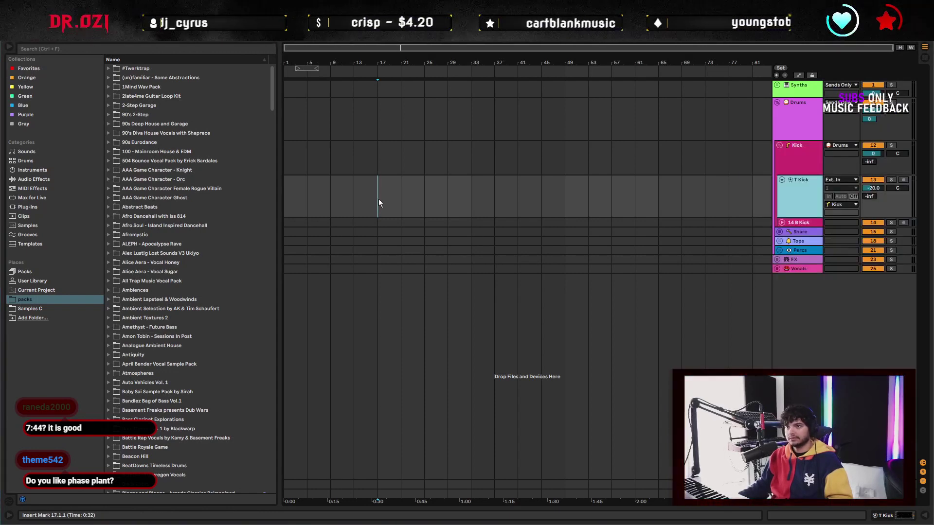
# Open the existing project from the recent sets, discarding the changes to the untitled set
pyautogui.click(401, 196)
pyautogui.click(9, 35)
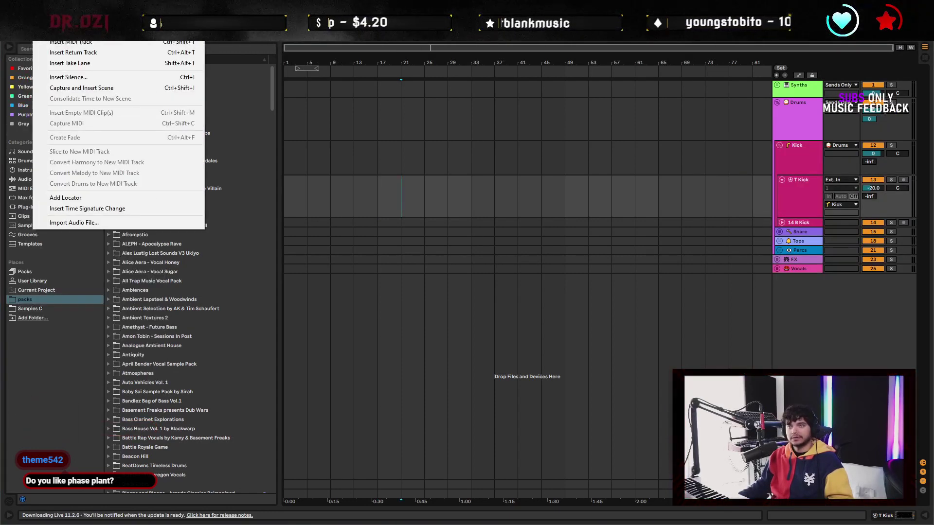
pyautogui.moveTo(73, 52)
pyautogui.click(177, 54)
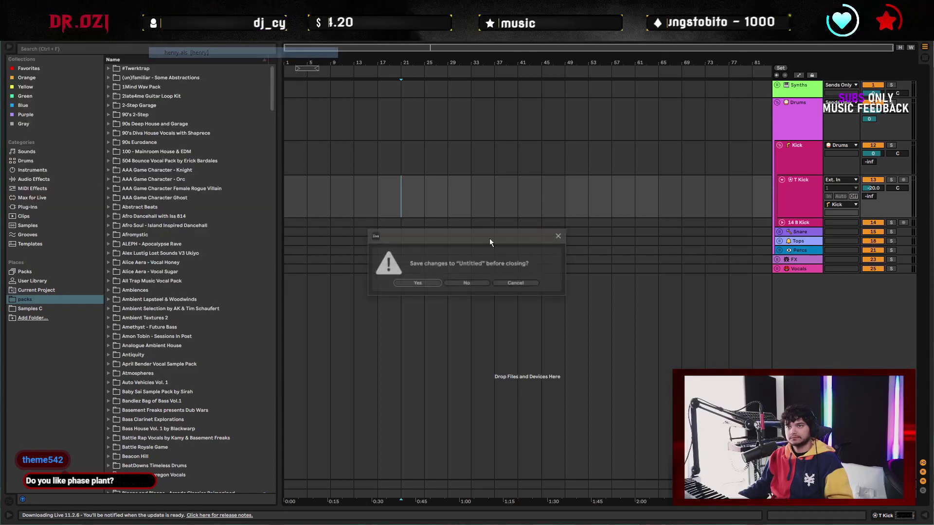
pyautogui.click(474, 287)
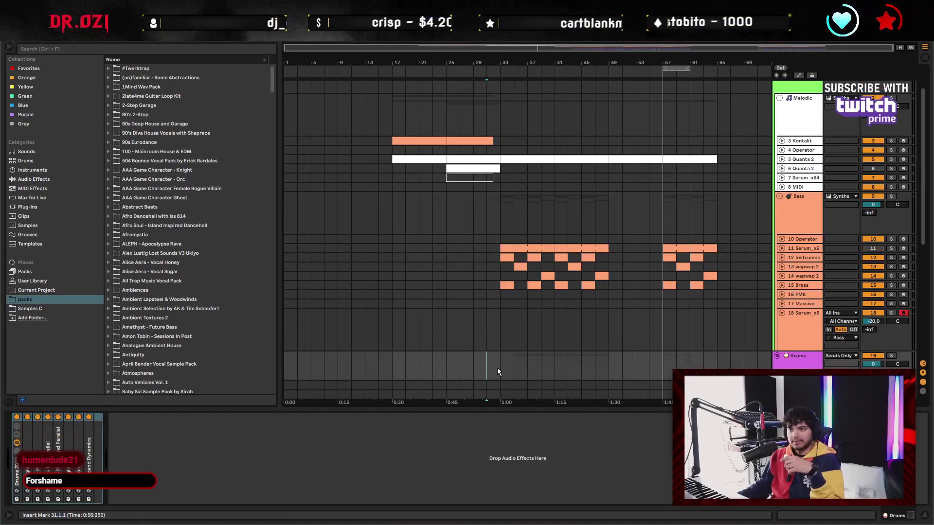
# Place the insert marker at bar 17 on the Drums group and hide the device view
pyautogui.scroll(-2, 497, 368)
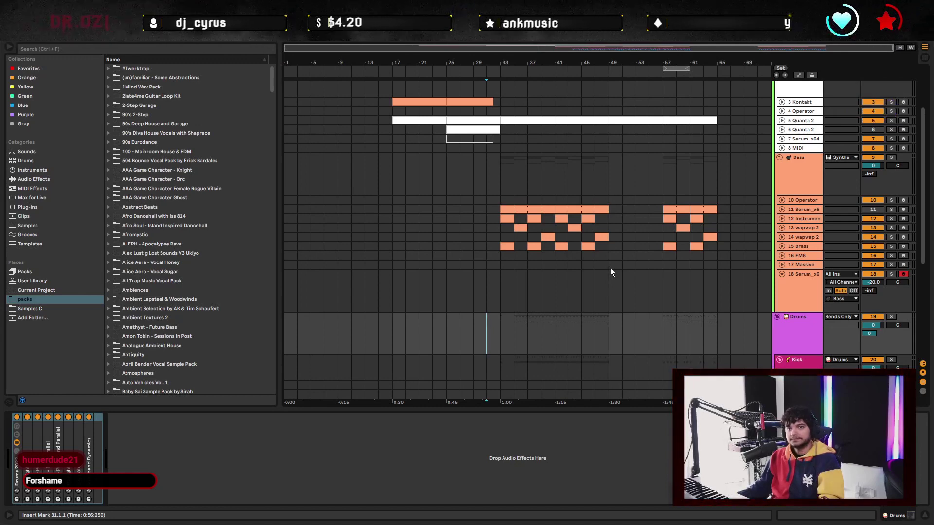
pyautogui.click(401, 335)
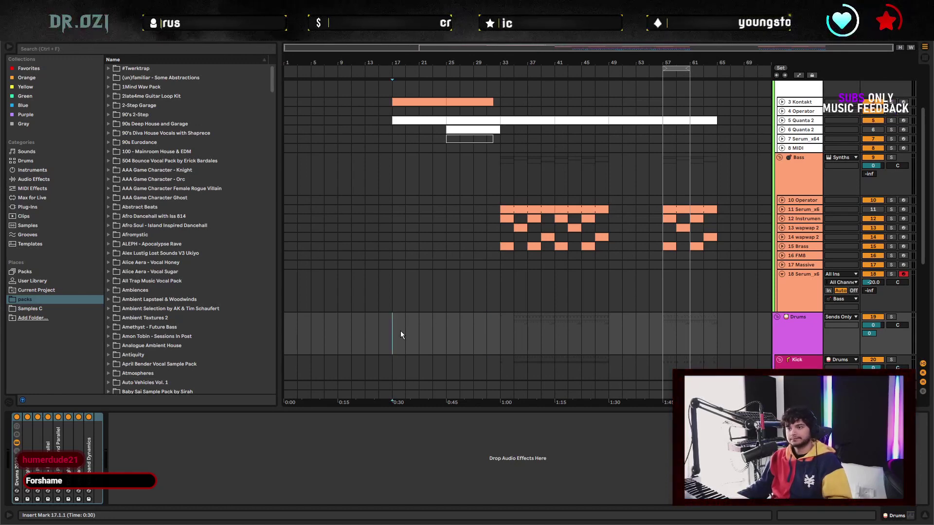
pyautogui.hotkey('ctrl', 'alt', 'l')
pyautogui.scroll(3, 388, 267)
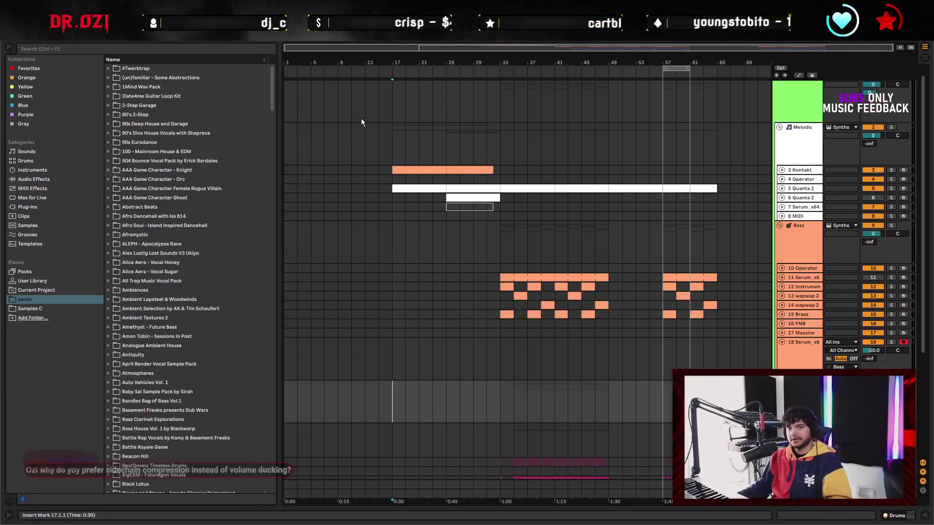
# Expand track 5 Quanta 2 and play the arrangement from its clip spanning bars 17 to 25
pyautogui.scroll(2, 340, 146)
pyautogui.click(781, 189)
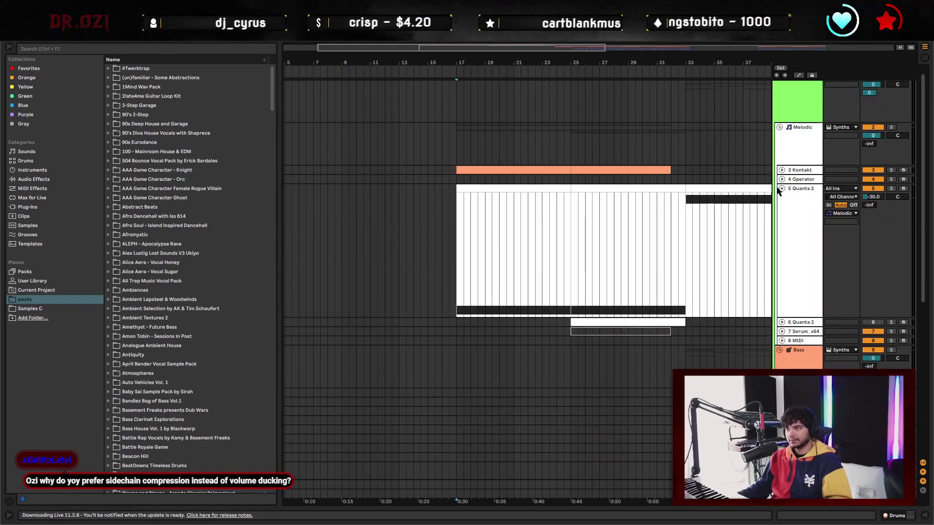
pyautogui.click(494, 192)
pyautogui.scroll(-5, 547, 173)
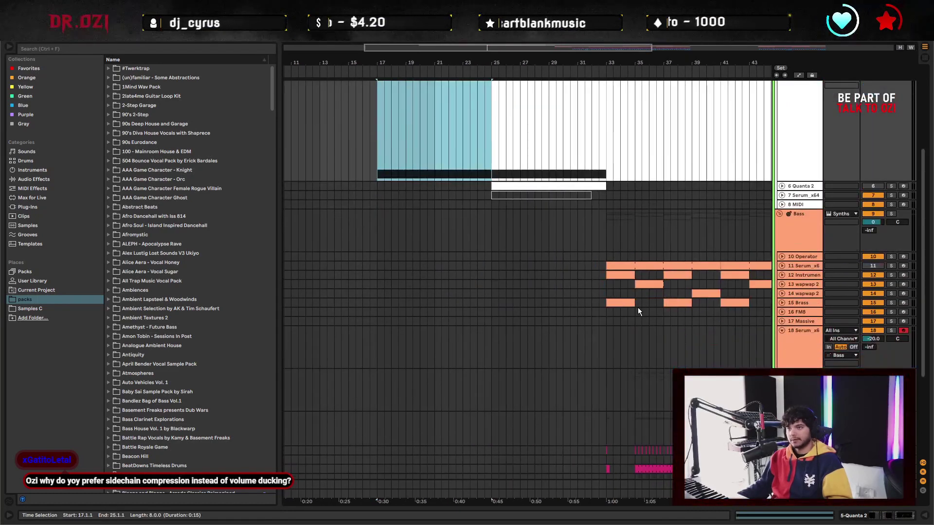
pyautogui.scroll(3, 642, 309)
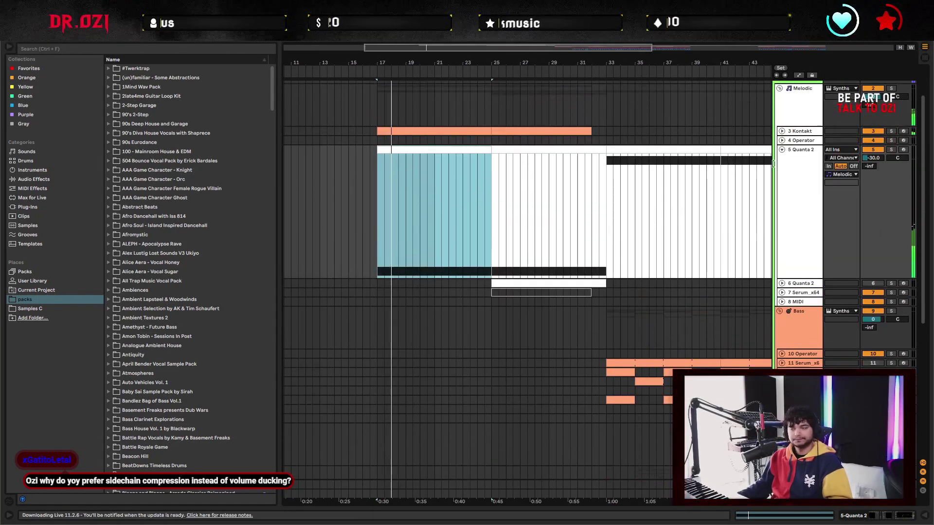
# Collapse track 5 Quanta 2 and follow playback through the melodic and bass tracks
pyautogui.click(782, 151)
pyautogui.scroll(2, 558, 245)
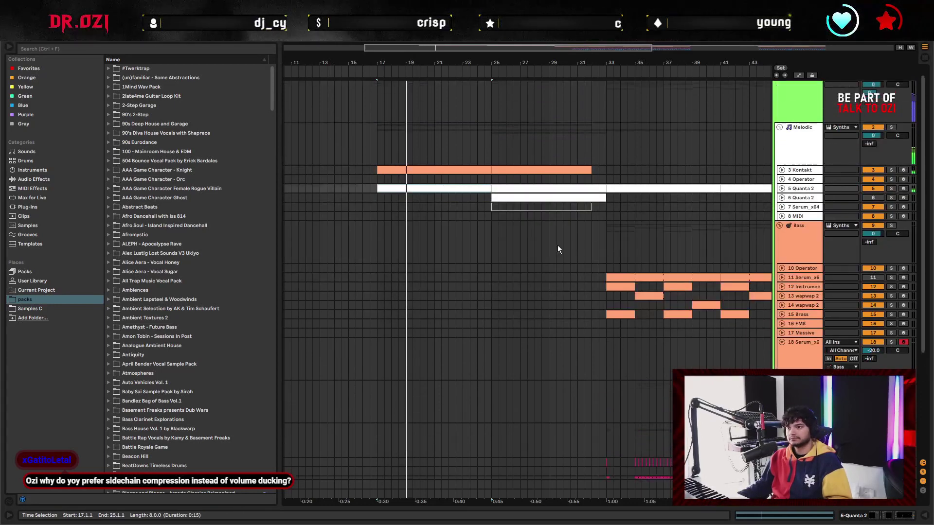
pyautogui.scroll(-3, 615, 218)
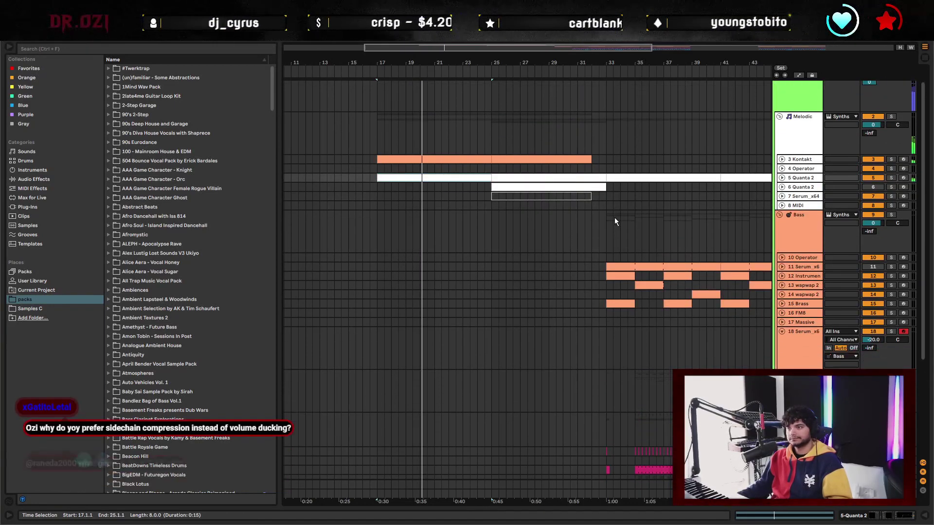
pyautogui.scroll(2, 617, 232)
pyautogui.scroll(2, 618, 232)
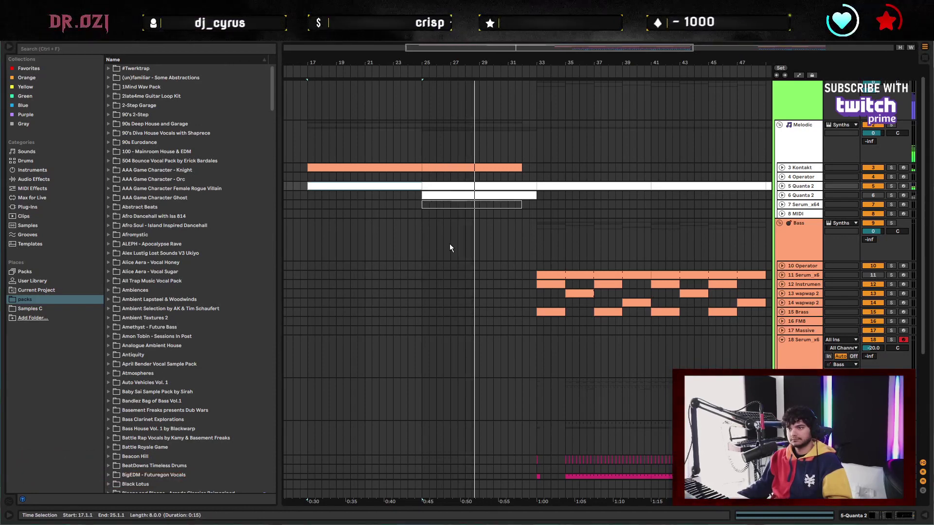
# Set the insert marker at bar 25 and review the bass and drum clips from there to bar 49 during playback
pyautogui.click(427, 244)
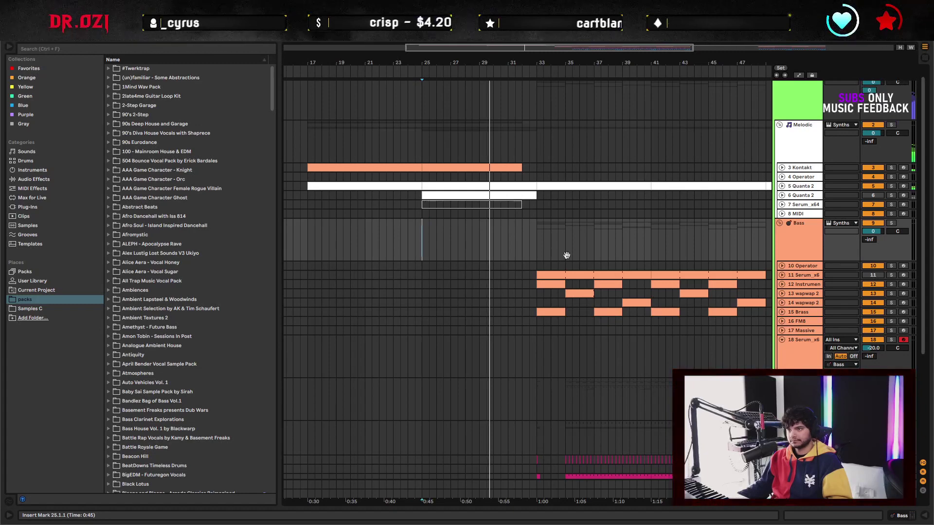
pyautogui.moveTo(567, 255); pyautogui.dragTo(498, 209)
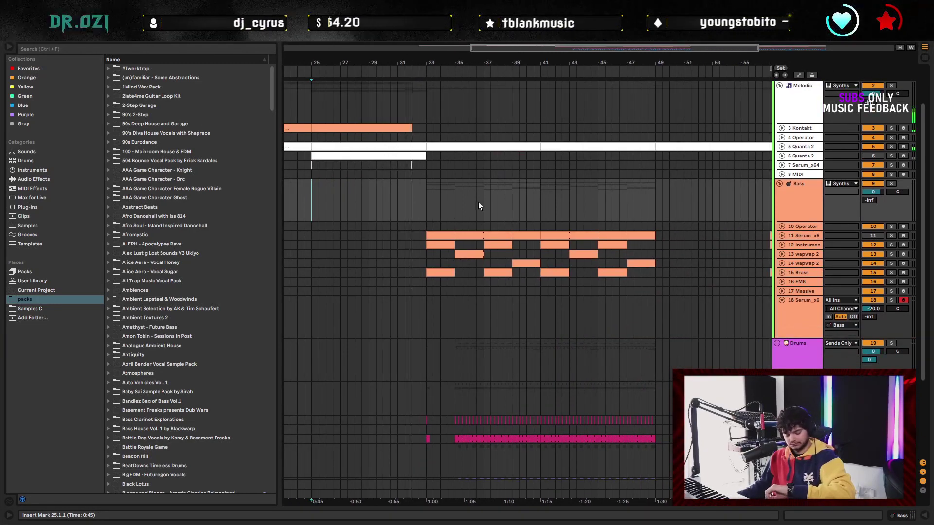
pyautogui.moveTo(476, 185); pyautogui.dragTo(513, 191)
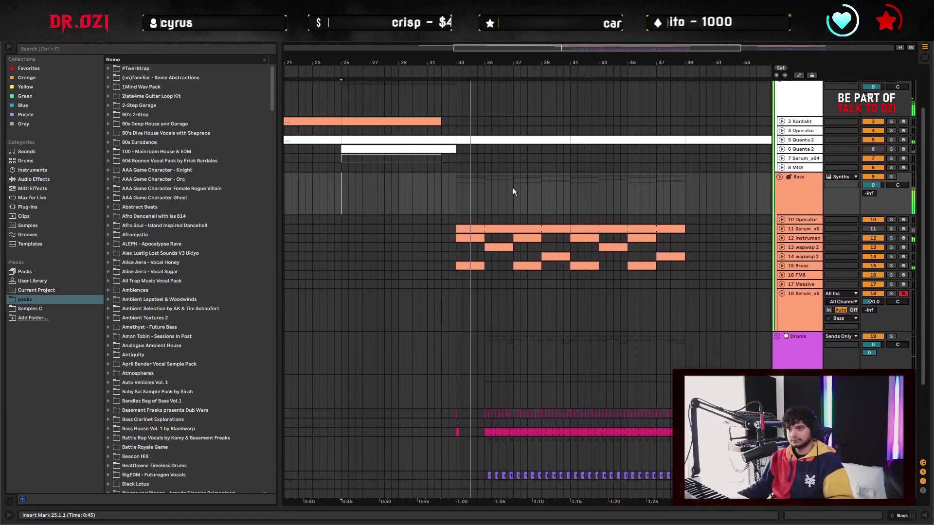
pyautogui.scroll(-2, 535, 214)
pyautogui.scroll(2, 555, 282)
pyautogui.scroll(-2, 536, 311)
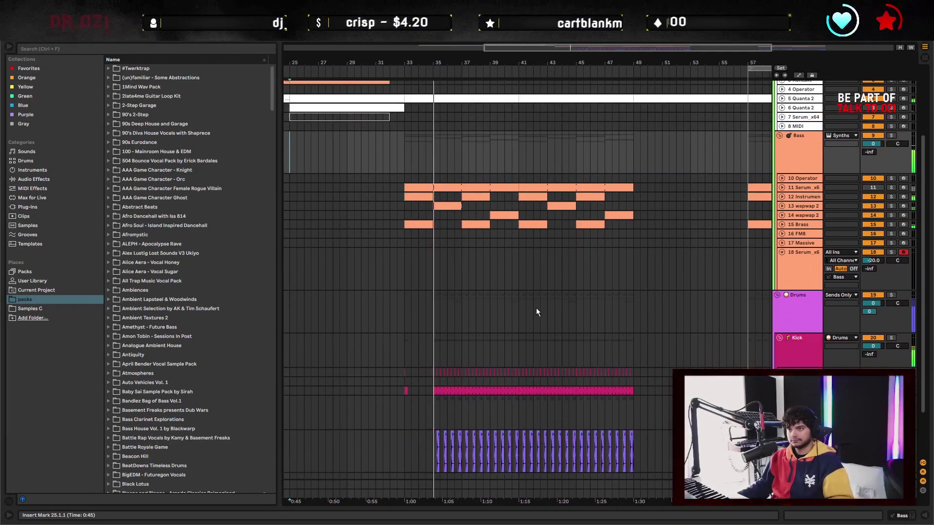
pyautogui.scroll(2, 517, 288)
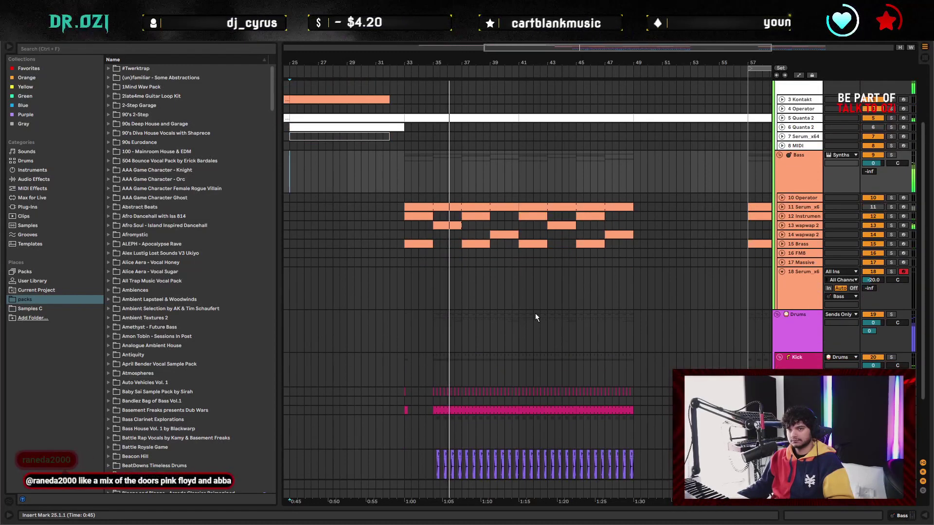
pyautogui.scroll(-3, 531, 287)
pyautogui.scroll(2, 529, 291)
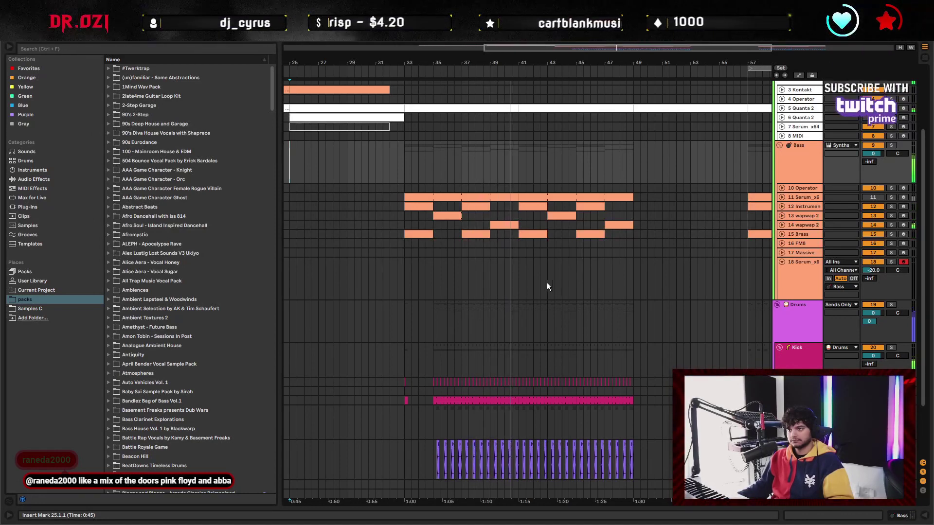
pyautogui.scroll(-1, 535, 270)
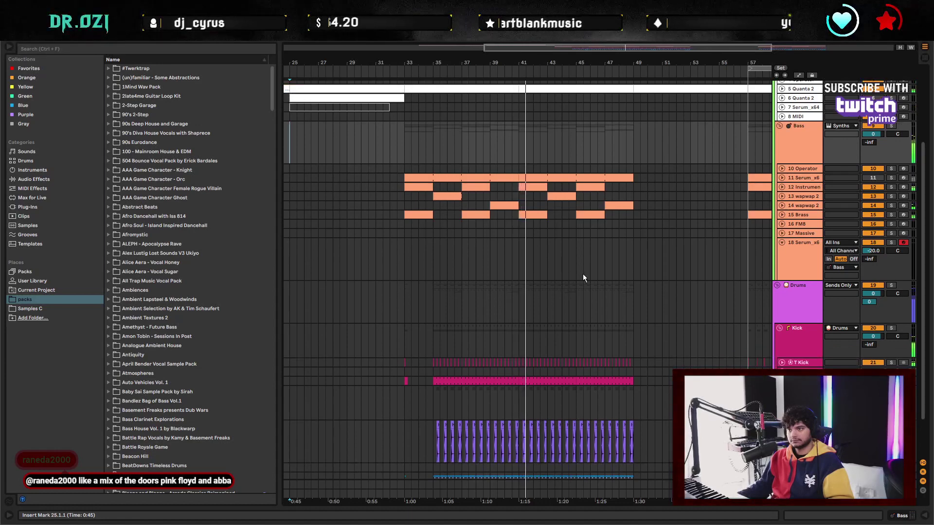
pyautogui.scroll(2, 612, 311)
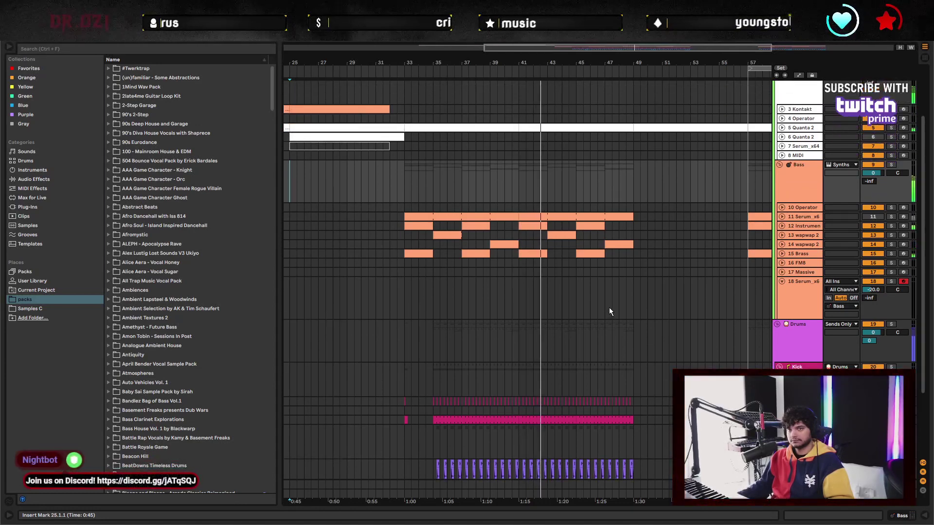
pyautogui.scroll(-1, 606, 302)
pyautogui.scroll(1, 605, 290)
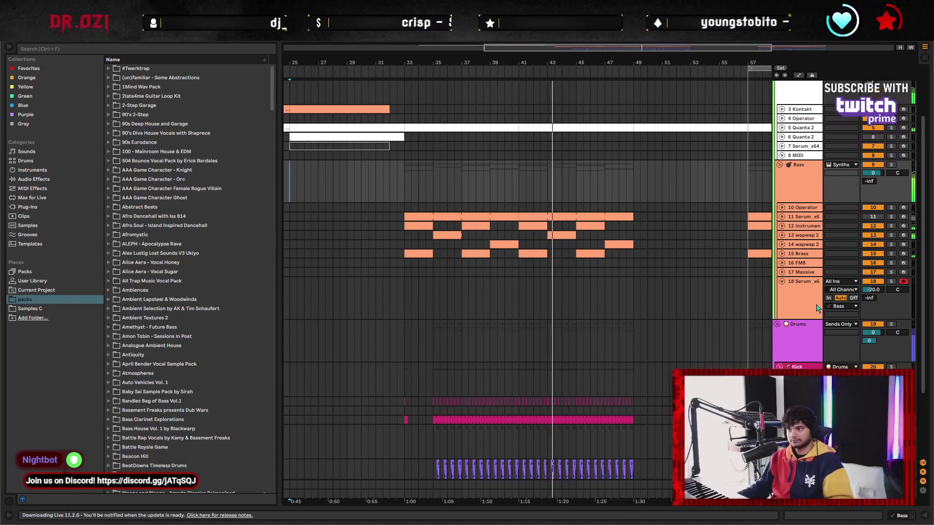
# Collapse the 18 Serum track and the expanded Snare track
pyautogui.click(781, 281)
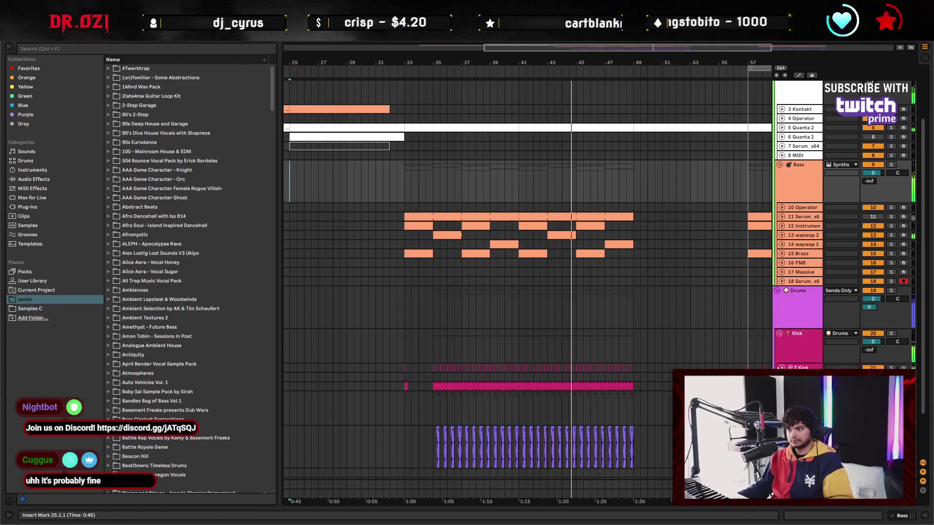
pyautogui.click(780, 427)
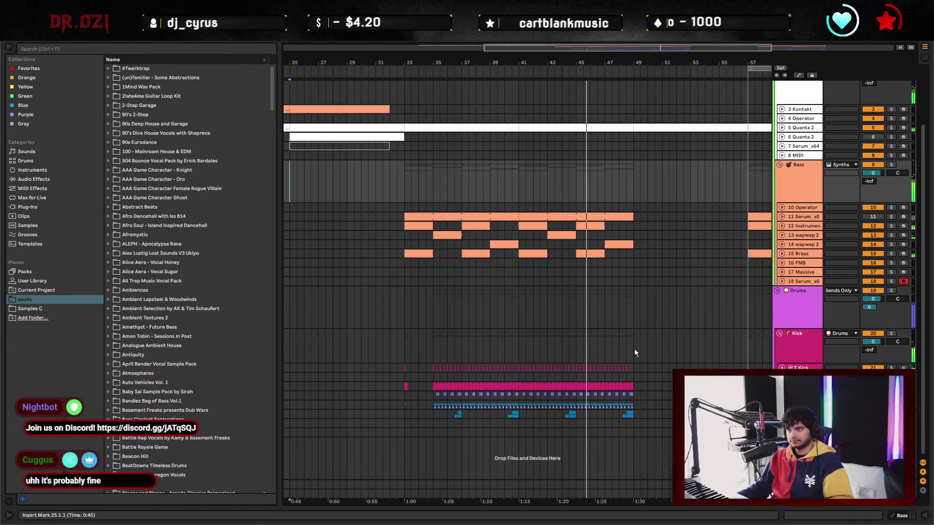
# Insert eight bars of silence at bar 49 and select bars 49 to 57 across the Synths group
pyautogui.scroll(4, 499, 317)
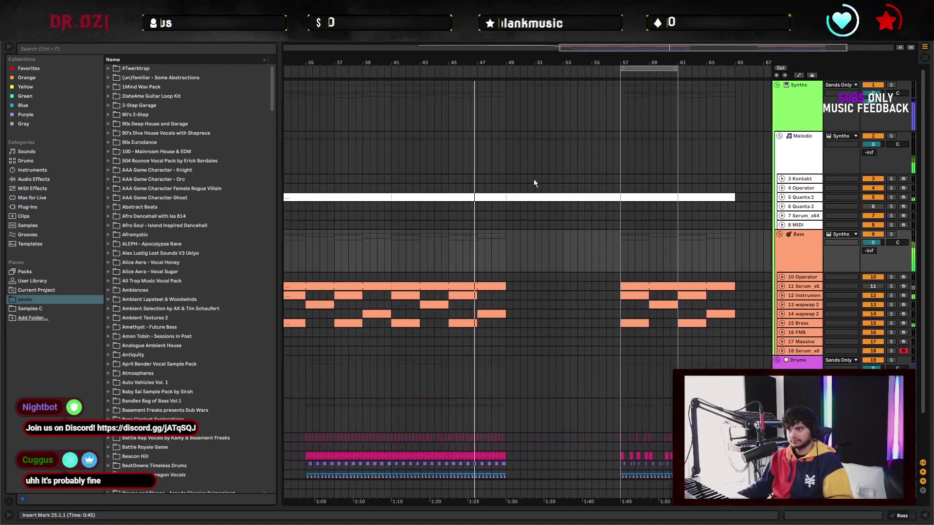
pyautogui.moveTo(521, 115); pyautogui.dragTo(618, 126)
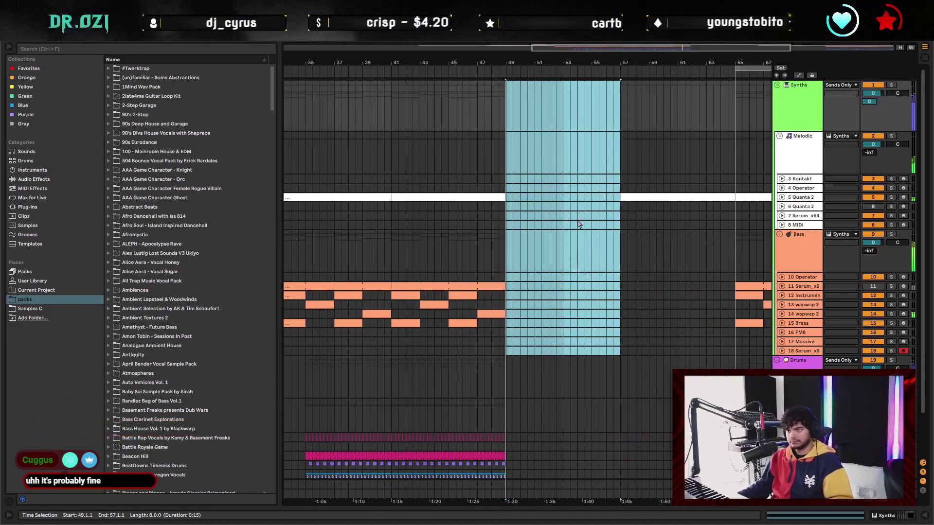
pyautogui.hotkey('ctrl', 'i')
pyautogui.moveTo(617, 103); pyautogui.dragTo(507, 109)
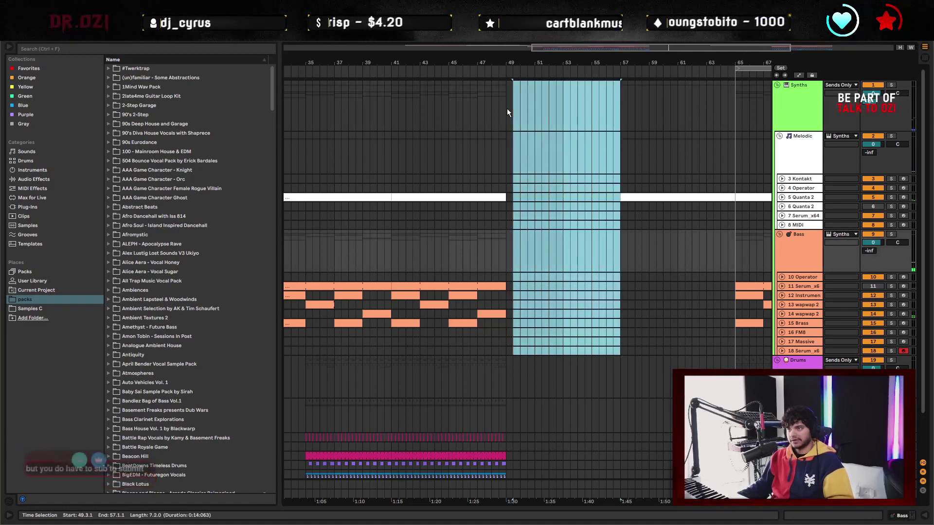
pyautogui.click(508, 112)
pyautogui.keyDown('shift'); pyautogui.click(623, 98); pyautogui.keyUp('shift')
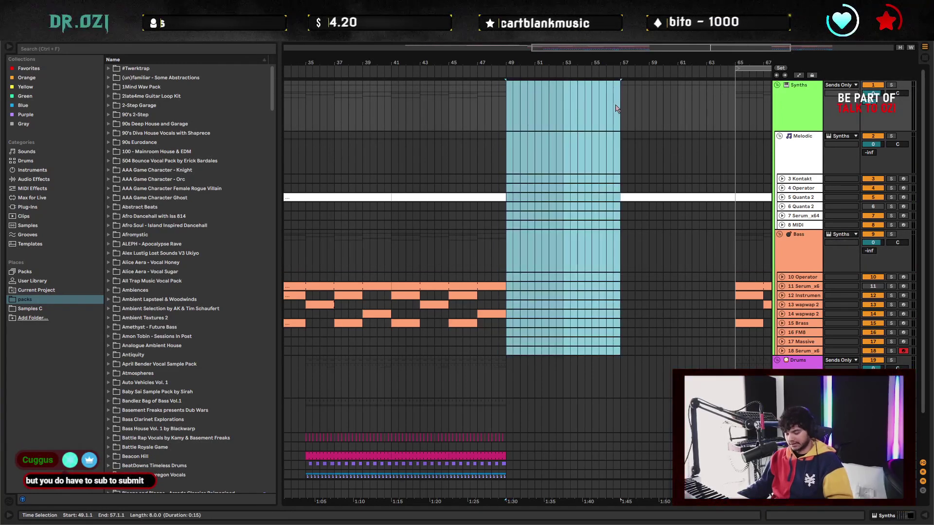
# Duplicate the Percs clips ending at bar 41 so they repeat from bar 41 onward
pyautogui.scroll(-3, 565, 350)
pyautogui.hscroll(-2, 519, 310)
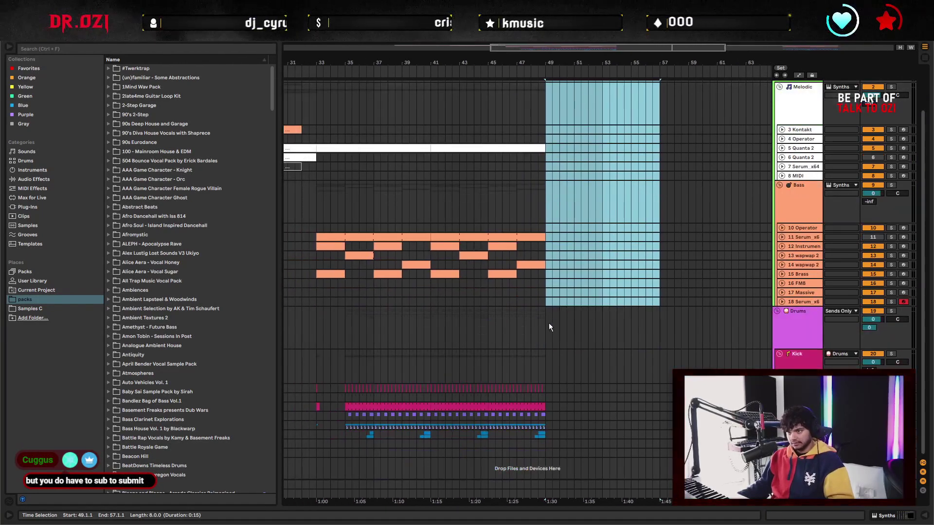
pyautogui.moveTo(547, 323); pyautogui.dragTo(431, 316)
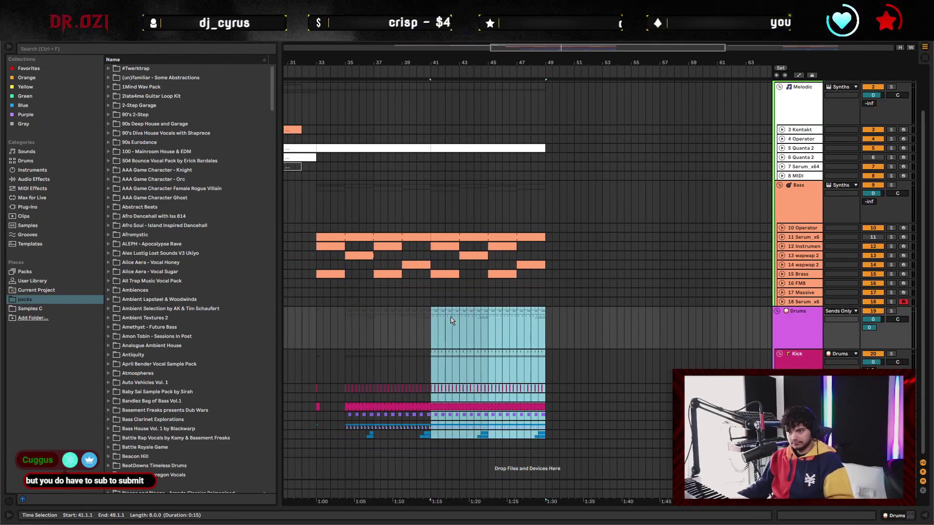
pyautogui.click(451, 321)
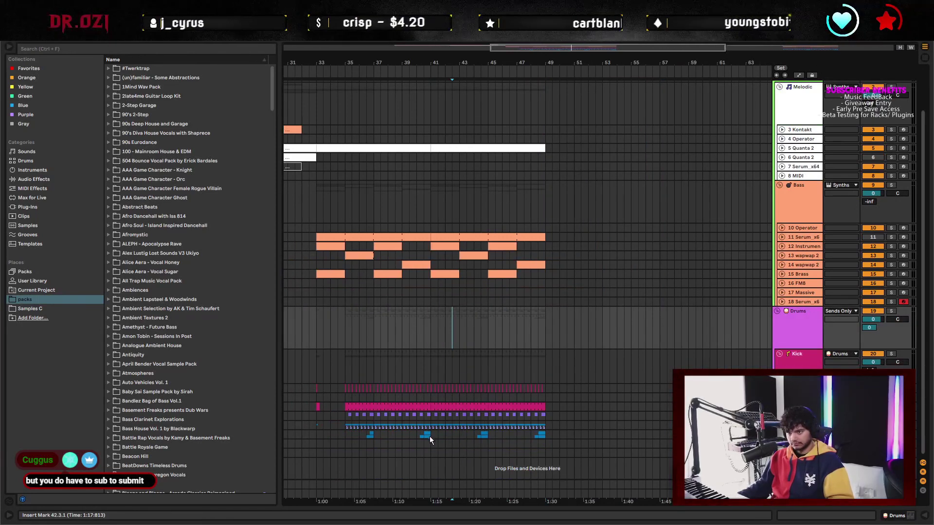
pyautogui.moveTo(430, 436); pyautogui.dragTo(310, 437)
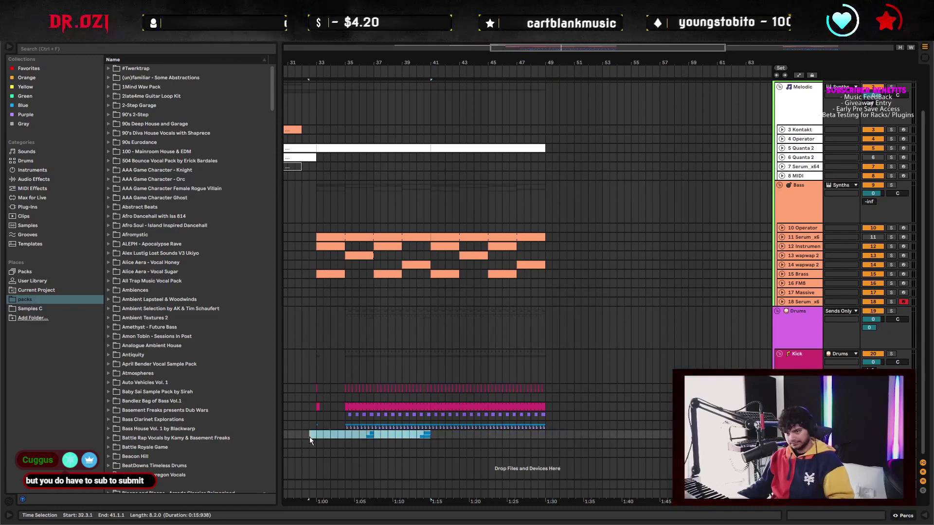
pyautogui.hotkey('ctrl', 'd')
# Duplicate bars 41 to 49 of the Drums group twice to fill bars 49 to 65
pyautogui.moveTo(433, 329); pyautogui.dragTo(543, 326)
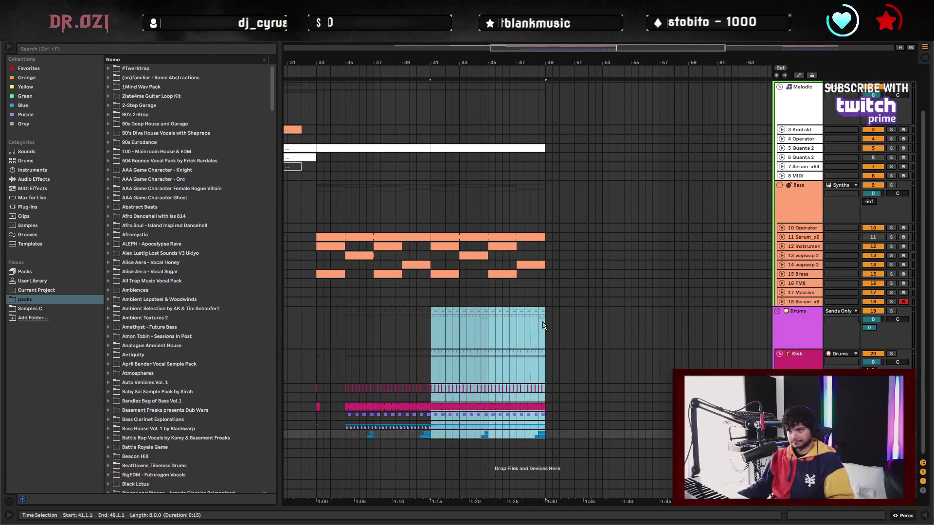
pyautogui.hotkey('ctrl', 'd')
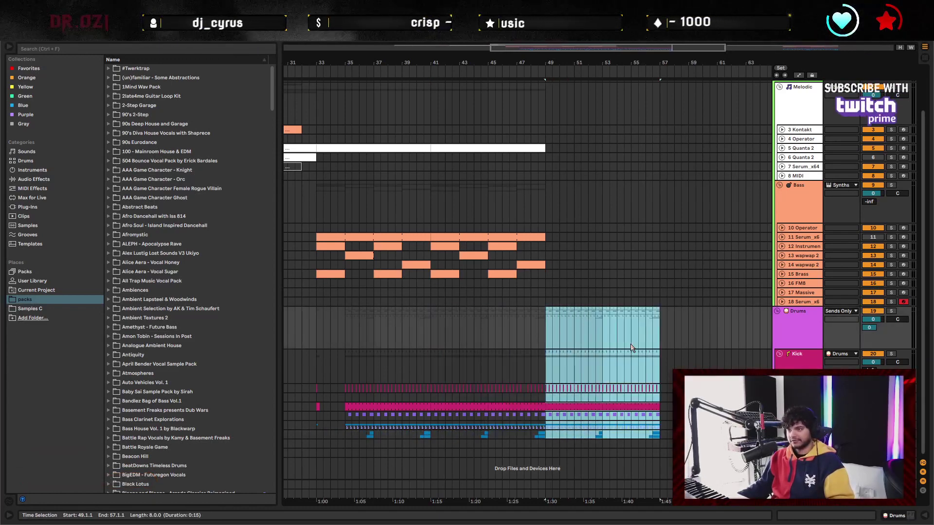
pyautogui.hotkey('ctrl', 'd')
# Select bars 65 to 73 across the Synths group
pyautogui.scroll(2, 591, 141)
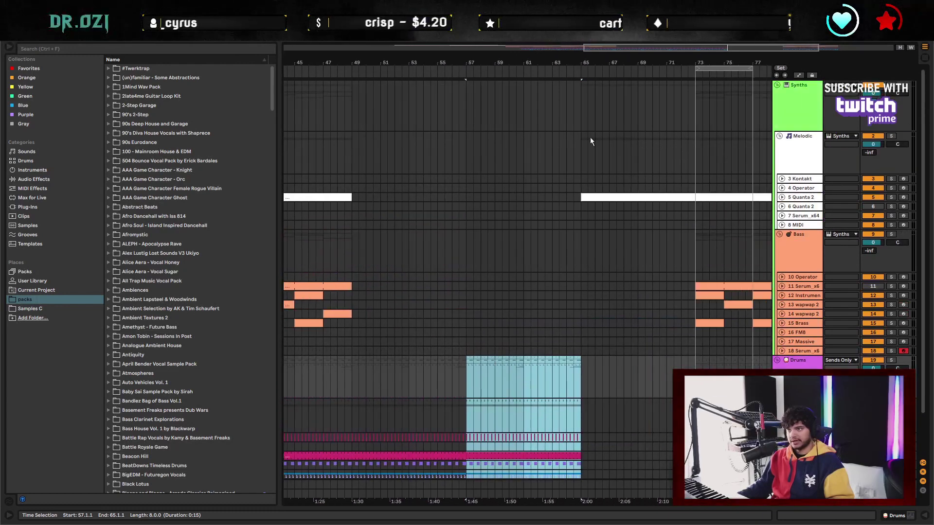
pyautogui.click(585, 105)
pyautogui.keyDown('shift'); pyautogui.click(691, 102); pyautogui.keyUp('shift')
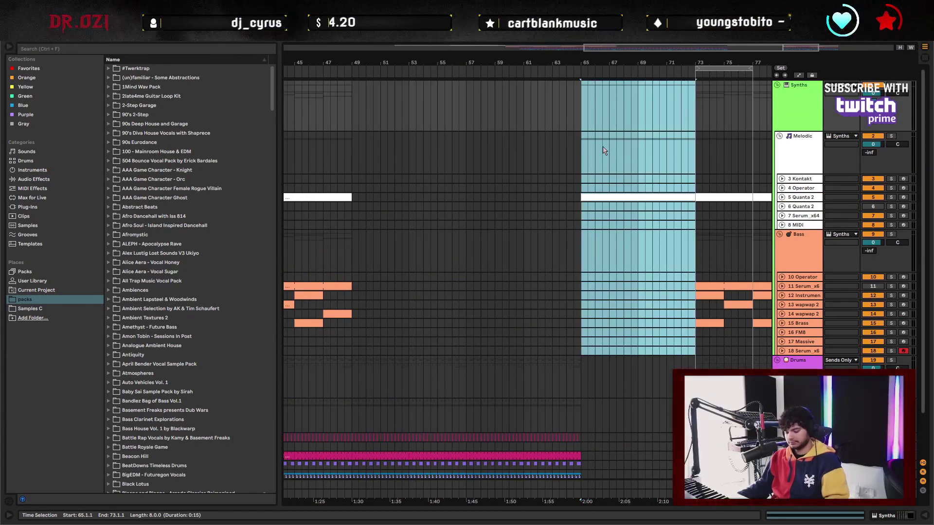
pyautogui.scroll(-3, 606, 258)
pyautogui.hscroll(-4, 605, 259)
pyautogui.hscroll(-2, 605, 259)
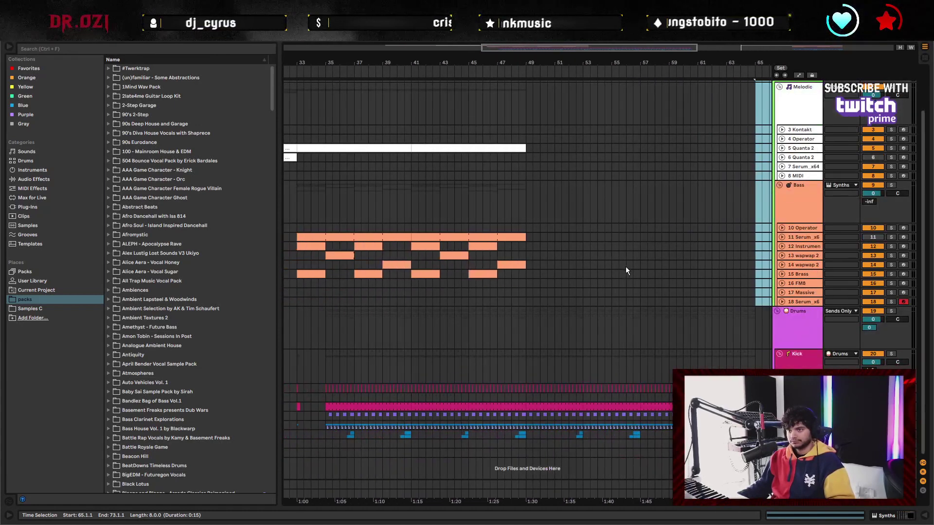
# Insert a new MIDI track directly below 16 FM8 in the Bass group and place the insert marker at bar 49
pyautogui.hscroll(1, 697, 272)
pyautogui.click(486, 252)
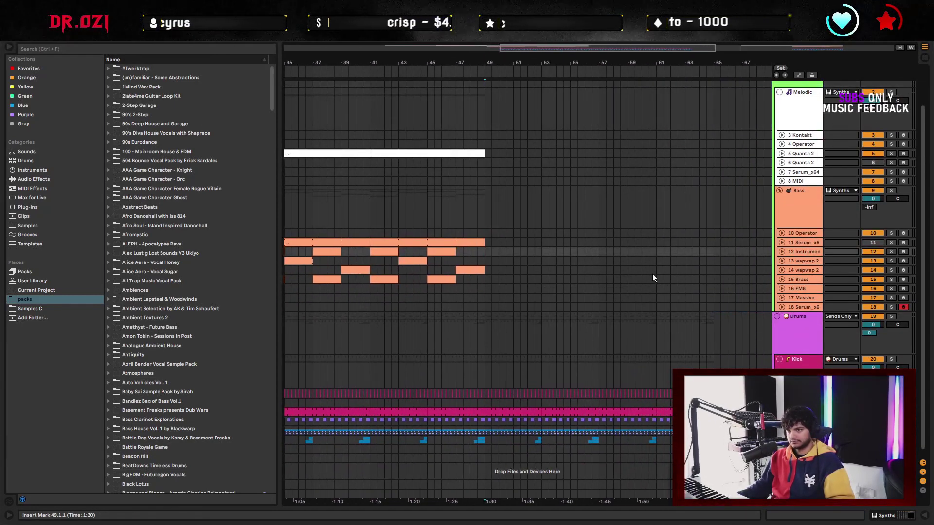
pyautogui.hscroll(-8, 716, 308)
pyautogui.scroll(1, 716, 308)
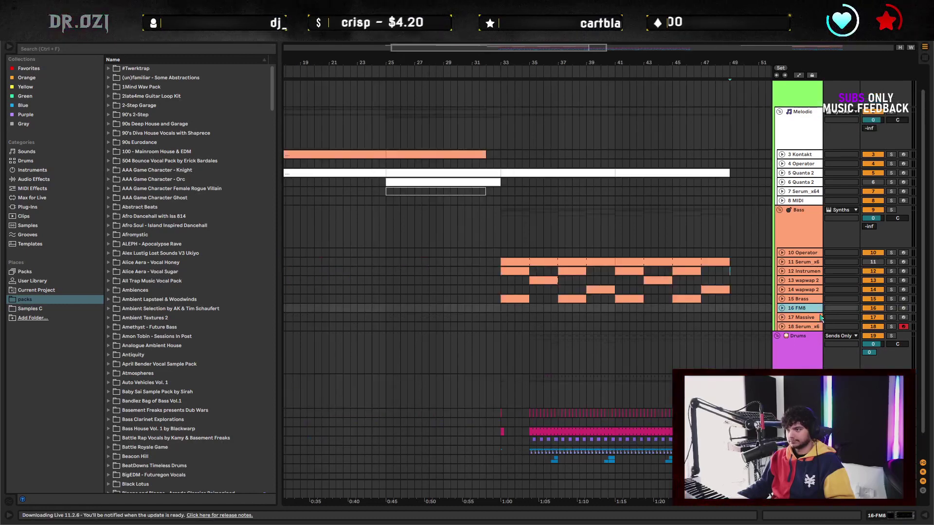
pyautogui.click(716, 308)
pyautogui.hscroll(6, 716, 308)
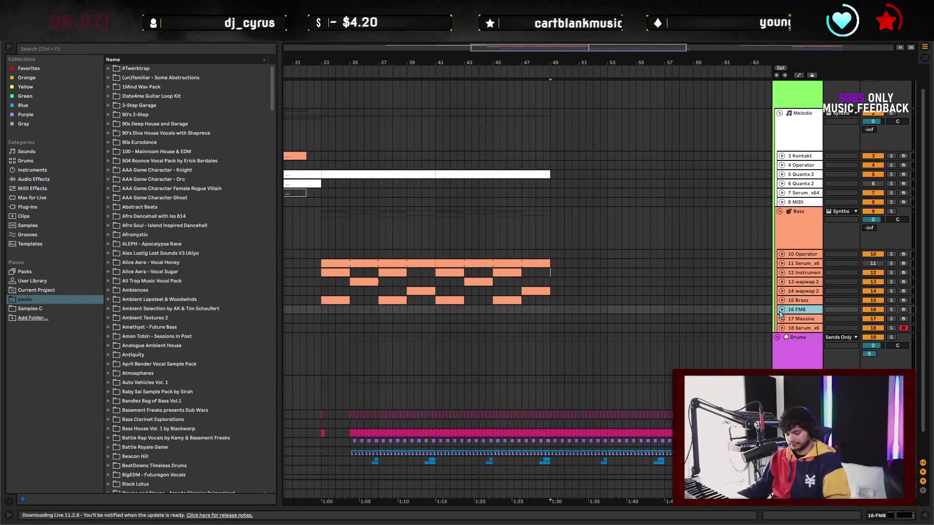
pyautogui.hotkey('ctrl', 'shift', 't')
pyautogui.hscroll(2, 538, 349)
pyautogui.click(479, 337)
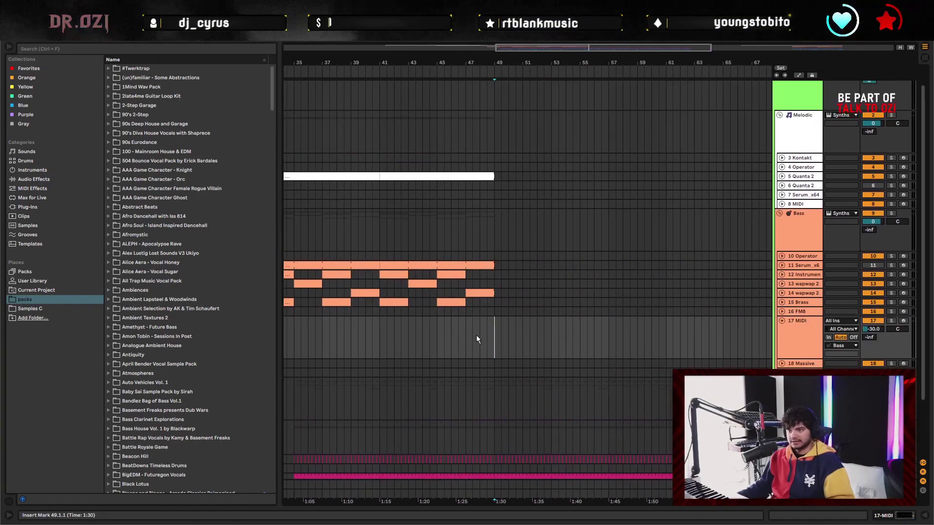
# Duplicate the 5 Quanta 2 clip ending at bar 49 twice so it fills bars 49 to 65
pyautogui.moveTo(535, 51)
pyautogui.mouseDown()
pyautogui.moveTo(536, 79)
pyautogui.moveTo(534, 51)
pyautogui.mouseUp()
pyautogui.scroll(3, 440, 336)
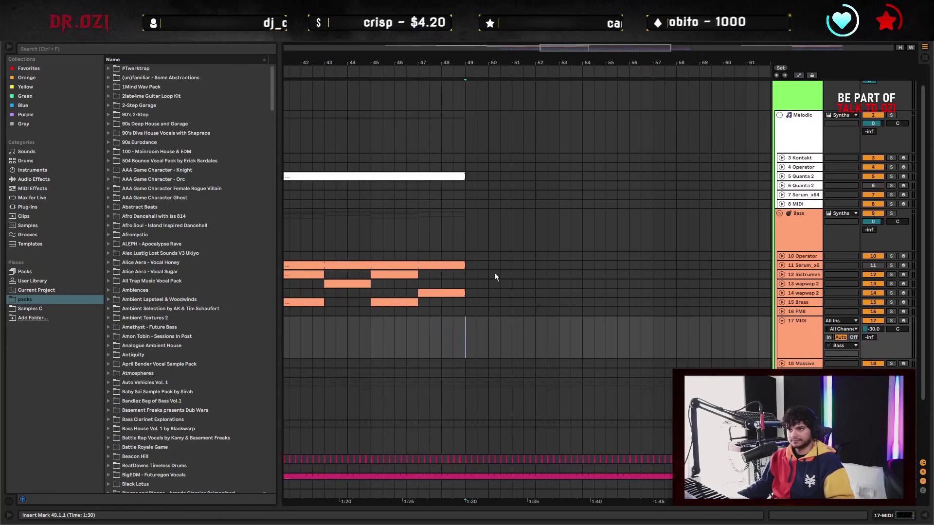
pyautogui.hotkey('ctrl', 'd')
pyautogui.hotkey('ctrl', 'd')
pyautogui.scroll(-3, 531, 297)
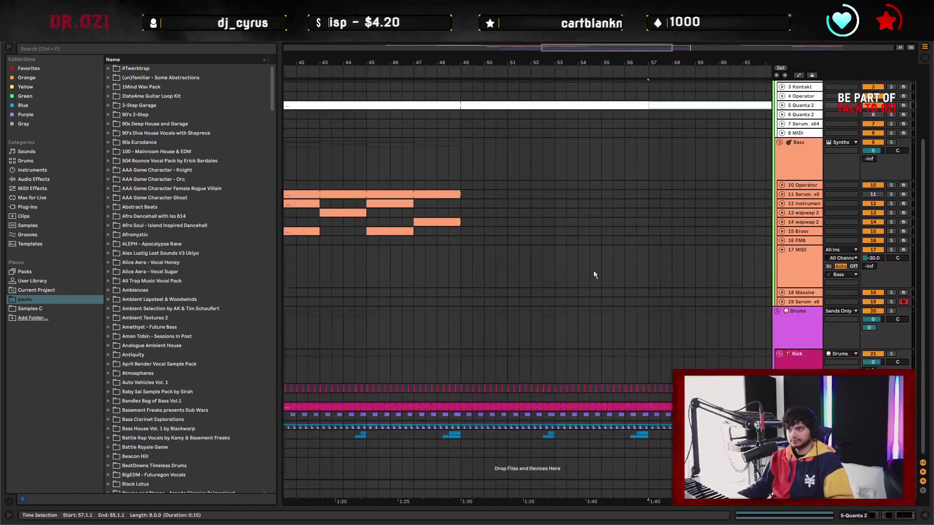
# Search the instruments for "spac" and load the "space laces type low end.adg" rack onto the new MIDI track
pyautogui.click(459, 266)
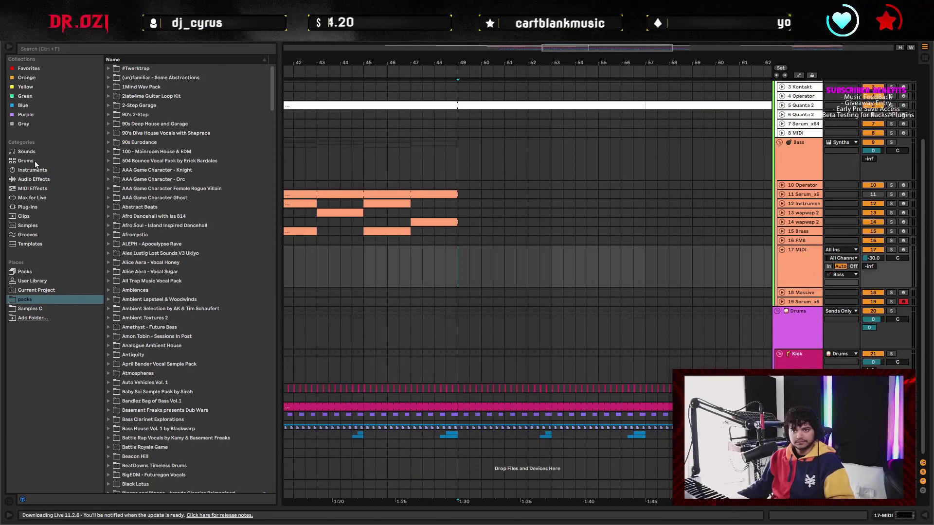
pyautogui.click(97, 179)
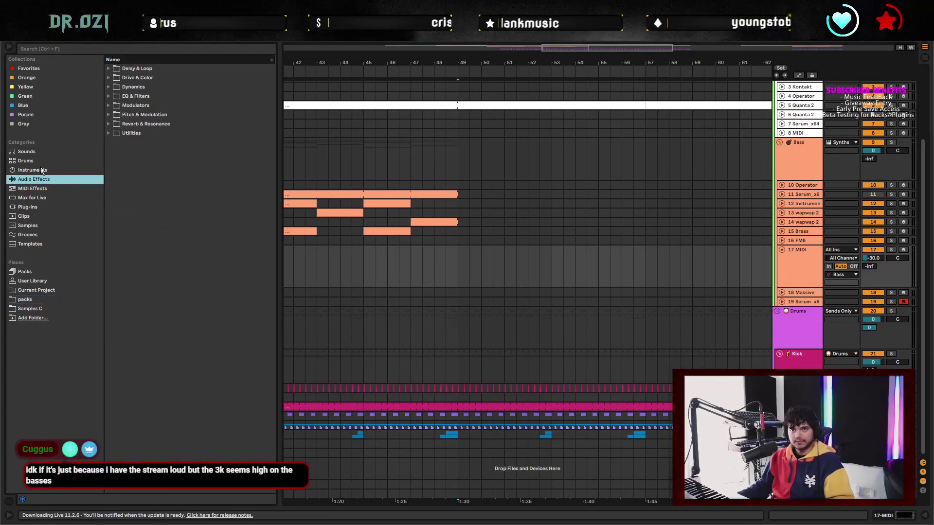
pyautogui.click(42, 170)
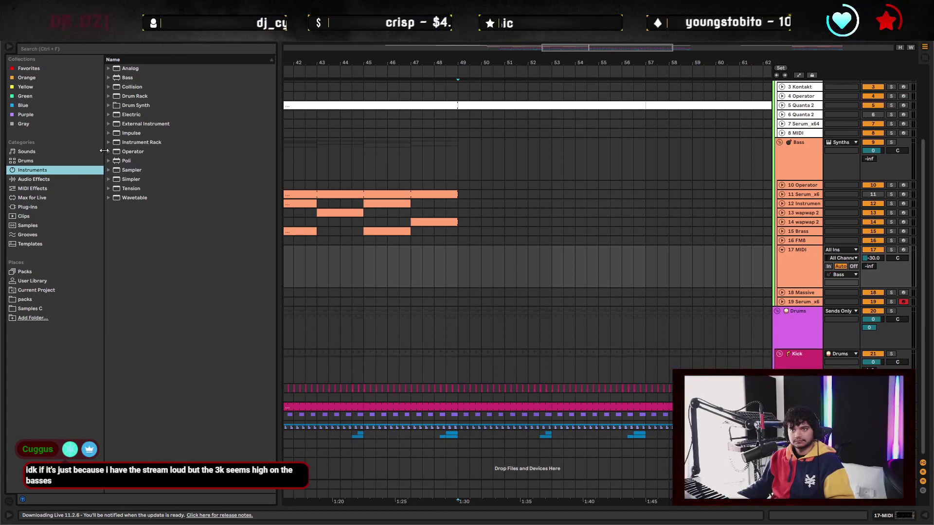
pyautogui.doubleClick(131, 142)
pyautogui.click(140, 49)
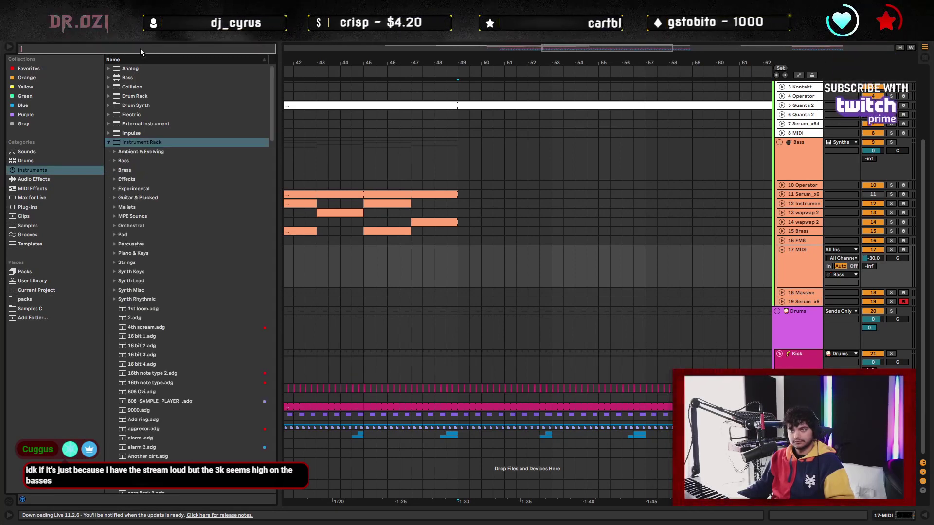
pyautogui.write('spac')
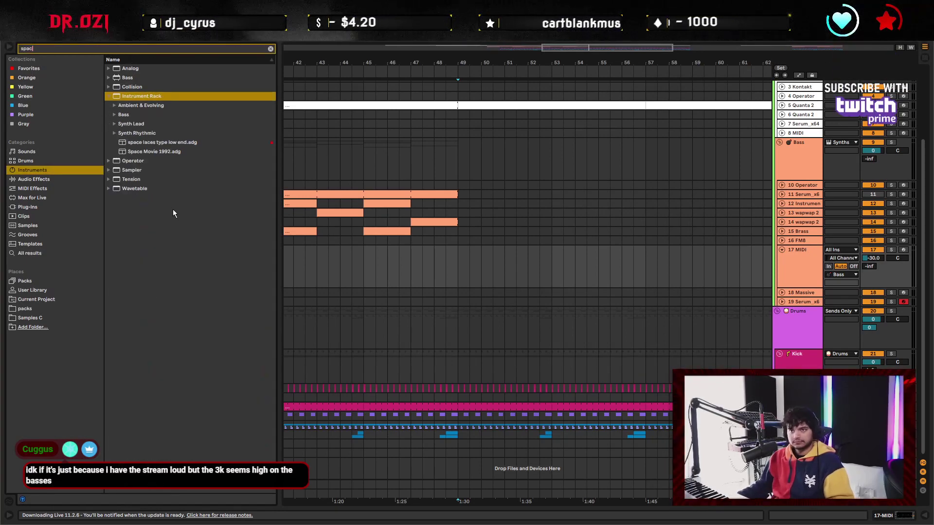
pyautogui.click(157, 149)
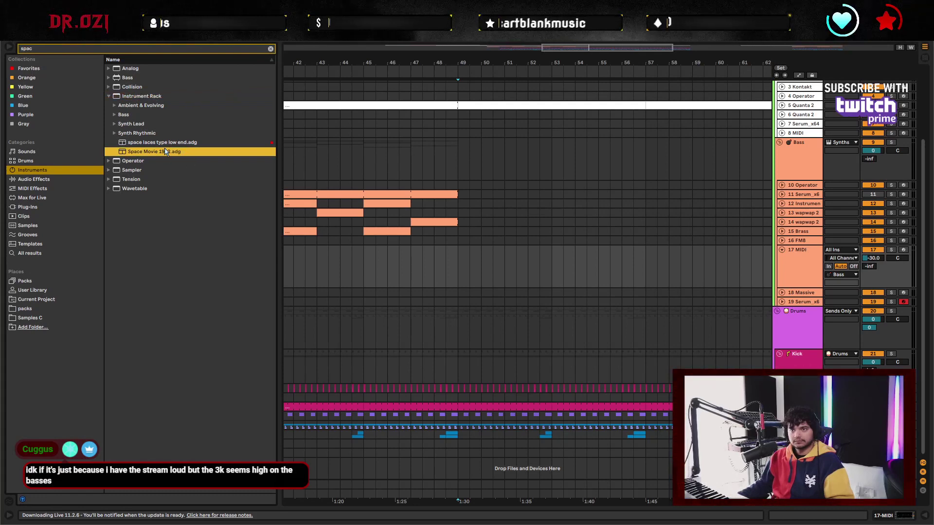
pyautogui.click(143, 143)
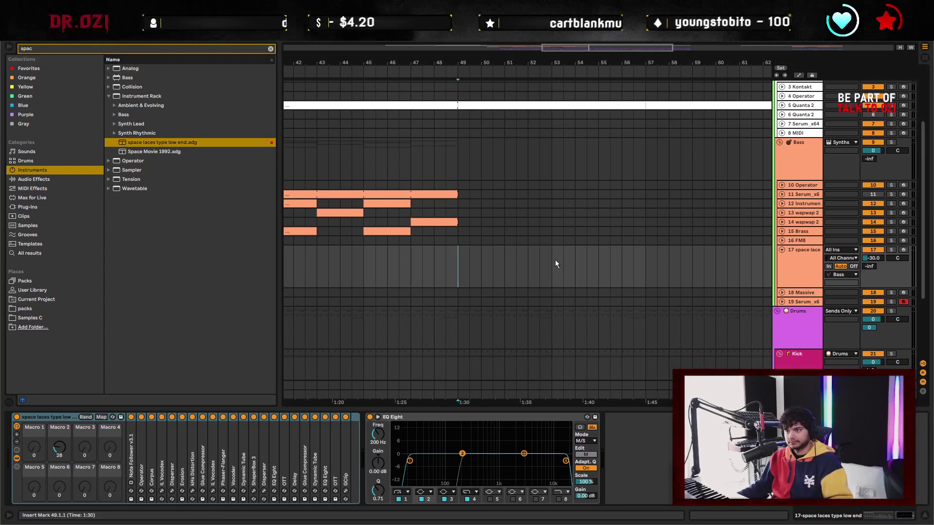
# Create a MIDI clip from bar 49 to 53 on the new bass track with a half-bar D#0 note at its start
pyautogui.keyDown('shift'); pyautogui.click(553, 261); pyautogui.keyUp('shift')
pyautogui.hotkey('ctrl', 'shift', 'm')
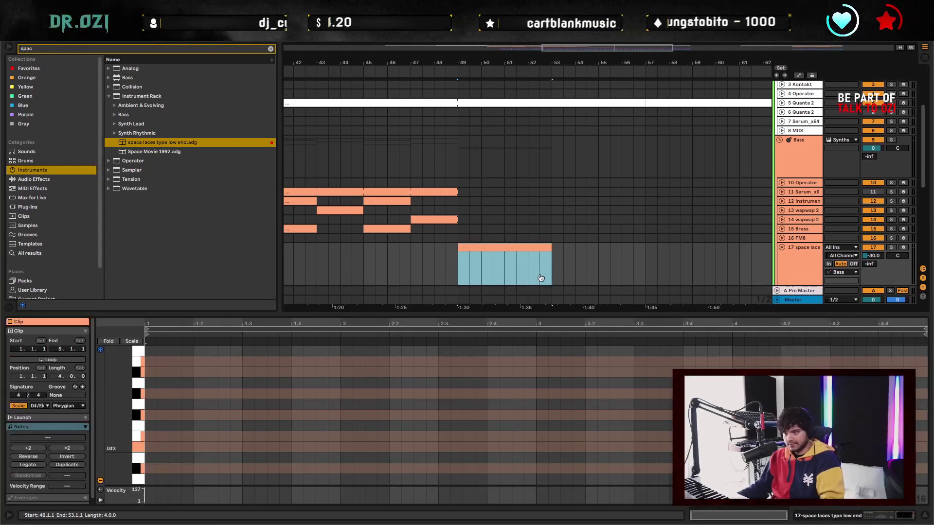
pyautogui.doubleClick(152, 448)
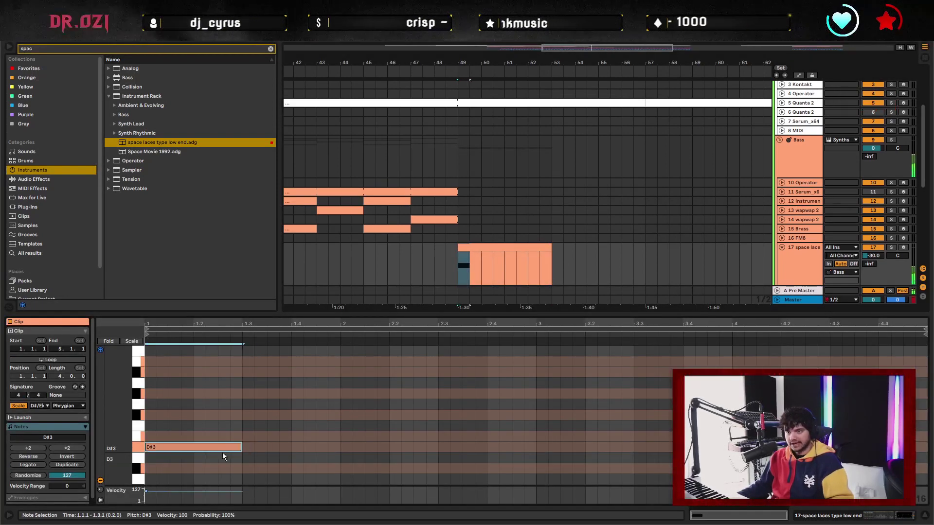
pyautogui.hotkey('shift', 'Down')
pyautogui.hotkey('shift', 'Down')
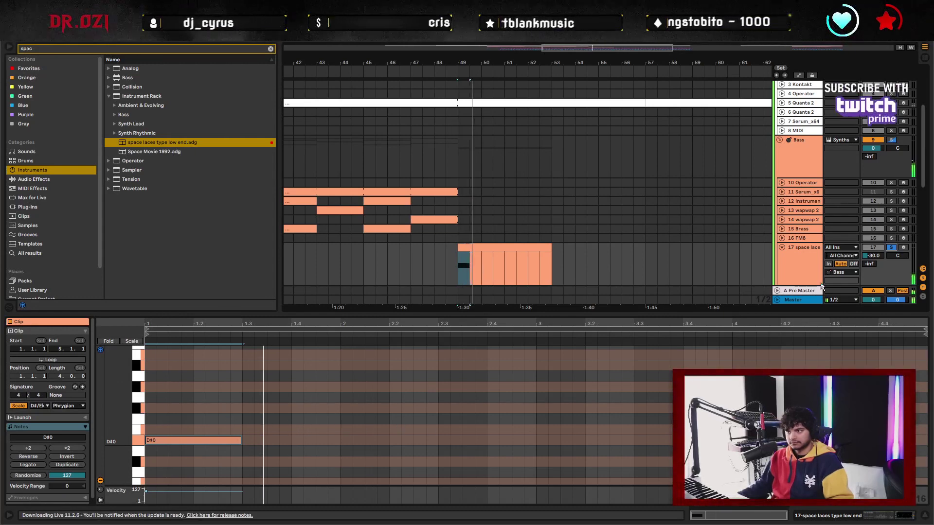
# Show the bass rack's devices and lengthen the D#0 note to fill the whole four-bar clip
pyautogui.hotkey('shift', 'Tab')
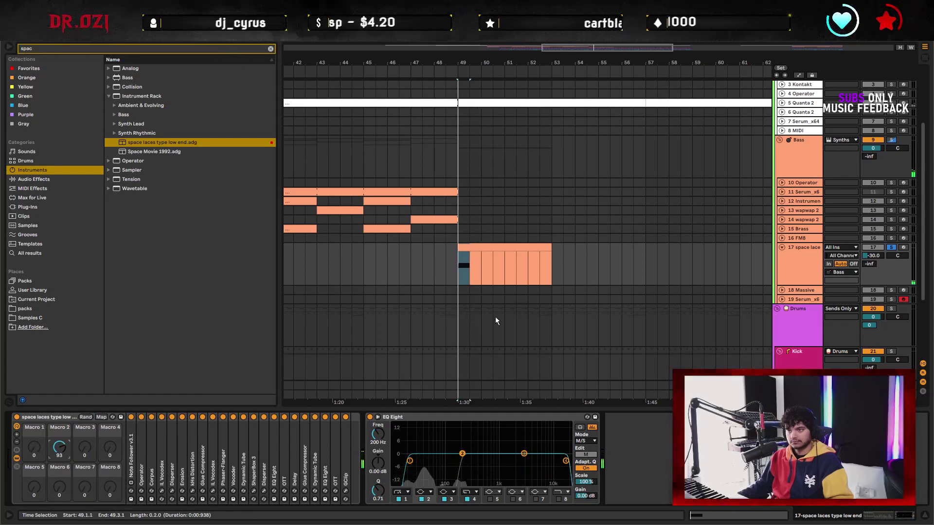
pyautogui.moveTo(468, 58); pyautogui.dragTo(470, 83)
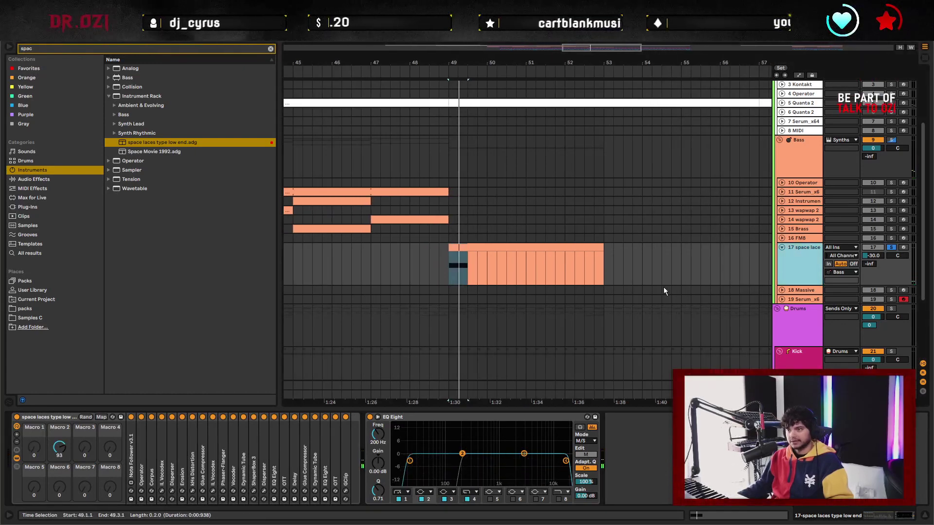
pyautogui.doubleClick(461, 278)
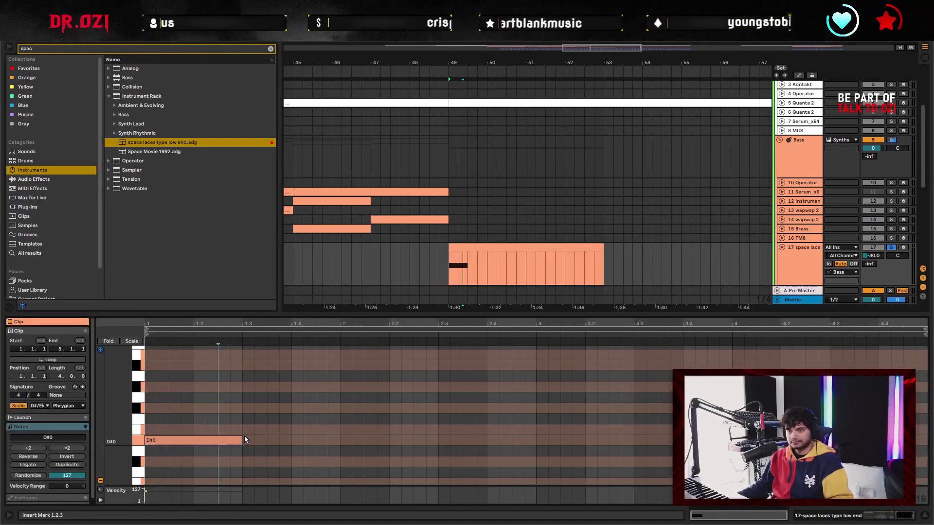
pyautogui.moveTo(240, 437); pyautogui.dragTo(925, 446)
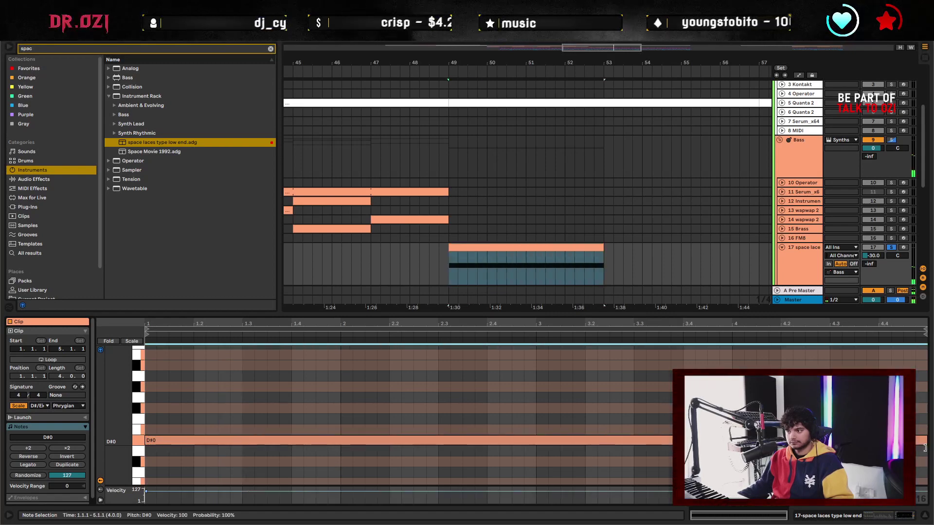
# Audition sweeps of the bass rack's Macro 2 and record its automation from bar 49 to just past bar 53
pyautogui.hotkey('shift', 'Tab')
pyautogui.moveTo(62, 449); pyautogui.dragTo(61, 492)
pyautogui.moveTo(59, 448); pyautogui.dragTo(59, 470)
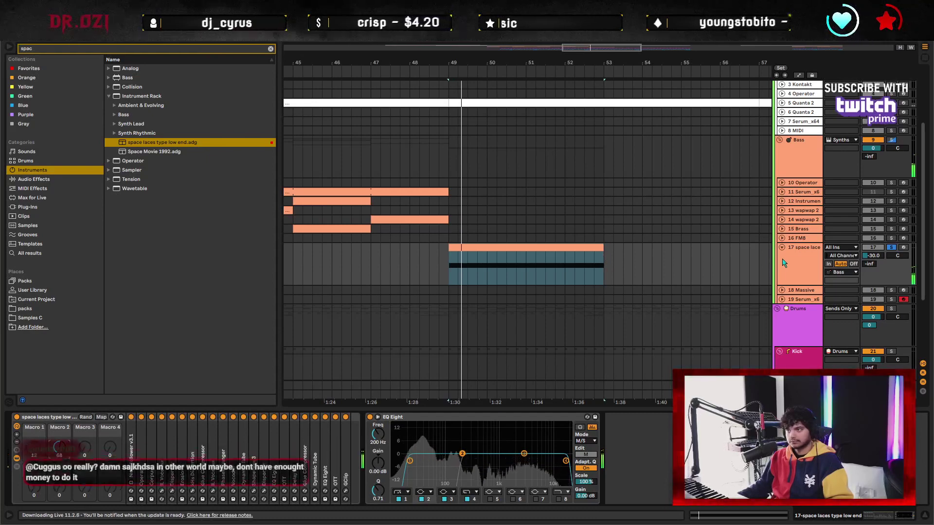
pyautogui.press('a')
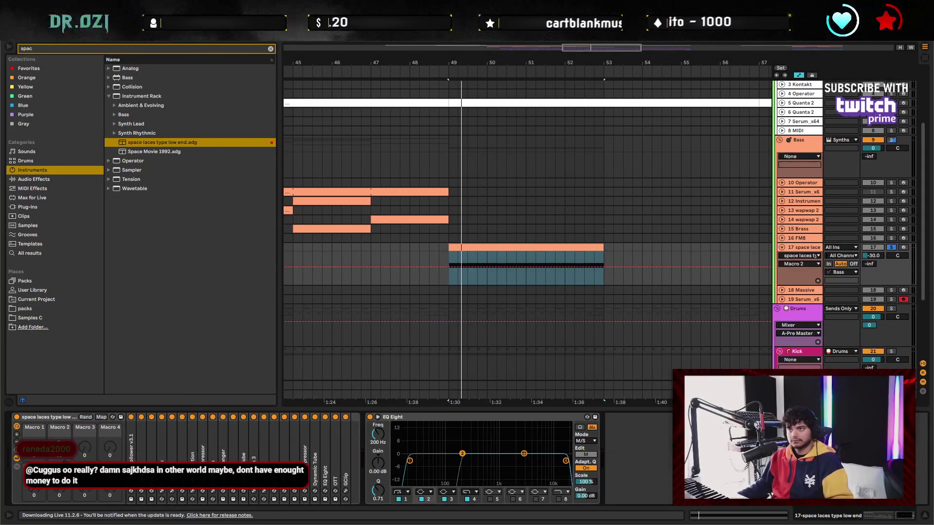
pyautogui.click(445, 281)
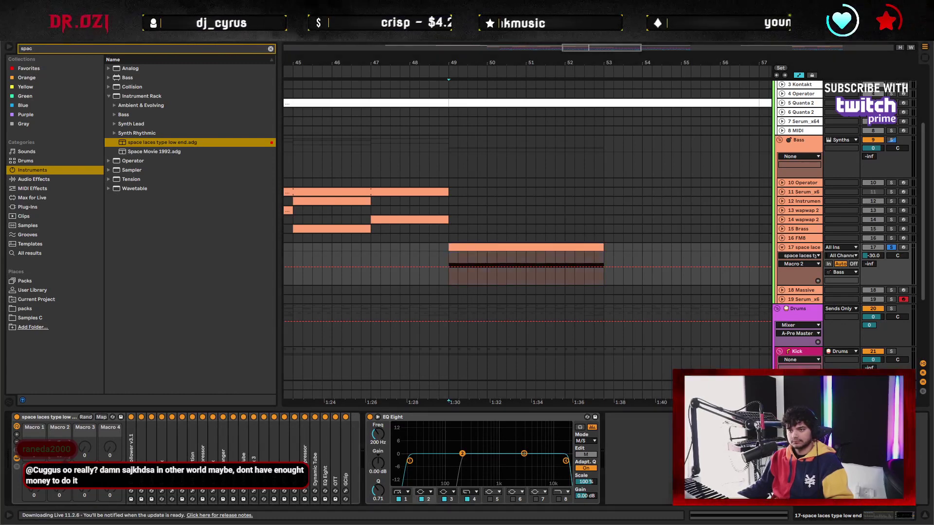
pyautogui.press('F9')
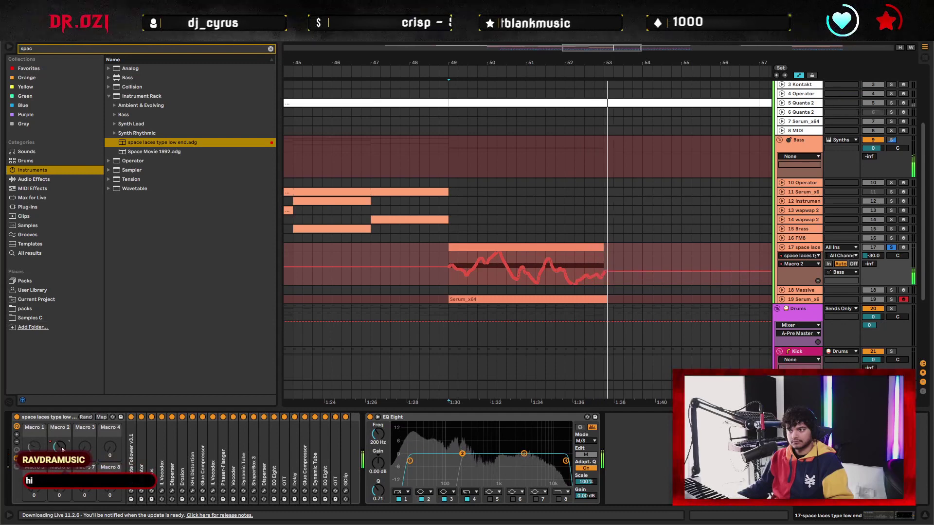
pyautogui.press('space')
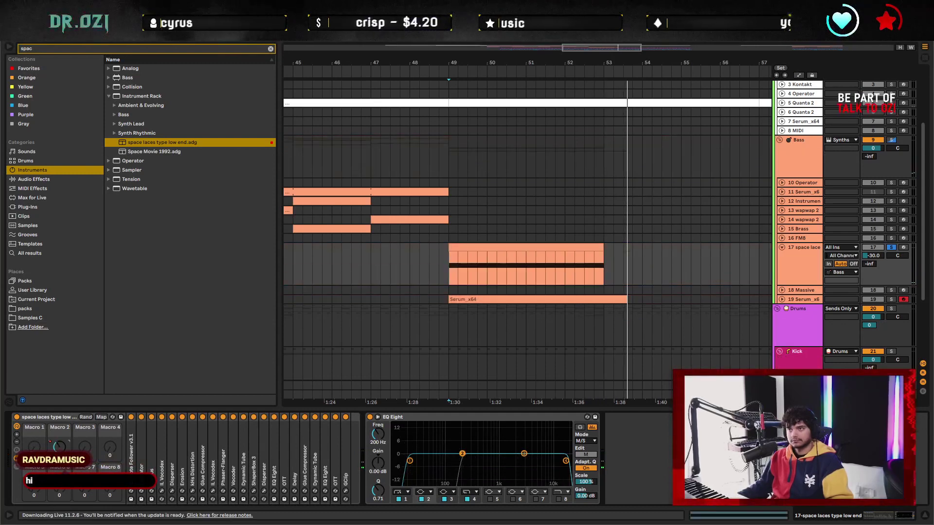
# Freeze the space laces bass track and flatten it to audio
pyautogui.rightClick(814, 266)
pyautogui.click(837, 324)
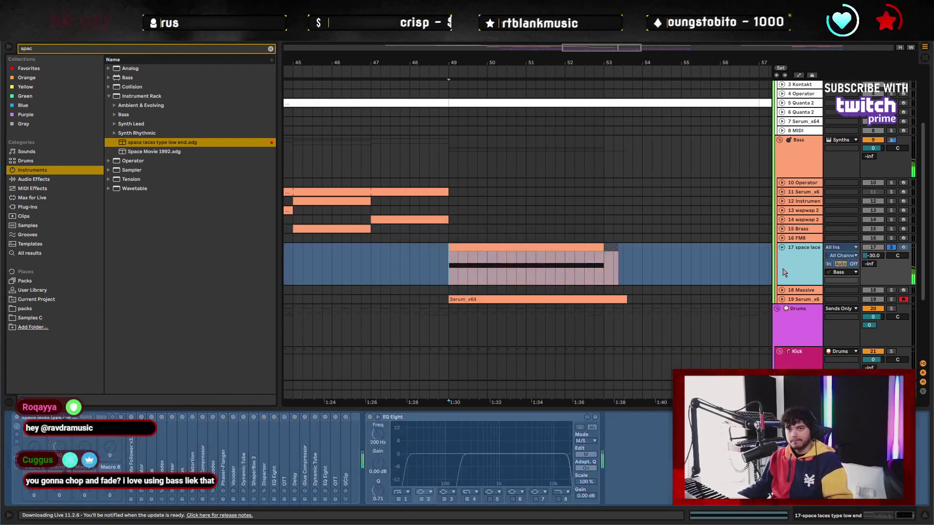
pyautogui.rightClick(789, 258)
pyautogui.click(641, 353)
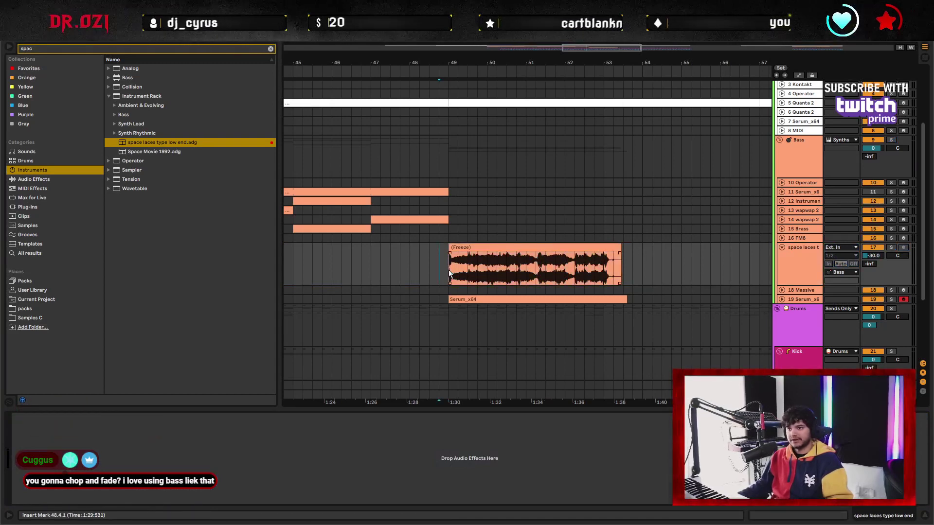
# Solo the flattened bass track and listen to its audio from bar 49 and from around 50.4
pyautogui.click(891, 247)
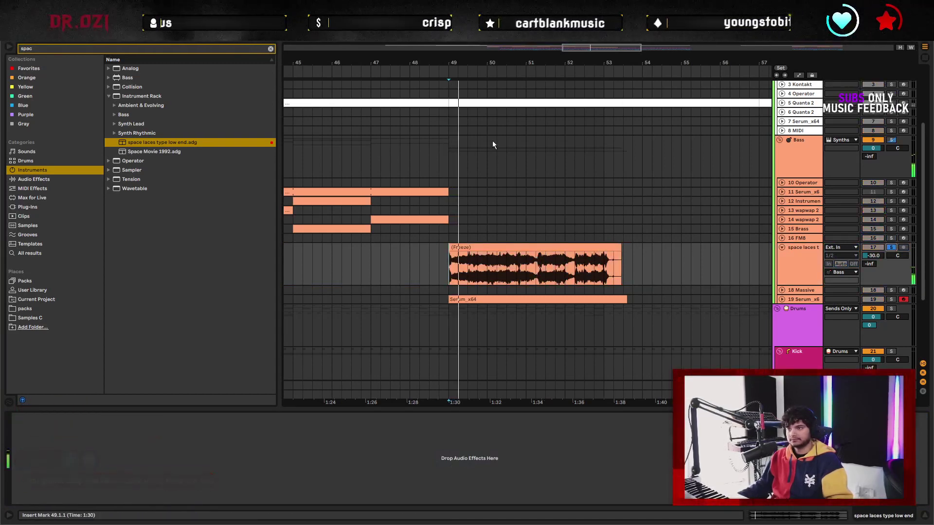
pyautogui.press('space')
pyautogui.scroll(2, 482, 291)
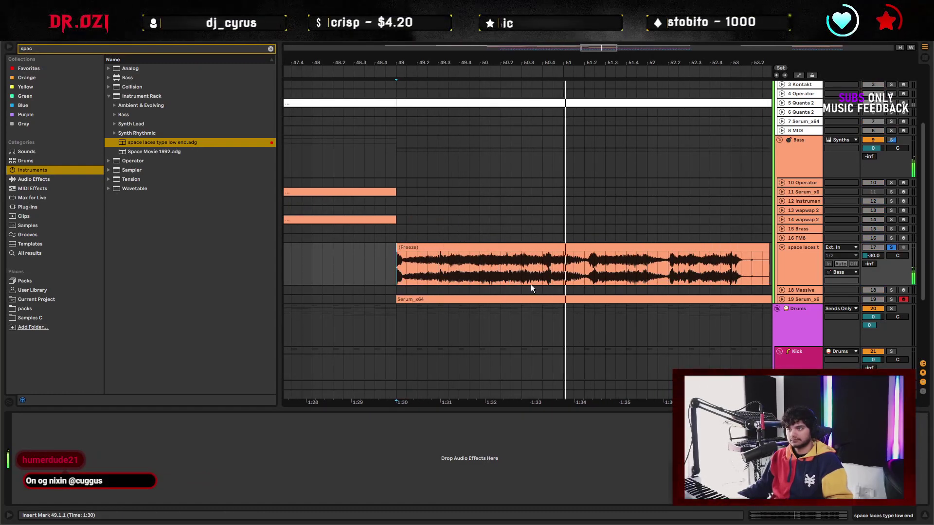
pyautogui.click(544, 272)
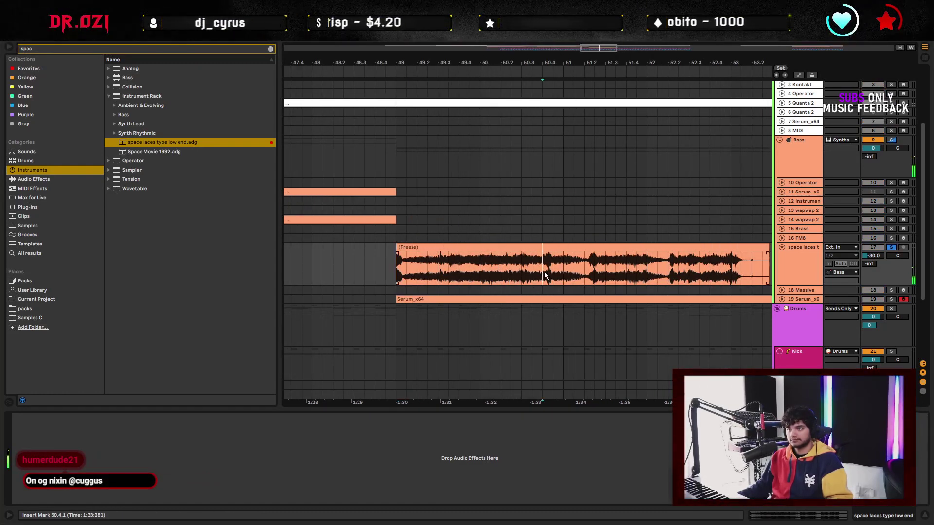
pyautogui.click(386, 274)
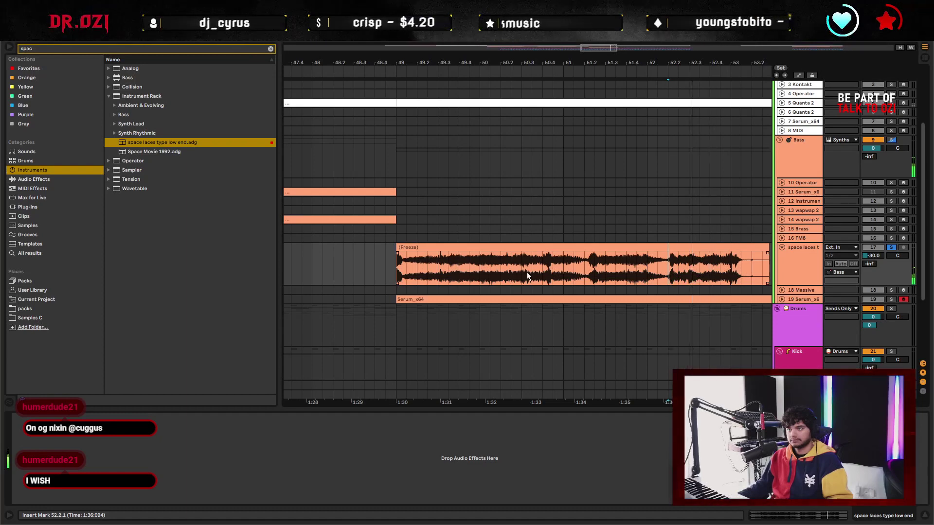
pyautogui.click(543, 270)
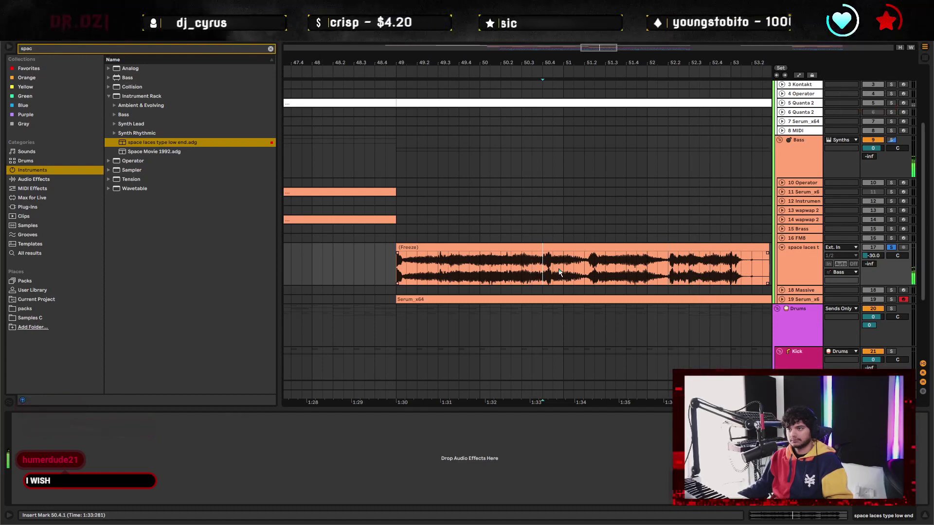
# Listen to the flattened bass audio from 50.1 and again from bar 49
pyautogui.click(489, 269)
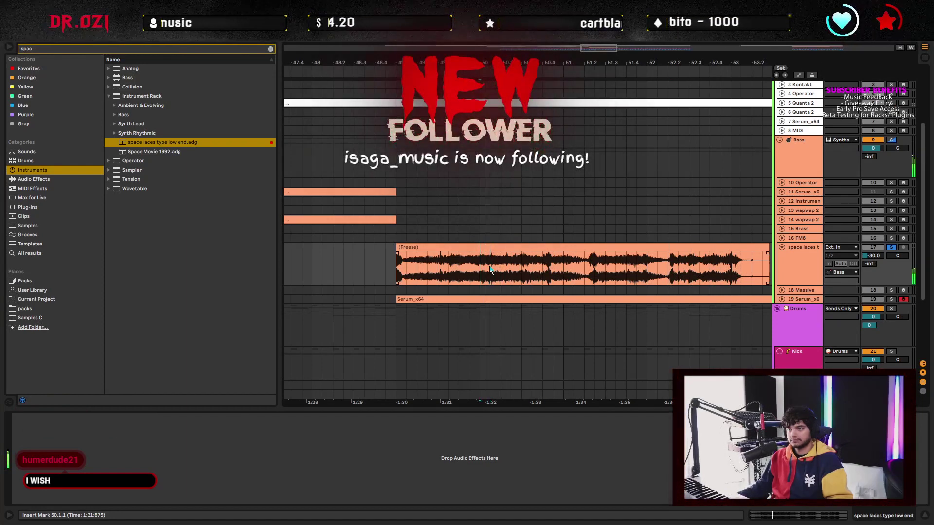
pyautogui.click(517, 272)
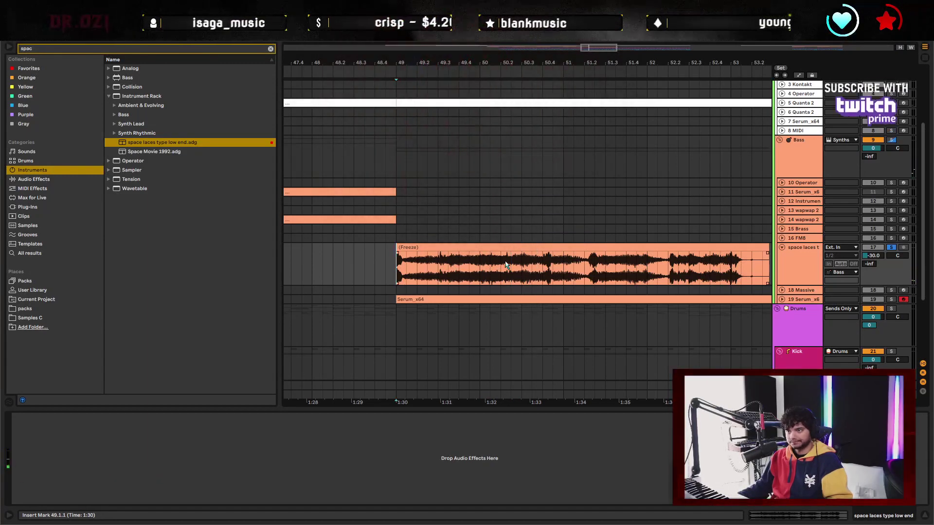
pyautogui.press('Home')
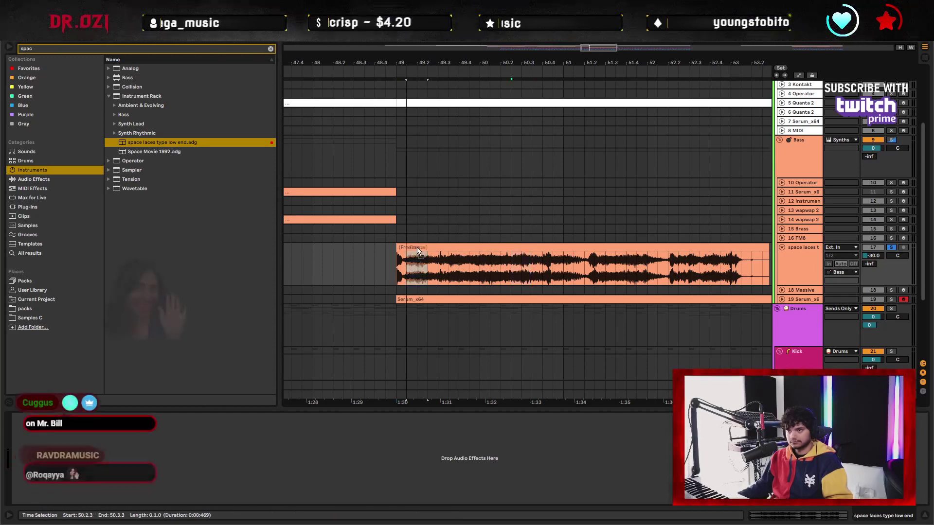
# Cut the flattened bass into one-beat slices at 49.1 and 50.1, clearing the audio after each so the remainder starts at 50.4
pyautogui.moveTo(416, 247); pyautogui.dragTo(411, 250)
pyautogui.press('Delete')
pyautogui.click(422, 248)
pyautogui.press('space')
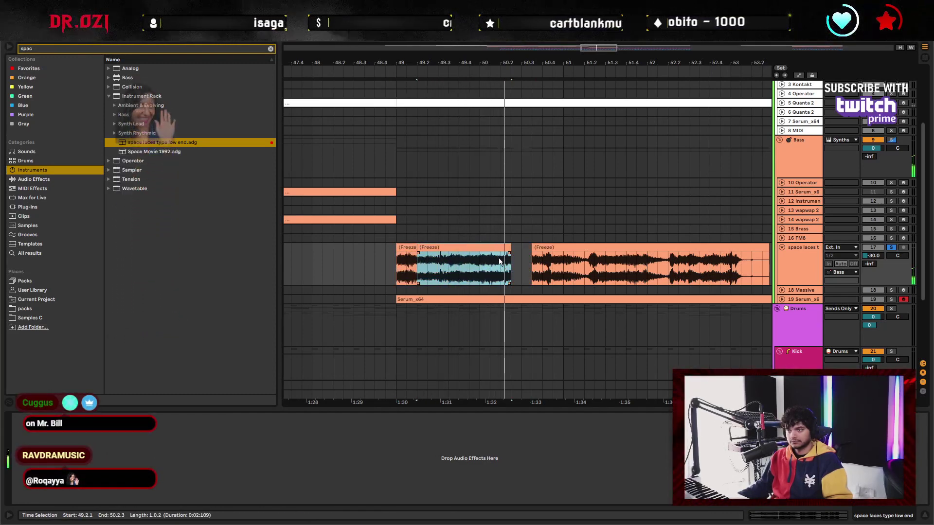
pyautogui.press('Delete')
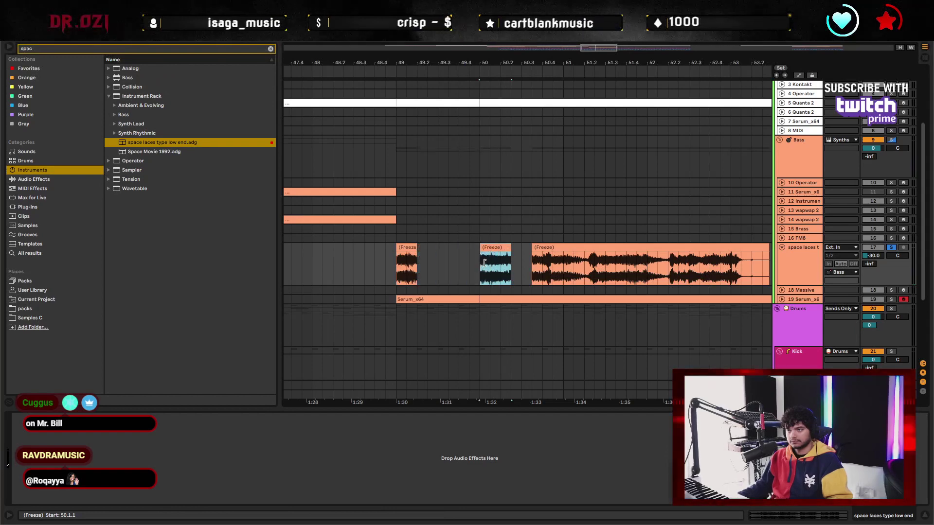
pyautogui.press('space')
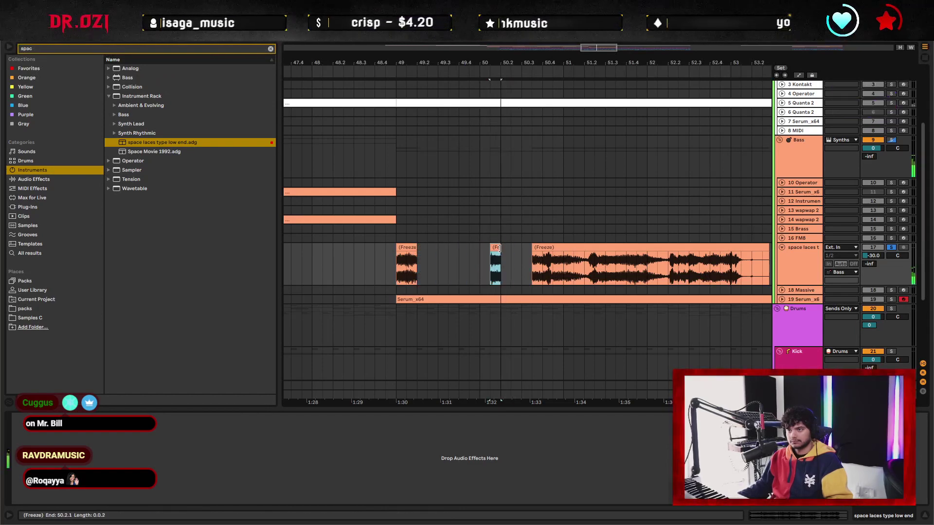
pyautogui.moveTo(506, 249); pyautogui.dragTo(544, 248)
# Split the remaining bass audio at 51.2 and 52.2, and trim the last slice to run from 52.3.3 to 53.1.1
pyautogui.click(572, 271)
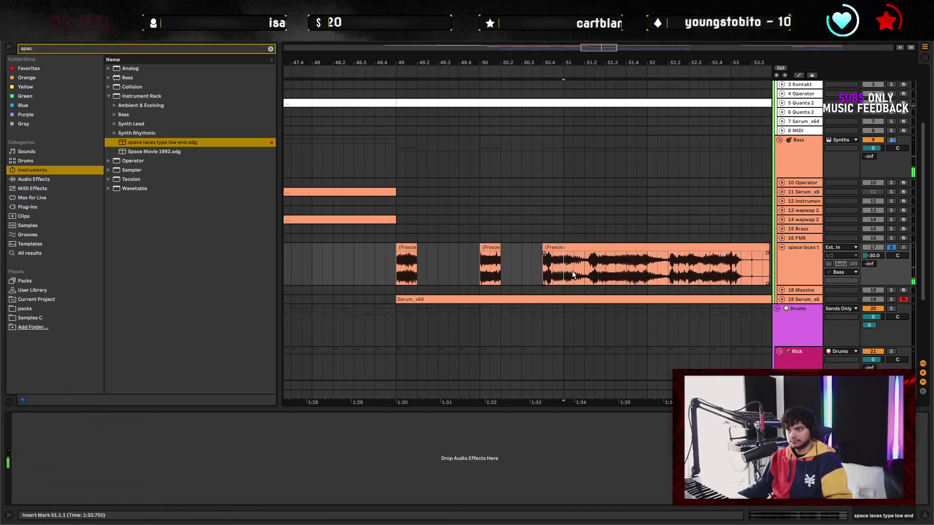
pyautogui.click(586, 277)
pyautogui.press('space')
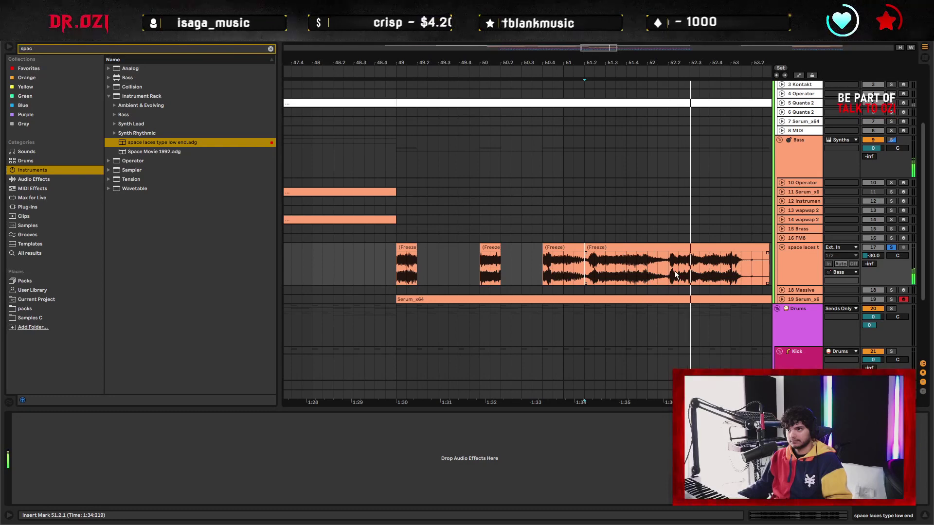
pyautogui.hscroll(3, 717, 273)
pyautogui.scroll(1, 681, 273)
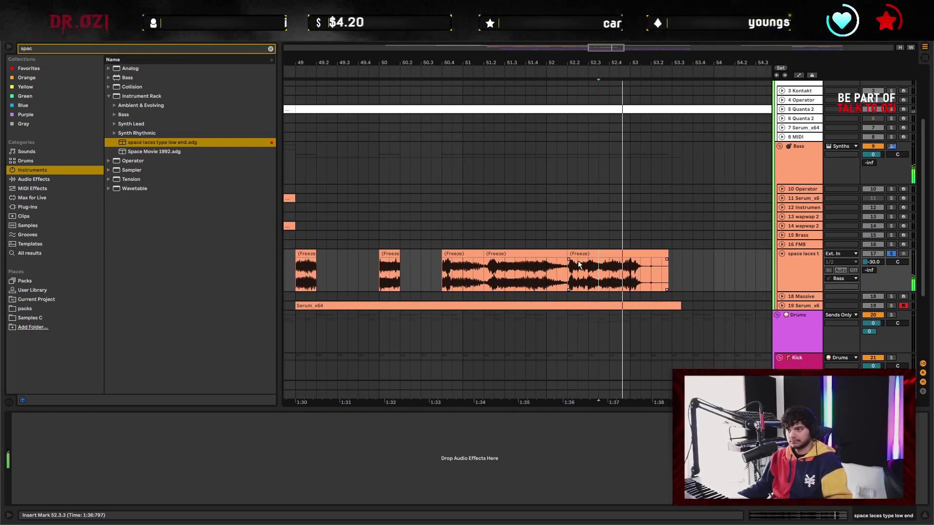
pyautogui.moveTo(579, 265); pyautogui.dragTo(598, 257)
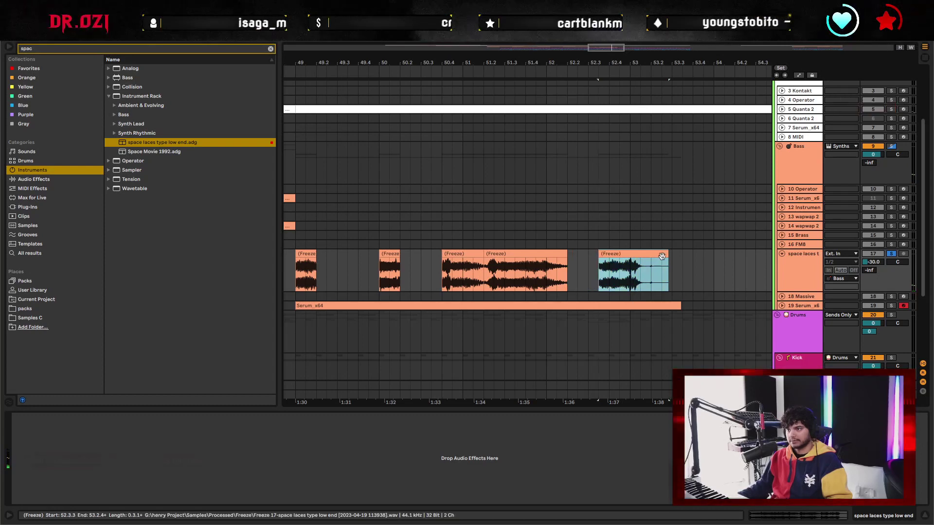
pyautogui.moveTo(668, 263); pyautogui.dragTo(630, 263)
# Set the loop to 49.1.1 through 53.1.1 and play the sliced bass unsoloed with the full mix
pyautogui.hscroll(-2, 354, 264)
pyautogui.scroll(1, 354, 263)
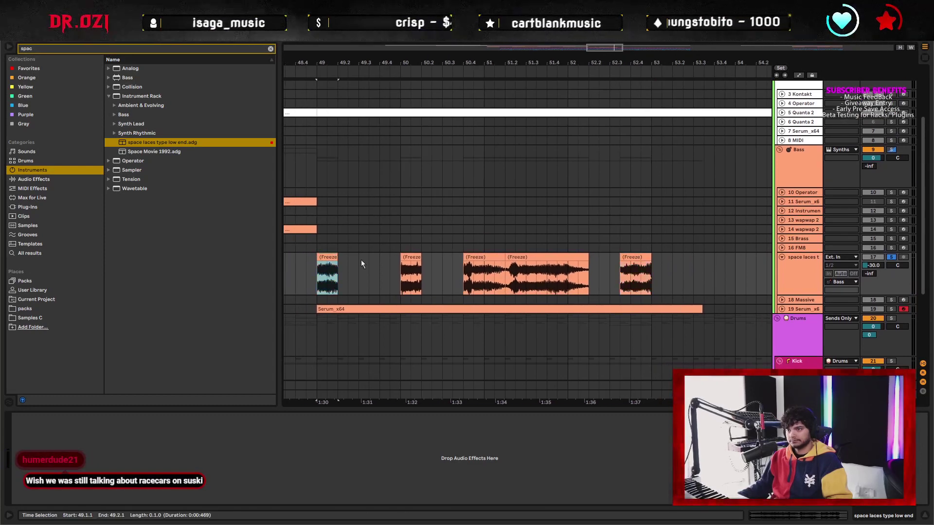
pyautogui.keyDown('shift'); pyautogui.click(655, 271); pyautogui.keyUp('shift')
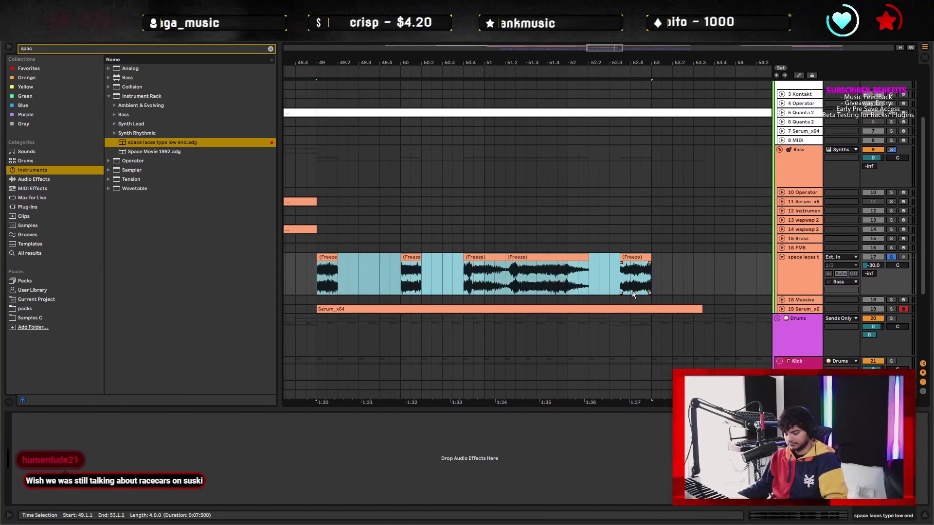
pyautogui.press('space')
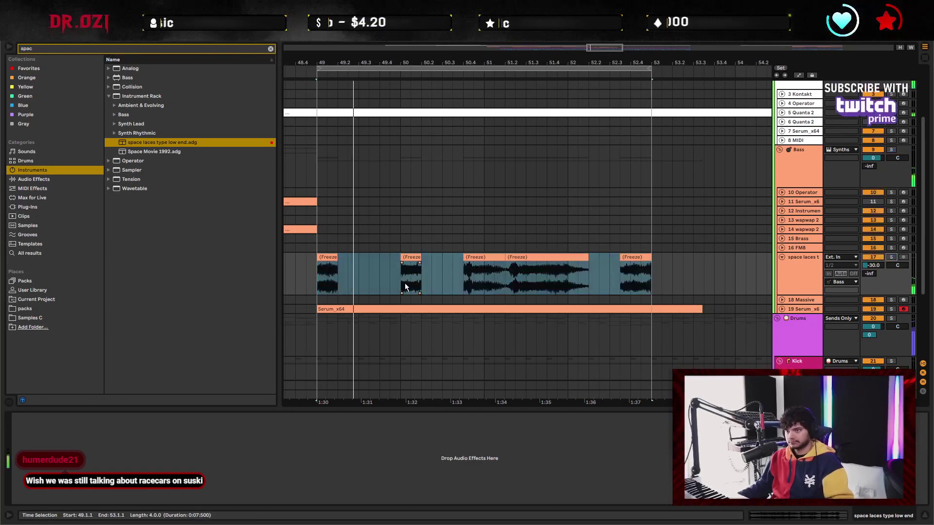
# Shorten the bass slice at 50.4 to one beat, ending at 51.1.1, and play the loop
pyautogui.hscroll(-3, 437, 276)
pyautogui.scroll(-1, 437, 276)
pyautogui.click(489, 266)
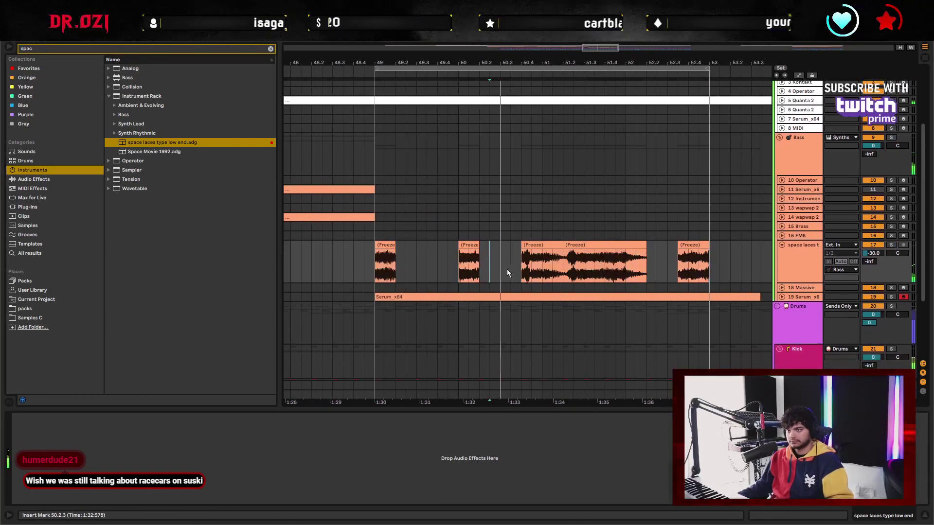
pyautogui.moveTo(563, 253); pyautogui.dragTo(542, 252)
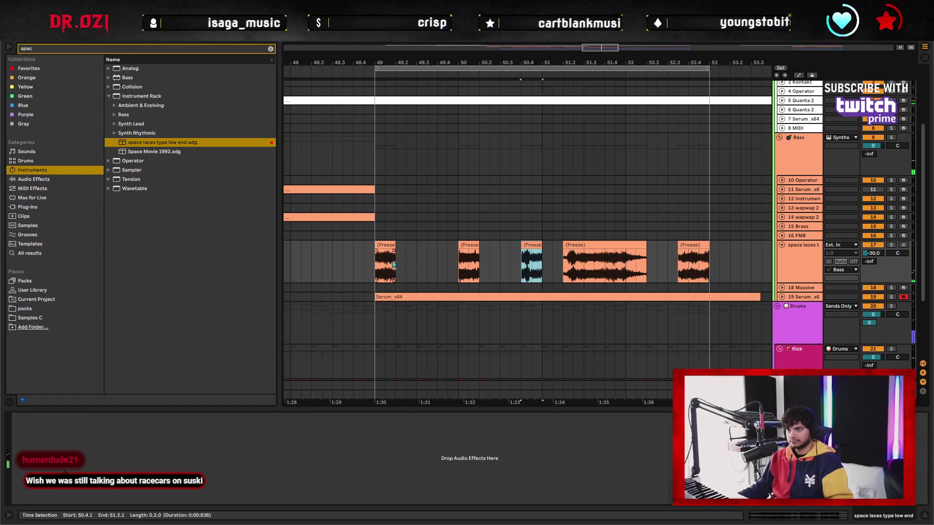
pyautogui.press('space')
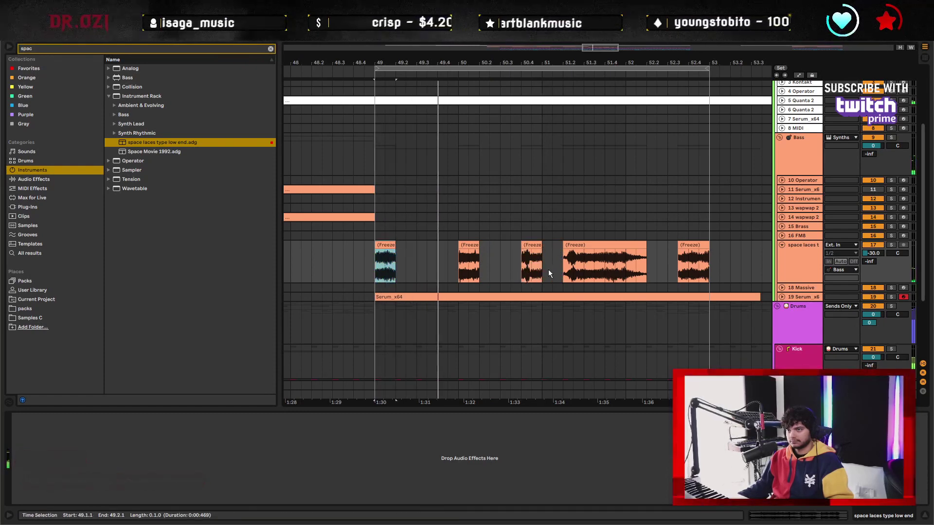
# Shorten the bass slice at 51.2 to one beat, ending at 51.3.1
pyautogui.click(543, 276)
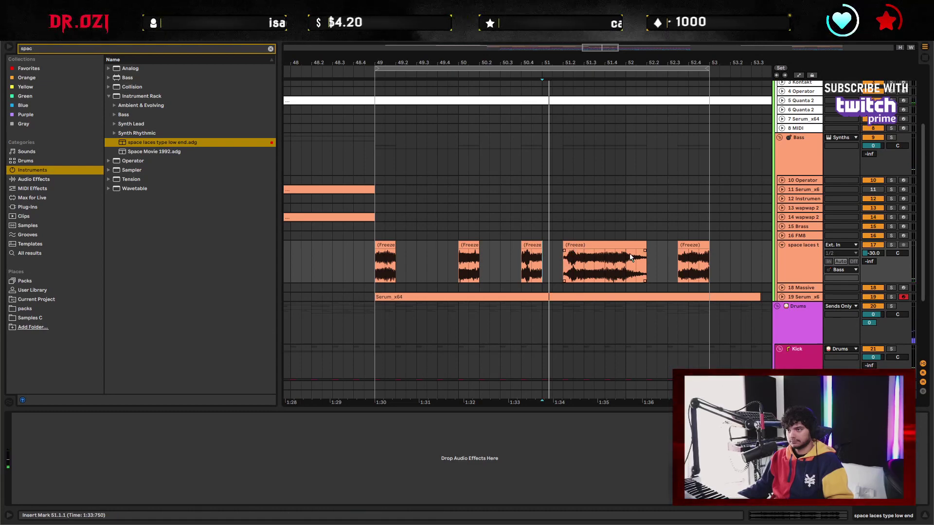
pyautogui.moveTo(605, 267); pyautogui.dragTo(629, 269)
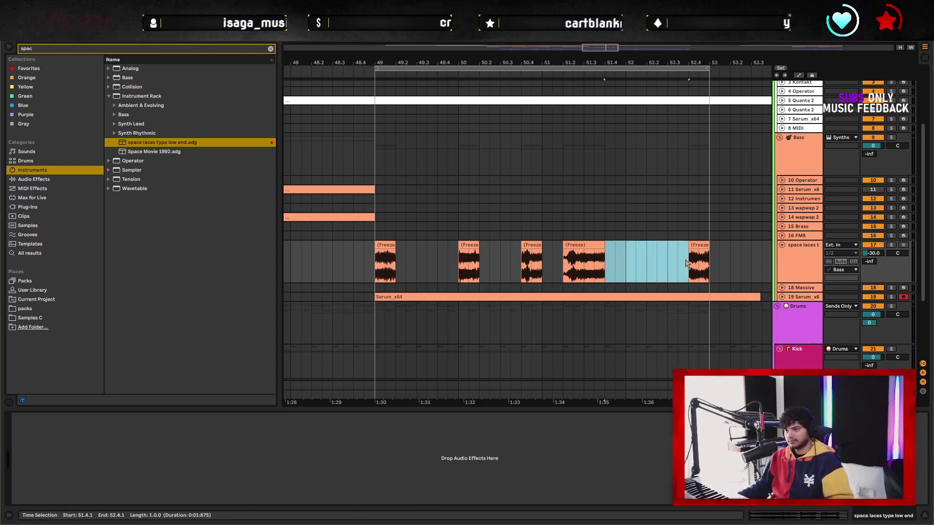
pyautogui.press('Delete')
pyautogui.click(525, 247)
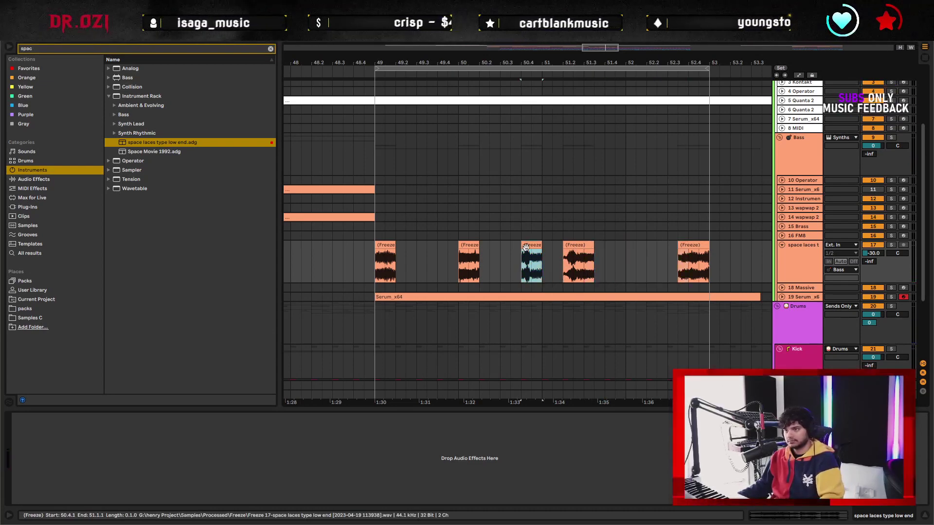
pyautogui.click(588, 247)
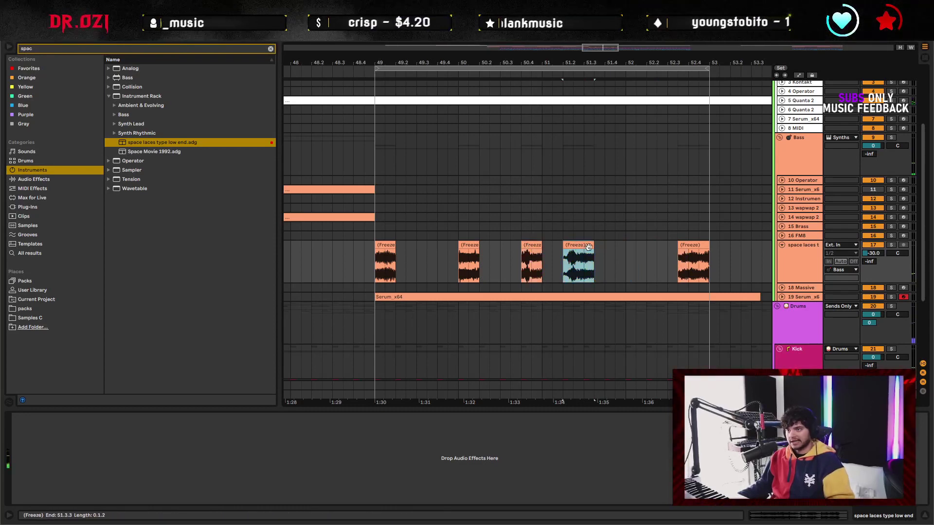
pyautogui.doubleClick(567, 256)
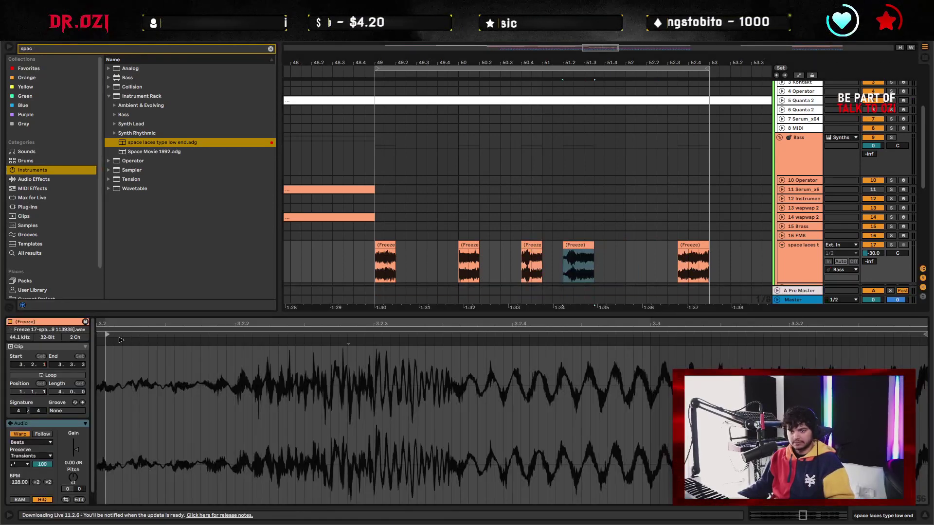
pyautogui.moveTo(593, 247); pyautogui.dragTo(585, 247)
# Fill the gaps between 49.2 and 50.4 with one-beat copies of the bass slices
pyautogui.click(384, 252)
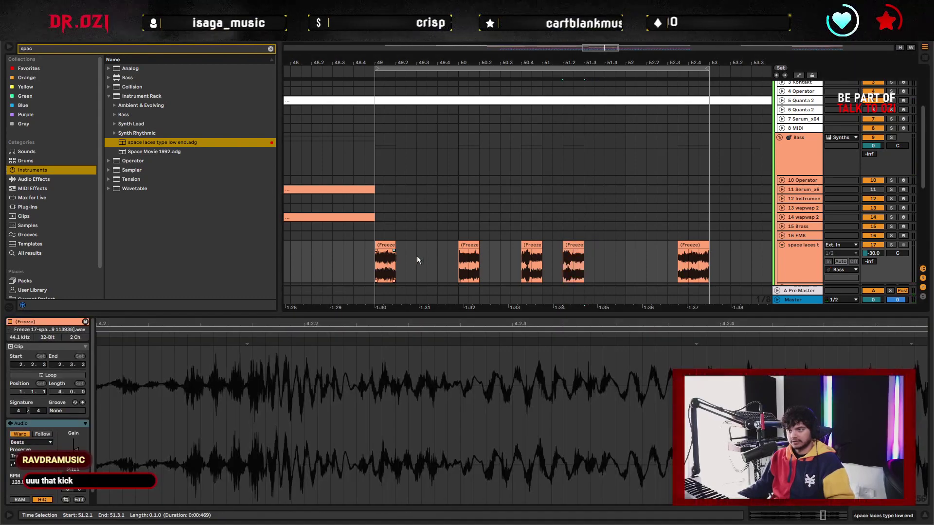
pyautogui.click(402, 260)
pyautogui.hotkey('ctrl', 'z')
pyautogui.hotkey('ctrl', 'z')
pyautogui.hotkey('ctrl', 'z')
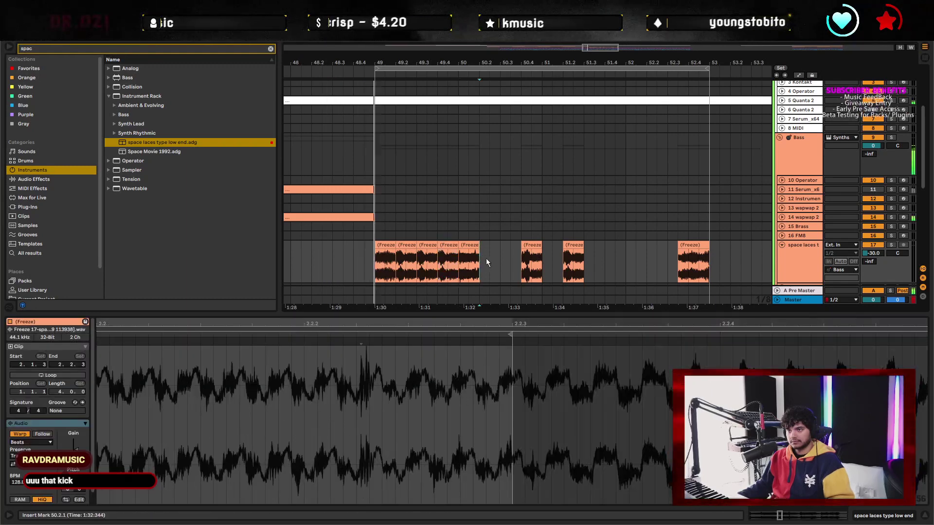
pyautogui.hotkey('ctrl', 'd')
pyautogui.hotkey('ctrl', 'd')
pyautogui.hotkey('ctrl', 'd')
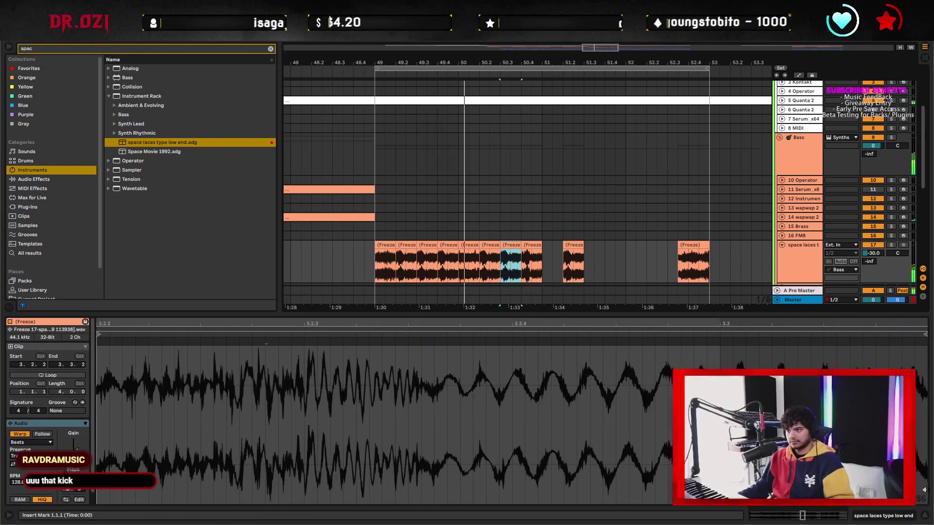
# Shift the sample region of the bass slice at 50.4 to run from 4.2.1 to 4.3.1
pyautogui.hotkey('ctrl', 'alt', 'l')
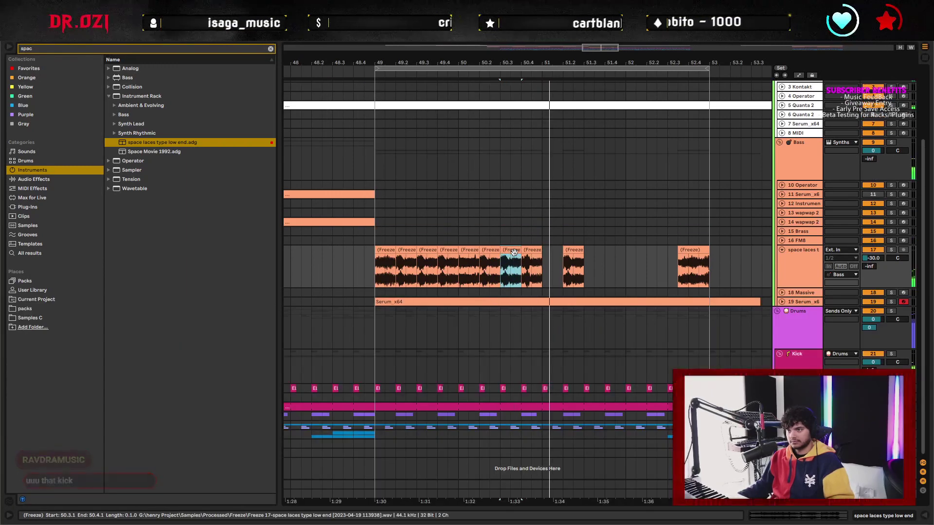
pyautogui.doubleClick(530, 252)
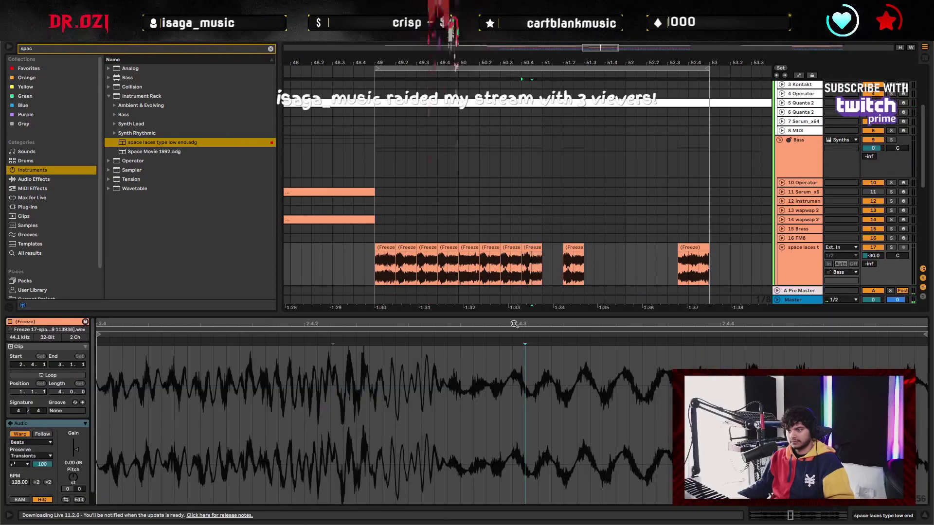
pyautogui.doubleClick(514, 324)
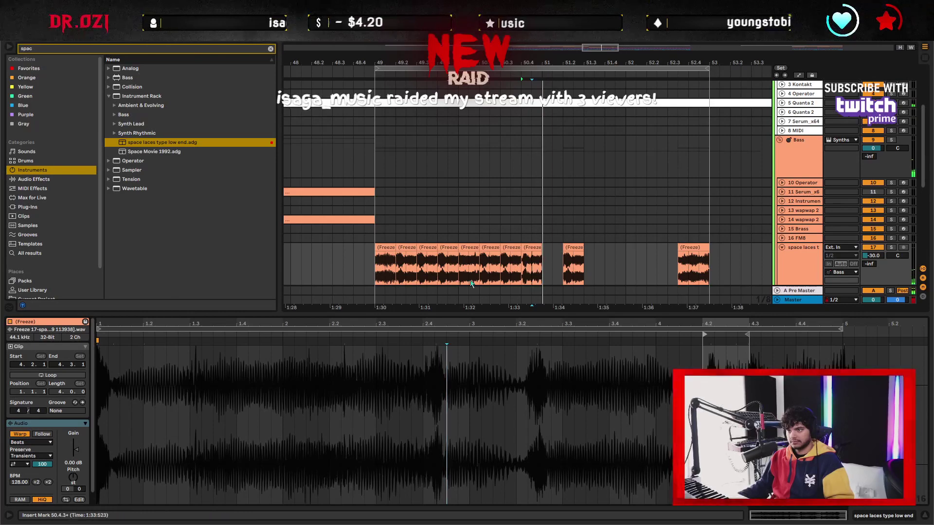
# Copy the two bass slices between 50.2 and 50.4 to 51.1
pyautogui.moveTo(522, 265); pyautogui.dragTo(479, 265)
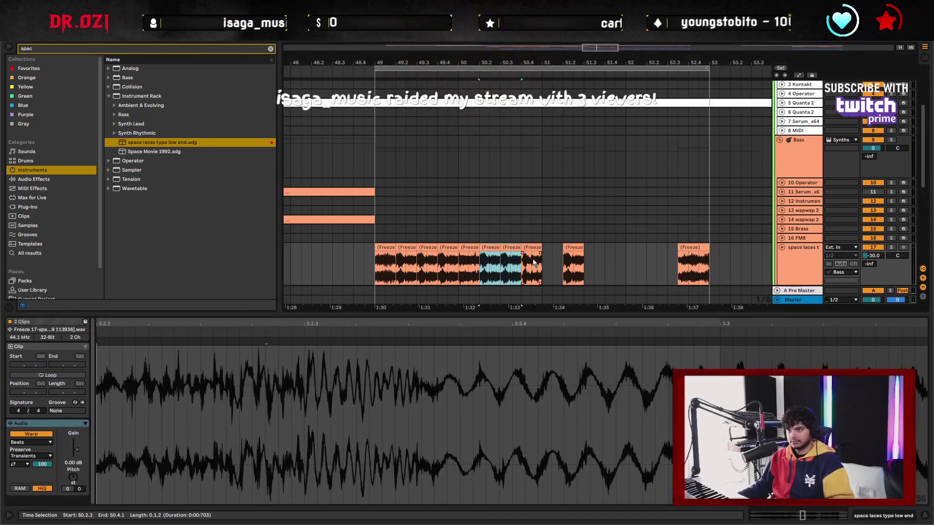
pyautogui.click(544, 260)
pyautogui.hotkey('ctrl', 'v')
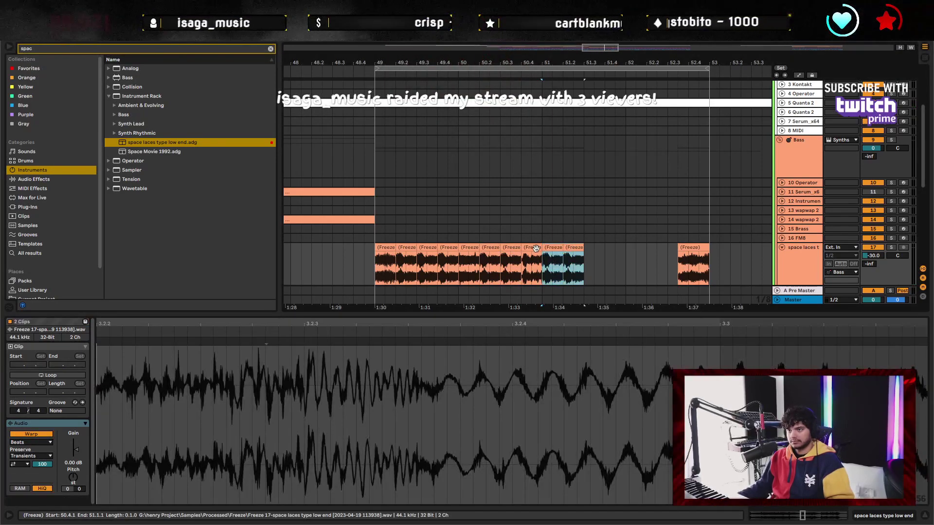
# Copy the bass slices from 49.1.1 to 50.2.3 and paste them at 51.1.1
pyautogui.moveTo(480, 267); pyautogui.dragTo(375, 268)
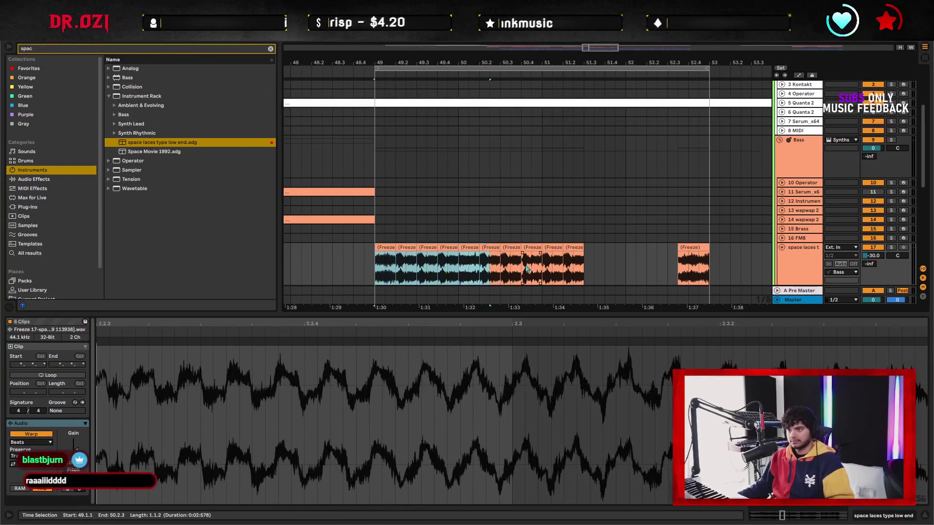
pyautogui.click(541, 268)
pyautogui.hotkey('ctrl', 'v')
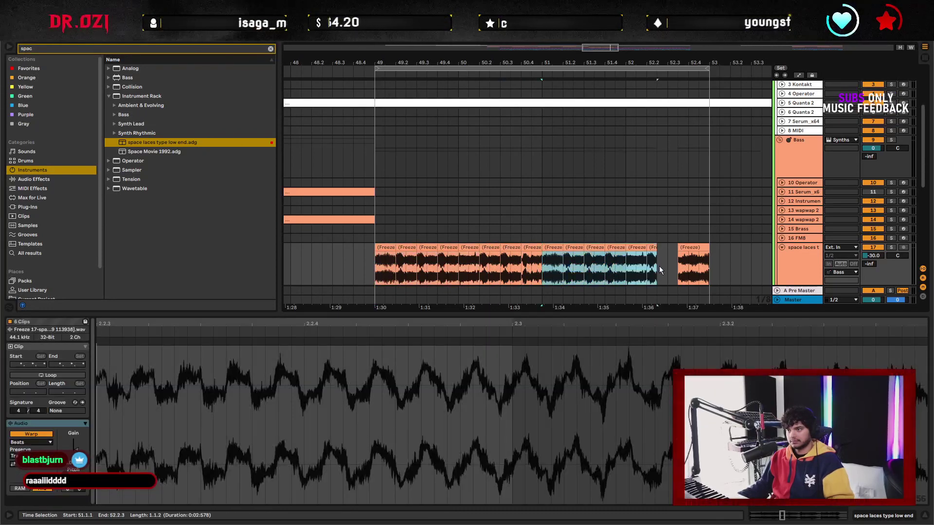
# Extend the last pasted bass slice to 52.3.1 and paste a half-beat piece to close the gap up to 52.3.3
pyautogui.moveTo(658, 271); pyautogui.dragTo(668, 268)
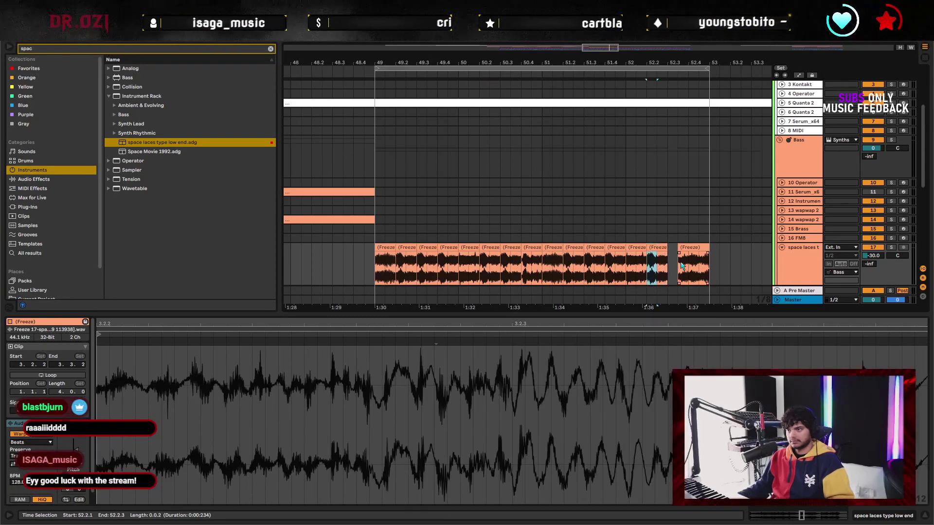
pyautogui.click(668, 263)
pyautogui.hotkey('ctrl', 'v')
# Play the filled bass pattern from bar 49, switch back to the track's devices and clear the browser search
pyautogui.press('space')
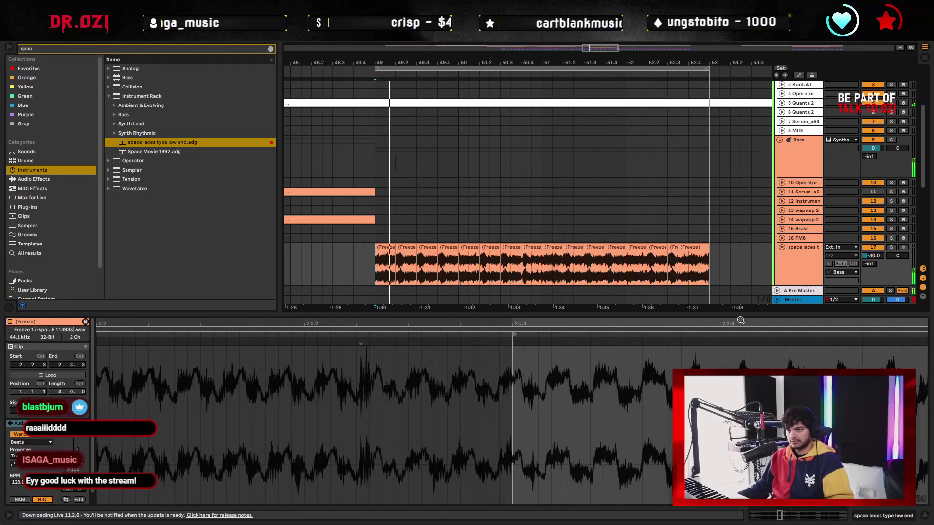
pyautogui.hotkey('shift', 'Tab')
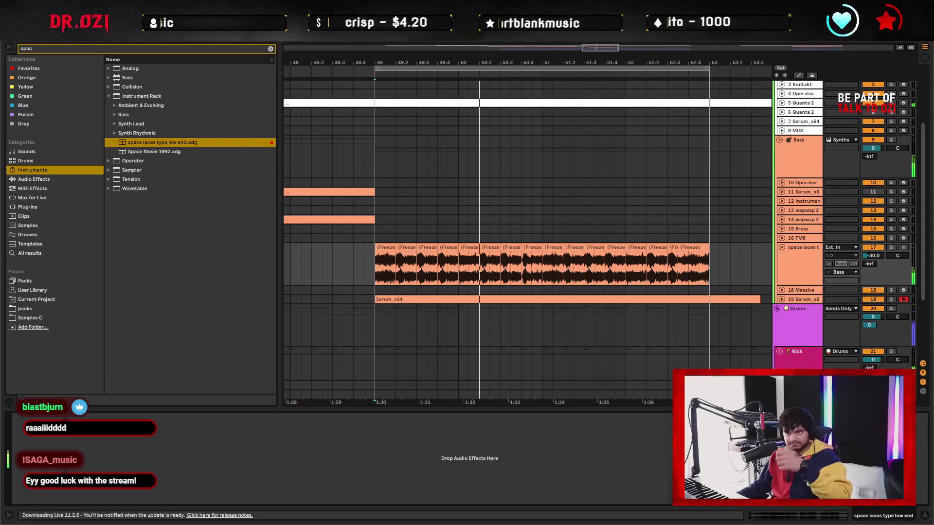
pyautogui.click(271, 49)
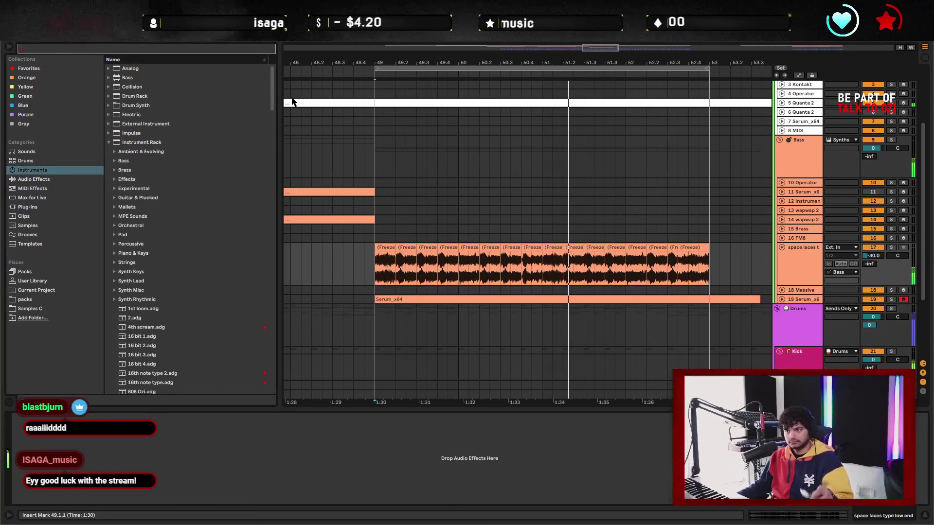
# Add a Glue Compressor to the resampled bass track with soft clipping on and makeup at 9.25 dB
pyautogui.click(116, 144)
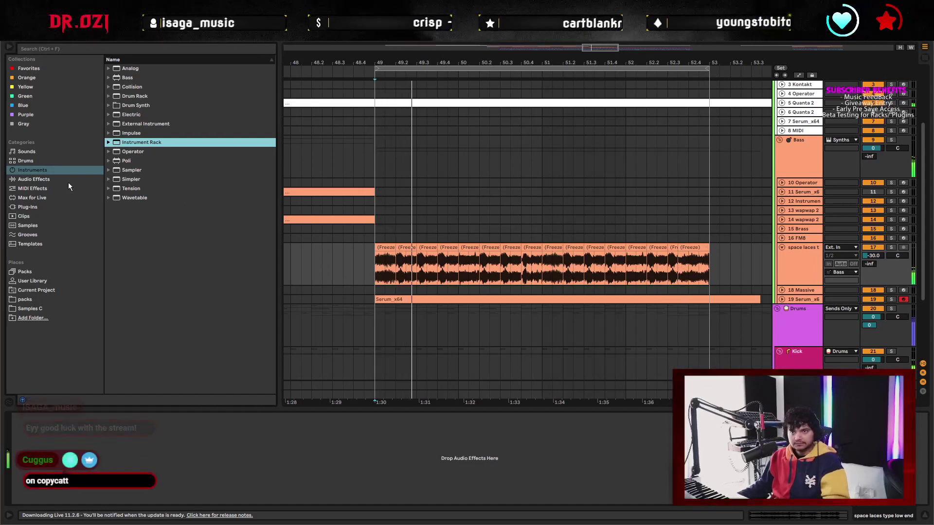
pyautogui.click(34, 179)
pyautogui.click(134, 87)
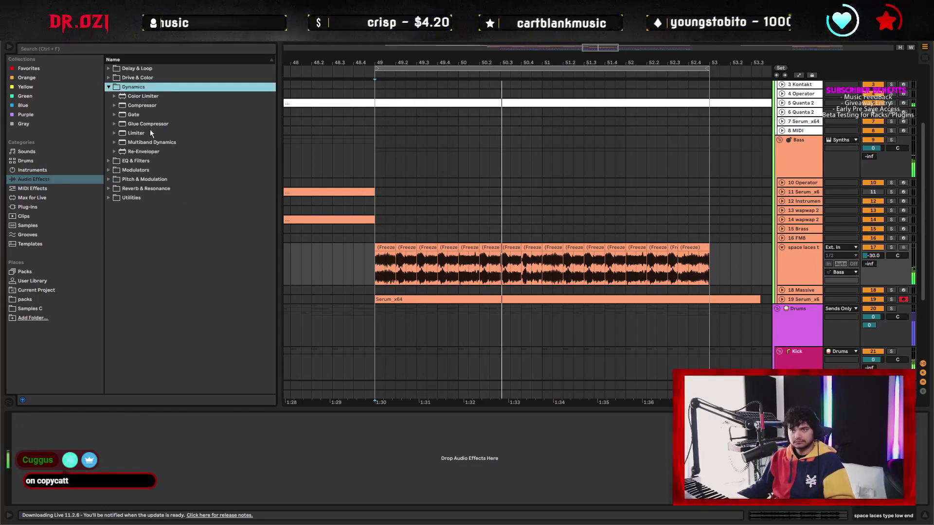
pyautogui.click(151, 124)
pyautogui.moveTo(295, 400); pyautogui.dragTo(188, 451)
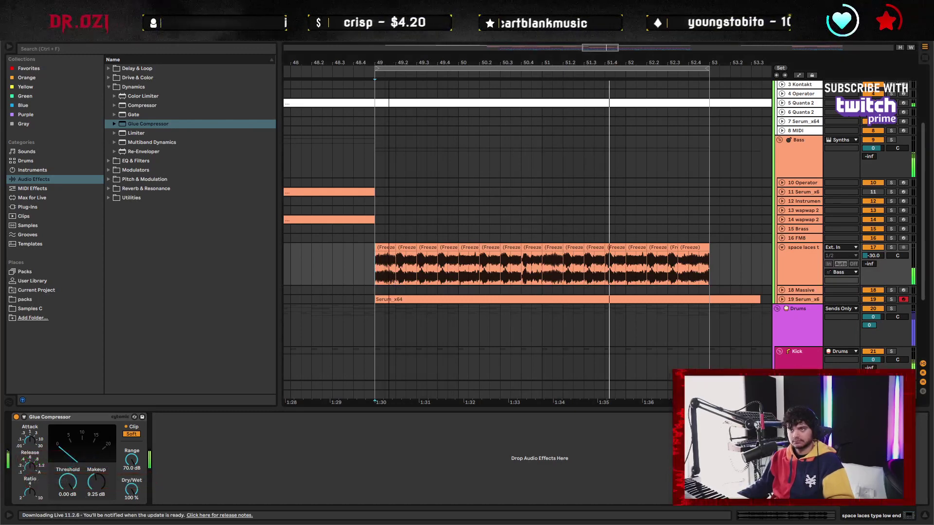
# Slide the sample content of the bass slice at 49.2.1 so it runs from 3.4.2 to 4.1.2
pyautogui.moveTo(392, 66); pyautogui.dragTo(432, 210)
pyautogui.click(423, 265)
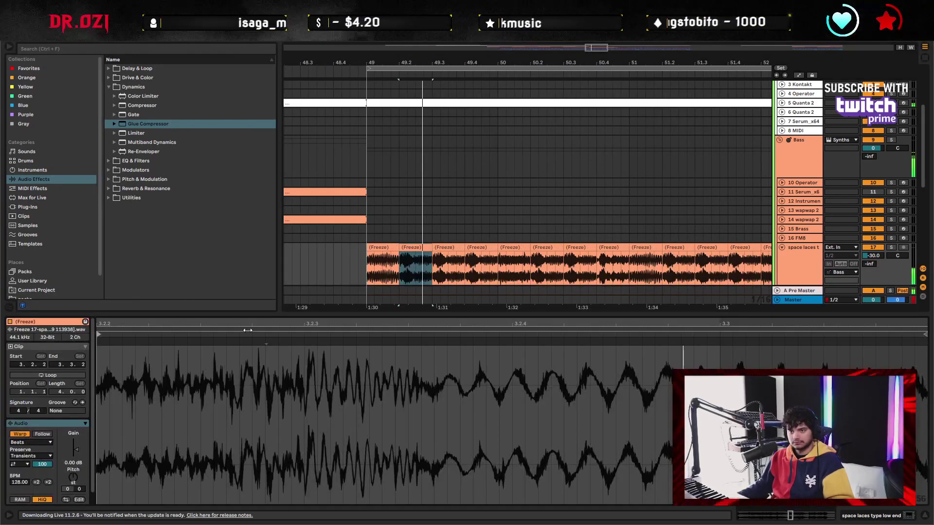
pyautogui.moveTo(165, 336)
pyautogui.mouseDown()
pyautogui.moveTo(209, 332)
pyautogui.moveTo(341, 355)
pyautogui.moveTo(802, 355)
pyautogui.moveTo(747, 355)
pyautogui.mouseUp()
# Shorten the bass slice at 49.2.1 to three sixteenths and fill up to 50.1.1 with its duplicates
pyautogui.click(430, 248)
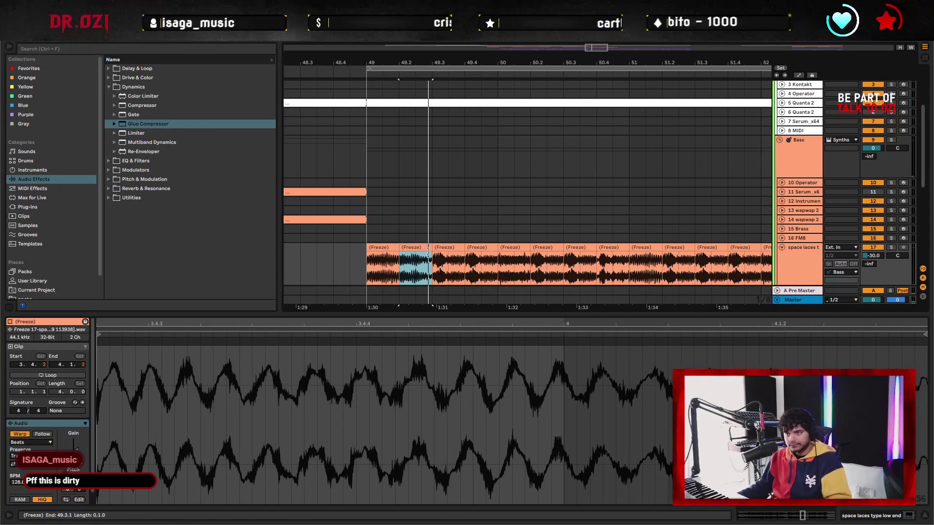
pyautogui.moveTo(430, 248); pyautogui.dragTo(424, 248)
pyautogui.click(325, 265)
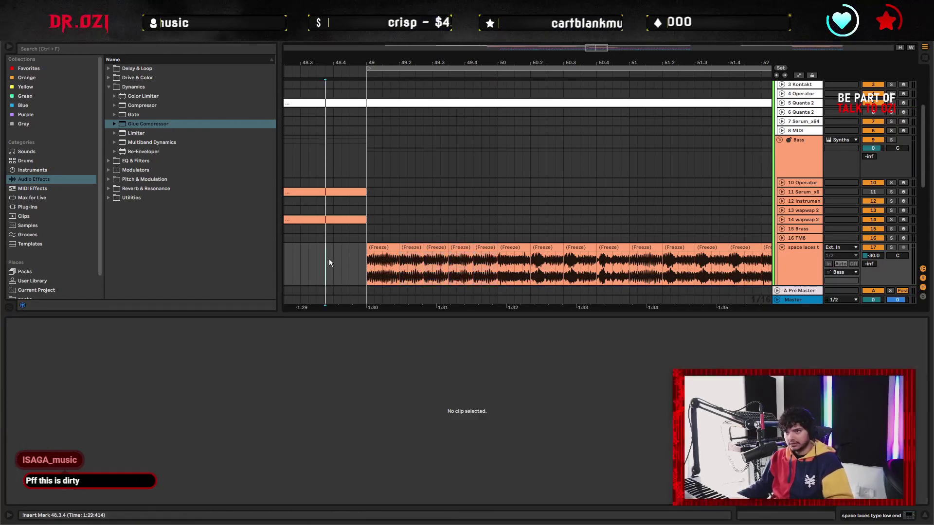
pyautogui.click(909, 515)
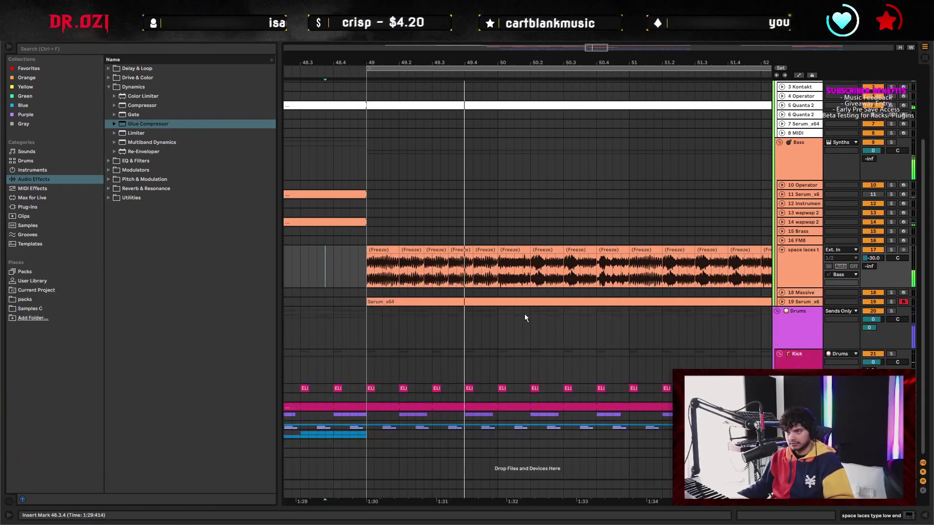
# Fade out the three-sixteenth bass slice at 49.2.1 and duplicate the faded version up to 50.1.1
pyautogui.moveTo(368, 265); pyautogui.dragTo(398, 265)
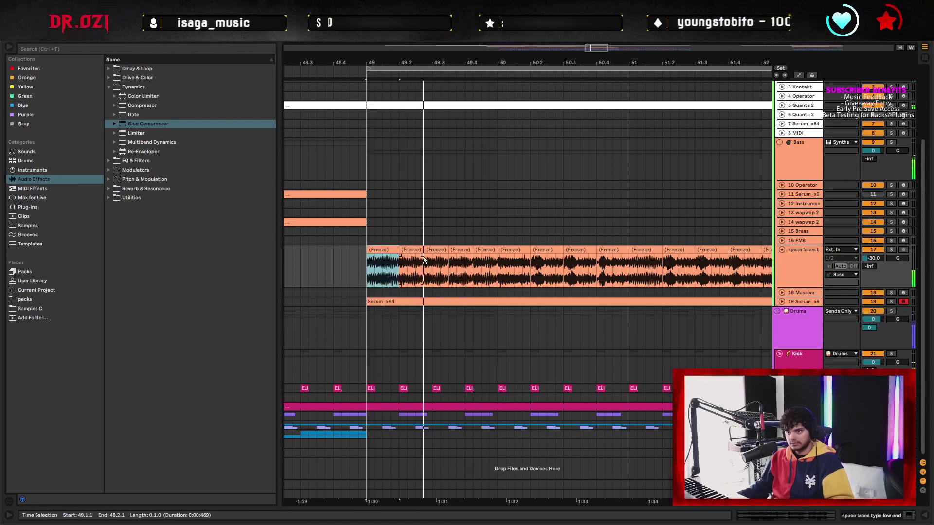
pyautogui.moveTo(424, 267); pyautogui.dragTo(448, 268)
pyautogui.hotkey('ctrl', 'd')
pyautogui.hotkey('ctrl', 'd')
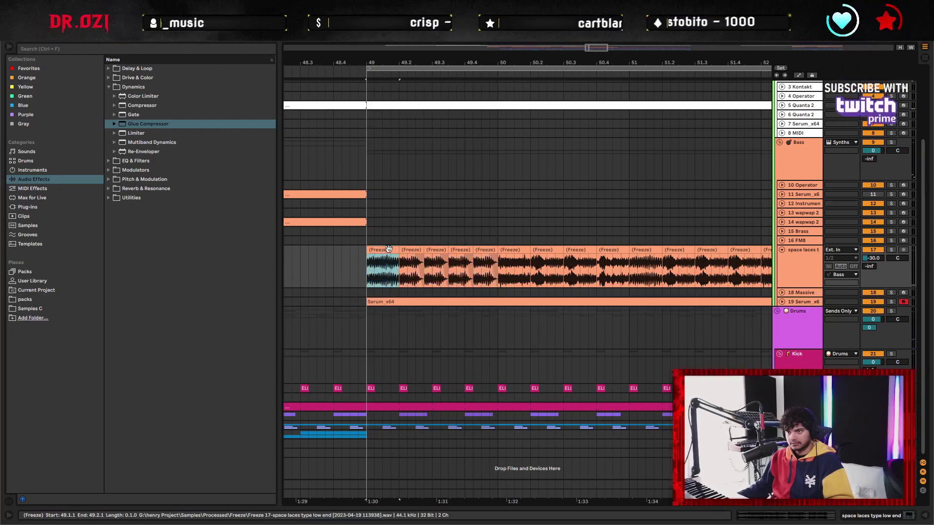
# Copy the four faded bass slices from 49.2.1 to 50.2.1 and play the pattern from 49.1.1
pyautogui.click(486, 273)
pyautogui.keyDown('shift'); pyautogui.click(413, 252); pyautogui.keyUp('shift')
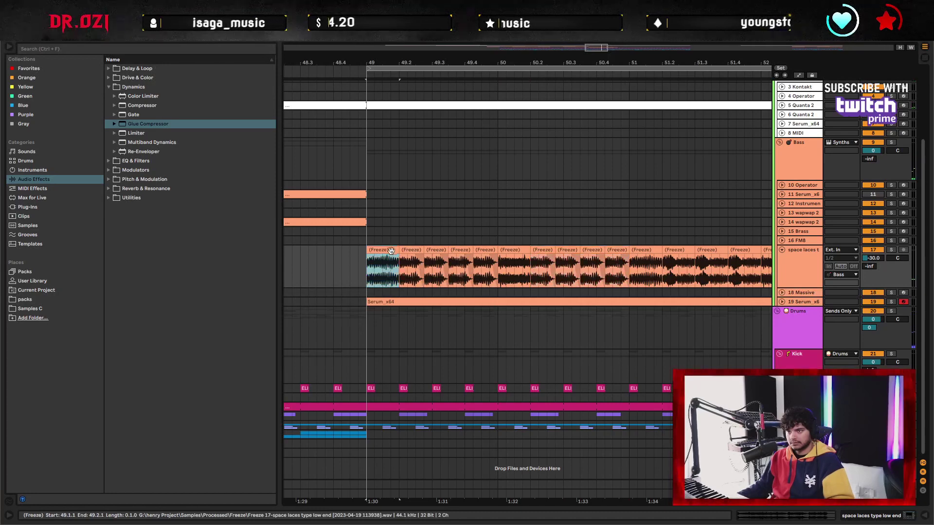
pyautogui.click(383, 267)
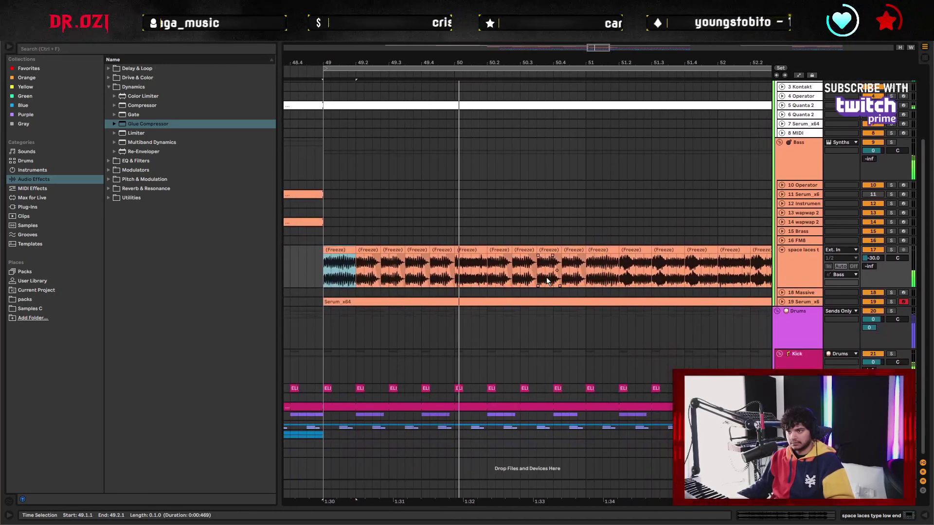
pyautogui.press('space')
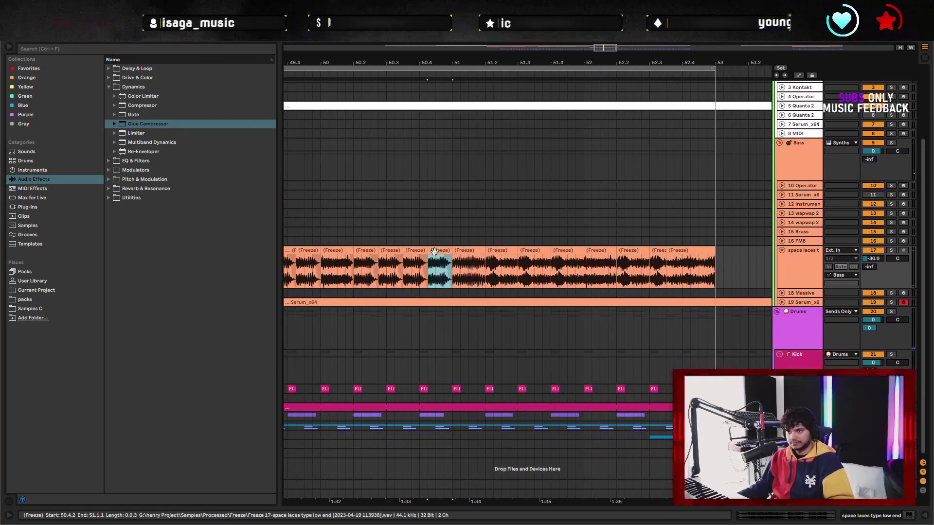
# Repeat the four faded bass slices in the third bar, from 51.2.1 to 52.1.1
pyautogui.moveTo(434, 252); pyautogui.dragTo(360, 272)
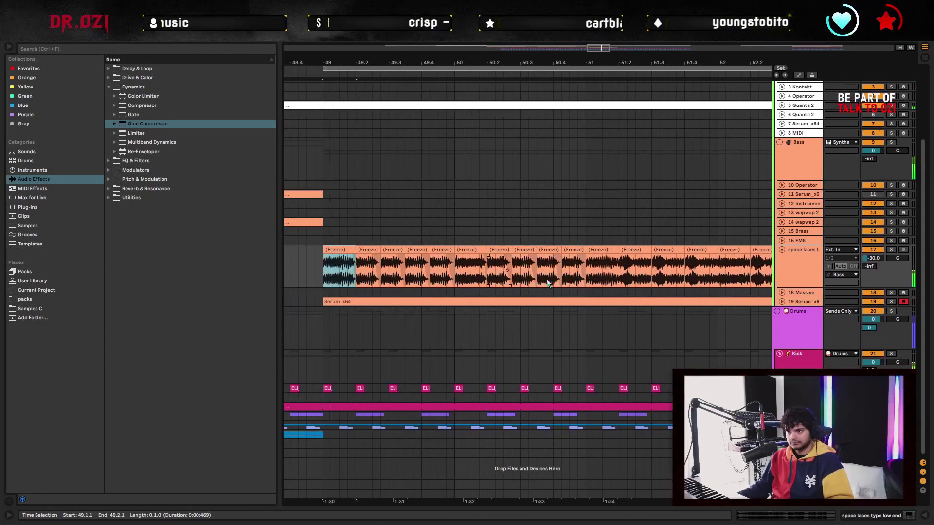
pyautogui.moveTo(508, 273); pyautogui.dragTo(604, 276)
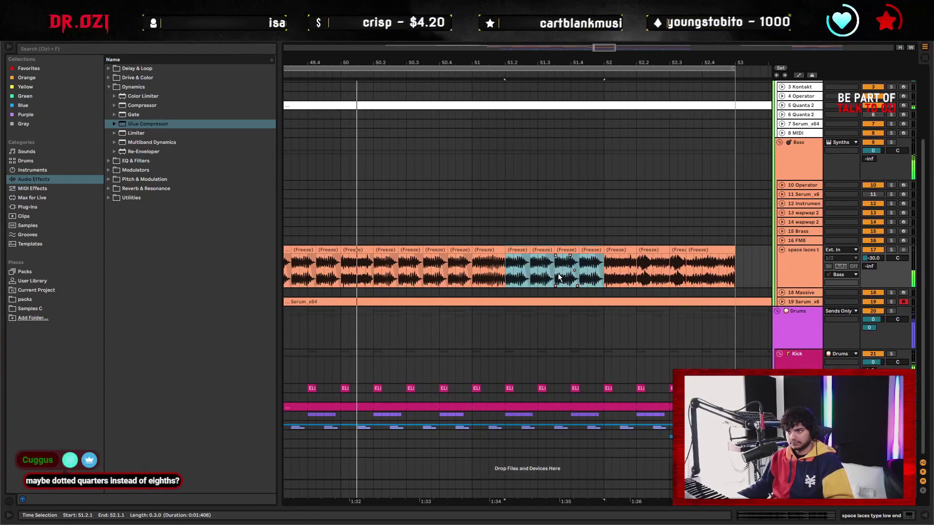
pyautogui.click(558, 276)
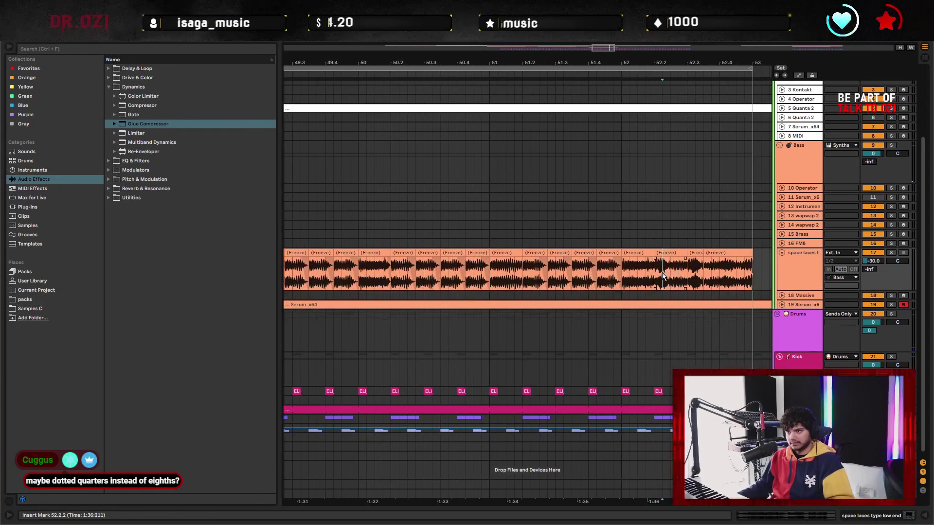
# Copy a short piece of the bass slice near 52.2.2 to 50.4.3 and extend it to 51.1.1
pyautogui.moveTo(668, 276); pyautogui.dragTo(665, 276)
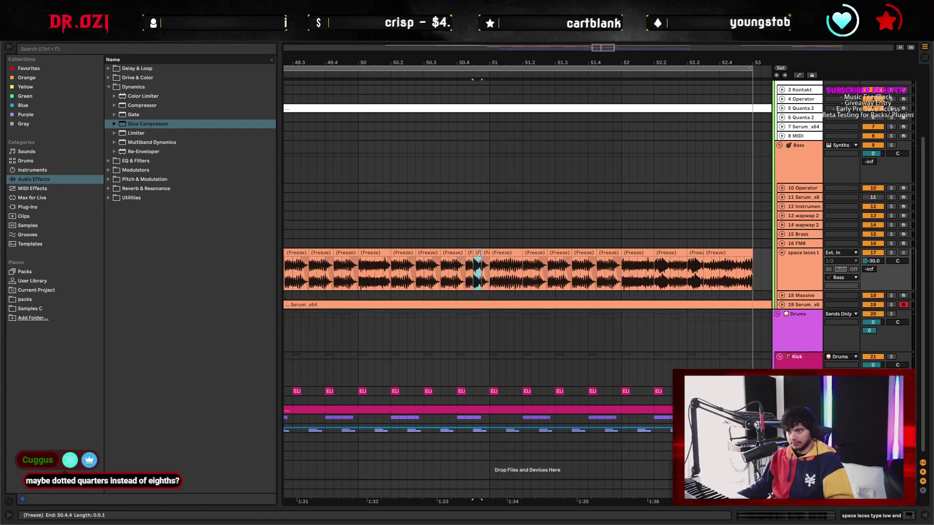
pyautogui.click(484, 276)
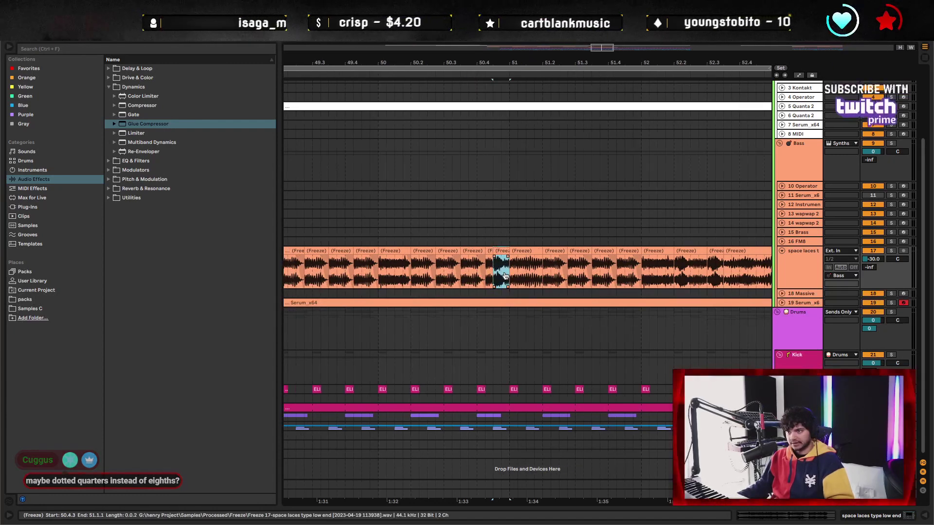
pyautogui.press('Left')
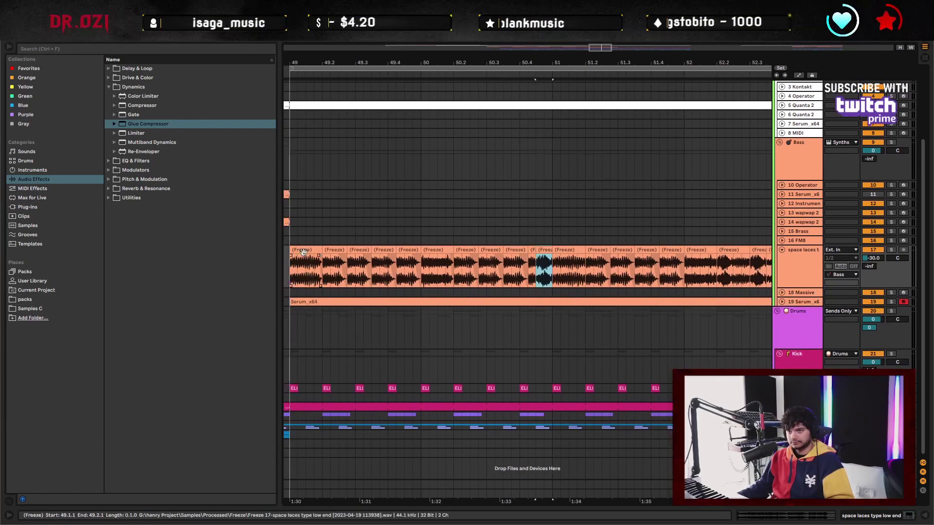
# Play the bass pattern from bar 49 and examine the short slices between 50.2.1 and 50.4.2
pyautogui.press('space')
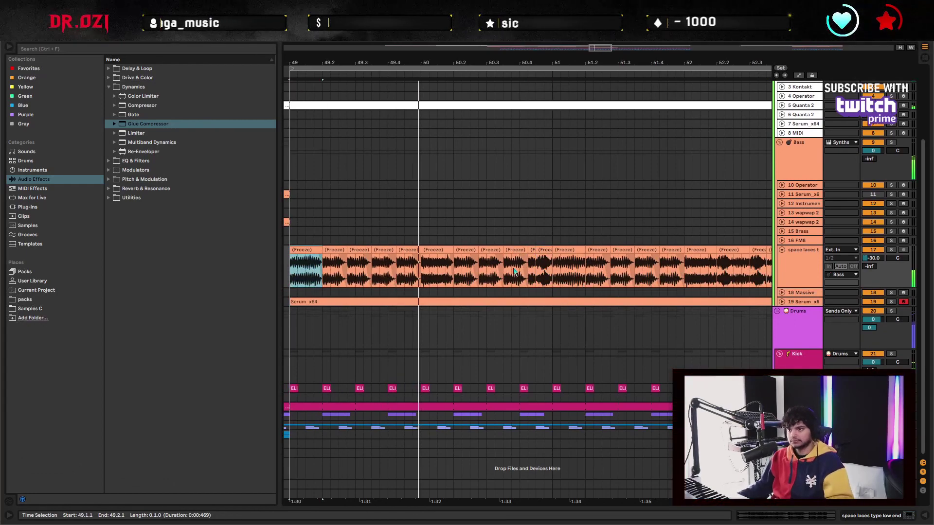
pyautogui.moveTo(545, 72); pyautogui.dragTo(545, 77)
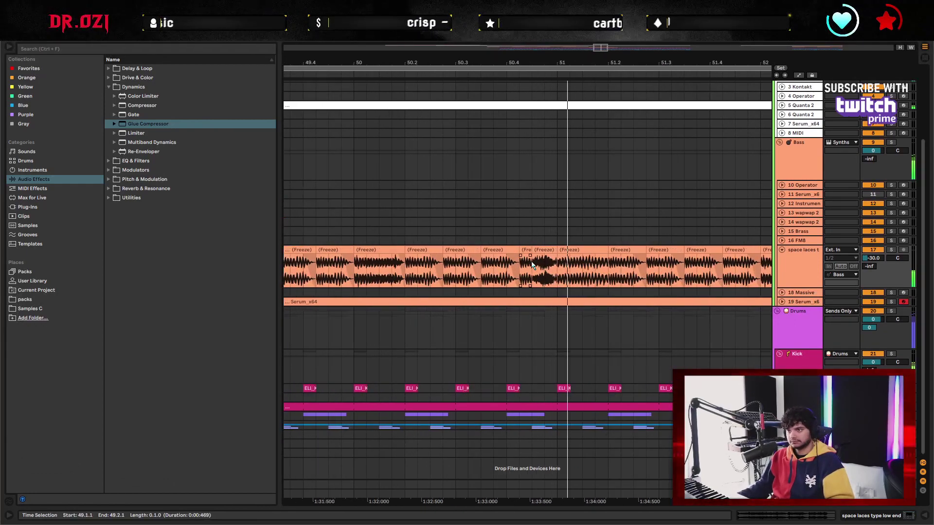
pyautogui.press('space')
pyautogui.press('-')
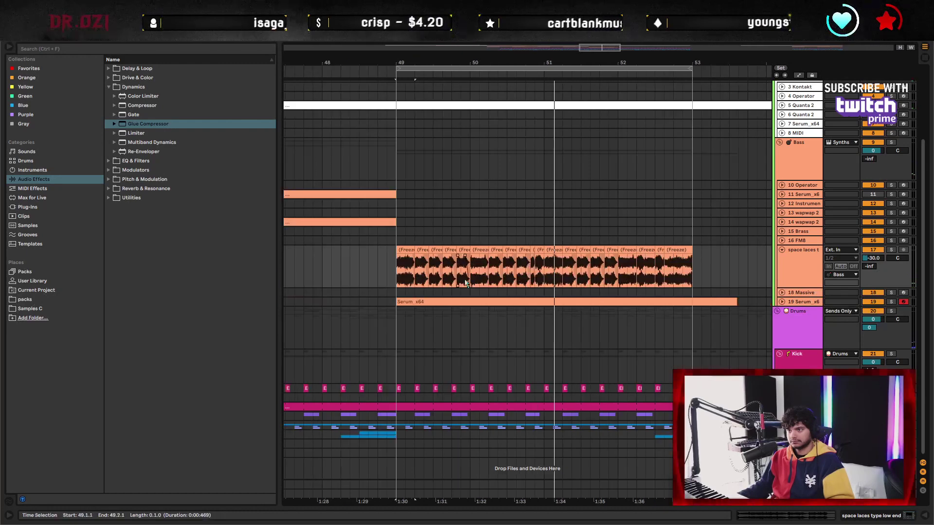
pyautogui.click(412, 261)
pyautogui.press('space')
pyautogui.click(523, 255)
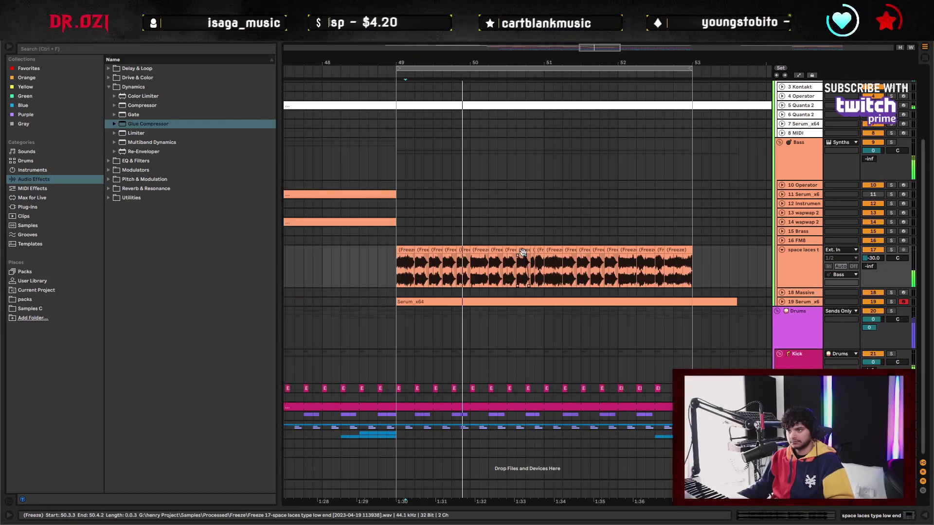
pyautogui.keyDown('shift'); pyautogui.click(496, 263); pyautogui.keyUp('shift')
pyautogui.hscroll(3, 542, 57)
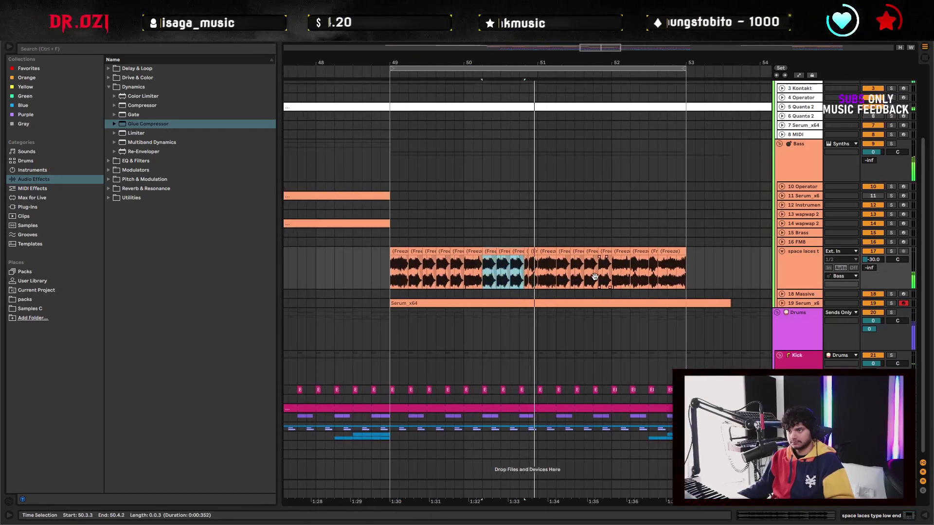
pyautogui.press('+')
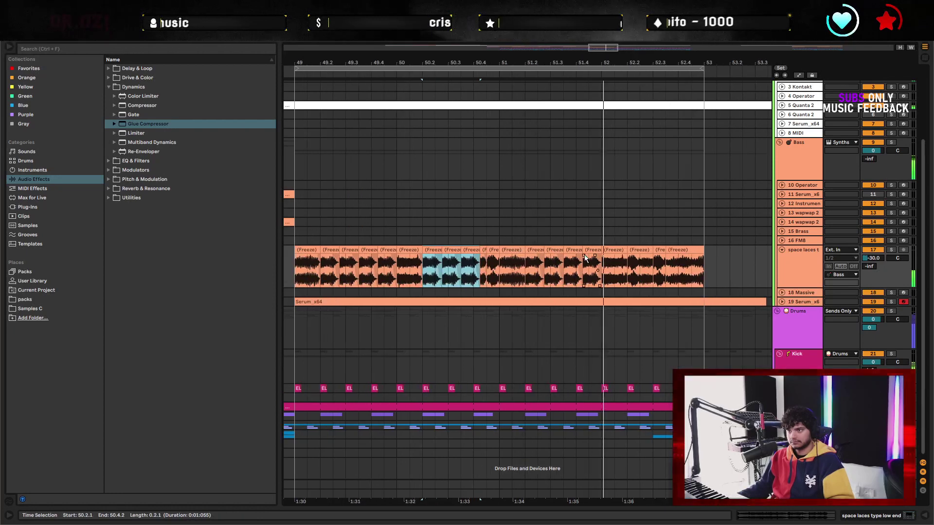
pyautogui.click(466, 264)
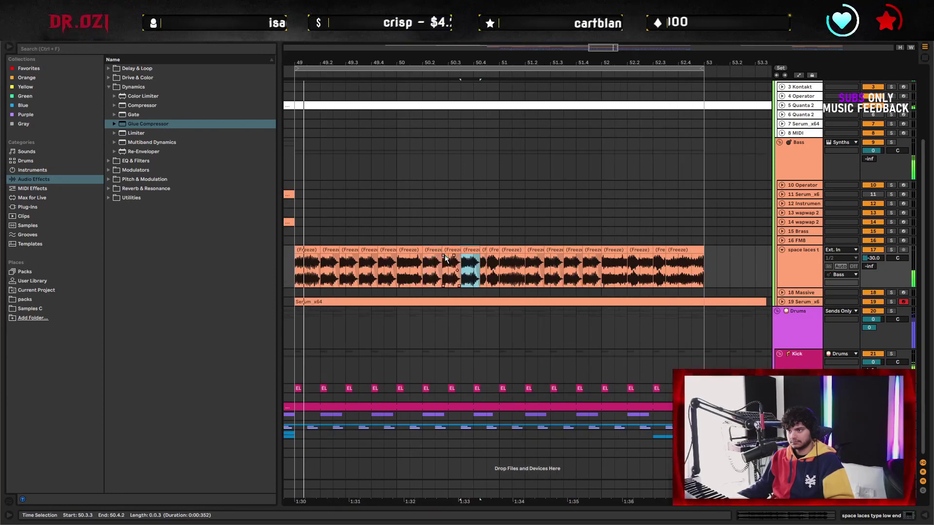
pyautogui.hscroll(-2, 444, 255)
# Add an EQ Eight after the Glue Compressor on the resampled bass track
pyautogui.doubleClick(798, 268)
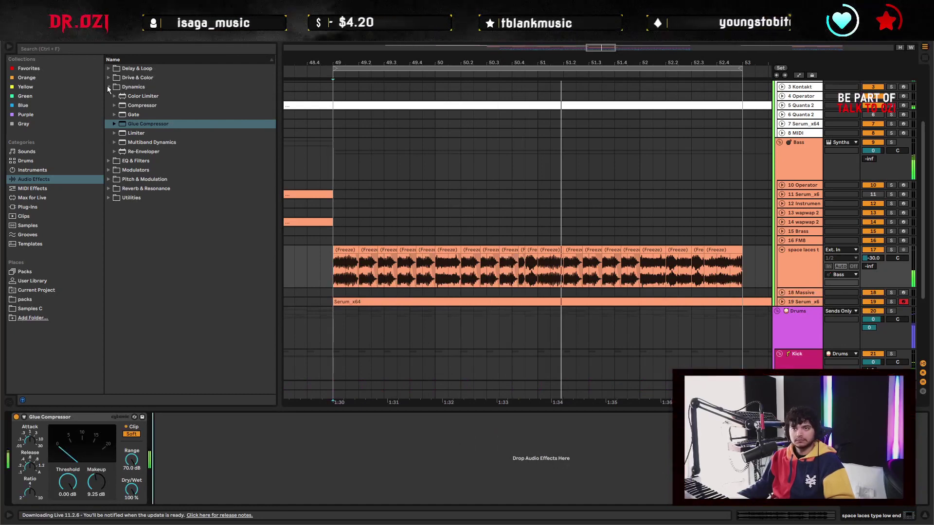
pyautogui.click(108, 86)
pyautogui.click(109, 96)
pyautogui.moveTo(146, 129); pyautogui.dragTo(300, 413)
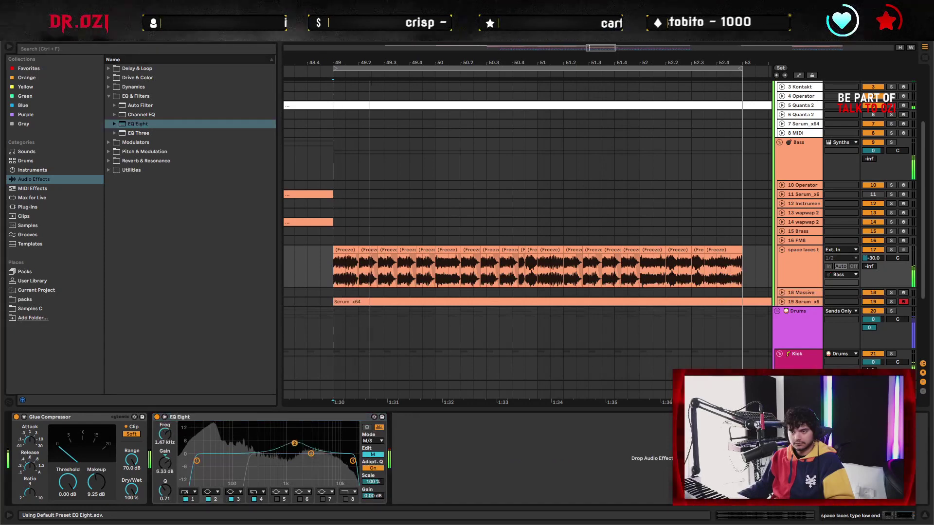
# Boost the mid channel just below 1 kHz in EQ Eight and cut 6.07 dB at 3.67 kHz with Q 1.21
pyautogui.moveTo(282, 436); pyautogui.dragTo(280, 435)
pyautogui.click(373, 454)
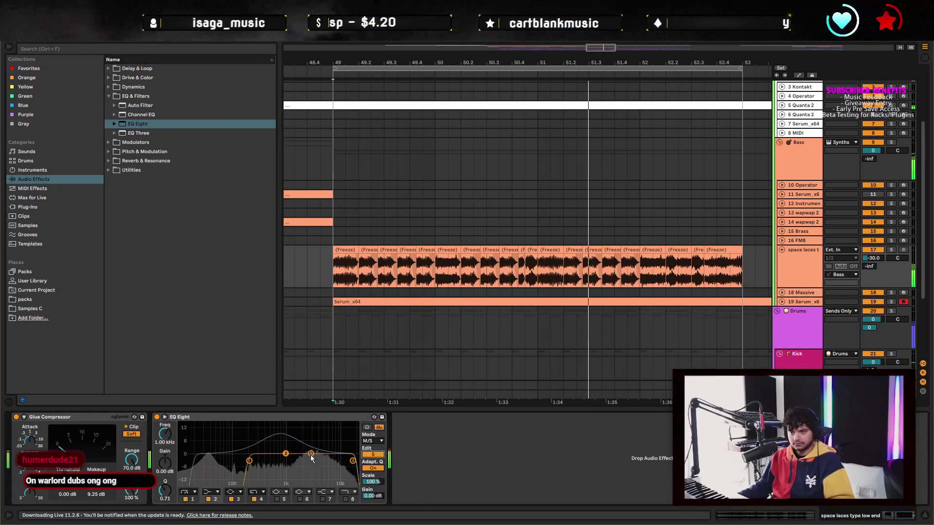
pyautogui.click(373, 455)
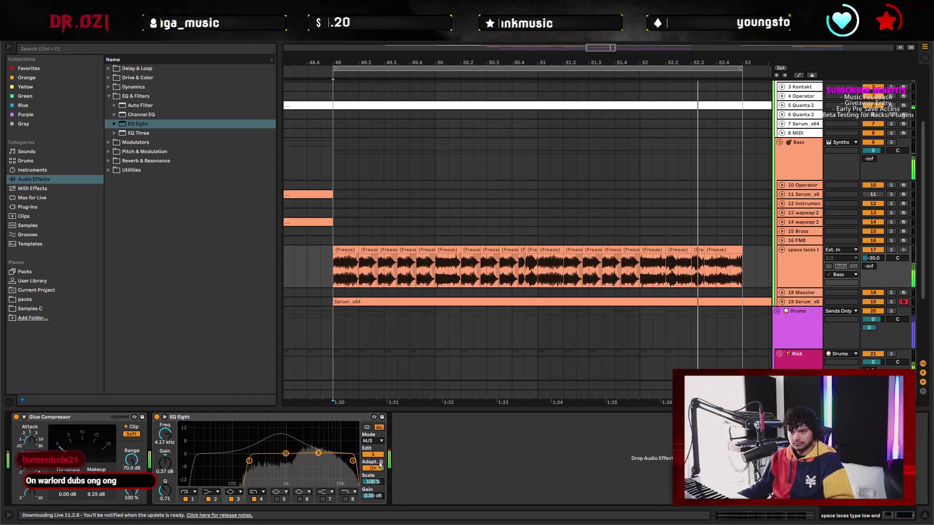
pyautogui.moveTo(304, 454); pyautogui.dragTo(316, 466)
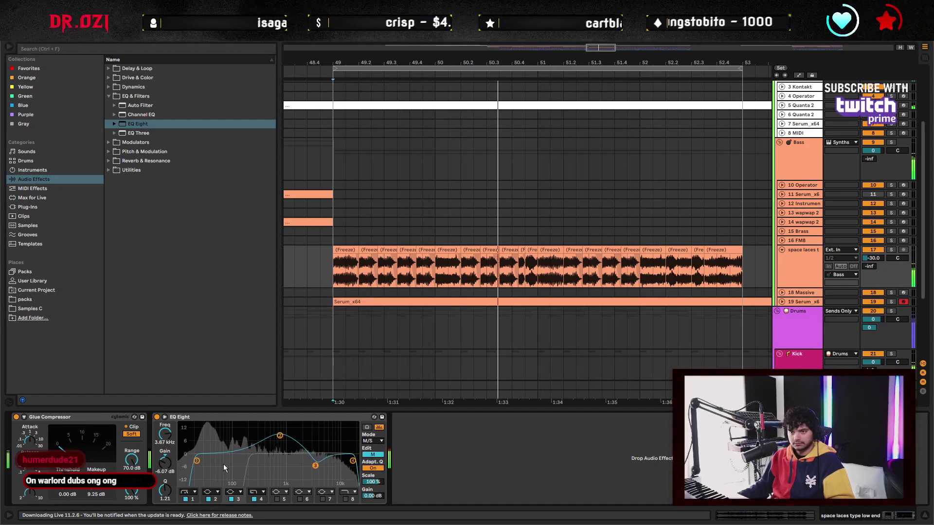
# Enable EQ Eight's band 5 and cut 8.55 dB at 138 Hz with Q 1.08
pyautogui.click(277, 499)
pyautogui.moveTo(246, 453); pyautogui.dragTo(242, 473)
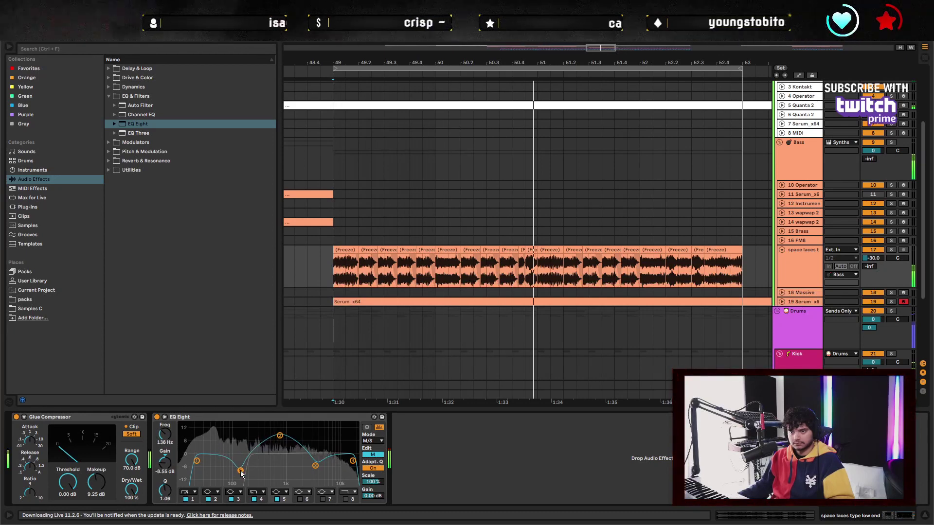
pyautogui.click(921, 517)
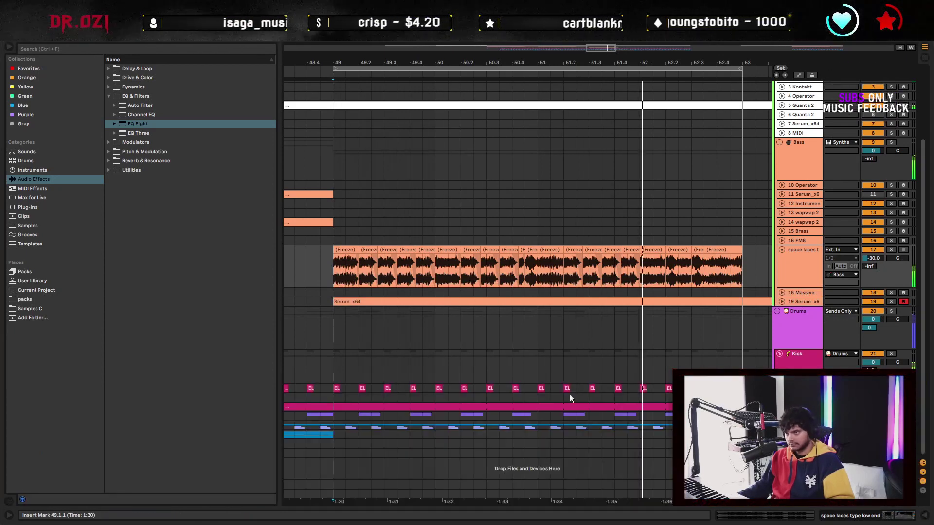
# Play the equalised bass from 49.1.1 and reopen the bass track's devices to check the spectrum
pyautogui.scroll(1, 336, 283)
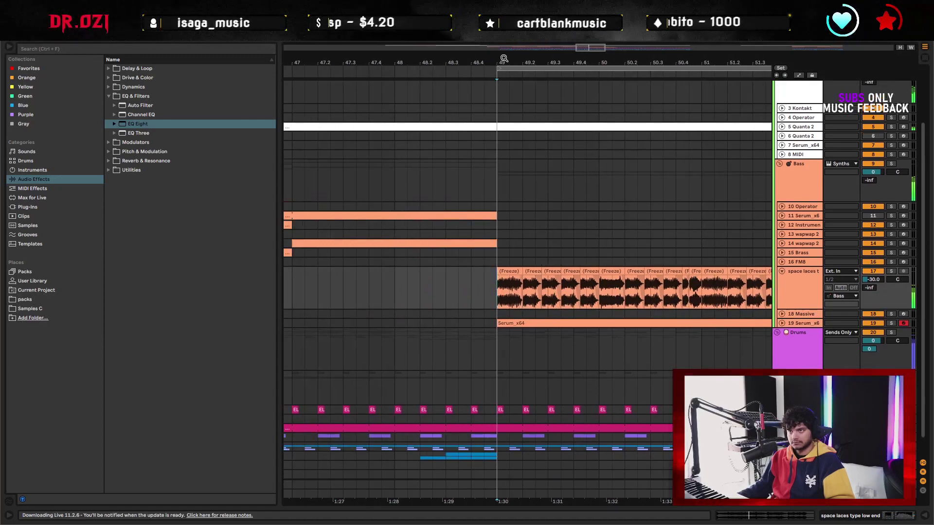
pyautogui.scroll(-2, 438, 277)
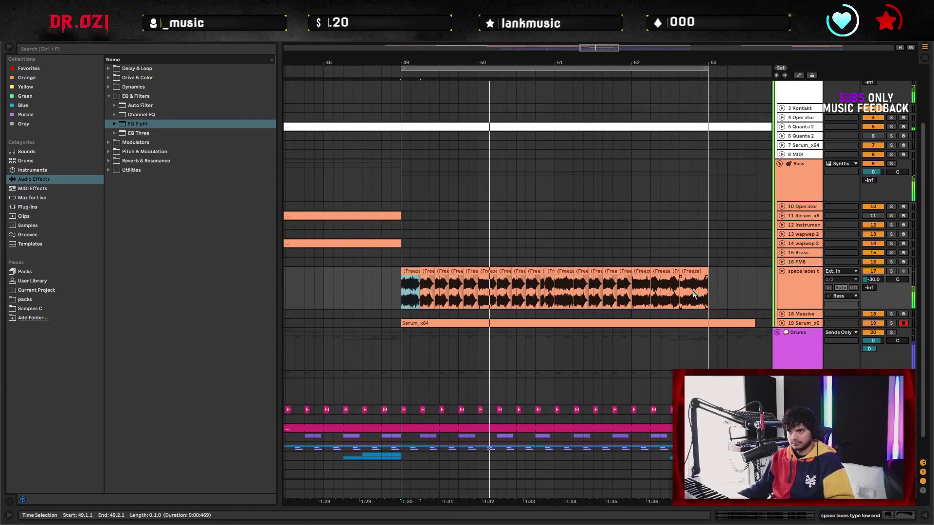
pyautogui.doubleClick(782, 290)
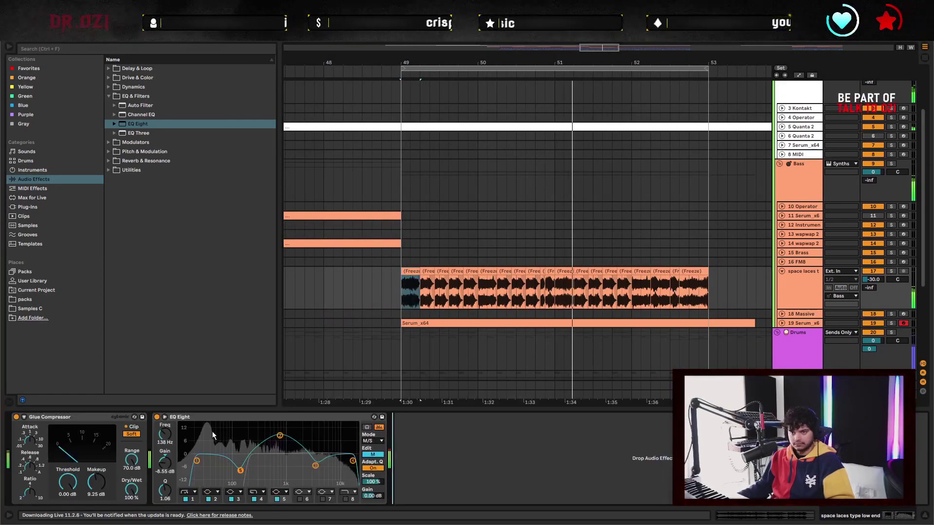
# Add the OTT preset of Multiband Dynamics after the EQ Eight on the resampled bass track
pyautogui.click(109, 96)
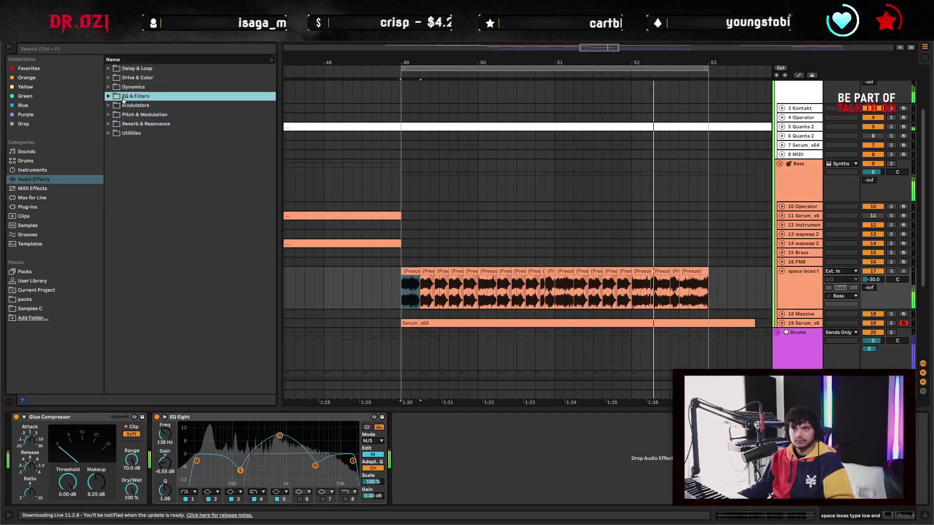
pyautogui.click(109, 87)
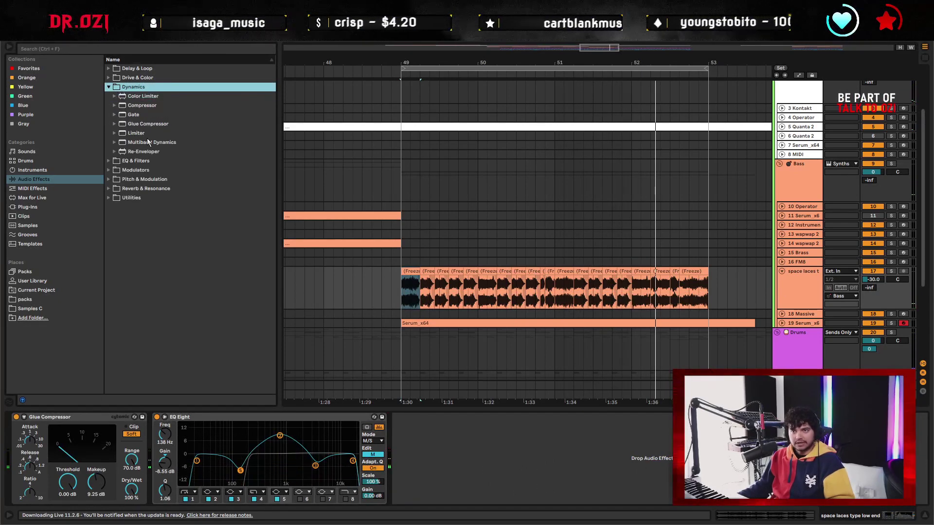
pyautogui.click(114, 142)
pyautogui.moveTo(153, 207); pyautogui.dragTo(525, 427)
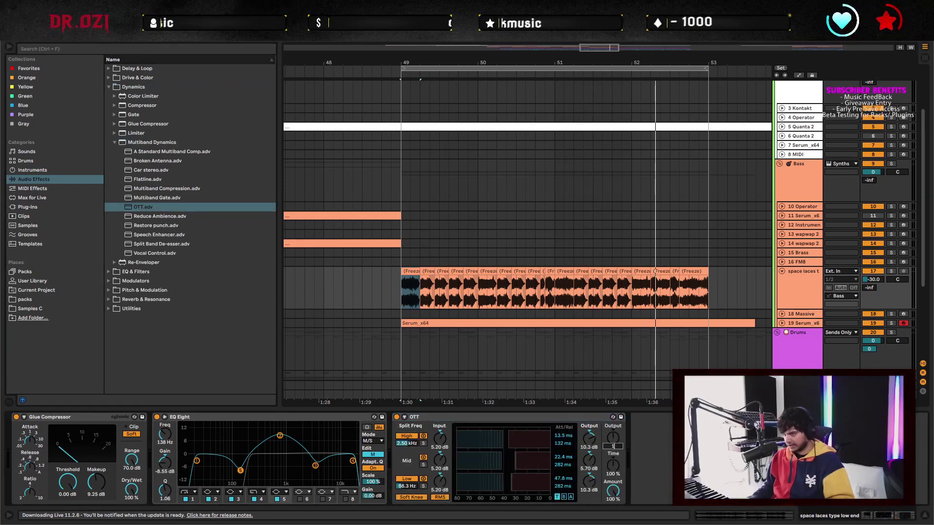
# Play the bass and set OTT's low-band input to -8.80 dB, low-band output to 0.00 dB and overall output to 16.7 dB
pyautogui.press('space')
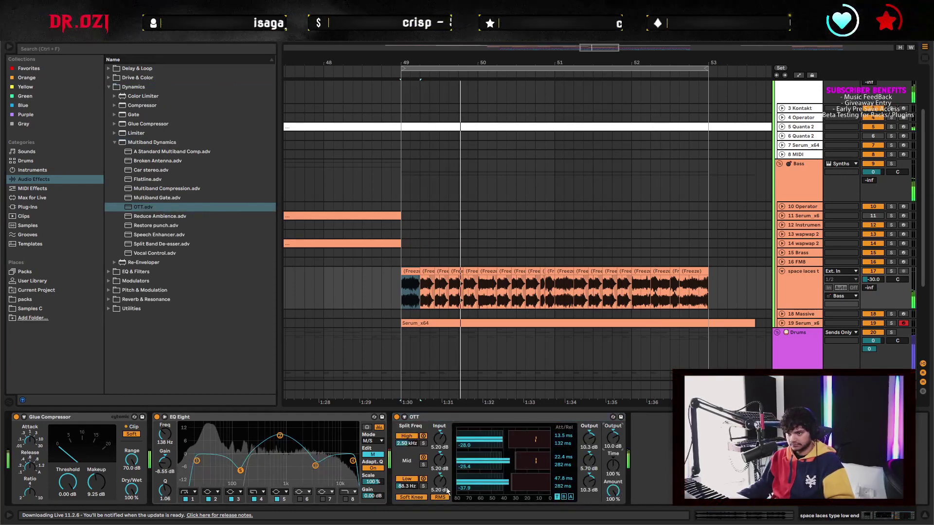
pyautogui.press('space')
pyautogui.press('space')
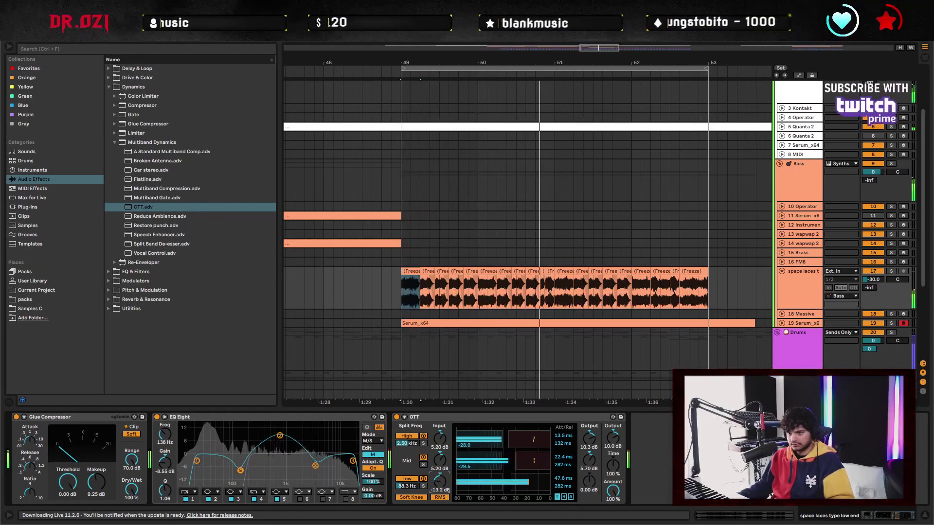
pyautogui.moveTo(439, 483); pyautogui.dragTo(439, 479)
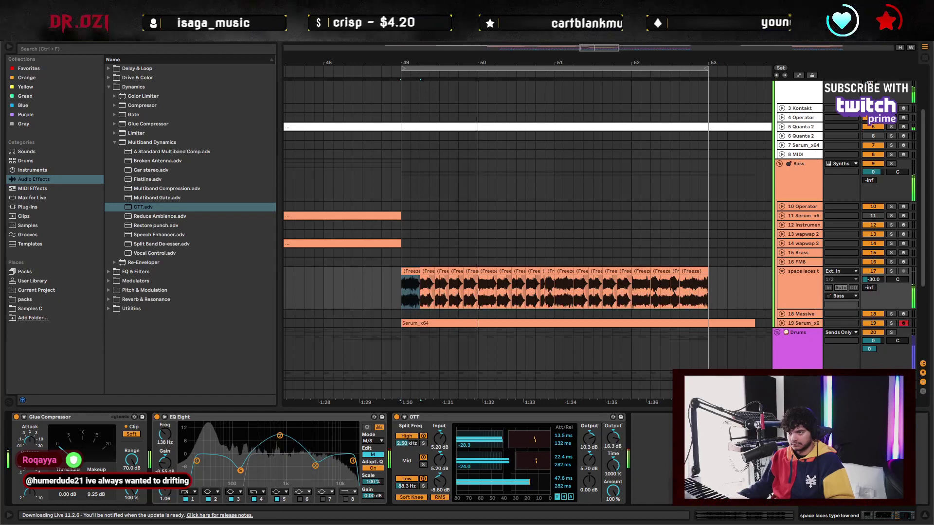
pyautogui.moveTo(613, 438); pyautogui.dragTo(613, 442)
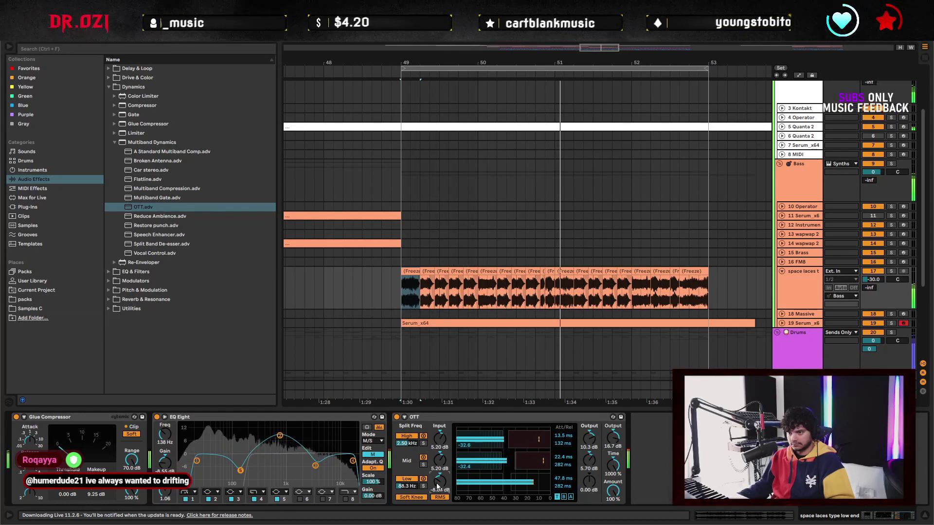
# Replay the bass from 49.1.1 and fine-tune OTT to a -9.96 dB low-band input and 16.8 dB overall output
pyautogui.hscroll(-3, 402, 297)
pyautogui.click(368, 278)
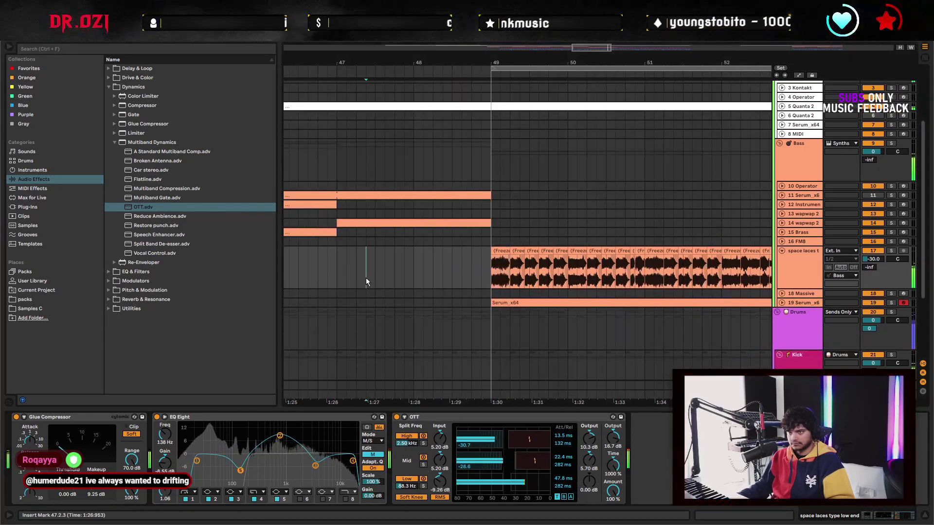
pyautogui.hscroll(3, 479, 319)
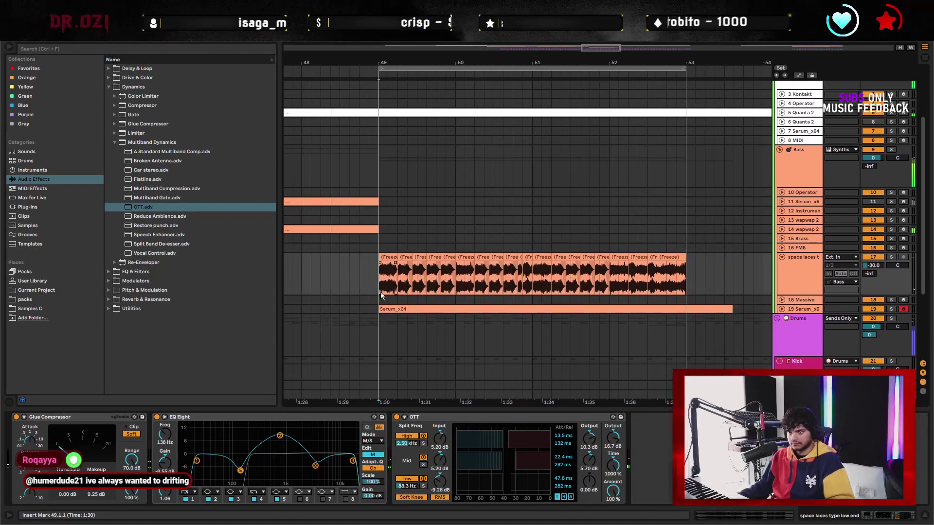
pyautogui.hscroll(3, 474, 285)
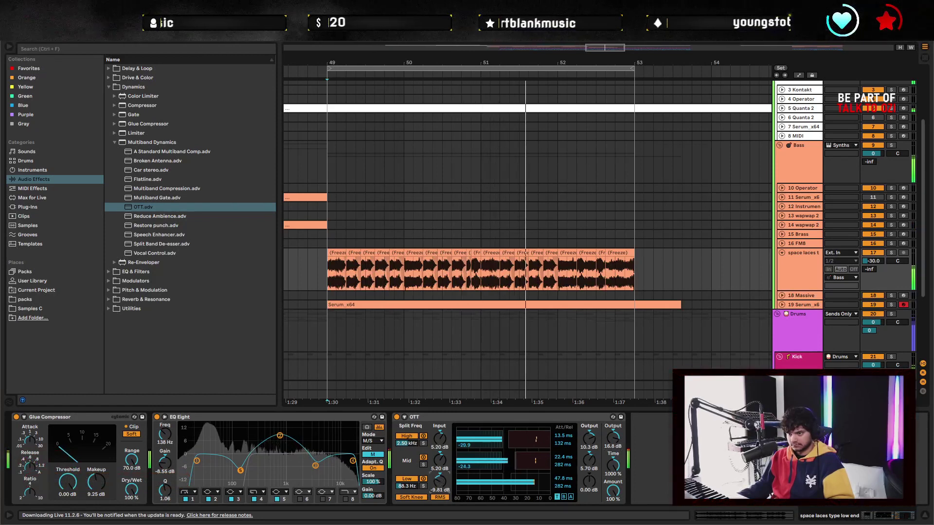
pyautogui.moveTo(526, 480); pyautogui.dragTo(526, 481)
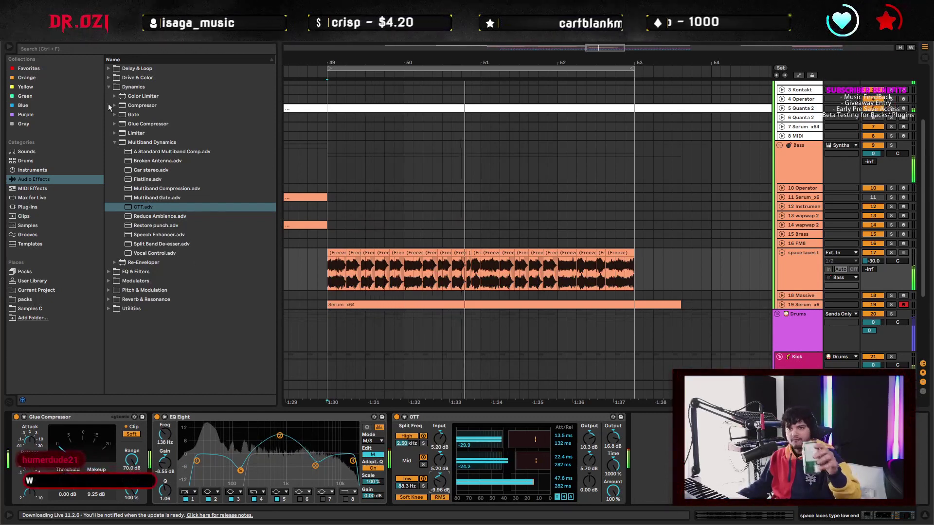
# Duplicate the OTT twice so three run in series, and fold all three devices
pyautogui.click(113, 88)
pyautogui.click(524, 433)
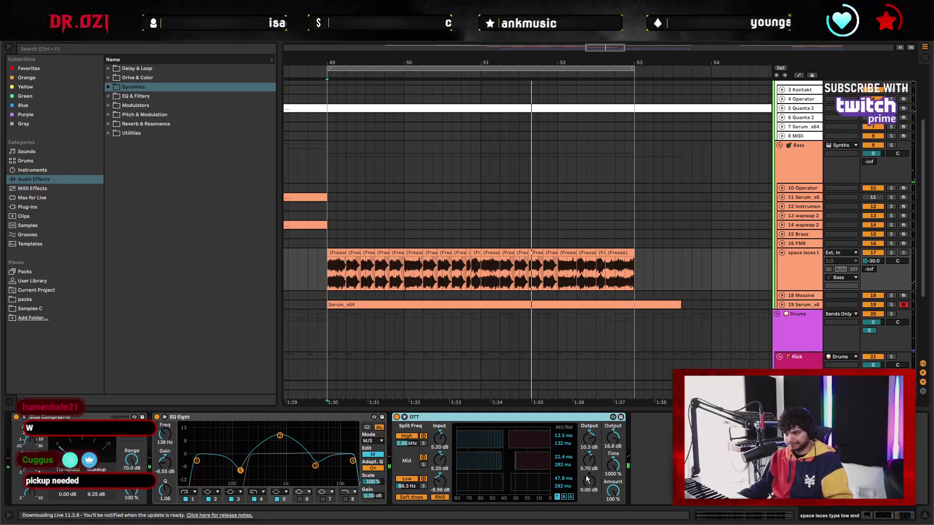
pyautogui.hotkey('ctrl', 'd')
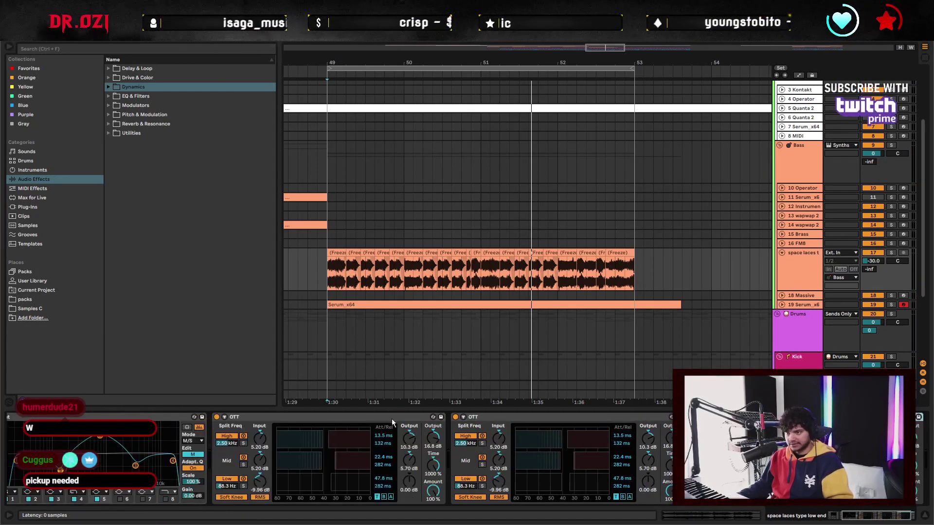
pyautogui.doubleClick(527, 416)
pyautogui.doubleClick(521, 420)
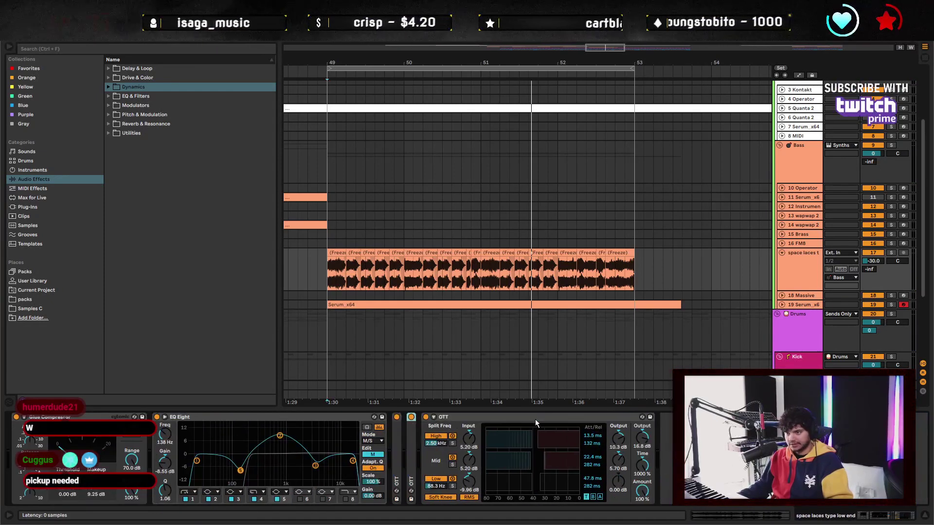
pyautogui.doubleClick(535, 419)
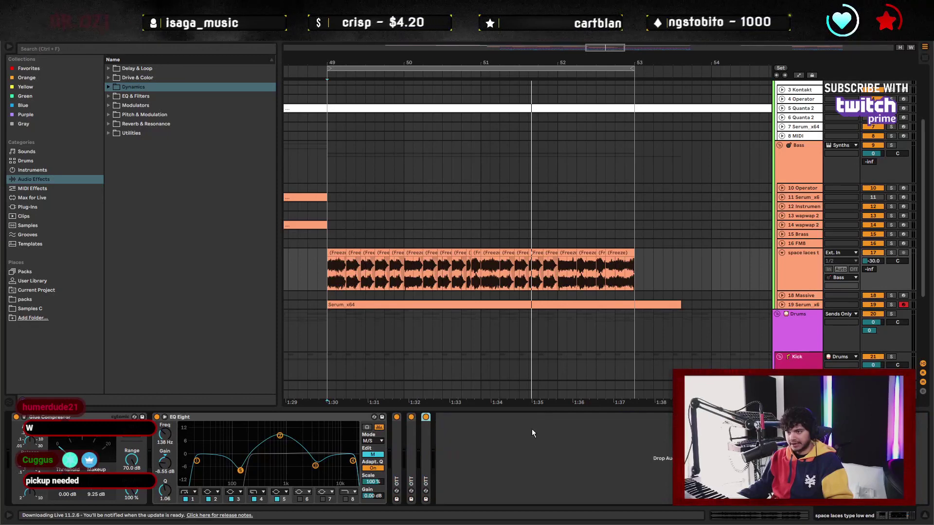
# Lower the second OTT's low-band input to -15.1 dB during playback and unfold the third OTT
pyautogui.click(112, 78)
pyautogui.doubleClick(413, 452)
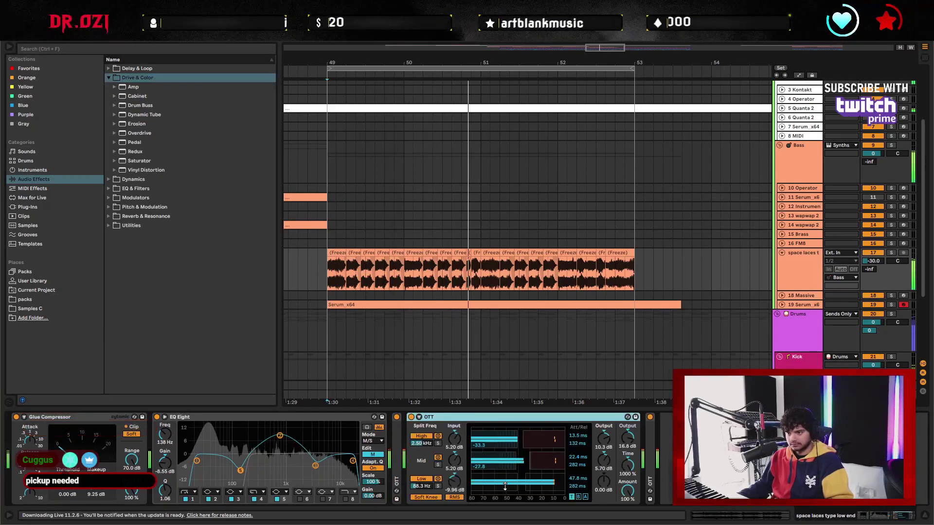
pyautogui.moveTo(451, 484); pyautogui.dragTo(451, 492)
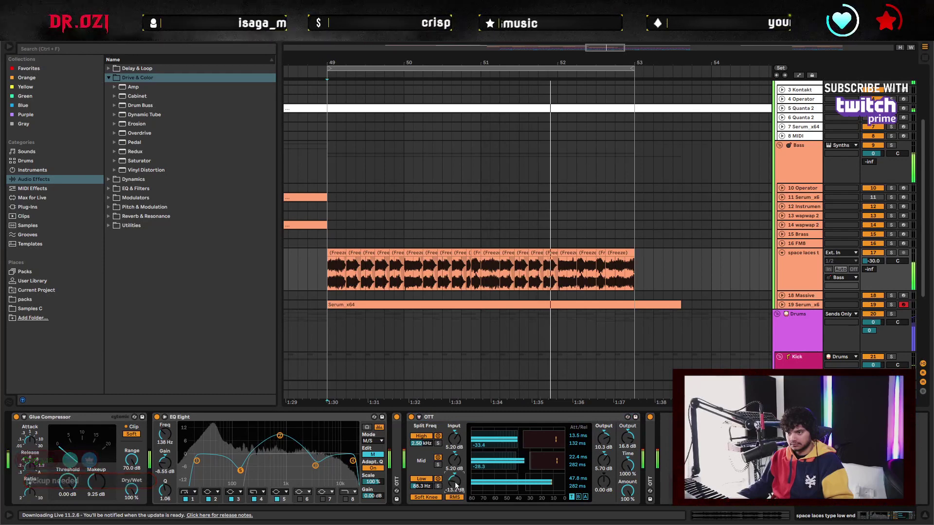
pyautogui.doubleClick(654, 463)
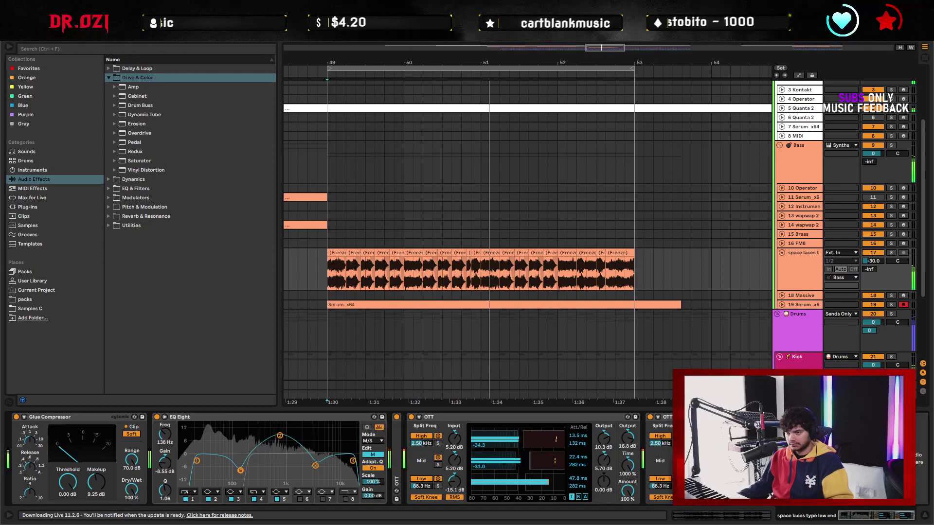
# Set low-band inputs to -14.9 dB on the second OTT and -10.4 dB on the third, its low output to -10.9 dB, and refold them
pyautogui.click(513, 490)
pyautogui.scroll(-2, 440, 482)
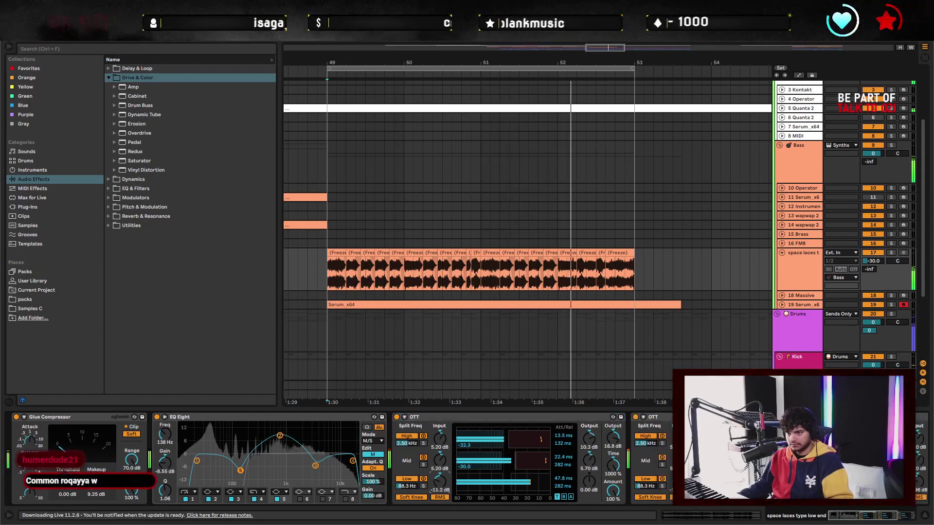
pyautogui.doubleClick(438, 418)
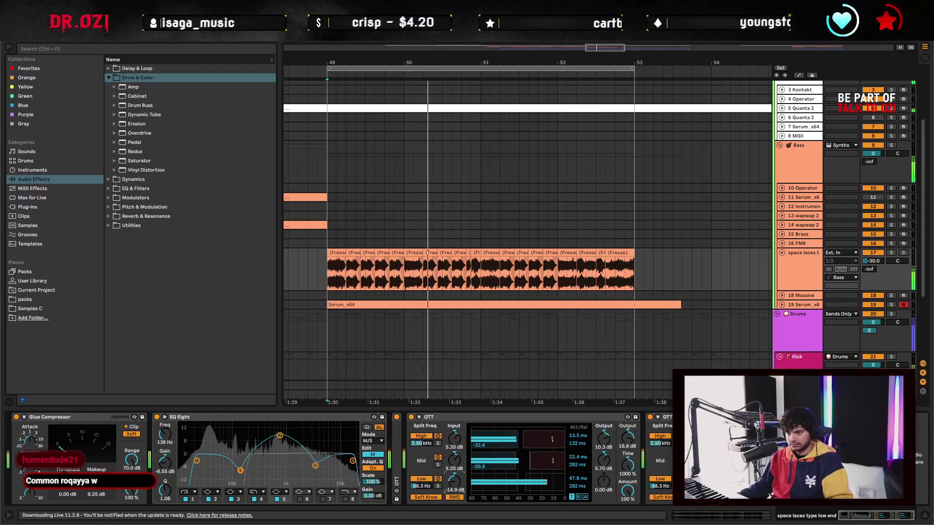
pyautogui.doubleClick(438, 417)
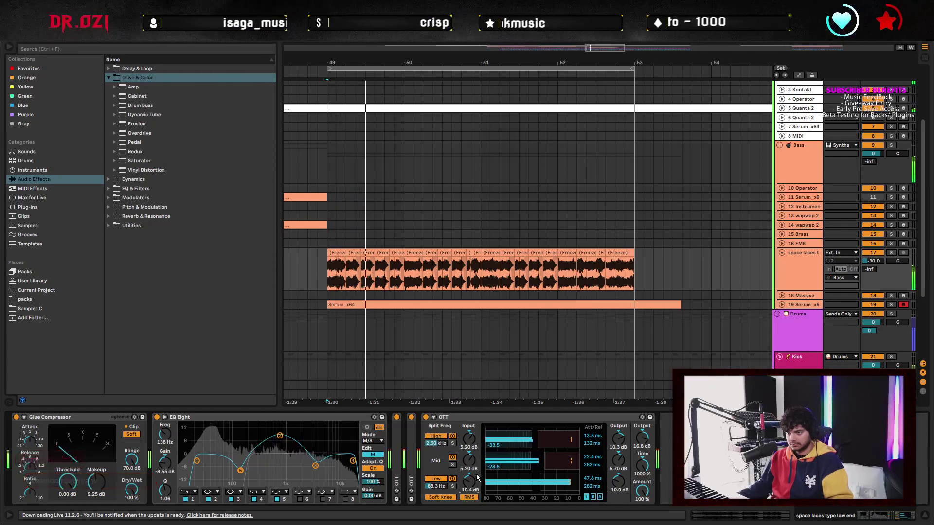
pyautogui.doubleClick(468, 418)
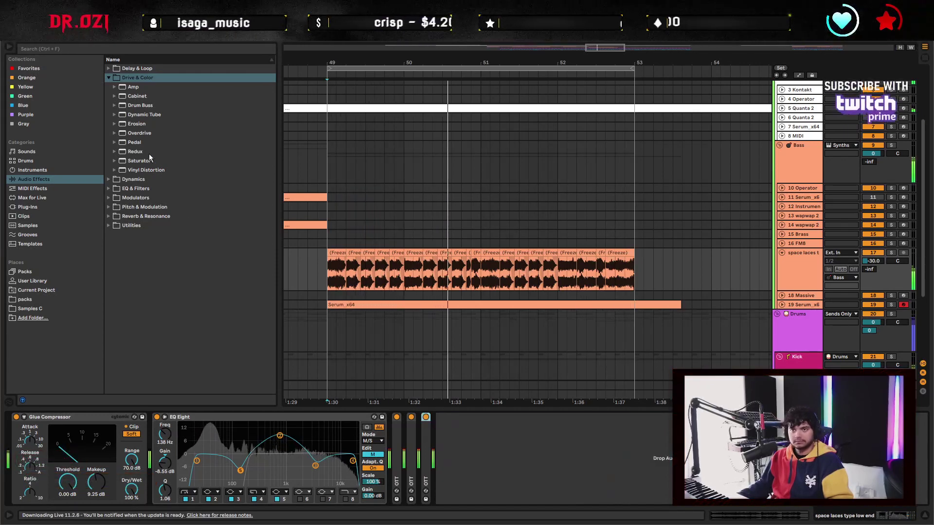
# Add an Auto Filter before the Glue Compressor as a 97.0 Hz band-pass with a tempo-synced LFO at 1/4
pyautogui.click(109, 78)
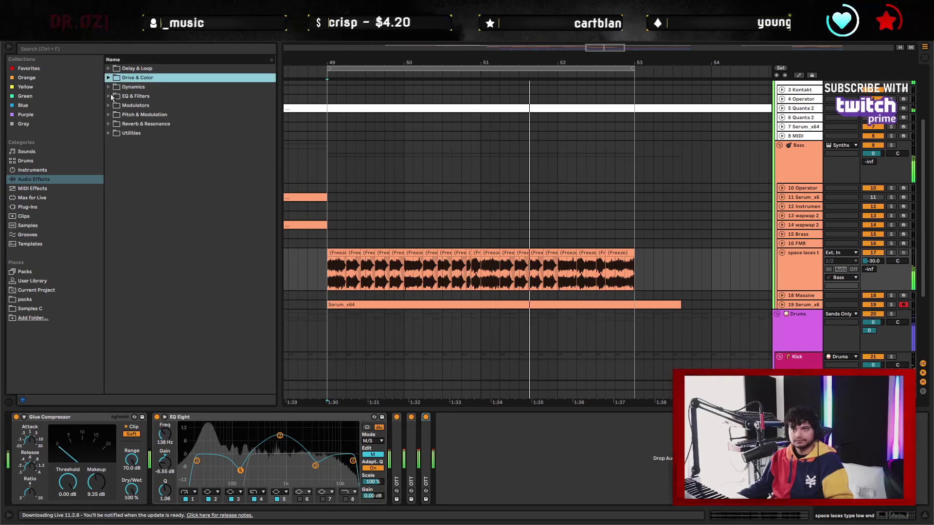
pyautogui.click(109, 96)
pyautogui.press('Down')
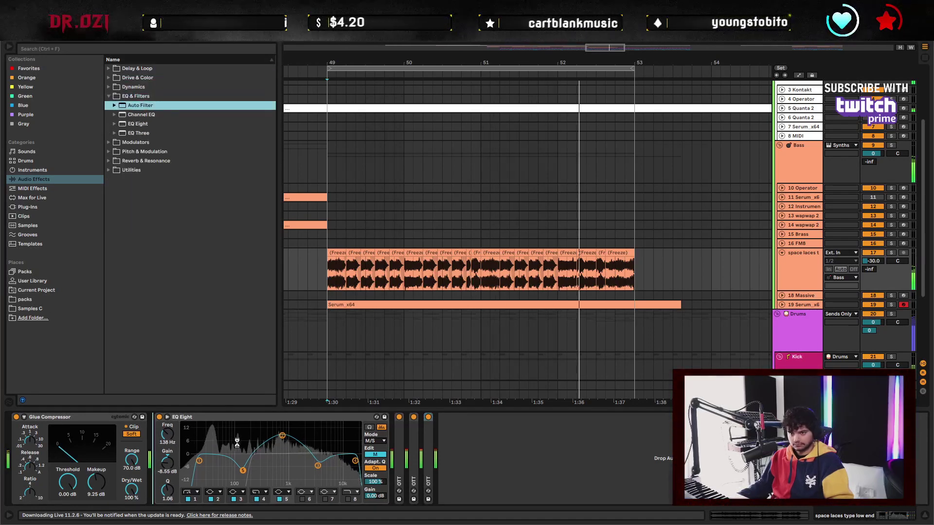
pyautogui.moveTo(171, 416); pyautogui.dragTo(172, 417)
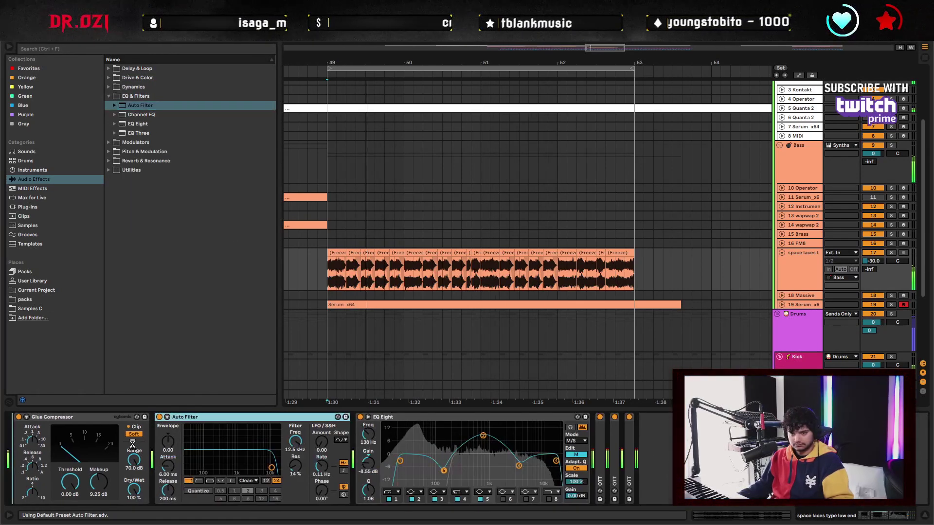
pyautogui.press('Delete')
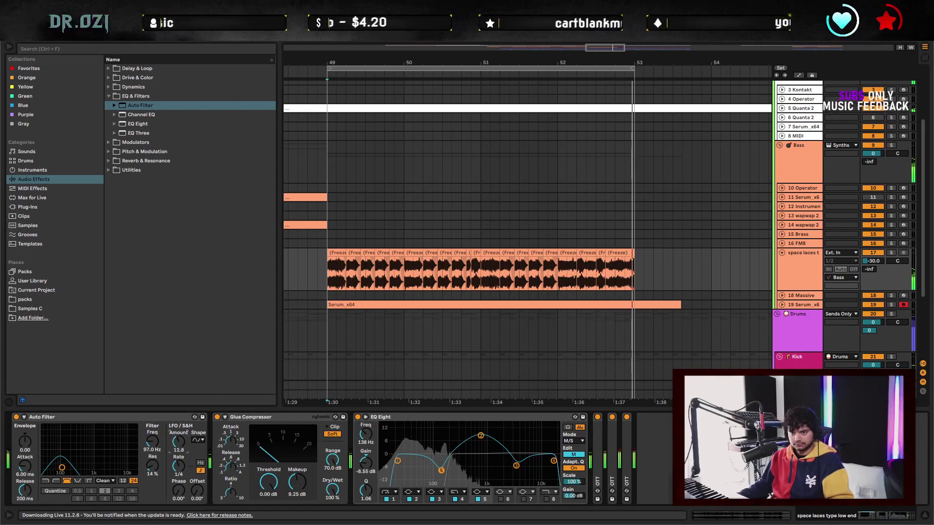
# Set the Auto Filter's LFO amount to 22.8, its rate to 1/3 and the envelope amount to 22.0
pyautogui.moveTo(180, 446); pyautogui.dragTo(180, 441)
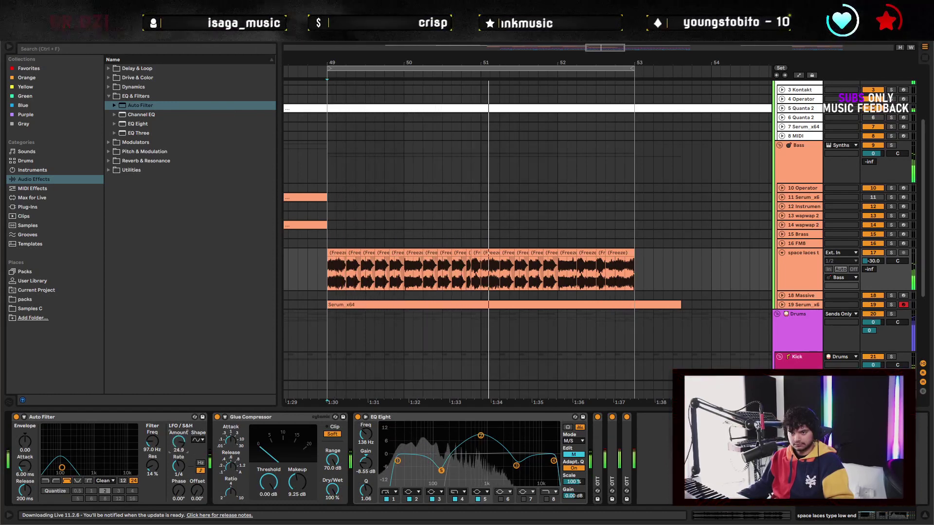
pyautogui.moveTo(178, 476); pyautogui.dragTo(178, 473)
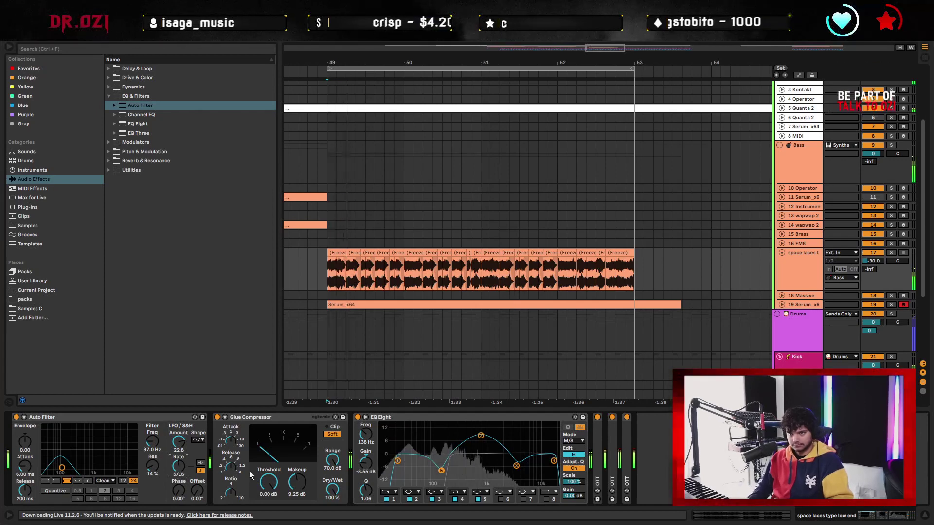
pyautogui.press('Up')
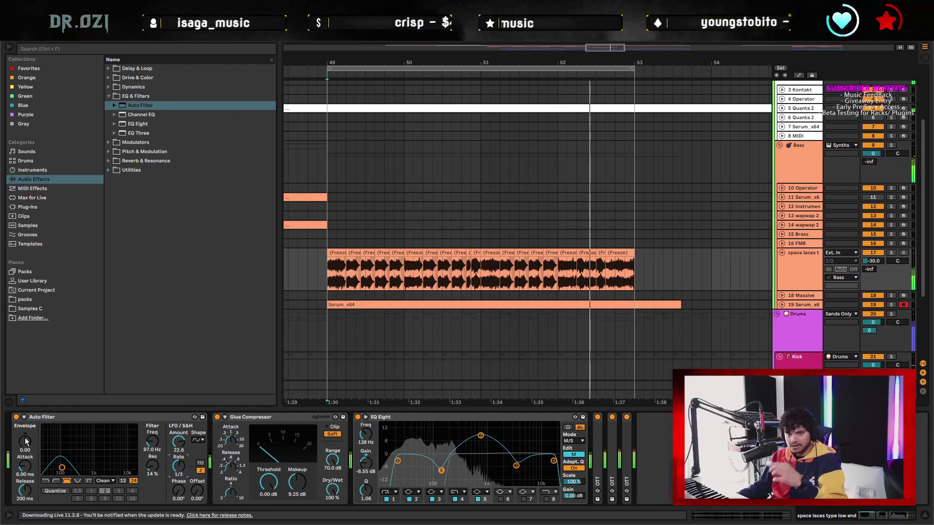
pyautogui.moveTo(28, 443); pyautogui.dragTo(28, 428)
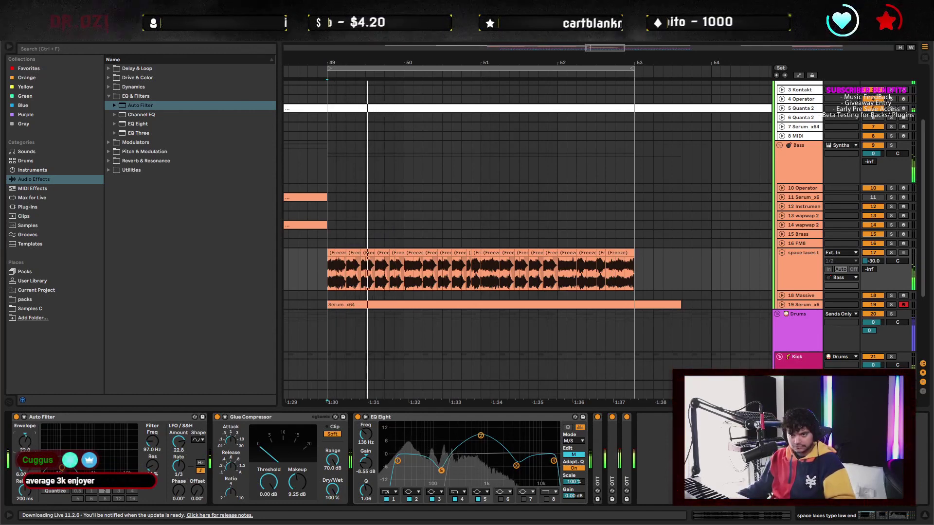
# Move the Auto Filter after the EQ Eight and set frequency to 56.9 Hz, LFO amount to 24.6 and rate to 1/4
pyautogui.moveTo(152, 443); pyautogui.dragTo(153, 435)
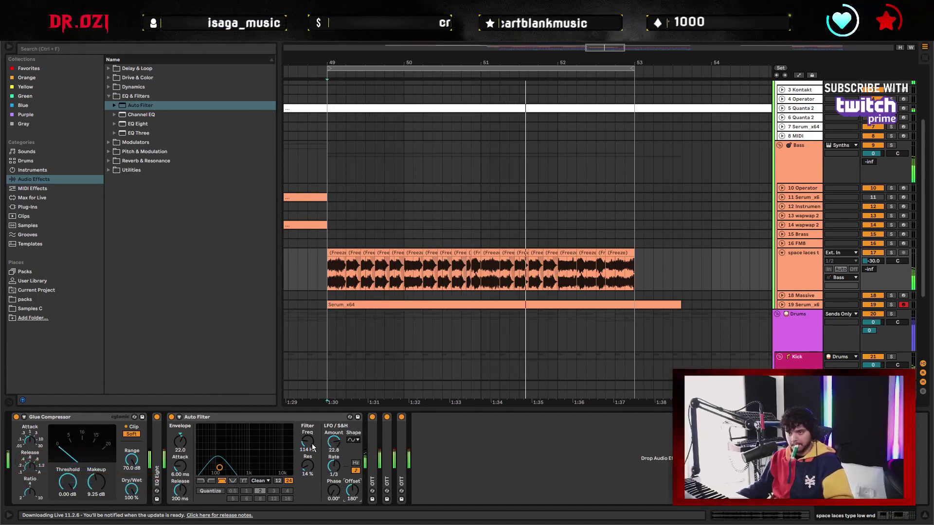
pyautogui.moveTo(313, 448); pyautogui.dragTo(313, 462)
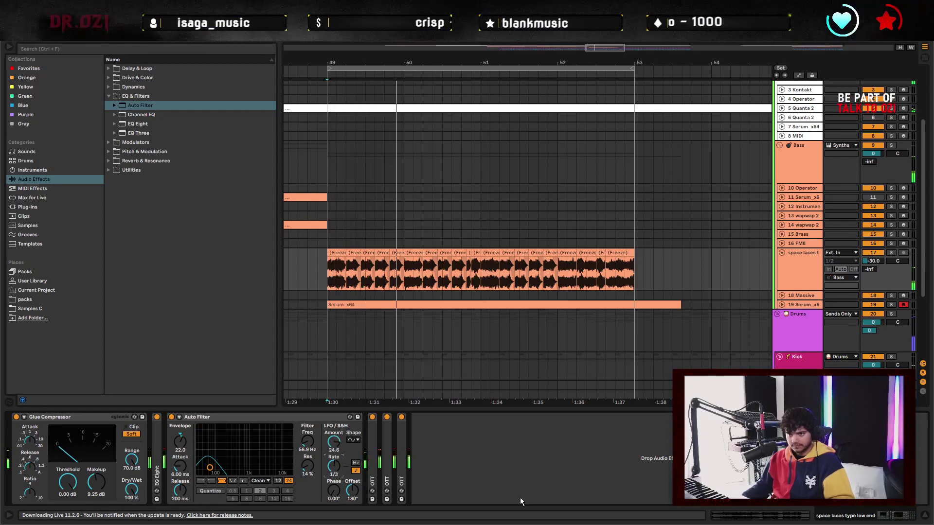
pyautogui.press('space')
pyautogui.press('space')
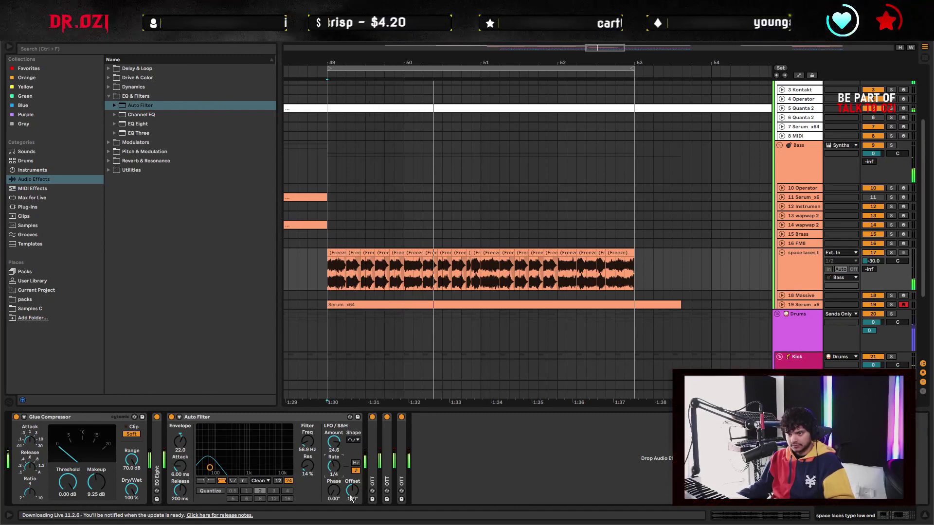
# Set the Auto Filter's LFO offset to 0.00°, replay the bass from 49.1.1 and select its track
pyautogui.press('space')
pyautogui.press('space')
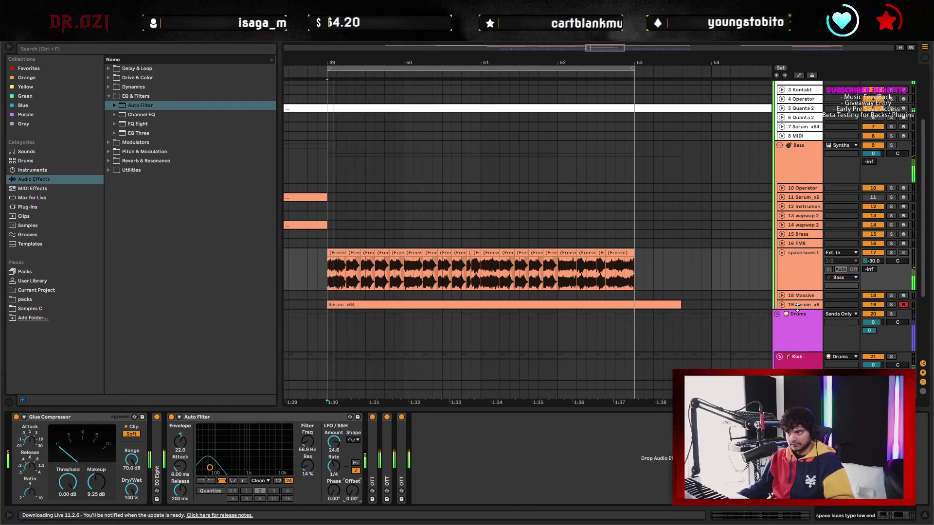
pyautogui.click(803, 267)
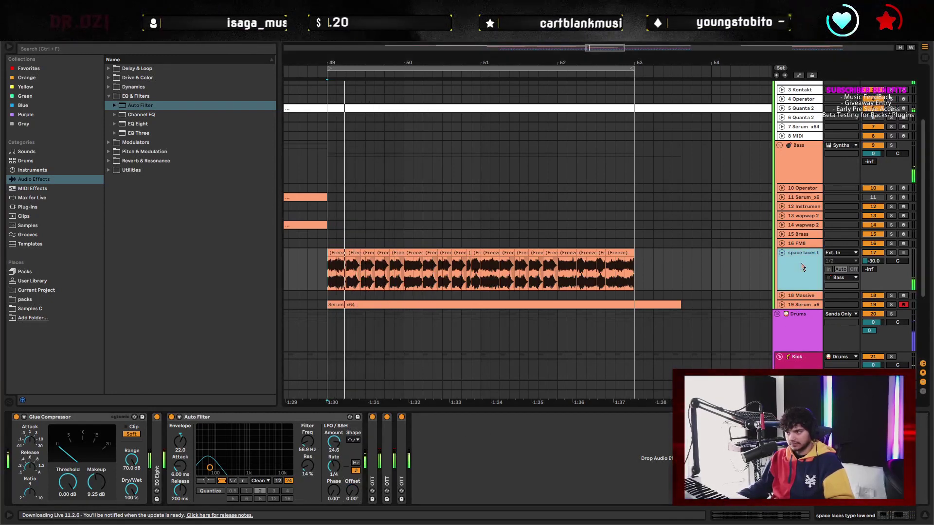
# Duplicate the space laces type low end track, then freeze and flatten the duplicate
pyautogui.hotkey('ctrl', 'd')
pyautogui.rightClick(805, 303)
pyautogui.click(837, 375)
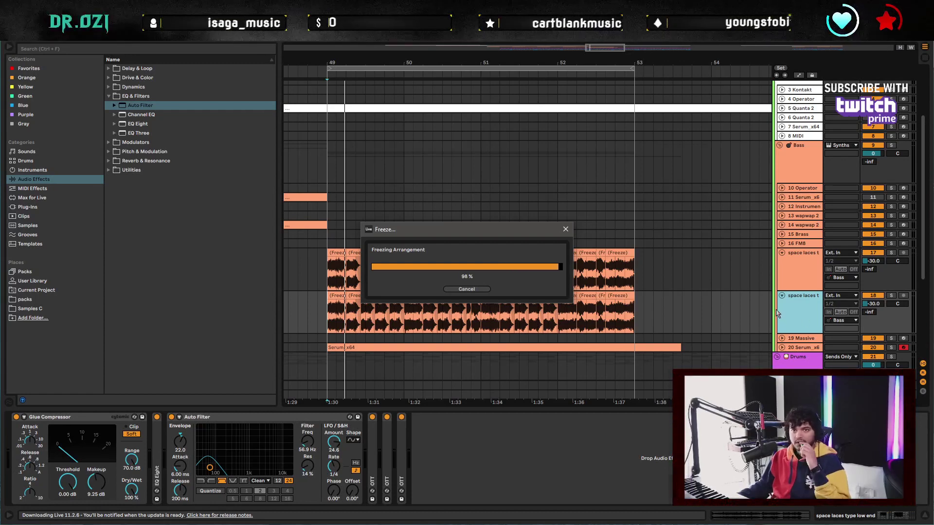
pyautogui.rightClick(810, 312)
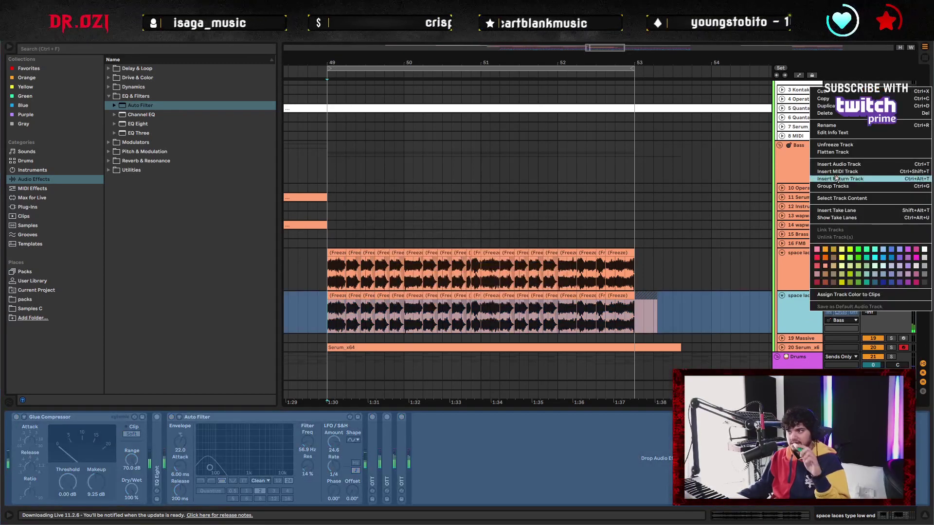
pyautogui.click(833, 153)
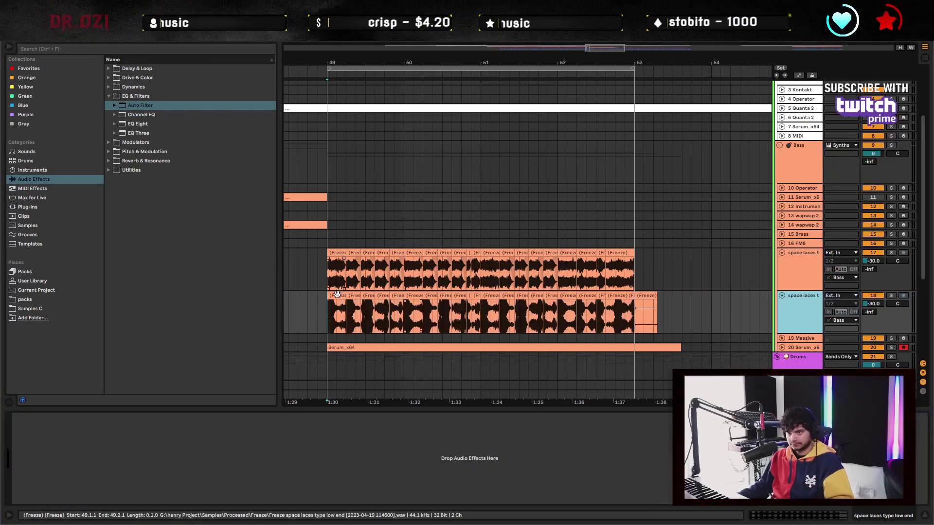
# On the original track, remove the Auto Filter and delete the slice from 49.1.1 to 49.2.1
pyautogui.press('Up')
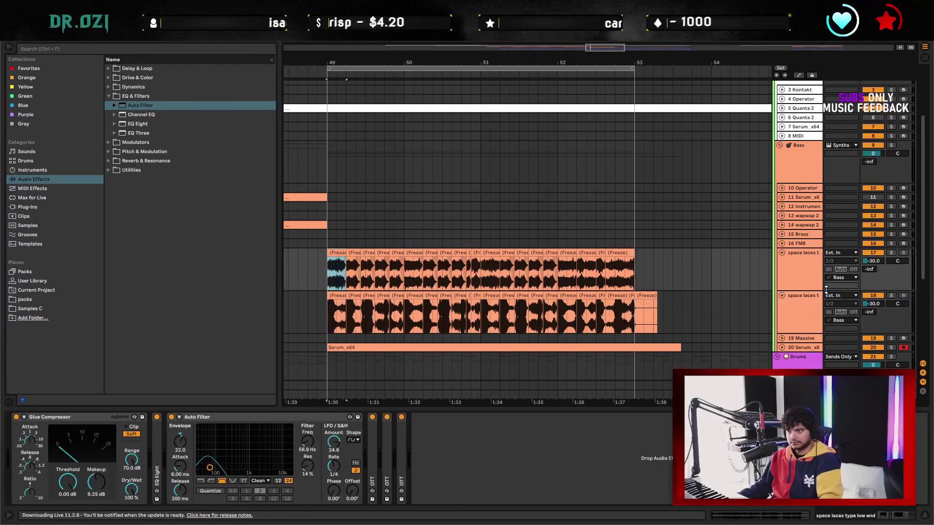
pyautogui.click(321, 428)
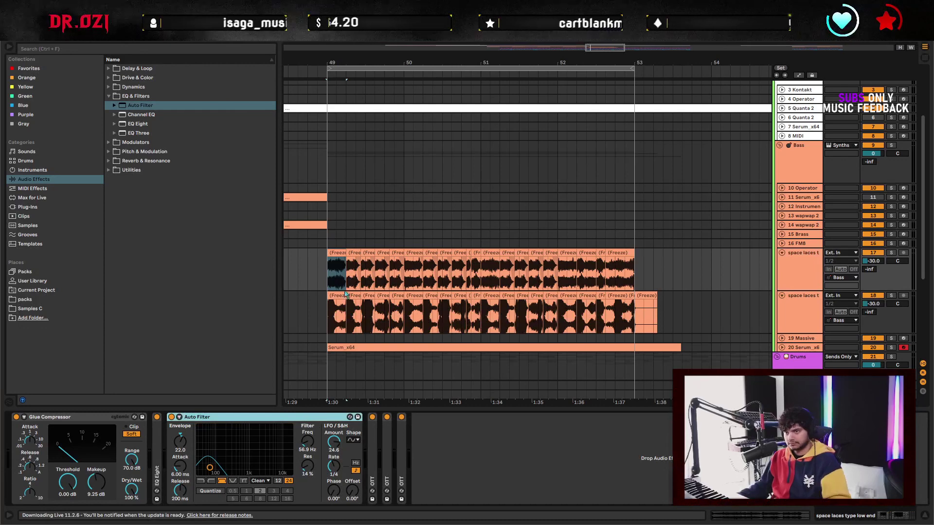
pyautogui.press('Delete')
pyautogui.click(333, 255)
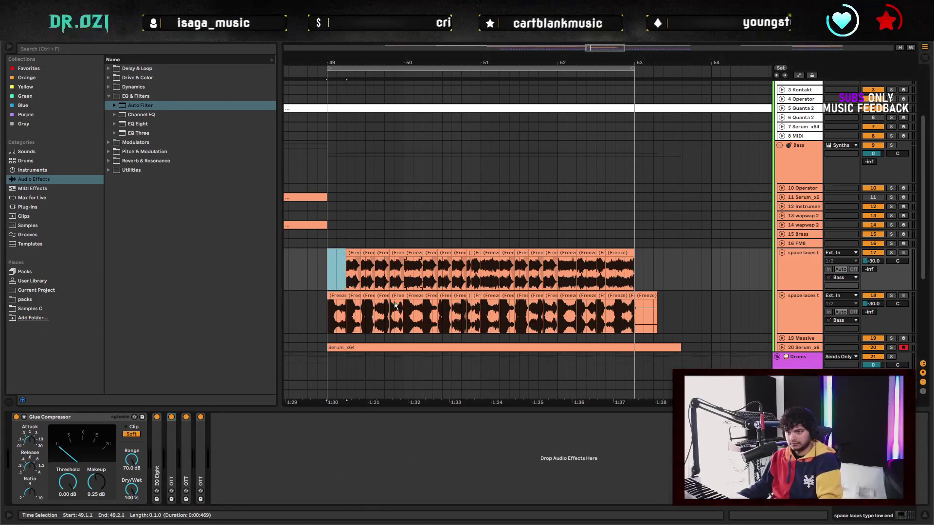
pyautogui.press('Delete')
# Delete the duplicate track's slice at 49.2.1, then solo that track and play it
pyautogui.click(353, 312)
pyautogui.click(368, 298)
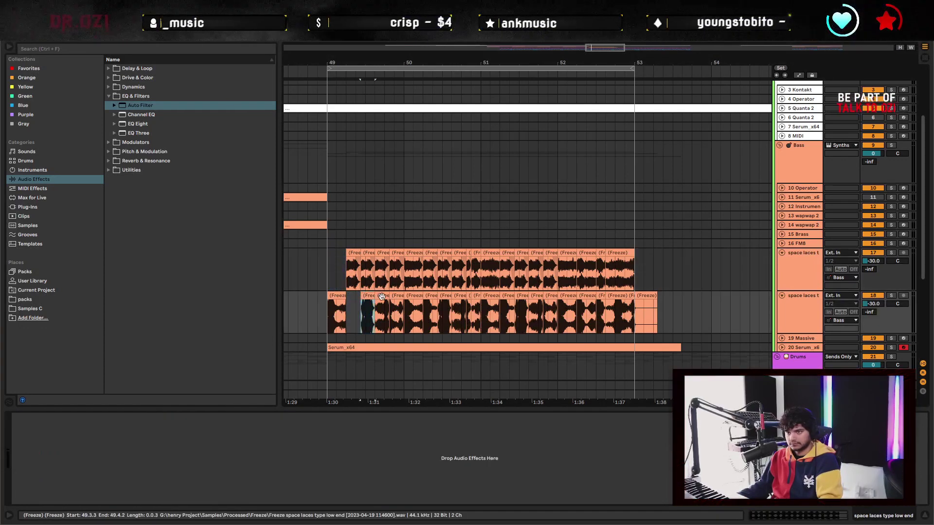
pyautogui.click(891, 295)
pyautogui.press('space')
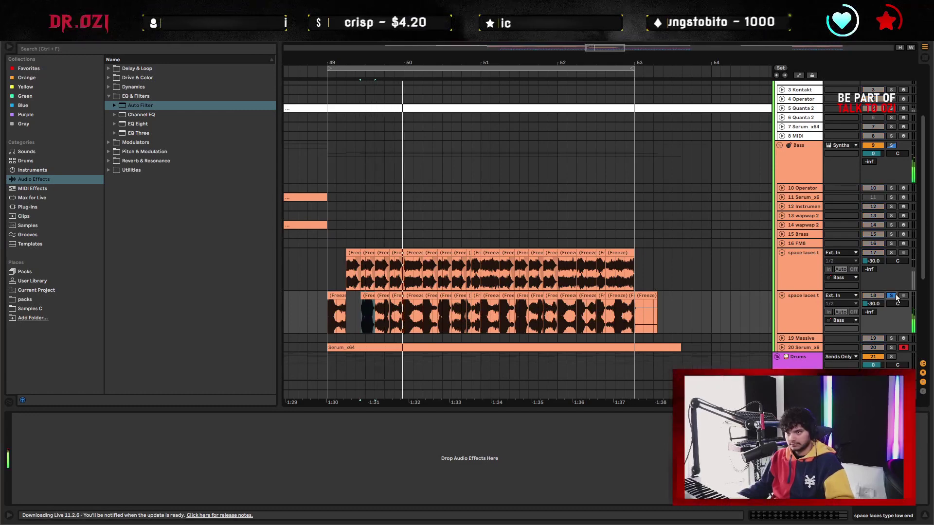
# Delete the duplicate track's slices from 49.3.3 to 50.1.1
pyautogui.click(384, 295)
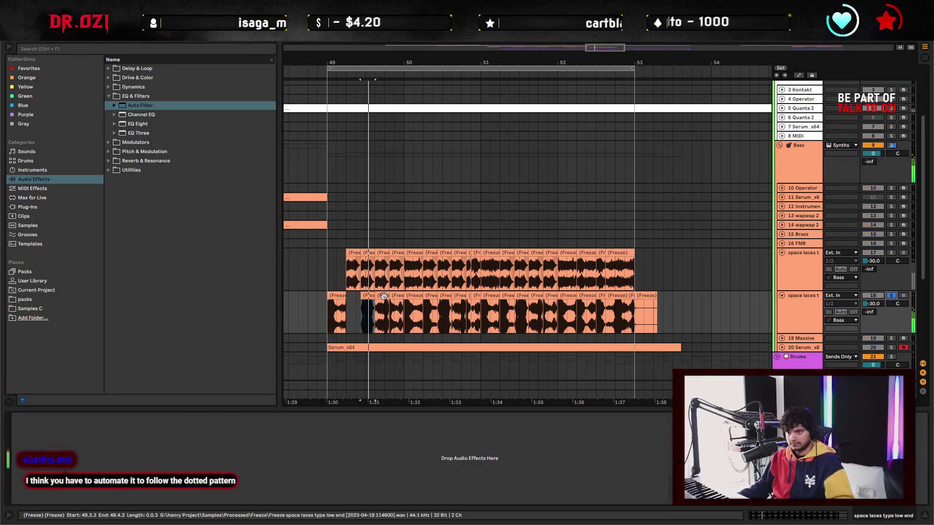
pyautogui.moveTo(367, 309); pyautogui.dragTo(383, 308)
pyautogui.press('space')
pyautogui.press('Right')
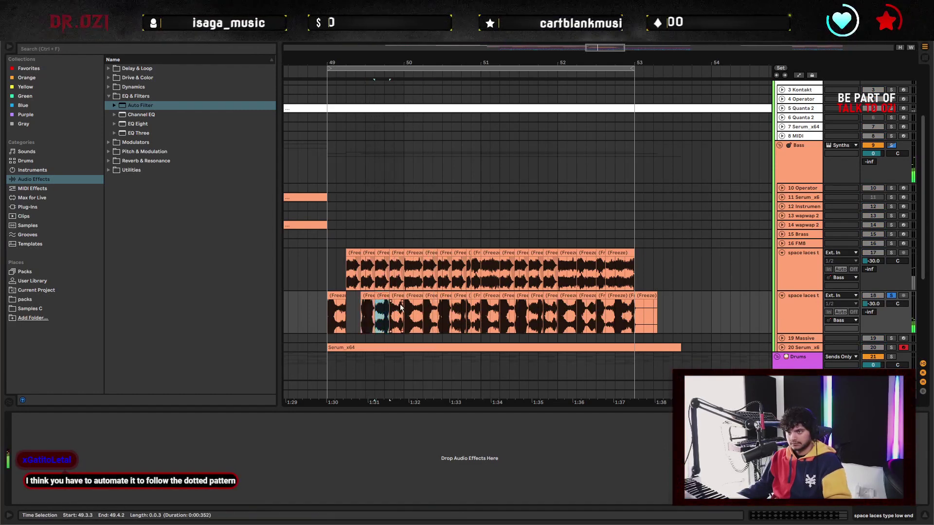
pyautogui.press('Delete')
pyautogui.press('Right')
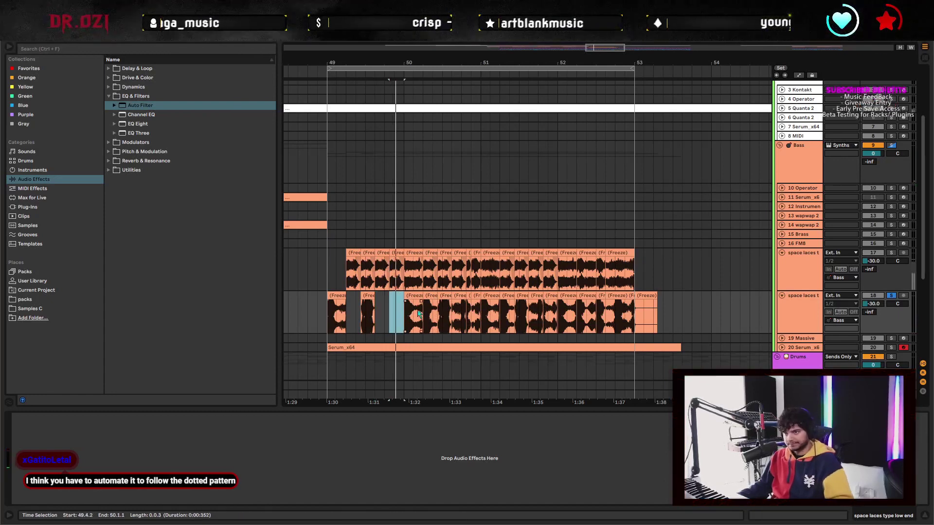
pyautogui.press('Delete')
pyautogui.click(415, 294)
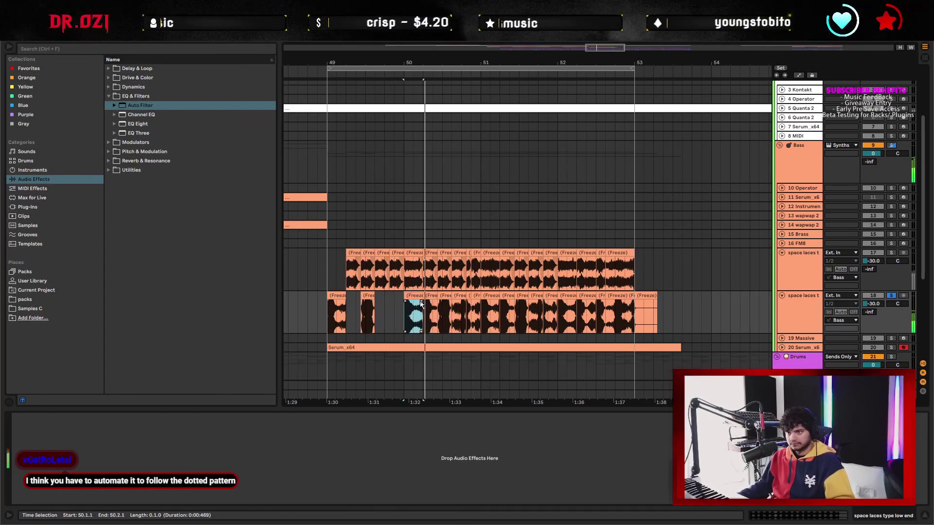
# Deactivate the duplicate track's slice from 49.2.4 to 49.3.3 and replay from 49.1.1 without solo
pyautogui.moveTo(331, 307); pyautogui.dragTo(375, 311)
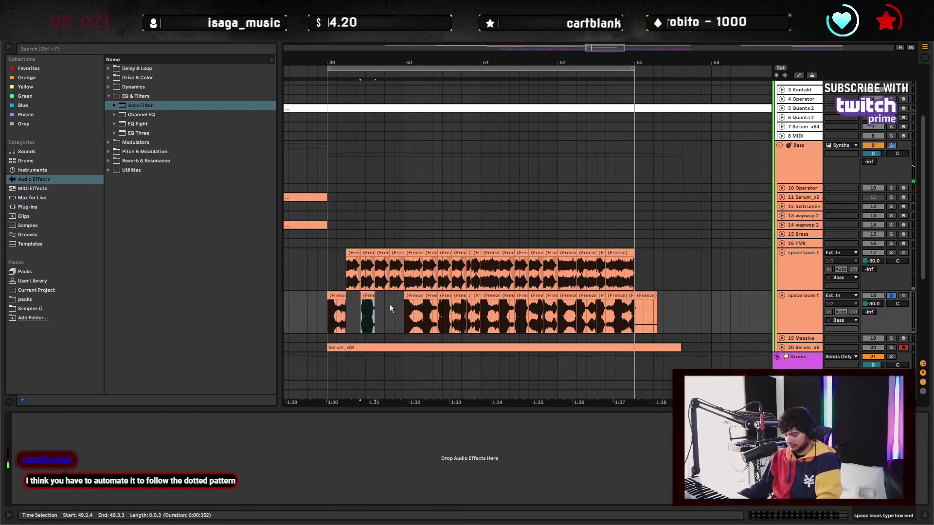
pyautogui.press('Delete')
pyautogui.press('Left')
pyautogui.press('space')
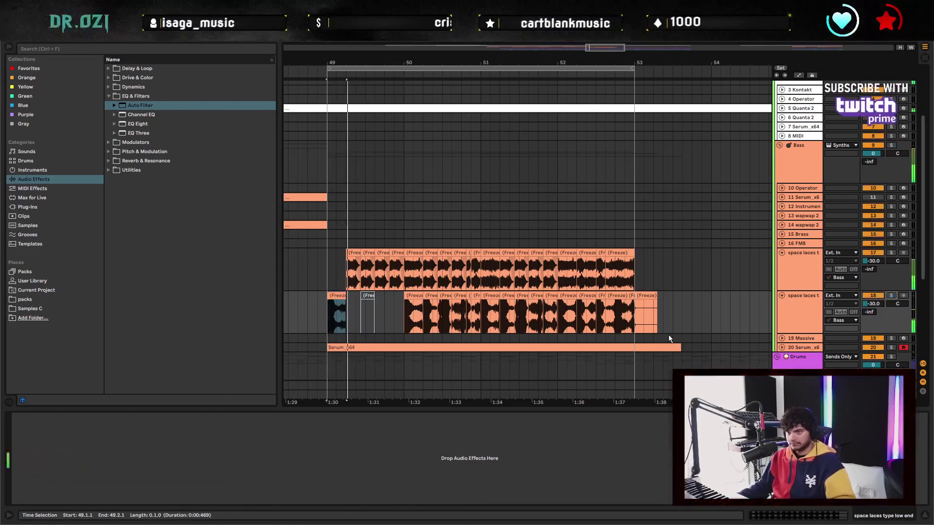
# Deactivate the original track's slice at 50.1.1 and delete the duplicate's slices from 50.2.1 to 50.4.2
pyautogui.click(413, 252)
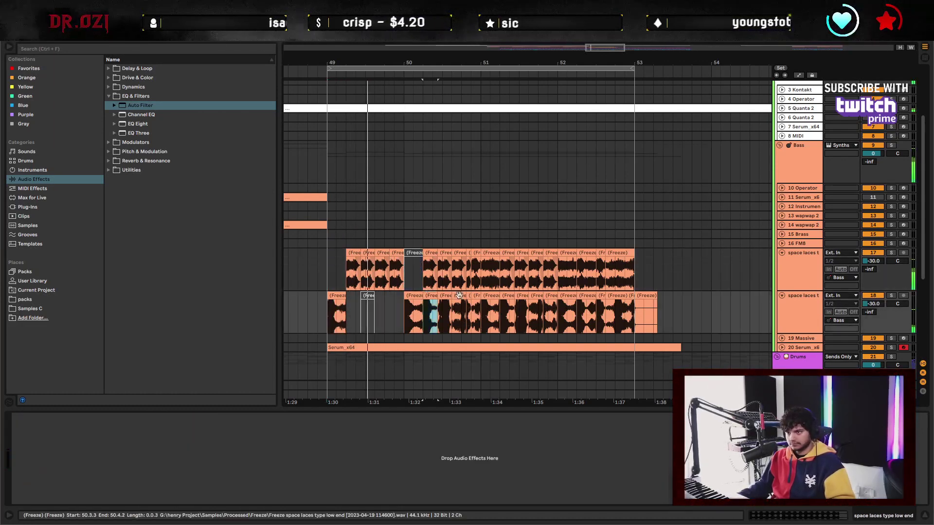
pyautogui.moveTo(423, 311); pyautogui.dragTo(463, 304)
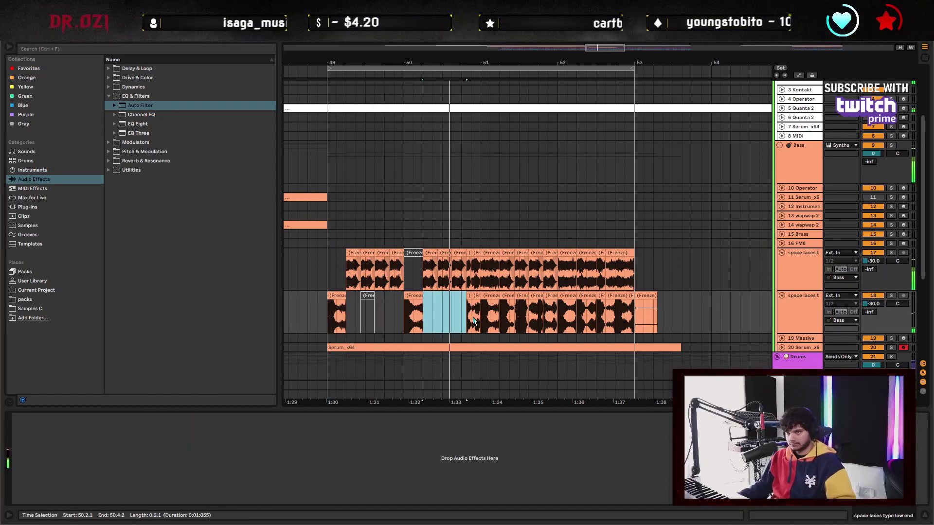
pyautogui.press('Delete')
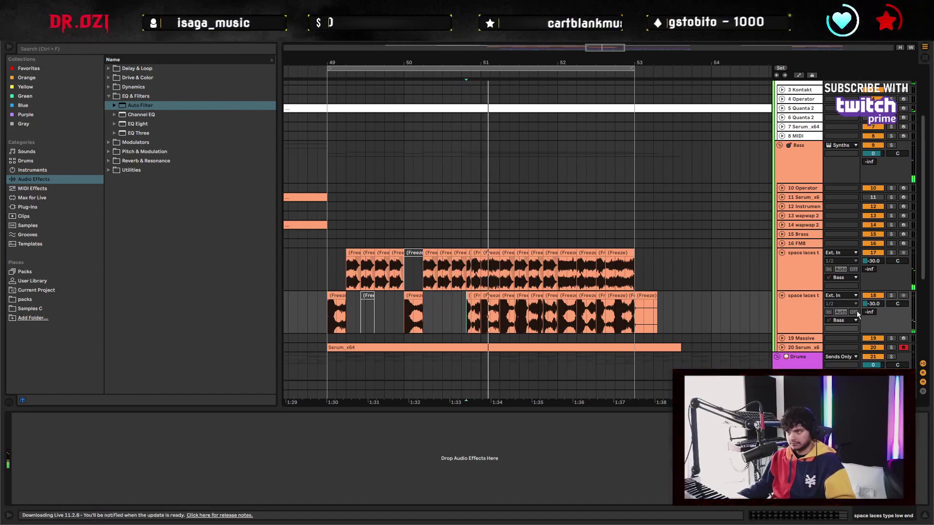
# Compare the original and duplicate bass tracks during playback by soloing each in turn
pyautogui.press('space')
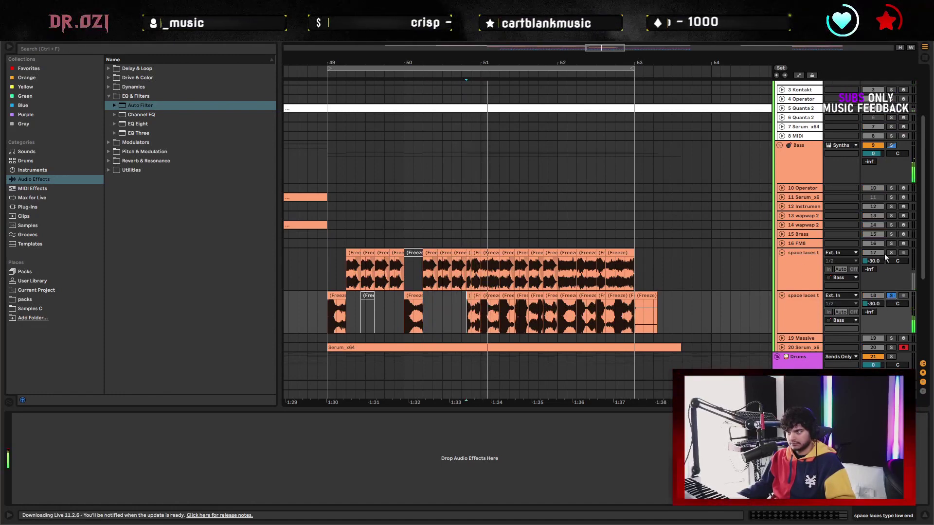
pyautogui.click(892, 253)
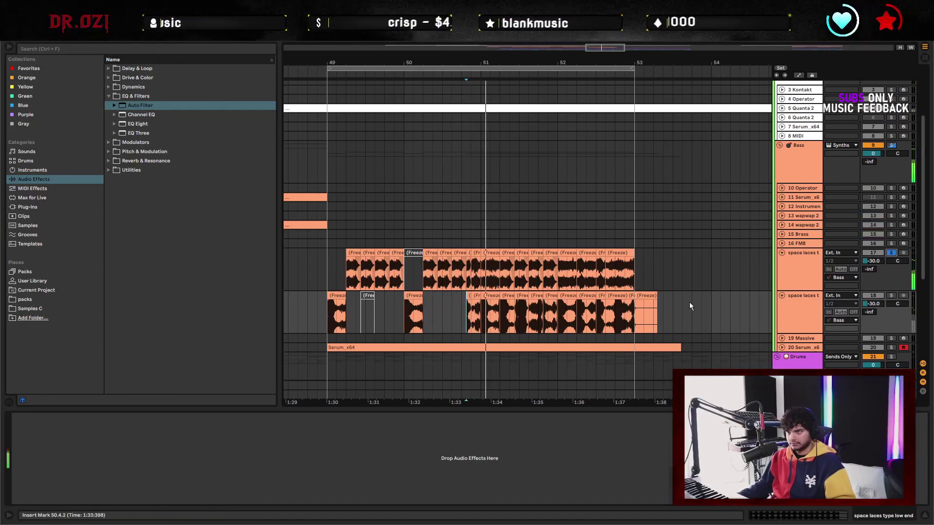
pyautogui.click(892, 295)
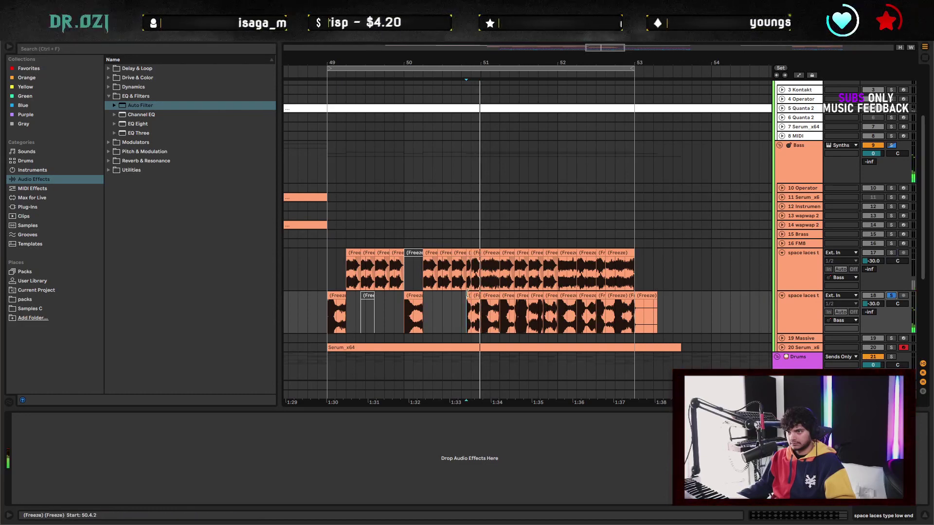
# Delete the duplicate track's slices from 50.4.2 to 51.1.1 and replay the section
pyautogui.click(470, 291)
pyautogui.moveTo(472, 311); pyautogui.dragTo(481, 311)
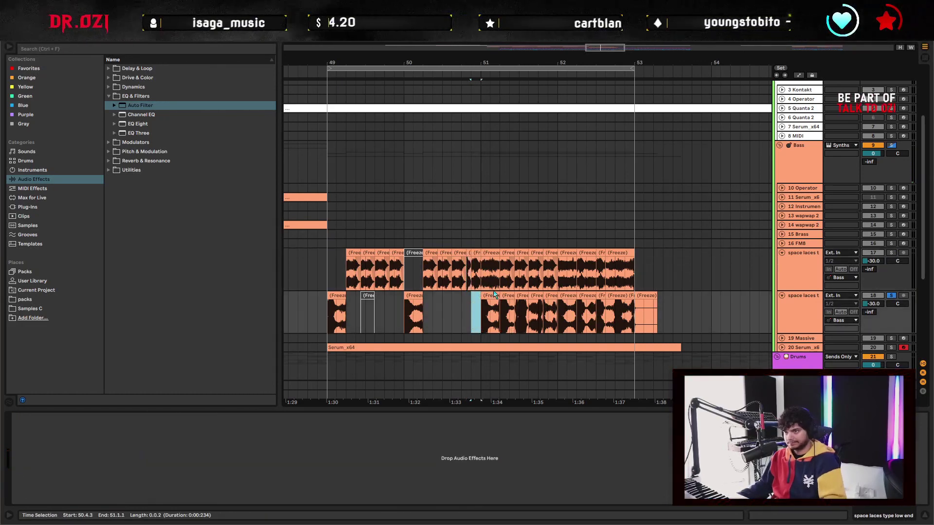
pyautogui.click(495, 296)
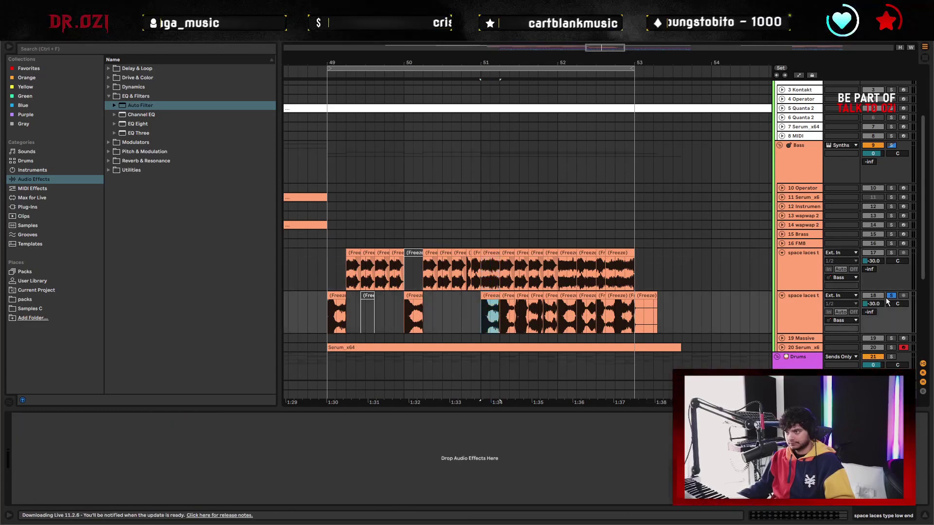
pyautogui.press('space')
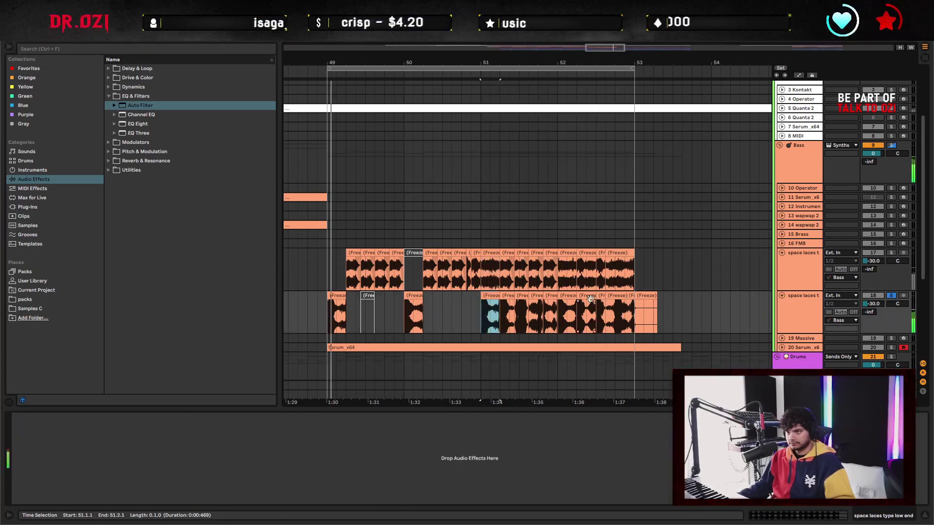
# Move the duplicate track's 52.2.1 slice onto the original track and delete the duplicate's slice at 52.1.1
pyautogui.click(590, 299)
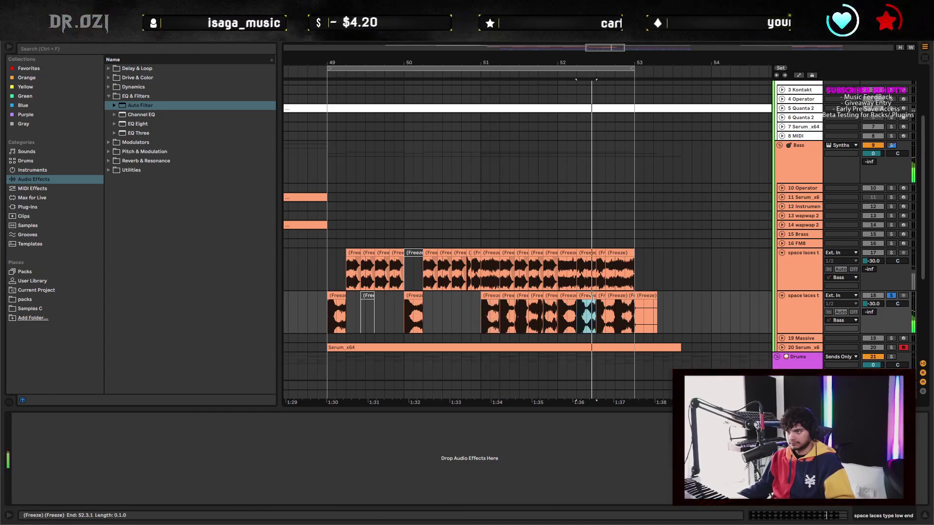
pyautogui.click(590, 279)
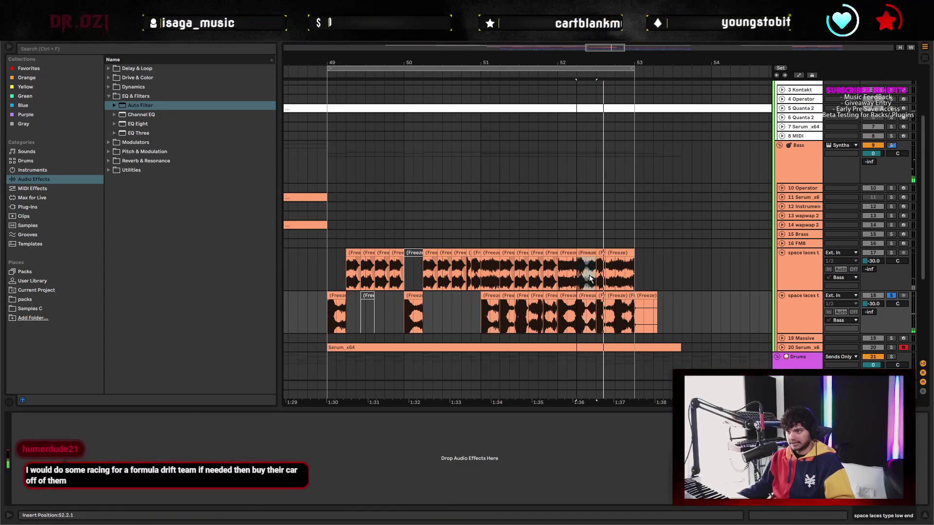
pyautogui.click(590, 279)
pyautogui.click(565, 306)
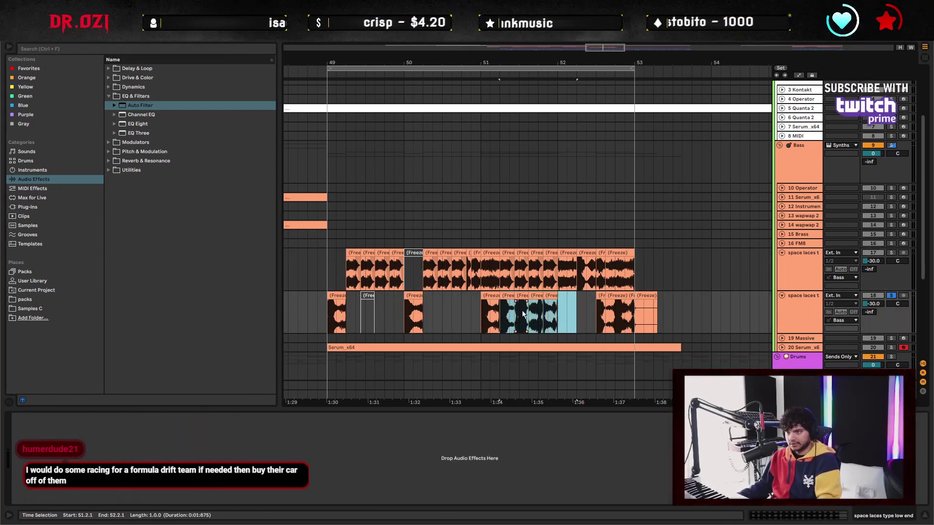
pyautogui.press('space')
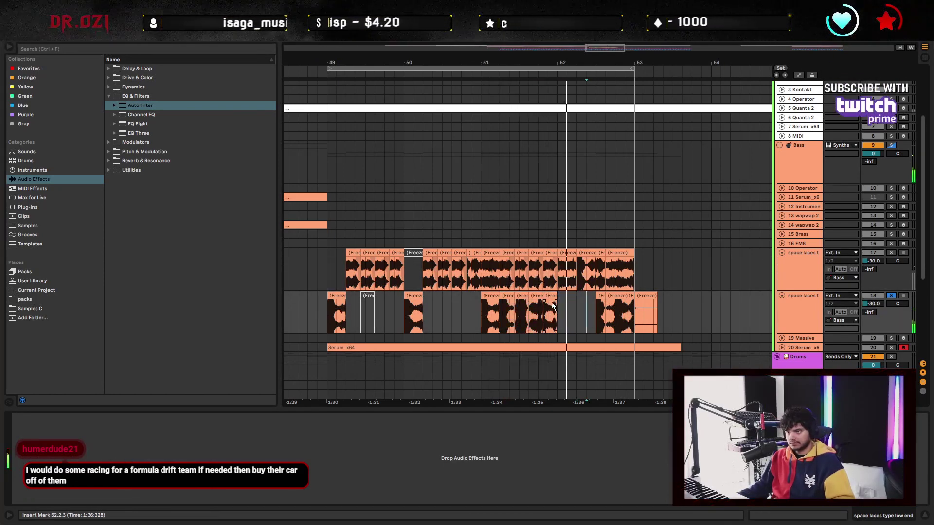
# Delete the duplicate track's slices from 51.2.1 to 51.4.2 and deactivate the one ending at 52.1.1
pyautogui.moveTo(545, 317); pyautogui.dragTo(531, 313)
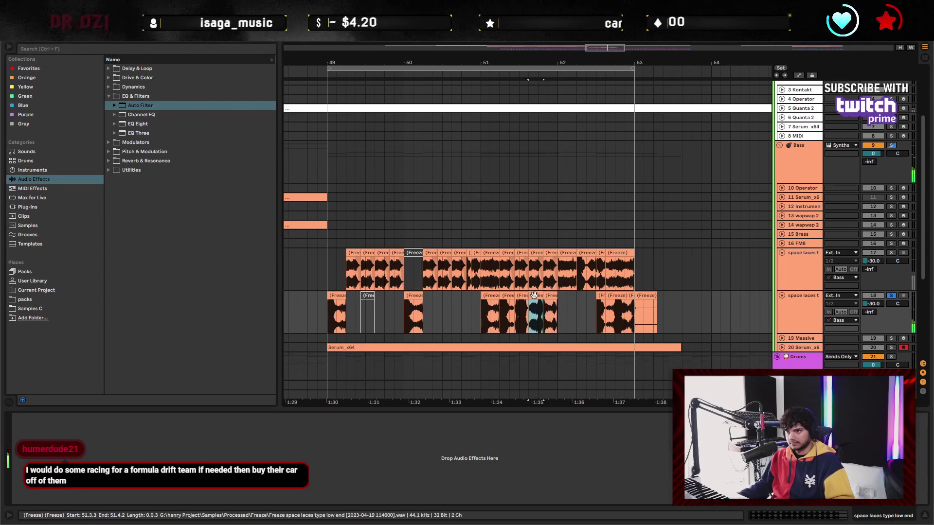
pyautogui.press('Delete')
pyautogui.click(555, 316)
pyautogui.press('Delete')
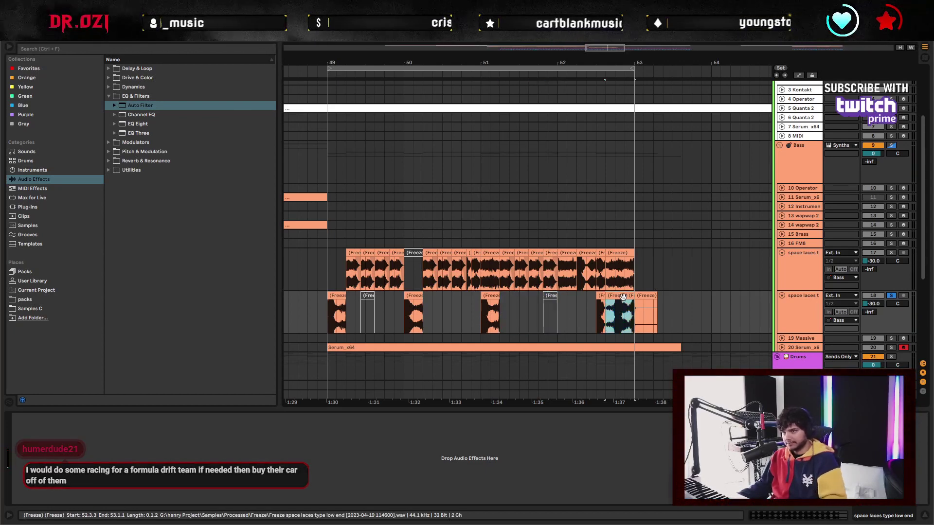
# Delete the duplicate track's slices from 52.3.3 onward and replay both tracks from just before bar 49
pyautogui.click(623, 305)
pyautogui.press('Delete')
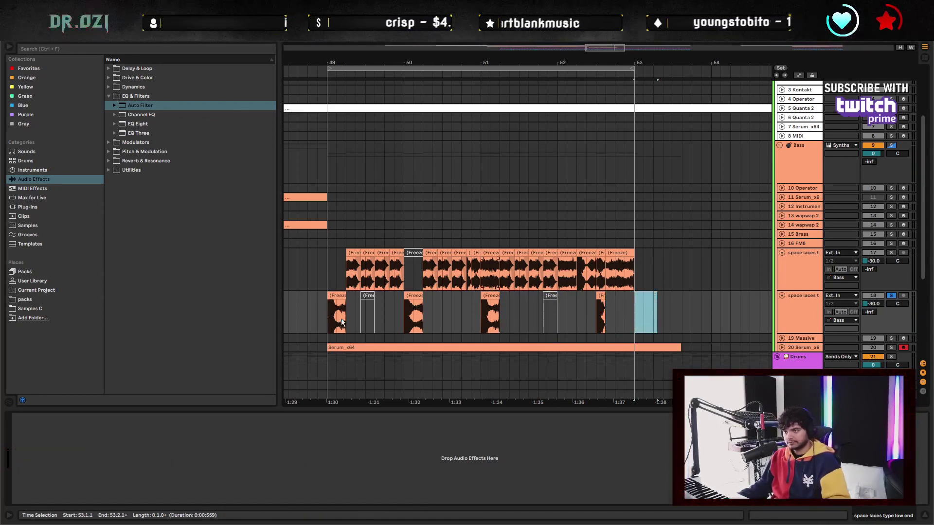
pyautogui.click(317, 314)
pyautogui.press('space')
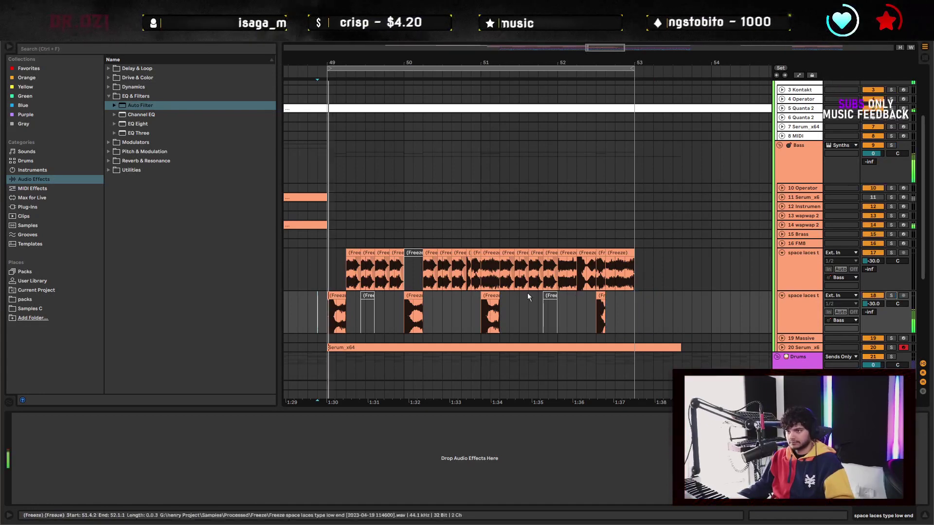
# Place a slice from 52.1.1 to 52.2.1 on the duplicate instead of the original, and copy the original's 51.1.1 slice to 49.1.1
pyautogui.moveTo(567, 272); pyautogui.dragTo(565, 311)
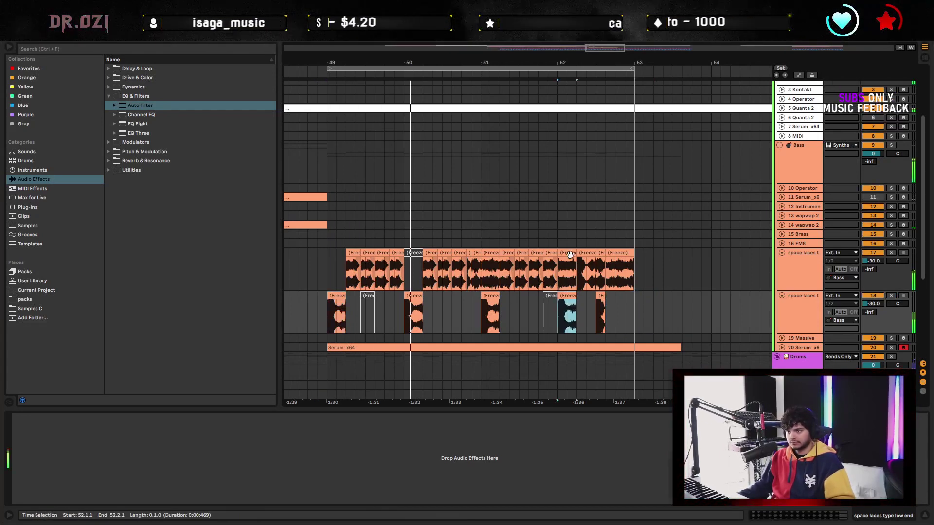
pyautogui.click(571, 282)
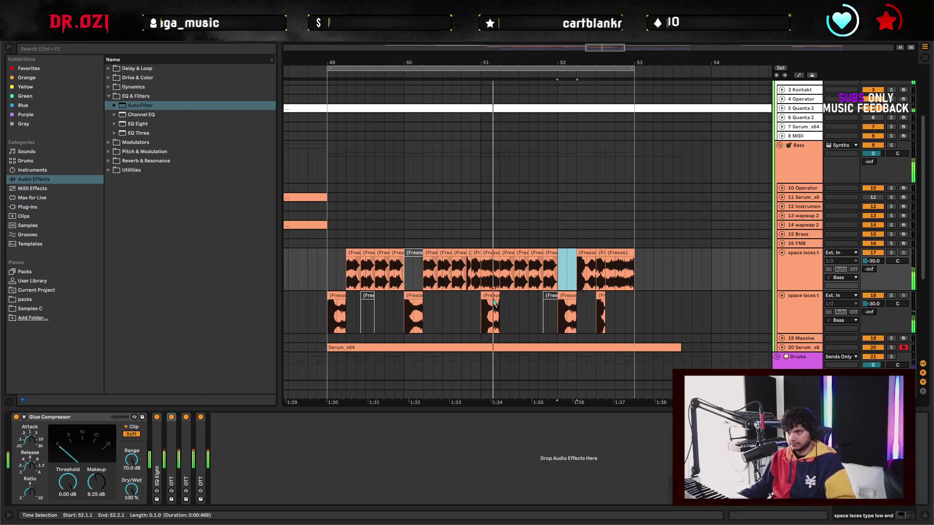
pyautogui.click(491, 263)
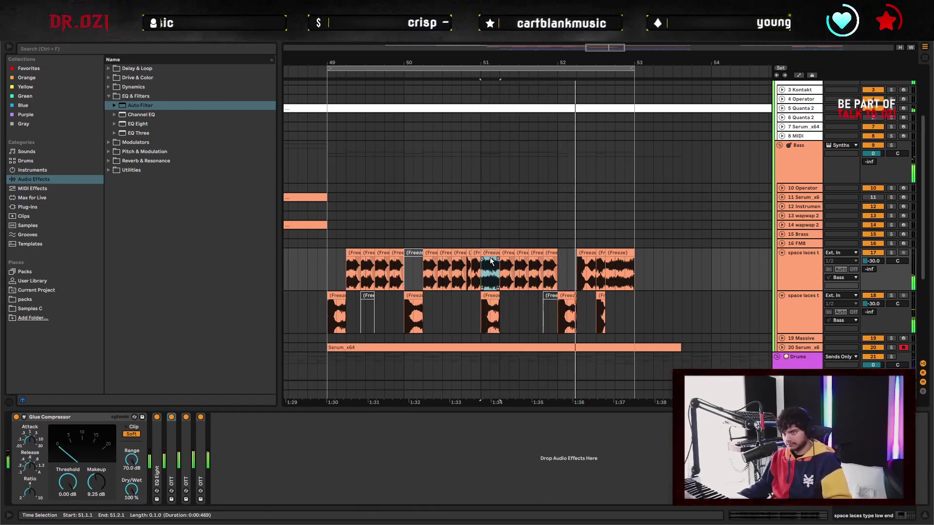
pyautogui.click(326, 278)
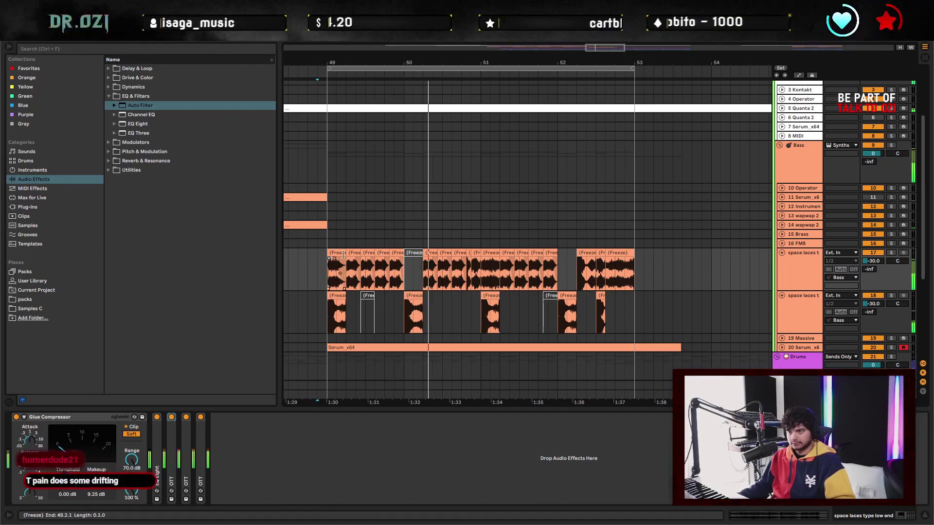
# Restore the original bass track's slice at 50.1.1, fill its 52.1.1 gap with the 51.1.1 slice, and replay from bar 49
pyautogui.click(417, 256)
pyautogui.click(418, 264)
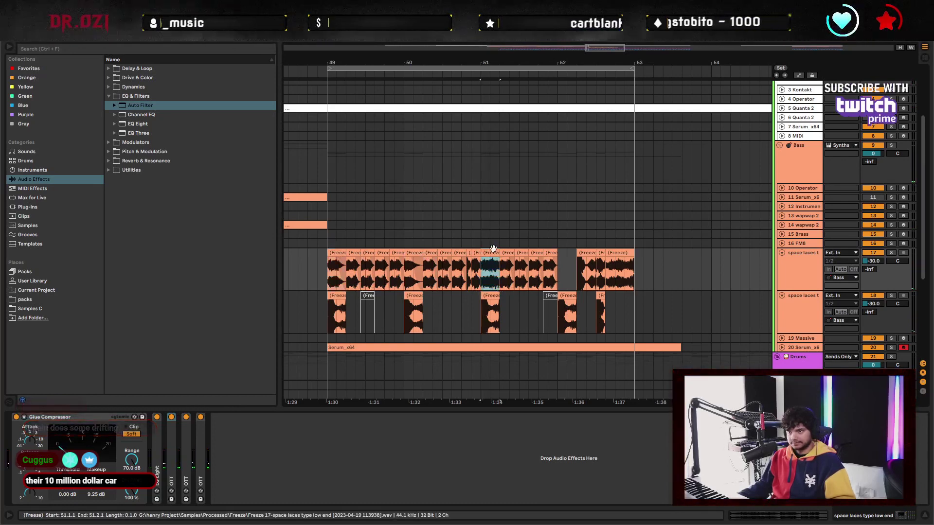
pyautogui.press('Right')
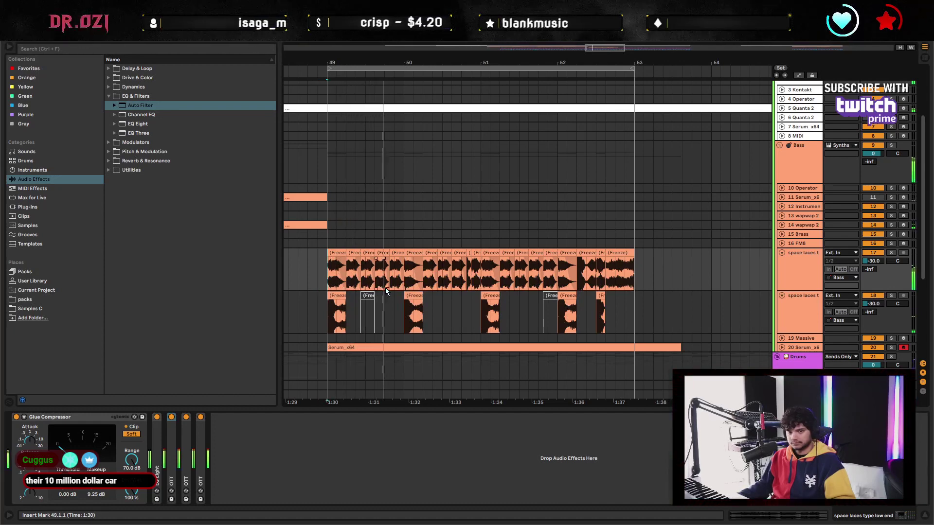
pyautogui.press('space')
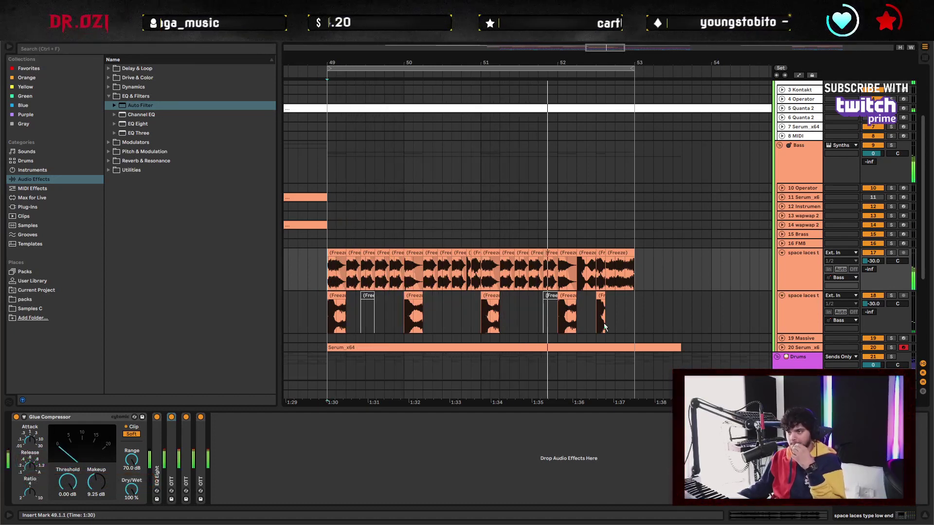
# Delete the duplicate track's slice from 52.3.1 to 52.3.3 and check its remaining slices
pyautogui.click(597, 298)
pyautogui.press('Delete')
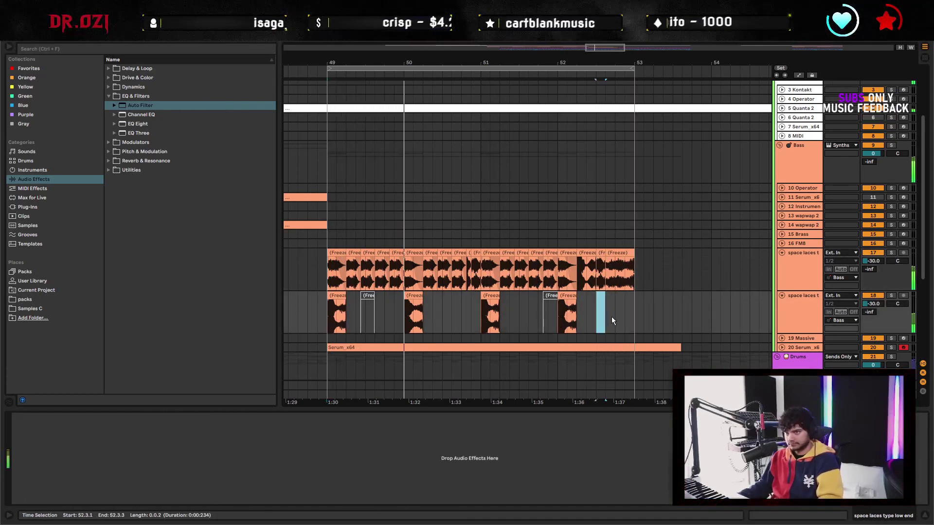
pyautogui.click(482, 316)
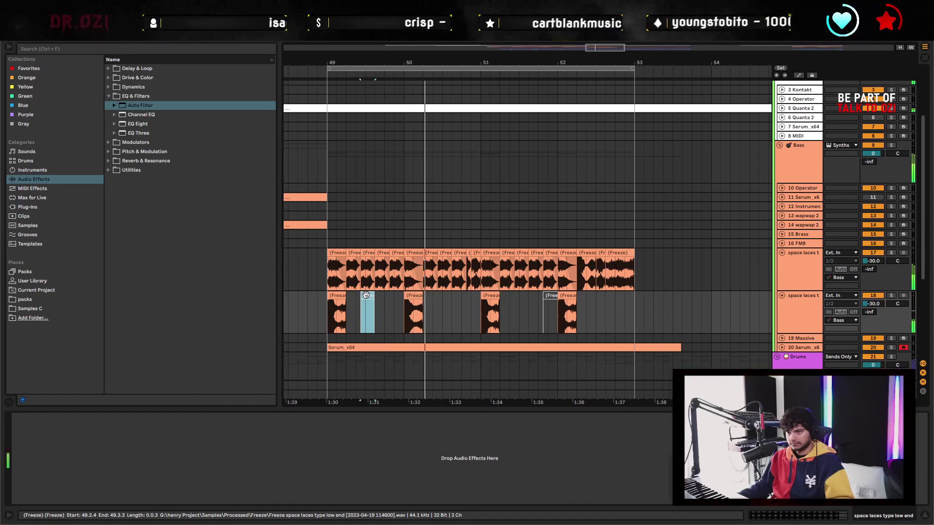
pyautogui.click(335, 317)
pyautogui.scroll(-2, 335, 292)
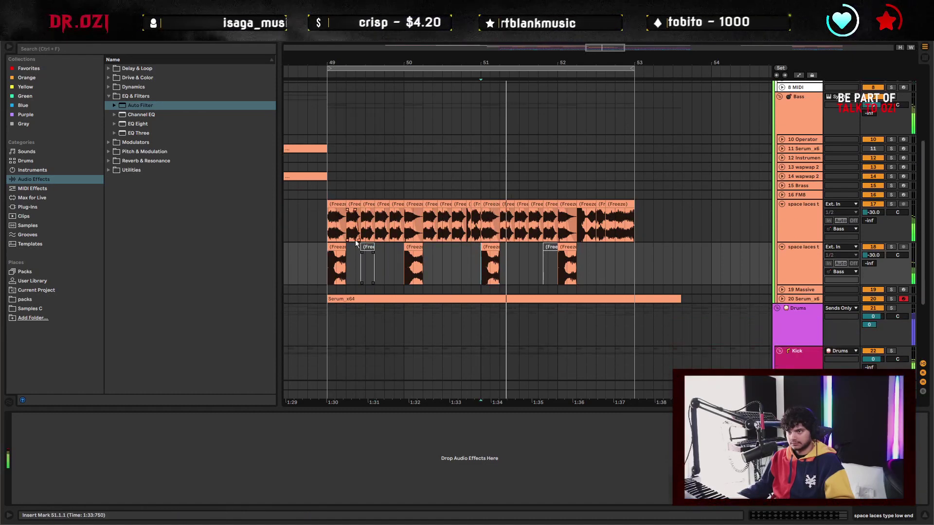
# Solo the original bass track, play its slices from bar 49, and collapse the EQ & Filters folder
pyautogui.click(334, 231)
pyautogui.scroll(1, 334, 231)
pyautogui.click(892, 223)
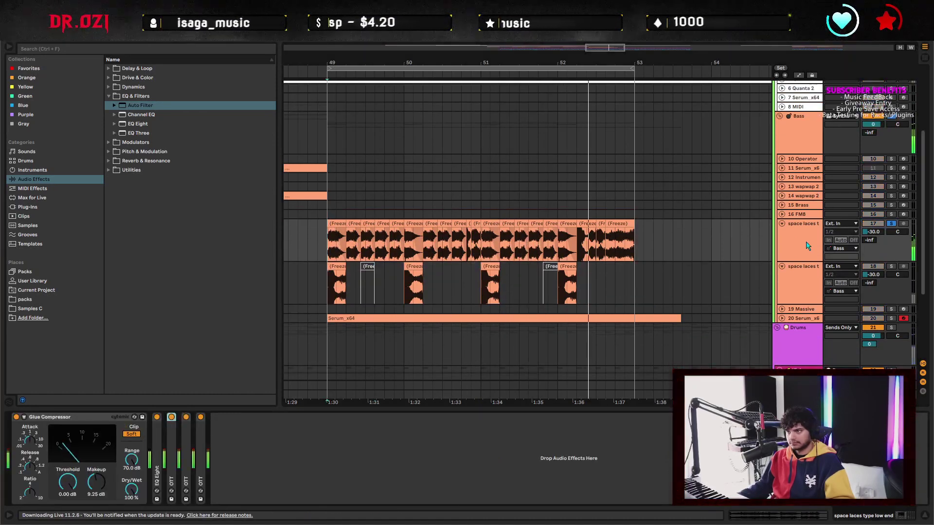
pyautogui.click(351, 445)
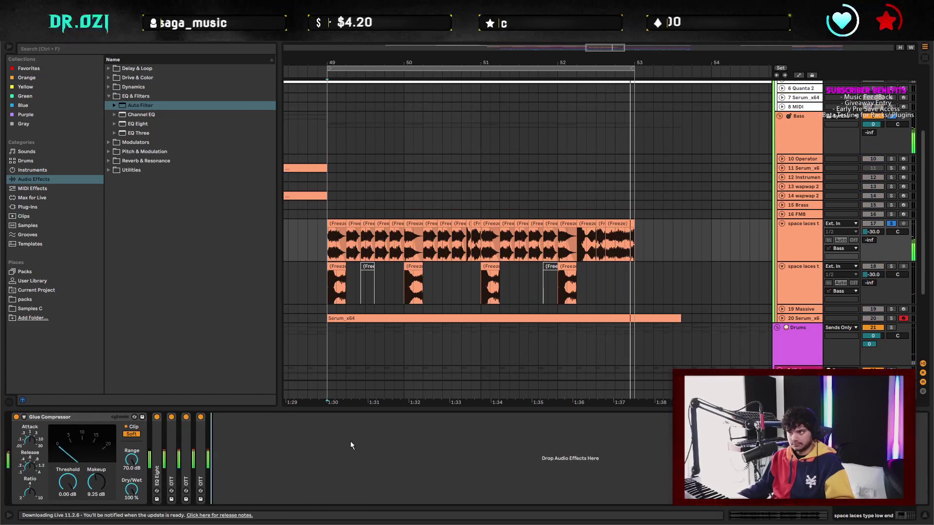
pyautogui.click(115, 96)
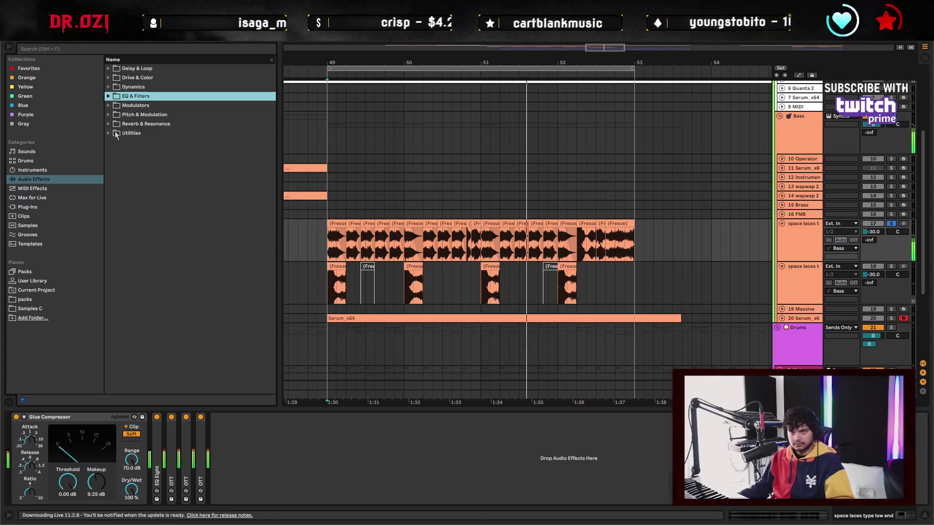
# Open the original track's 49.2.1 slice for editing and turn off its Warp setting
pyautogui.moveTo(334, 63); pyautogui.dragTo(367, 116)
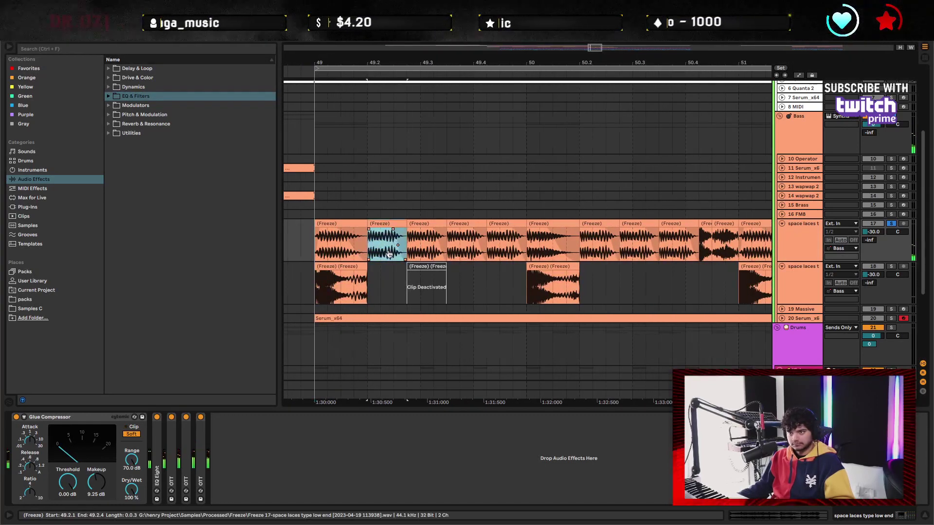
pyautogui.doubleClick(390, 226)
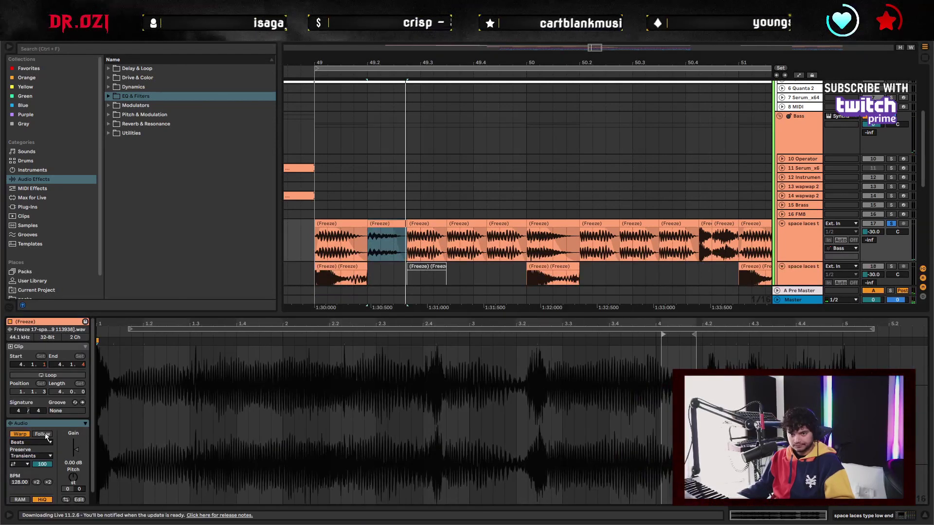
pyautogui.click(20, 434)
pyautogui.moveTo(660, 326); pyautogui.dragTo(468, 322)
pyautogui.click(341, 238)
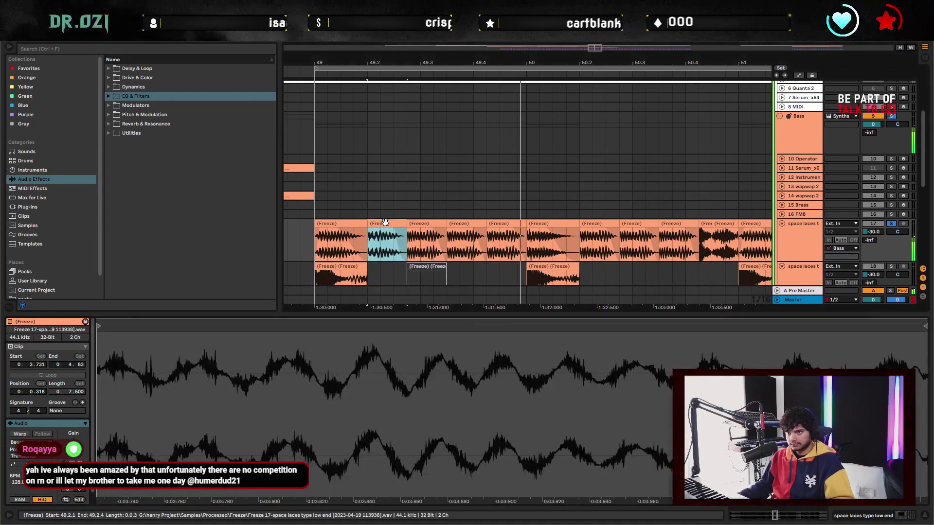
# Copy the unwarped 49.2.1 slice over the original track's slices at 50.2.1 and 51.2.1
pyautogui.click(401, 236)
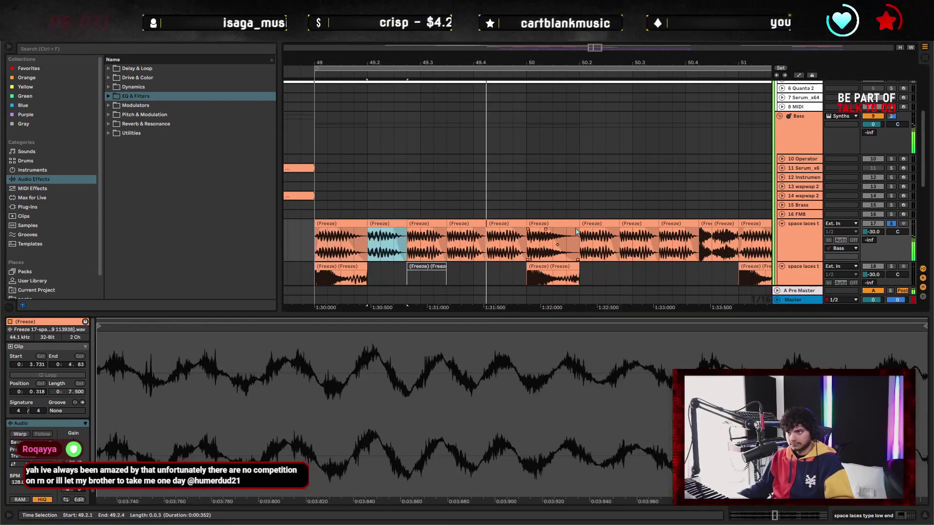
pyautogui.click(600, 236)
pyautogui.scroll(-1, 542, 235)
pyautogui.click(613, 236)
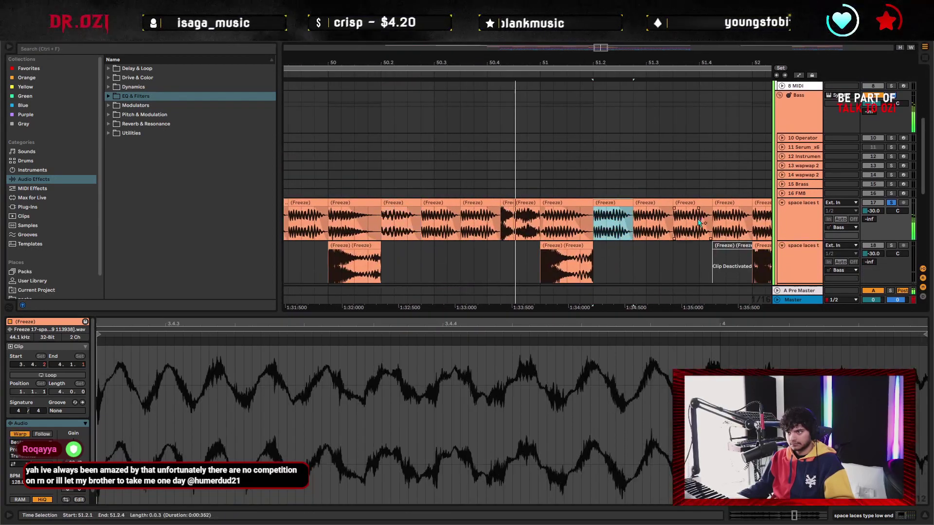
pyautogui.hscroll(3, 671, 228)
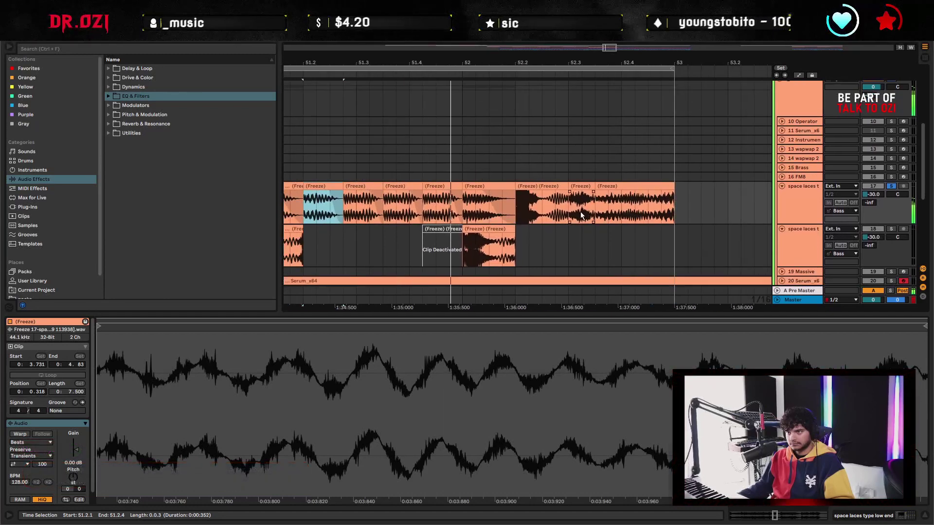
pyautogui.hscroll(-3, 550, 95)
pyautogui.press('-')
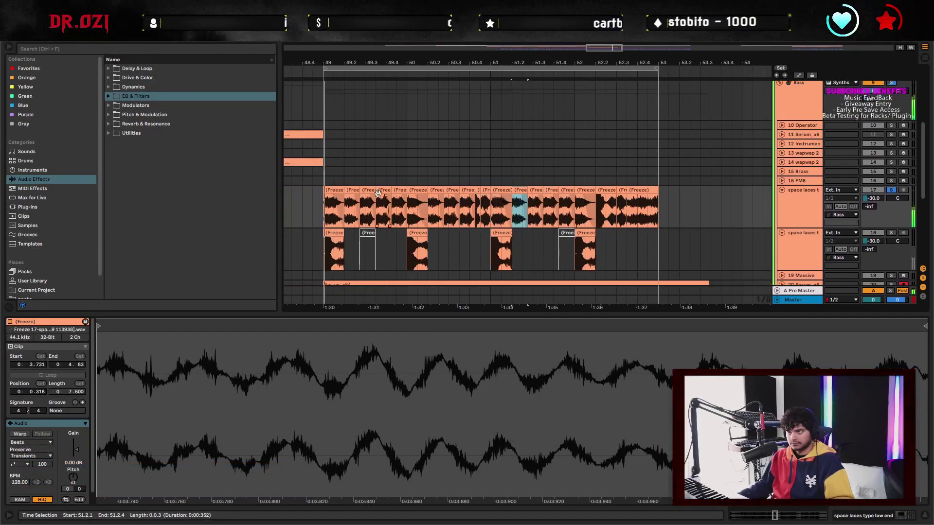
# Unsolo the original bass track and show its device chain
pyautogui.click(891, 190)
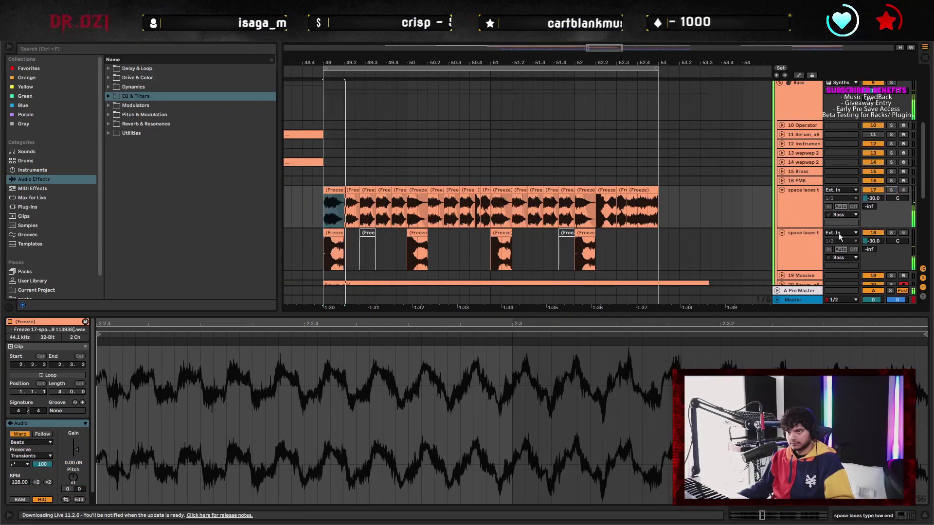
pyautogui.click(813, 223)
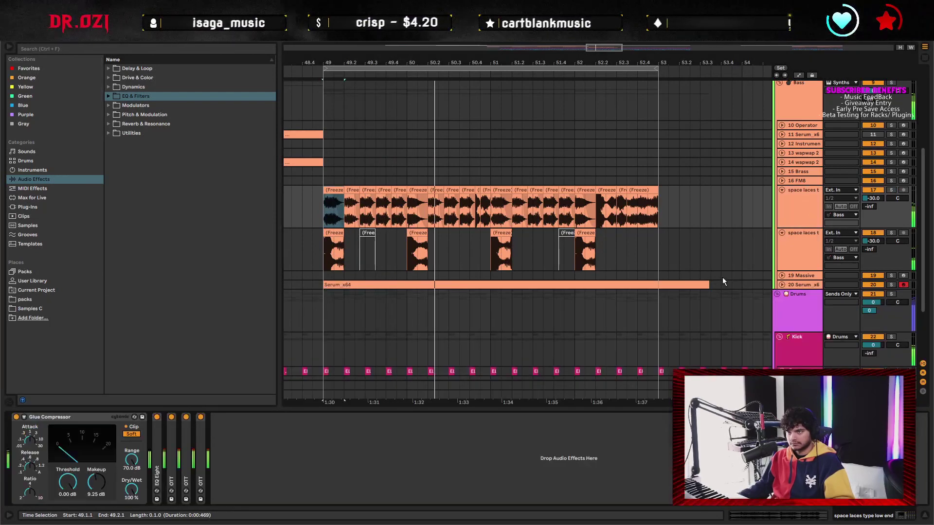
pyautogui.click(489, 223)
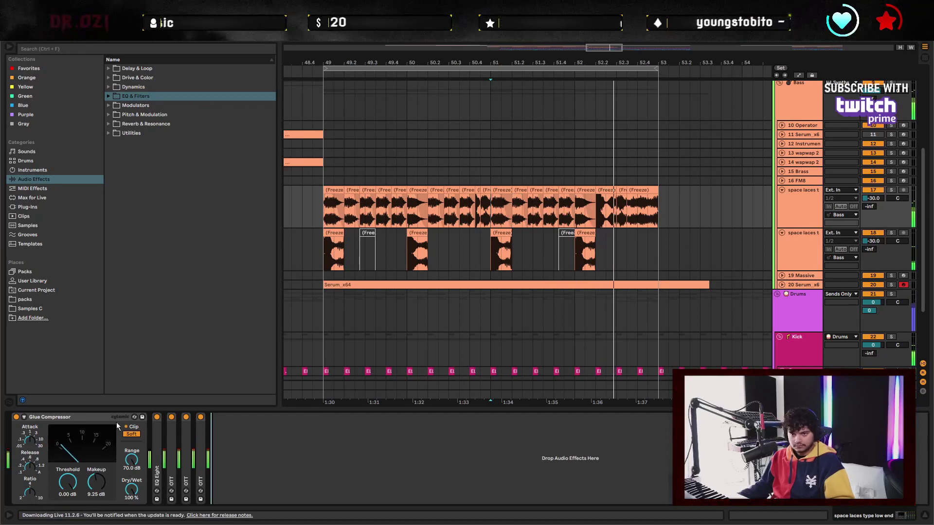
# Fold the Glue Compressor and add an EQ Eight at the end of the original bass track's device chain
pyautogui.doubleClick(73, 417)
pyautogui.click(176, 450)
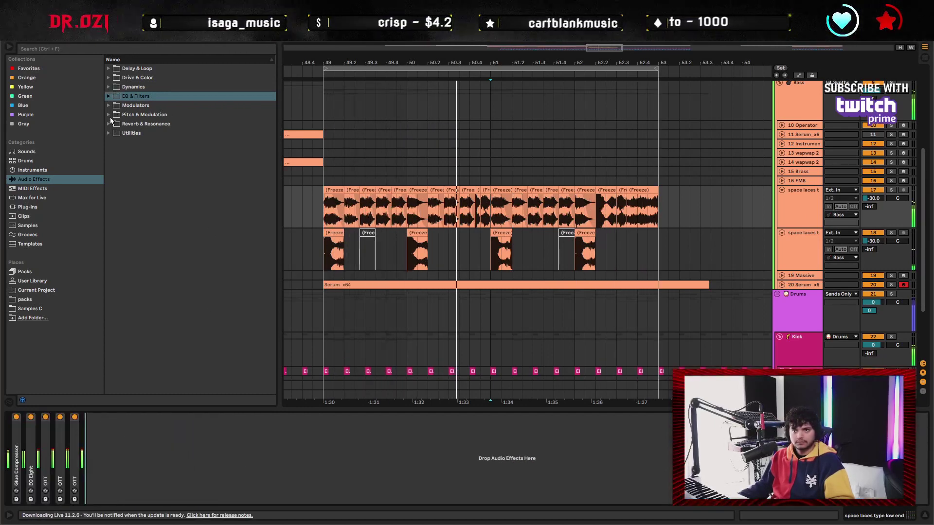
pyautogui.press('Right')
pyautogui.press('Down')
pyautogui.press('Down')
pyautogui.press('Down')
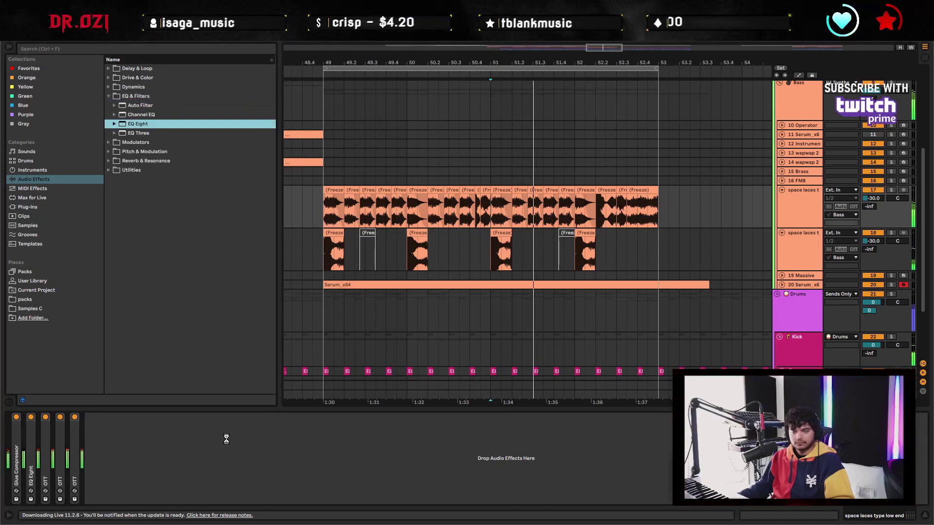
pyautogui.press('Return')
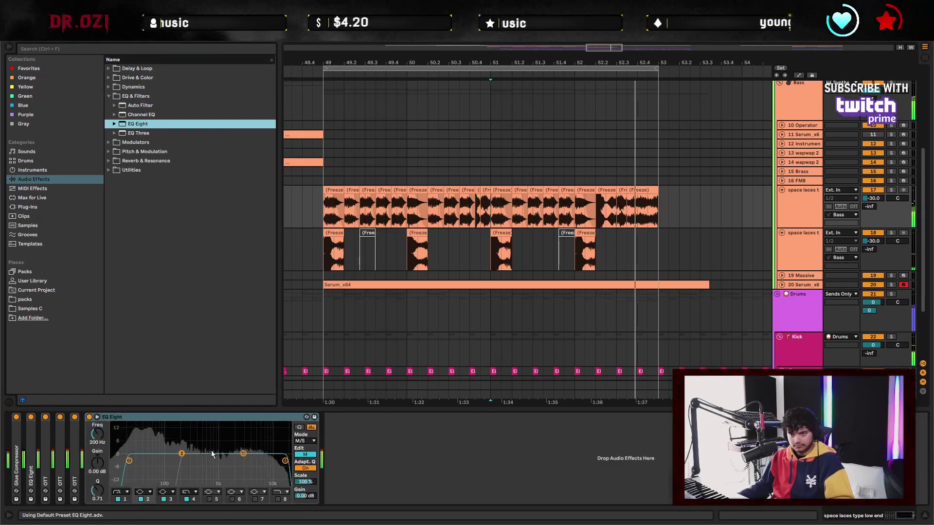
# Switch EQ Eight to editing the side signal and lower its band 3 to -1.86 dB at 3.09 kHz
pyautogui.moveTo(243, 454); pyautogui.dragTo(286, 469)
pyautogui.click(305, 455)
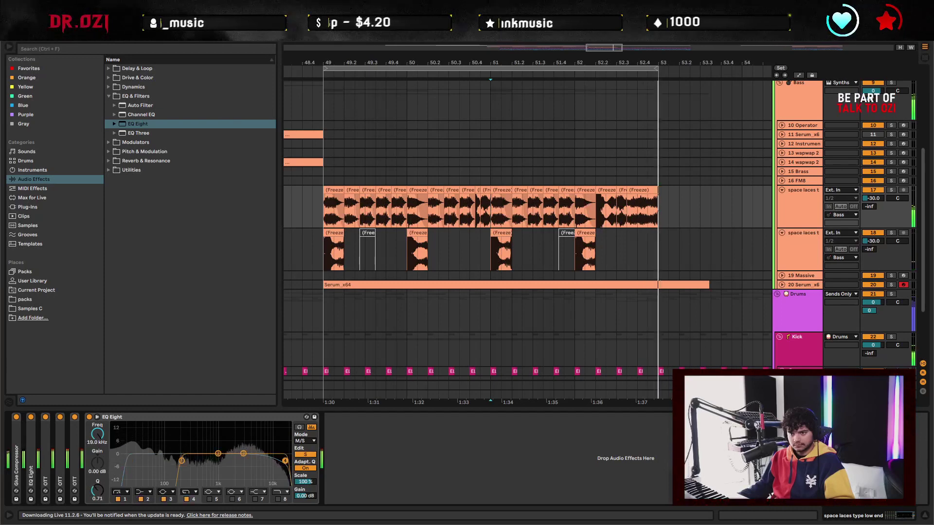
pyautogui.moveTo(244, 454); pyautogui.dragTo(244, 457)
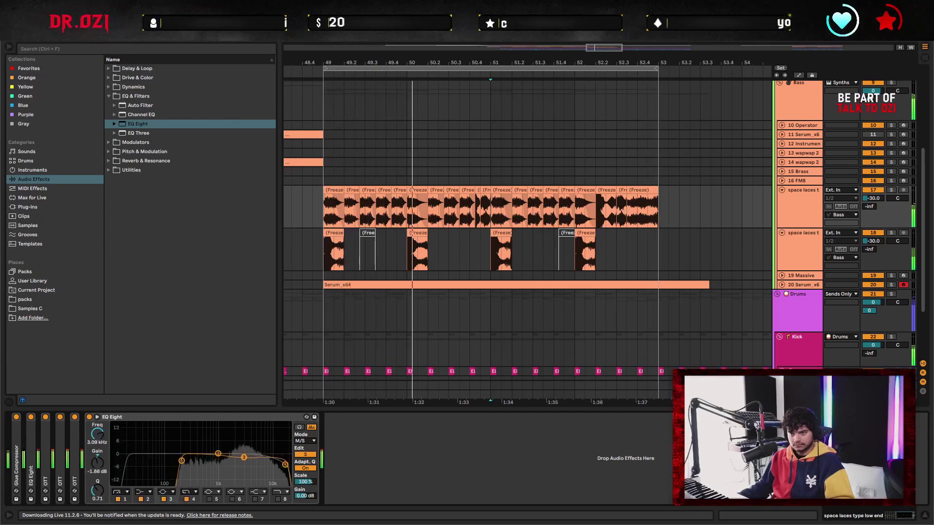
# On EQ Eight's mid signal, enable band 5 as a boost at 696 Hz and dip the low band at 114 Hz
pyautogui.click(313, 458)
pyautogui.moveTo(185, 454); pyautogui.dragTo(209, 446)
pyautogui.click(209, 499)
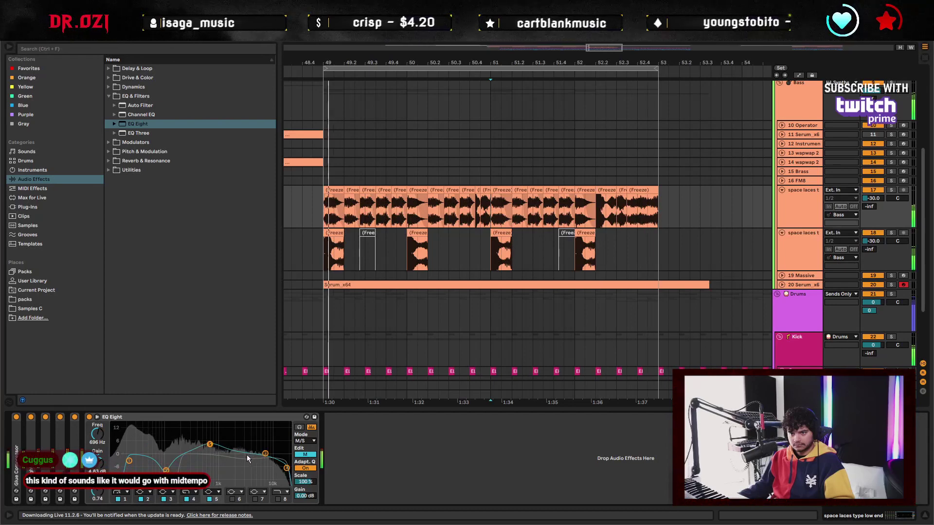
pyautogui.click(166, 471)
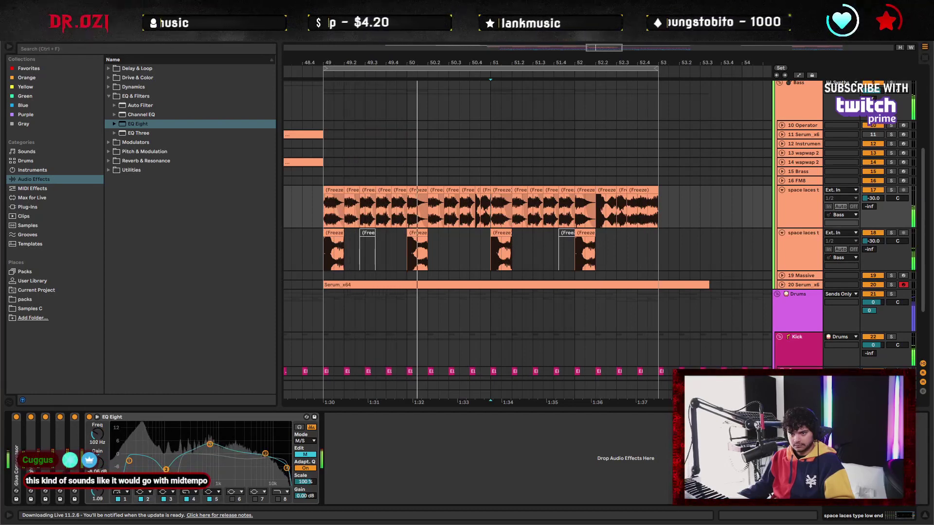
pyautogui.moveTo(166, 470); pyautogui.dragTo(168, 468)
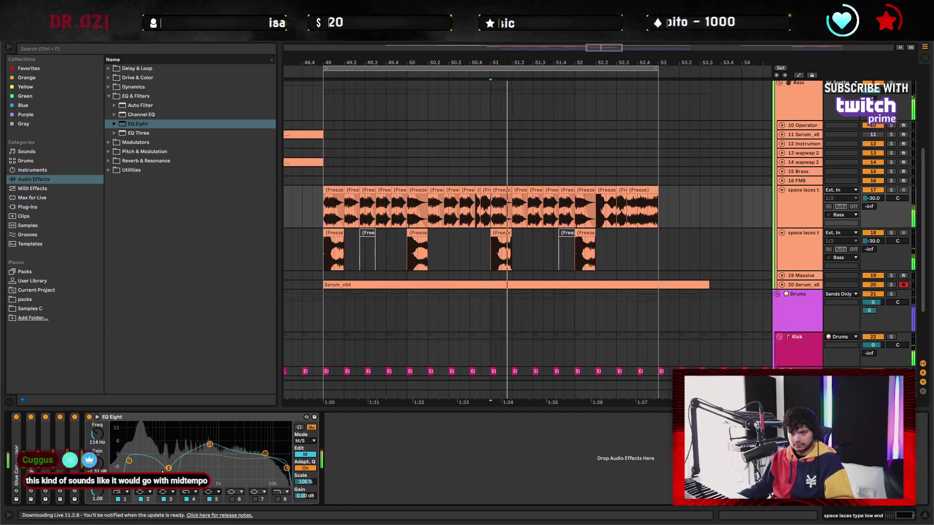
# Fold EQ Eight and replay the bass section from bar 49 at a lower project tempo
pyautogui.click(155, 416)
pyautogui.press('Delete')
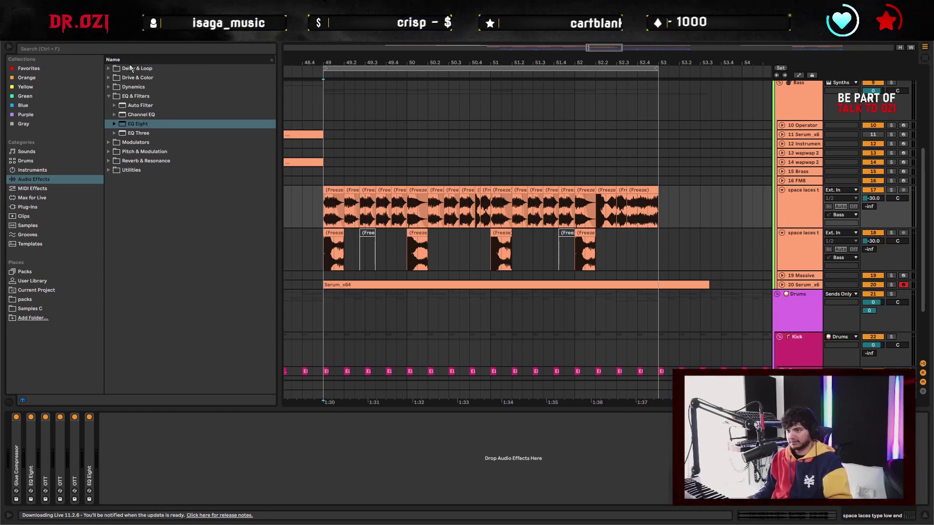
pyautogui.press('space')
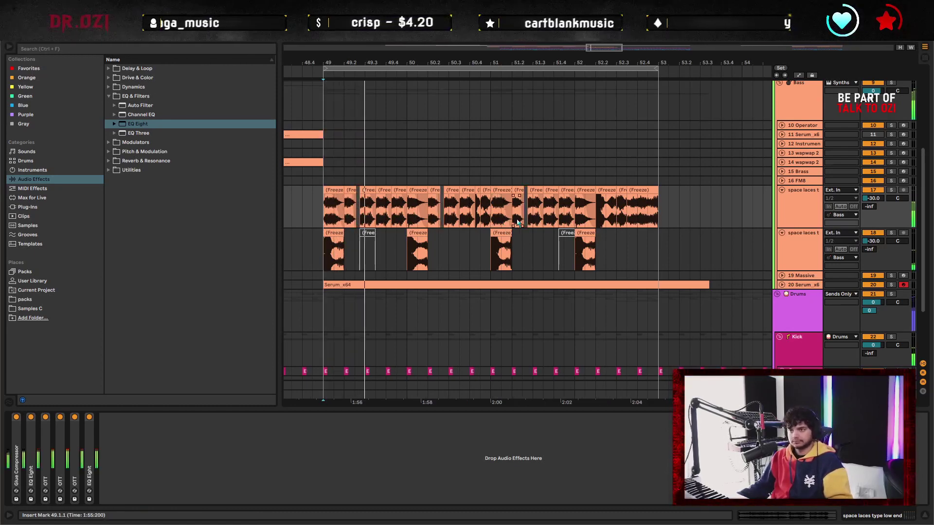
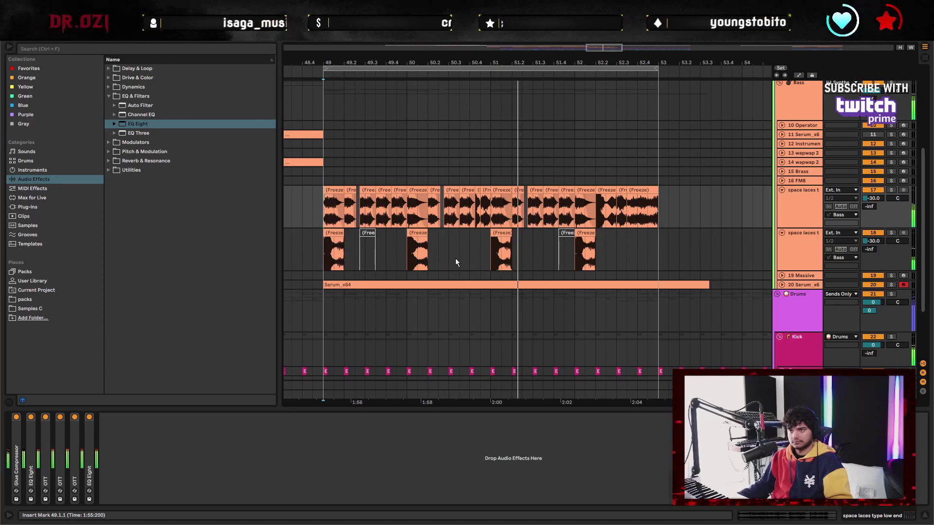
# Go back to the earlier section of the arrangement and play it from bar 35
pyautogui.moveTo(452, 68); pyautogui.dragTo(407, 77)
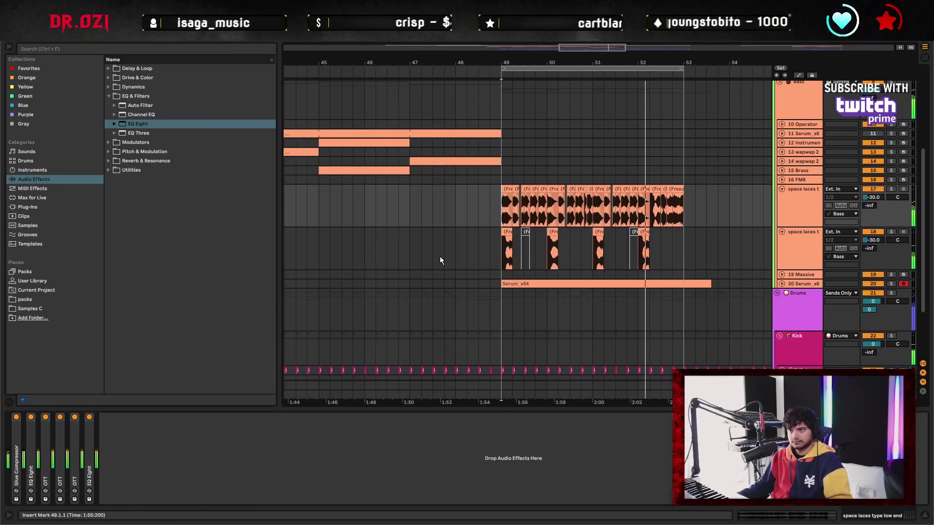
pyautogui.moveTo(439, 255); pyautogui.dragTo(470, 247)
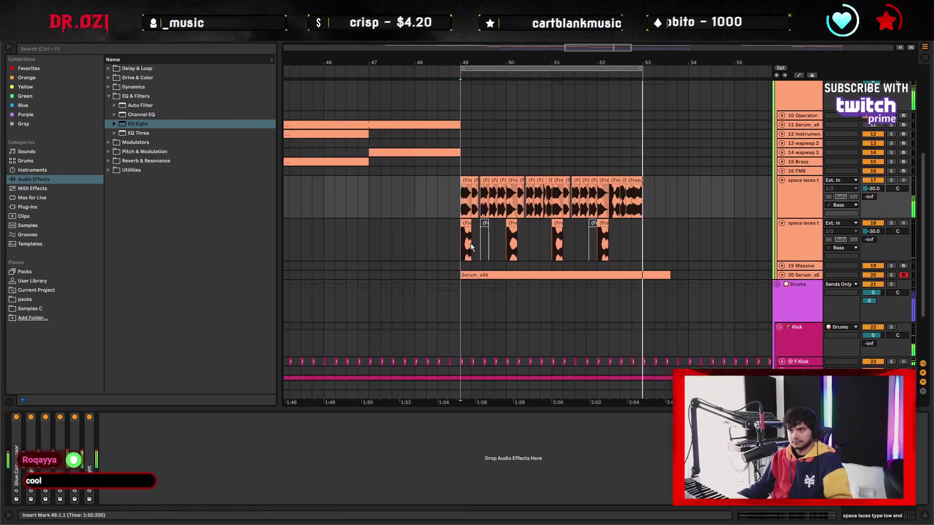
pyautogui.hscroll(-10, 447, 260)
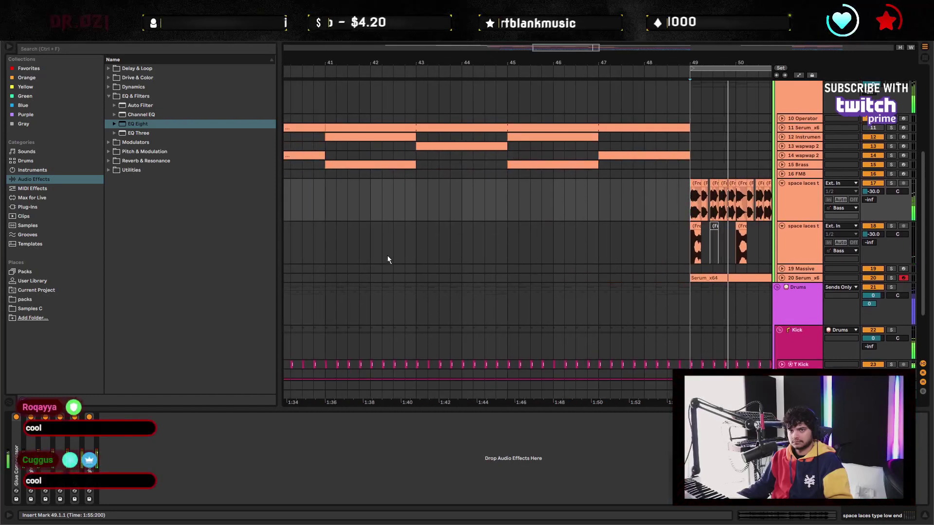
pyautogui.hscroll(-5, 450, 257)
pyautogui.scroll(1, 449, 257)
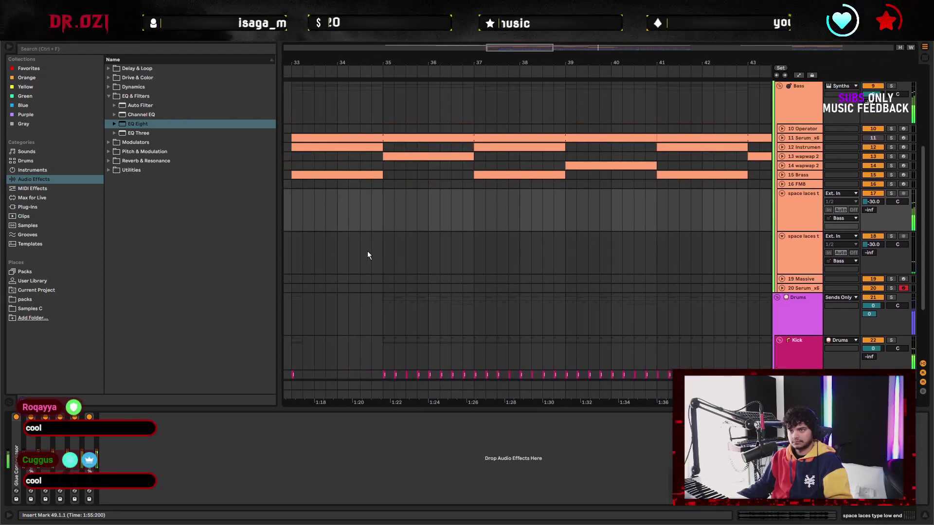
pyautogui.click(384, 257)
pyautogui.press('space')
pyautogui.hscroll(1, 522, 268)
pyautogui.scroll(-1, 393, 239)
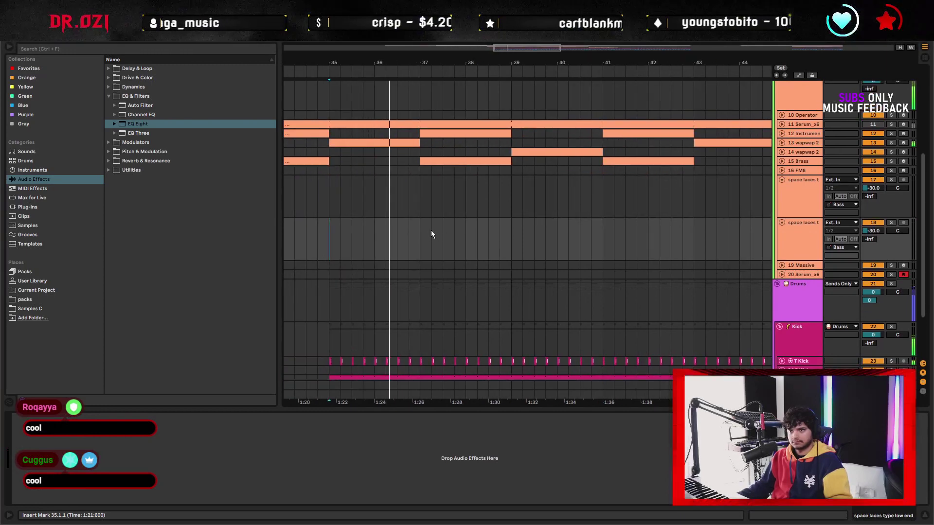
# Follow playback up to bar 49 and unfold tracks 12 (Instrument Rack) and 15 (Brass) to show their clips
pyautogui.hscroll(1, 372, 238)
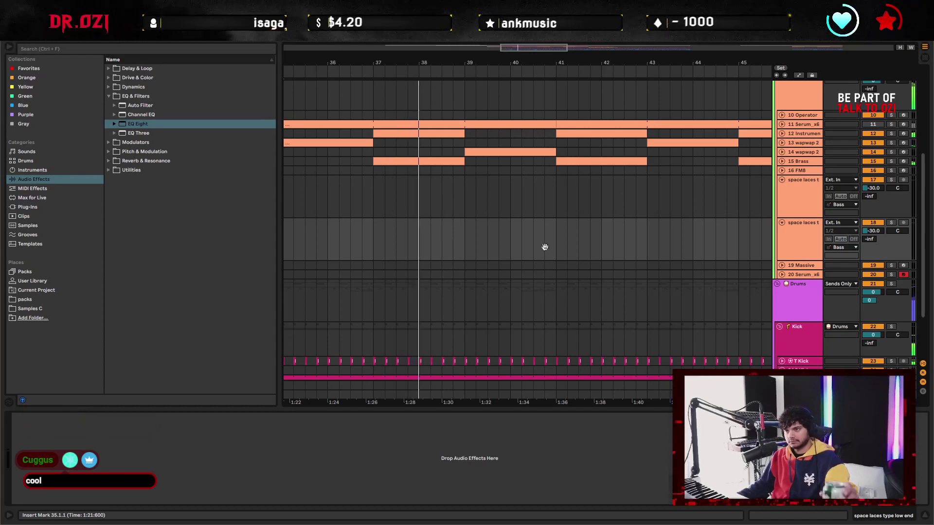
pyautogui.hscroll(2, 424, 257)
pyautogui.scroll(1, 424, 258)
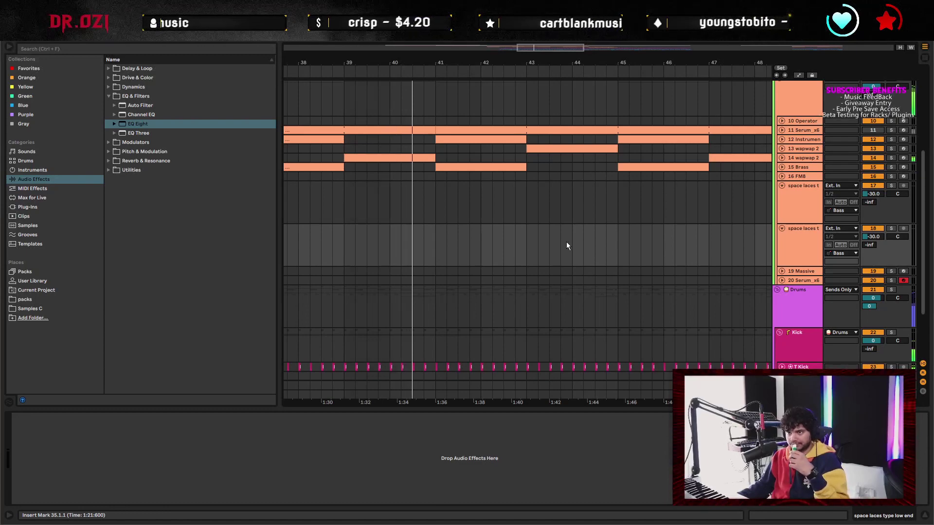
pyautogui.hscroll(5, 577, 244)
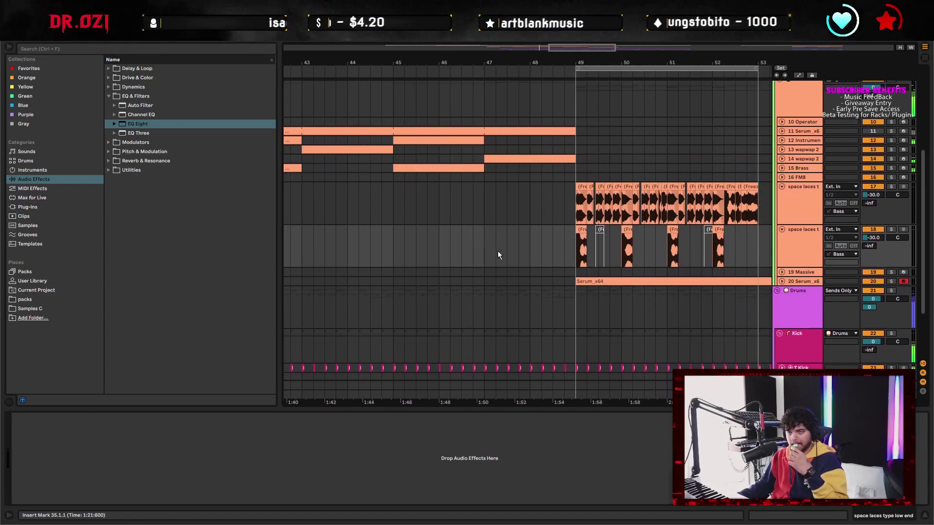
pyautogui.scroll(2, 559, 258)
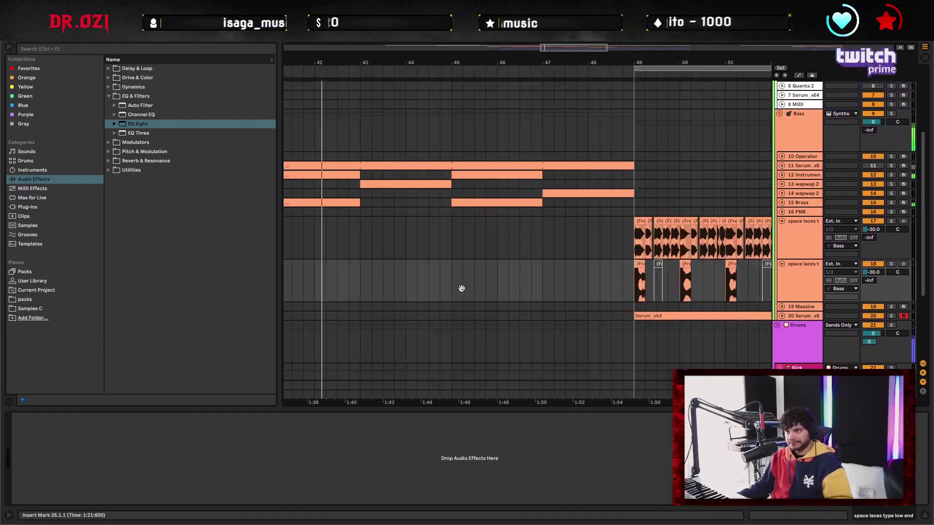
pyautogui.click(782, 179)
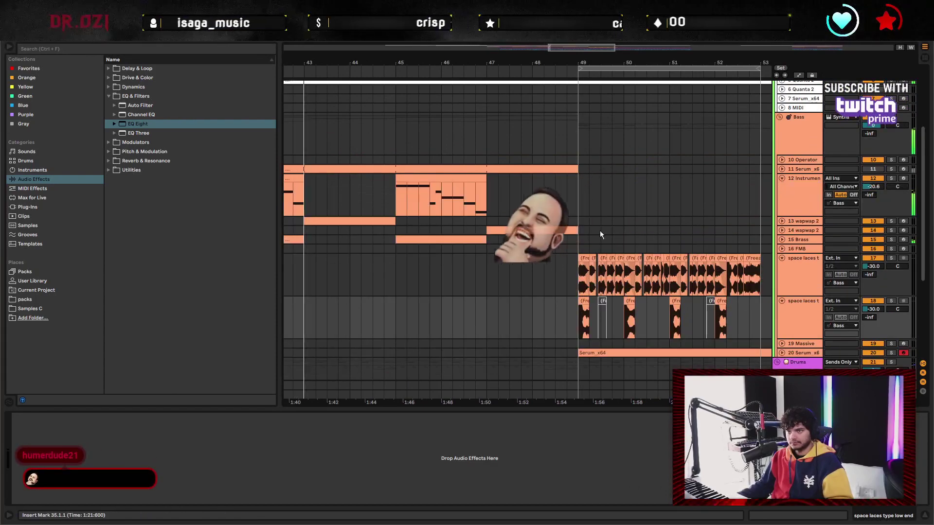
pyautogui.hscroll(-3, 600, 231)
pyautogui.click(782, 242)
pyautogui.scroll(-2, 560, 234)
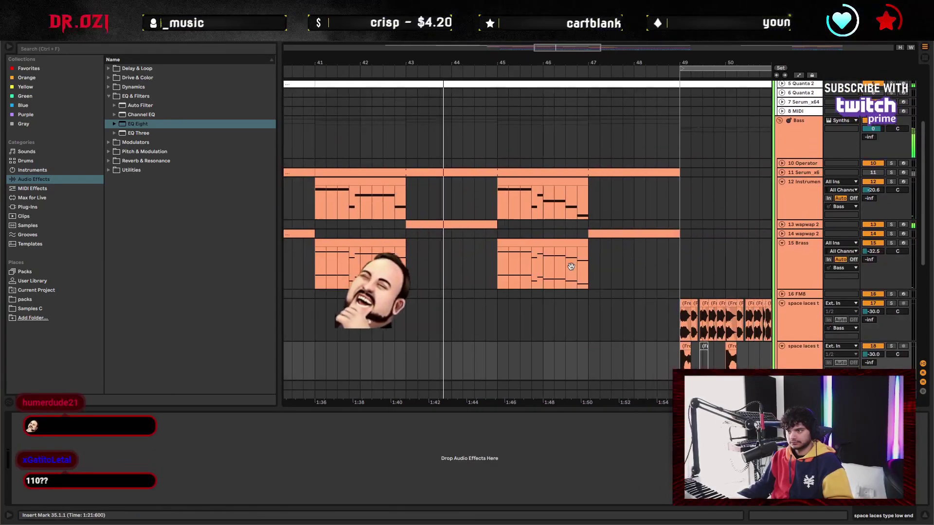
pyautogui.hscroll(4, 461, 237)
pyautogui.hscroll(1, 579, 220)
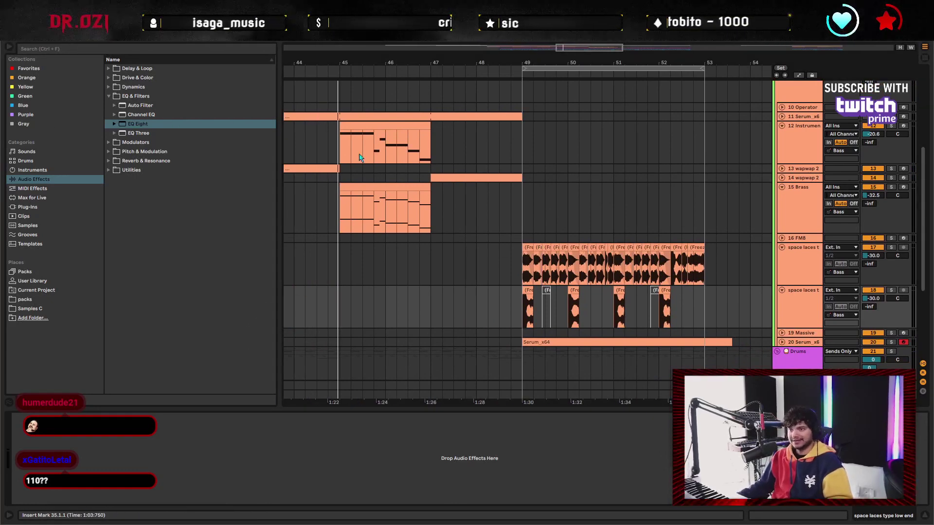
# Inspect the notes of track 12's clip at bar 45, then copy its one-beat slice at 45.2 to bar 49
pyautogui.click(377, 155)
pyautogui.doubleClick(398, 125)
pyautogui.click(655, 404)
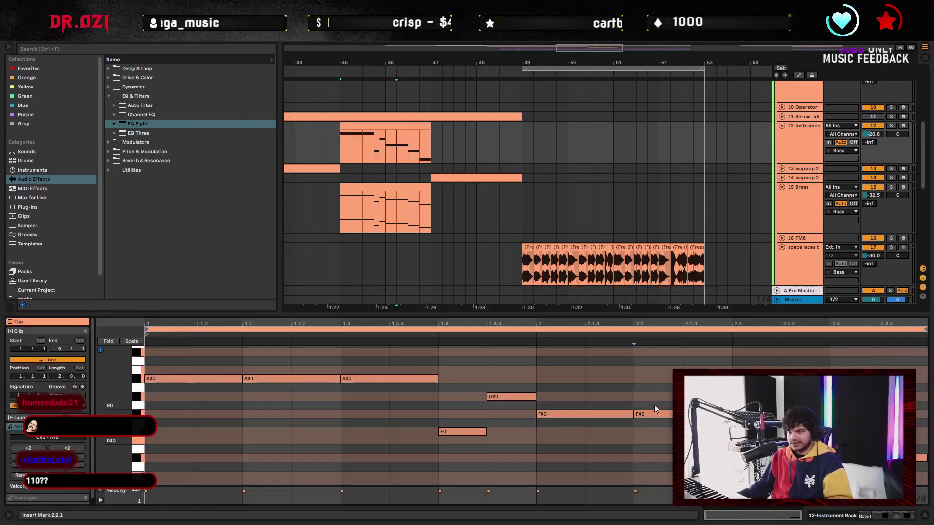
pyautogui.click(926, 513)
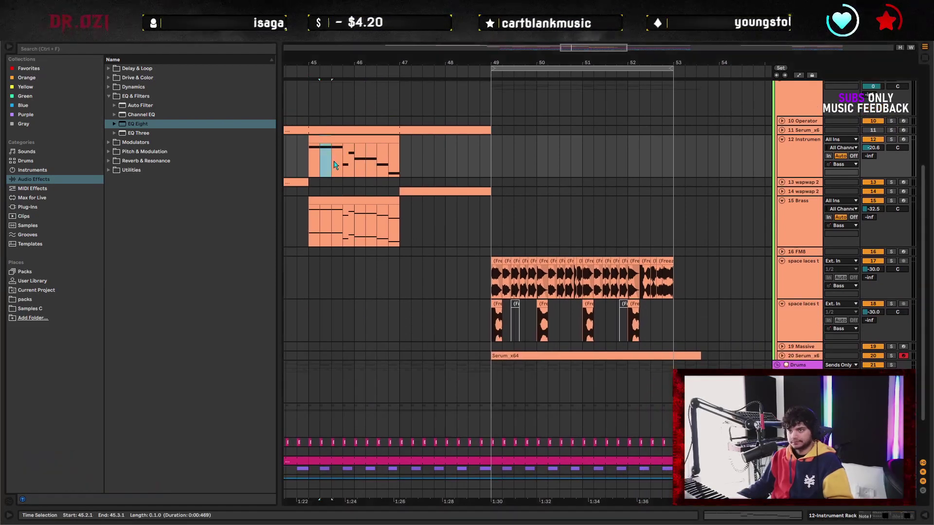
pyautogui.hotkey('ctrl', 'c')
pyautogui.click(493, 165)
pyautogui.hotkey('ctrl', 'v')
# Transpose the pasted track 12 note to D#0 and retune the matching one-beat Brass slice at bar 49 to D#
pyautogui.doubleClick(495, 157)
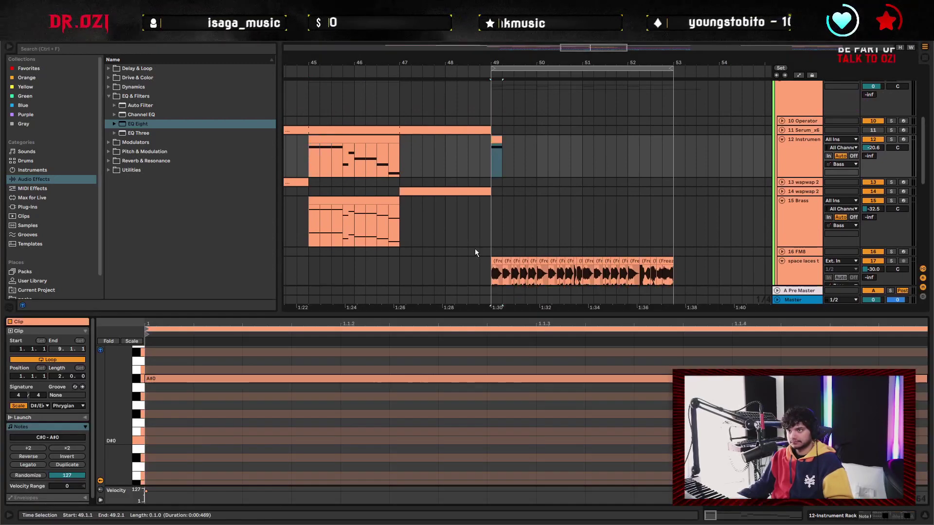
pyautogui.scroll(-3, 183, 372)
pyautogui.moveTo(169, 351); pyautogui.dragTo(179, 411)
pyautogui.click(926, 518)
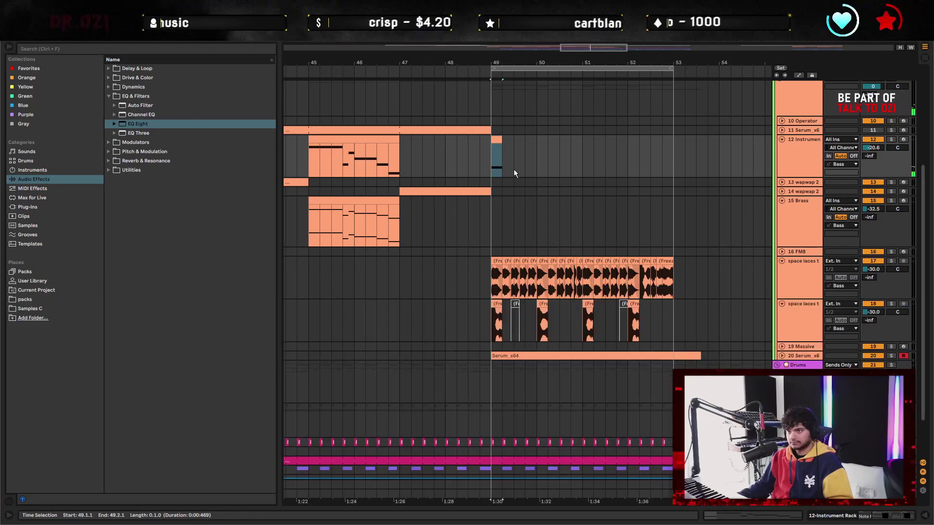
pyautogui.doubleClick(495, 224)
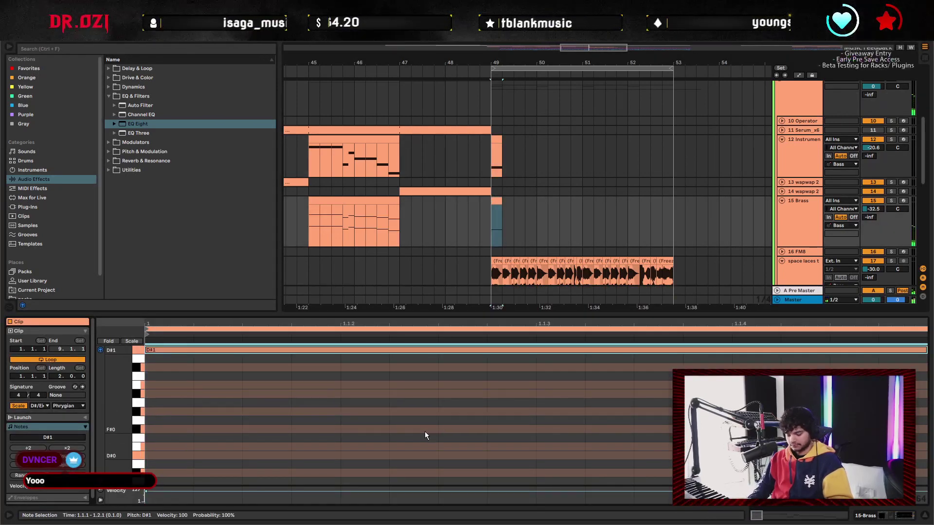
pyautogui.hotkey('shift', 'alt', 'Up')
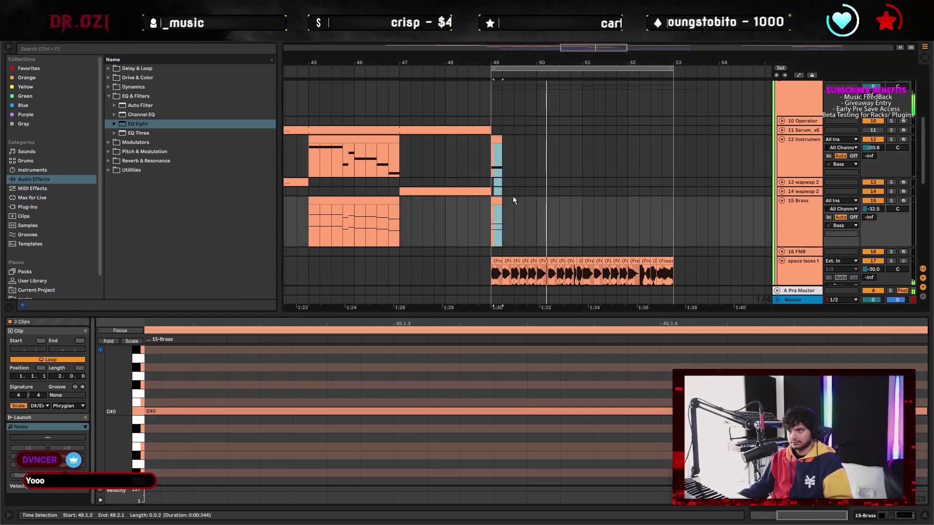
# Copy the one-beat Instrument Rack and Brass slices from bar 49 to bar 51
pyautogui.click(583, 157)
pyautogui.hotkey('ctrl', 'v')
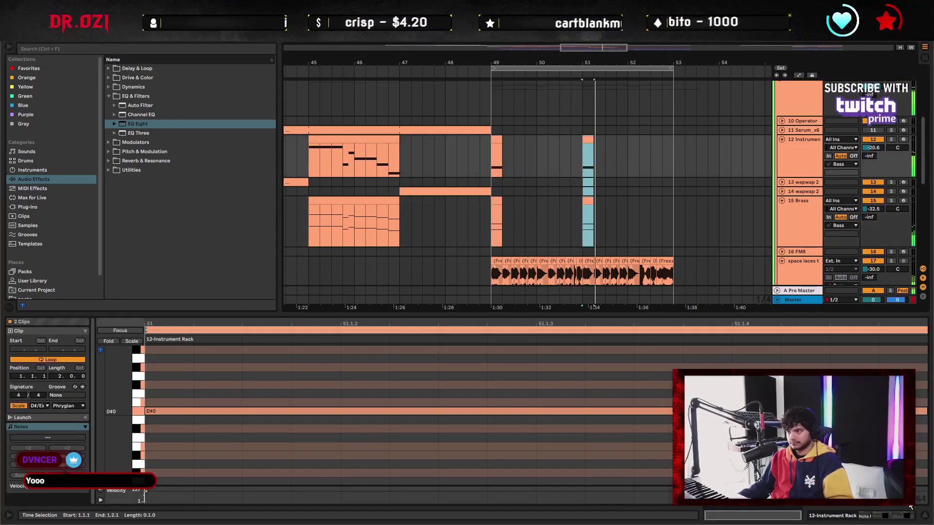
pyautogui.hotkey('ctrl', 'alt', 'l')
pyautogui.scroll(2, 688, 219)
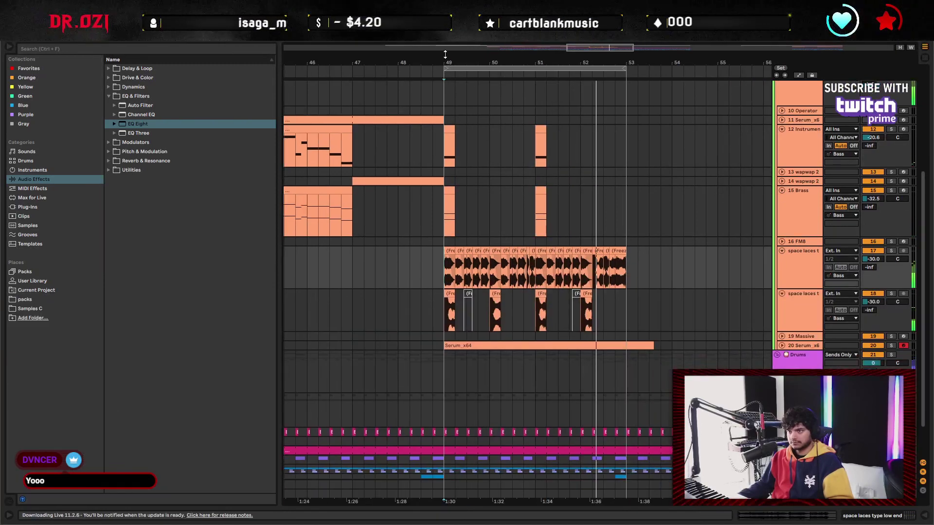
# Delete the first beat of the chopped resampled bass on track 17 at bars 49 and 51
pyautogui.click(441, 240)
pyautogui.click(449, 268)
pyautogui.press('space')
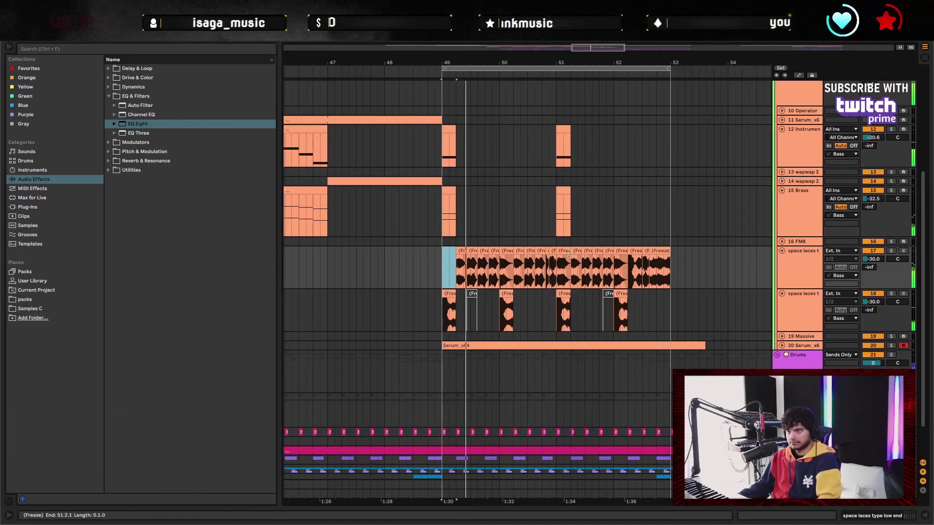
pyautogui.moveTo(450, 270); pyautogui.dragTo(571, 277)
pyautogui.press('Delete')
pyautogui.scroll(-1, 557, 314)
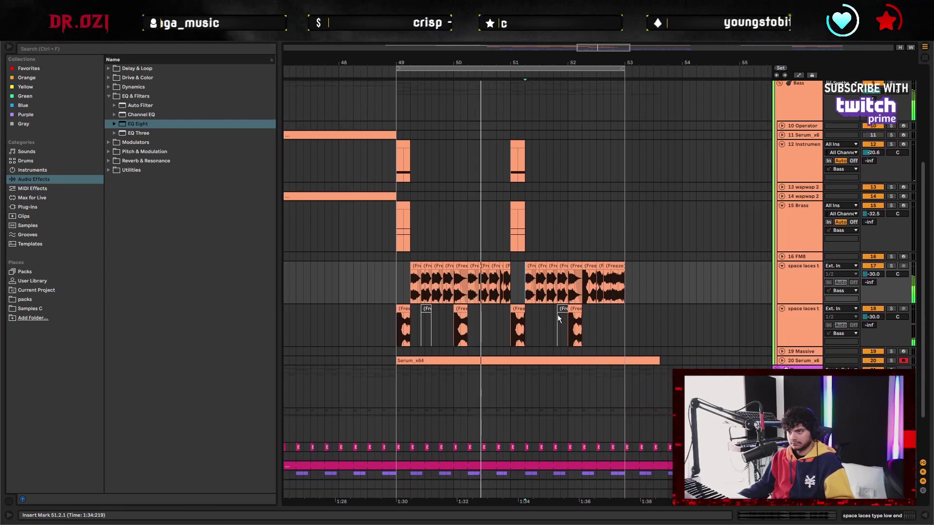
# Play the edited bass section from 49.2, showing track 17's device chain, and listen to how the layers alternate
pyautogui.click(520, 281)
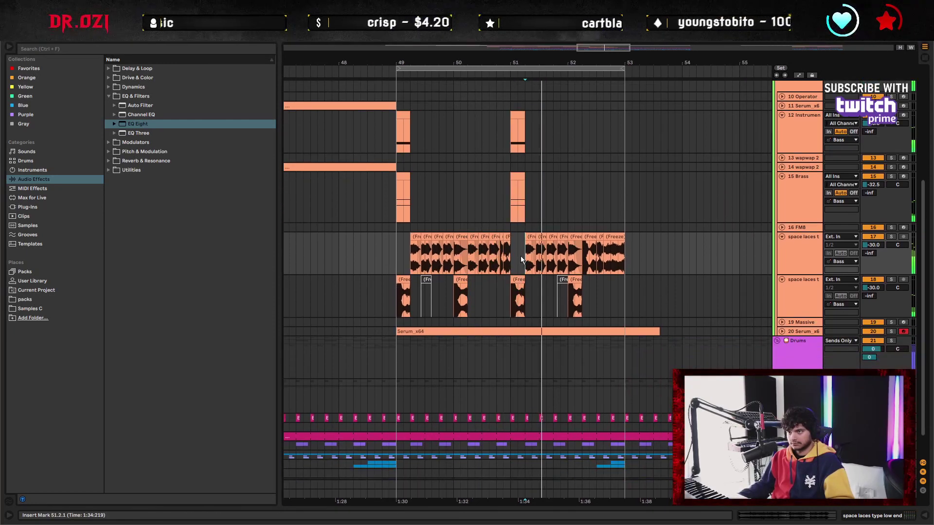
pyautogui.scroll(2, 573, 286)
pyautogui.scroll(-1, 632, 315)
pyautogui.scroll(4, 639, 378)
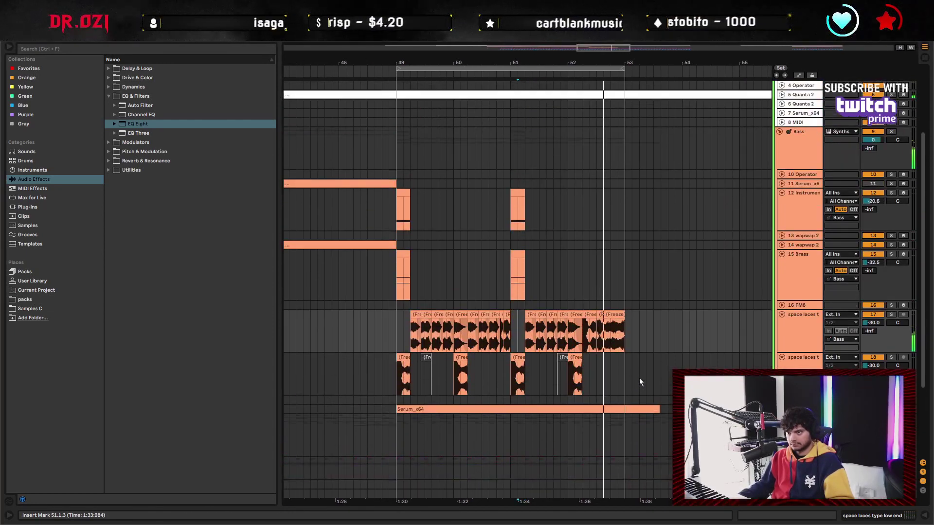
pyautogui.scroll(-3, 644, 358)
pyautogui.click(410, 295)
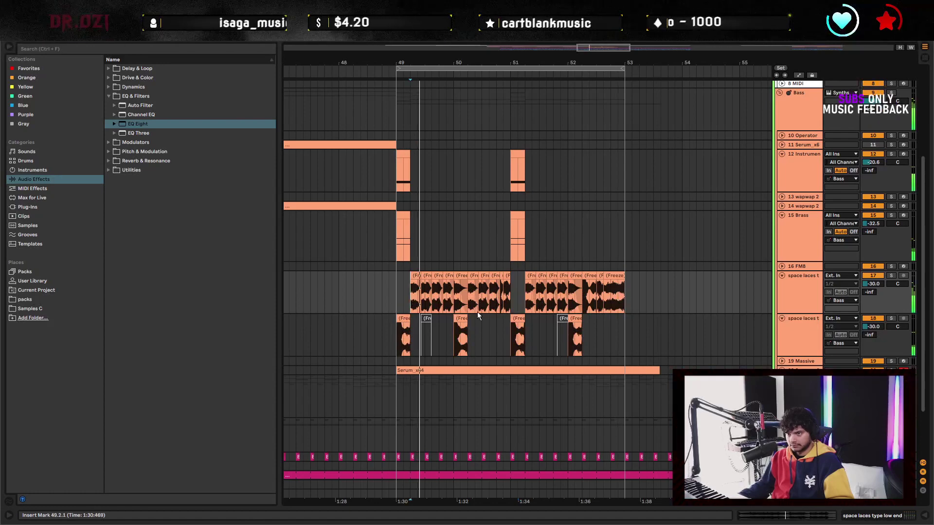
pyautogui.doubleClick(798, 292)
pyautogui.scroll(-2, 546, 268)
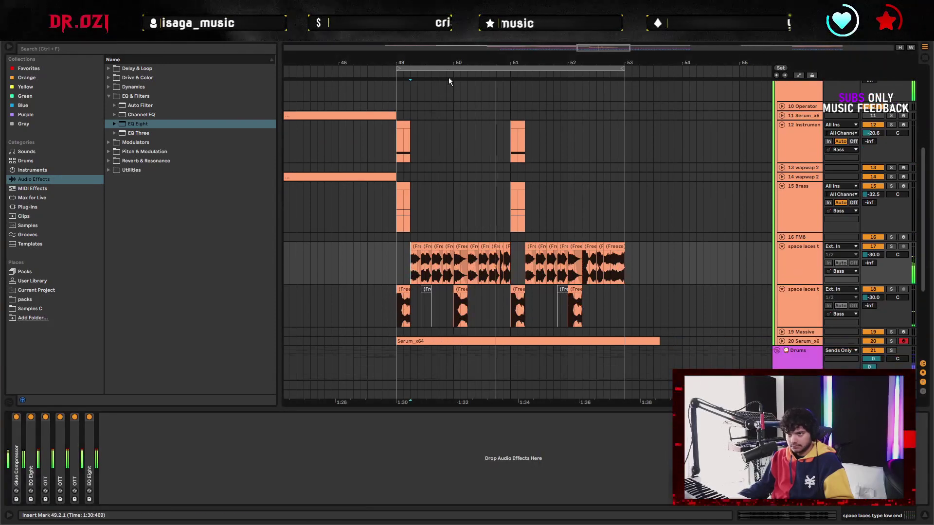
pyautogui.scroll(3, 449, 82)
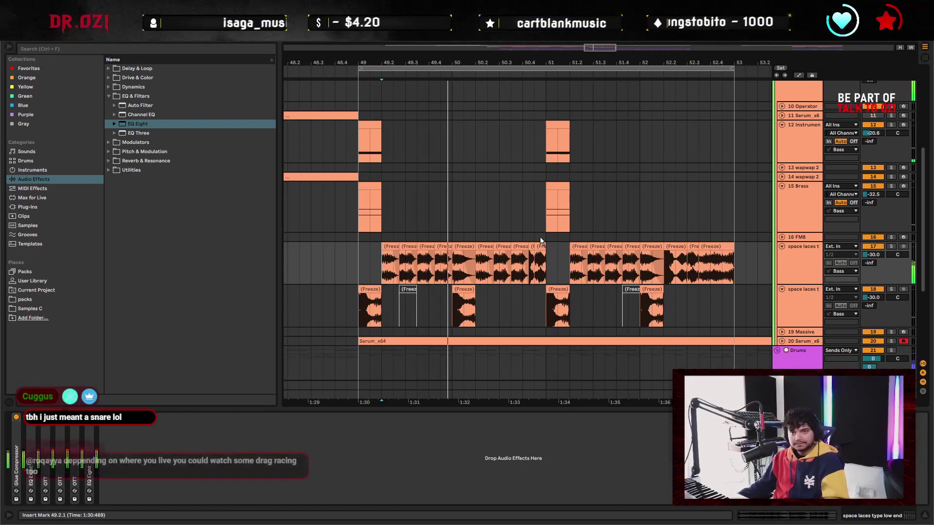
pyautogui.scroll(-2, 539, 235)
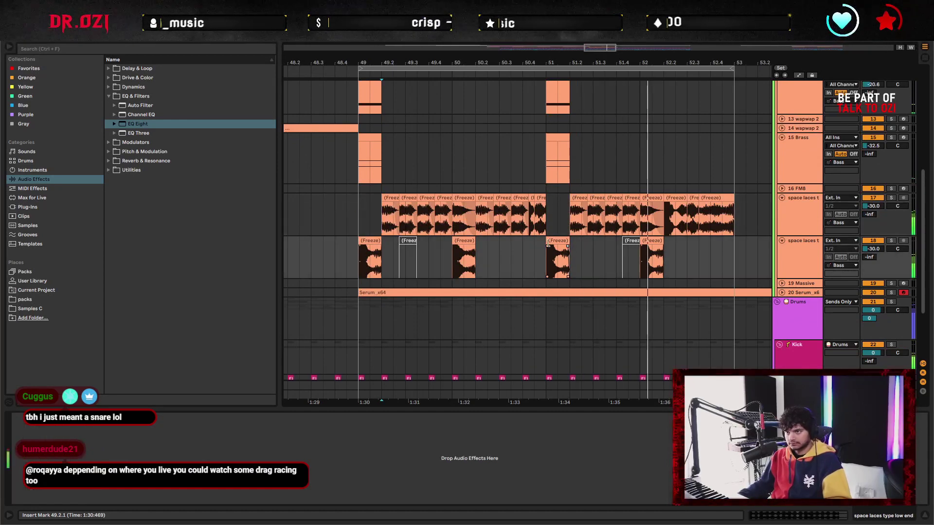
pyautogui.press('+')
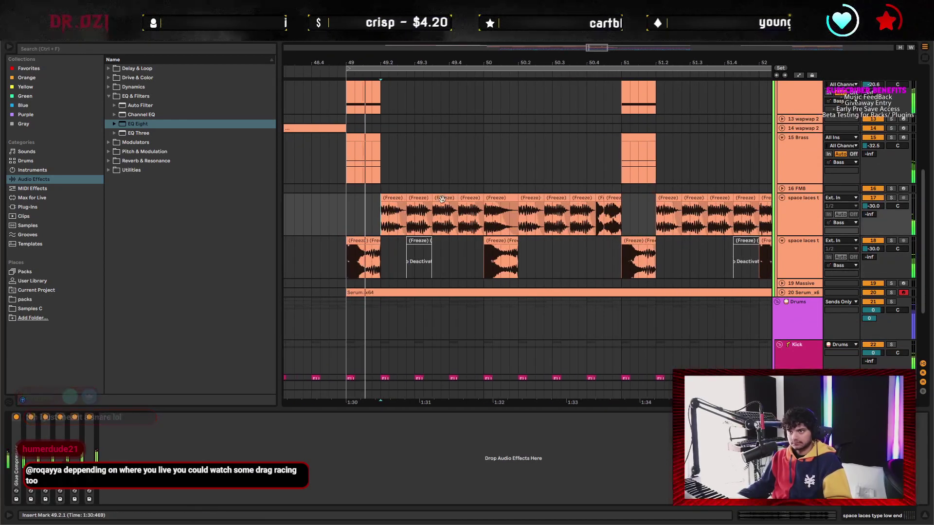
# Solo track 17 and open the resampled bass slice at 49.2.4 for editing
pyautogui.click(424, 214)
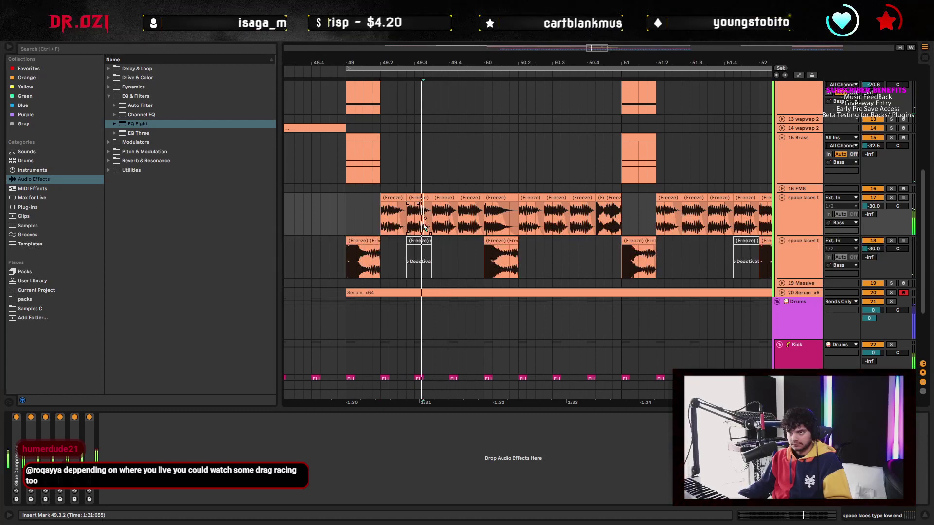
pyautogui.moveTo(422, 209); pyautogui.dragTo(421, 204)
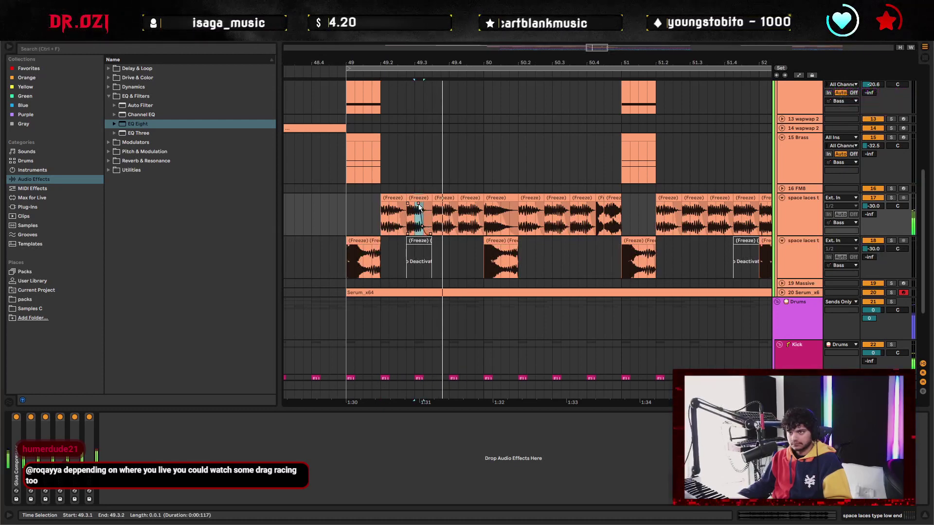
pyautogui.click(444, 200)
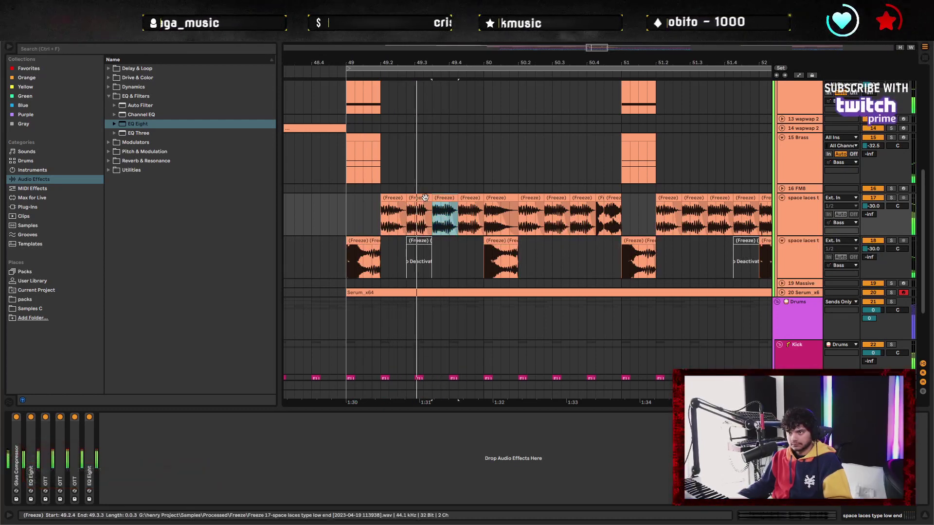
pyautogui.press('space')
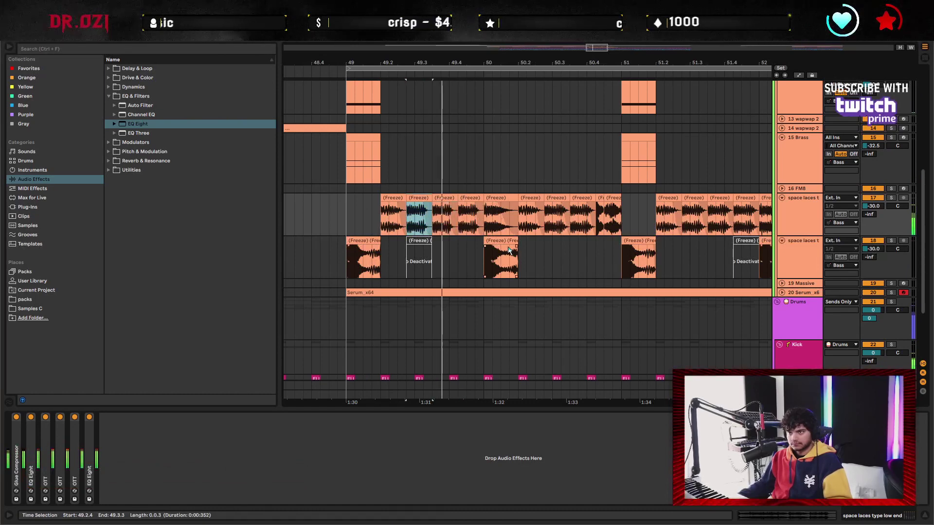
pyautogui.click(892, 198)
pyautogui.doubleClick(422, 208)
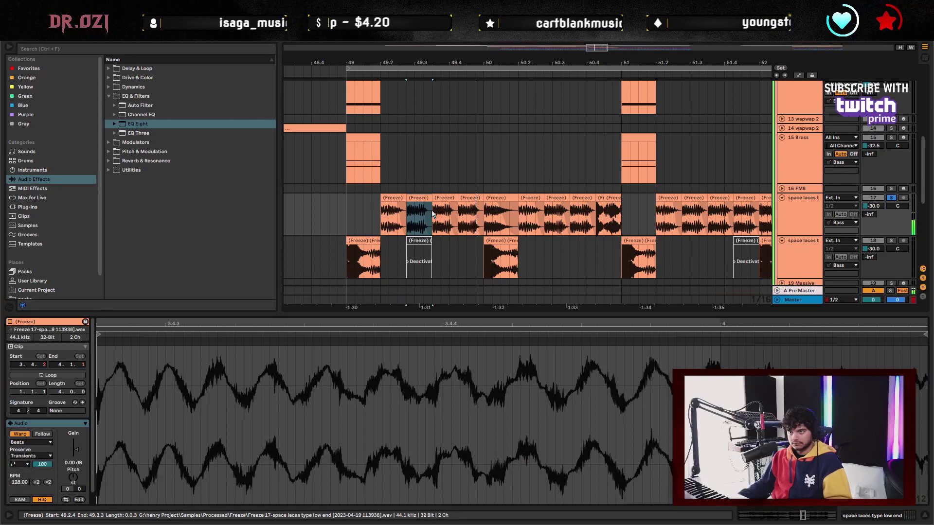
# Turn off warping for the slice and shift its sample region to start at about 0.367 s
pyautogui.doubleClick(452, 332)
pyautogui.moveTo(632, 336); pyautogui.dragTo(563, 350)
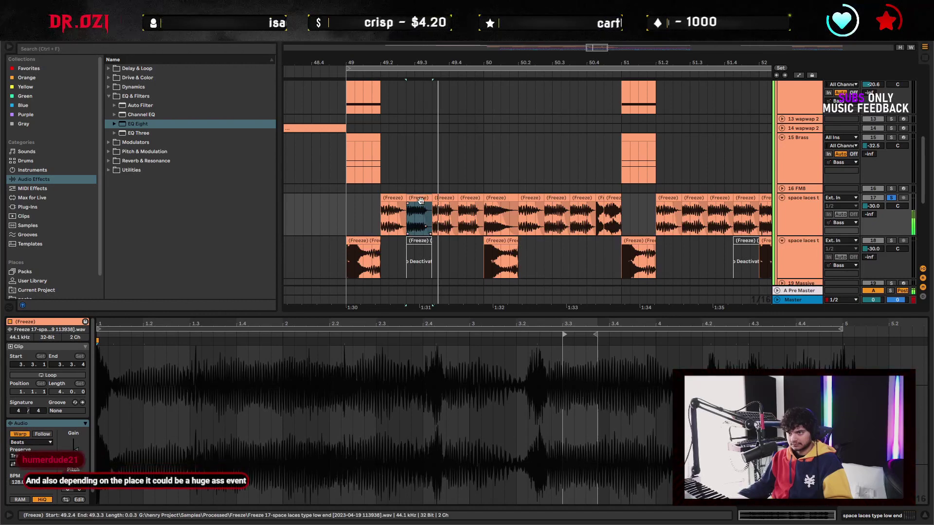
pyautogui.moveTo(563, 334); pyautogui.dragTo(576, 334)
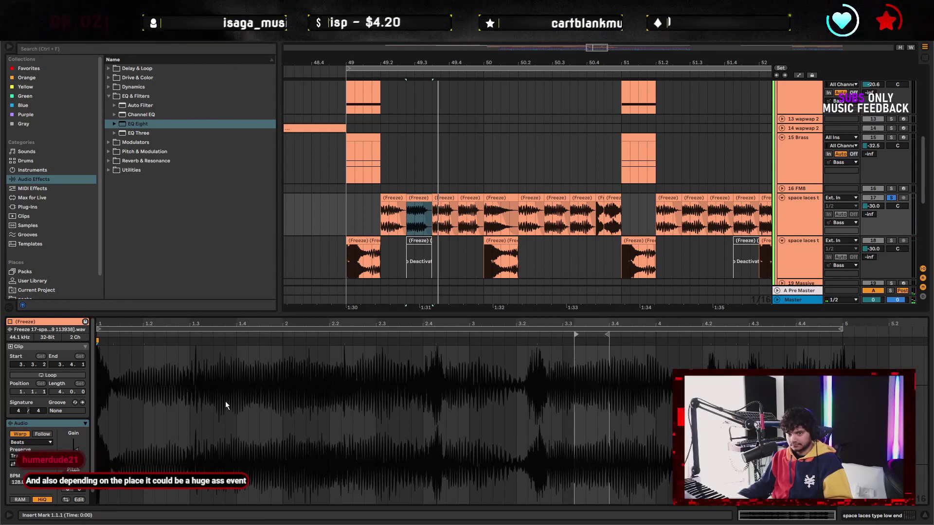
pyautogui.click(28, 435)
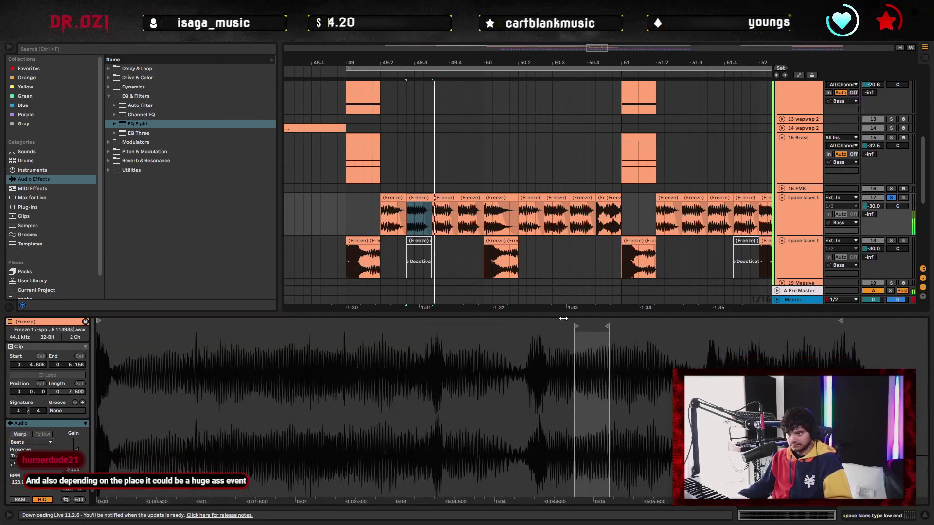
pyautogui.moveTo(578, 331); pyautogui.dragTo(133, 351)
# Copy the edited slice over the next one at 49.3.3 and replay the section with track 17 unsoloed
pyautogui.click(444, 197)
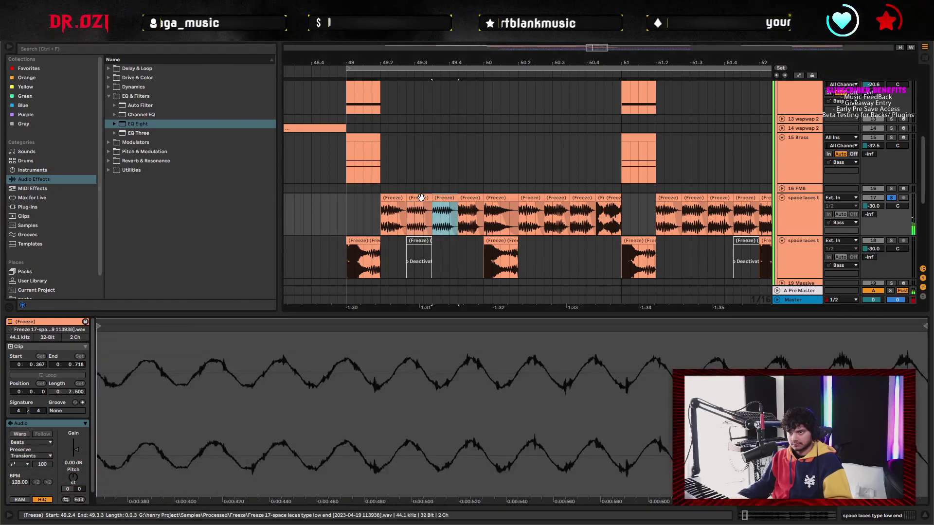
pyautogui.click(446, 214)
pyautogui.click(329, 222)
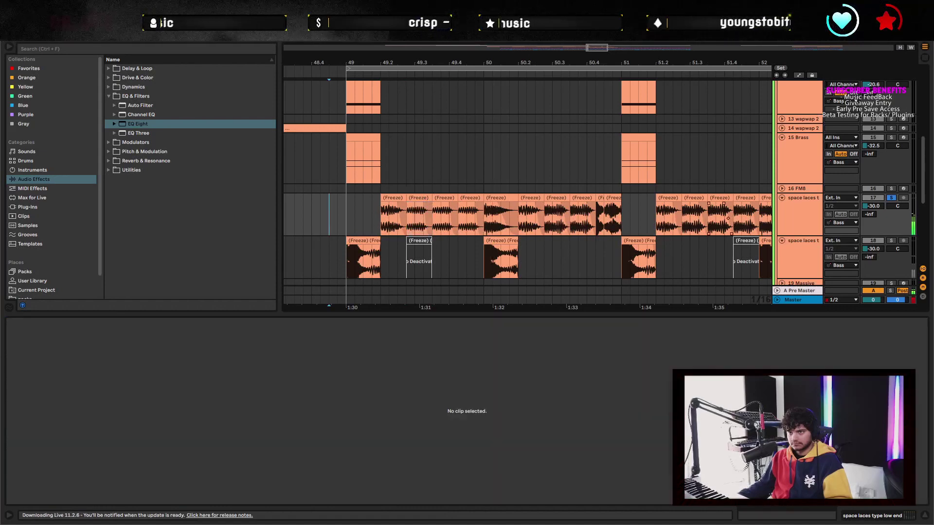
pyautogui.click(892, 198)
pyautogui.press('space')
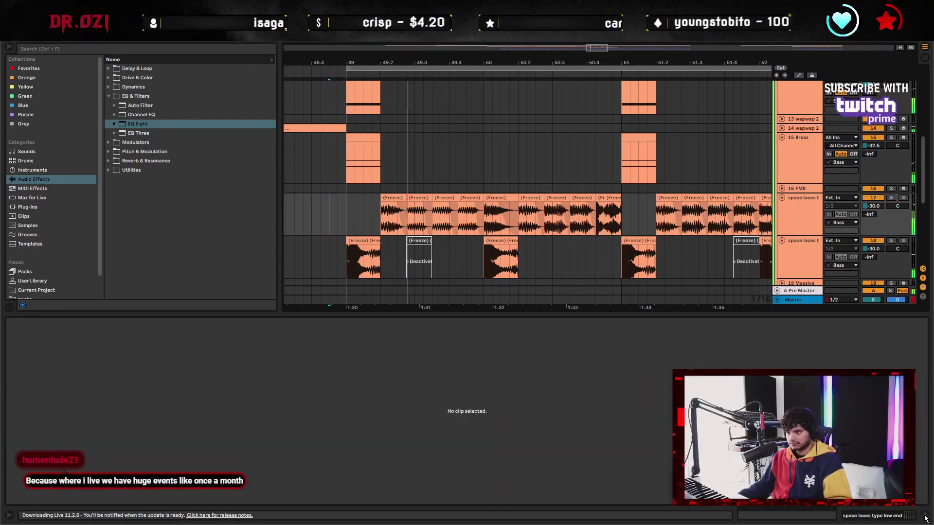
# Hide the clip details and replay the bass section from 49.1.1
pyautogui.click(925, 519)
pyautogui.scroll(4, 578, 313)
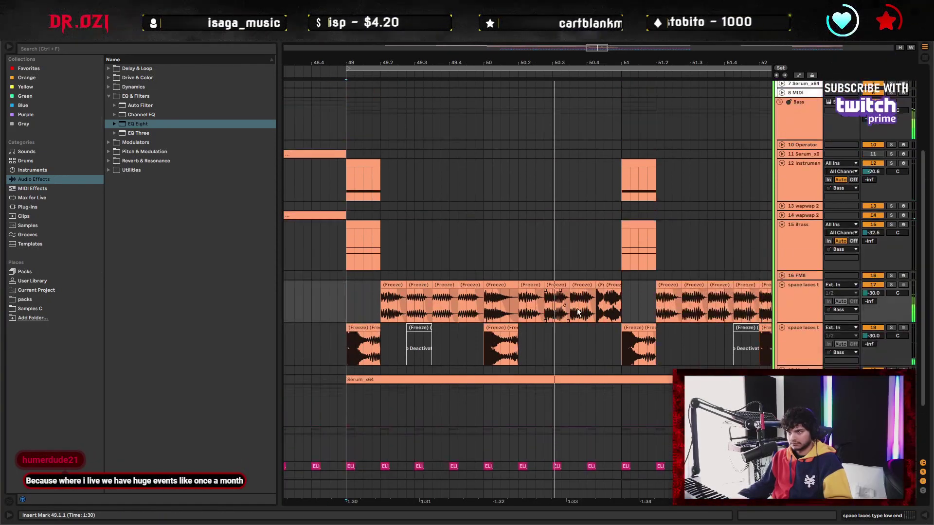
pyautogui.click(615, 296)
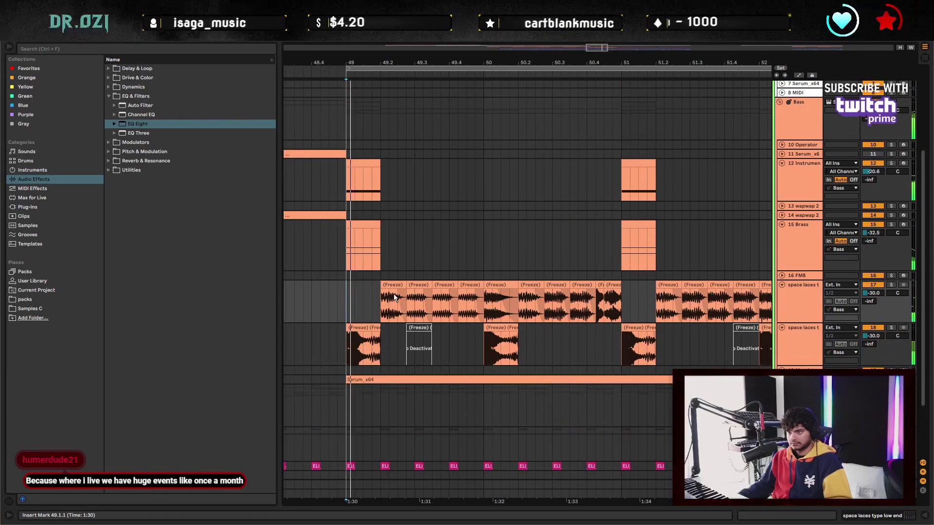
pyautogui.click(615, 295)
# Copy track 17's edited bass slices between 49.2.1 and 50.1.1 over the matching slices from 51.2.1 to 52.1.1
pyautogui.hscroll(3, 646, 311)
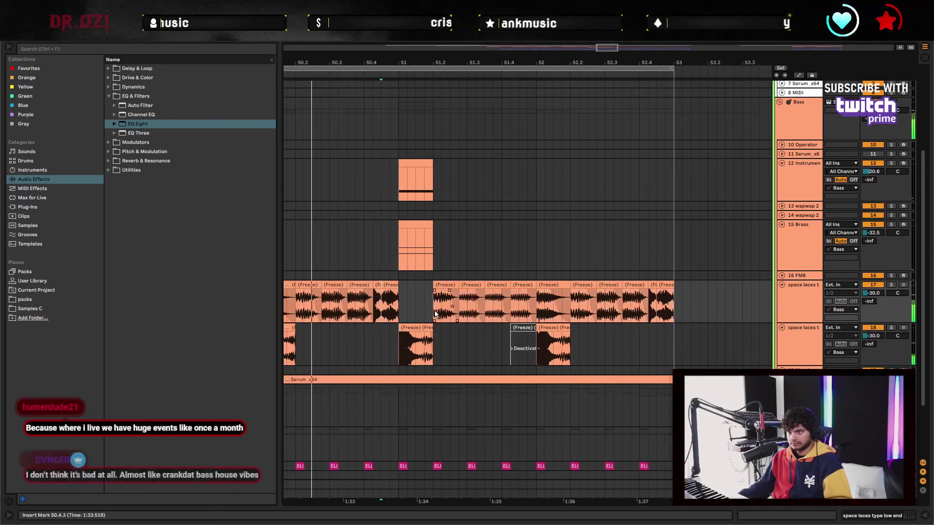
pyautogui.moveTo(435, 314); pyautogui.dragTo(470, 302)
pyautogui.hscroll(2, 496, 286)
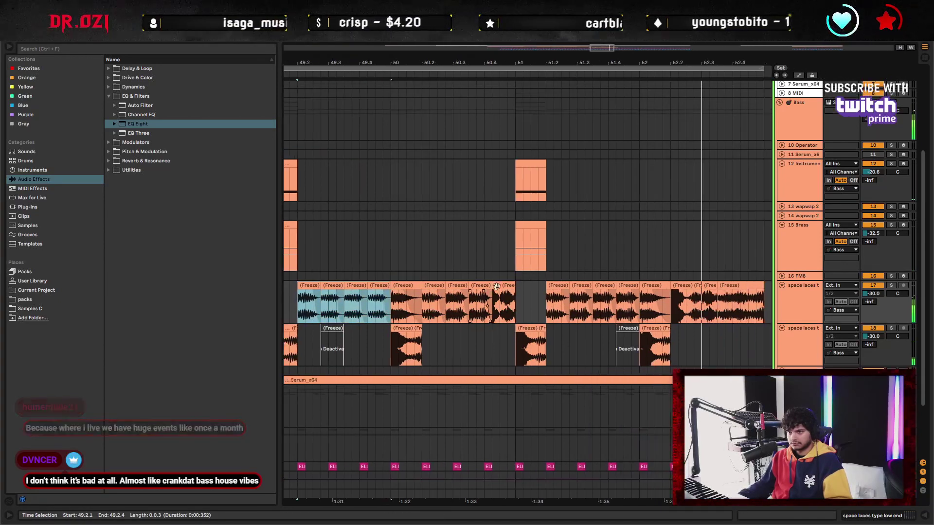
pyautogui.moveTo(553, 302); pyautogui.dragTo(645, 301)
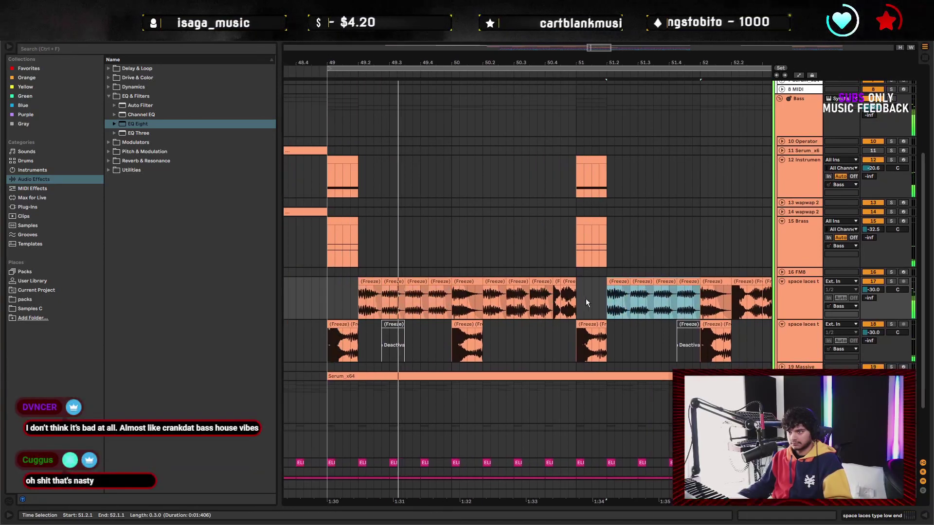
# Show track 17's device chain and add a Utility effect from the Utilities folder to it
pyautogui.click(585, 300)
pyautogui.hscroll(2, 585, 306)
pyautogui.scroll(-1, 585, 306)
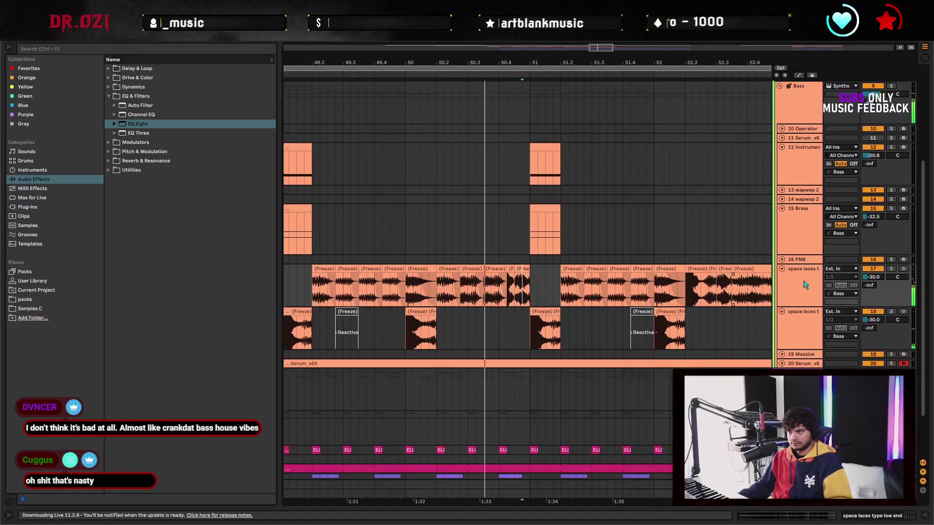
pyautogui.doubleClick(806, 285)
pyautogui.click(109, 96)
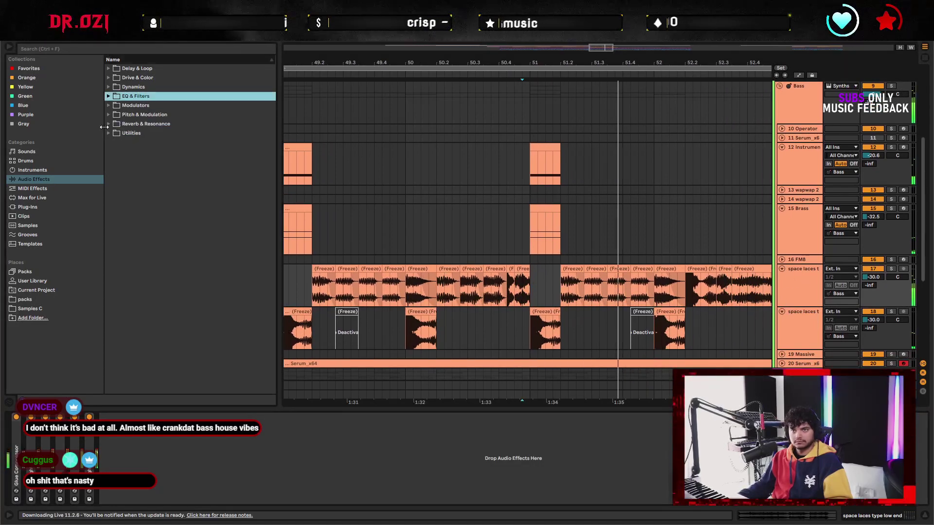
pyautogui.click(109, 133)
pyautogui.moveTo(136, 207); pyautogui.dragTo(156, 460)
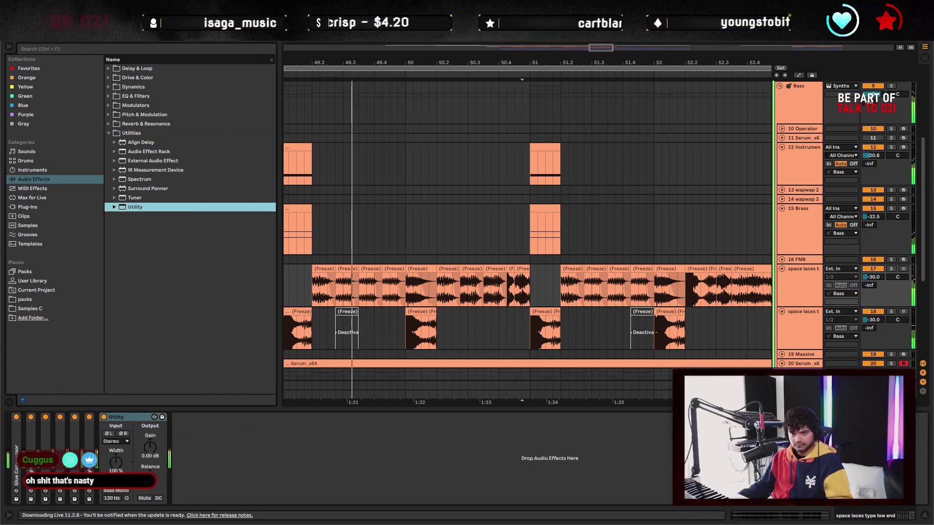
# Turn on Bass Mono at 120 Hz in the Utility and collapse the device at the start of track 17's chain
pyautogui.click(112, 491)
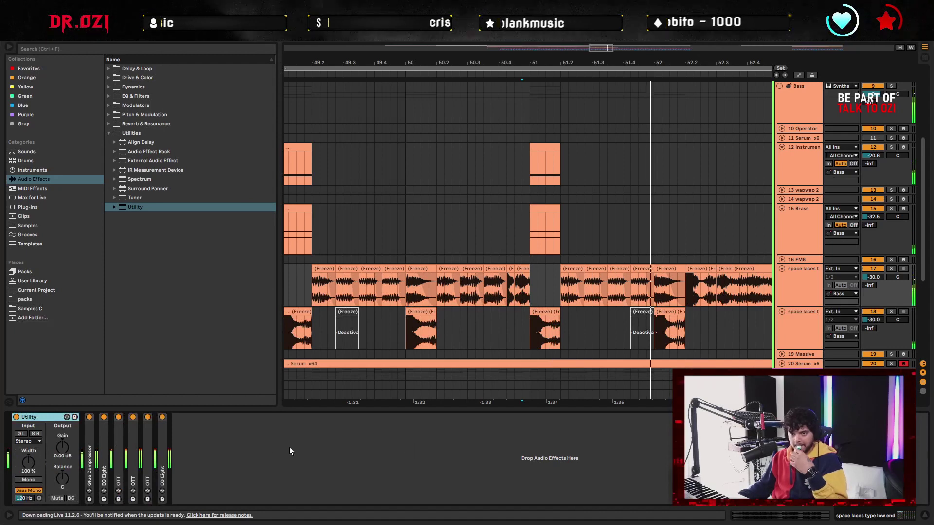
pyautogui.click(305, 289)
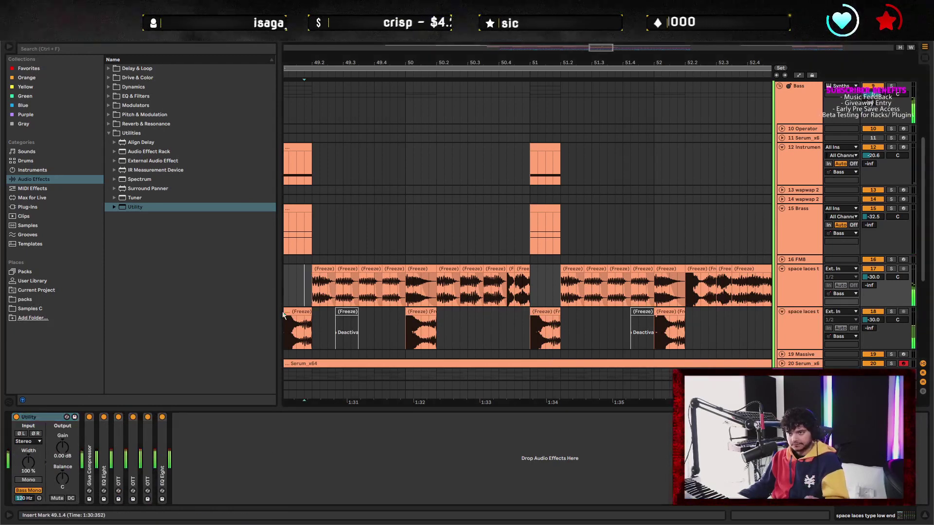
pyautogui.doubleClick(51, 416)
# Play the arrangement from 45.4.1 to hear the transition into the new bass section at bar 49
pyautogui.press('-')
pyautogui.press('-')
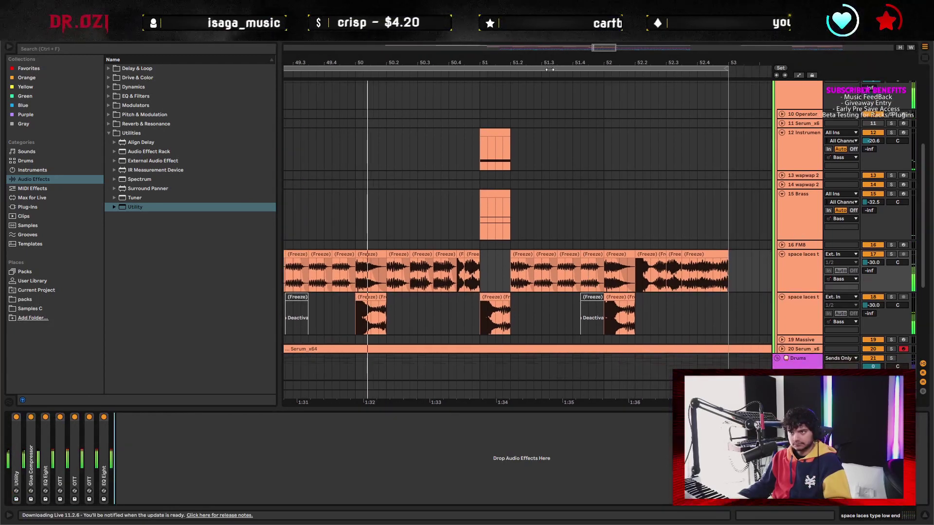
pyautogui.hscroll(-5, 528, 279)
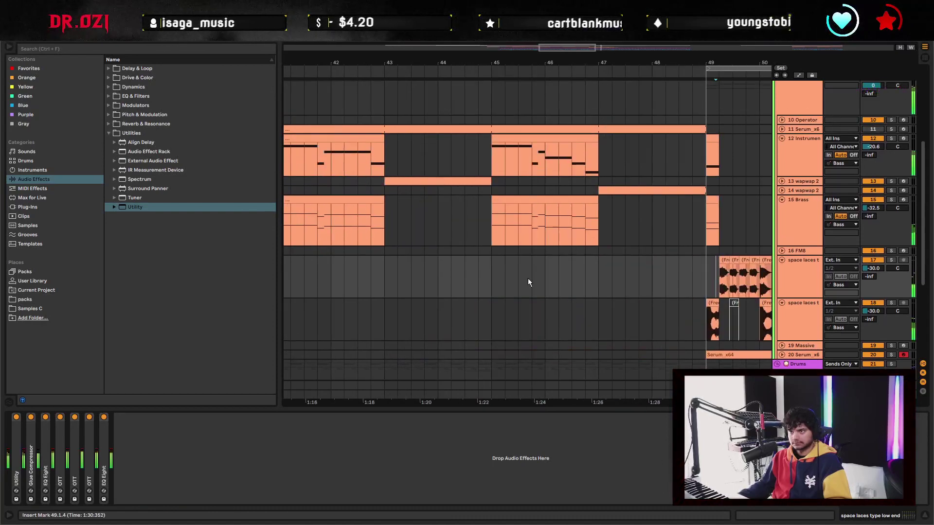
pyautogui.click(527, 279)
pyautogui.hscroll(3, 440, 280)
pyautogui.scroll(5, 588, 260)
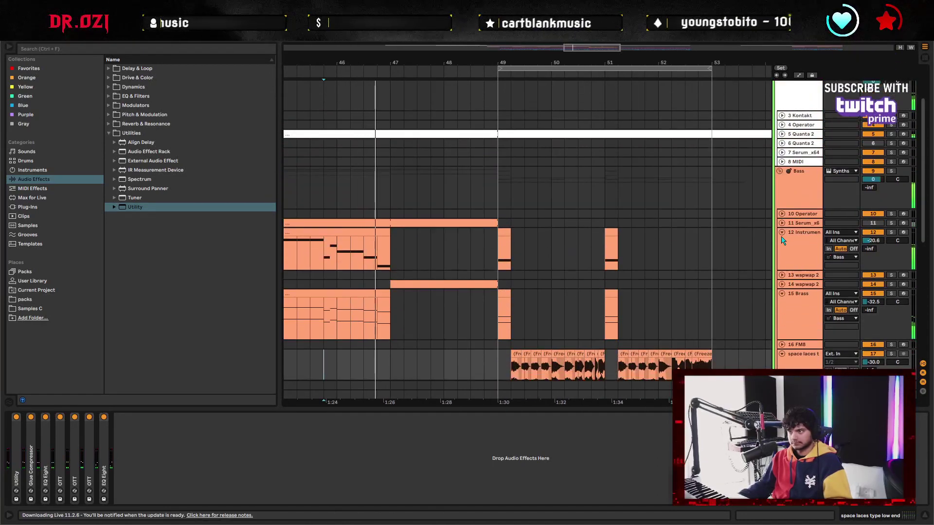
# Fold the Bass group's tracks to compact height and duplicate the group's bars 49 to 53 at bar 53
pyautogui.click(783, 241)
pyautogui.hotkey('alt', 'u')
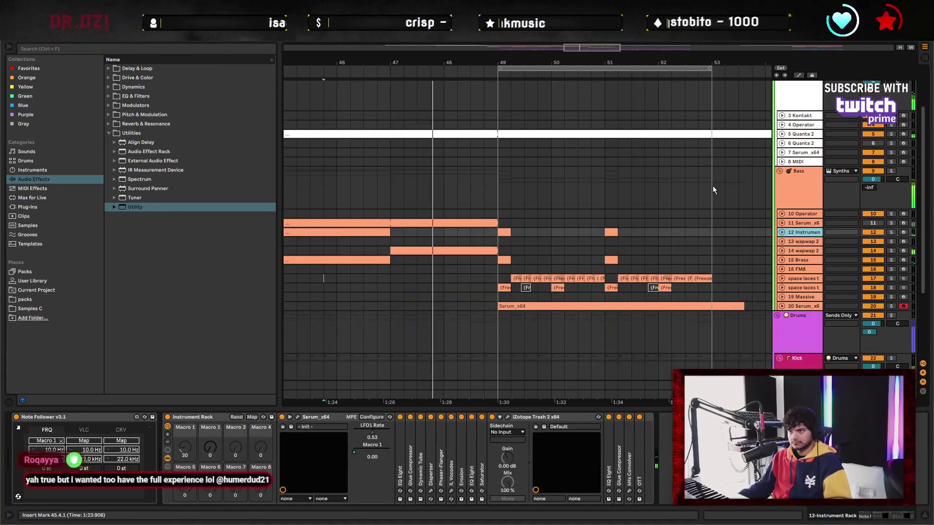
pyautogui.moveTo(714, 190); pyautogui.dragTo(500, 190)
pyautogui.hotkey('ctrl', 'd')
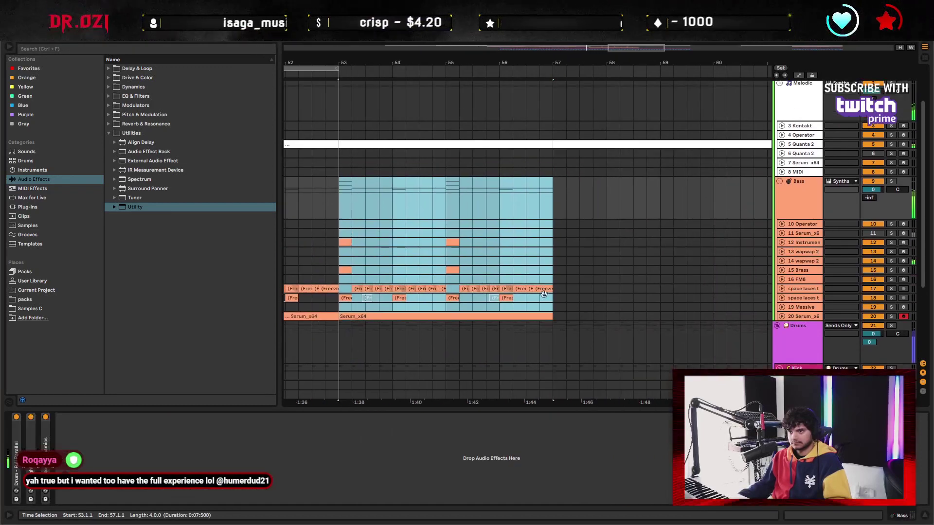
# Unfold track 20 and delete its Serum_x64 clips from bar 49 to bar 57
pyautogui.scroll(-3, 543, 294)
pyautogui.hscroll(-3, 544, 294)
pyautogui.click(785, 254)
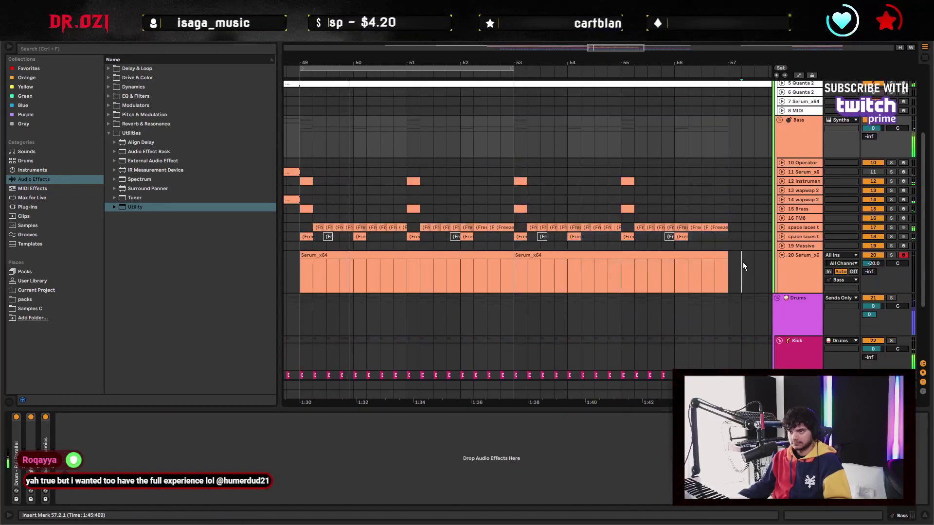
pyautogui.moveTo(743, 261); pyautogui.dragTo(312, 283)
pyautogui.click(492, 265)
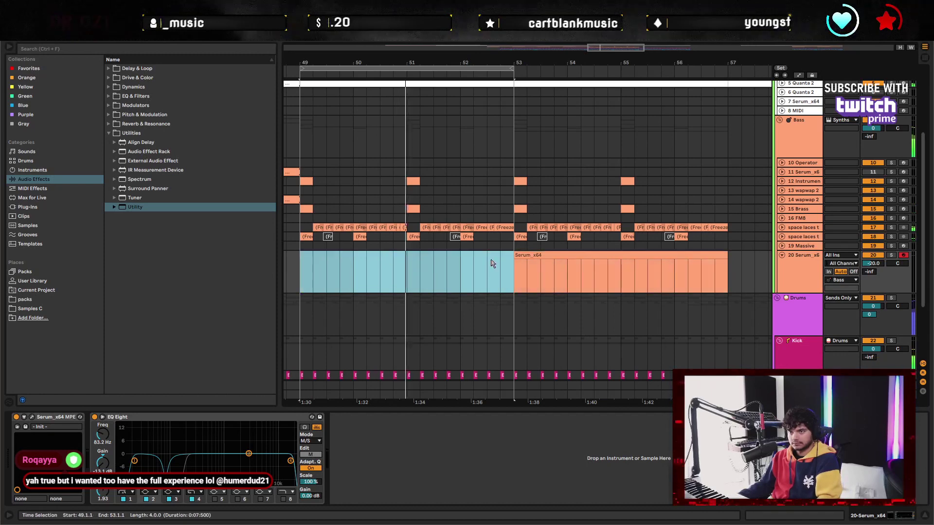
pyautogui.press('Delete')
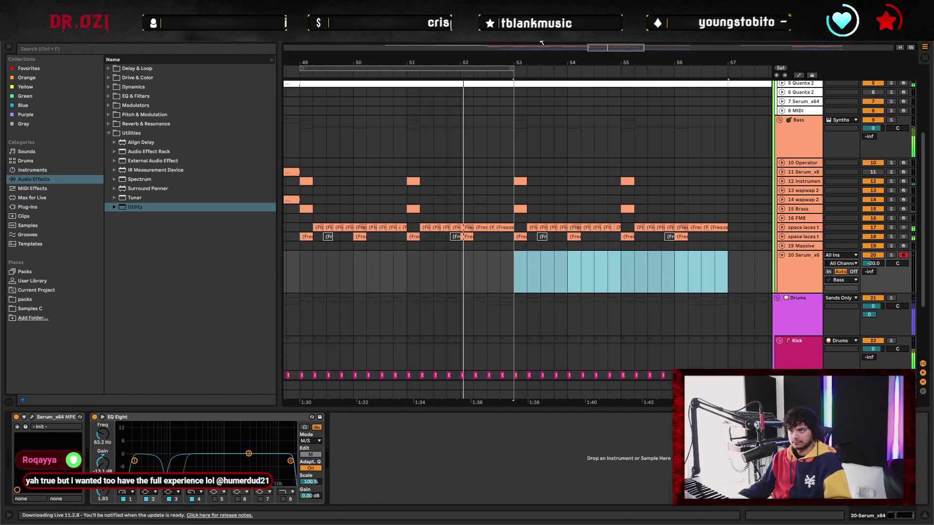
pyautogui.press('-')
pyautogui.press('+')
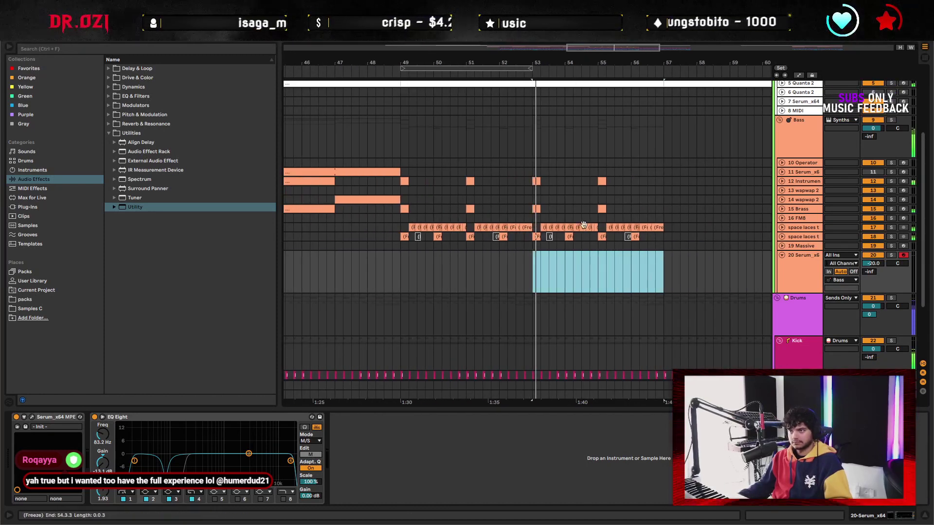
pyautogui.click(529, 275)
pyautogui.scroll(2, 633, 243)
# Duplicate the Bass group's section from bars 49 to 57 so the pattern continues up to bar 65
pyautogui.click(633, 182)
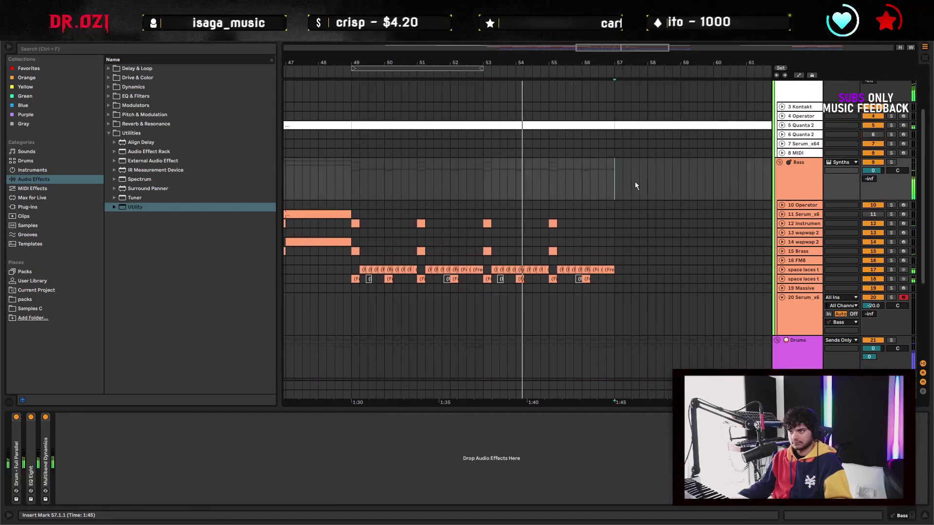
pyautogui.moveTo(569, 64); pyautogui.dragTo(568, 39)
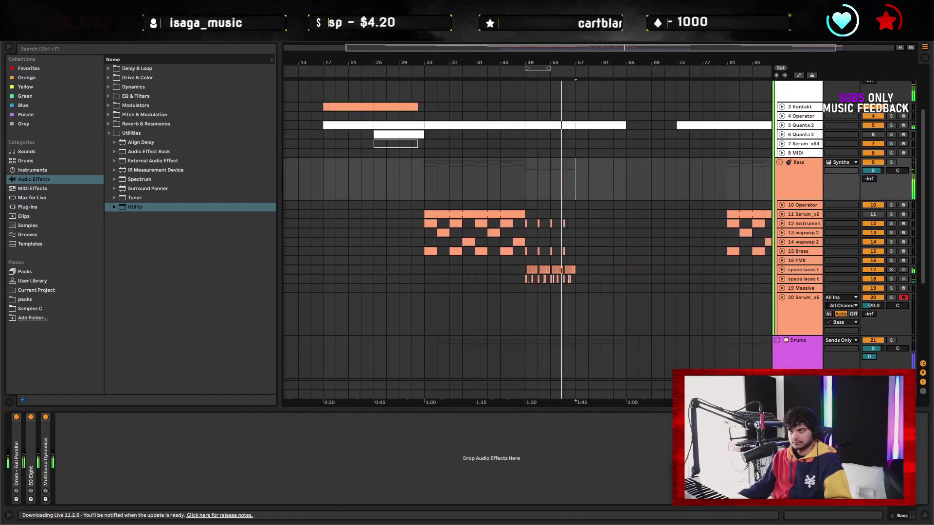
pyautogui.keyDown('shift'); pyautogui.click(401, 171); pyautogui.keyUp('shift')
pyautogui.hotkey('ctrl', 'd')
pyautogui.click(402, 177)
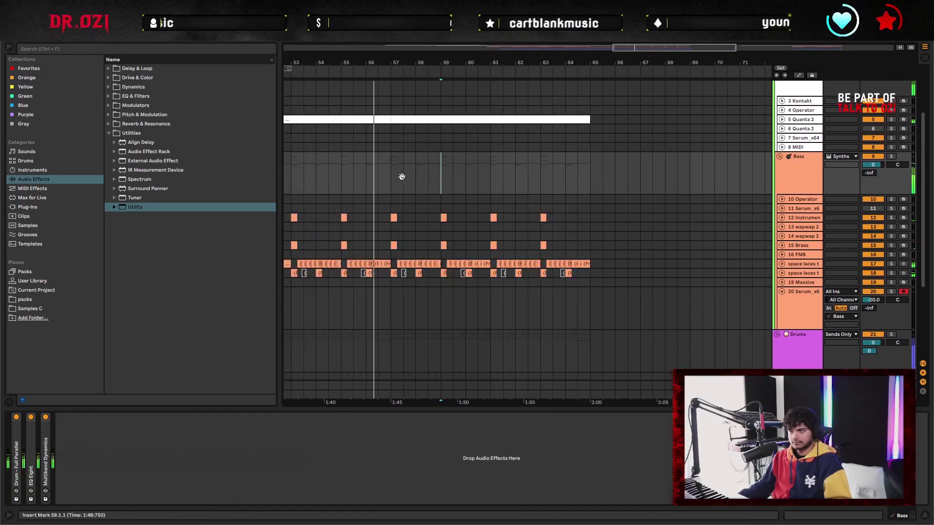
pyautogui.press('-')
pyautogui.press('-')
pyautogui.scroll(2, 681, 212)
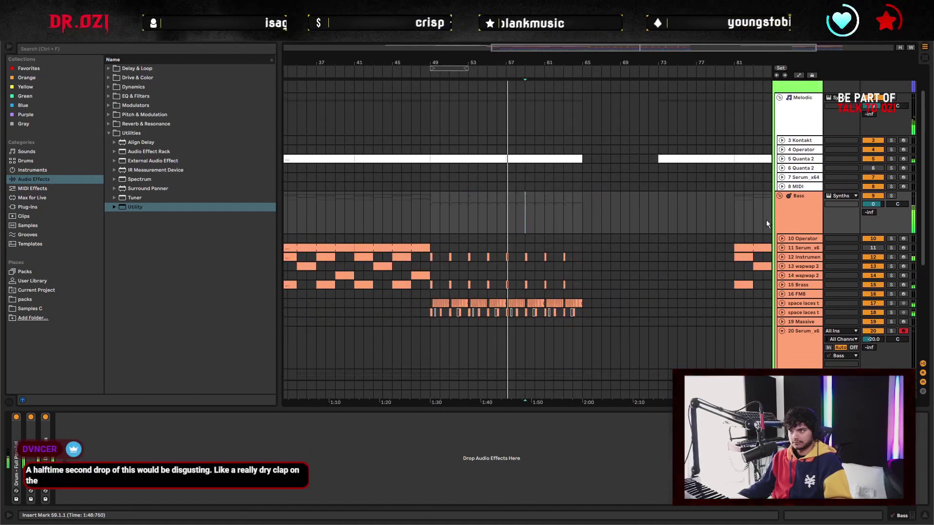
# Fold the Bass group and insert eight bars of empty time at 65.1.1, shifting the following sections back
pyautogui.click(779, 196)
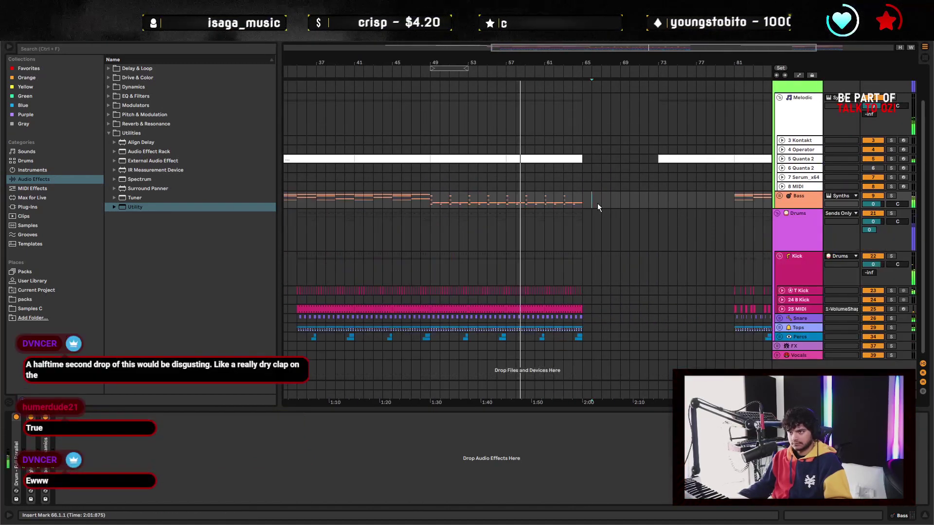
pyautogui.press('Left')
pyautogui.scroll(2, 655, 233)
pyautogui.hscroll(3, 655, 232)
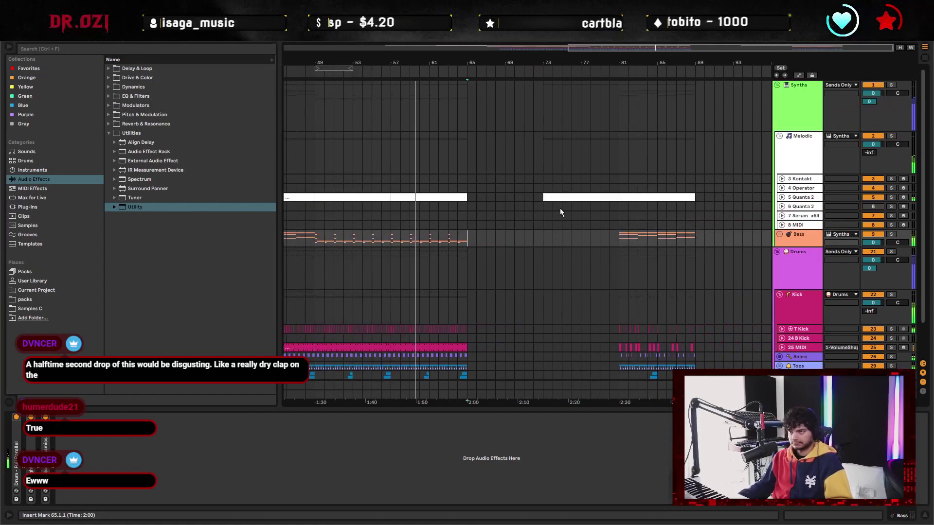
pyautogui.moveTo(542, 105); pyautogui.dragTo(468, 243)
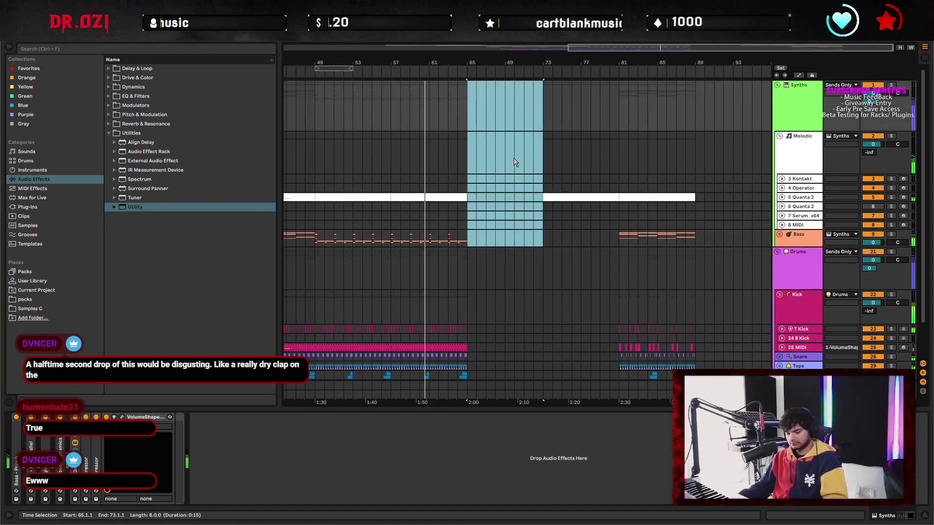
pyautogui.hscroll(-10, 500, 282)
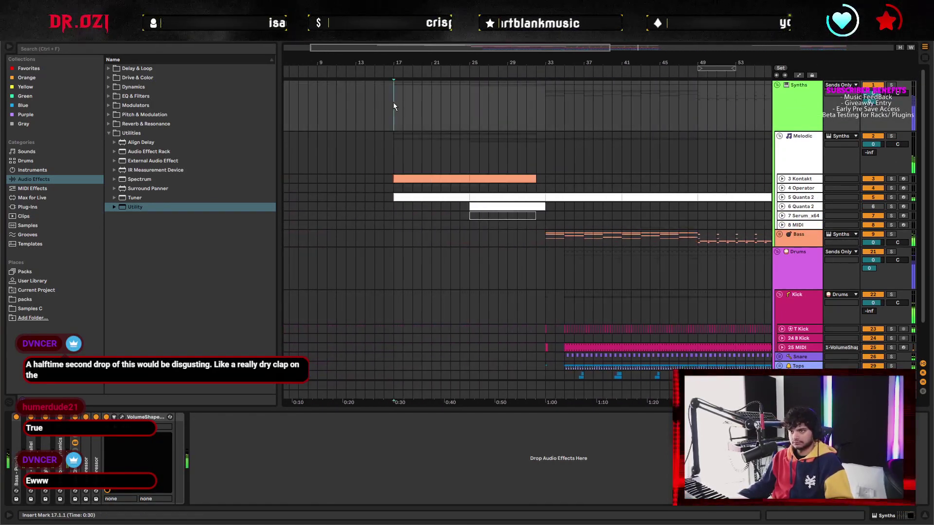
pyautogui.moveTo(393, 105); pyautogui.dragTo(441, 238)
pyautogui.click(646, 137)
pyautogui.hscroll(8, 617, 161)
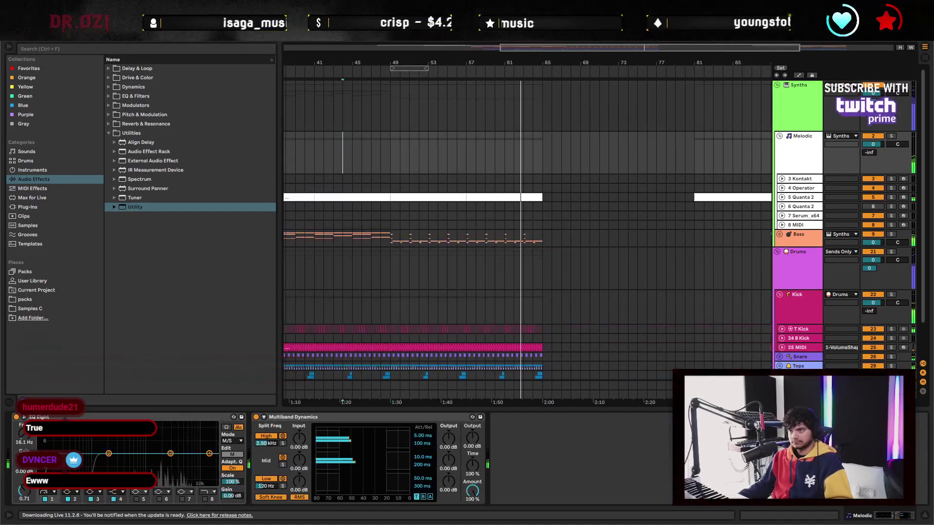
pyautogui.press('-')
# Play the drop from 33.1.1 and look over the arrangement through the extended bass section and the gap after bar 65
pyautogui.click(500, 239)
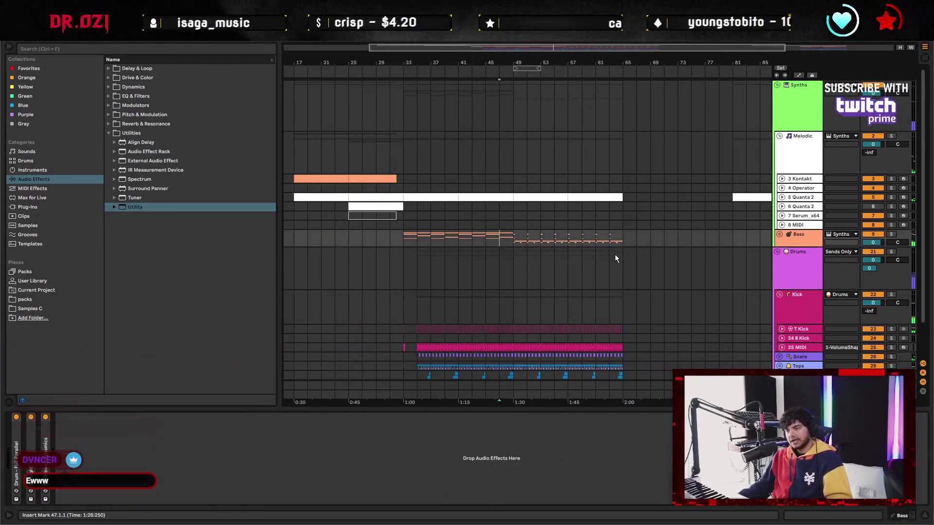
pyautogui.click(402, 241)
pyautogui.press('space')
pyautogui.press('+')
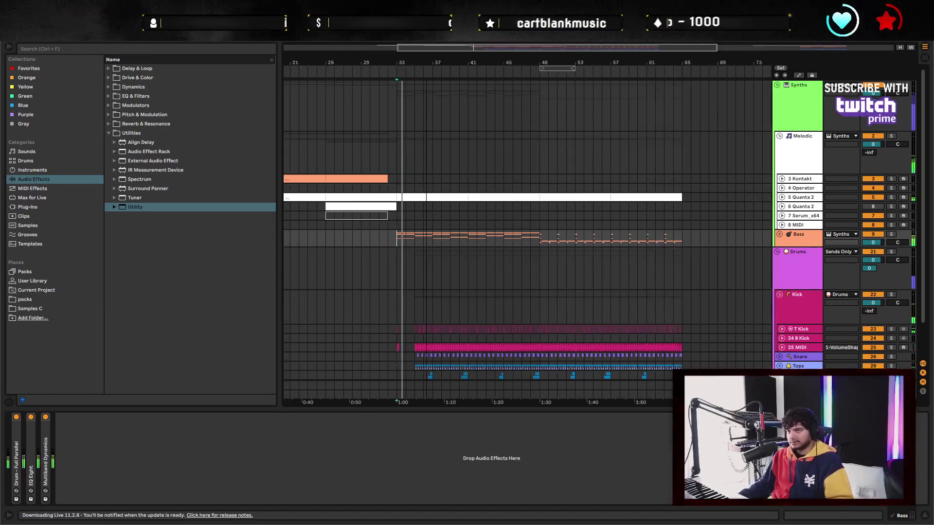
pyautogui.press('+')
pyautogui.scroll(-3, 558, 217)
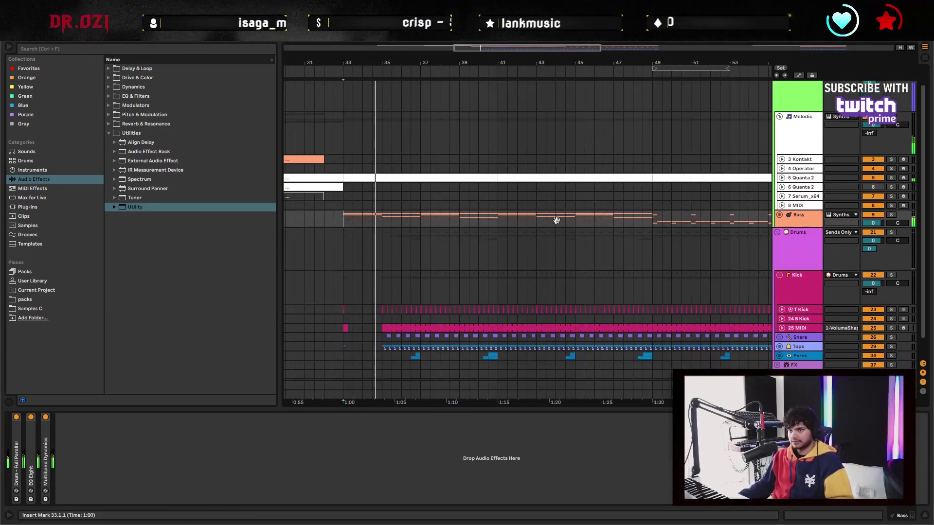
pyautogui.hscroll(-2, 474, 232)
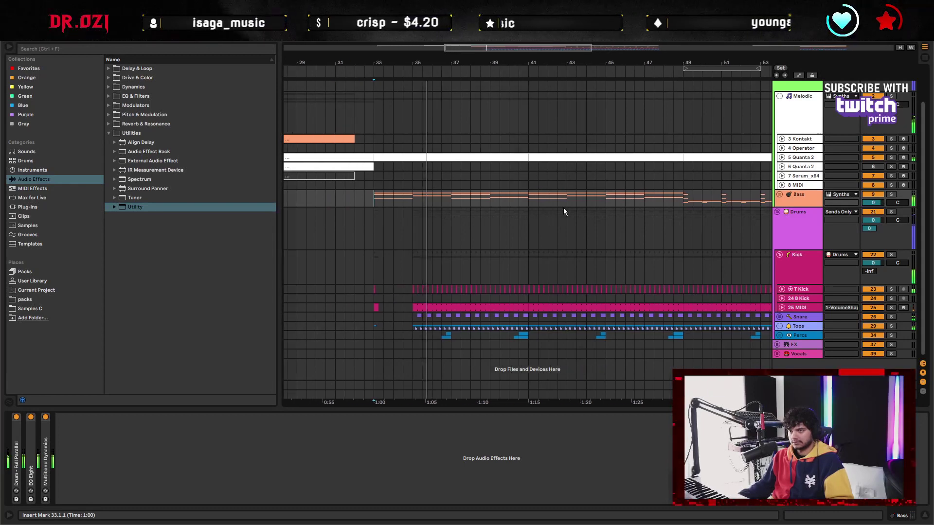
pyautogui.hscroll(2, 565, 253)
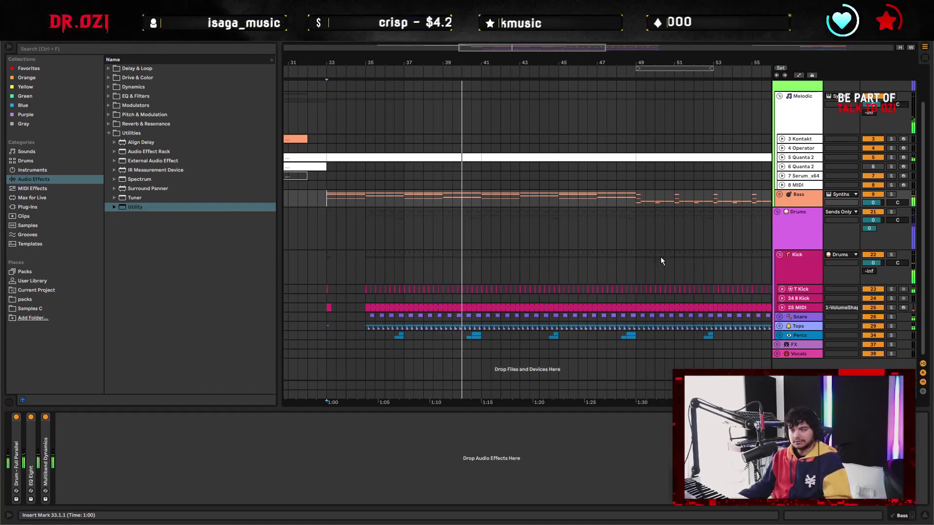
pyautogui.hscroll(5, 633, 260)
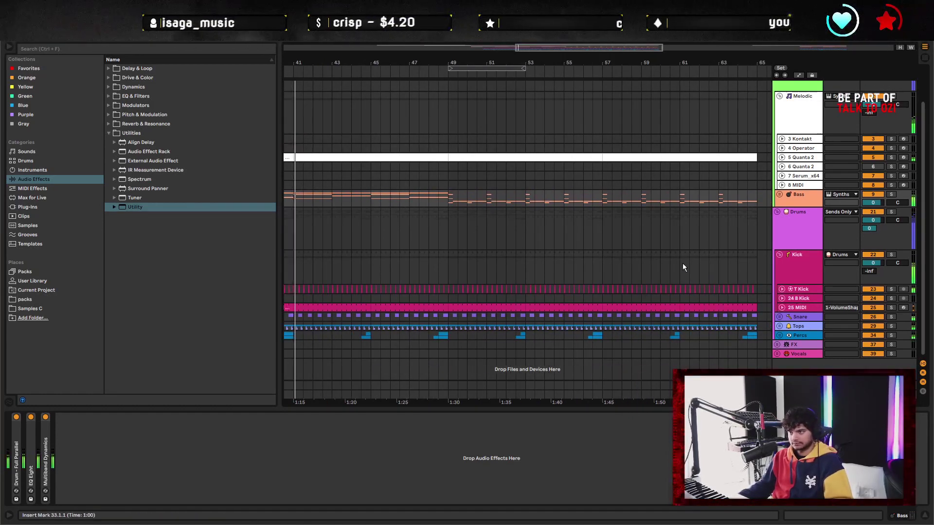
pyautogui.hscroll(6, 683, 267)
pyautogui.hscroll(3, 681, 243)
pyautogui.scroll(-3, 719, 230)
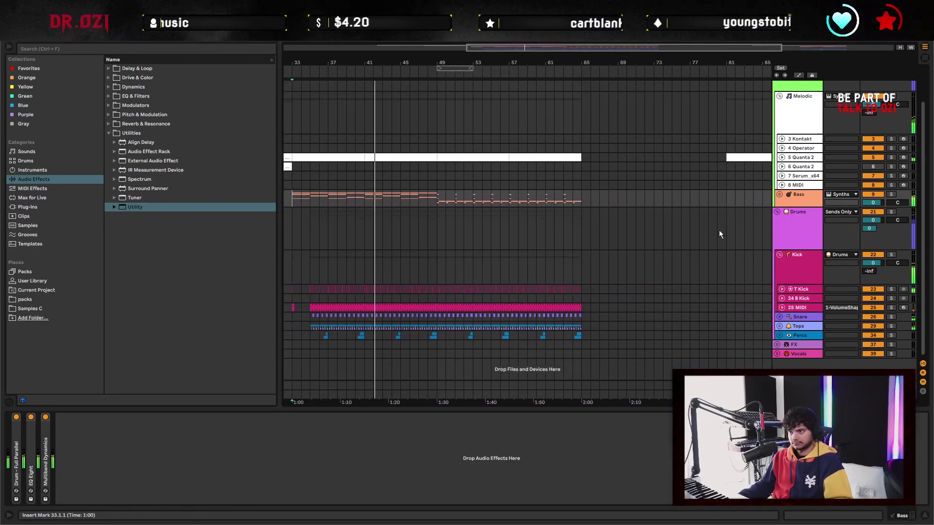
# Clear the Drums group's clips in bar 48, just before the chopped bass section starts at bar 49
pyautogui.click(653, 262)
pyautogui.moveTo(655, 265); pyautogui.dragTo(715, 228)
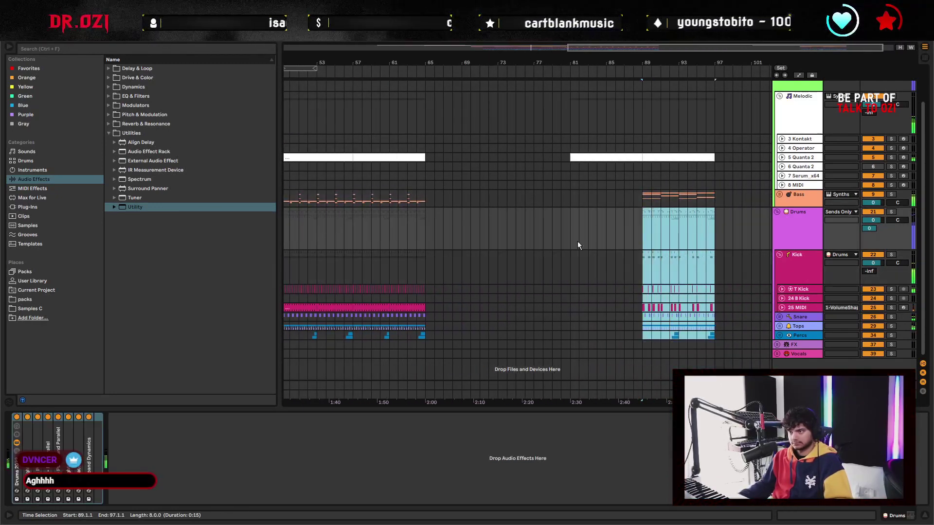
pyautogui.hscroll(-1, 474, 241)
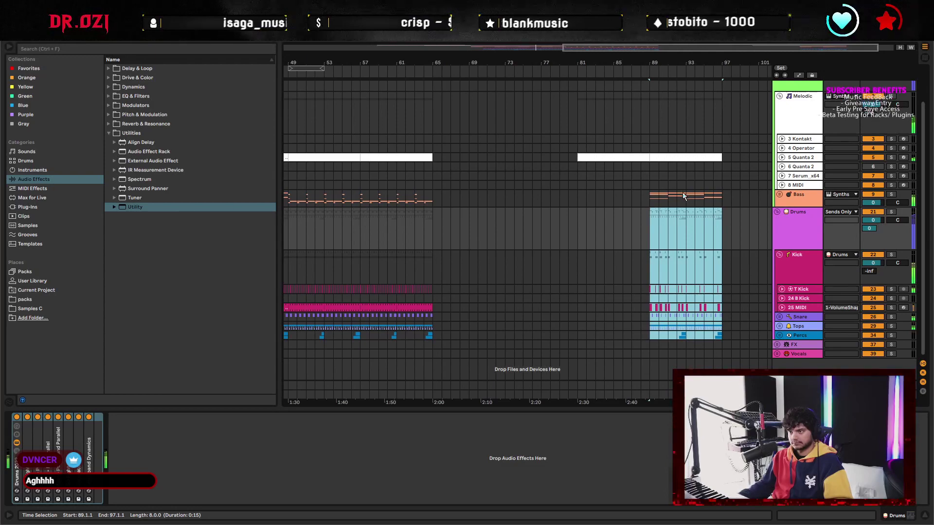
pyautogui.hscroll(-8, 559, 229)
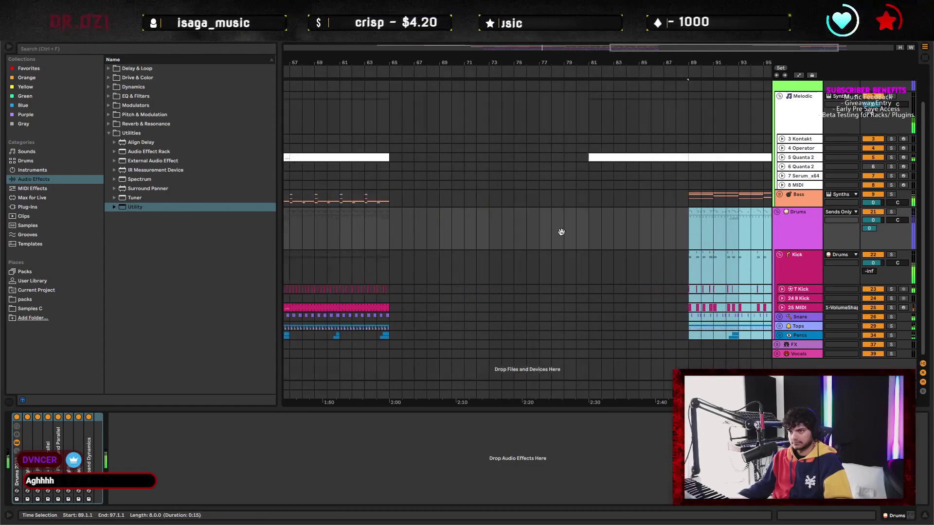
pyautogui.scroll(3, 559, 229)
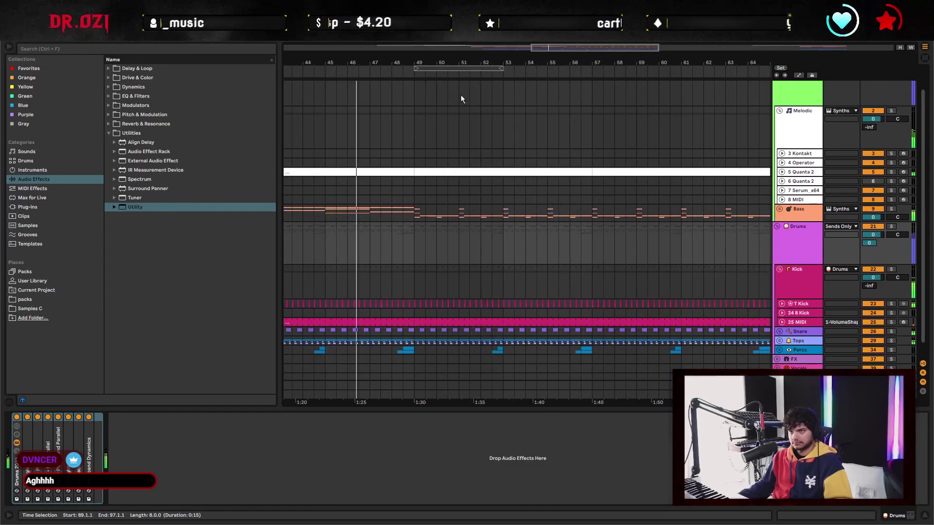
pyautogui.scroll(3, 453, 83)
pyautogui.hscroll(-2, 393, 291)
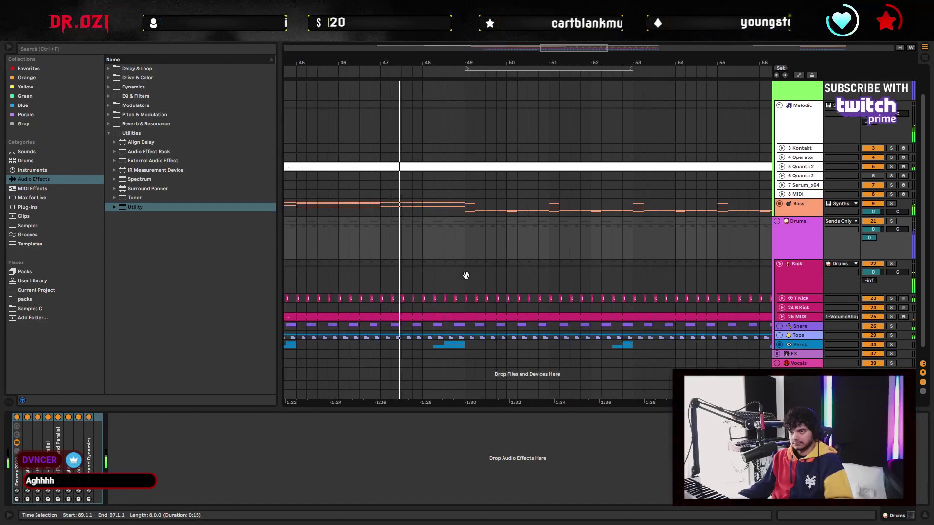
pyautogui.moveTo(419, 244); pyautogui.dragTo(464, 259)
pyautogui.press('Delete')
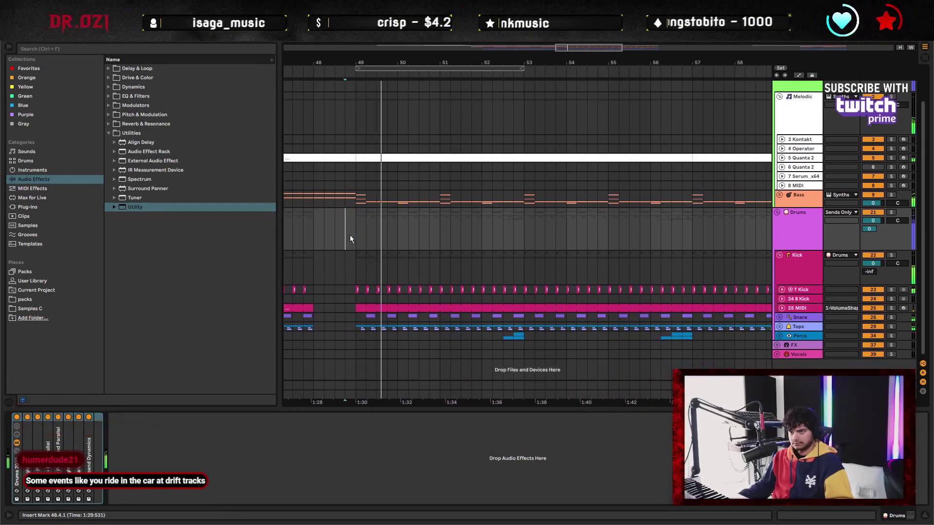
# Unfold the T Kick track and the Snare group, and delete the T Kick clips from 49.2.1 to 51.2.1
pyautogui.click(352, 270)
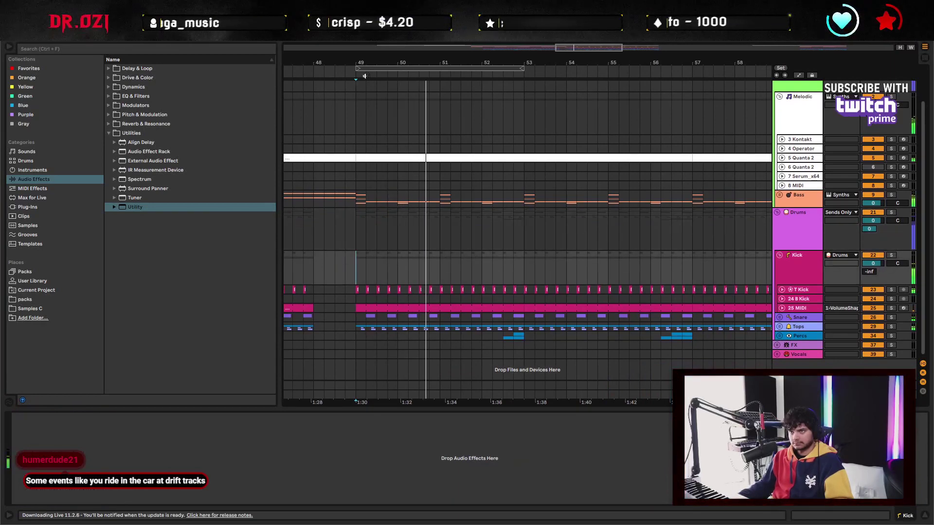
pyautogui.moveTo(362, 61); pyautogui.dragTo(433, 246)
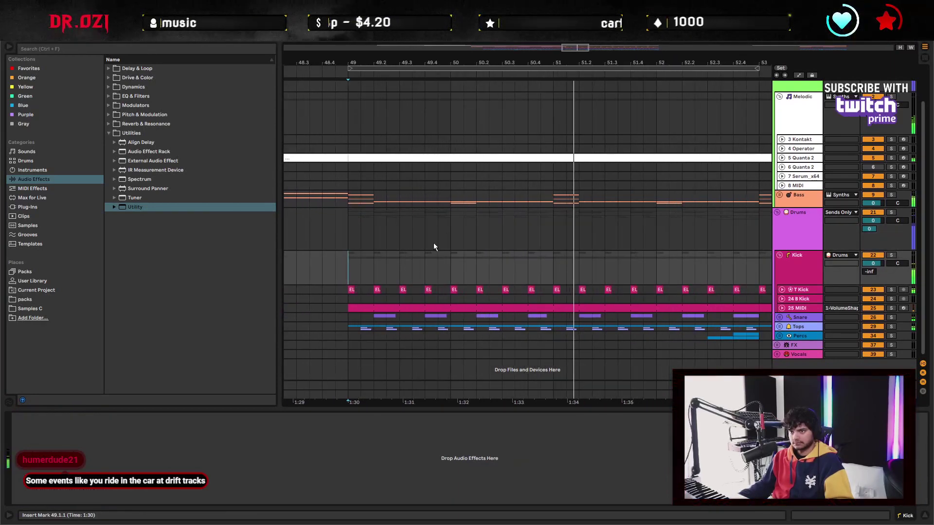
pyautogui.click(782, 290)
pyautogui.scroll(-1, 810, 303)
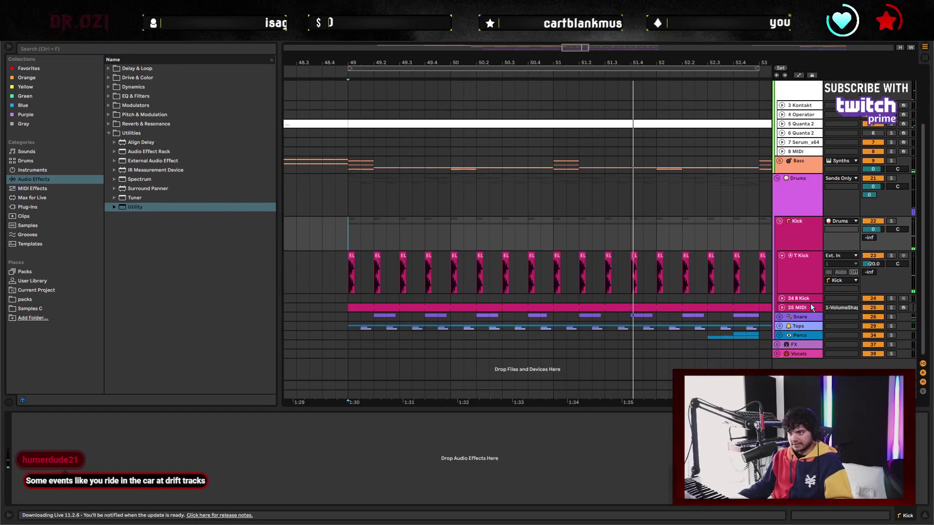
pyautogui.click(779, 322)
pyautogui.scroll(-2, 455, 290)
pyautogui.moveTo(371, 222); pyautogui.dragTo(573, 224)
pyautogui.press('Delete')
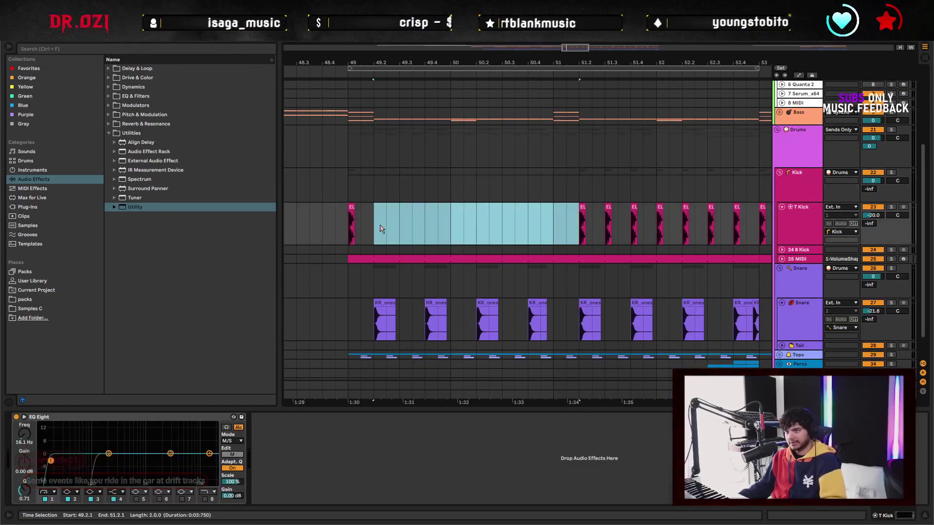
# Duplicate the T Kick hit at bar 49 every two beats, placing kicks at 49.3, 50.1 and 50.3
pyautogui.moveTo(387, 224); pyautogui.dragTo(399, 224)
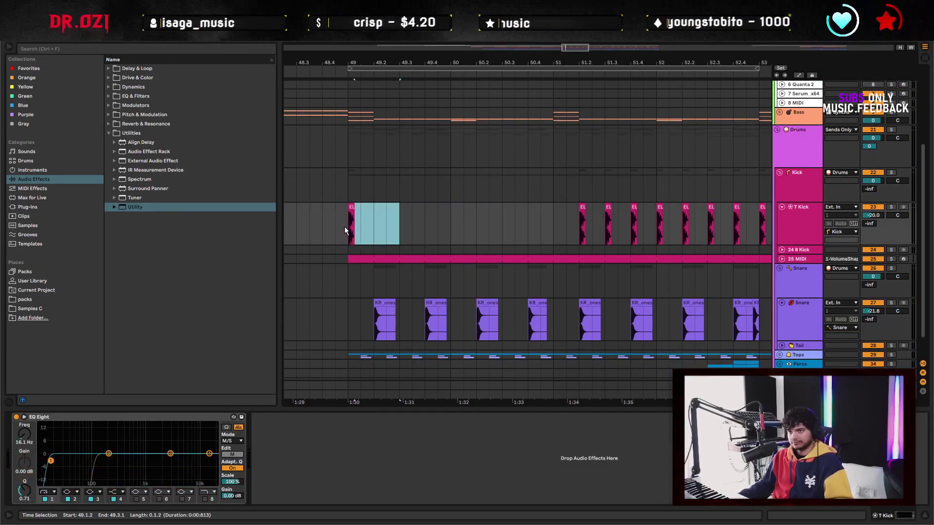
pyautogui.hotkey('ctrl', 'd')
pyautogui.hotkey('ctrl', 'd')
pyautogui.hotkey('ctrl', 'd')
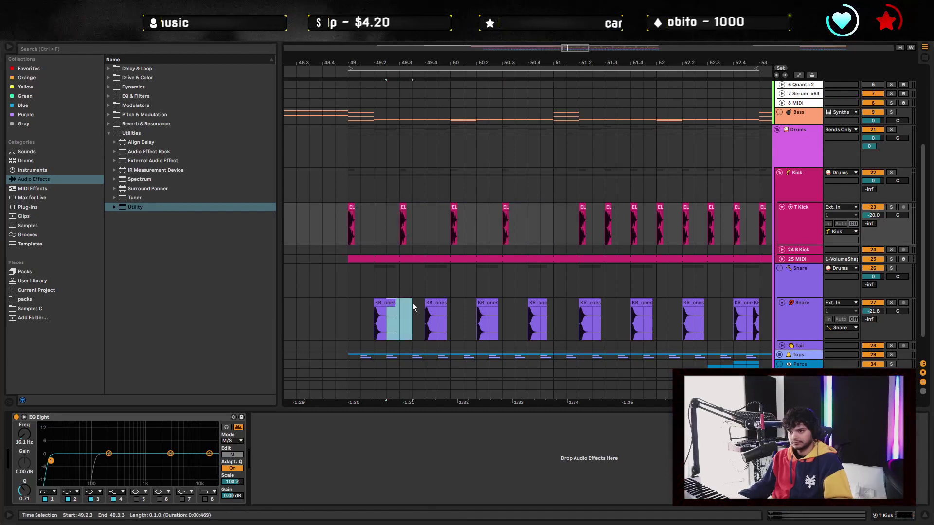
# Thin the Snare track to a single hit at 49.3 and duplicate that bar onto bar 50
pyautogui.moveTo(425, 316); pyautogui.dragTo(578, 317)
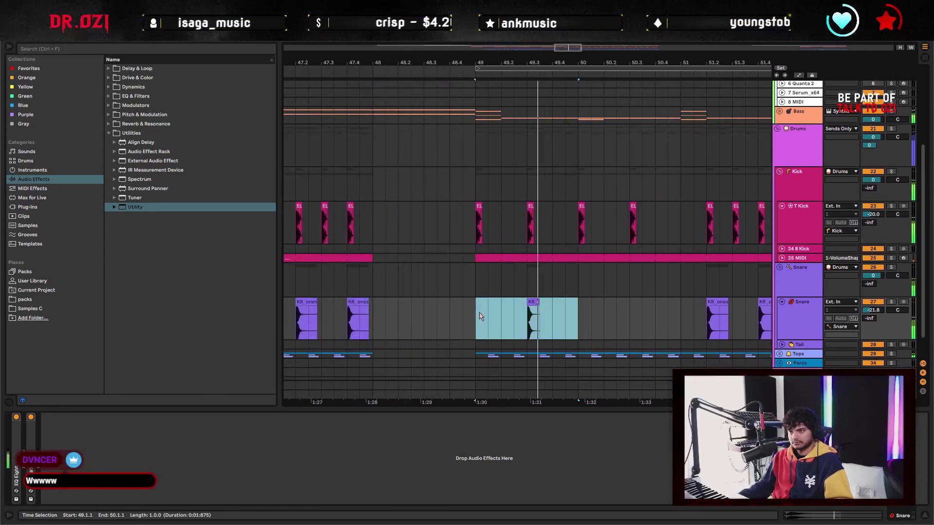
pyautogui.hotkey('ctrl', 'd')
pyautogui.scroll(-1, 798, 267)
# Unfold the 25 MIDI track, trim bar 49 to one-beat clips at 49.1 and 49.3, and copy that pattern over bar 50
pyautogui.click(778, 247)
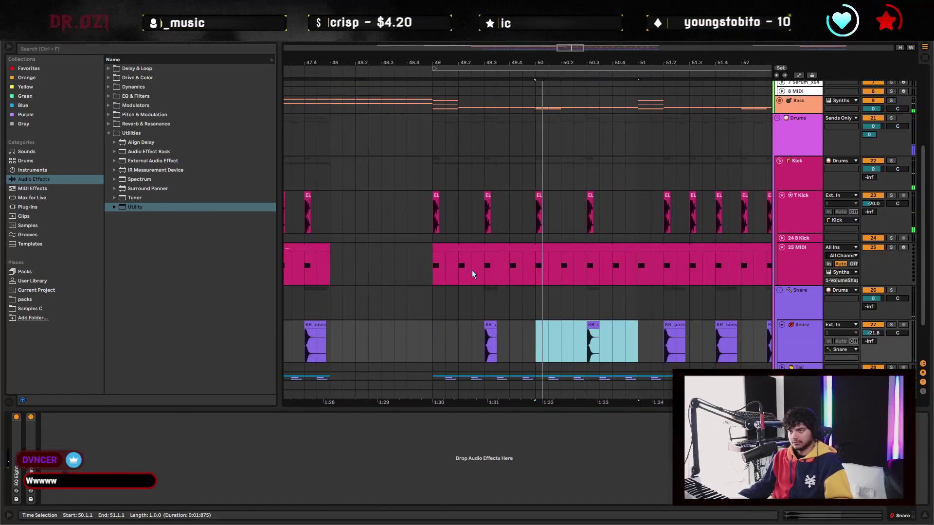
pyautogui.moveTo(471, 270); pyautogui.dragTo(460, 268)
pyautogui.keyDown('shift'); pyautogui.click(644, 270); pyautogui.keyUp('shift')
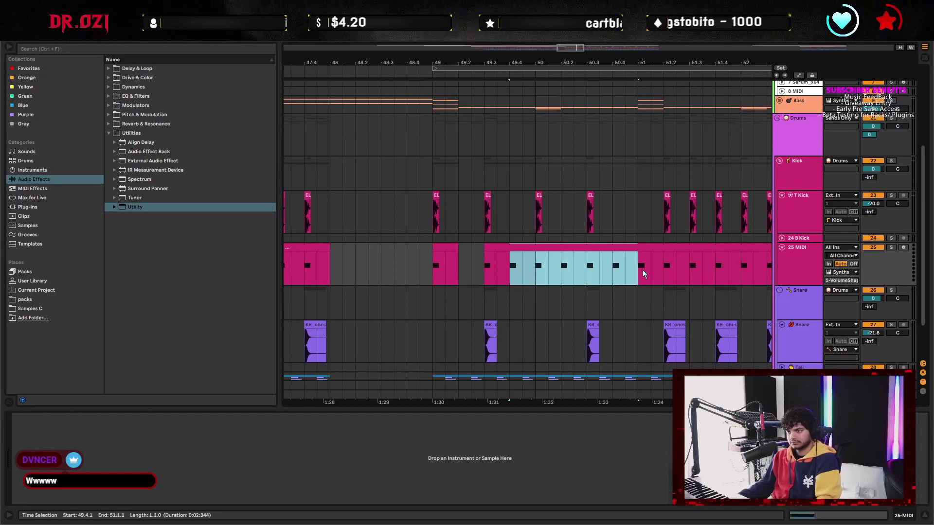
pyautogui.press('Delete')
pyautogui.click(316, 259)
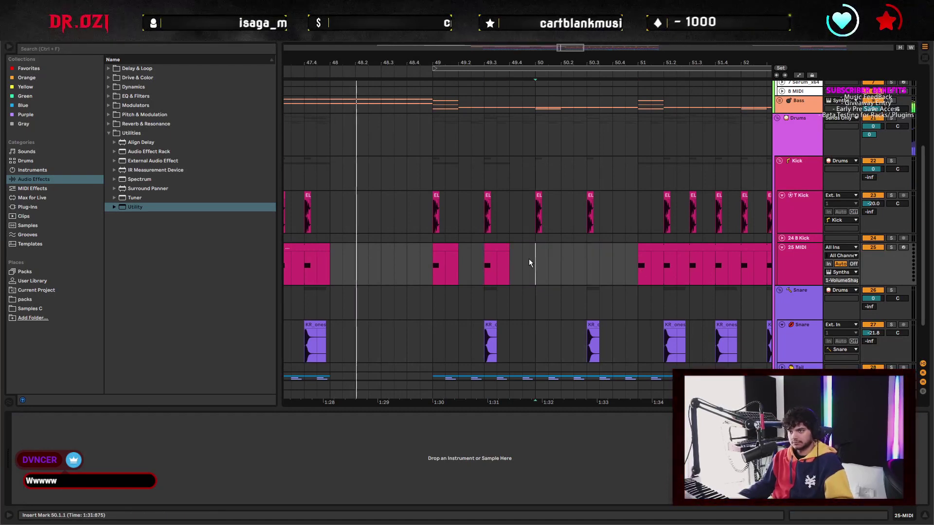
pyautogui.hotkey('ctrl', 'v')
pyautogui.scroll(-2, 565, 299)
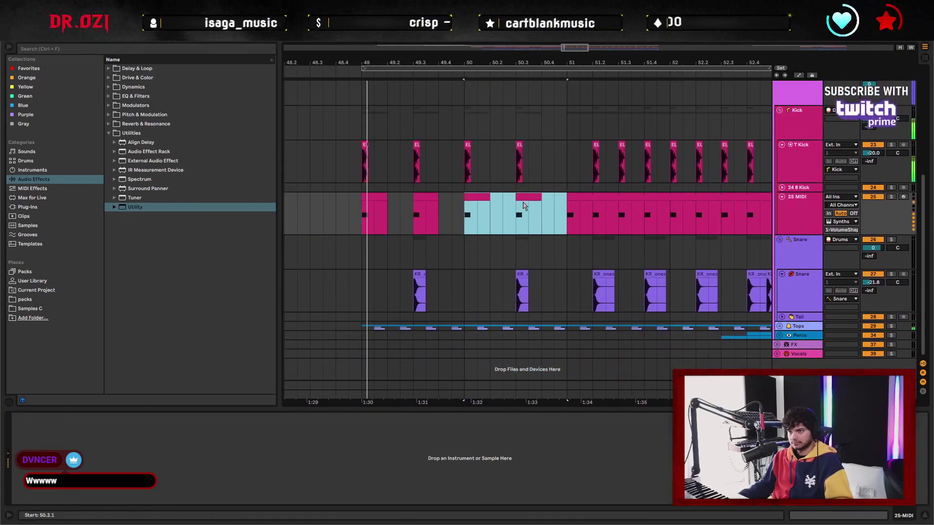
# Try to delete all of the Drums group's clips from bar 51 to bar 53
pyautogui.click(565, 295)
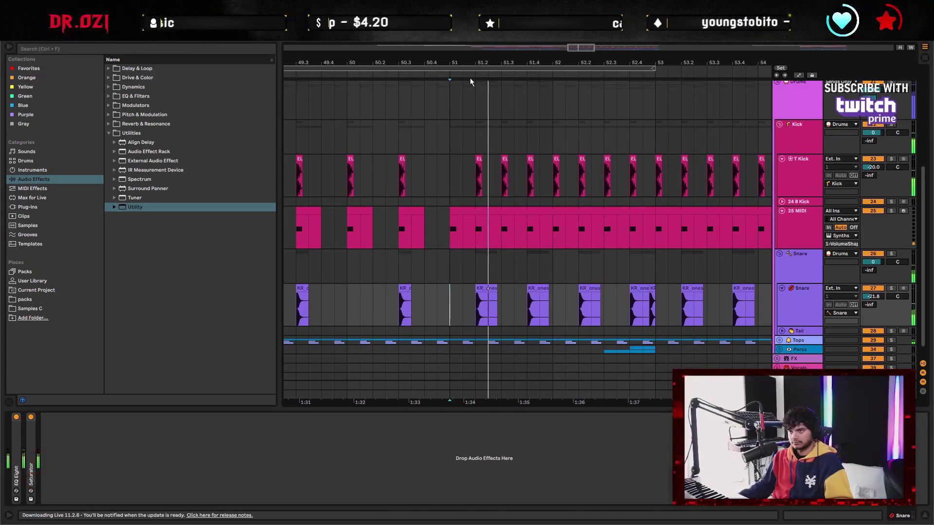
pyautogui.moveTo(470, 78); pyautogui.dragTo(474, 67)
pyautogui.click(451, 124)
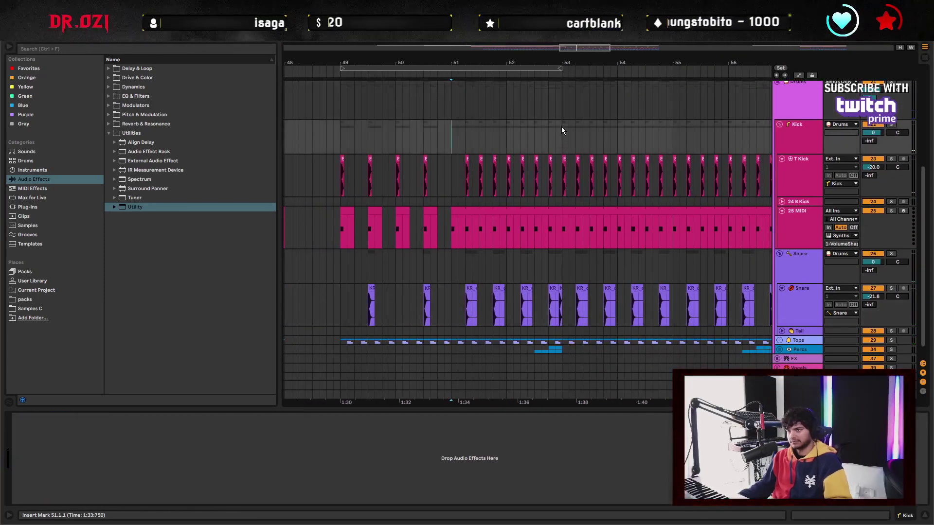
pyautogui.keyDown('shift'); pyautogui.click(561, 131); pyautogui.keyUp('shift')
pyautogui.moveTo(453, 99); pyautogui.dragTo(562, 108)
pyautogui.press('Delete')
pyautogui.hotkey('ctrl', 'z')
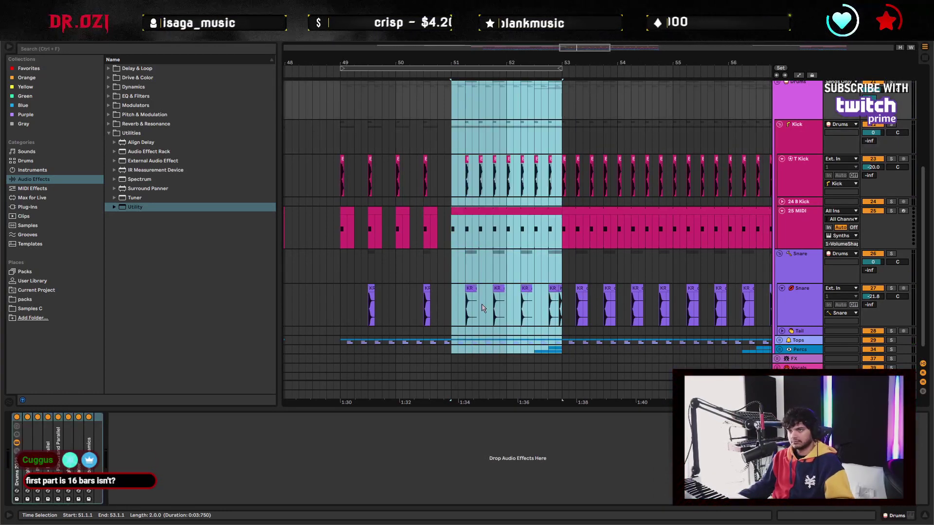
# Replace the Kick and Snare clips from bar 51 to 53 with a duplicate of the half-time pattern in bars 49 to 51
pyautogui.moveTo(452, 145); pyautogui.dragTo(563, 271)
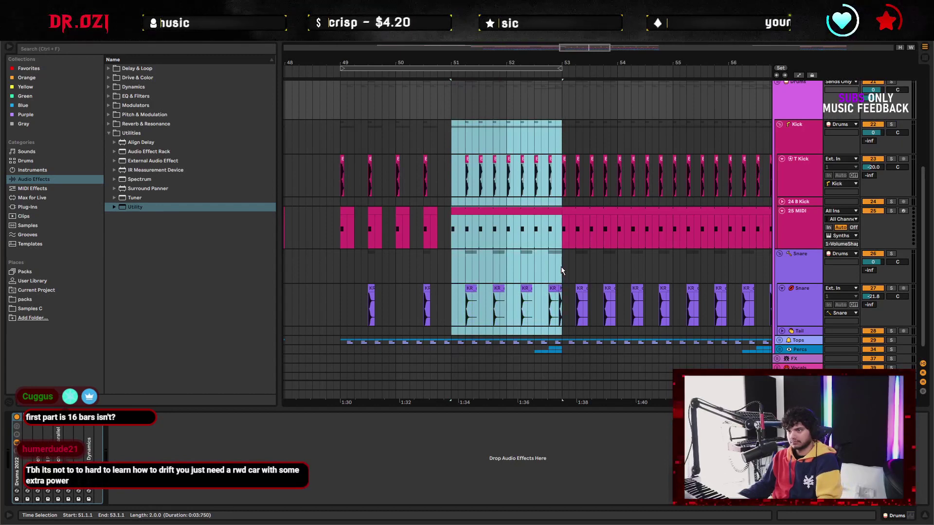
pyautogui.press('Delete')
pyautogui.moveTo(453, 136); pyautogui.dragTo(340, 321)
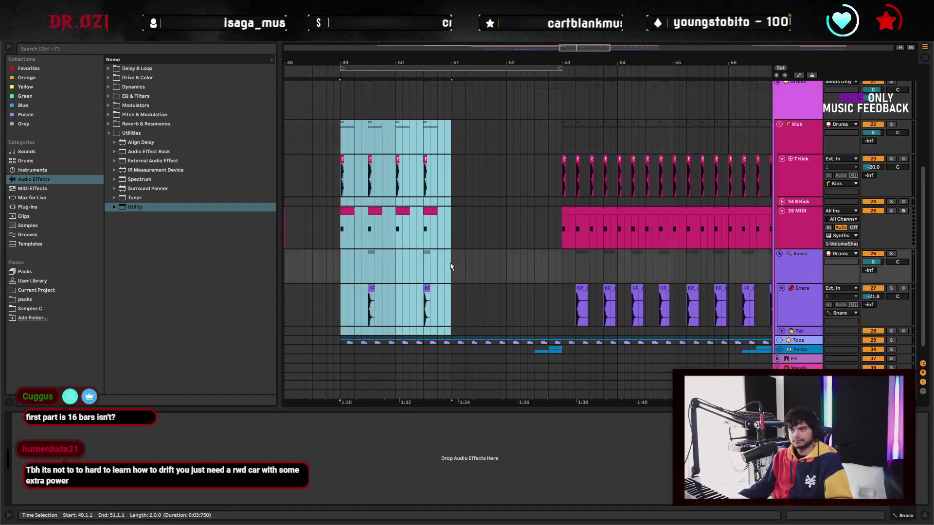
pyautogui.hotkey('ctrl', 'd')
# Play from 48.2.3 and look over the half-time kick and snare pattern against the bass
pyautogui.click(312, 213)
pyautogui.scroll(5, 547, 309)
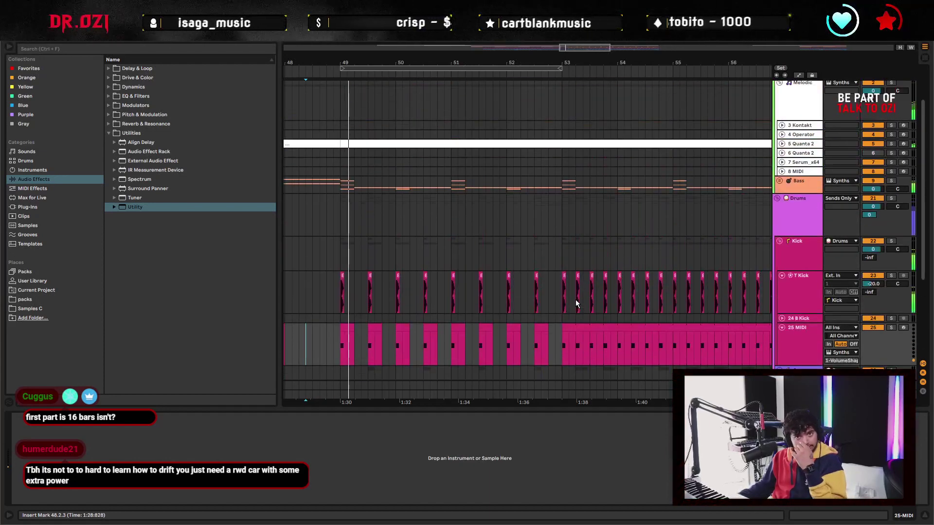
pyautogui.scroll(-4, 576, 300)
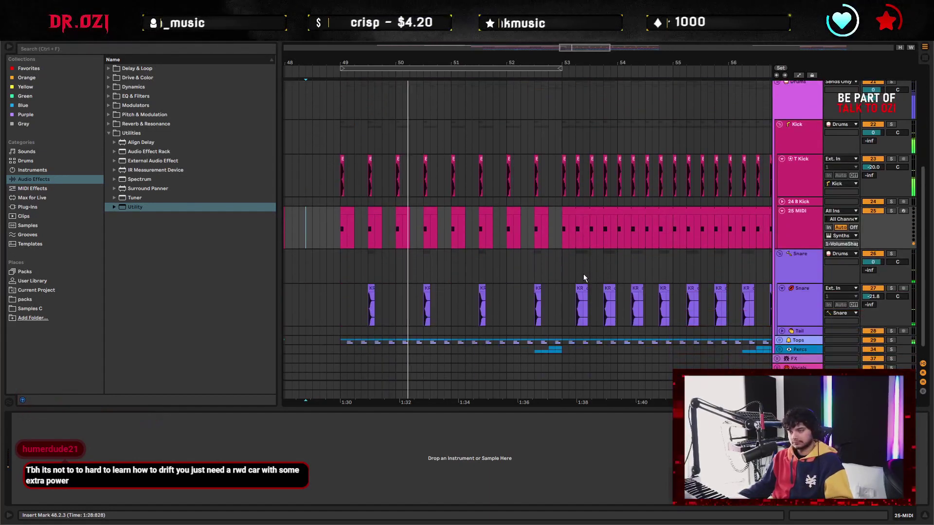
pyautogui.scroll(2, 582, 274)
pyautogui.scroll(-2, 582, 295)
pyautogui.scroll(3, 580, 295)
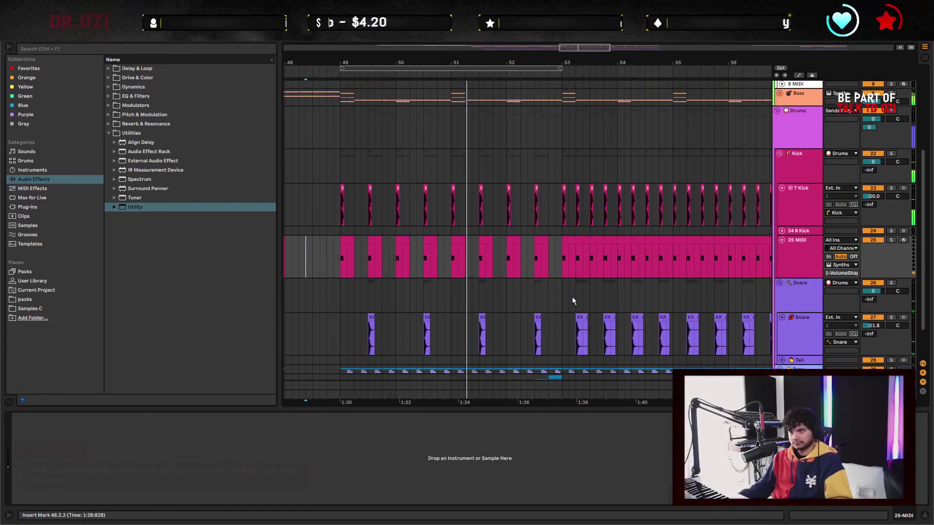
# Select the drums from bar 49 to bar 53, loop that range and listen to the half-time section
pyautogui.click(561, 174)
pyautogui.moveTo(360, 167); pyautogui.dragTo(556, 183)
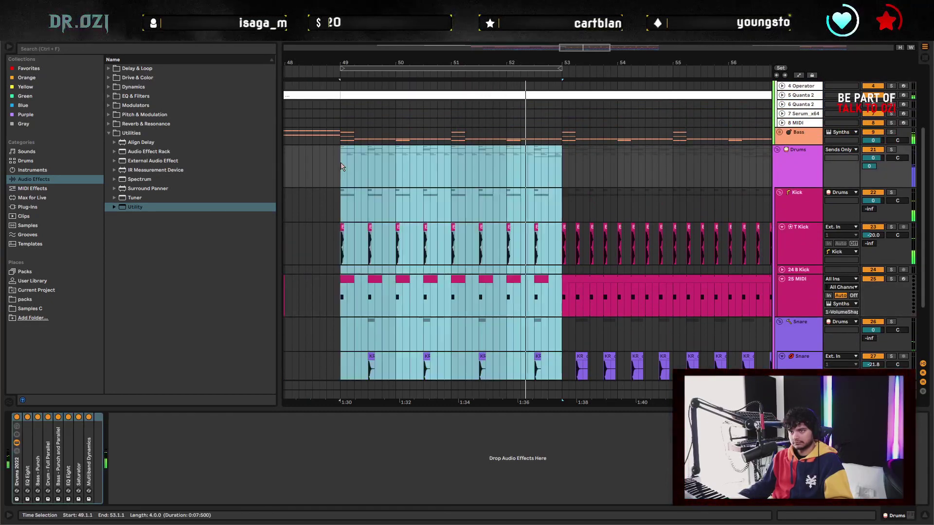
pyautogui.click(548, 169)
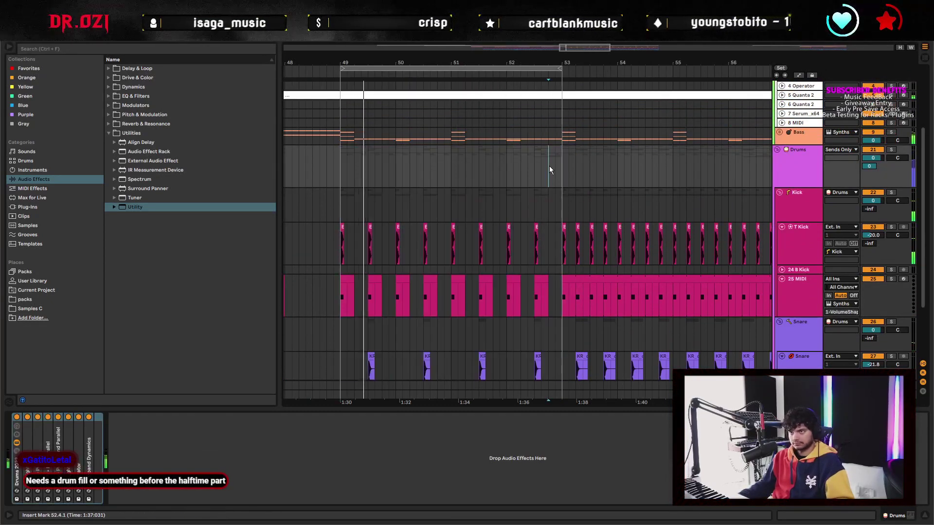
pyautogui.scroll(-4, 572, 179)
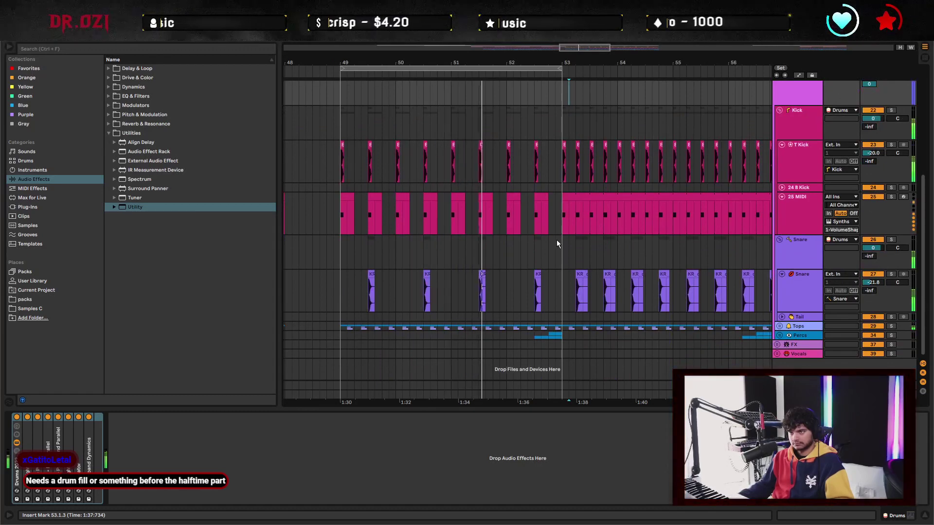
pyautogui.hscroll(-2, 520, 251)
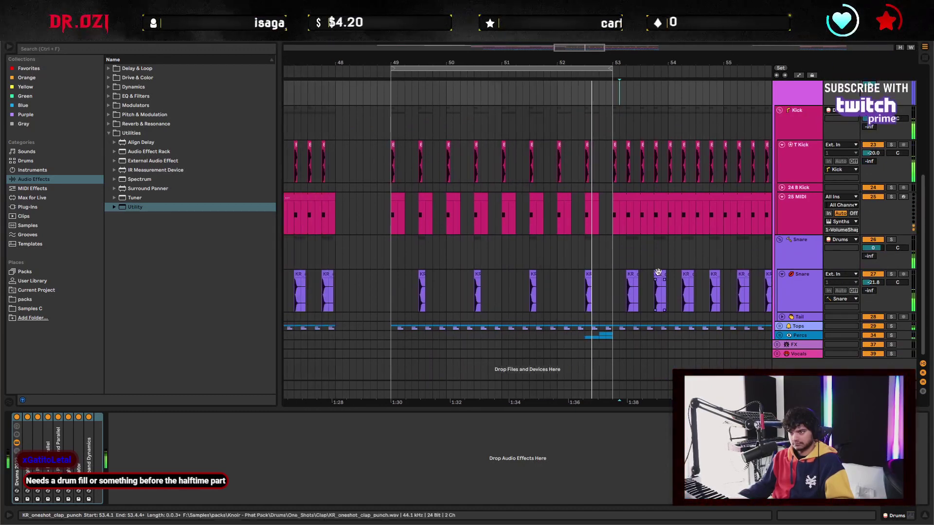
pyautogui.hscroll(3, 553, 272)
pyautogui.hscroll(2, 514, 237)
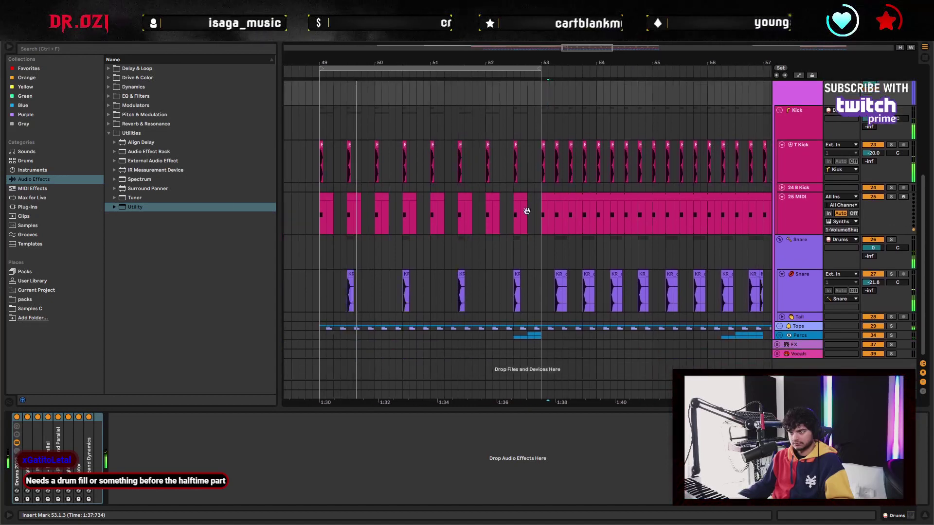
# Unfold the Percs group and its two TSP_NOISIA tracks, setting track 35's volume to -18.6 dB and track 36's to -26.2 dB
pyautogui.click(780, 335)
pyautogui.scroll(-3, 524, 298)
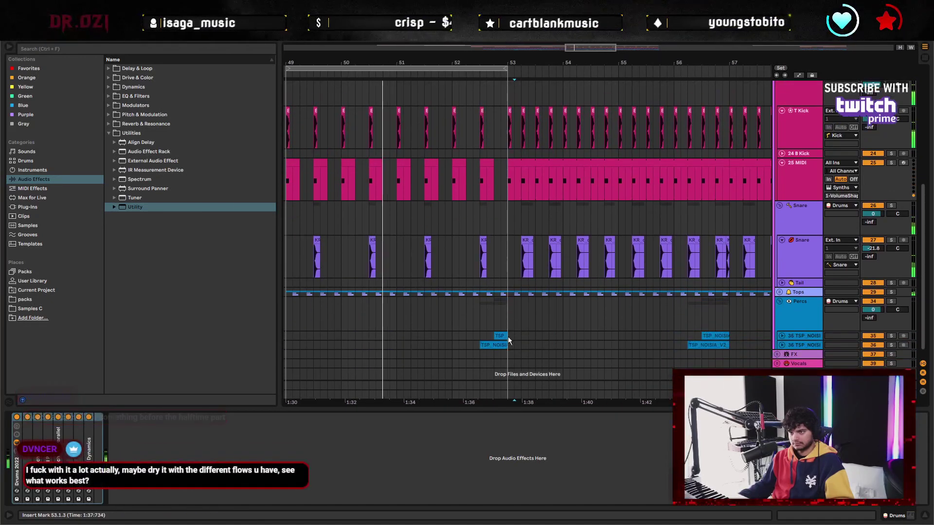
pyautogui.click(501, 345)
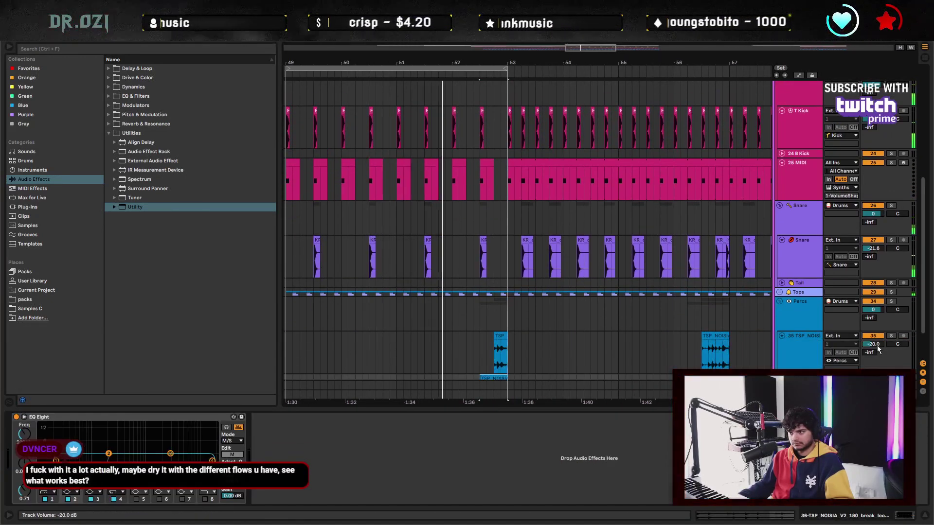
pyautogui.moveTo(869, 340); pyautogui.dragTo(874, 298)
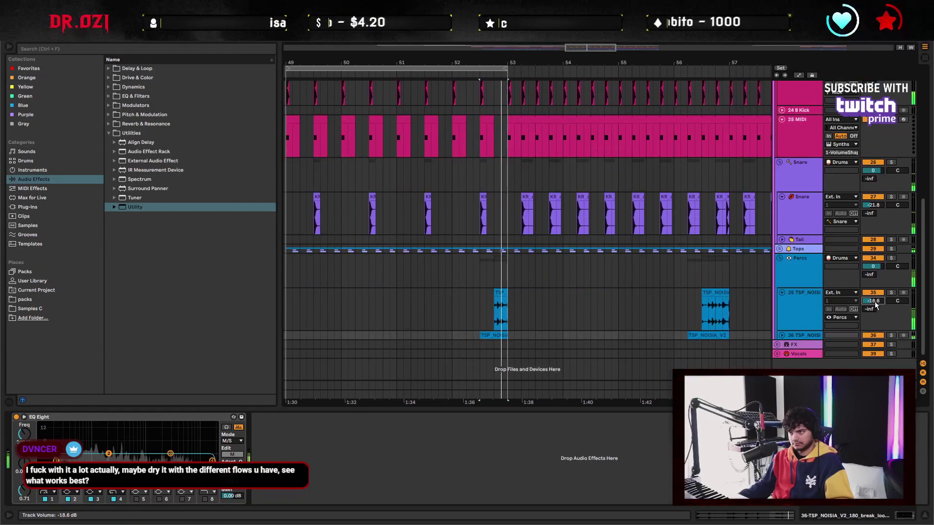
pyautogui.click(782, 336)
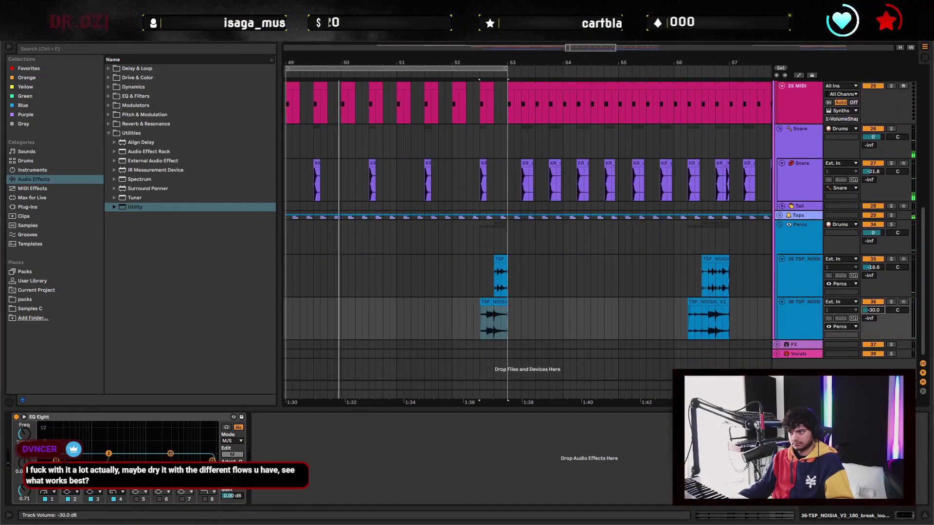
pyautogui.moveTo(873, 309); pyautogui.dragTo(873, 306)
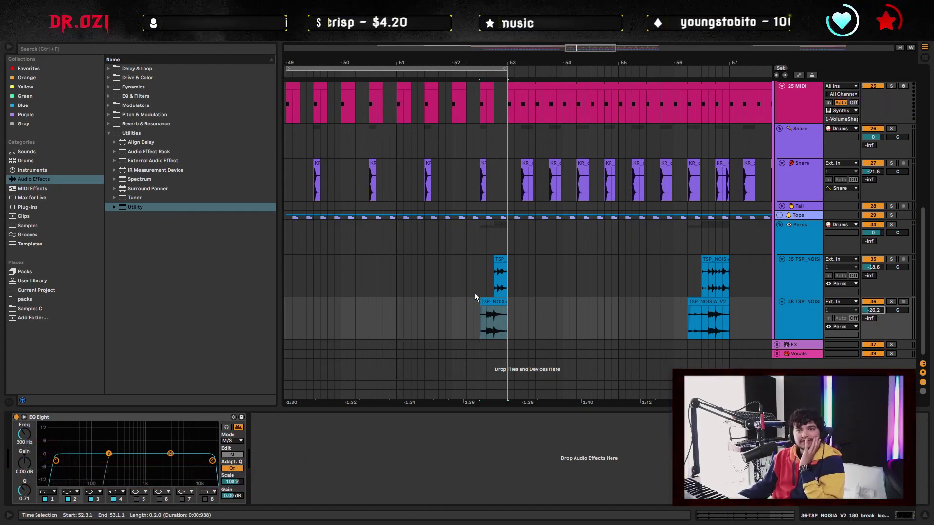
# Copy the two TSP_NOISIA percussion fills from 52.3.1 to 48.3.1, ending at bar 49, and play them back
pyautogui.hscroll(-5, 477, 294)
pyautogui.moveTo(629, 261); pyautogui.dragTo(613, 272)
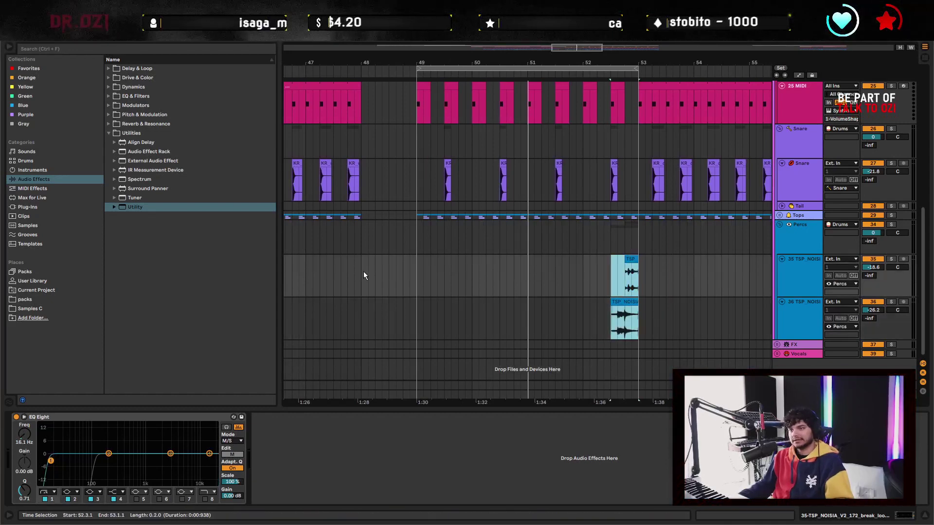
pyautogui.click(376, 273)
pyautogui.hotkey('ctrl', 'v')
pyautogui.press('space')
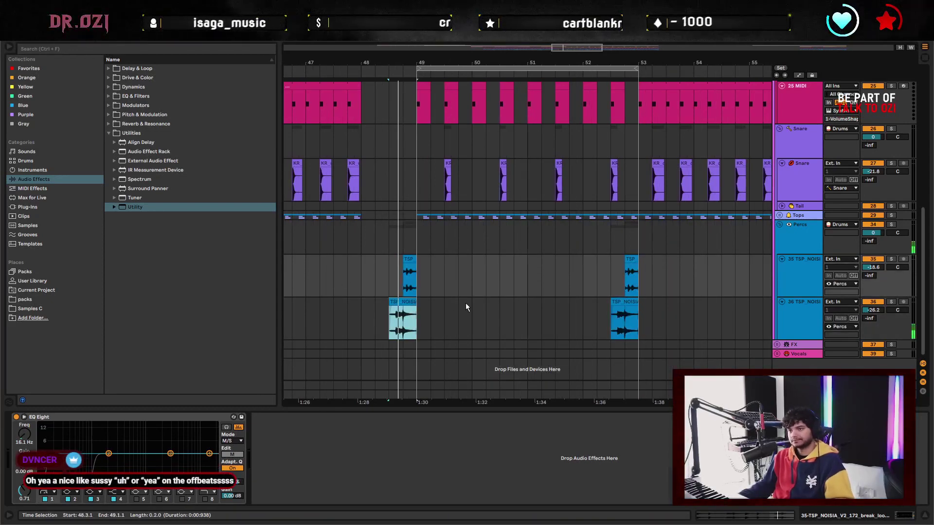
# Fold the two TSP_NOISIA tracks 35 and 36 in the Percs group while the half-time section plays
pyautogui.scroll(2, 506, 314)
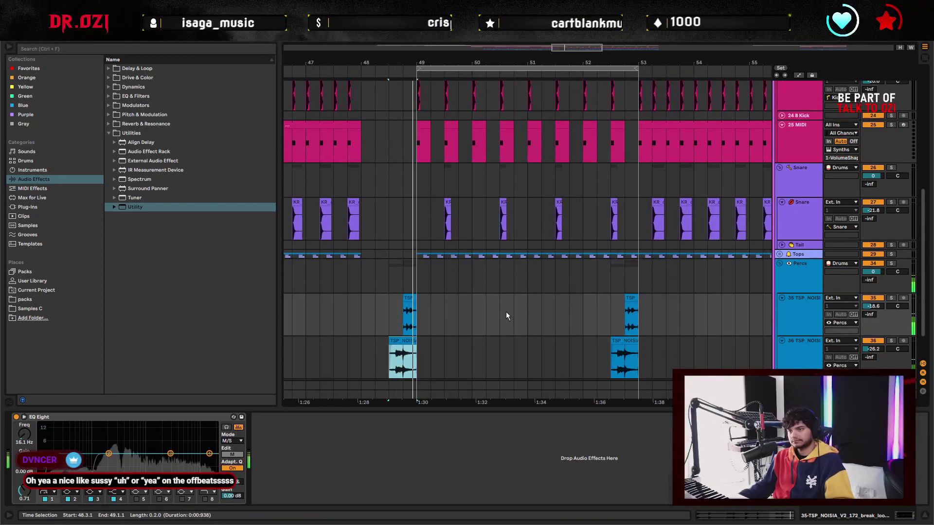
pyautogui.click(782, 298)
pyautogui.click(782, 308)
pyautogui.scroll(3, 498, 319)
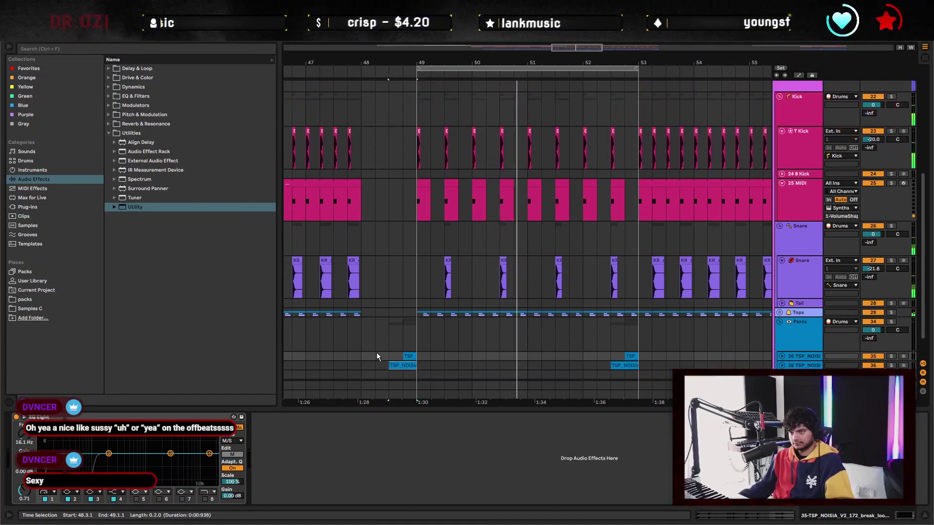
pyautogui.click(412, 367)
pyautogui.scroll(8, 560, 346)
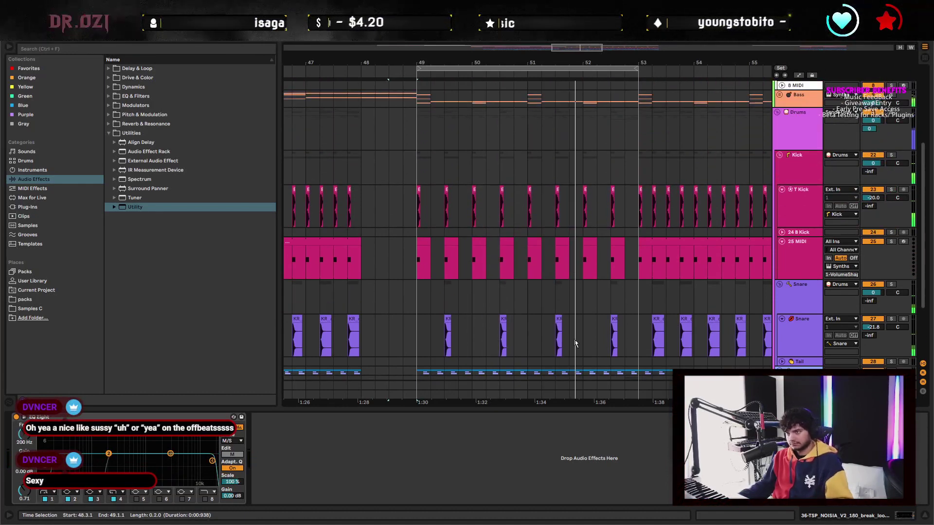
# Replace the Drums group content from bar 53 to 57 with a duplicate of bars 49 to 53
pyautogui.click(476, 224)
pyautogui.moveTo(531, 66); pyautogui.dragTo(436, 98)
pyautogui.moveTo(445, 224); pyautogui.dragTo(550, 223)
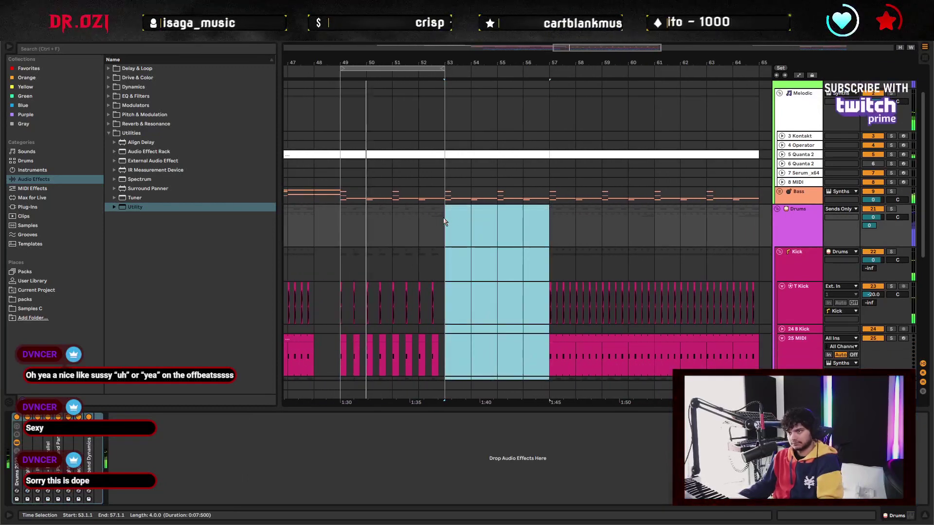
pyautogui.moveTo(445, 220); pyautogui.dragTo(341, 221)
pyautogui.hotkey('ctrl', 'd')
pyautogui.click(562, 231)
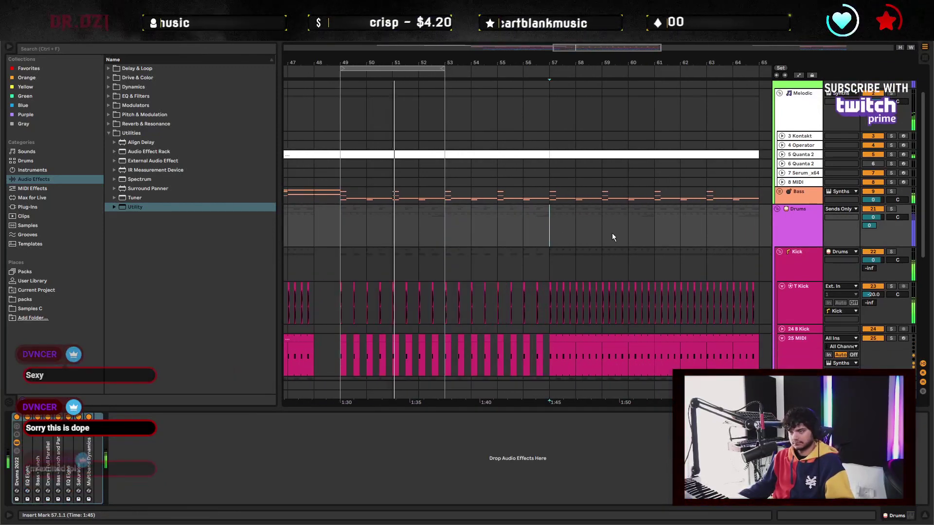
# Delete the synth, bass and drum clips from bar 57 to bar 65 and play the arrangement from bar 45
pyautogui.scroll(2, 678, 221)
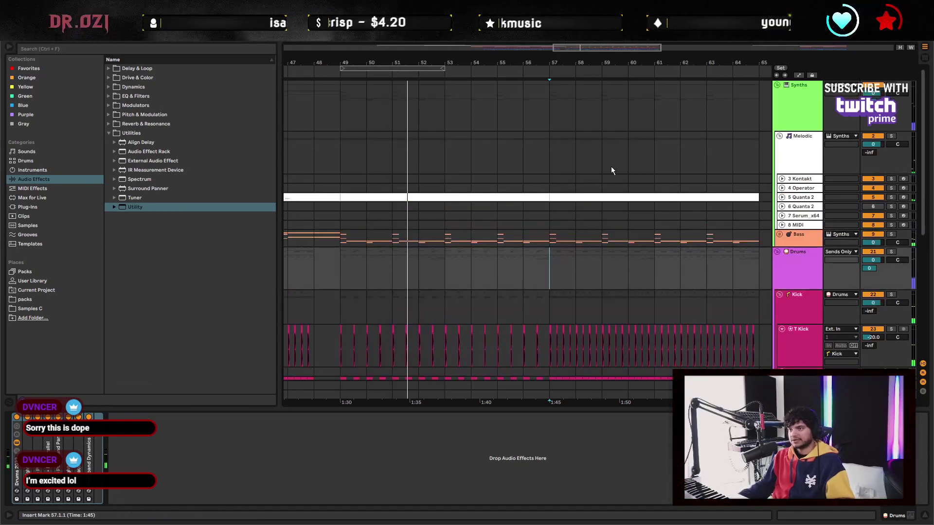
pyautogui.moveTo(550, 104); pyautogui.dragTo(759, 205)
pyautogui.hscroll(-4, 623, 287)
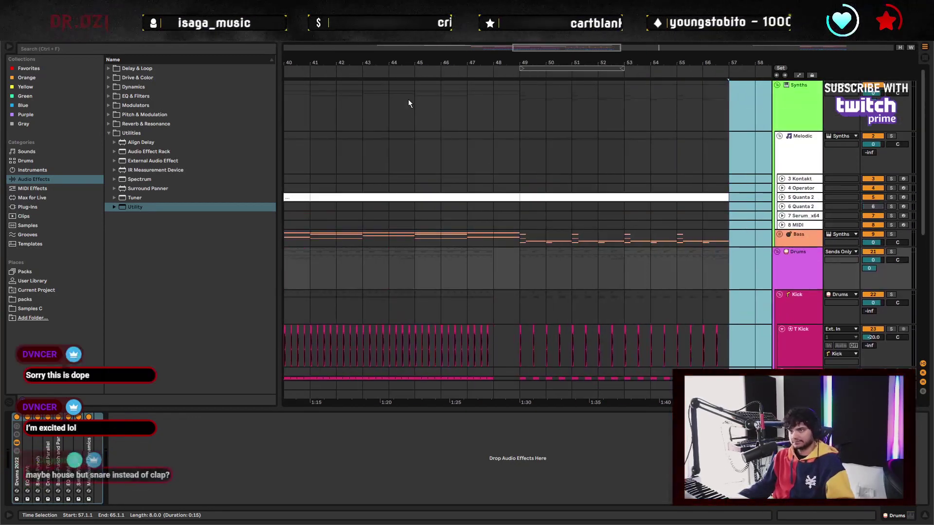
pyautogui.click(413, 100)
pyautogui.hscroll(5, 529, 270)
pyautogui.scroll(2, 781, 290)
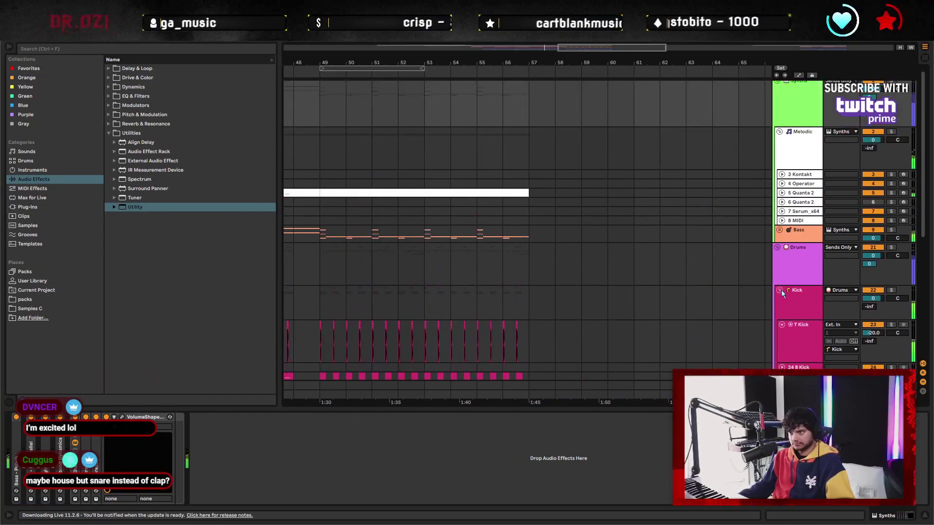
# Fold the T Kick, 25 MIDI and inner Snare tracks and unfold the Tops group
pyautogui.click(783, 325)
pyautogui.scroll(-3, 486, 271)
pyautogui.hscroll(-6, 547, 183)
pyautogui.scroll(-3, 763, 246)
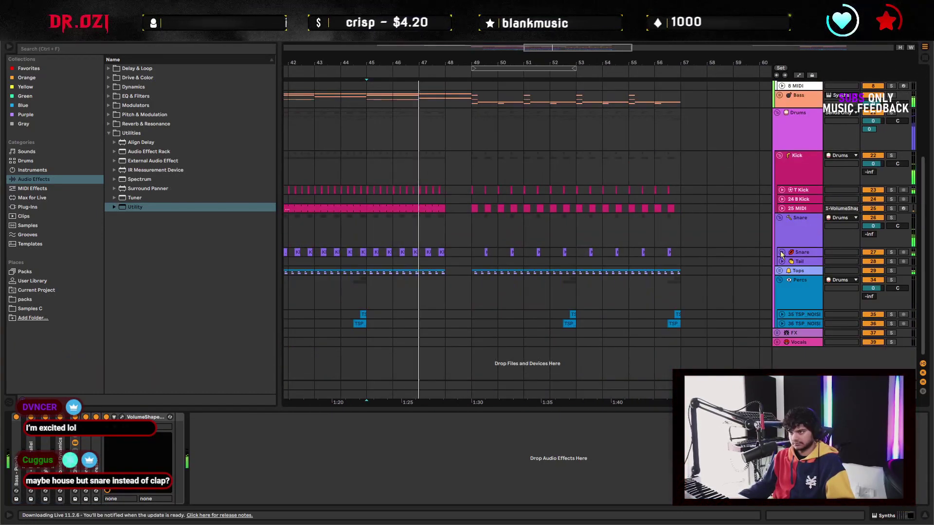
pyautogui.click(779, 271)
pyautogui.scroll(-2, 795, 288)
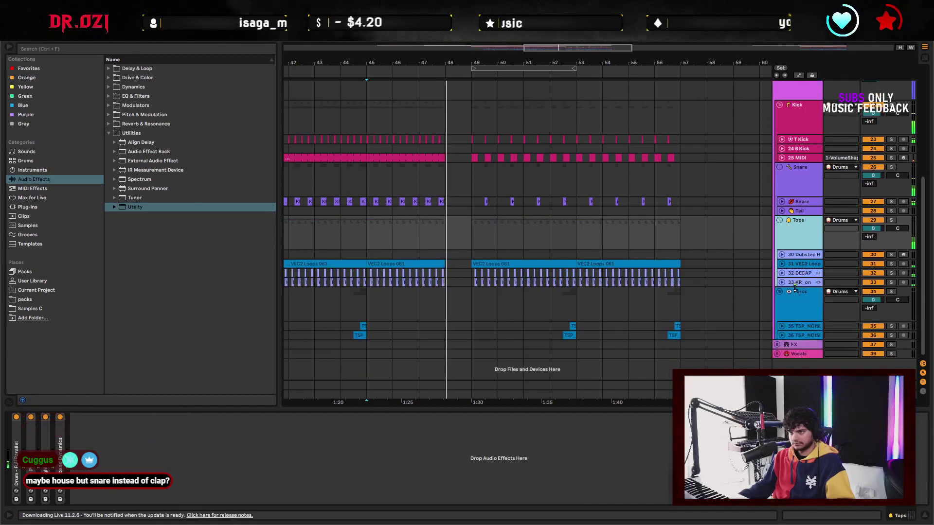
# Insert an audio track below track 33 KR_oneshot in the Tops group and loop bars 49 to 57
pyautogui.click(798, 283)
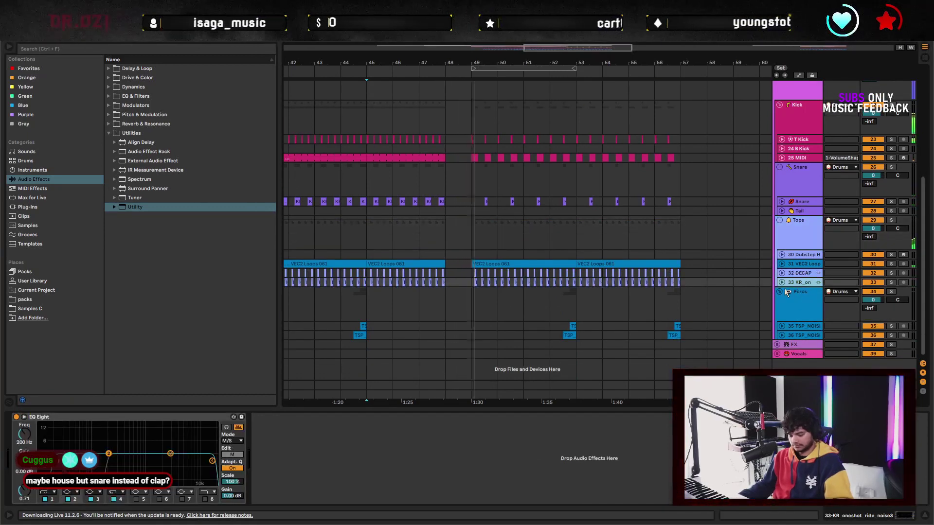
pyautogui.hotkey('ctrl', 't')
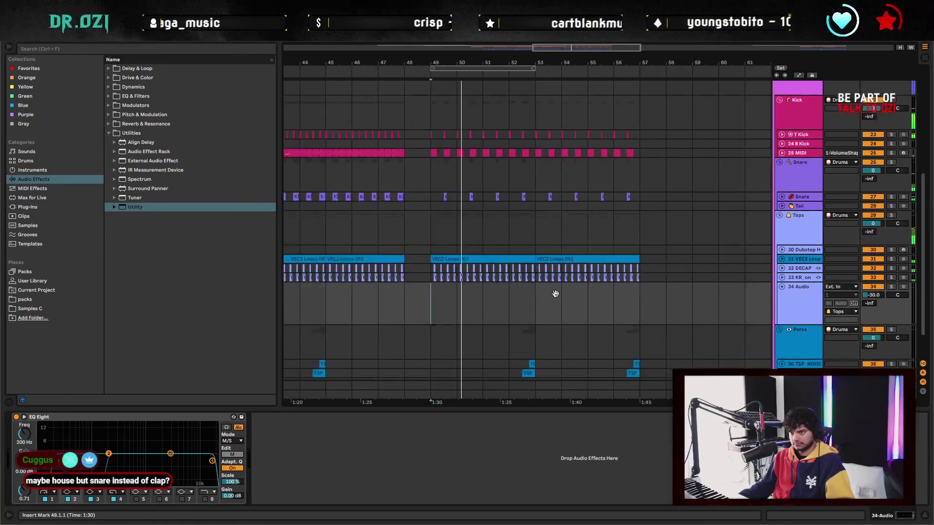
pyautogui.keyDown('shift'); pyautogui.click(593, 259); pyautogui.keyUp('shift')
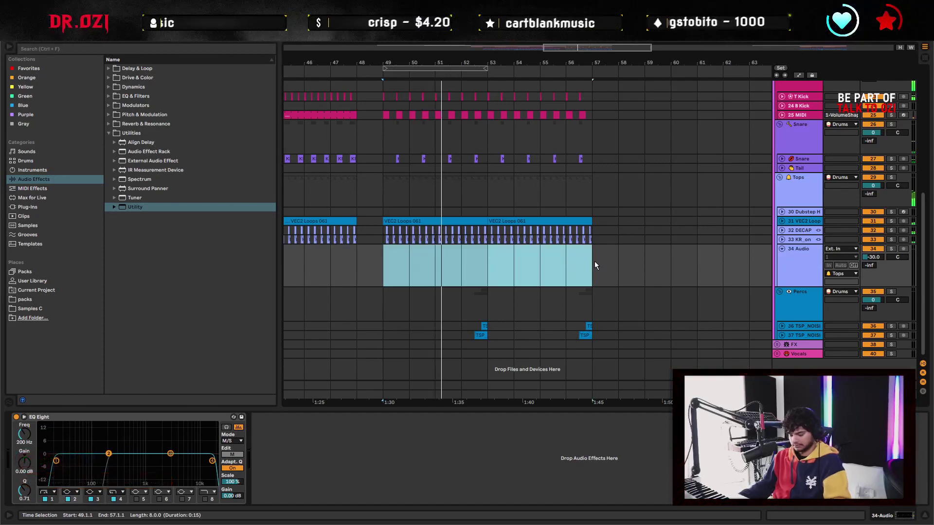
pyautogui.hotkey('ctrl', 'l')
pyautogui.click(403, 282)
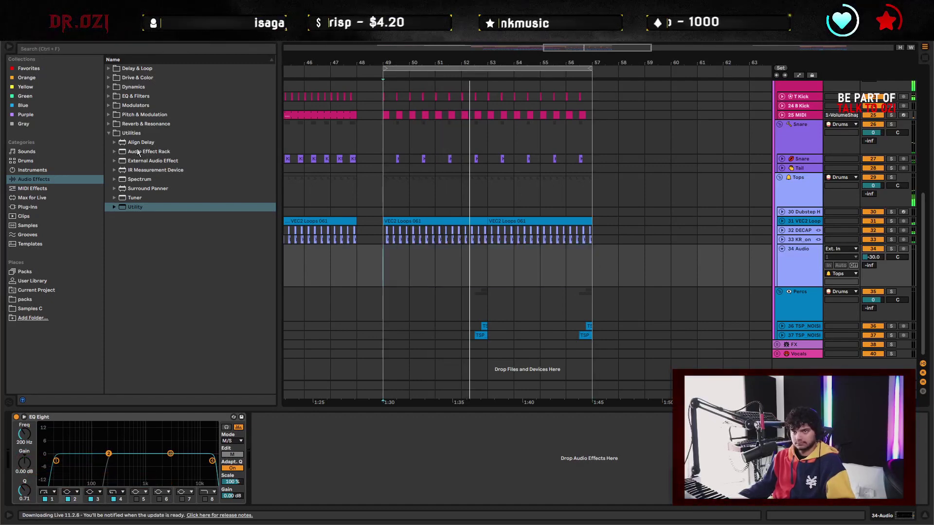
# Unfold the Bass group and its space laces track 17, and play the bass chops from bar 49
pyautogui.scroll(10, 484, 253)
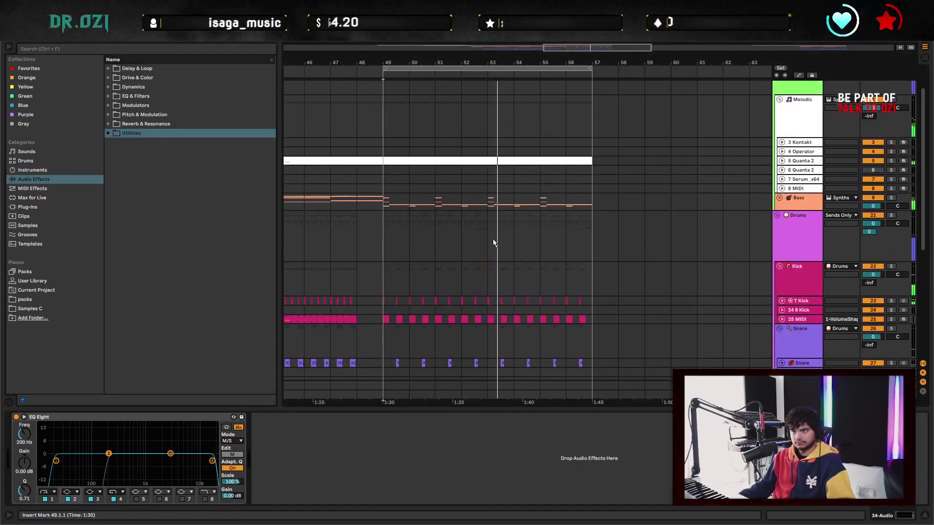
pyautogui.scroll(-5, 535, 239)
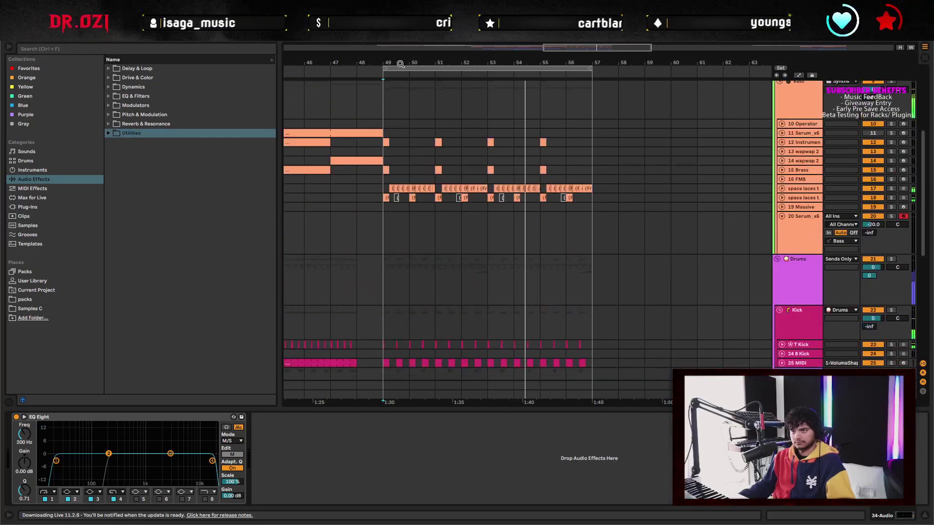
pyautogui.scroll(3, 534, 144)
pyautogui.click(782, 189)
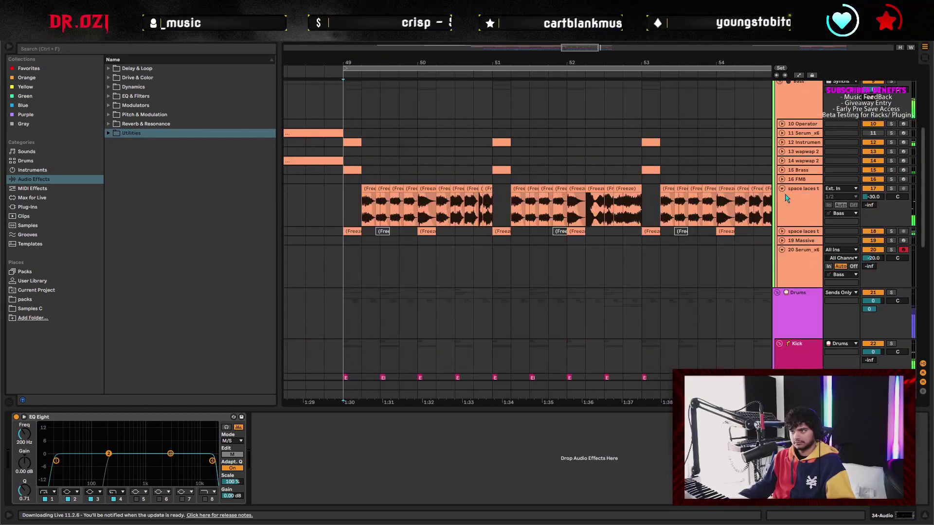
pyautogui.click(346, 197)
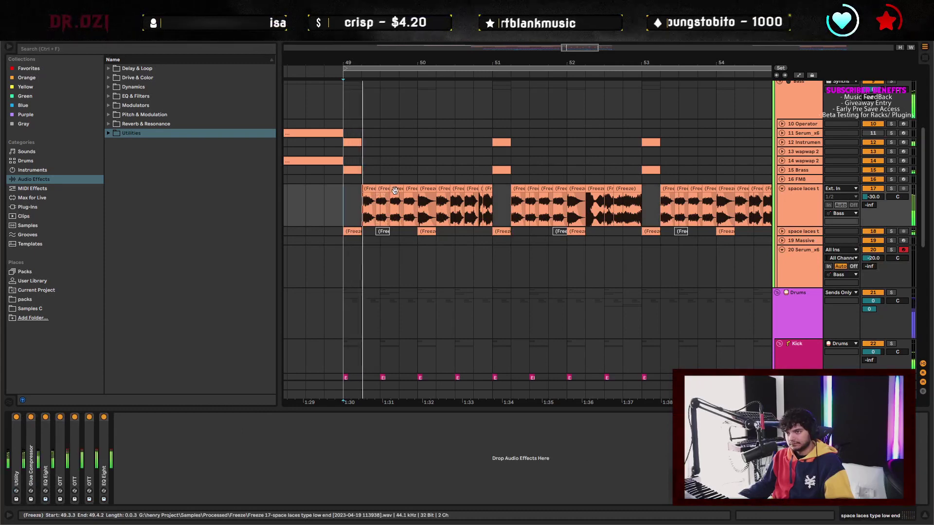
# Delete the space laces bass chops from 49.2.4 to bar 50 and from 50.2.1 to 50.4.2 on track 17
pyautogui.moveTo(377, 201); pyautogui.dragTo(391, 201)
pyautogui.keyDown('shift'); pyautogui.click(417, 200); pyautogui.keyUp('shift')
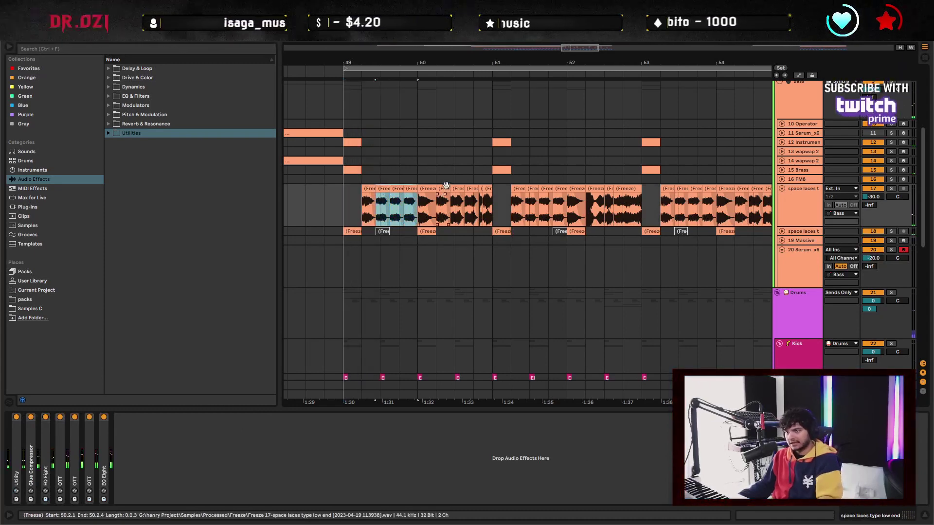
pyautogui.press('Delete')
pyautogui.moveTo(448, 209); pyautogui.dragTo(466, 218)
pyautogui.press('Delete')
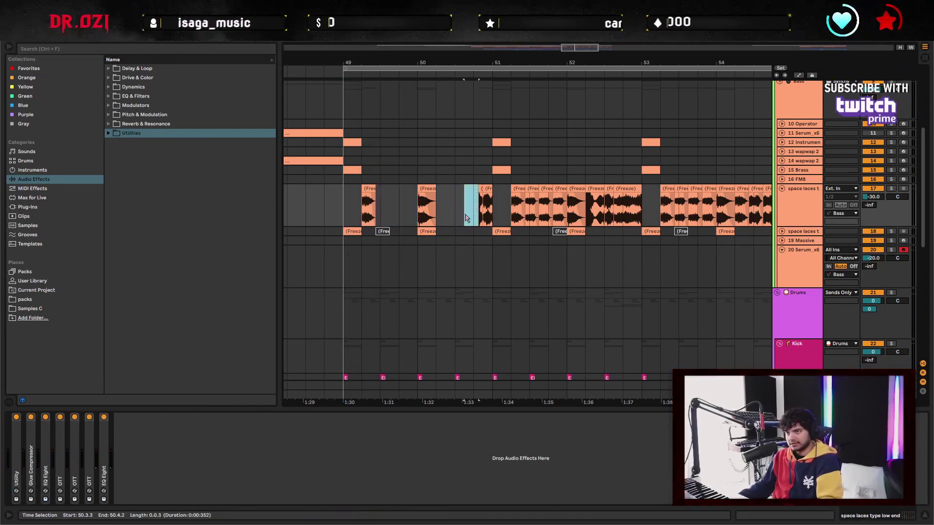
pyautogui.press('Delete')
pyautogui.click(675, 253)
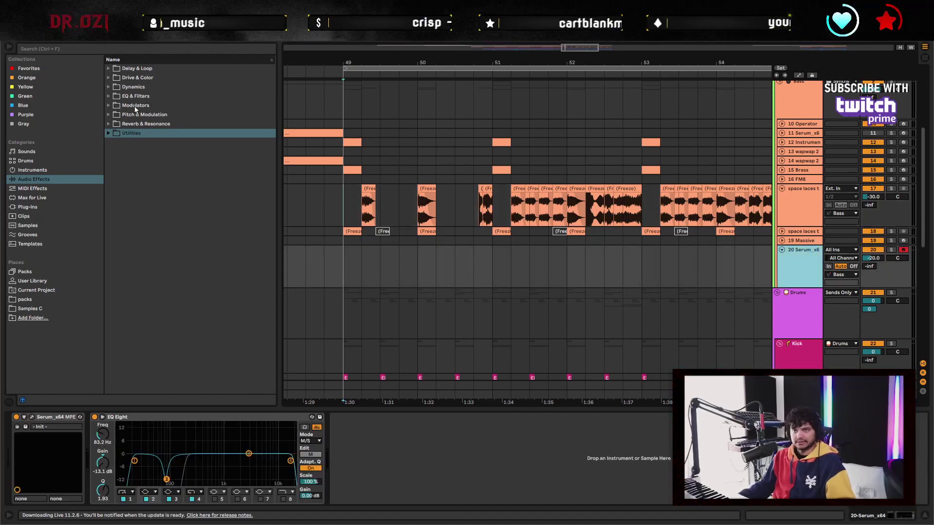
pyautogui.click(30, 207)
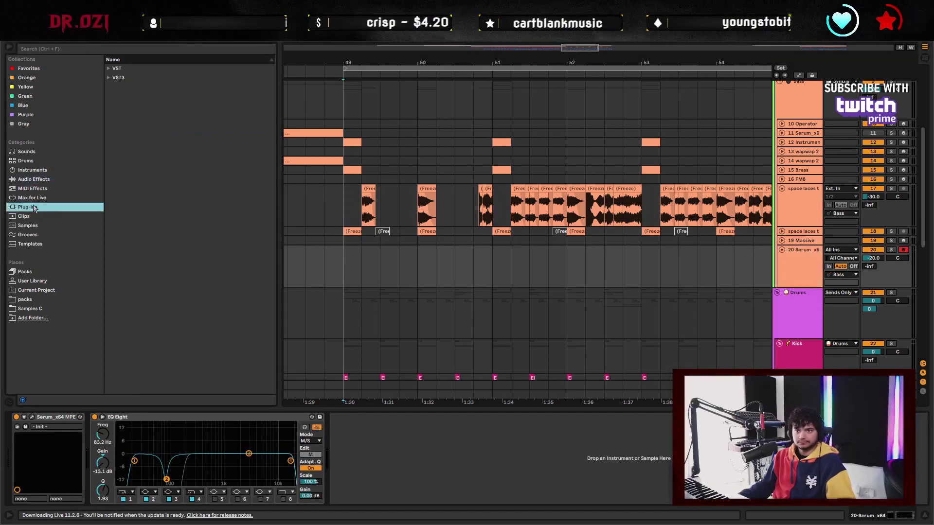
pyautogui.click(32, 169)
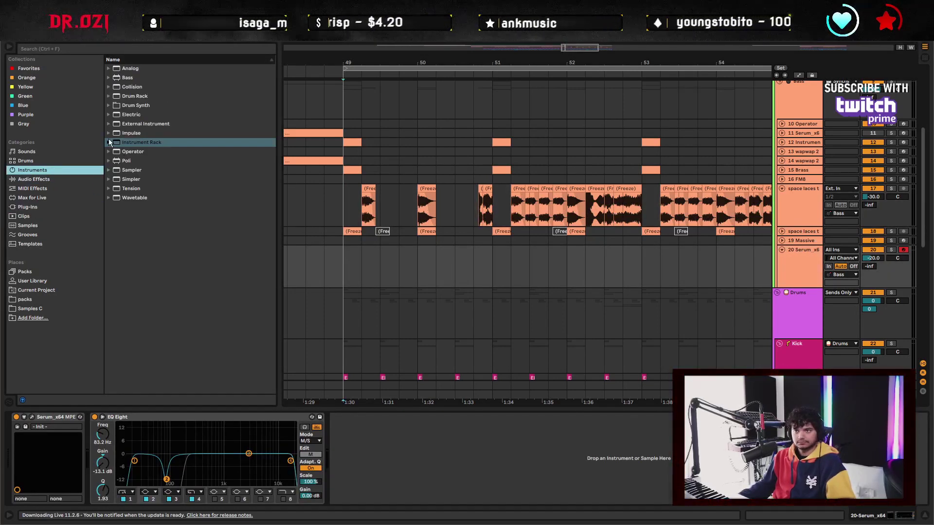
# Duplicate track 14 wapwap 2 in the Bass group
pyautogui.hscroll(-5, 547, 252)
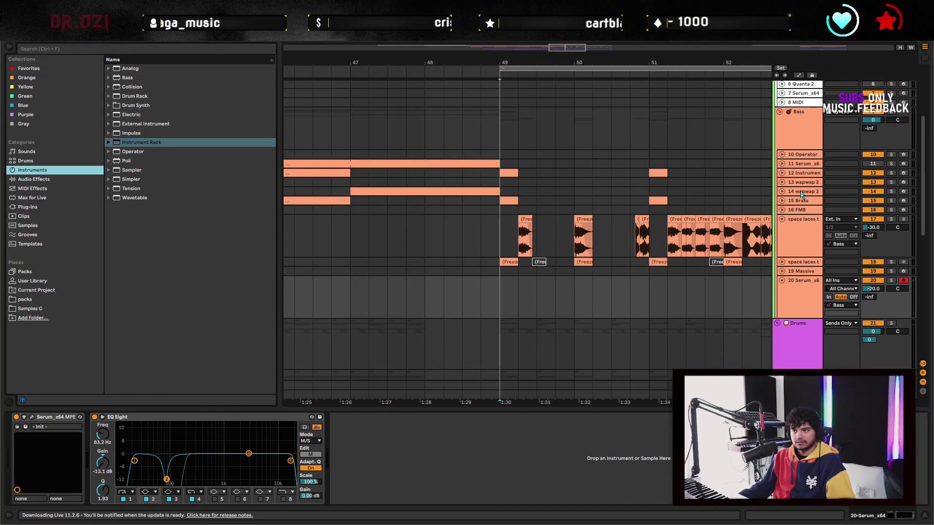
pyautogui.press('Up')
pyautogui.press('Up')
pyautogui.press('Up')
pyautogui.press('Up')
pyautogui.press('Up')
pyautogui.press('Up')
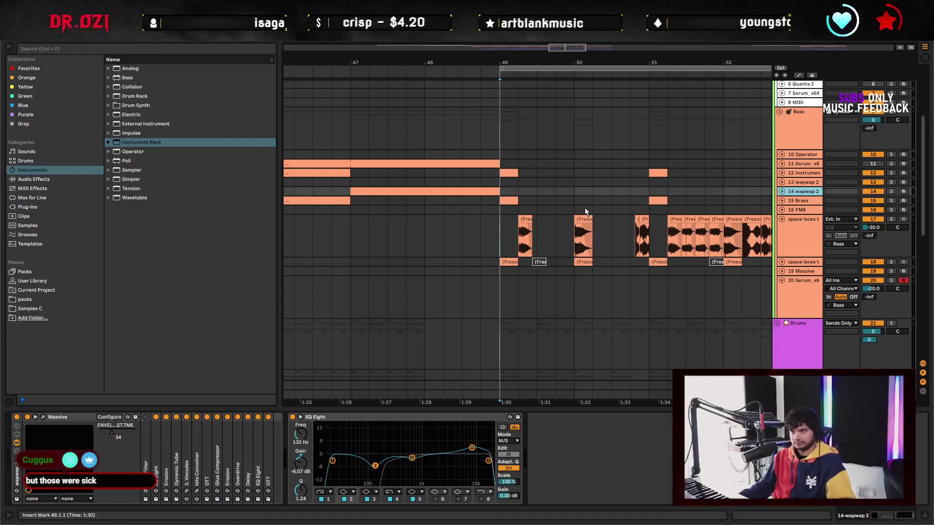
pyautogui.hotkey('ctrl', 'd')
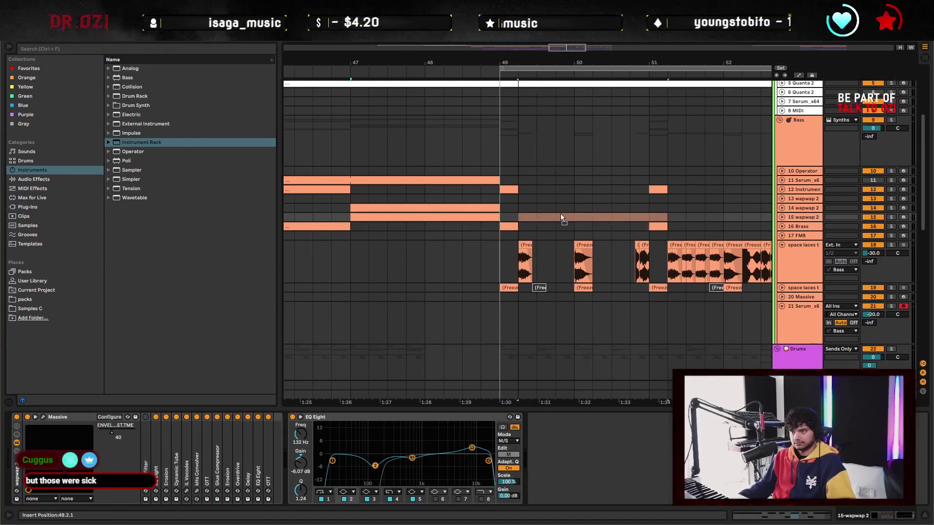
# Move the duplicated wapwap 2 track's clip from bar 47 to 49.2.1, unfold the track and open the clip's notes
pyautogui.moveTo(393, 217); pyautogui.dragTo(560, 218)
pyautogui.press('-')
pyautogui.press('-')
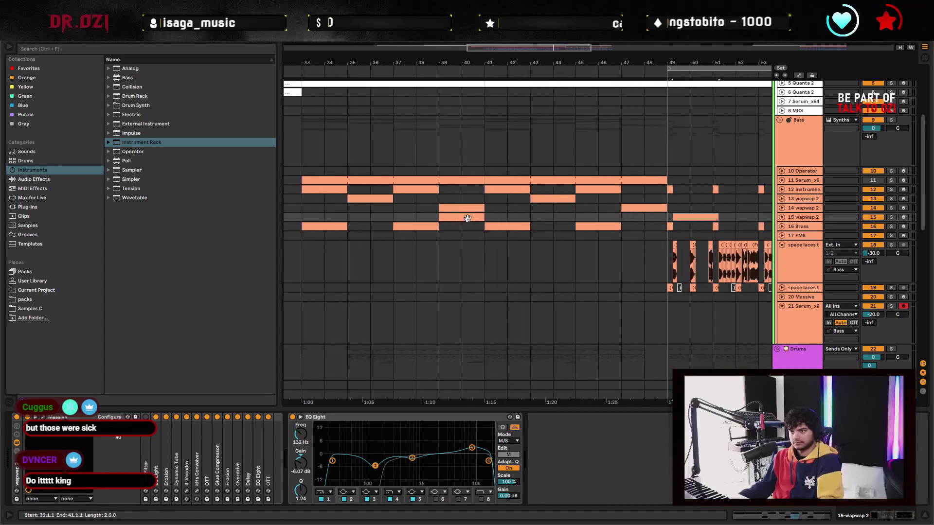
pyautogui.hscroll(10, 702, 240)
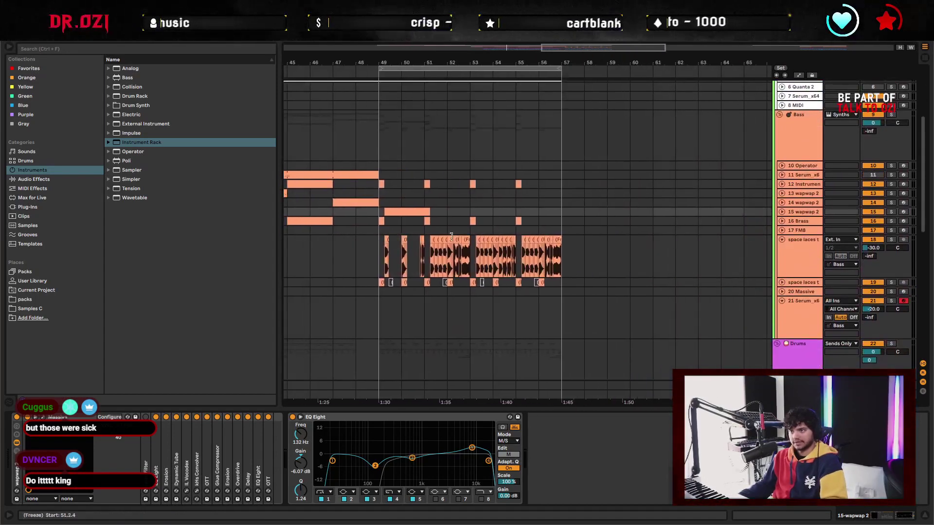
pyautogui.moveTo(402, 68); pyautogui.dragTo(402, 102)
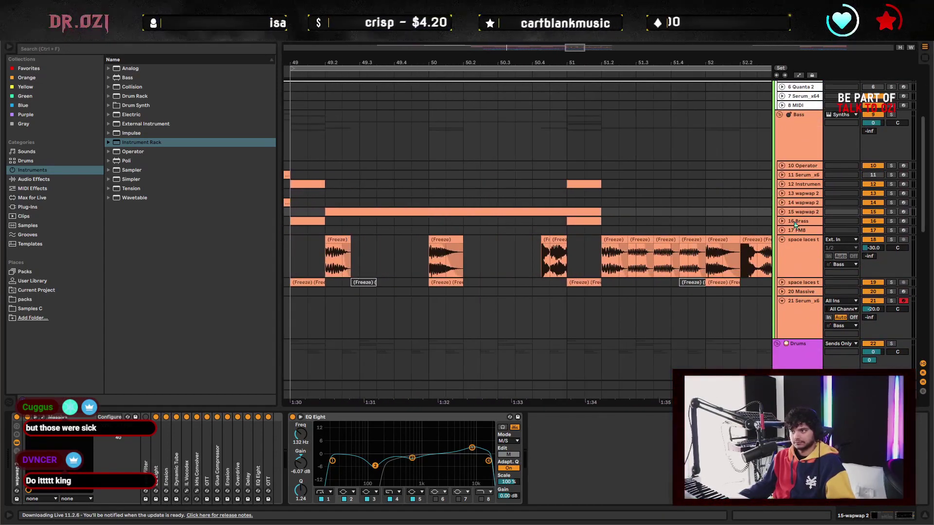
pyautogui.press('z')
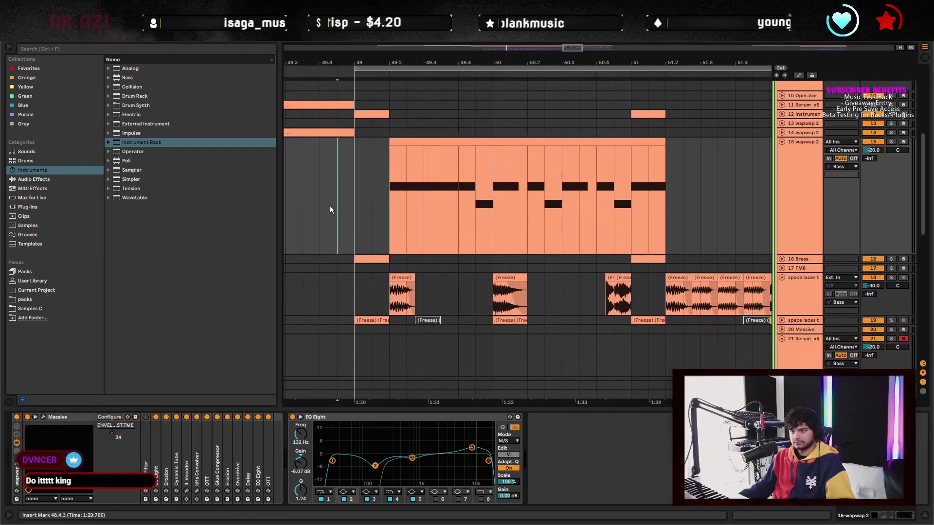
pyautogui.doubleClick(440, 139)
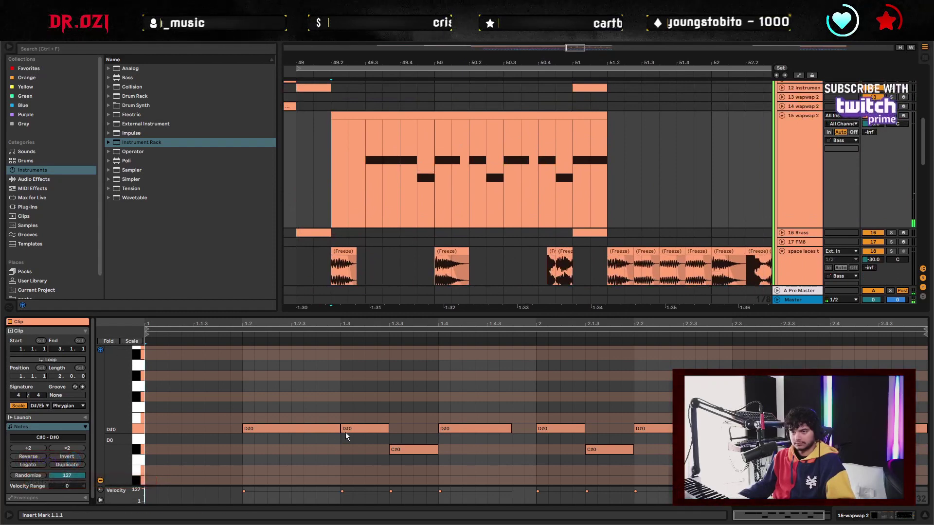
# Shorten the D#0 note at 1.2 to about three sixteenths and delete every note from 1.3 onward
pyautogui.moveTo(340, 431); pyautogui.dragTo(290, 435)
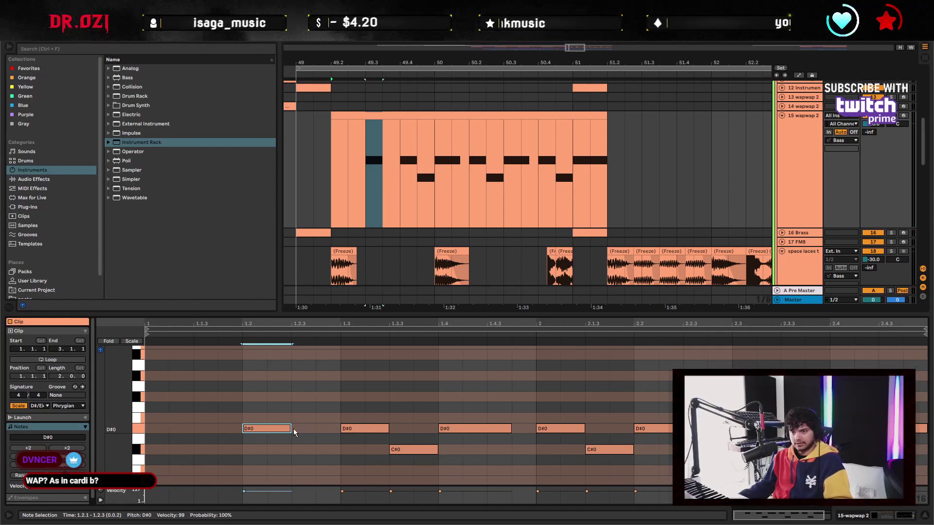
pyautogui.moveTo(291, 430); pyautogui.dragTo(324, 426)
pyautogui.moveTo(342, 460); pyautogui.dragTo(925, 419)
pyautogui.press('Delete')
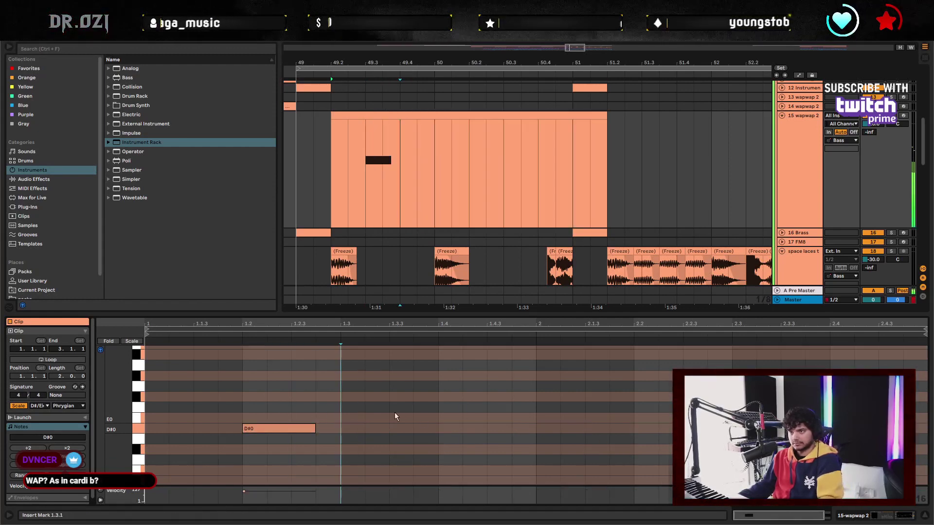
# Move the D#0 note in the wapwap 2 clip back to 1.1.4 and duplicate it three times in a row
pyautogui.click(383, 225)
pyautogui.scroll(-1, 397, 192)
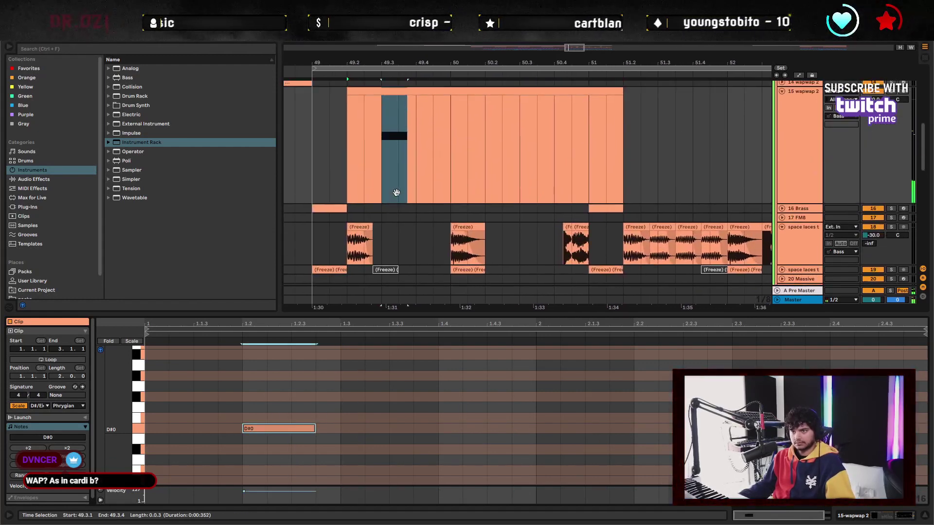
pyautogui.click(329, 442)
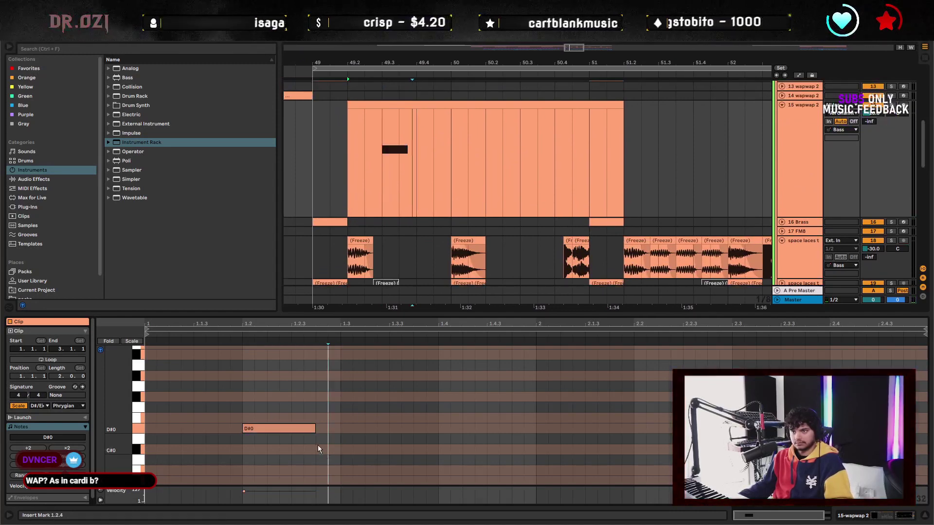
pyautogui.moveTo(303, 434); pyautogui.dragTo(254, 433)
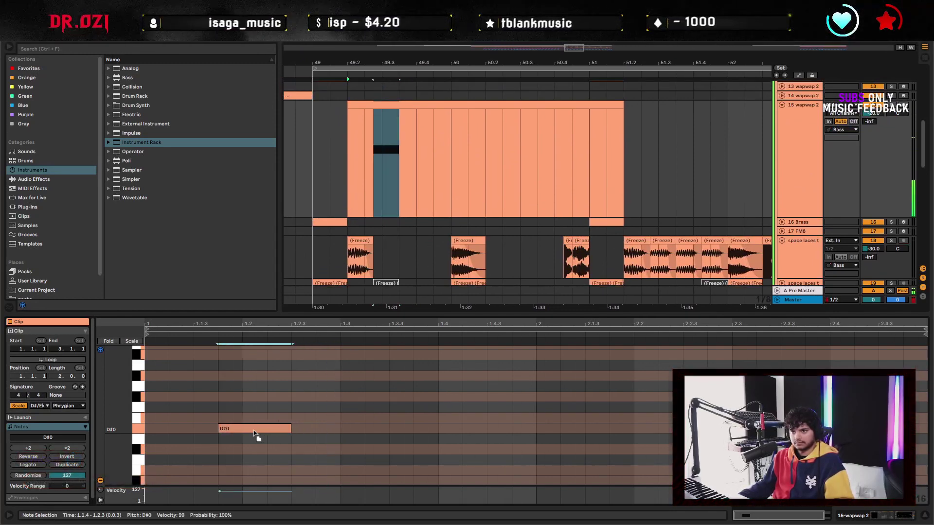
pyautogui.hotkey('ctrl', 'd')
pyautogui.hotkey('ctrl', 'd')
pyautogui.hotkey('ctrl', 'd')
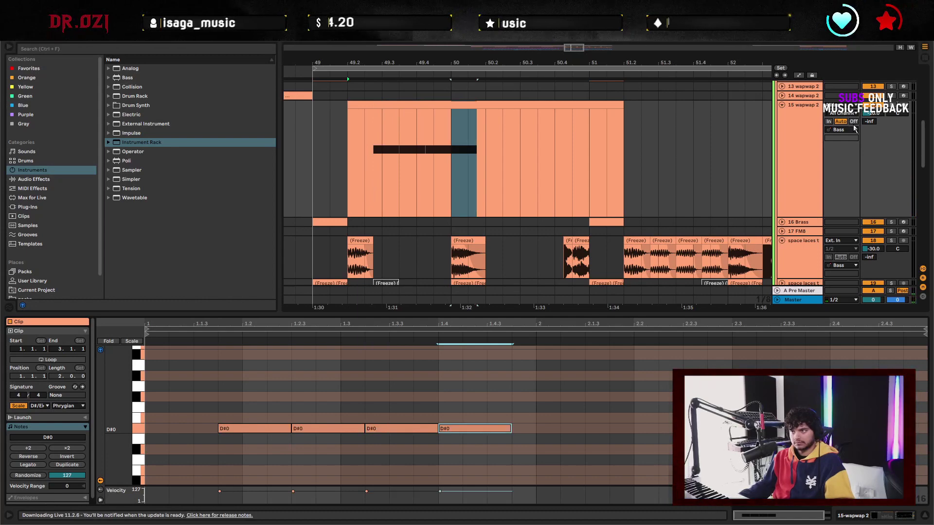
# In track 15's Massive synth, turn off envelope 4's loop and raise its attack slightly, then close the plug-in window
pyautogui.hotkey('shift', 'Tab')
pyautogui.click(43, 417)
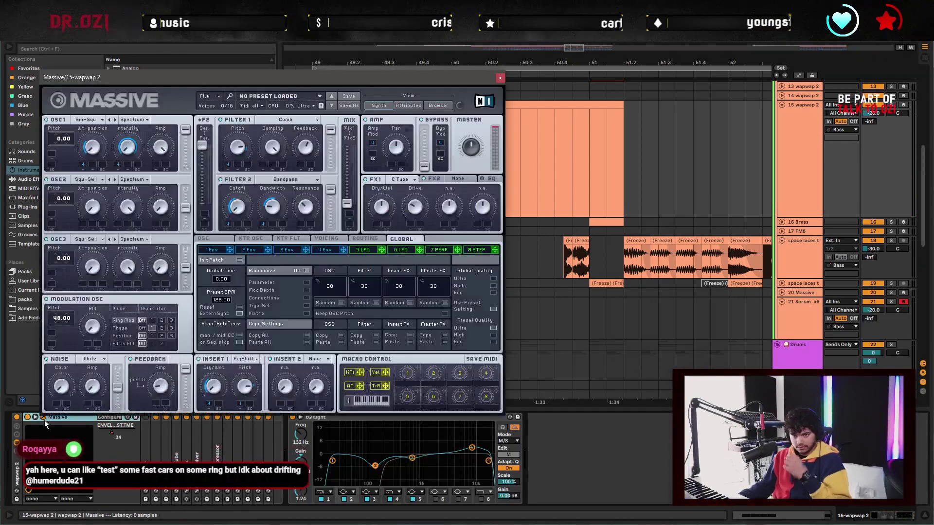
pyautogui.click(325, 250)
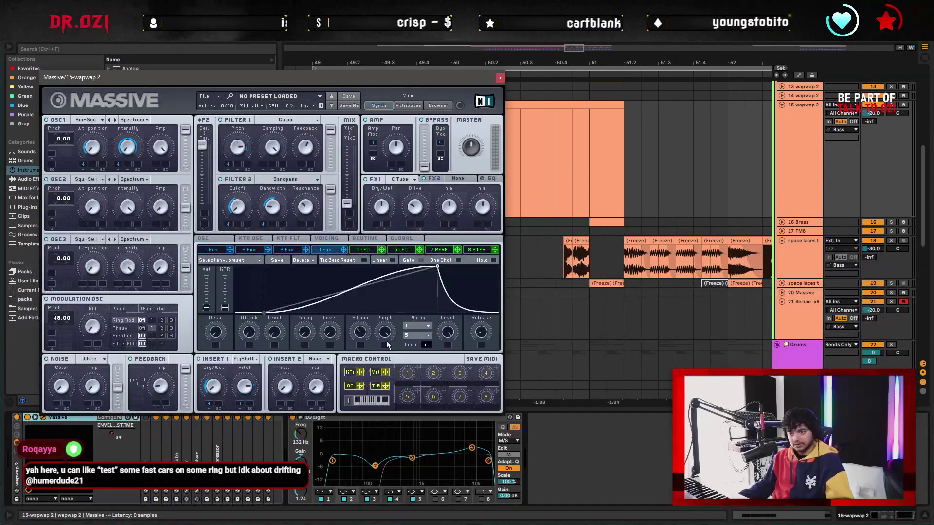
pyautogui.click(427, 345)
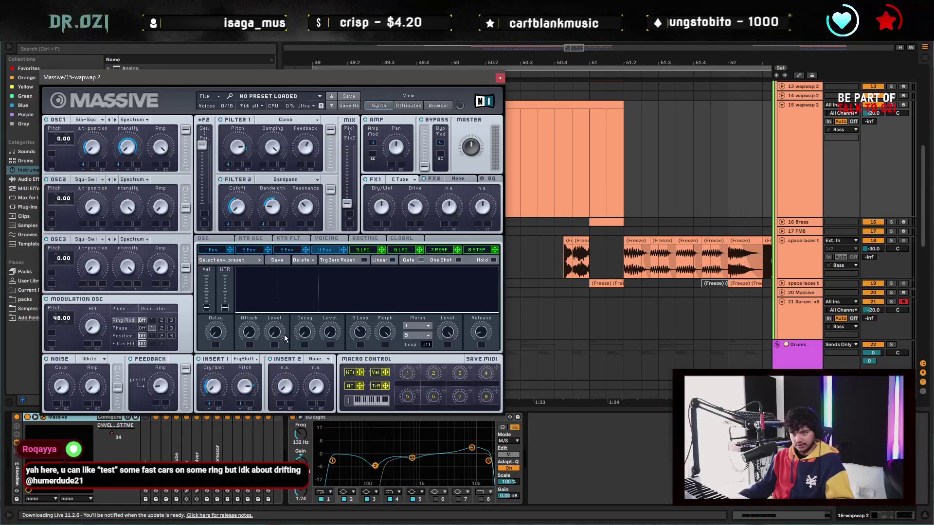
pyautogui.moveTo(249, 332); pyautogui.dragTo(253, 322)
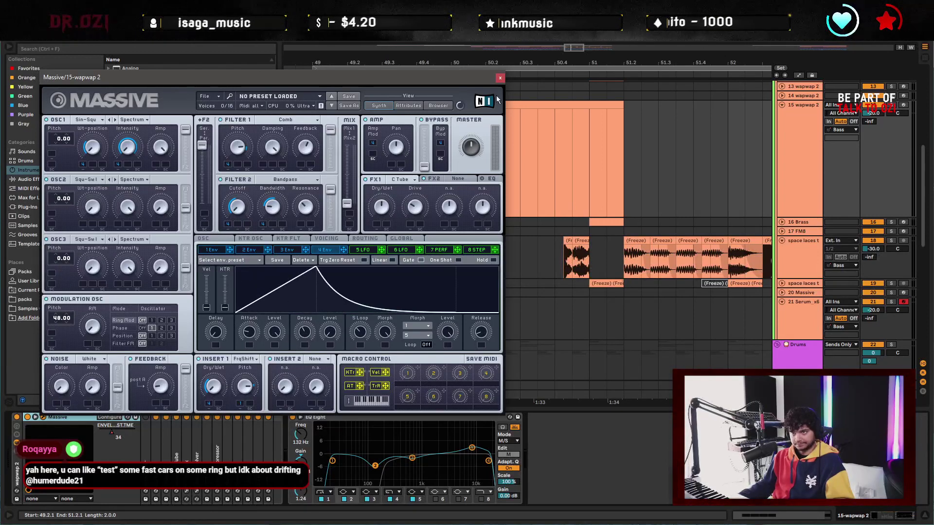
pyautogui.hotkey('ctrl', 'alt', 'p')
# Play the section from bar 49 and delete the part of track 15's wapwap 2 clip from bar 50 onward
pyautogui.click(310, 167)
pyautogui.press('space')
pyautogui.scroll(2, 440, 202)
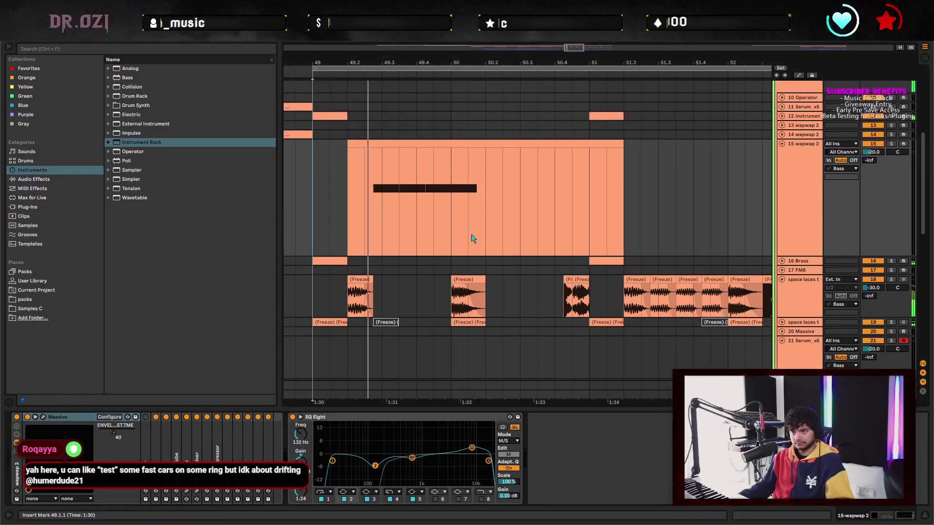
pyautogui.press('space')
pyautogui.moveTo(455, 209); pyautogui.dragTo(641, 214)
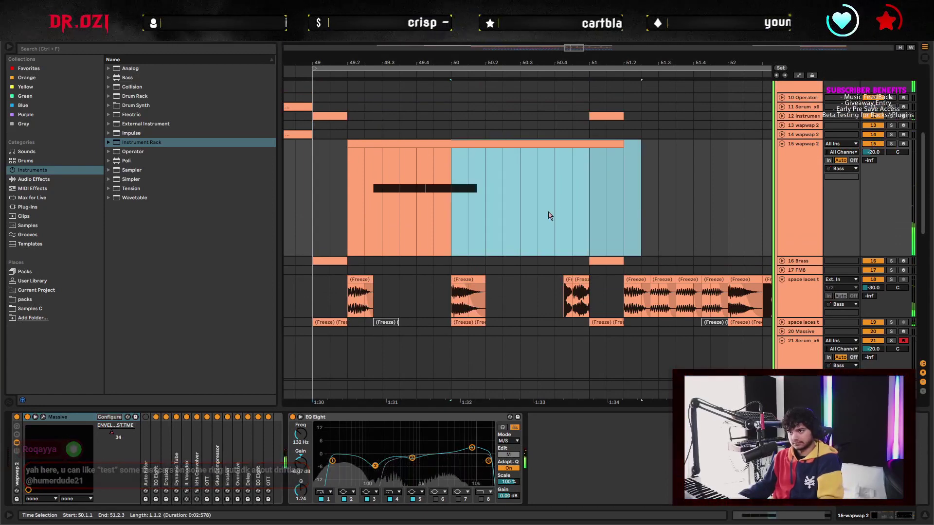
pyautogui.press('Delete')
pyautogui.press('space')
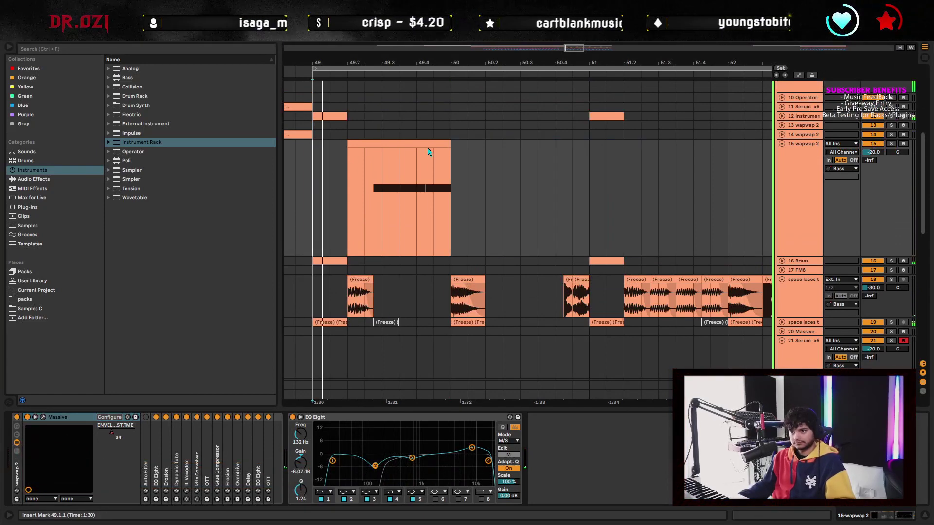
# Duplicate bar 49 of the wapwap 2 track into bar 50 and loop the arrangement from bar 49 to 51
pyautogui.moveTo(312, 195); pyautogui.dragTo(451, 194)
pyautogui.hotkey('ctrl', 'd')
pyautogui.keyDown('shift'); pyautogui.click(313, 182); pyautogui.keyUp('shift')
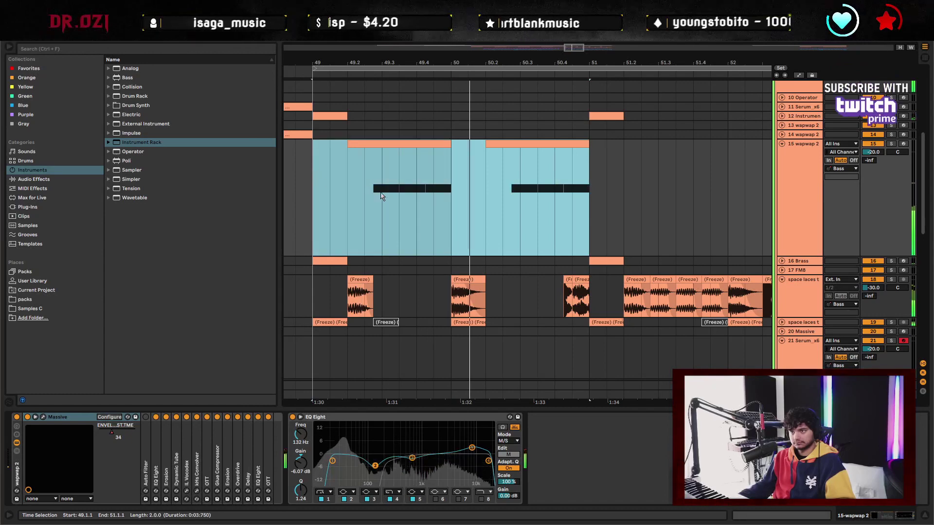
pyautogui.click(521, 223)
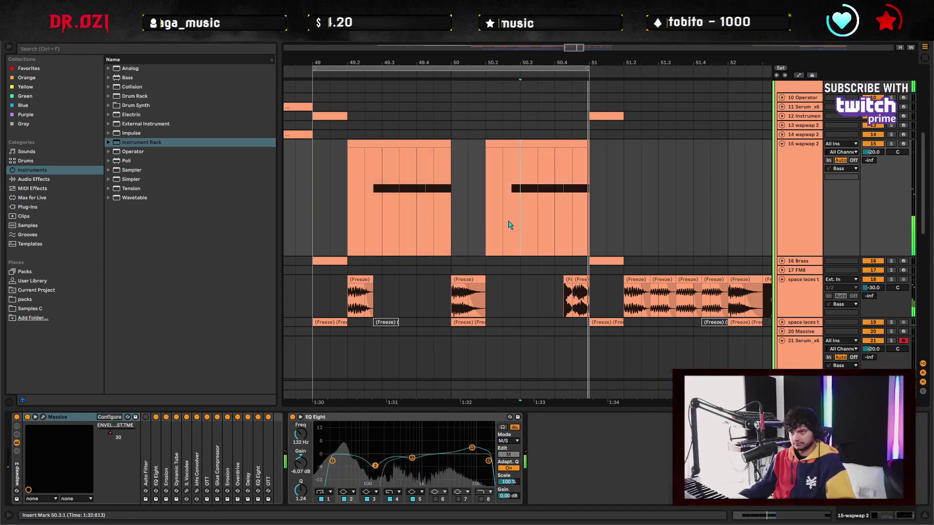
# Add a D#0 note at the start of the 50.2 clip on the 15 wapwap 2 track, then return to bar 49
pyautogui.doubleClick(530, 153)
pyautogui.click(355, 429)
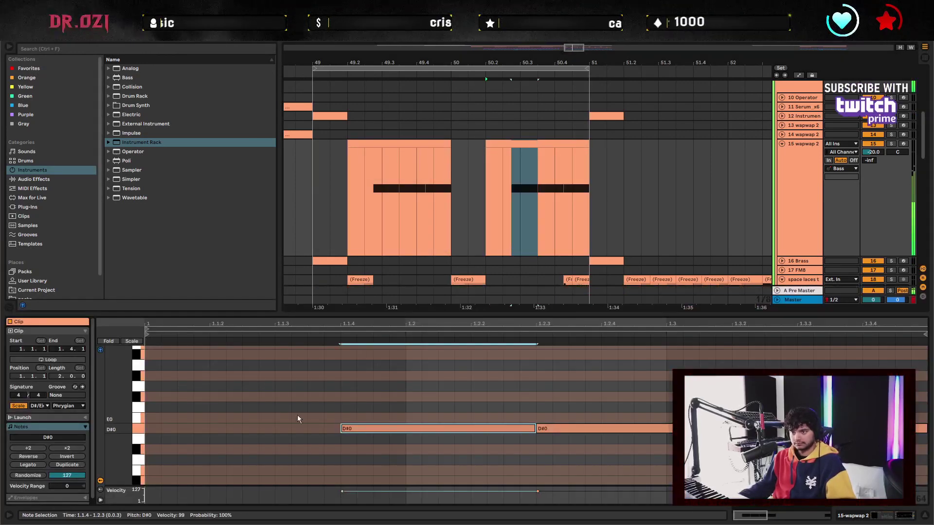
pyautogui.doubleClick(153, 429)
pyautogui.click(311, 196)
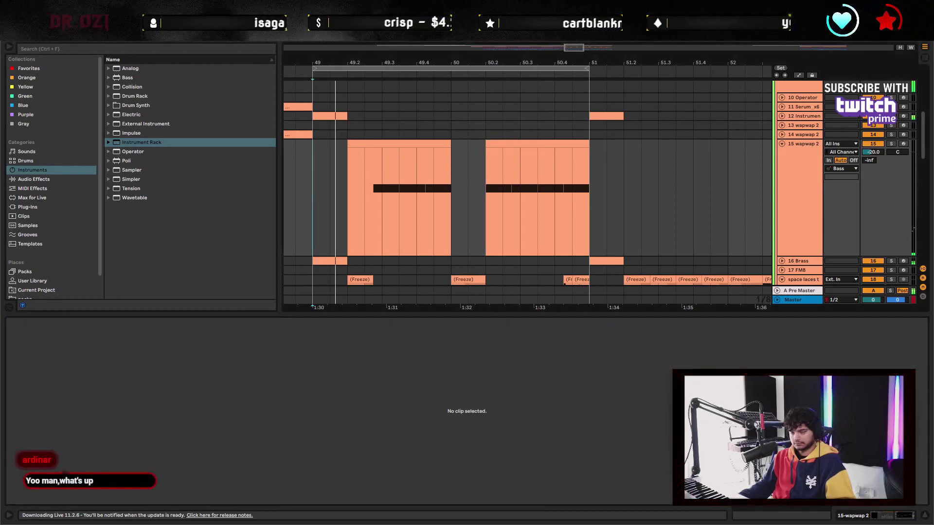
# Shorten the 50.2 clip on 15 wapwap 2 so it ends where the frozen audio clips before bar 51 begin
pyautogui.click(923, 518)
pyautogui.click(589, 160)
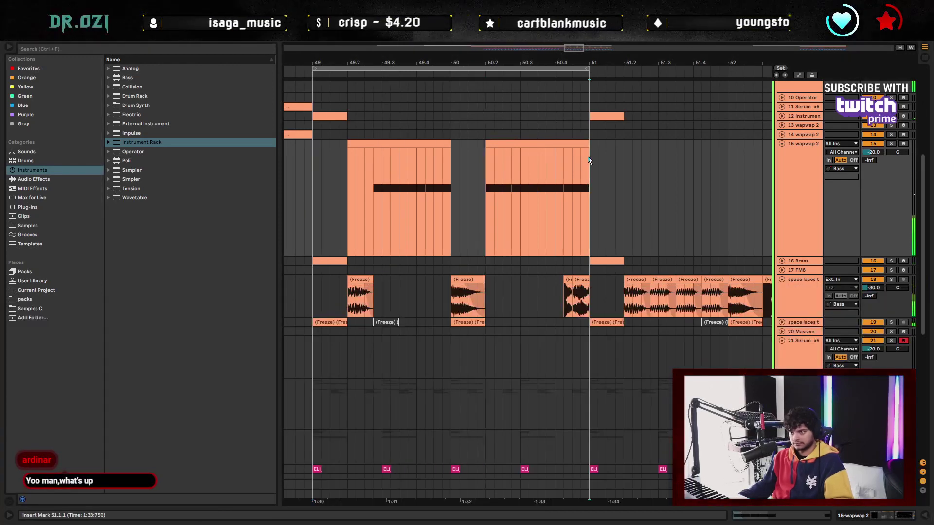
pyautogui.moveTo(588, 152); pyautogui.dragTo(564, 153)
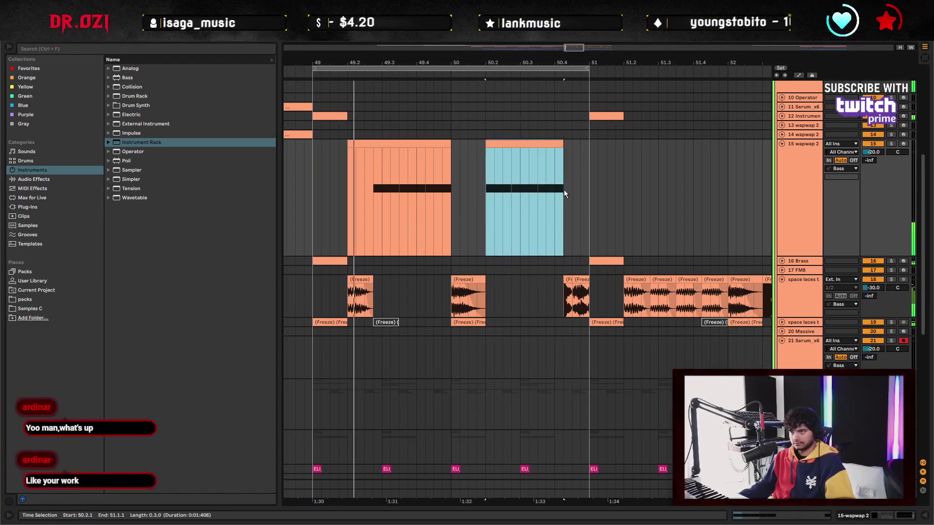
pyautogui.click(565, 189)
# Adjust the attack and decay of envelope 4 in the Massive instrument on the 15 wapwap 2 track
pyautogui.hotkey('ctrl', 'alt', 'l')
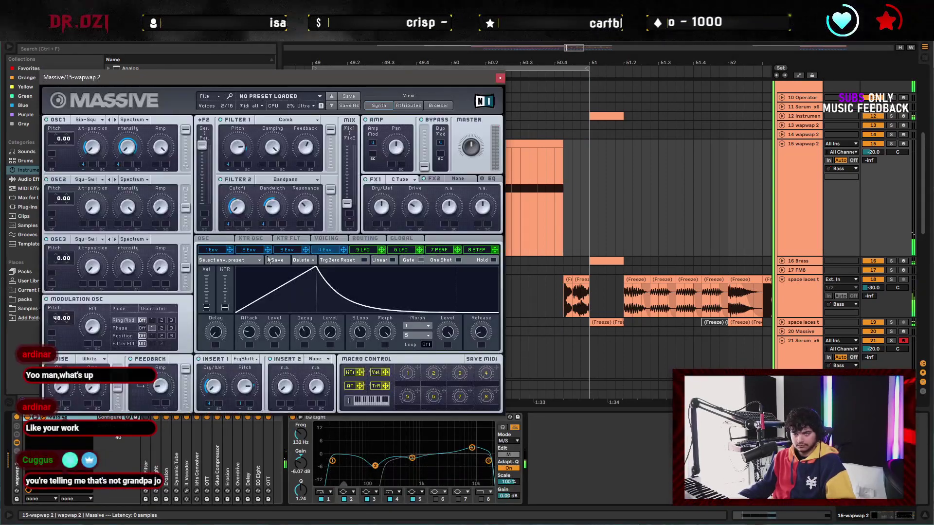
pyautogui.moveTo(306, 332); pyautogui.dragTo(310, 329)
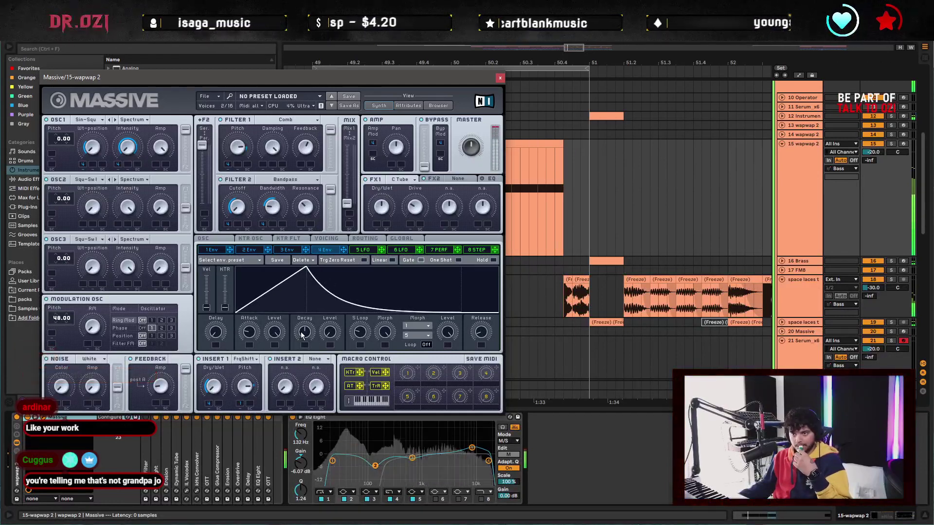
pyautogui.moveTo(306, 333); pyautogui.dragTo(306, 328)
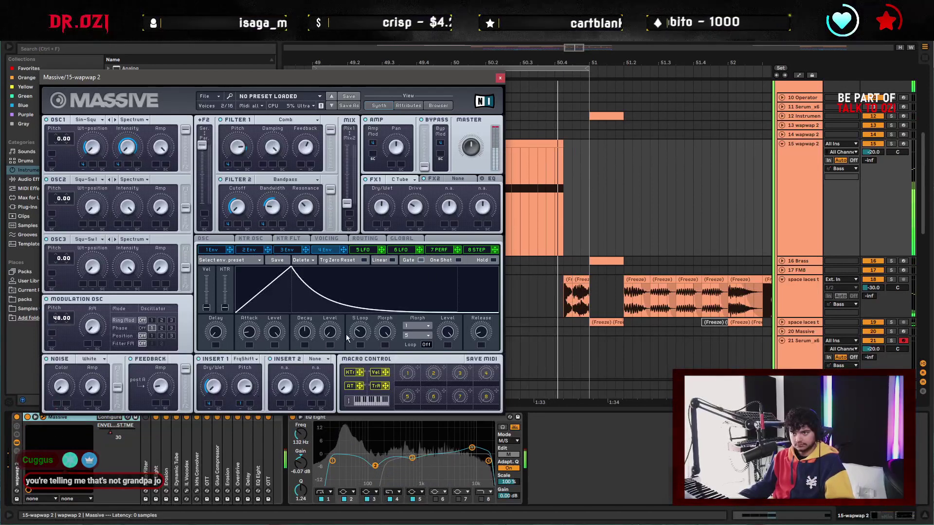
pyautogui.moveTo(242, 332); pyautogui.dragTo(299, 336)
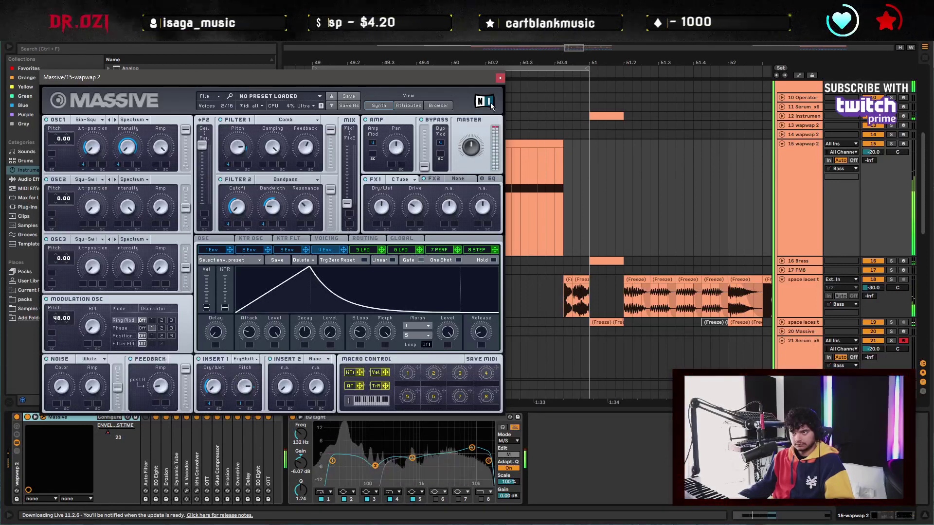
pyautogui.click(500, 78)
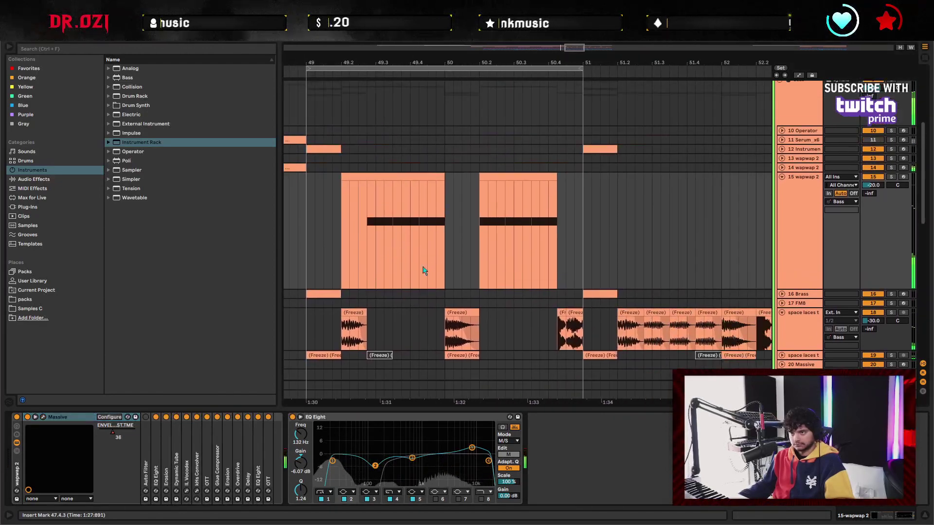
# Duplicate the 15 wapwap 2 section from bar 49 to bar 51 onto the following two bars
pyautogui.click(580, 221)
pyautogui.scroll(-1, 580, 221)
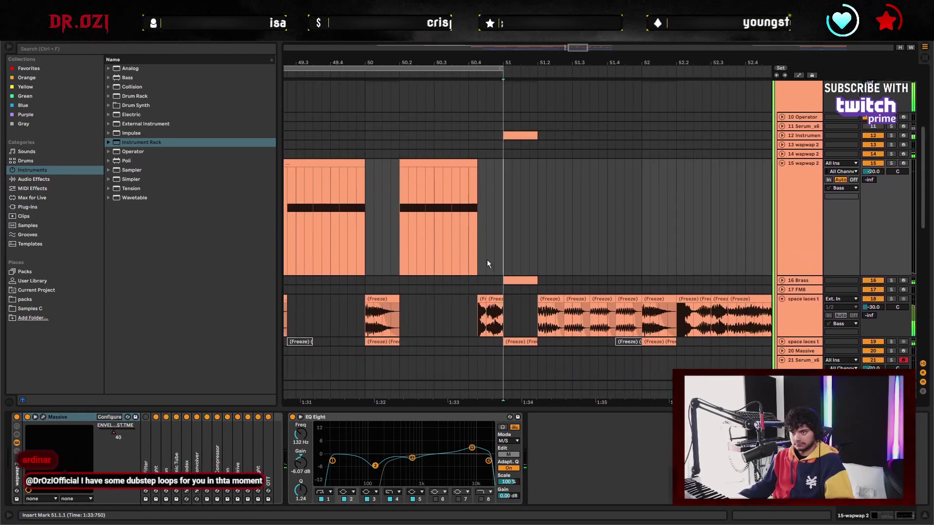
pyautogui.keyDown('shift'); pyautogui.click(361, 218); pyautogui.keyUp('shift')
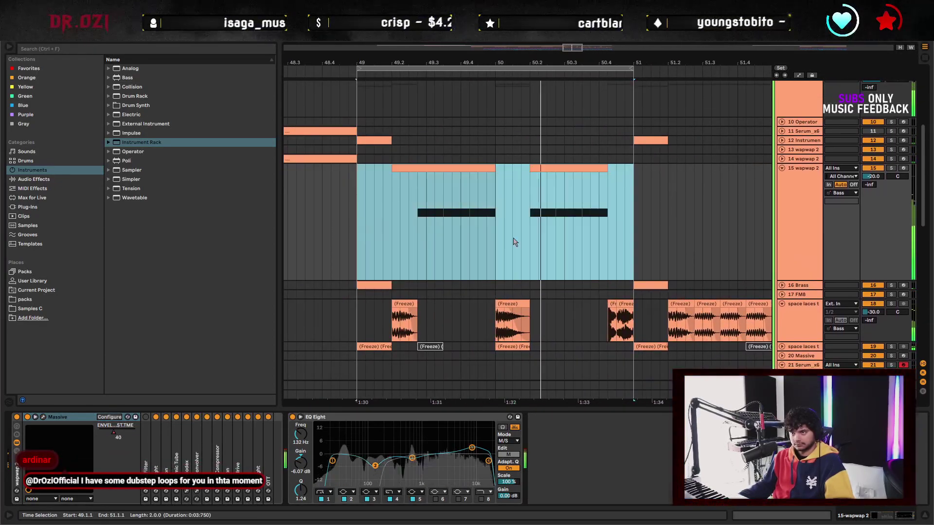
pyautogui.hotkey('ctrl', 'd')
# Delete the frozen audio clips between 51.2.4 and bar 52 on track 18 and the duplicated wapwap 2 clip at 52.2
pyautogui.scroll(-3, 483, 271)
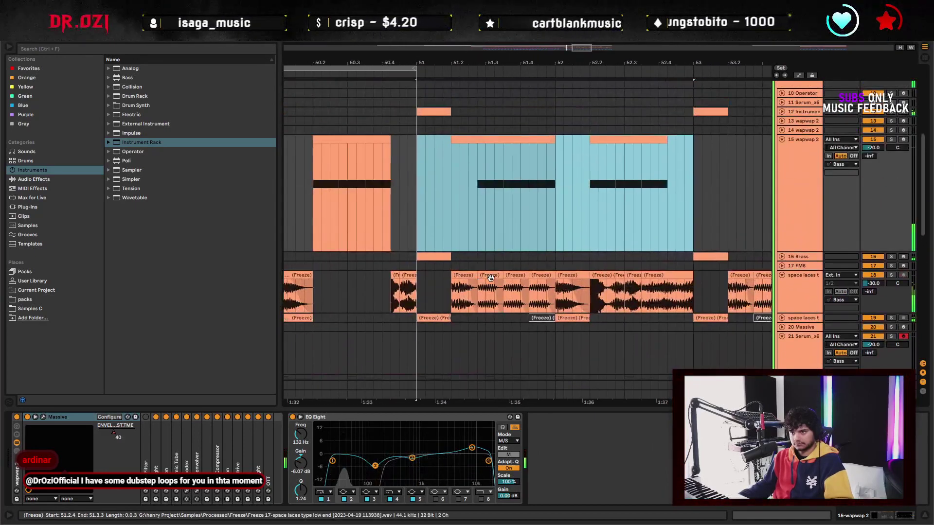
pyautogui.click(490, 275)
pyautogui.press('Delete')
pyautogui.click(542, 275)
pyautogui.press('Delete')
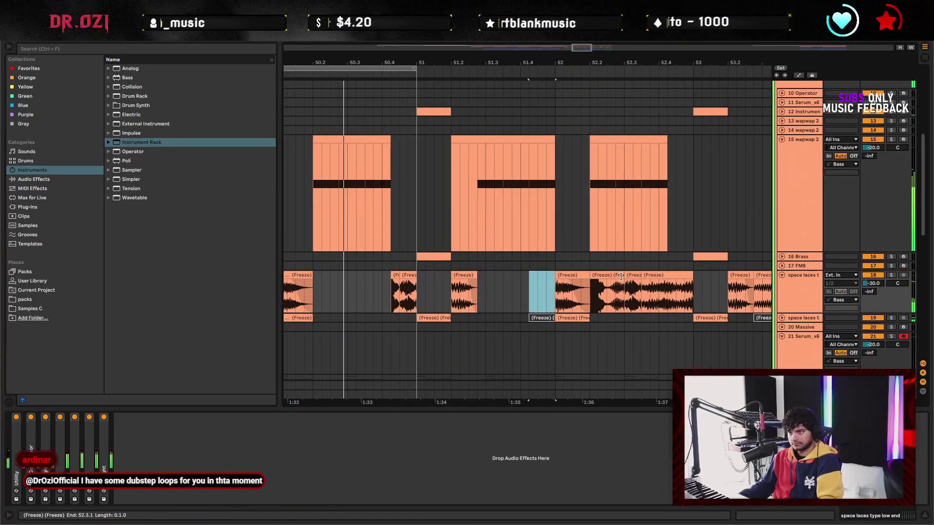
pyautogui.click(602, 150)
pyautogui.press('-')
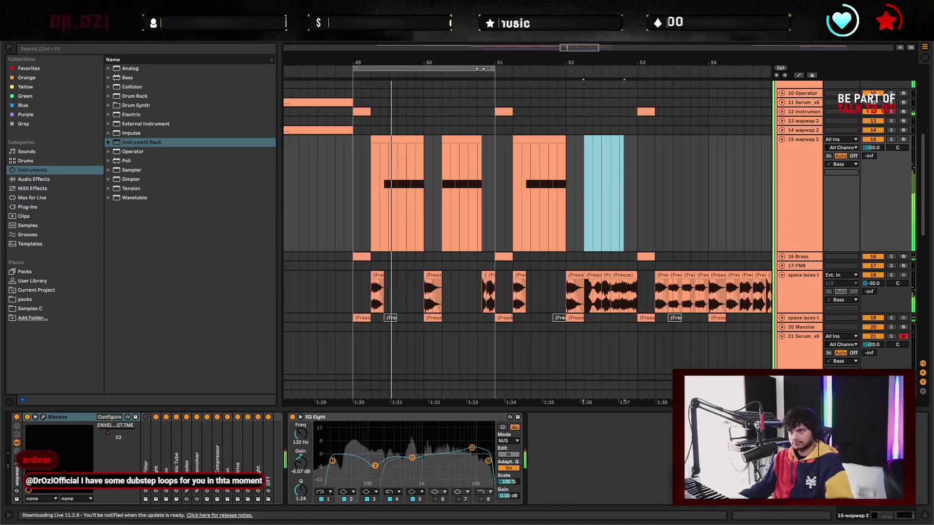
# Extend the loop's end to bar 53 and play the section back from bar 49
pyautogui.moveTo(480, 69); pyautogui.dragTo(638, 69)
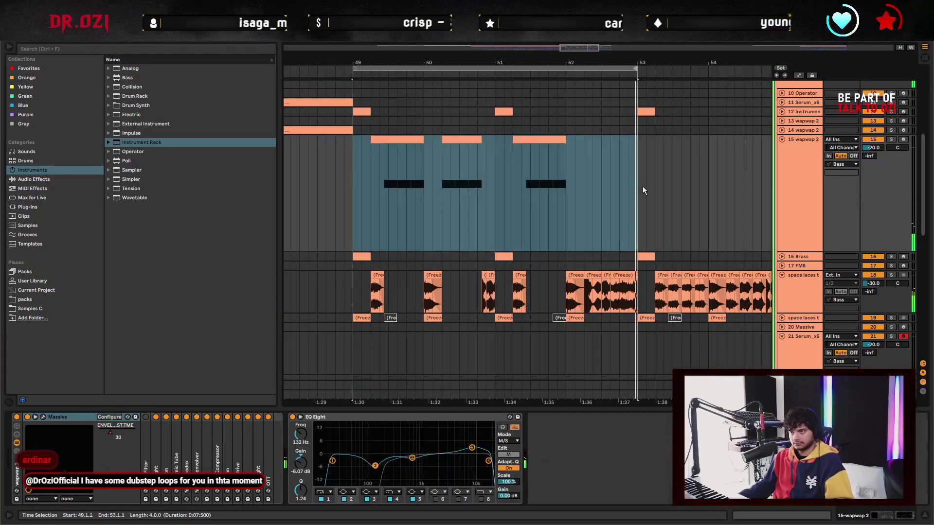
pyautogui.press('space')
pyautogui.click(638, 203)
pyautogui.scroll(1, 652, 229)
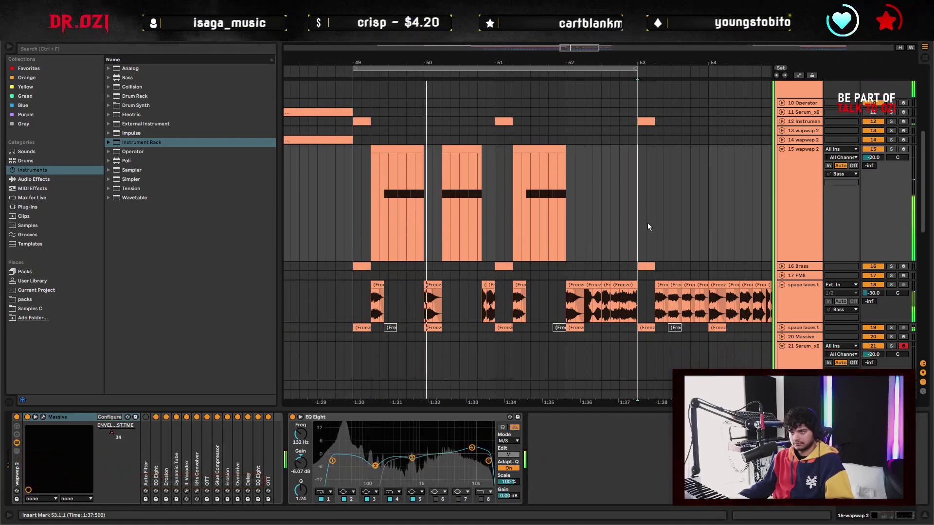
pyautogui.click(380, 204)
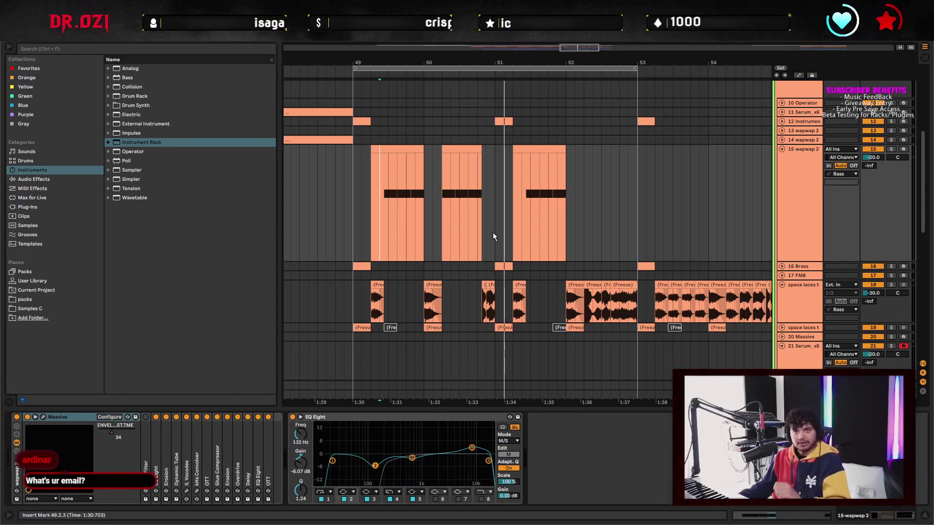
pyautogui.press('space')
pyautogui.click(351, 211)
pyautogui.press('space')
pyautogui.scroll(2, 593, 260)
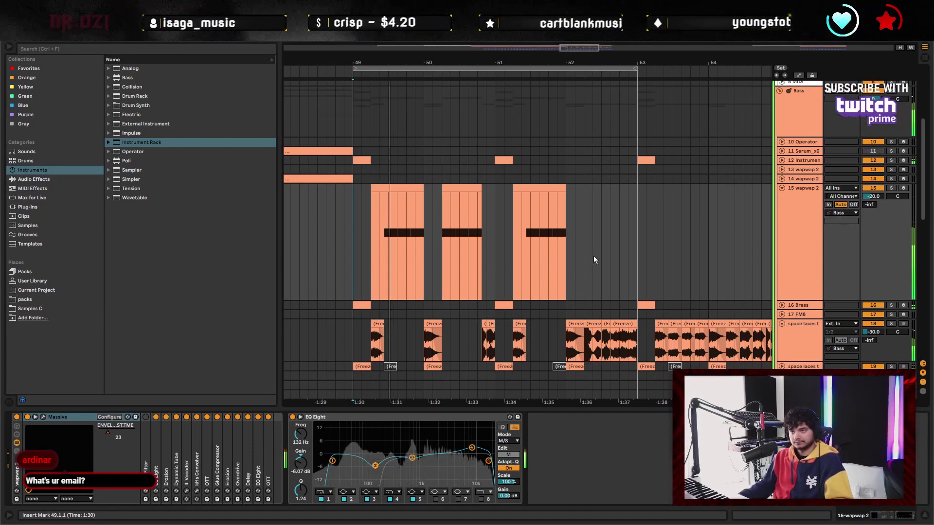
pyautogui.scroll(-2, 593, 261)
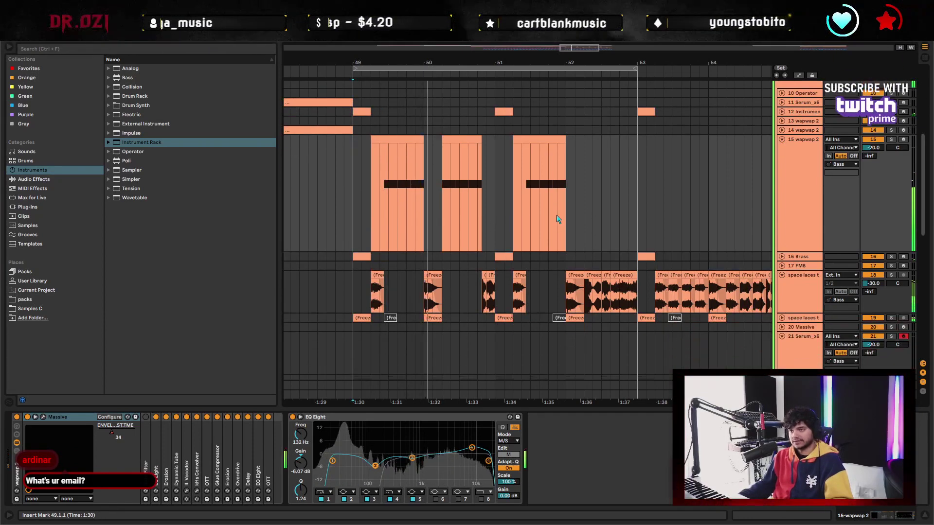
# Fine-tune Massive's envelope 4 attack and decay again while the four-bar loop plays
pyautogui.click(43, 417)
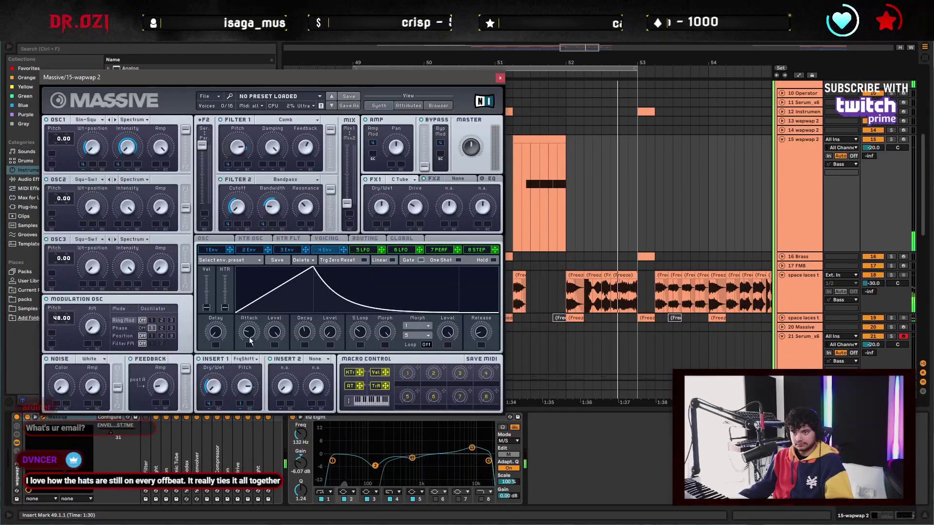
pyautogui.moveTo(250, 330); pyautogui.dragTo(246, 334)
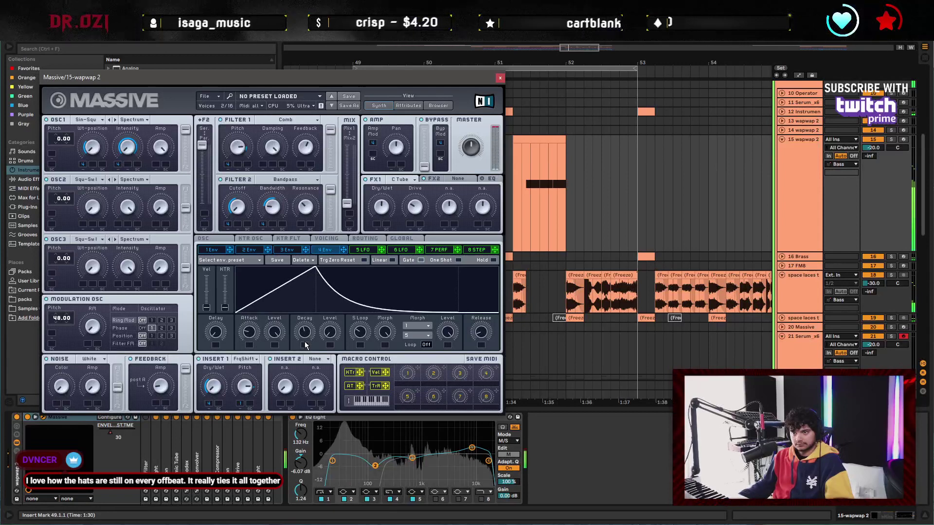
pyautogui.moveTo(309, 339); pyautogui.dragTo(305, 332)
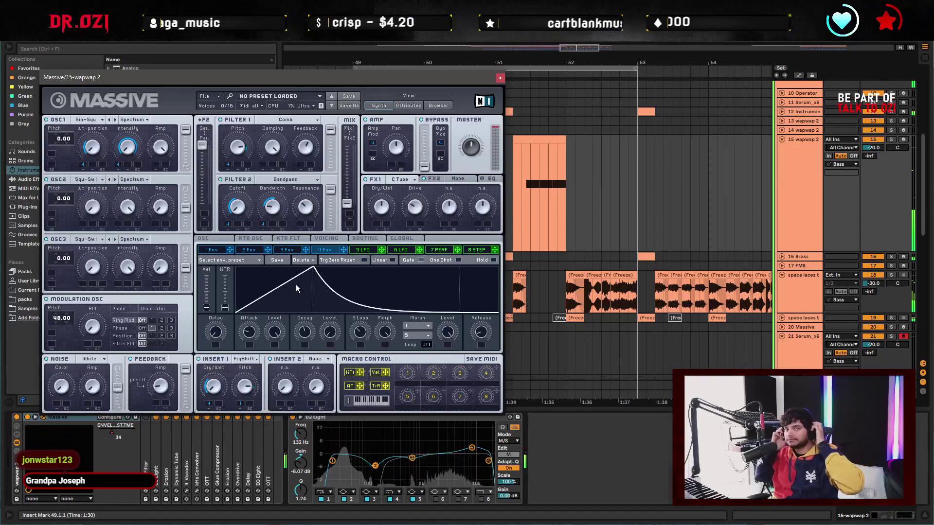
pyautogui.click(500, 78)
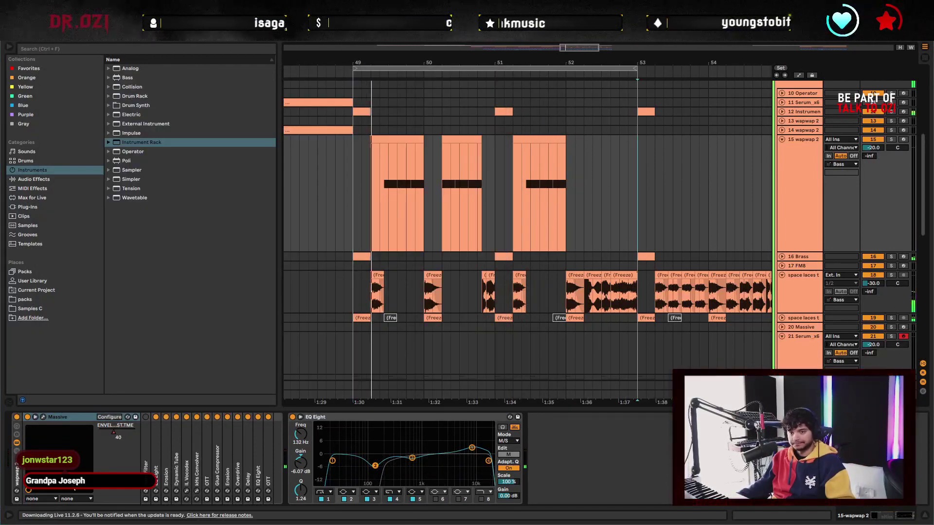
# Bring up the automation of Massive's Insert 1 Pitch parameter on the 15 wapwap 2 track
pyautogui.click(43, 417)
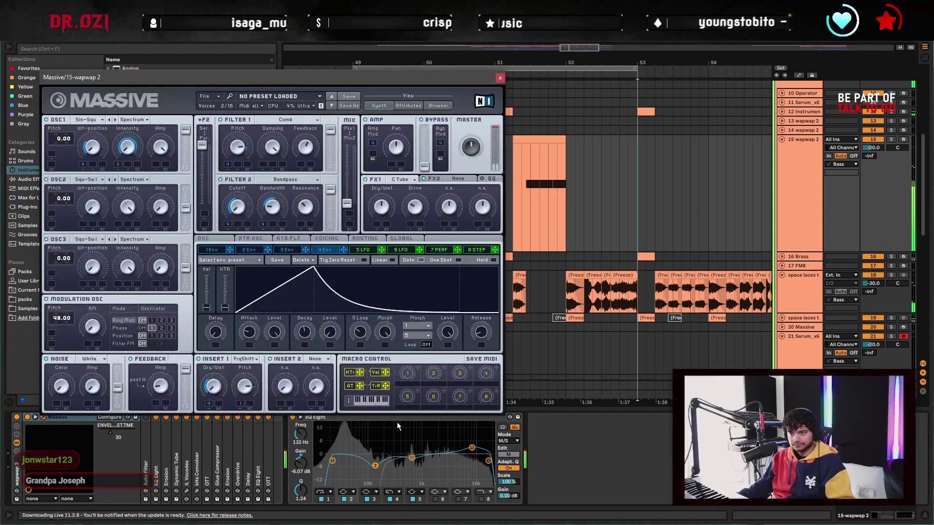
pyautogui.click(244, 389)
pyautogui.click(500, 78)
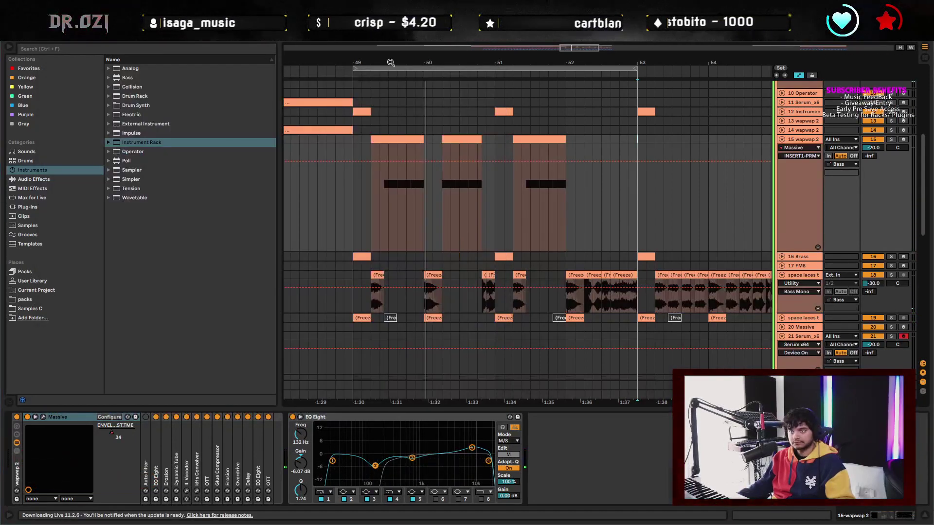
# Draw a rising Insert 1 Pitch automation ramp from 49.2.4 to about 49.3.3 in the first wapwap 2 clip
pyautogui.scroll(3, 388, 123)
pyautogui.scroll(2, 389, 62)
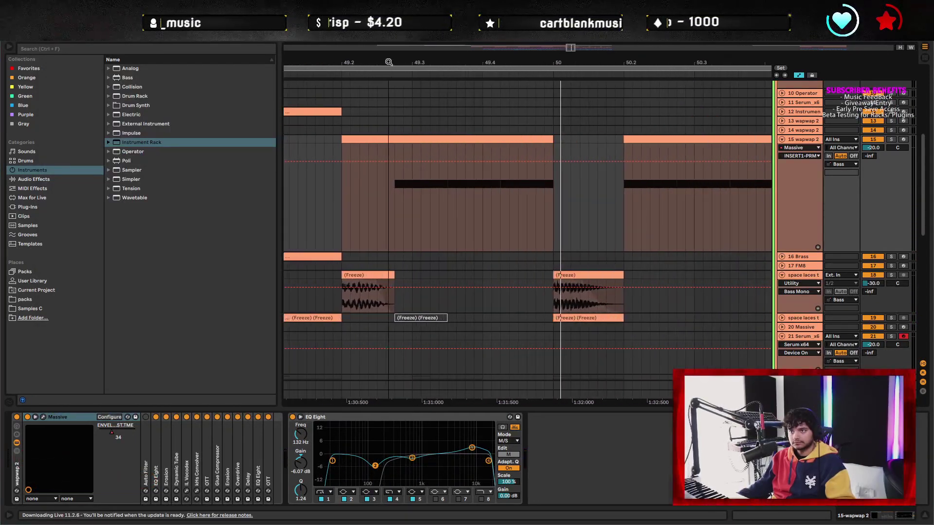
pyautogui.click(448, 161)
pyautogui.moveTo(395, 161); pyautogui.dragTo(395, 177)
pyautogui.press('space')
# Raise the ramp's start point at 49.2.4 to about 82, auditioning it from bar 49
pyautogui.hscroll(-3, 552, 207)
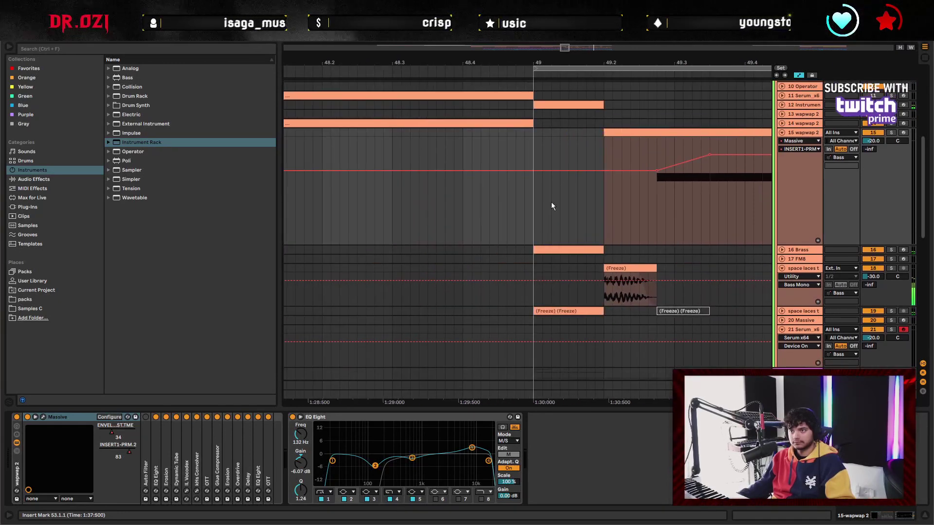
pyautogui.click(535, 204)
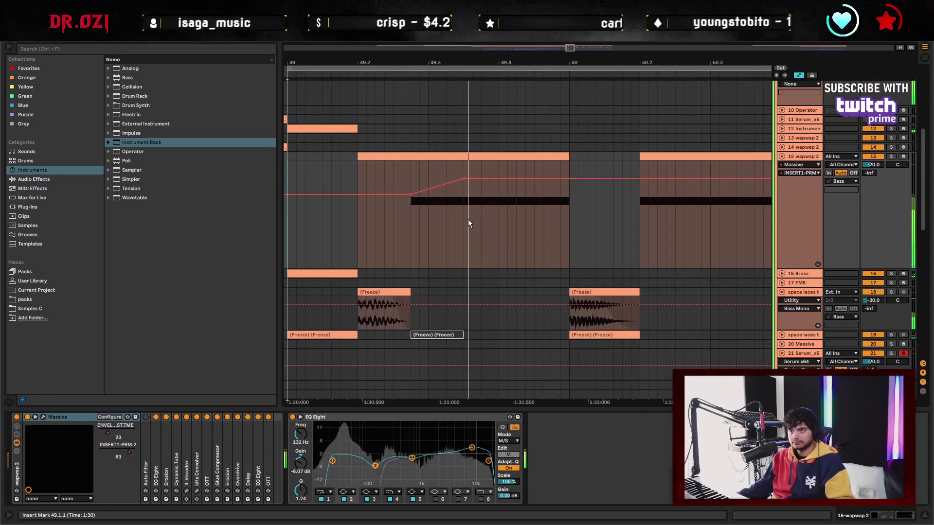
pyautogui.moveTo(411, 195); pyautogui.dragTo(410, 184)
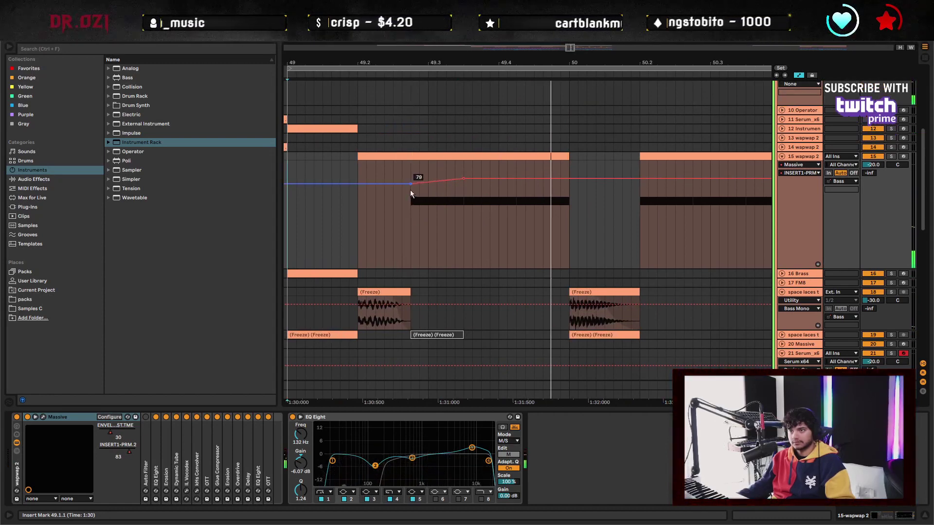
pyautogui.click(411, 185)
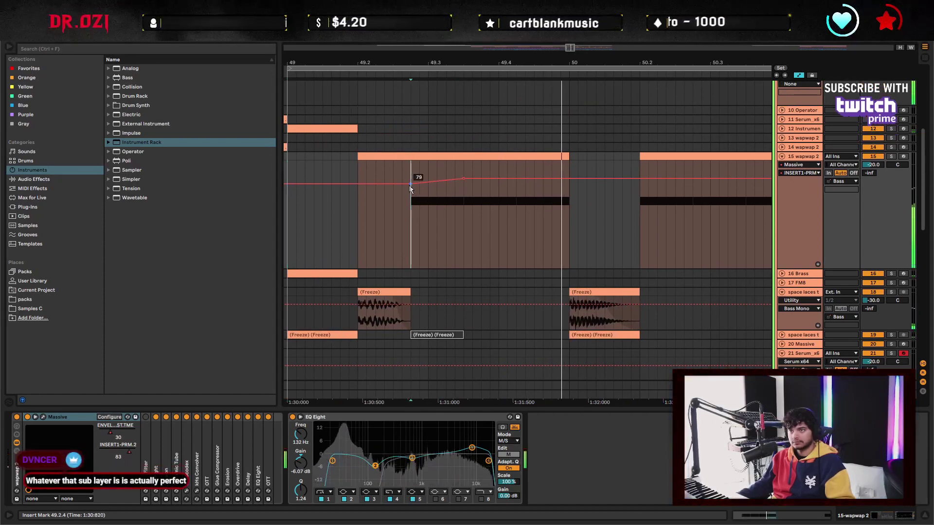
pyautogui.moveTo(410, 184); pyautogui.dragTo(410, 182)
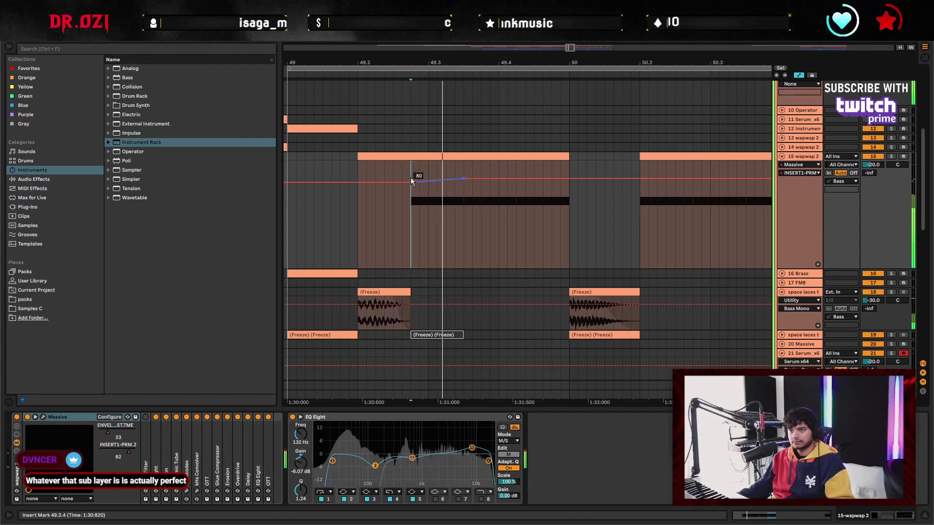
pyautogui.moveTo(410, 185); pyautogui.dragTo(410, 184)
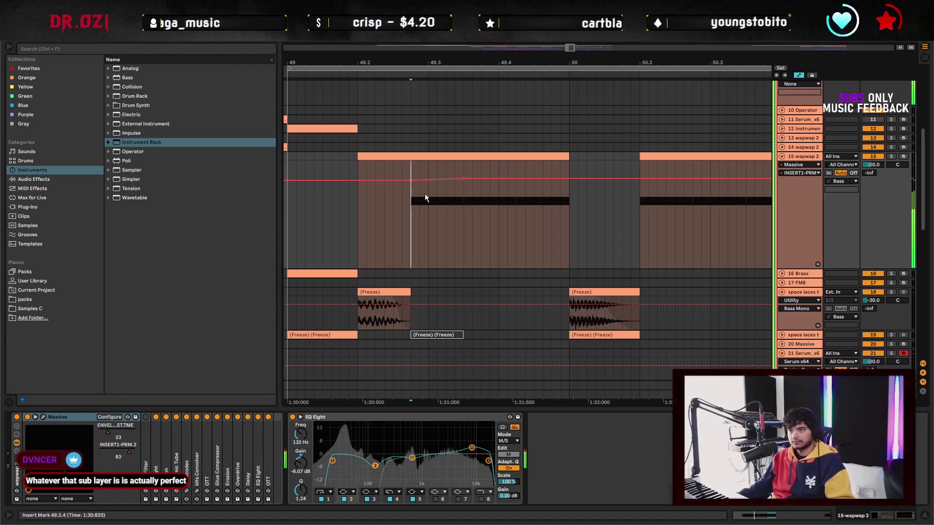
# Duplicate bars 49 to 51 of 15 wapwap 2, including the pitch automation, onto the next two bars
pyautogui.moveTo(418, 73); pyautogui.dragTo(420, 65)
pyautogui.moveTo(523, 237); pyautogui.dragTo(331, 234)
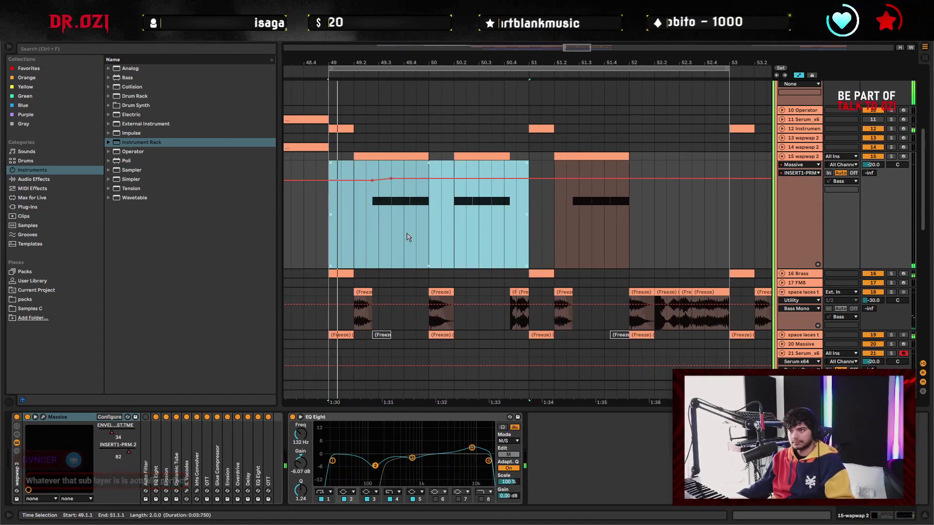
pyautogui.hotkey('ctrl', 'd')
# Adjust the decay level of envelope 4 in Massive on 15 wapwap 2 while auditioning the bass from 51.2.1
pyautogui.click(550, 251)
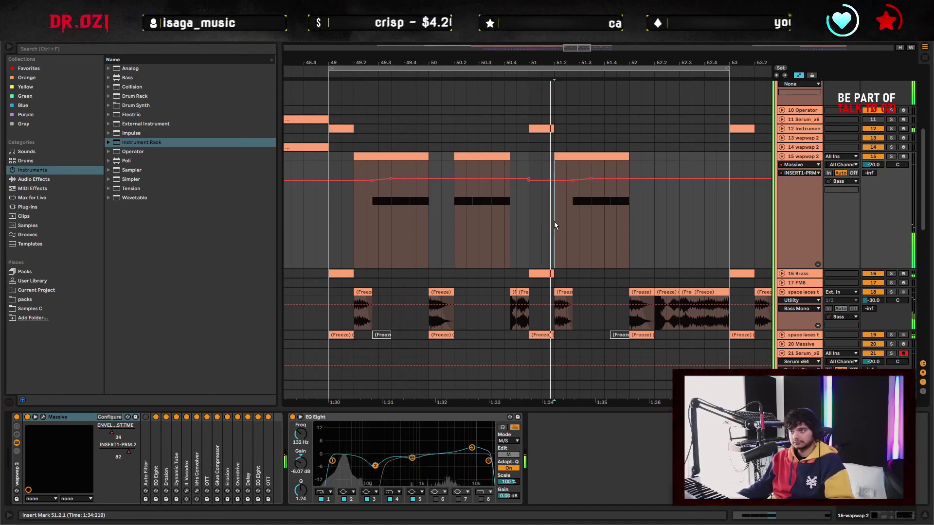
pyautogui.click(372, 213)
pyautogui.click(42, 417)
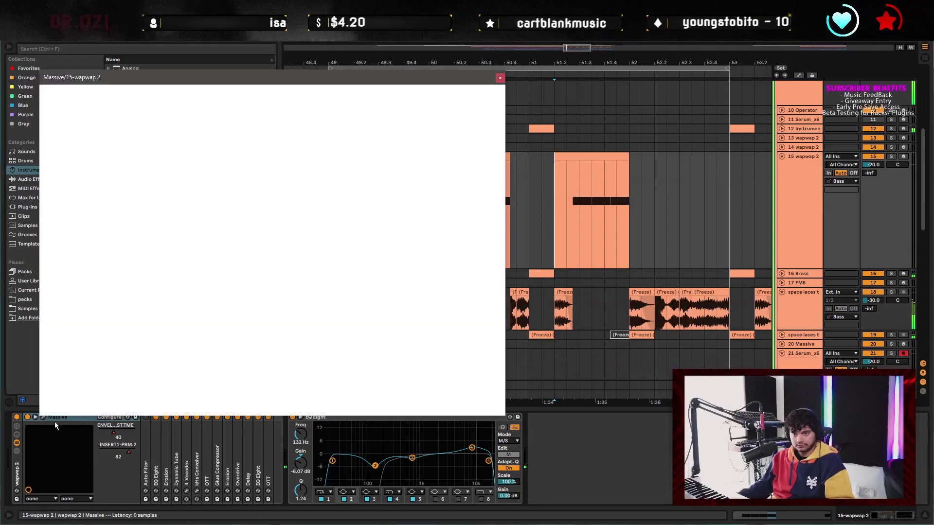
pyautogui.moveTo(333, 334)
pyautogui.mouseDown()
pyautogui.moveTo(327, 291)
pyautogui.moveTo(332, 325)
pyautogui.moveTo(341, 321)
pyautogui.mouseUp()
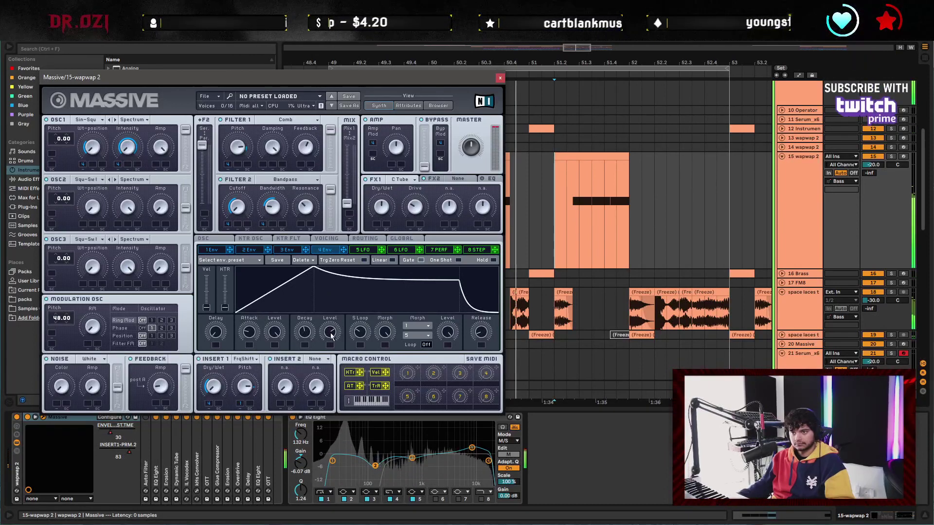
pyautogui.press('space')
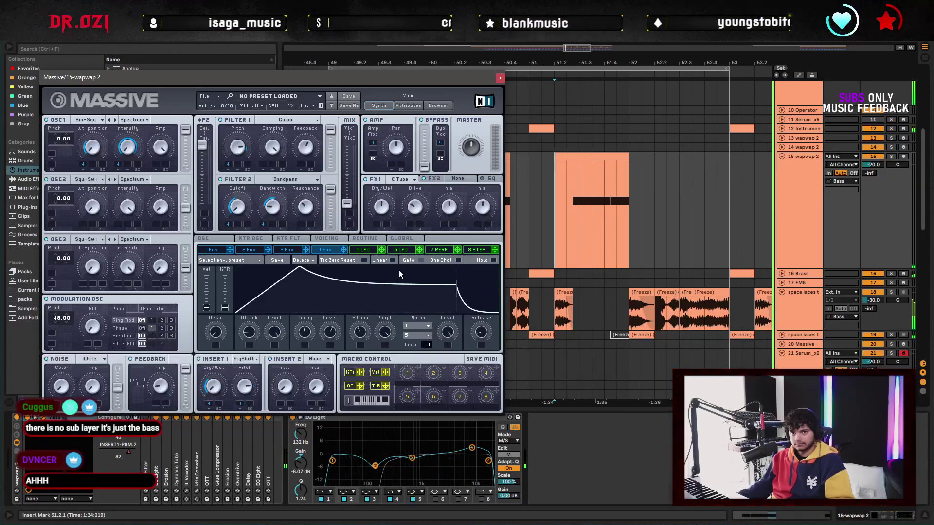
pyautogui.hotkey('ctrl', 'alt', 'p')
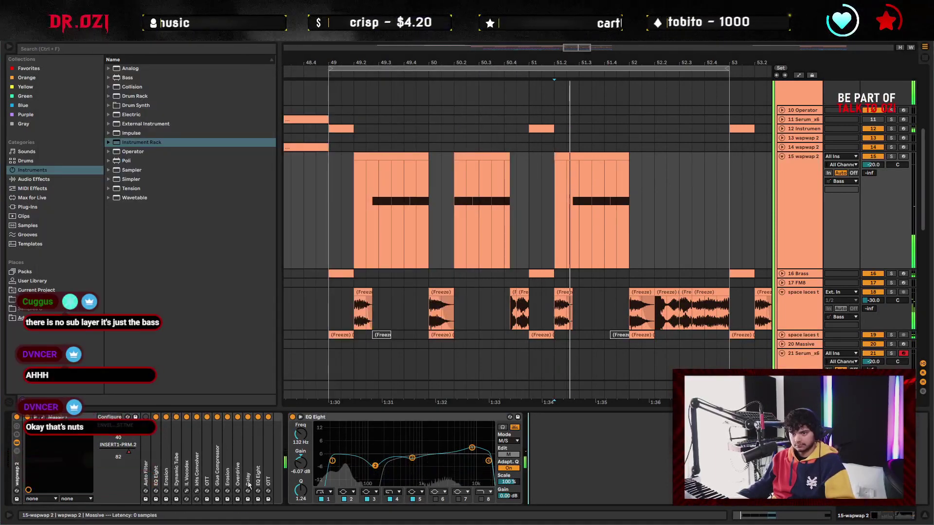
# In the track's IL Vocodex, reset the modulator pitch shift and raise the modulator band width multiplier
pyautogui.doubleClick(185, 443)
pyautogui.click(202, 417)
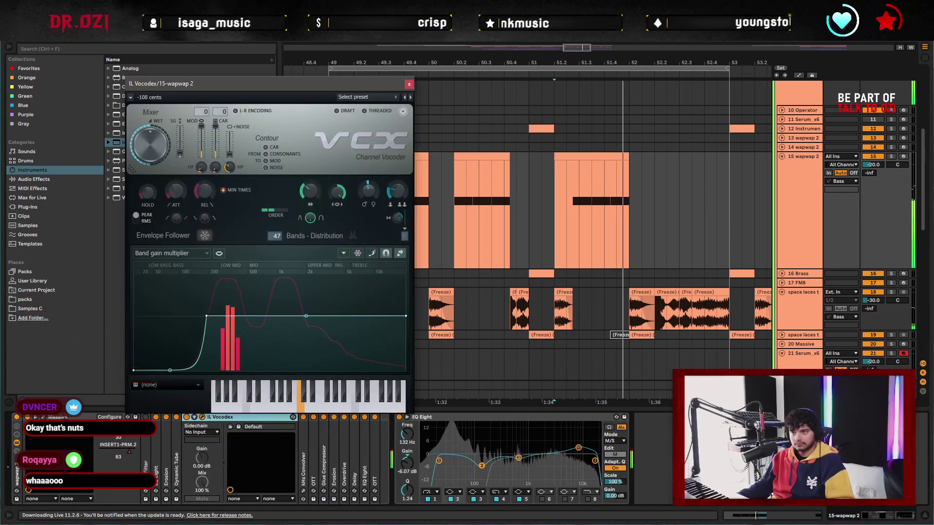
pyautogui.rightClick(363, 193)
pyautogui.click(381, 210)
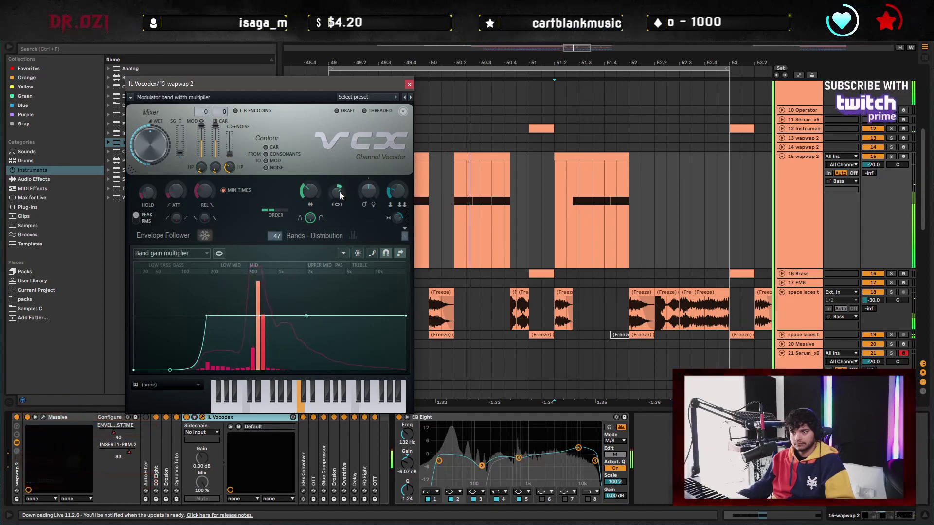
pyautogui.scroll(5, 338, 193)
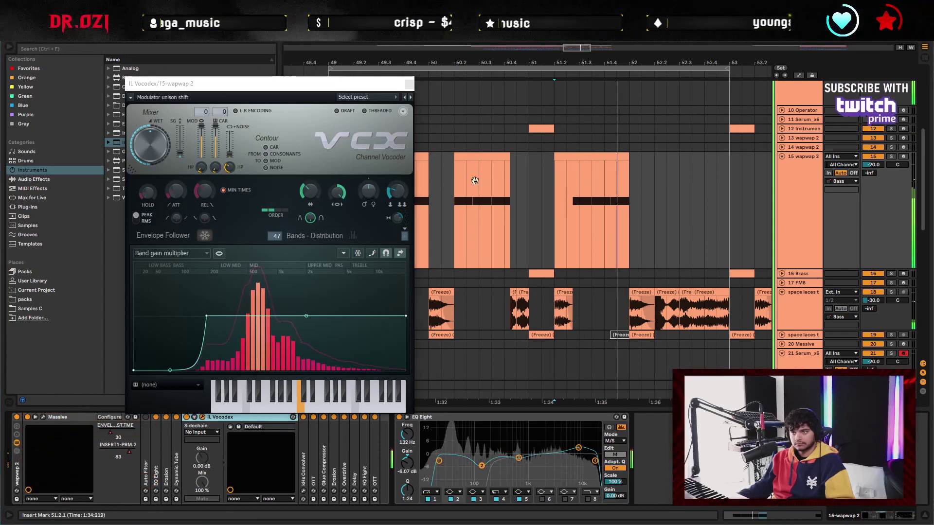
# Compare Vocodex order values while playing from 49.2.3, settle on order 3, and set the modulator band width multiplier to about x1.105
pyautogui.hscroll(-3, 438, 195)
pyautogui.click(442, 197)
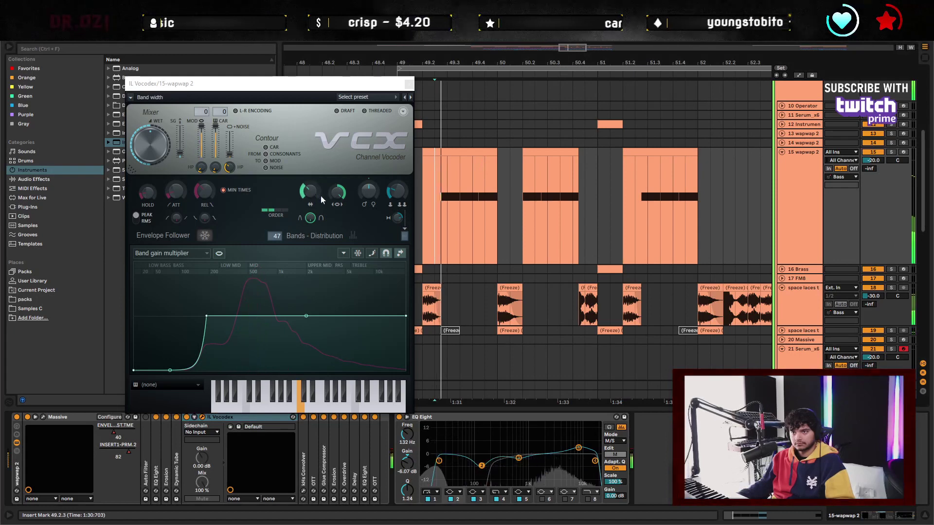
pyautogui.click(274, 215)
pyautogui.click(271, 215)
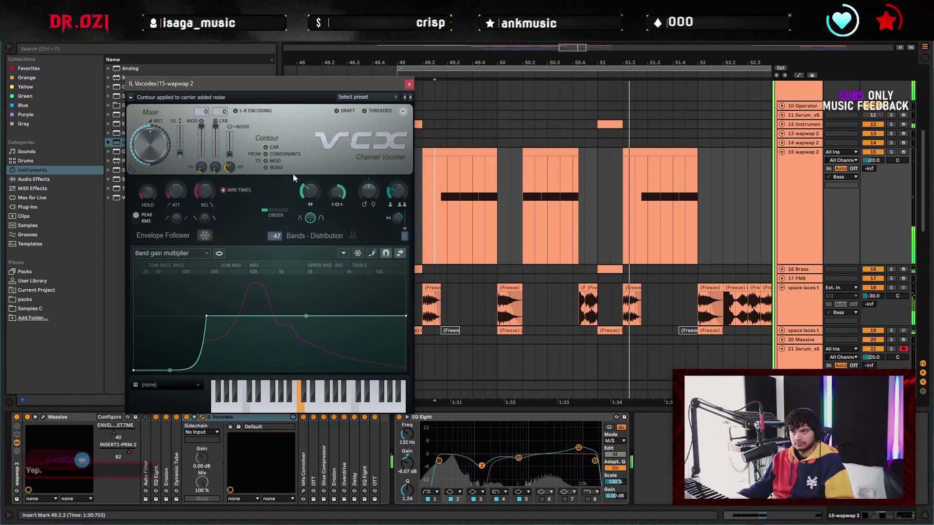
pyautogui.click(284, 214)
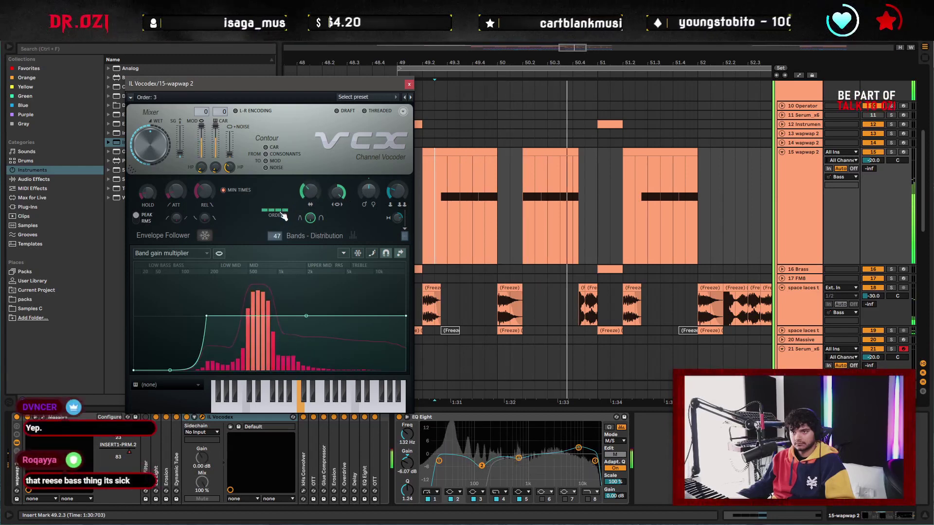
pyautogui.moveTo(338, 192); pyautogui.dragTo(343, 192)
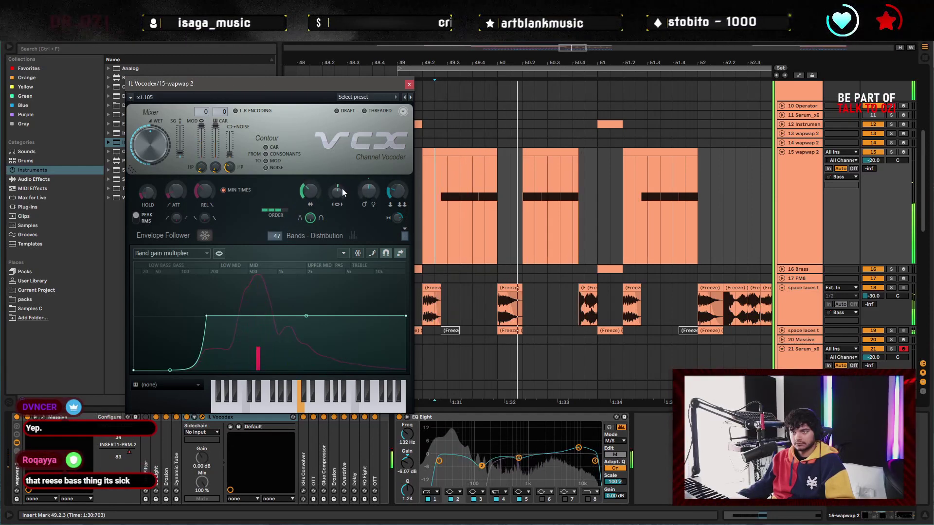
pyautogui.click(409, 84)
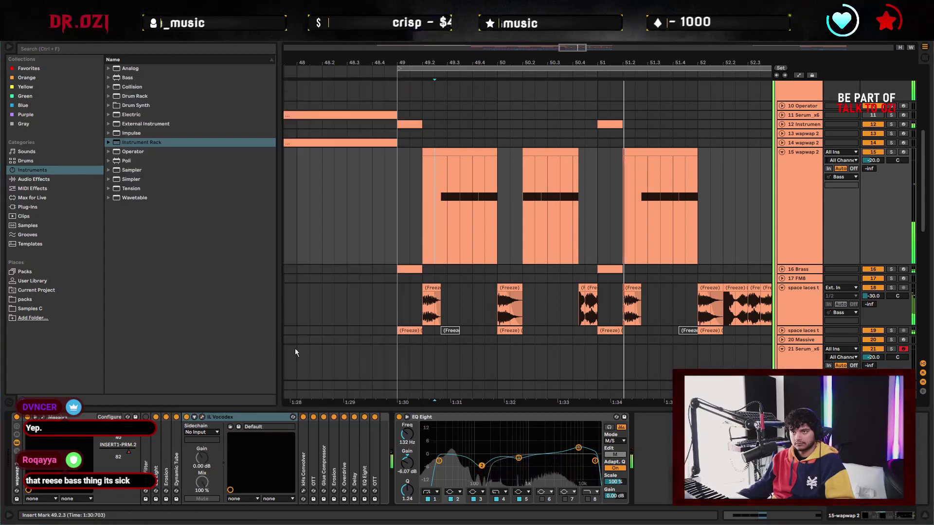
# Shape Massive's envelope 4 by lowering the decay level, setting Loop to inf and shortening the decay
pyautogui.click(43, 418)
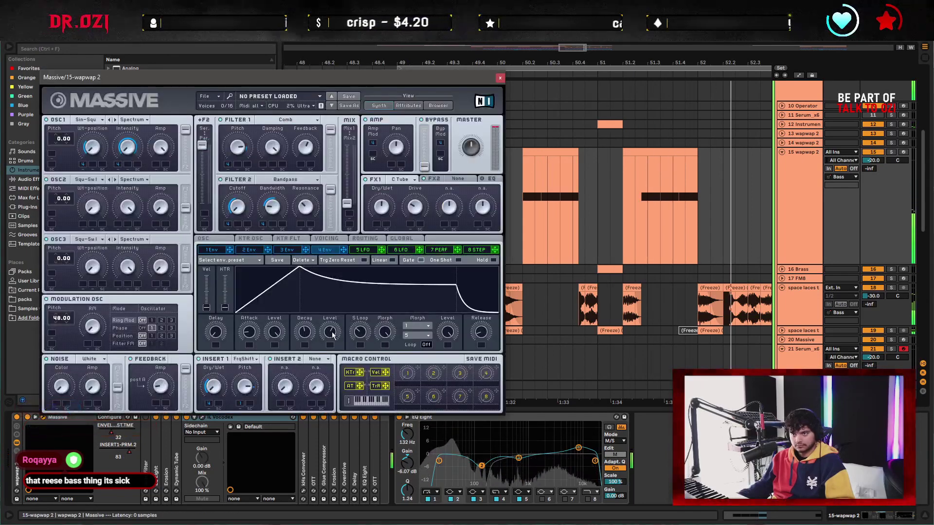
pyautogui.moveTo(331, 331); pyautogui.dragTo(331, 338)
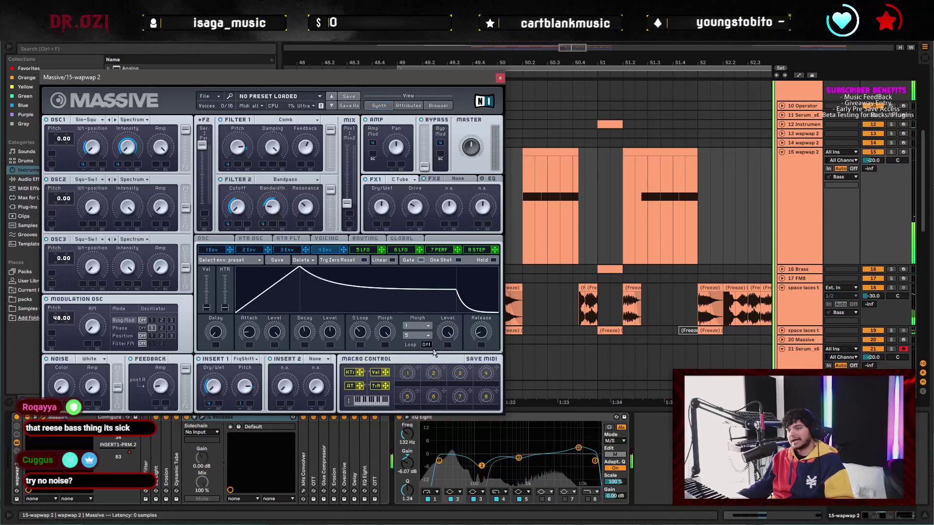
pyautogui.moveTo(426, 345); pyautogui.dragTo(427, 331)
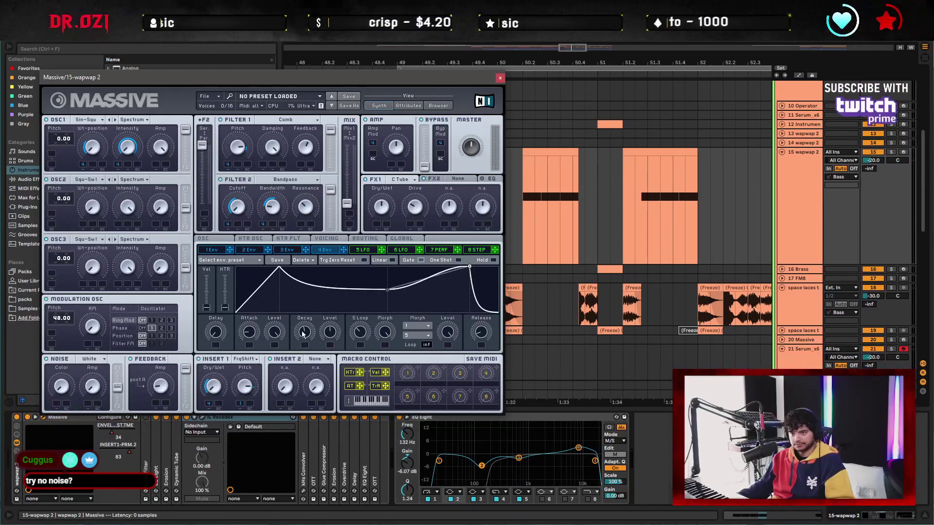
pyautogui.moveTo(303, 334)
pyautogui.mouseDown()
pyautogui.moveTo(299, 345)
pyautogui.moveTo(305, 341)
pyautogui.mouseUp()
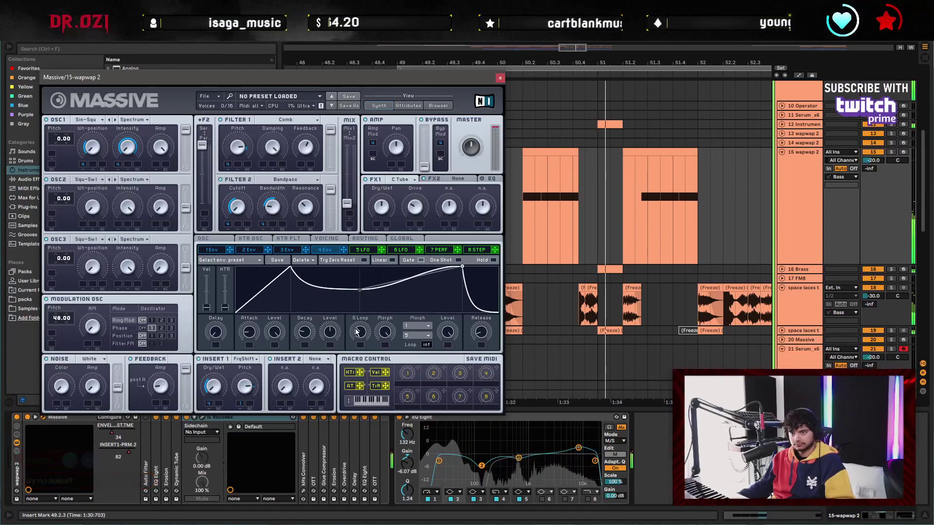
# Delete the stepped automation of Massive's envelope 4 sustain time on the 15 wapwap 2 track
pyautogui.press('a')
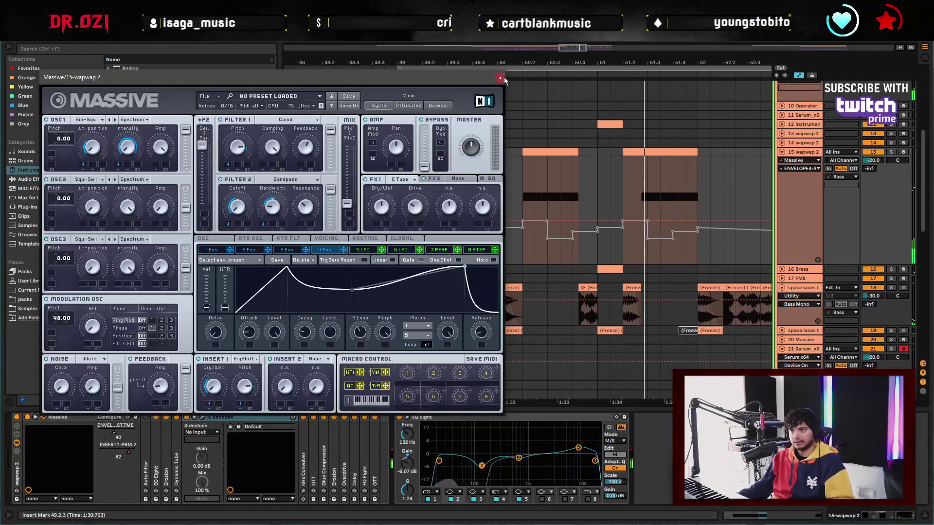
pyautogui.click(501, 78)
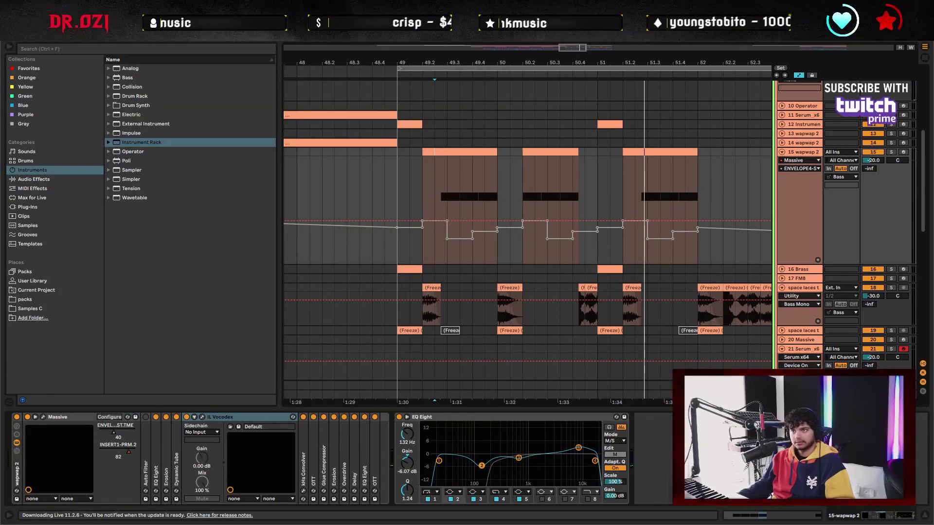
pyautogui.click(402, 291)
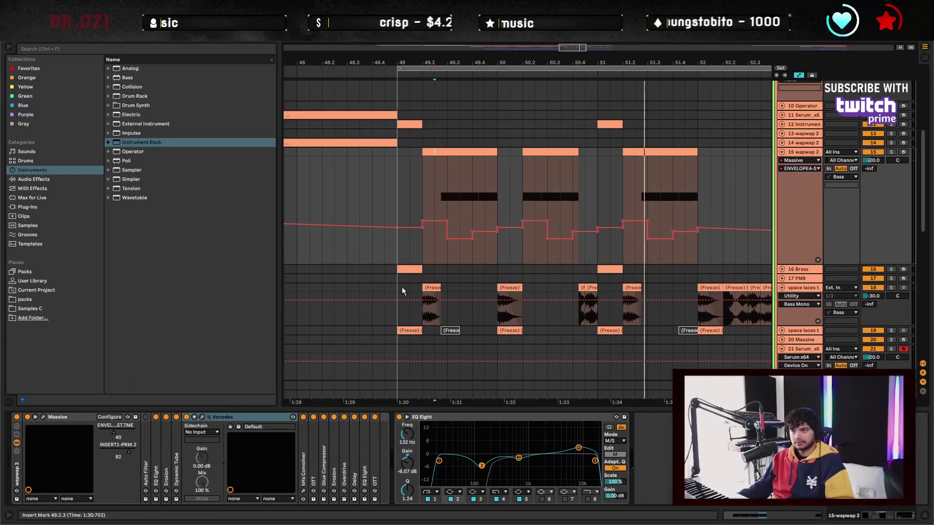
pyautogui.rightClick(114, 430)
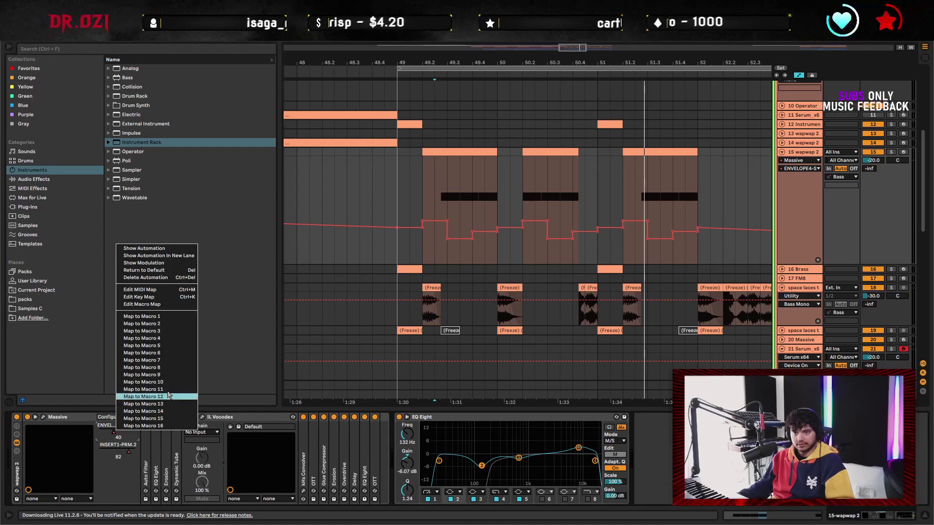
pyautogui.click(146, 278)
# Raise envelope 4's decay level in Massive and set its S.Loop time to 30 while the bass plays
pyautogui.click(43, 417)
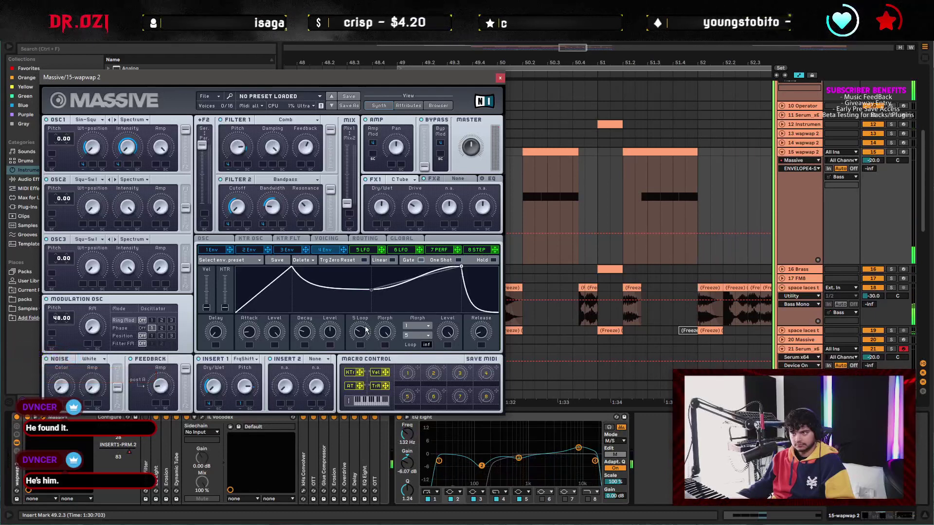
pyautogui.press('space')
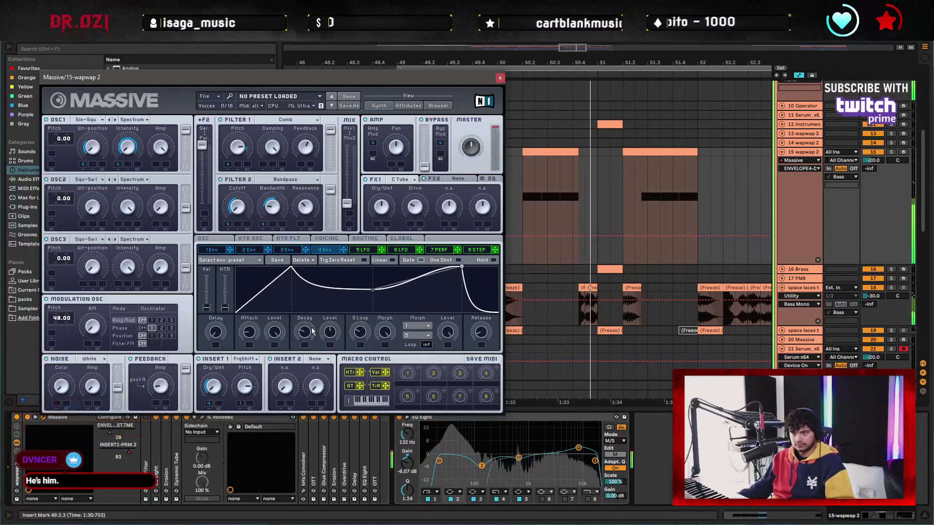
pyautogui.moveTo(329, 332); pyautogui.dragTo(333, 321)
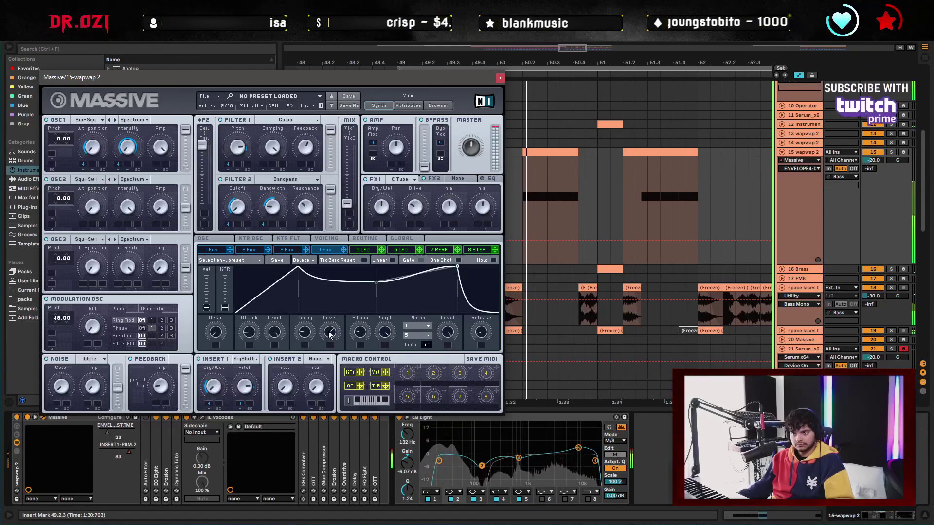
pyautogui.moveTo(331, 333); pyautogui.dragTo(328, 318)
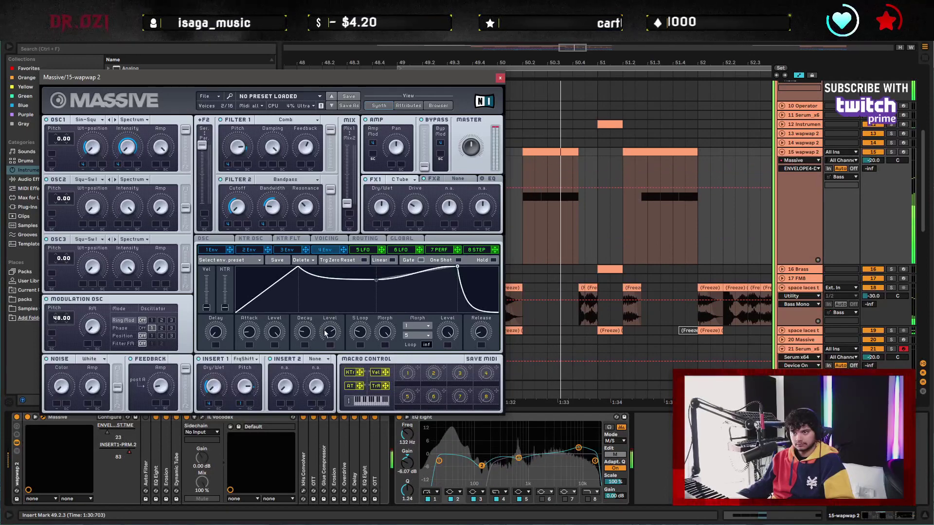
pyautogui.moveTo(358, 334); pyautogui.dragTo(360, 330)
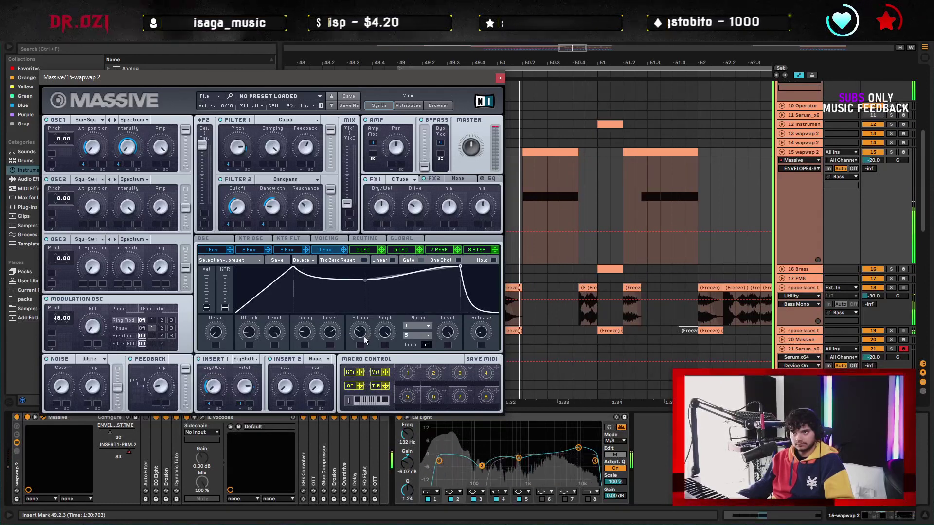
# Swap the Massive window for IL Vocodex and raise its modulator pitch shift while auditioning the bass
pyautogui.click(499, 78)
pyautogui.click(203, 417)
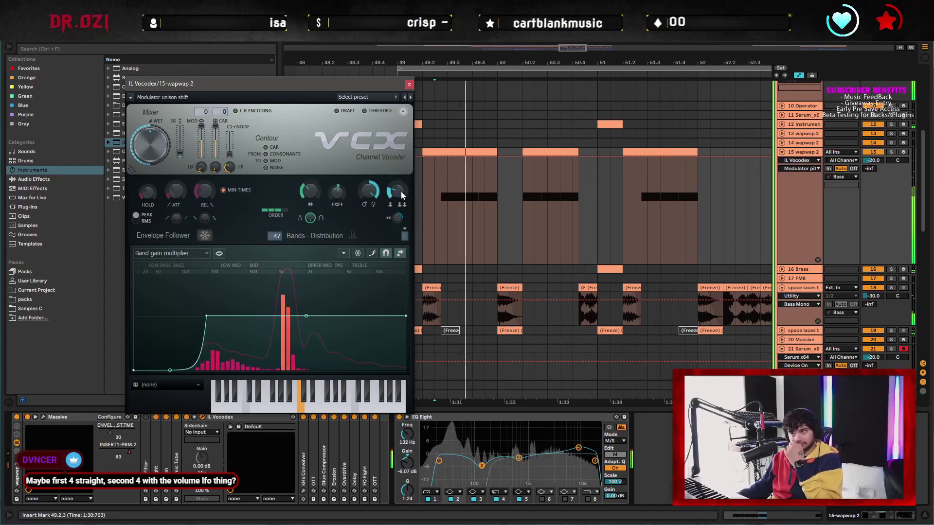
pyautogui.click(409, 85)
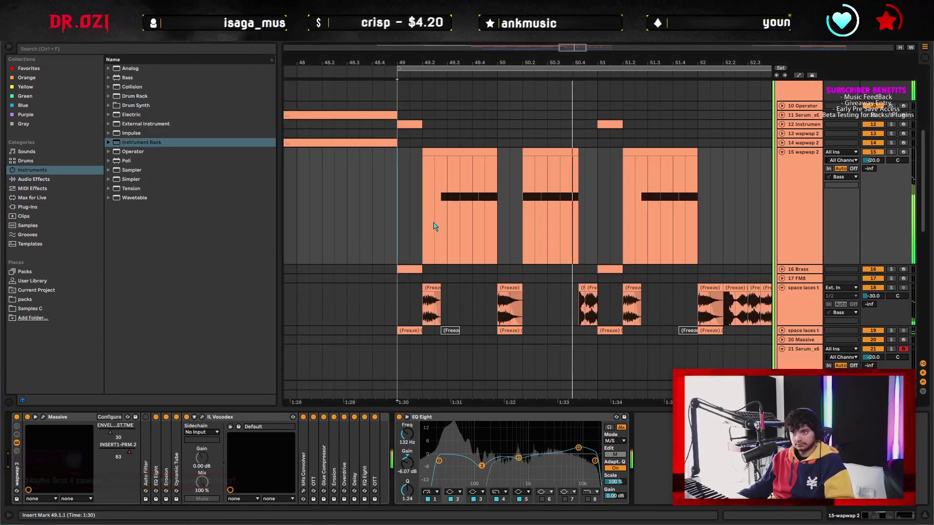
# Play the arrangement from 46.3.1 and examine the notes of the wapwap 2 clip starting at 49.2.1
pyautogui.hscroll(-3, 413, 228)
pyautogui.click(396, 238)
pyautogui.hscroll(2, 411, 235)
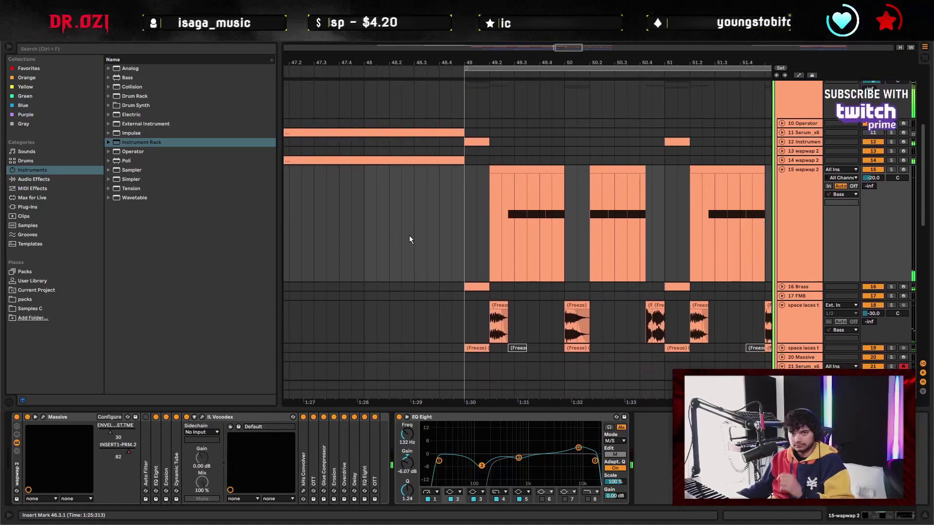
pyautogui.hscroll(3, 410, 228)
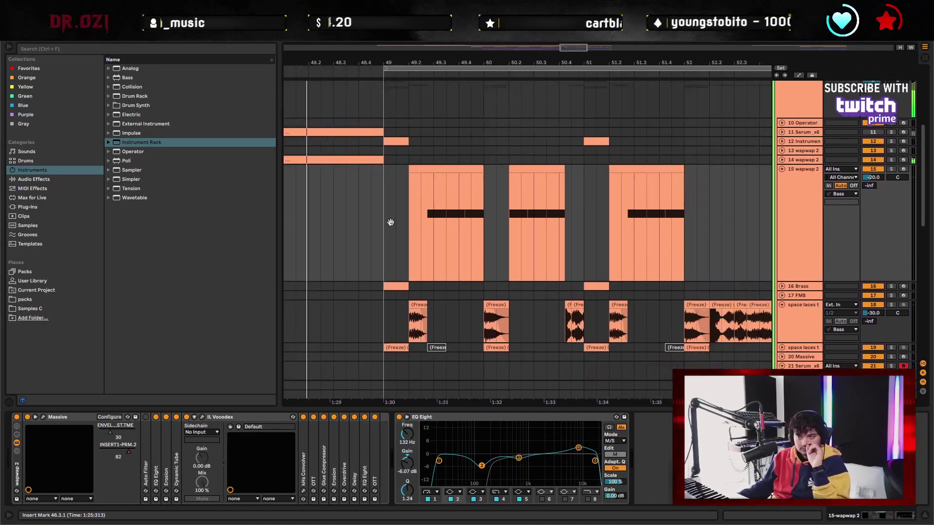
pyautogui.doubleClick(381, 156)
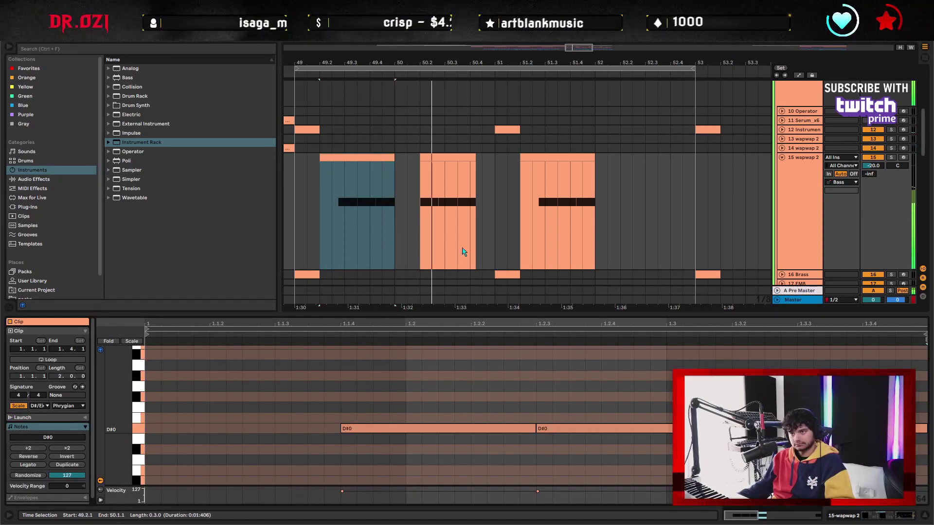
pyautogui.click(501, 227)
pyautogui.scroll(-2, 535, 146)
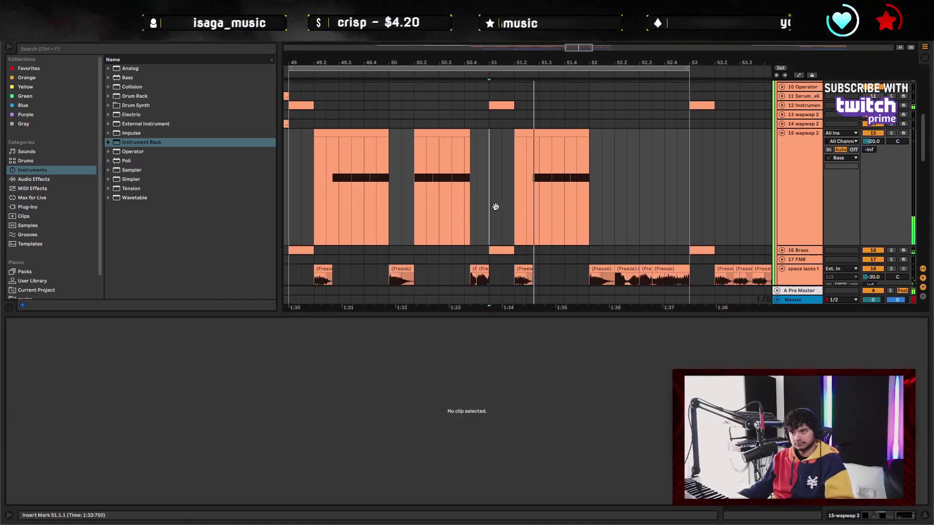
pyautogui.press('-')
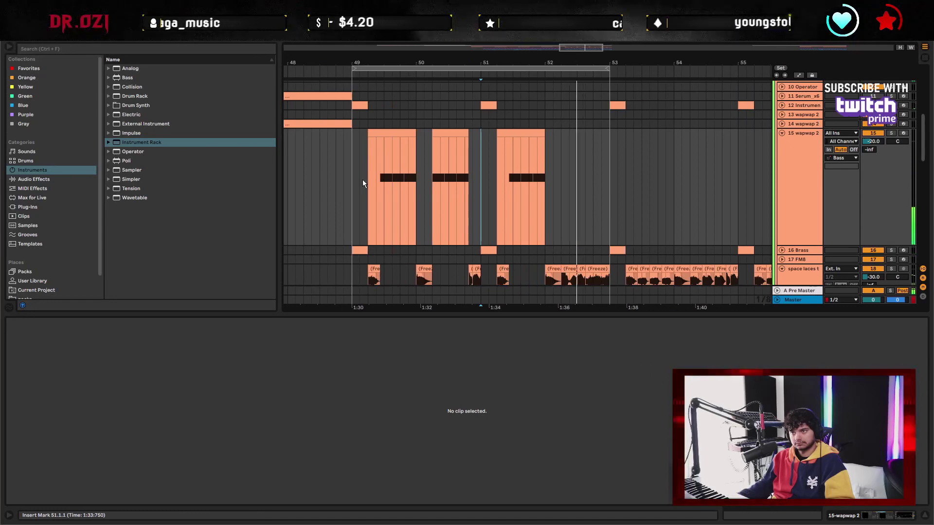
# In Massive on the 15 wapwap 2 track, lower envelope 1's decay level and shorten its attack
pyautogui.doubleClick(798, 161)
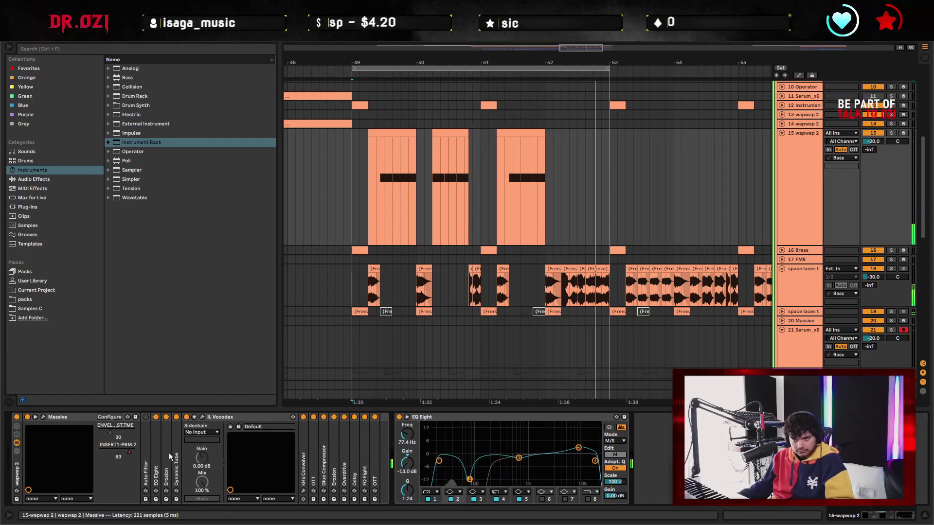
pyautogui.click(43, 418)
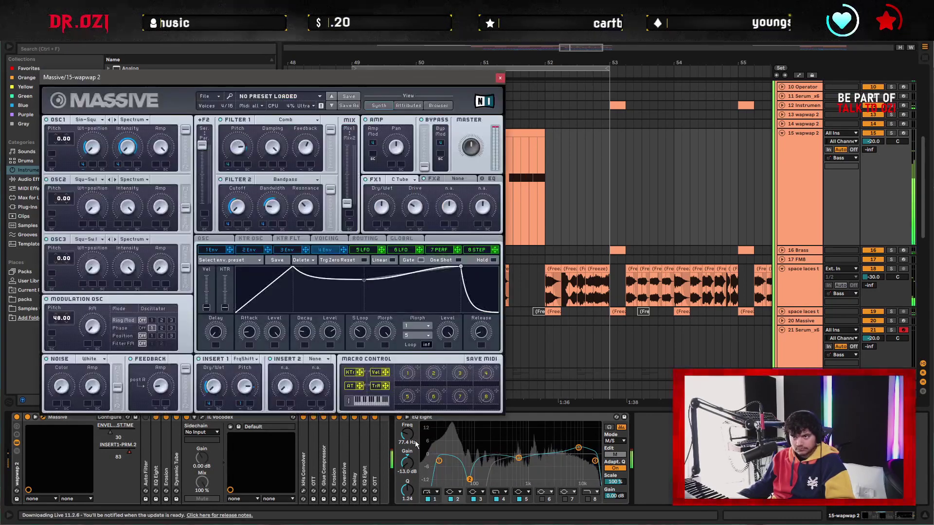
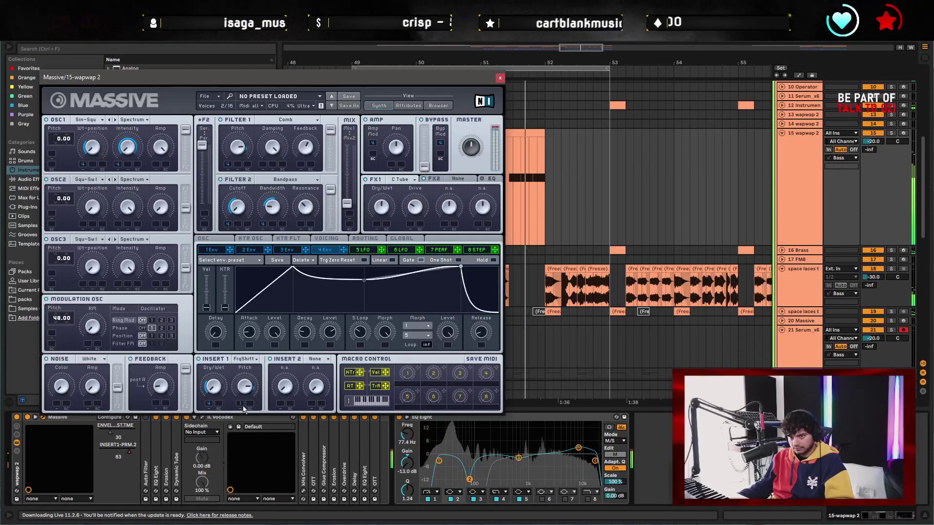
pyautogui.click(217, 250)
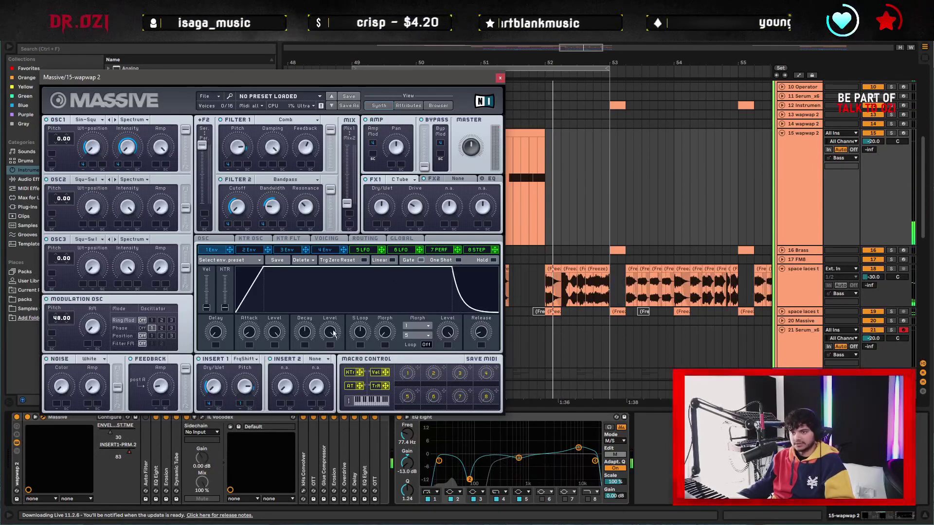
pyautogui.moveTo(331, 333); pyautogui.dragTo(334, 354)
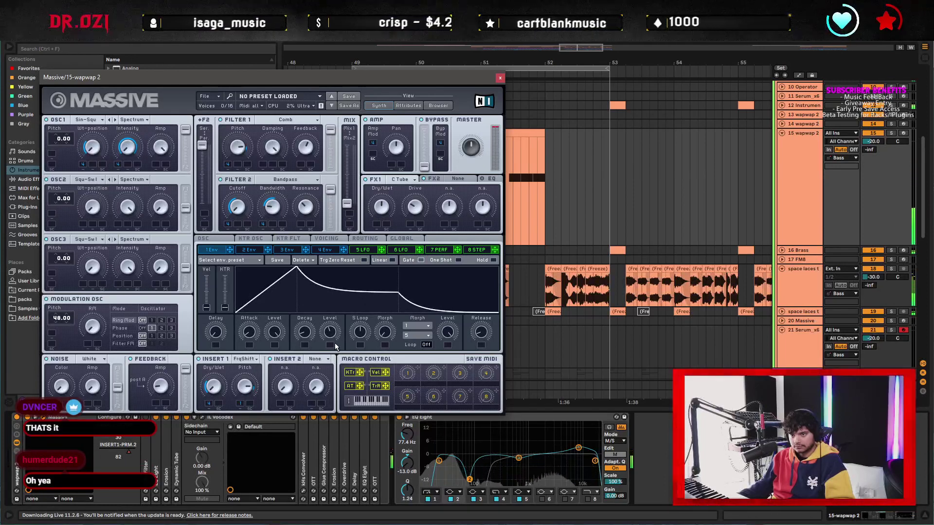
pyautogui.moveTo(255, 339); pyautogui.dragTo(257, 347)
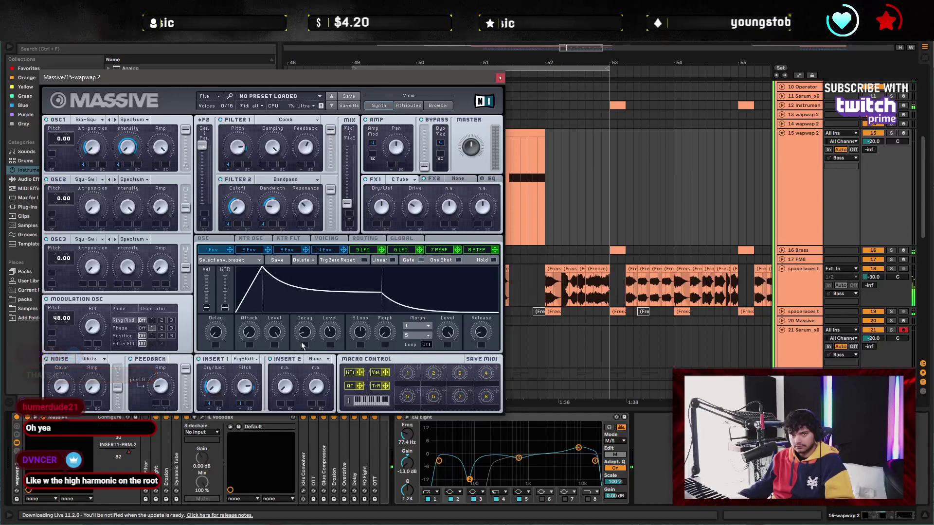
pyautogui.click(500, 78)
# Split the first D#0 note of the wapwap 2 clip starting at 50.2.1 into two equal halves
pyautogui.doubleClick(375, 195)
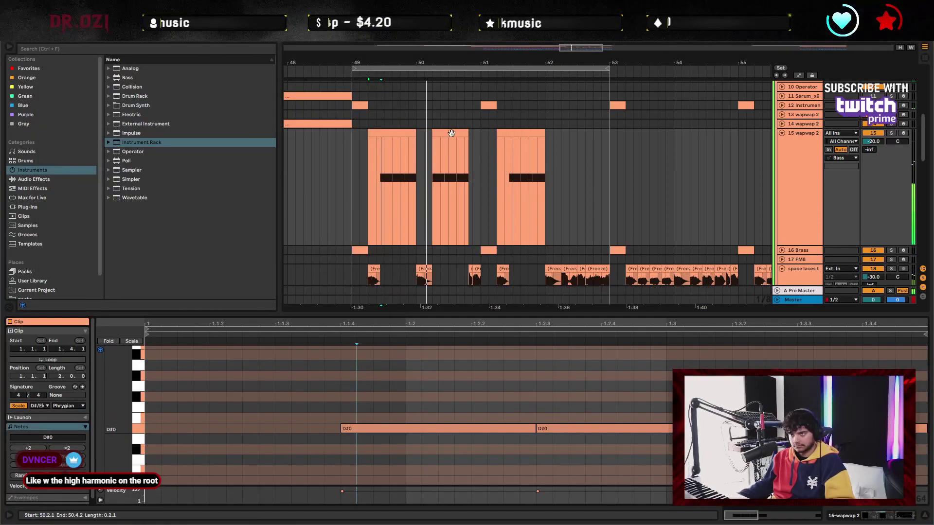
pyautogui.click(450, 204)
pyautogui.click(337, 411)
pyautogui.click(331, 429)
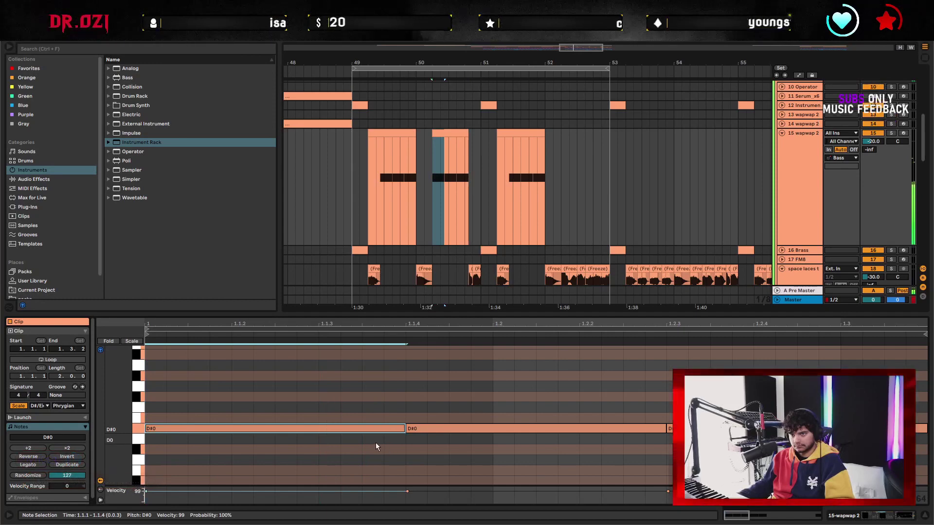
pyautogui.click(277, 438)
pyautogui.hotkey('ctrl', 'e')
pyautogui.press('space')
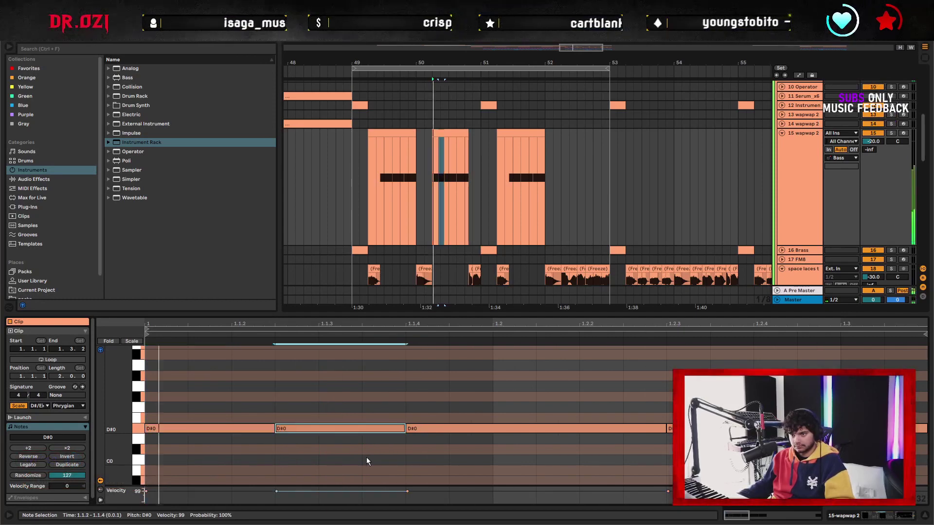
# Shorten both halves of the split D#0 note to leave a gap after each, and play the result
pyautogui.press('space')
pyautogui.moveTo(234, 413); pyautogui.dragTo(329, 447)
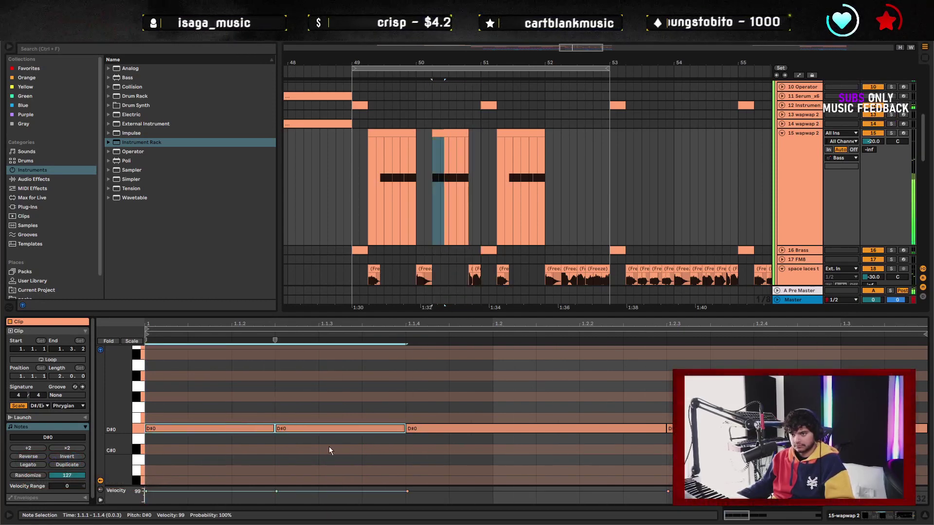
pyautogui.hotkey('shift', 'Left')
pyautogui.press('space')
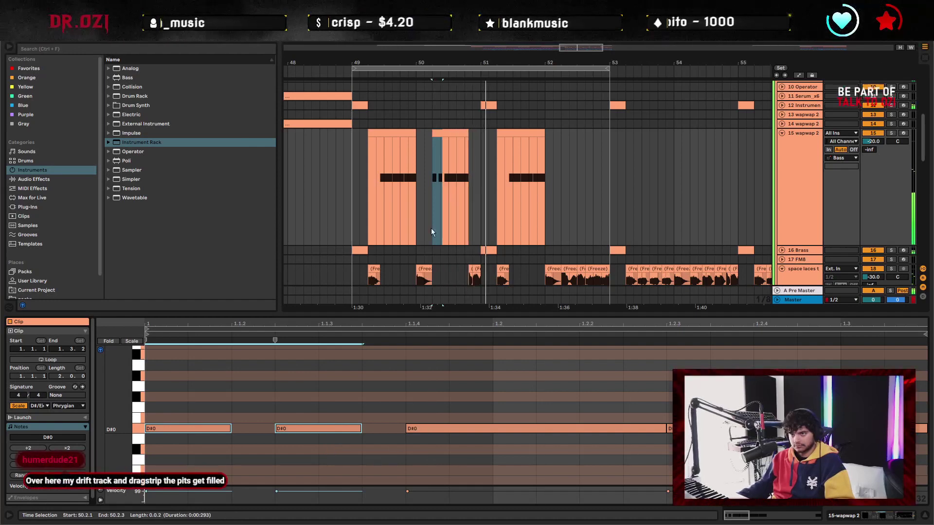
pyautogui.press('space')
# Shorten the clip's first D#0 note further, move the second note to 1.1.2, and replay from the first wapwap 2 clip
pyautogui.click(236, 438)
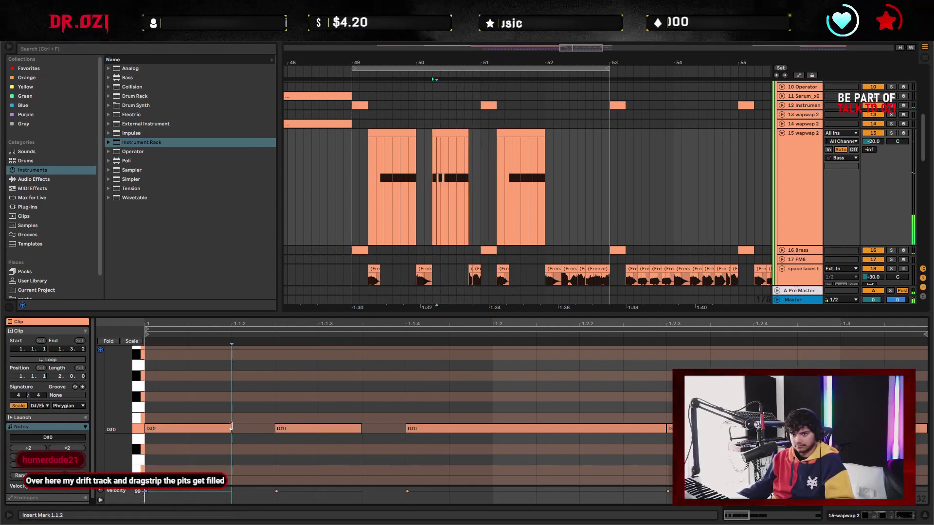
pyautogui.moveTo(231, 426); pyautogui.dragTo(179, 428)
pyautogui.click(292, 428)
pyautogui.press('Left')
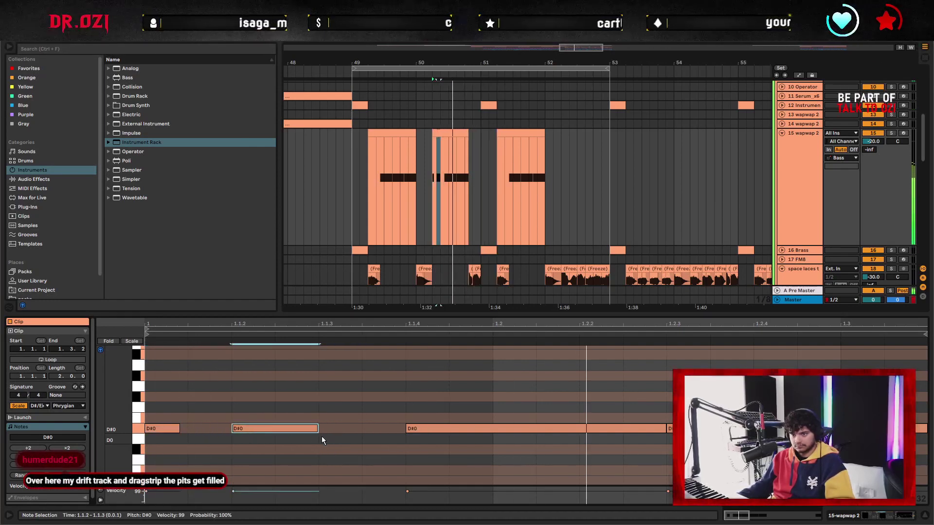
pyautogui.click(331, 183)
pyautogui.click(388, 194)
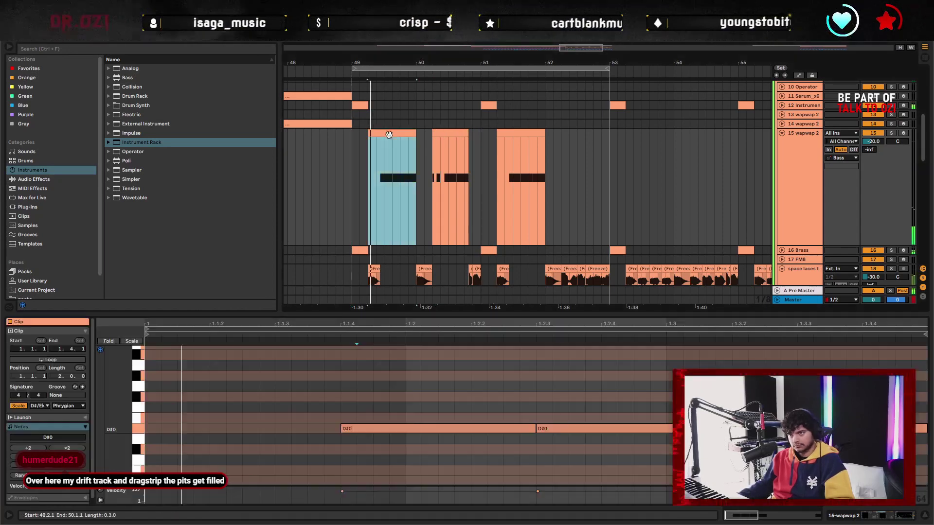
# Shorten the D#0 notes in the wapwap 2 clips at 51.2.1 and 49.2.1 to leave gaps between them, auditioning the pattern
pyautogui.click(458, 159)
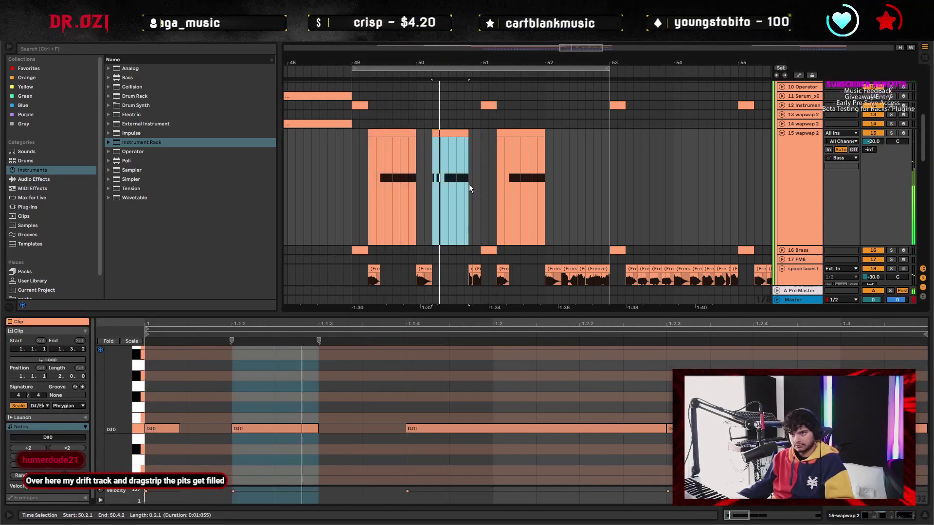
pyautogui.click(521, 133)
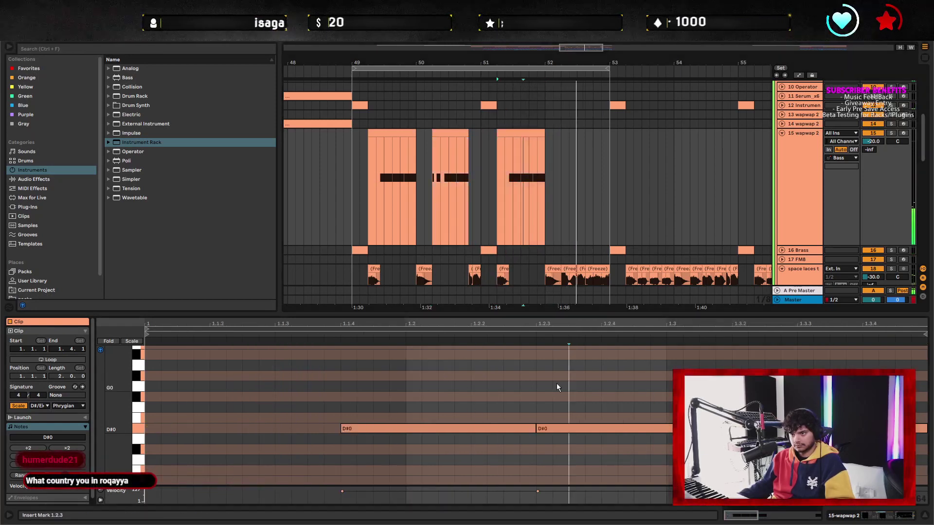
pyautogui.hotkey('ctrl', 'z')
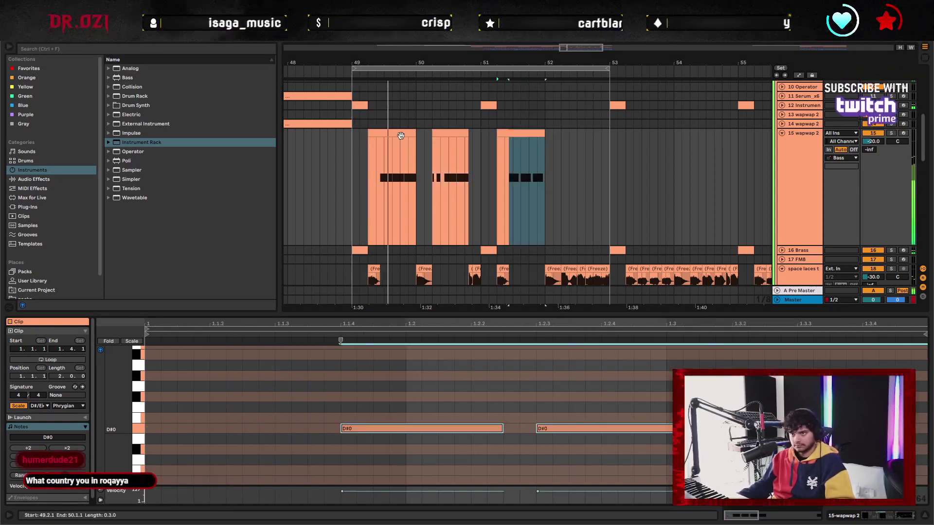
pyautogui.hotkey('ctrl', 'z')
pyautogui.hotkey('ctrl', 'y')
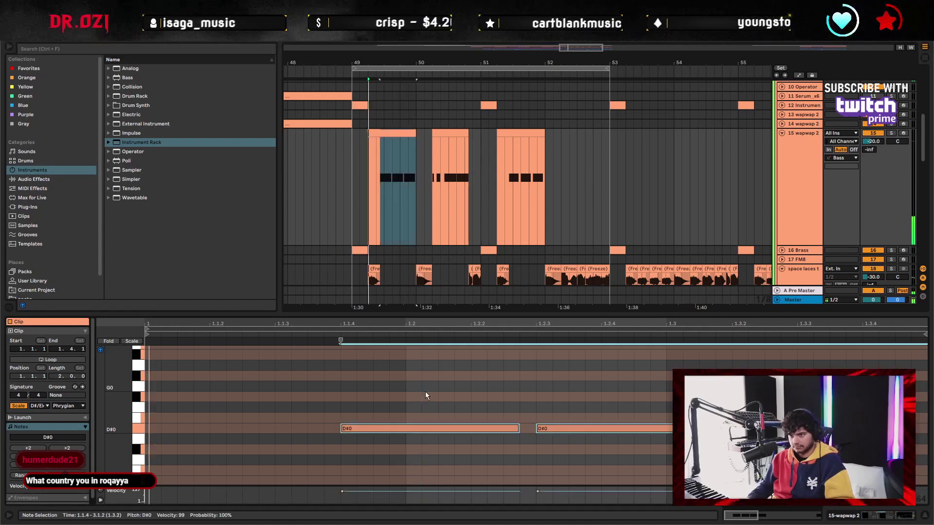
pyautogui.hotkey('ctrl', 'y')
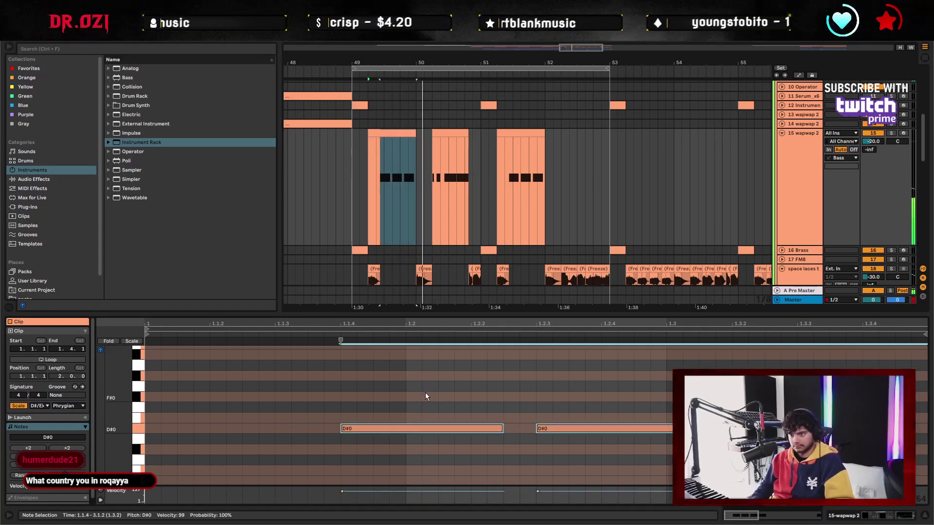
pyautogui.click(529, 137)
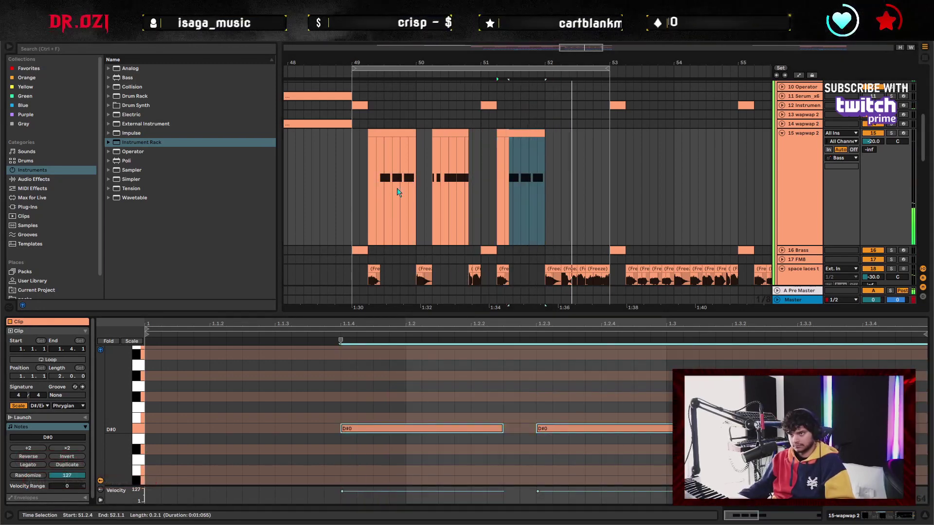
pyautogui.click(389, 227)
pyautogui.hotkey('ctrl', 'alt', 'l')
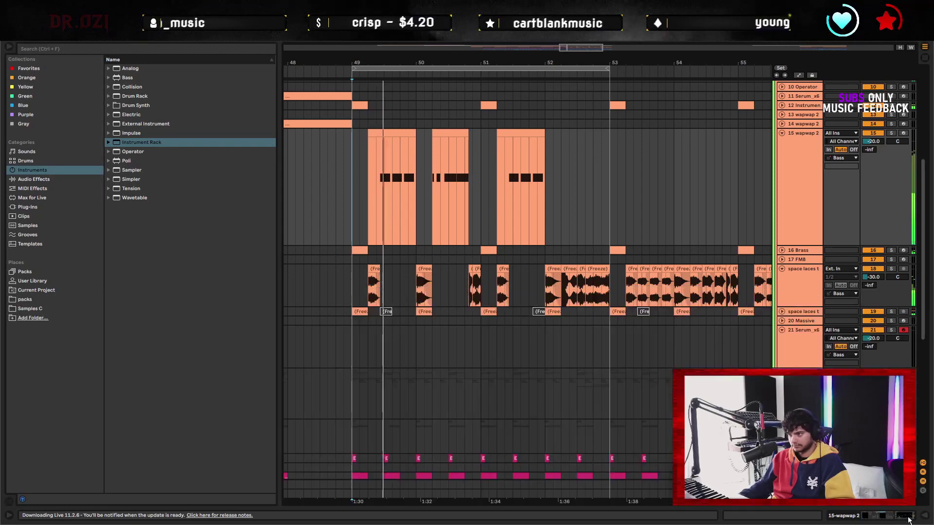
# Duplicate bars 49 to 53 of the 15 wapwap 2 track to 53.1.1 and loop bars 53 to 57
pyautogui.scroll(3, 609, 273)
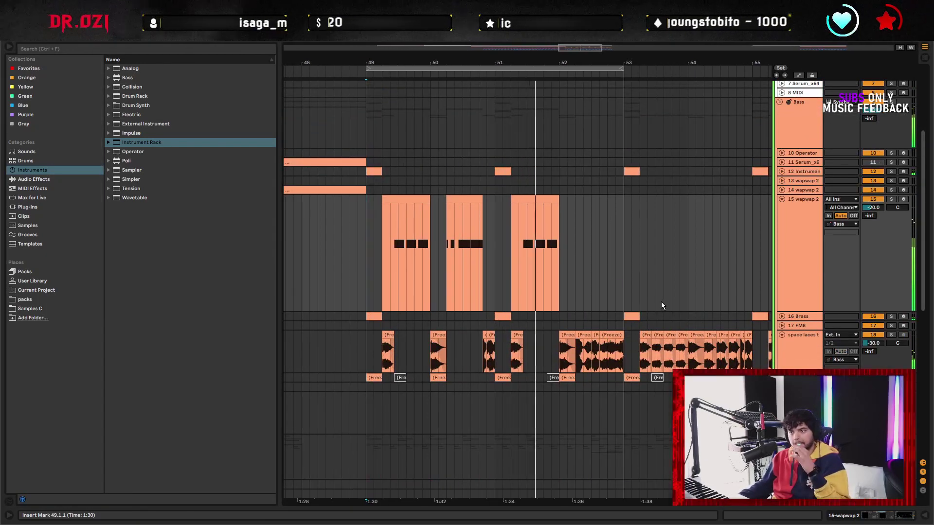
pyautogui.scroll(2, 375, 232)
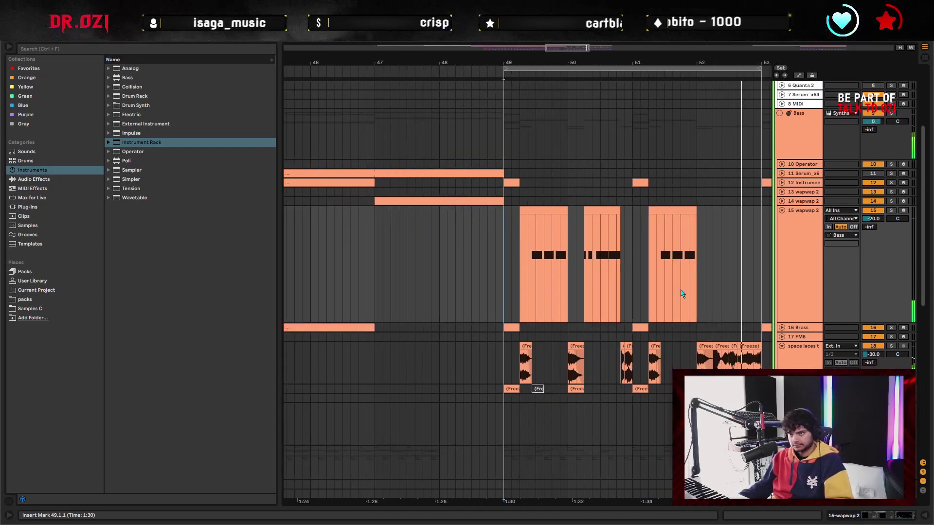
pyautogui.hscroll(5, 590, 329)
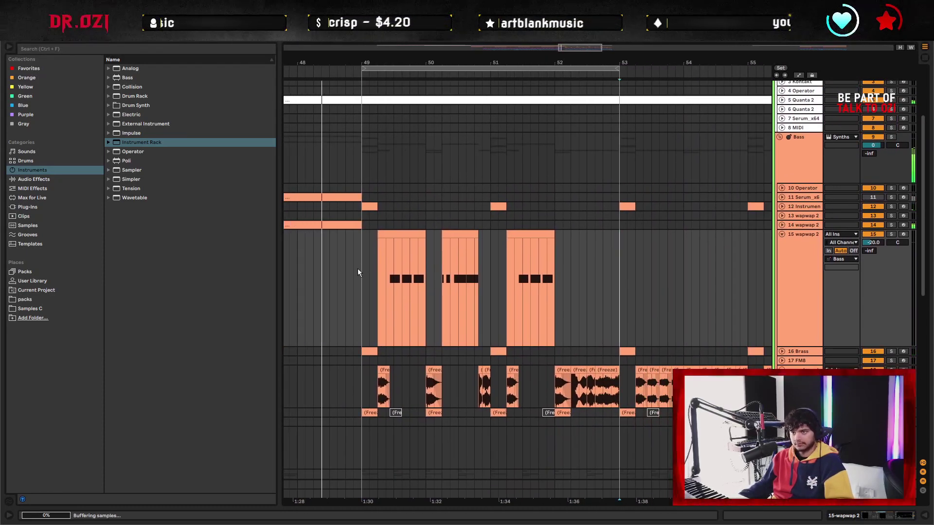
pyautogui.moveTo(357, 273); pyautogui.dragTo(619, 278)
pyautogui.hotkey('ctrl', 'd')
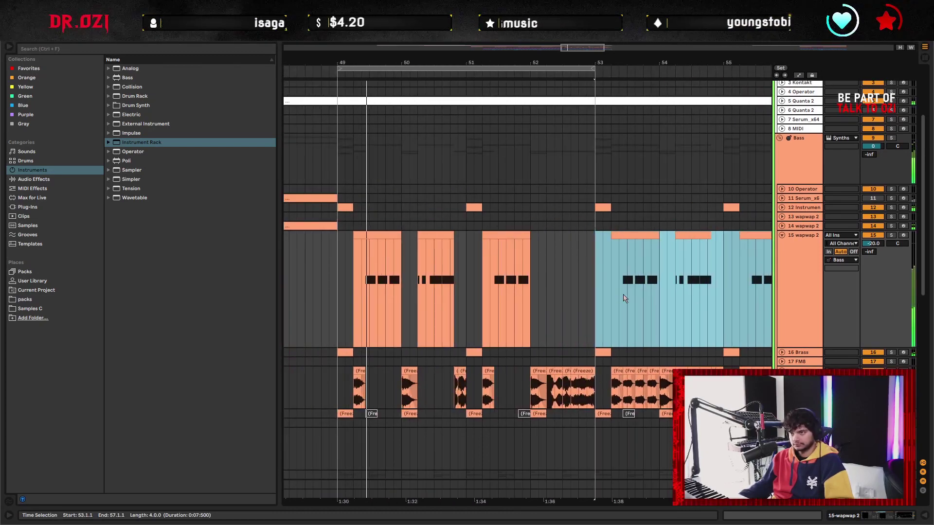
pyautogui.hscroll(5, 603, 316)
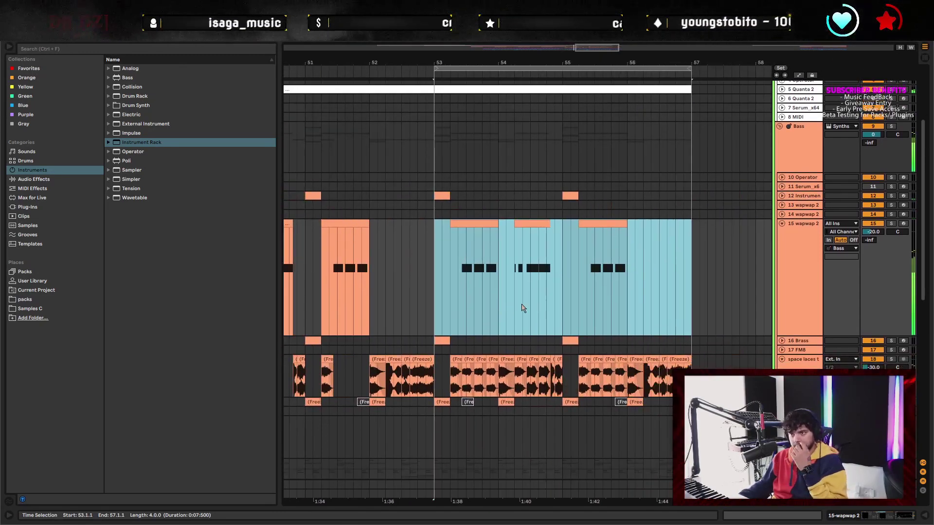
# Examine the notes of the duplicated wapwap 2 clip in bar 53 while the arrangement plays
pyautogui.click(482, 222)
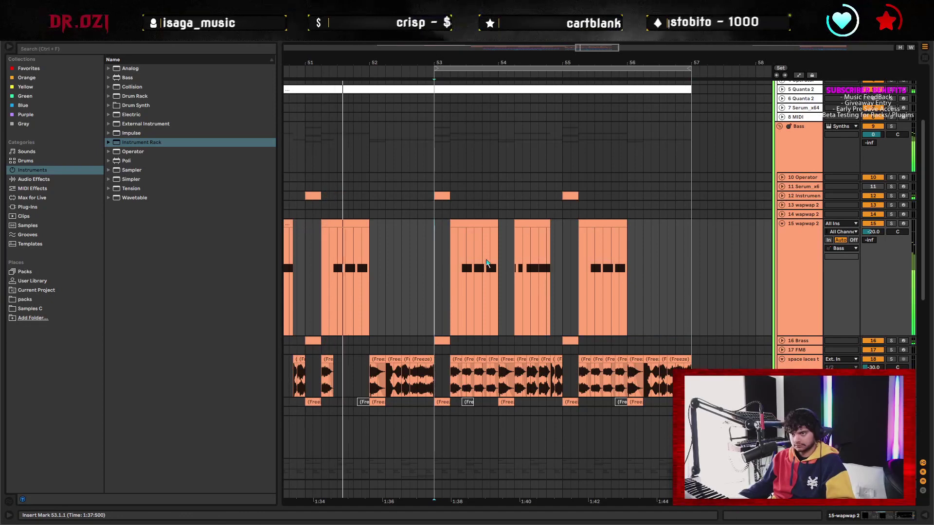
pyautogui.doubleClick(482, 223)
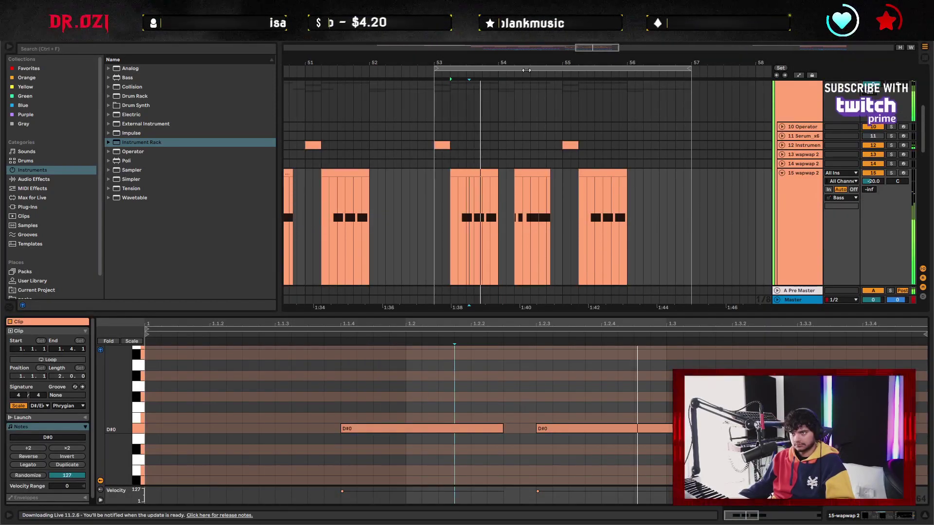
pyautogui.moveTo(520, 85); pyautogui.dragTo(518, 73)
pyautogui.click(928, 519)
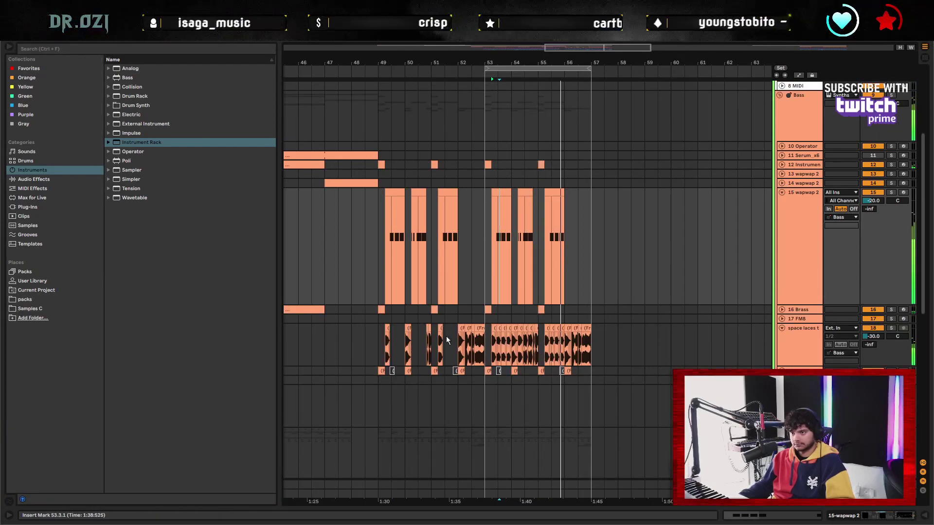
# Replace the space laces type low end audio in bars 53 to 57 with a duplicate of bars 49 to 53
pyautogui.moveTo(483, 346)
pyautogui.mouseDown()
pyautogui.moveTo(630, 346)
pyautogui.moveTo(379, 345)
pyautogui.moveTo(477, 350)
pyautogui.mouseUp()
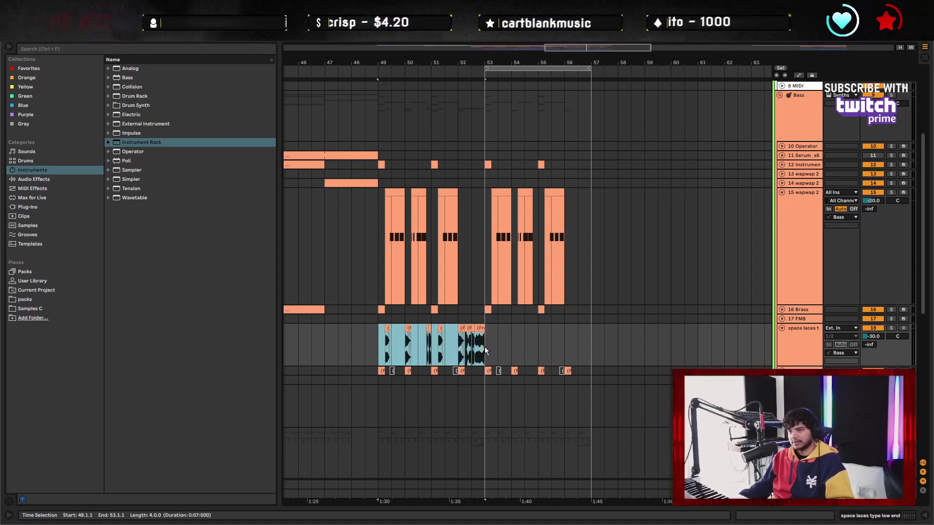
pyautogui.hotkey('ctrl', 'd')
# Duplicate the kick and snare pattern of bars 49 to 57 to 57.1.1
pyautogui.scroll(-10, 482, 330)
pyautogui.moveTo(454, 213); pyautogui.dragTo(652, 285)
pyautogui.click(654, 288)
pyautogui.moveTo(652, 195); pyautogui.dragTo(436, 306)
pyautogui.hotkey('ctrl', 'd')
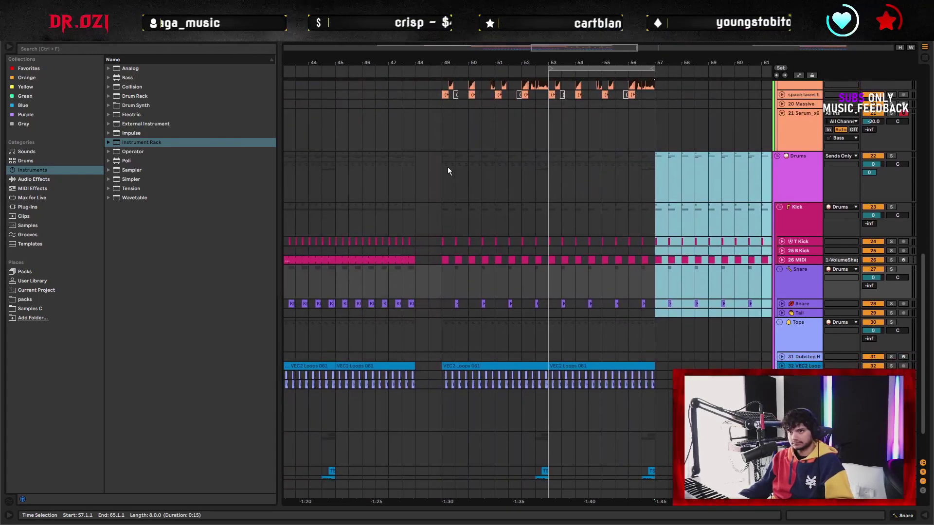
# Delete the kick and snare clips between 49.1.1 and 57.1.1
pyautogui.moveTo(447, 167); pyautogui.dragTo(654, 312)
pyautogui.hscroll(-6, 470, 276)
pyautogui.scroll(2, 470, 276)
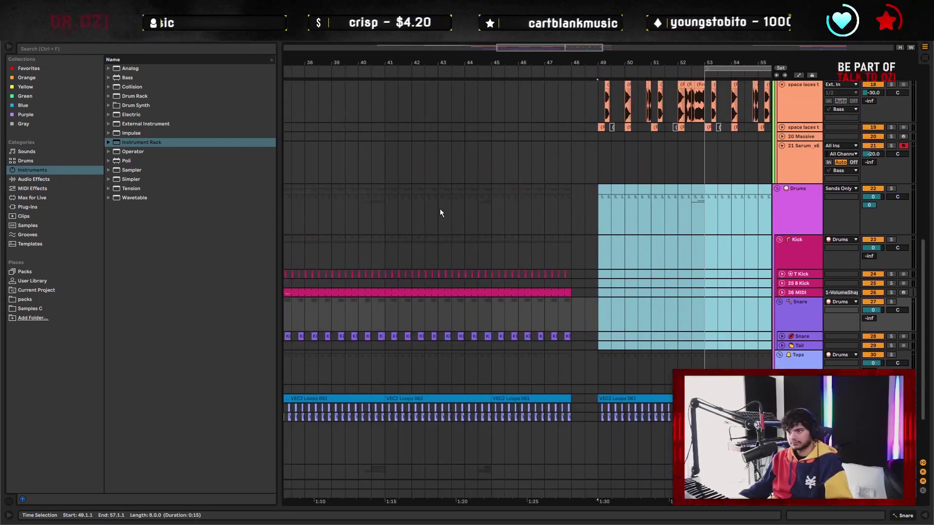
pyautogui.moveTo(387, 195); pyautogui.dragTo(608, 476)
pyautogui.click(571, 271)
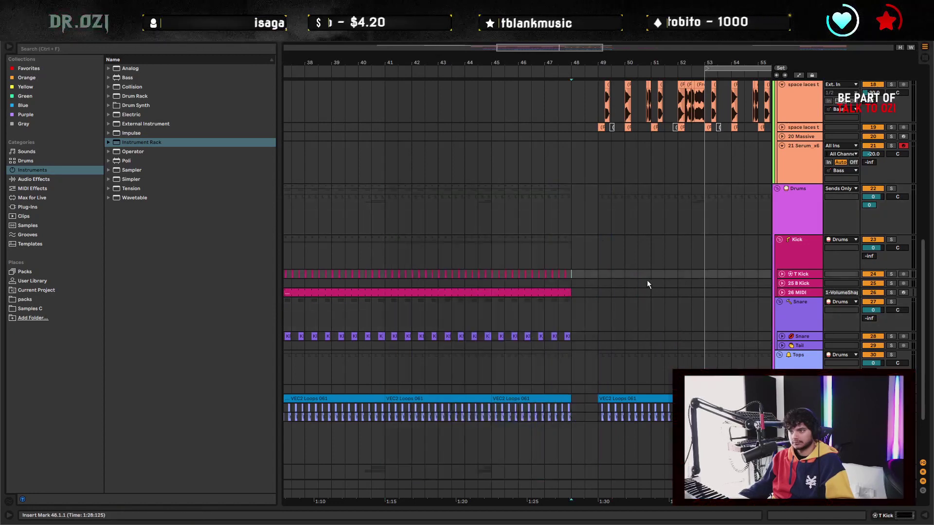
# Duplicate the kick and snare clips from 41.1.1 to 49.1.1 into bar 49 onward, and play from 45.1.1
pyautogui.scroll(-2, 632, 287)
pyautogui.moveTo(389, 229); pyautogui.dragTo(604, 303)
pyautogui.hotkey('ctrl', 'd')
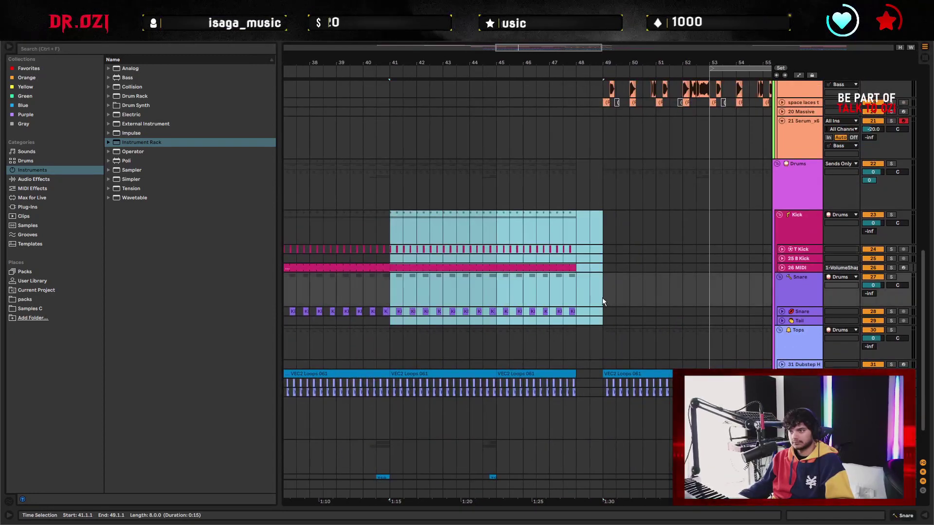
pyautogui.click(398, 229)
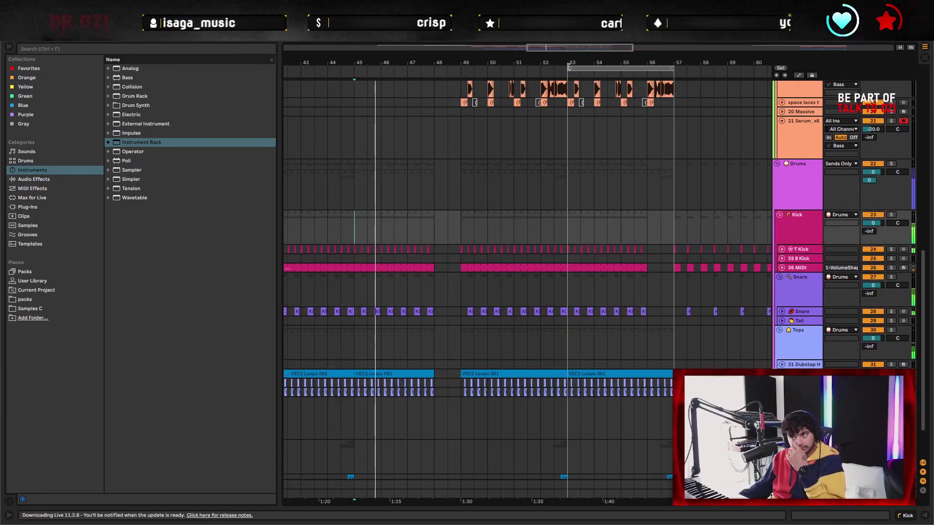
# Loop bars 49.1.1 to 57.1.1 and collapse the Snare track group
pyautogui.moveTo(675, 229); pyautogui.dragTo(454, 223)
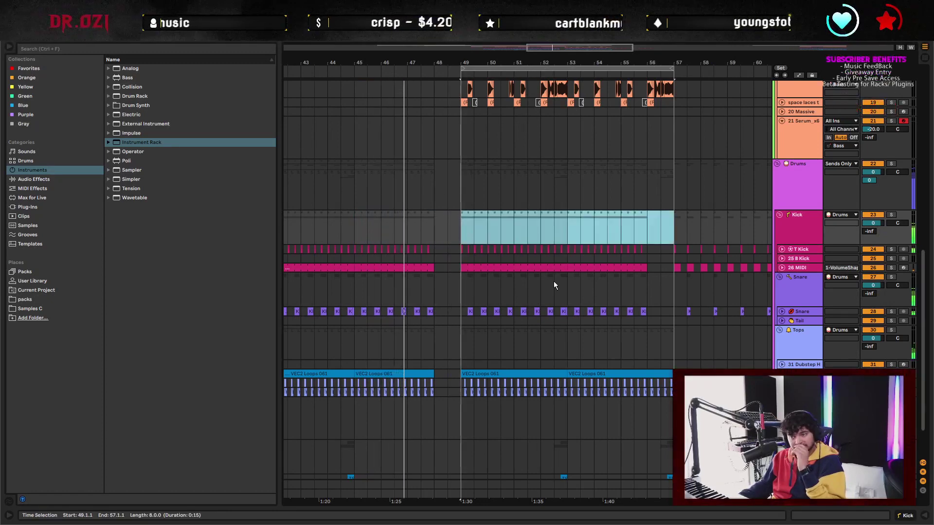
pyautogui.scroll(5, 554, 282)
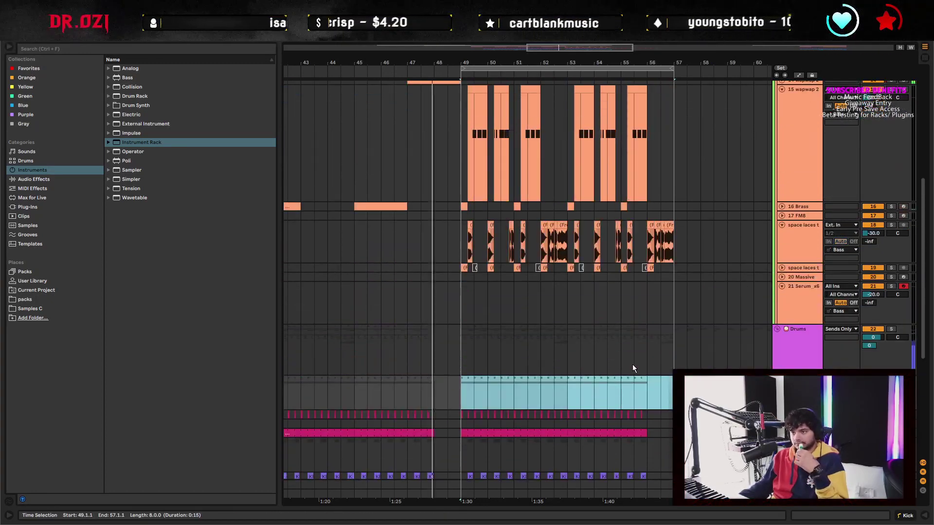
pyautogui.scroll(-2, 656, 369)
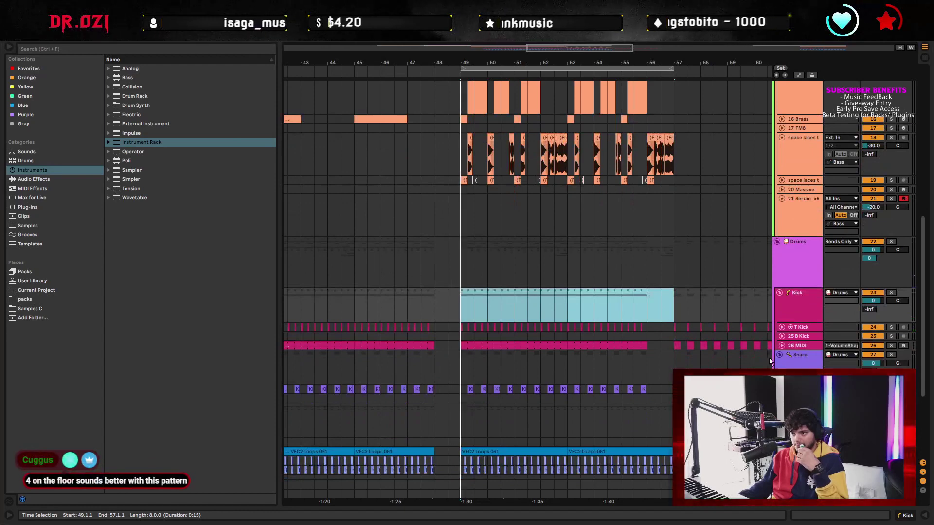
pyautogui.click(781, 355)
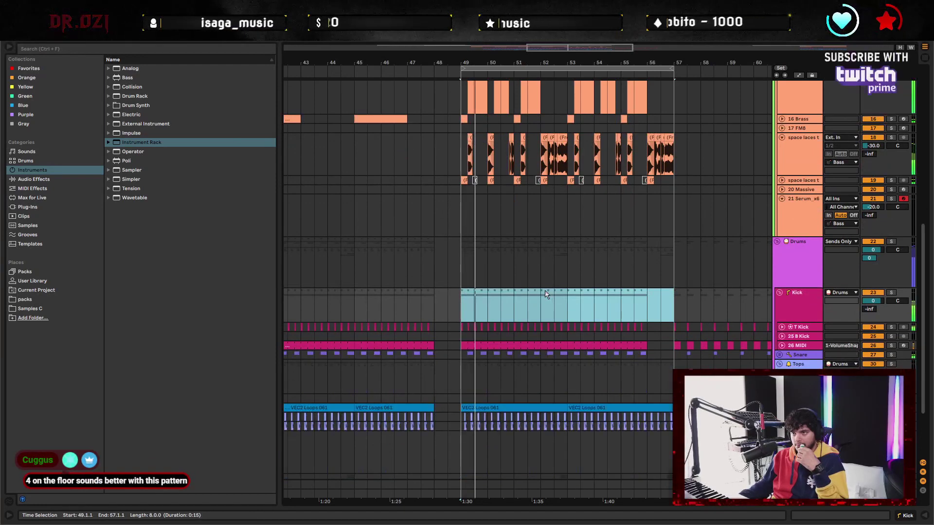
pyautogui.click(566, 308)
# Raise the volume of track 18, space laces type low end, to -26.3 dB and hide the device view
pyautogui.scroll(1, 612, 336)
pyautogui.scroll(5, 652, 344)
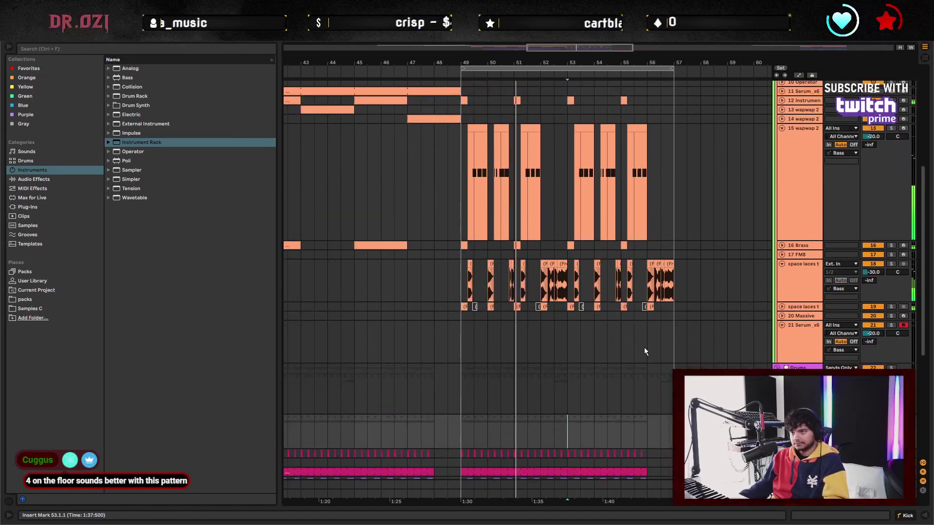
pyautogui.click(803, 292)
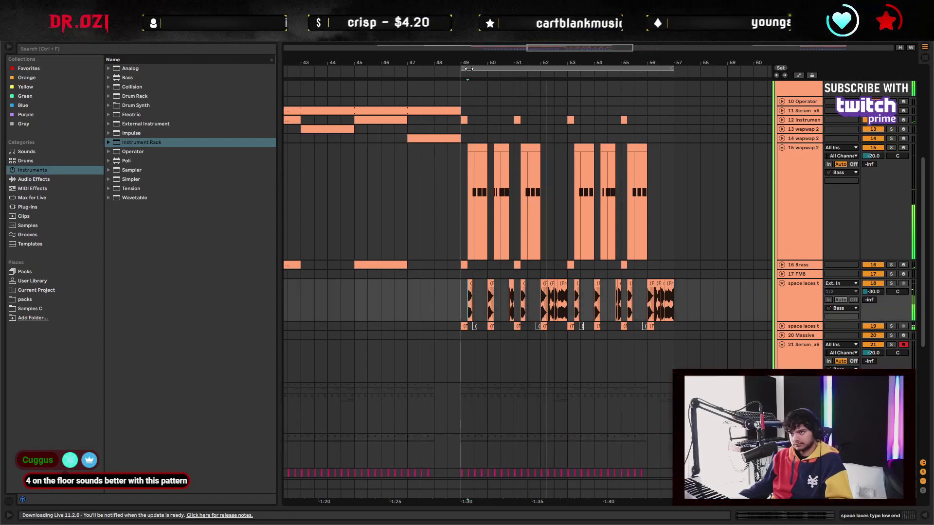
pyautogui.press('+')
pyautogui.doubleClick(798, 337)
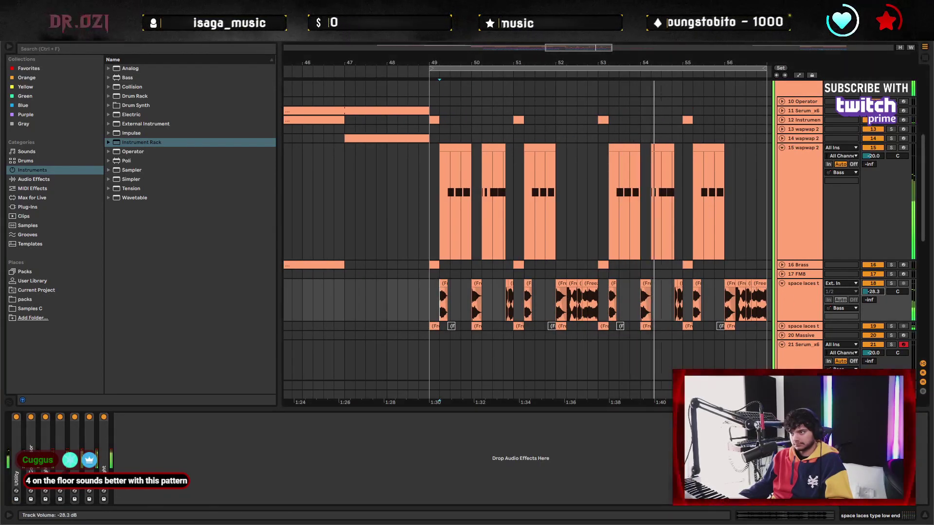
pyautogui.moveTo(872, 293); pyautogui.dragTo(872, 287)
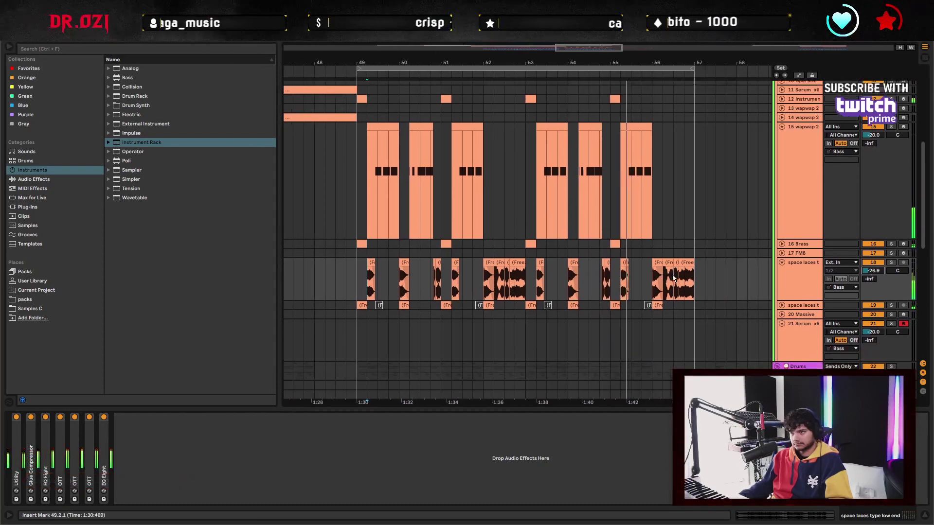
pyautogui.scroll(-2, 860, 294)
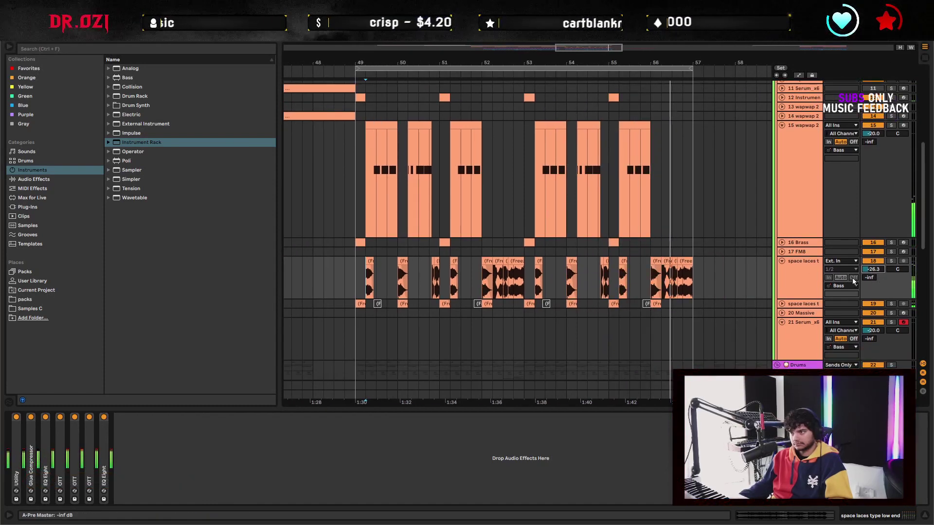
pyautogui.scroll(-3, 661, 278)
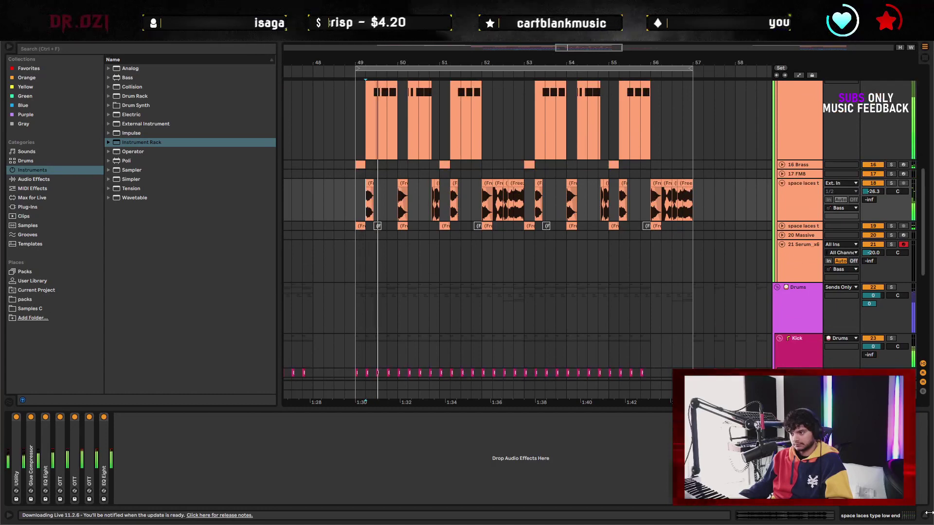
pyautogui.hotkey('ctrl', 'alt', 'l')
# Collapse the 15 wapwap 2 and space laces type low end tracks in the arrangement
pyautogui.scroll(5, 559, 402)
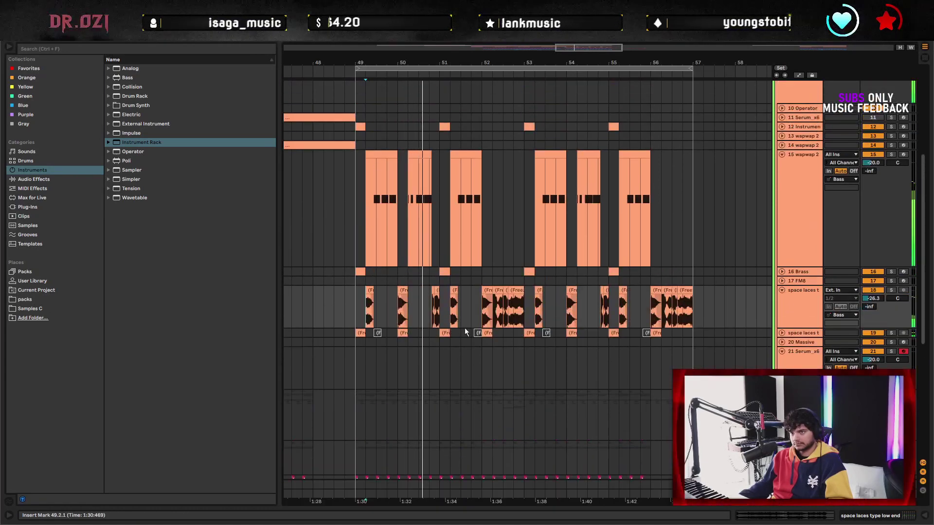
pyautogui.scroll(1, 578, 360)
pyautogui.scroll(1, 578, 360)
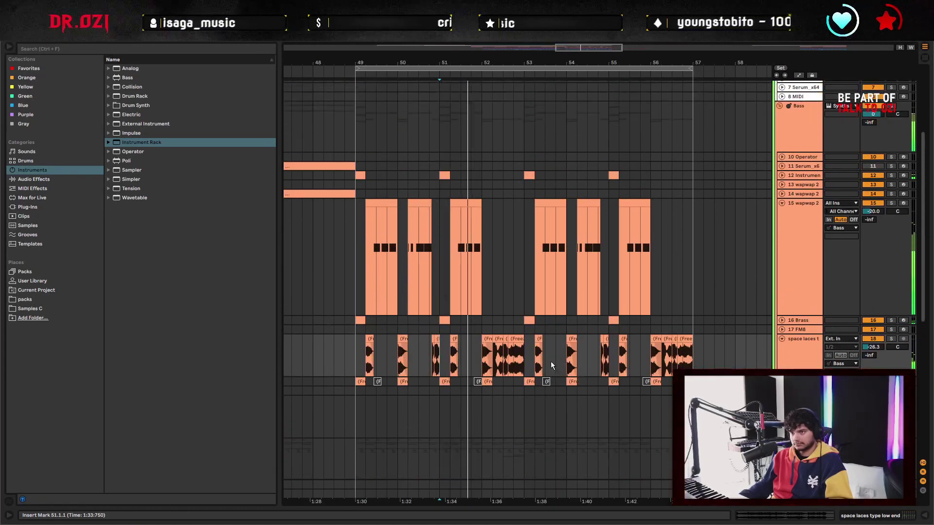
pyautogui.click(352, 349)
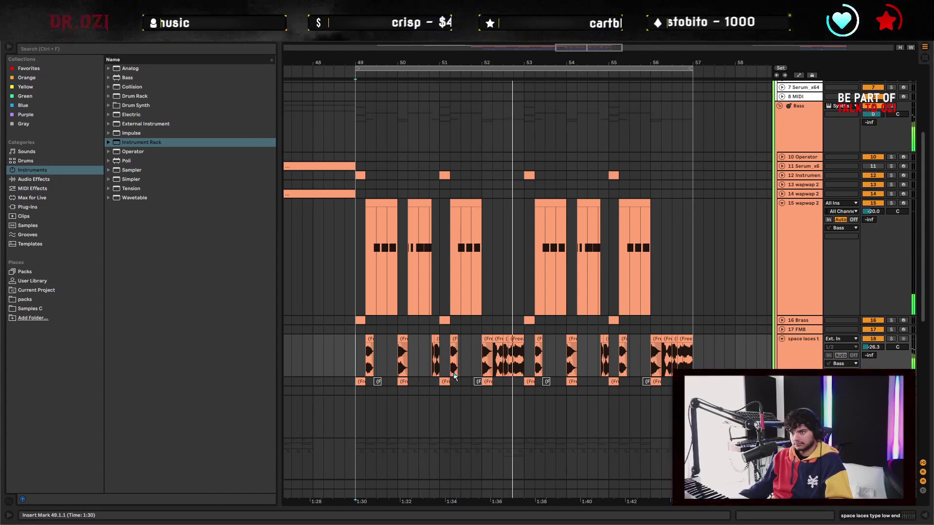
pyautogui.scroll(1, 757, 316)
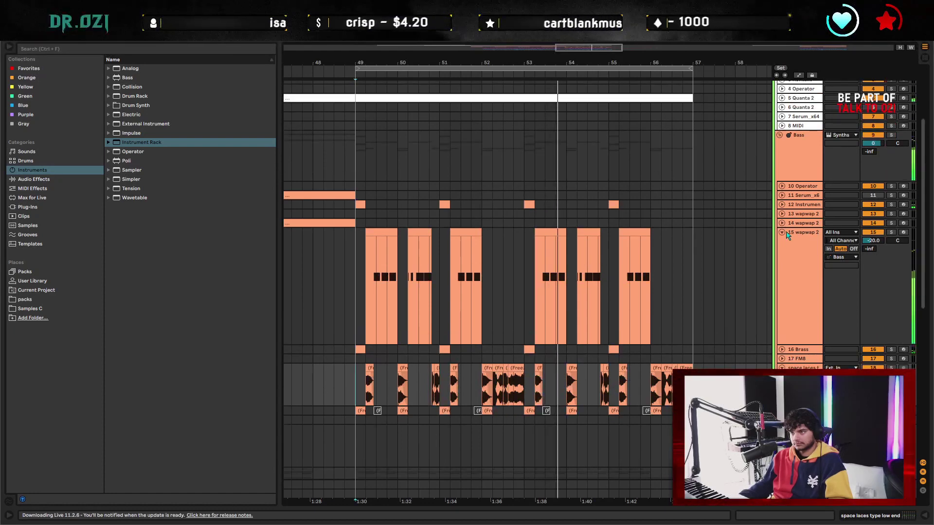
pyautogui.click(757, 313)
pyautogui.press('Left')
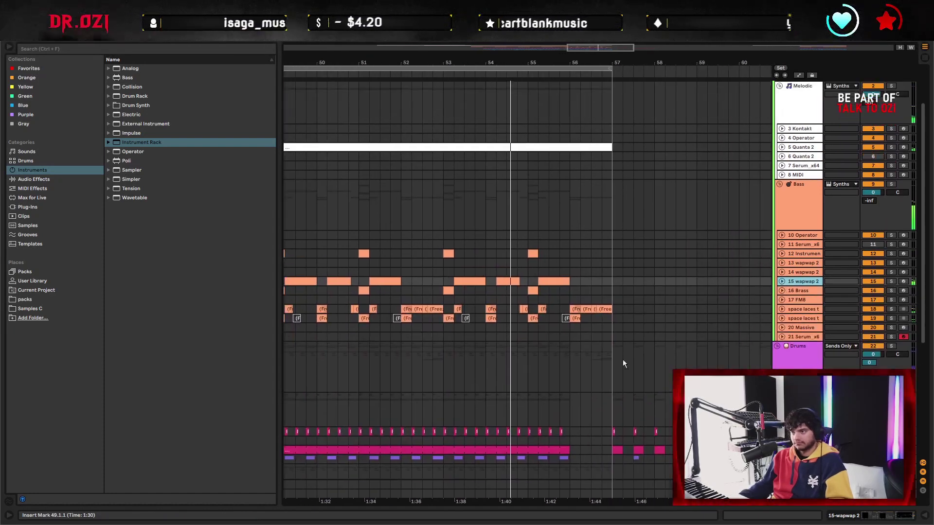
# Insert eight bars of silence across the arrangement from 57.1.1 to 65.1.1
pyautogui.scroll(2, 623, 360)
pyautogui.scroll(-2, 486, 111)
pyautogui.scroll(3, 492, 104)
pyautogui.click(494, 99)
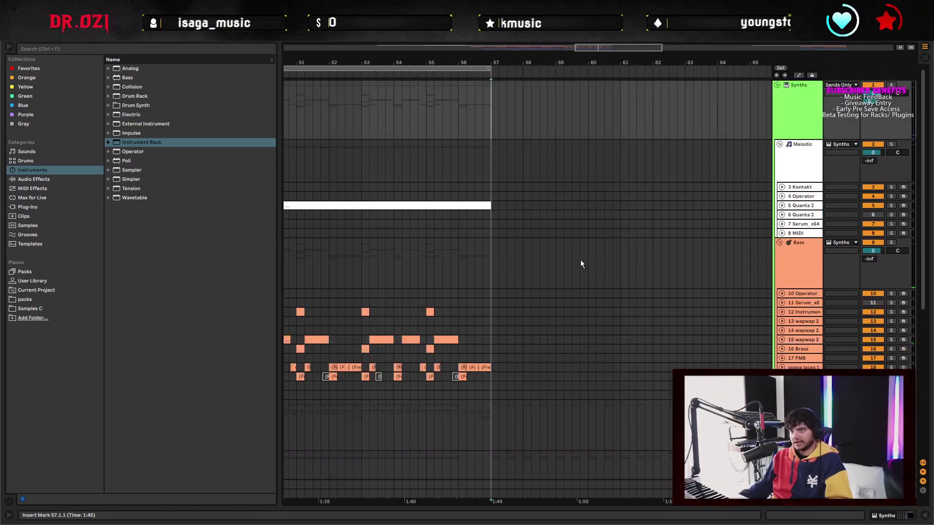
pyautogui.keyDown('shift'); pyautogui.click(751, 97); pyautogui.keyUp('shift')
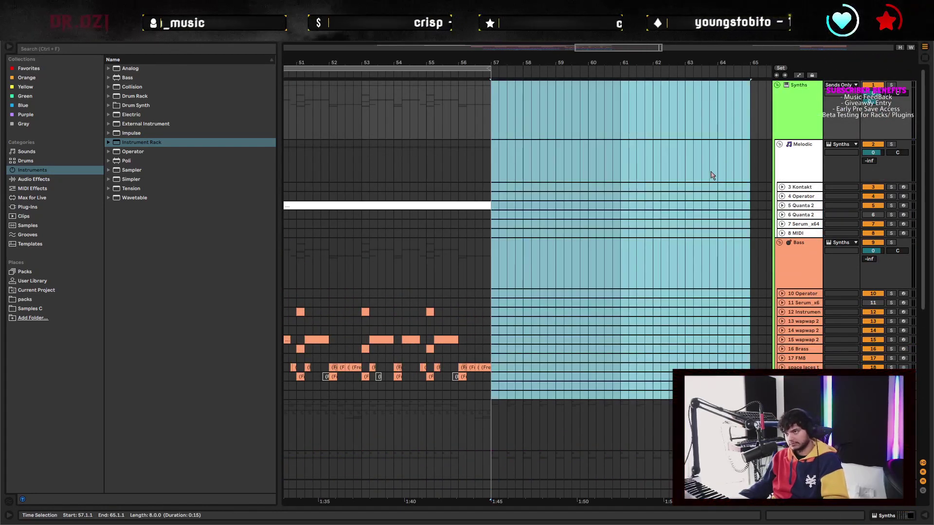
pyautogui.hscroll(-5, 711, 175)
# Duplicate the whole drop section from 49.1.1 to 57.1.1 across the synth, bass and drum tracks to 57.1.1, and extend the loop to 65.1.1
pyautogui.click(441, 95)
pyautogui.scroll(-3, 658, 331)
pyautogui.hscroll(1, 658, 330)
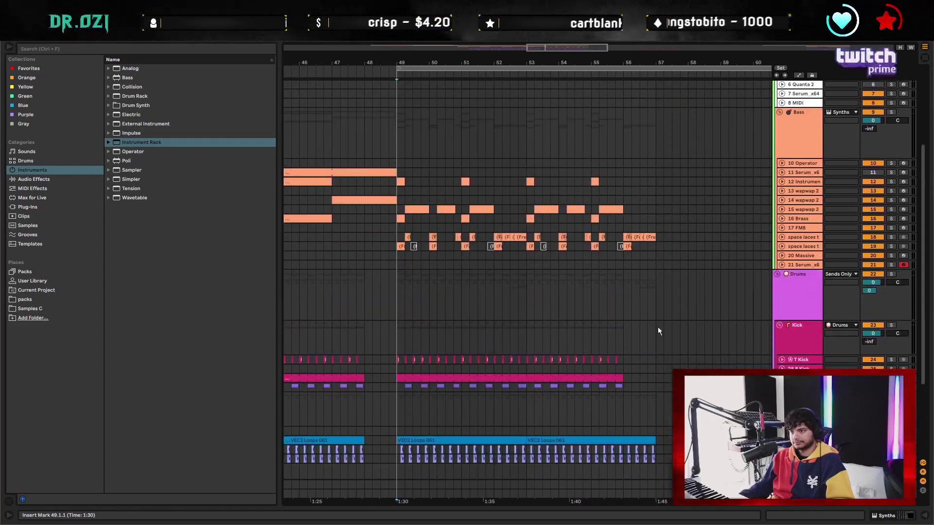
pyautogui.keyDown('shift'); pyautogui.click(658, 332); pyautogui.keyUp('shift')
pyautogui.hotkey('ctrl', 'd')
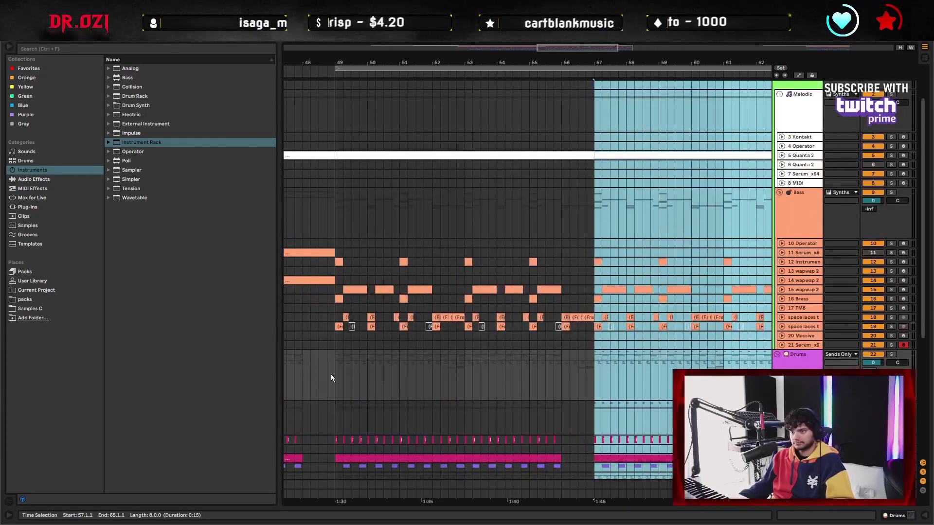
pyautogui.click(331, 378)
pyautogui.hscroll(3, 695, 328)
# Expand 15 wapwap 2, inspect the Insert 1 pitch in its Massive, and display the INSERT1-PRM.2 automation
pyautogui.scroll(-1, 695, 328)
pyautogui.click(781, 283)
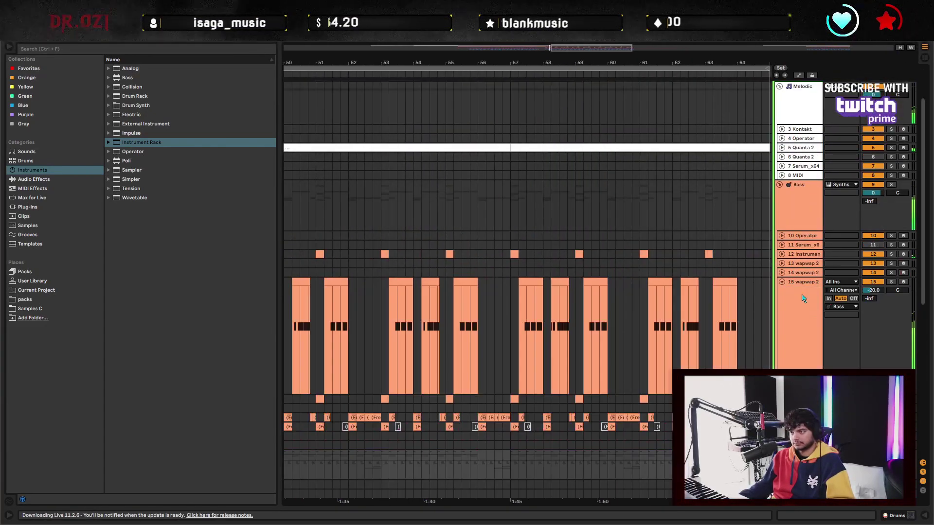
pyautogui.click(511, 325)
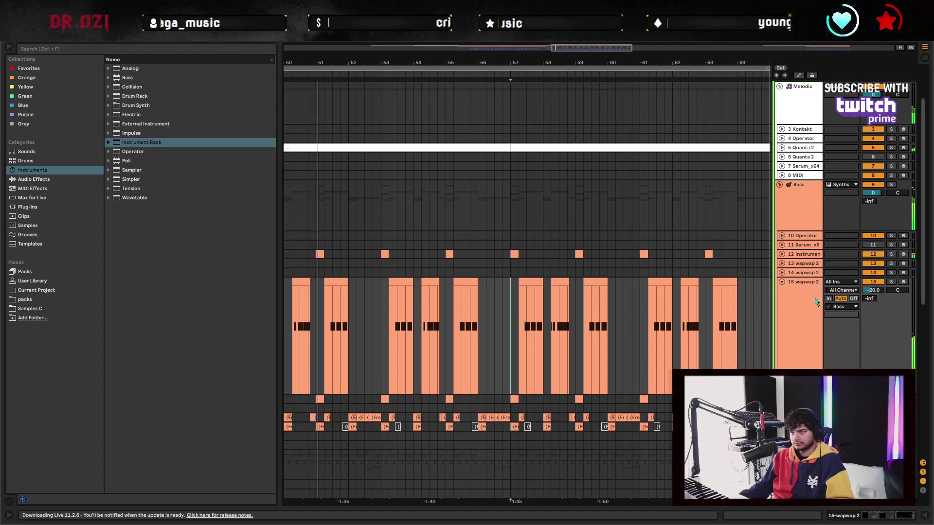
pyautogui.hotkey('ctrl', 'alt', 'l')
pyautogui.scroll(-3, 511, 301)
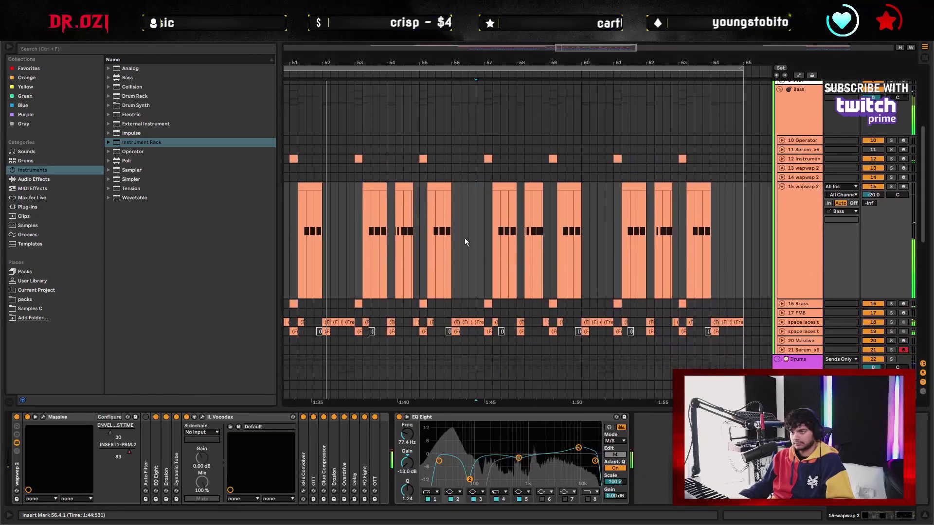
pyautogui.click(806, 252)
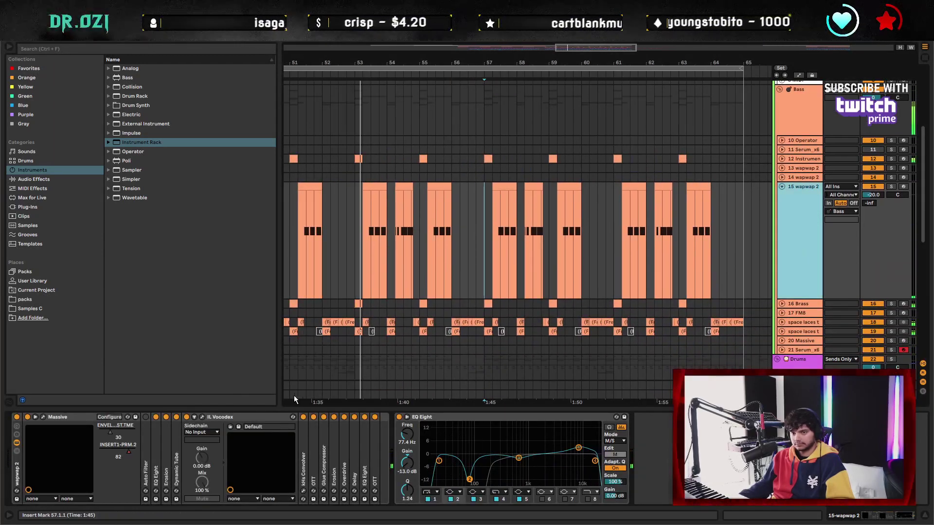
pyautogui.click(44, 417)
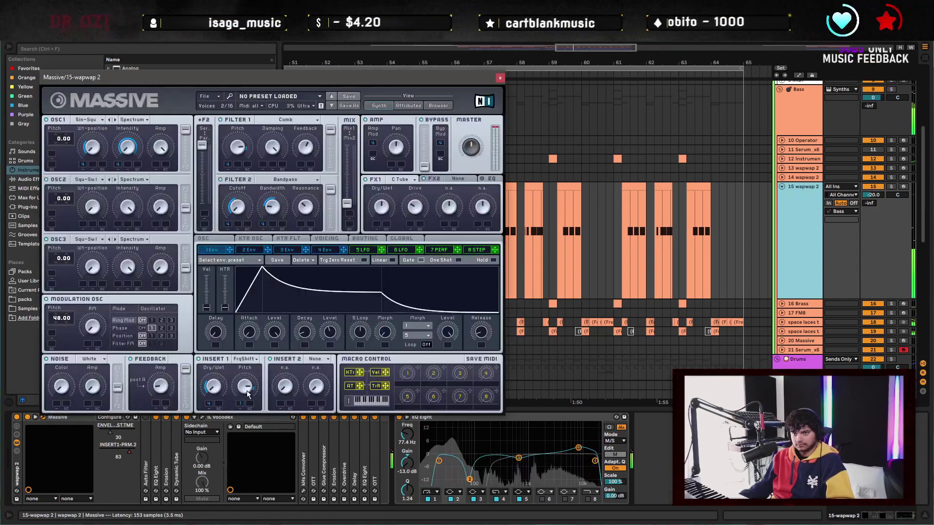
pyautogui.press('a')
pyautogui.click(500, 78)
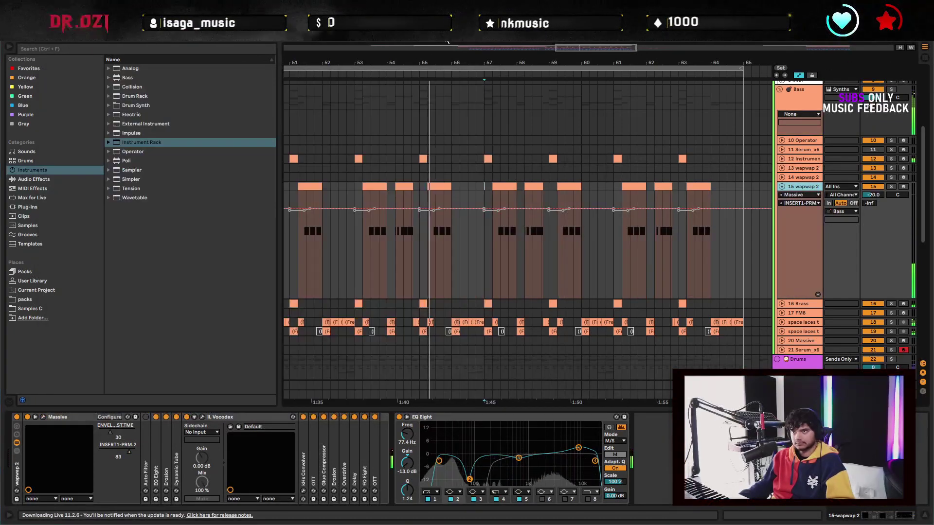
# Raise the wapwap 2 INSERT1-PRM.2 automation between 57.3.3 and 59.1.1 to 87
pyautogui.scroll(2, 624, 281)
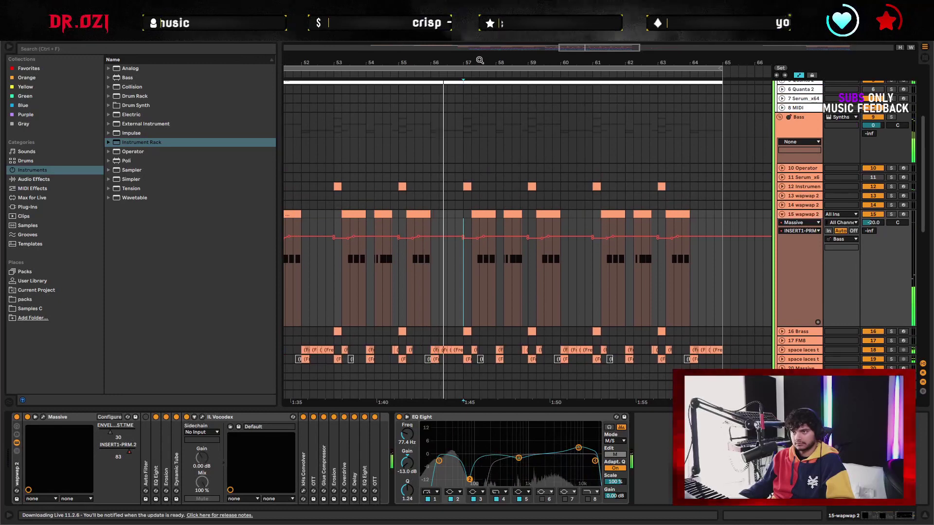
pyautogui.moveTo(474, 64); pyautogui.dragTo(475, 71)
pyautogui.scroll(3, 499, 249)
pyautogui.hscroll(2, 499, 249)
pyautogui.click(401, 299)
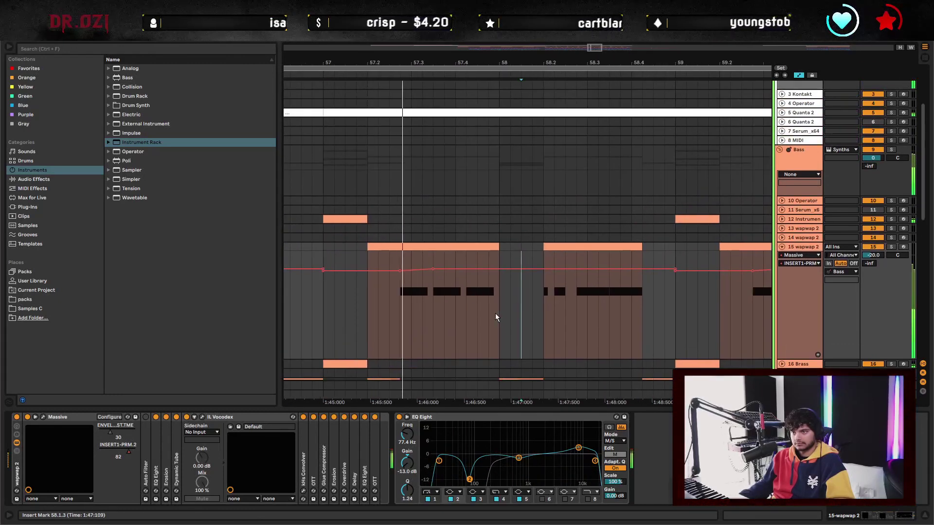
pyautogui.press('space')
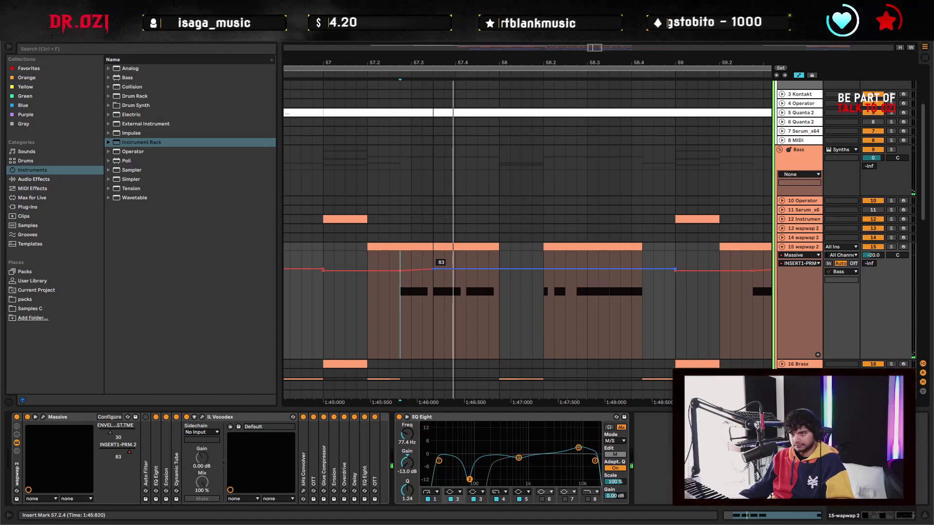
pyautogui.moveTo(441, 265); pyautogui.dragTo(441, 264)
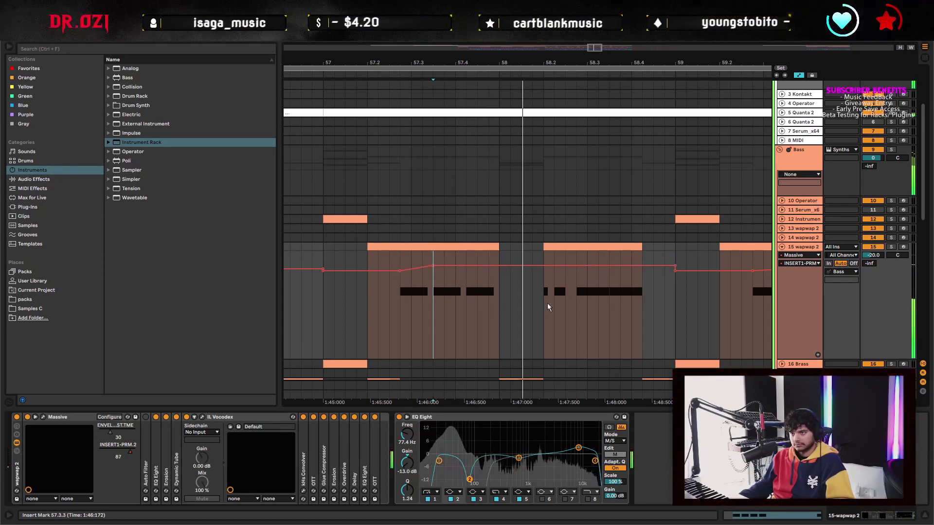
# Copy the INSERT1-PRM.2 automation of bars 57 to 59 on wapwap 2 across bars 59 to 65
pyautogui.press('-')
pyautogui.moveTo(559, 312); pyautogui.dragTo(463, 308)
pyautogui.hotkey('ctrl', 'd')
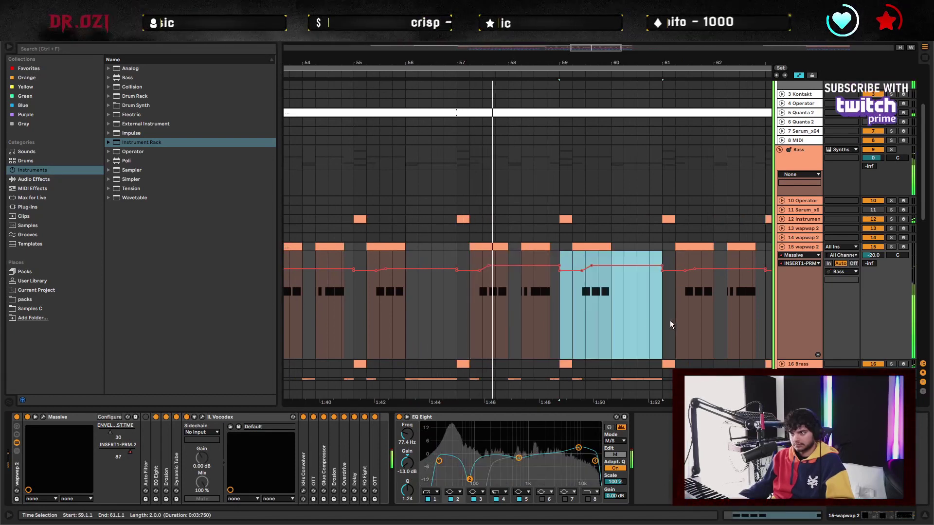
pyautogui.hscroll(3, 670, 320)
pyautogui.scroll(-1, 670, 320)
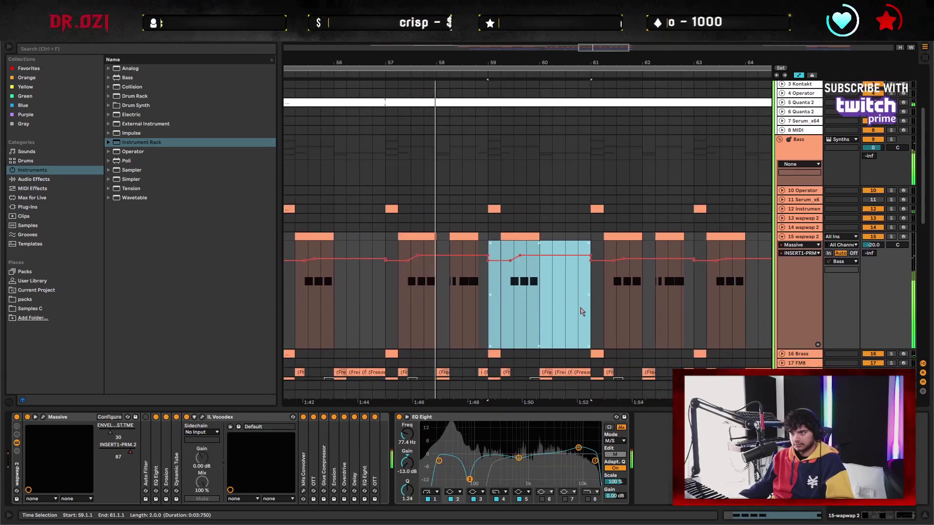
pyautogui.click(464, 306)
pyautogui.scroll(-1, 587, 306)
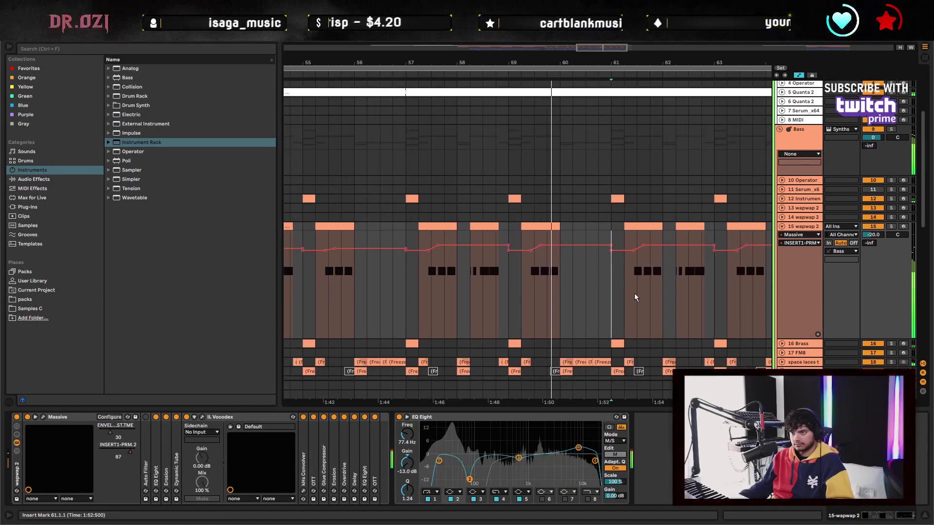
pyautogui.hscroll(3, 634, 294)
pyautogui.scroll(-1, 530, 294)
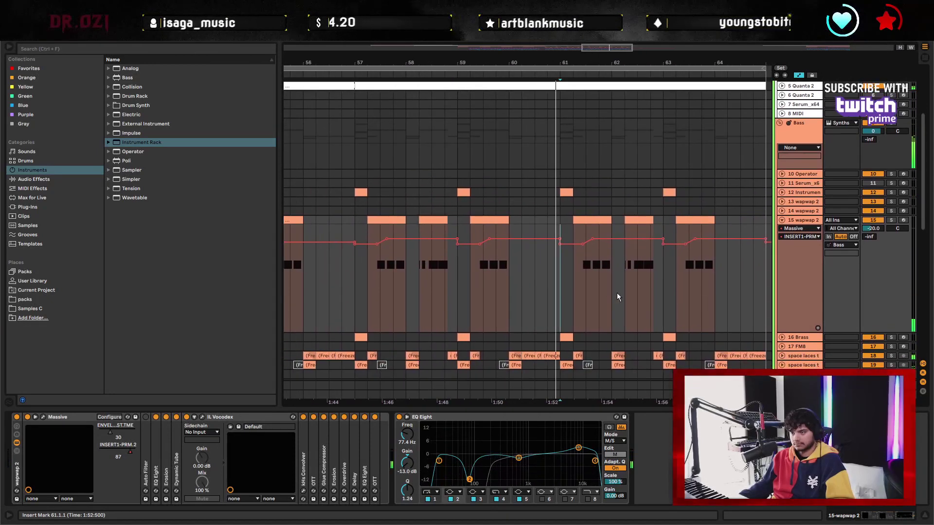
pyautogui.hscroll(3, 617, 293)
pyautogui.scroll(1, 518, 287)
pyautogui.scroll(1, 559, 302)
pyautogui.scroll(-4, 560, 302)
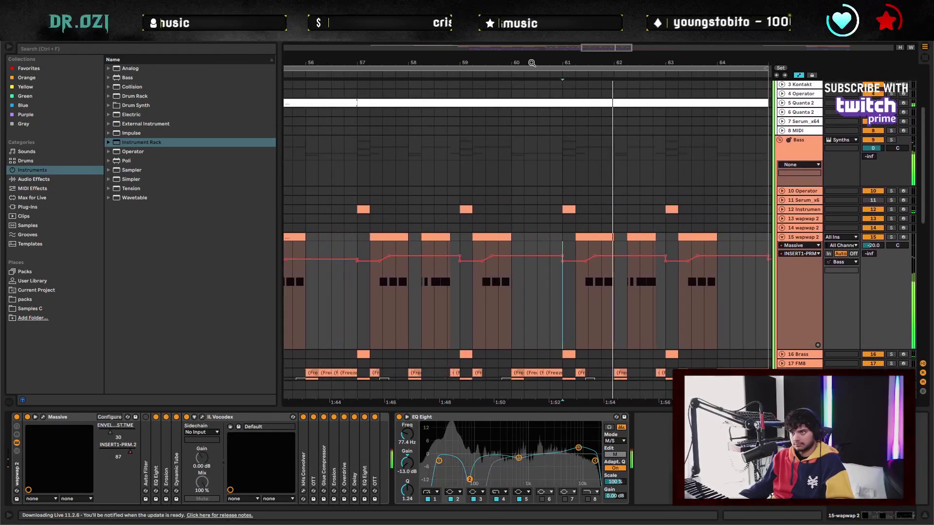
pyautogui.scroll(1, 608, 295)
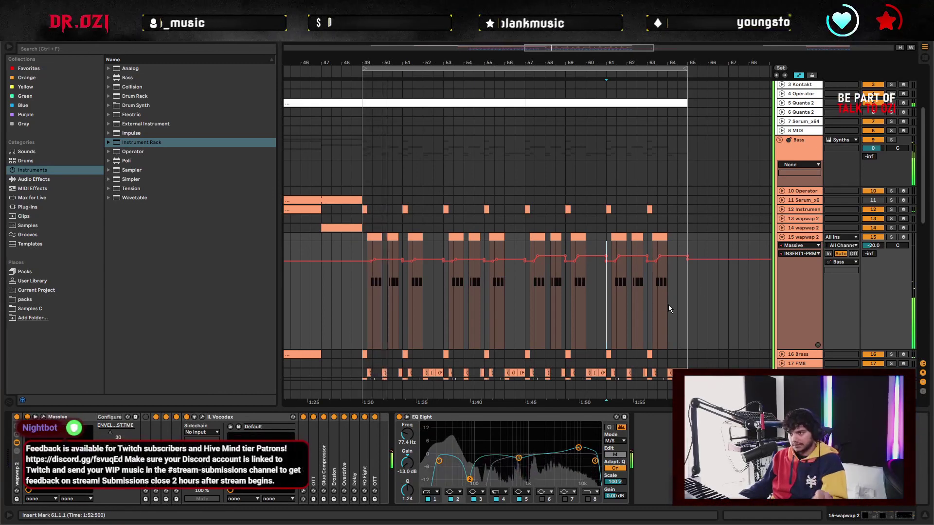
# Hide the automation lanes and collapse the 15 wapwap 2 track
pyautogui.press('a')
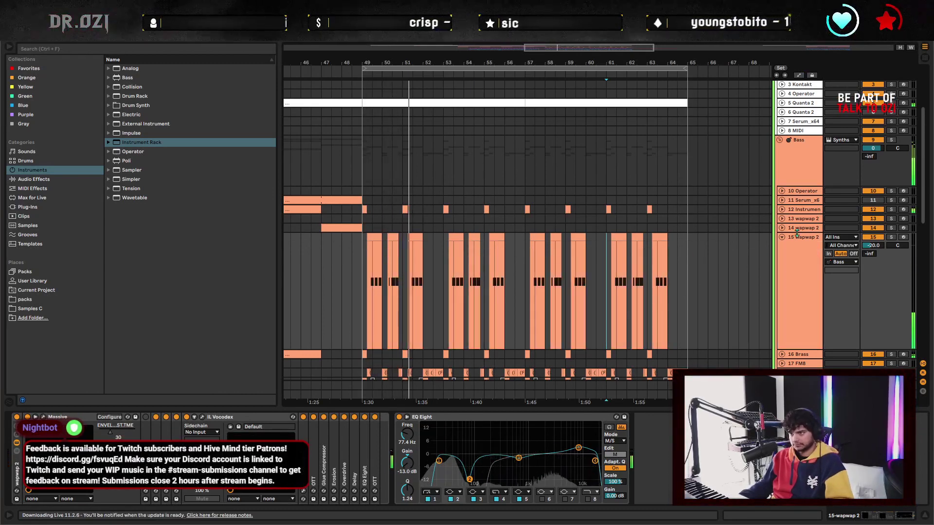
pyautogui.click(783, 237)
# Collapse the Percs group and delete the Tops group's content between bars 56 and 57
pyautogui.scroll(-8, 573, 238)
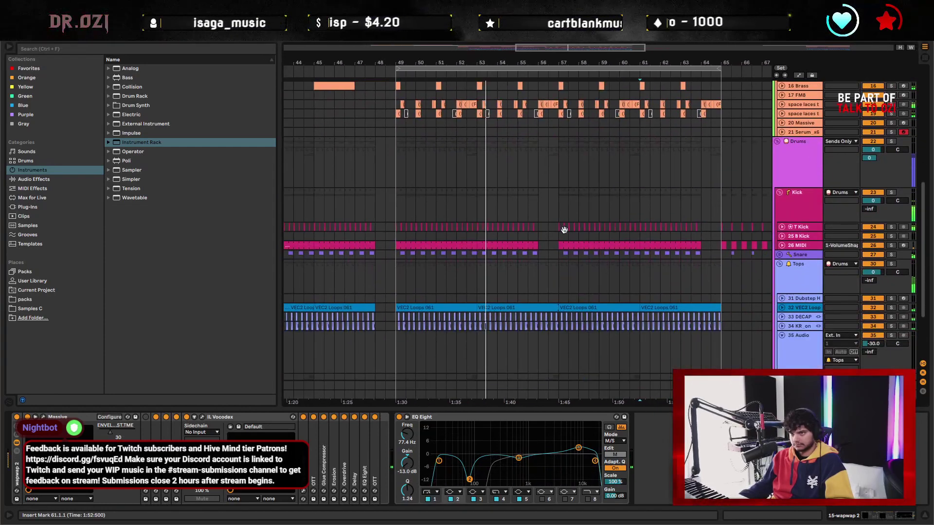
pyautogui.scroll(-5, 562, 229)
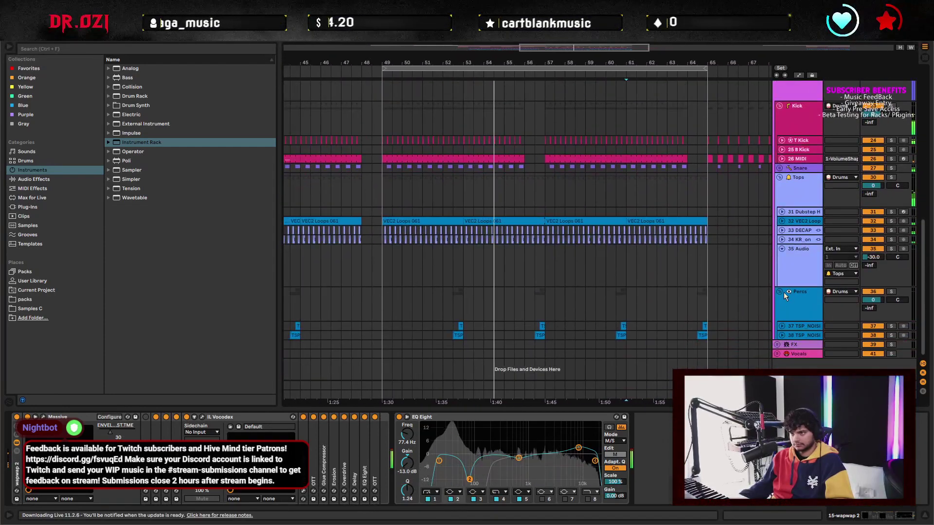
pyautogui.scroll(5, 613, 288)
pyautogui.scroll(-3, 615, 316)
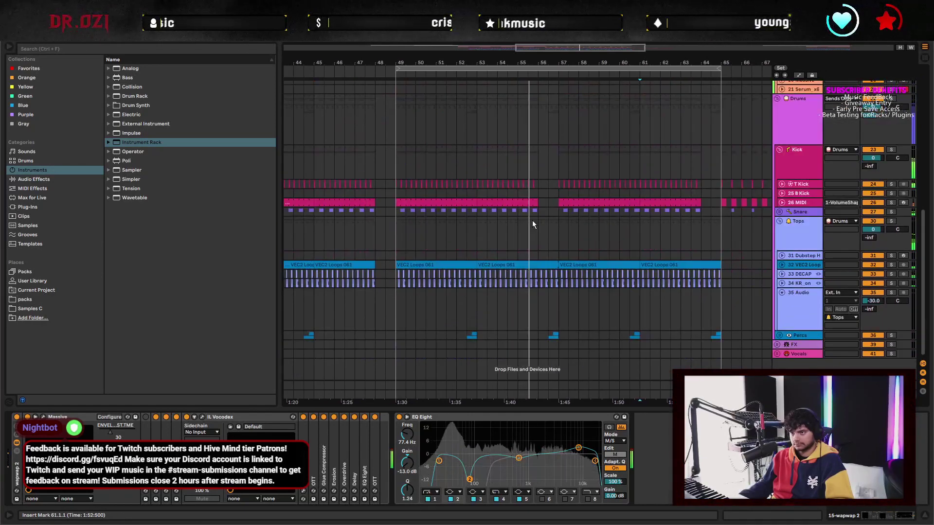
pyautogui.moveTo(538, 222); pyautogui.dragTo(559, 222)
pyautogui.click(563, 234)
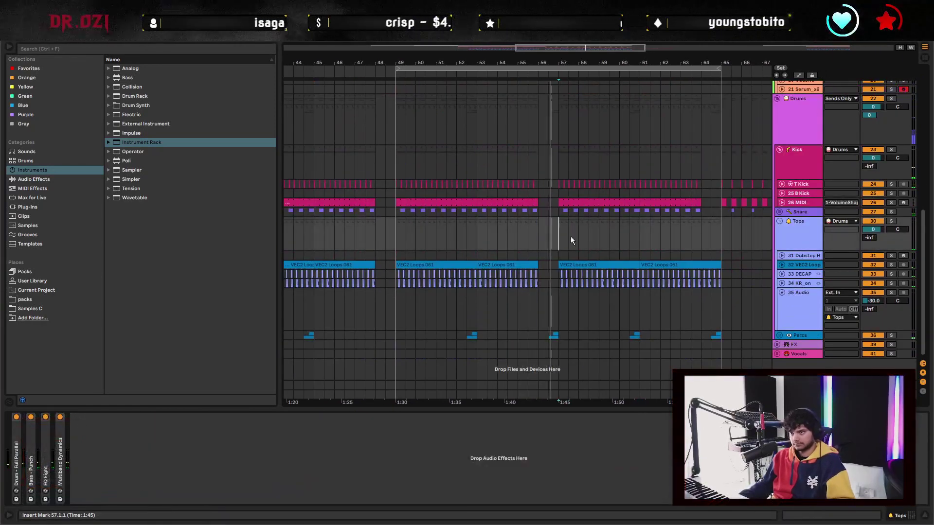
# Collapse the Bass group so its tracks show as one overview lane
pyautogui.scroll(2, 685, 284)
pyautogui.scroll(6, 654, 268)
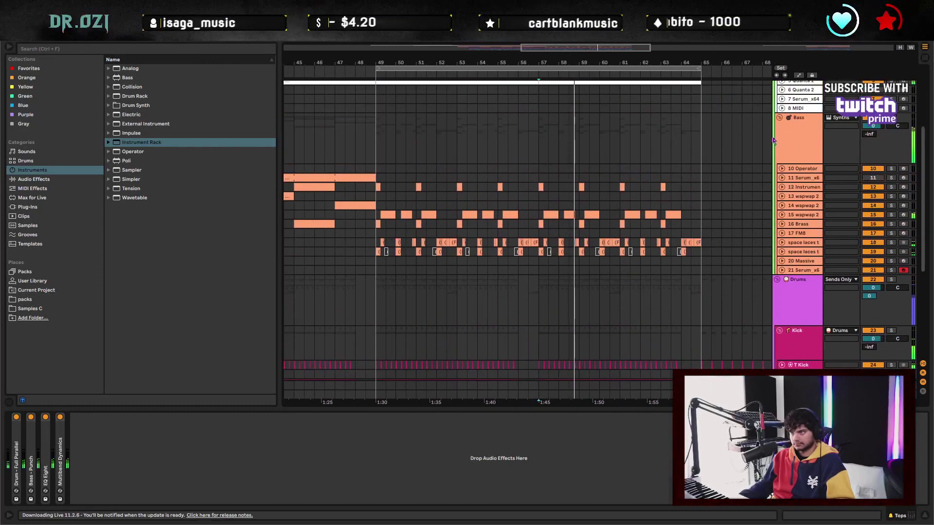
pyautogui.moveTo(687, 147); pyautogui.dragTo(652, 252)
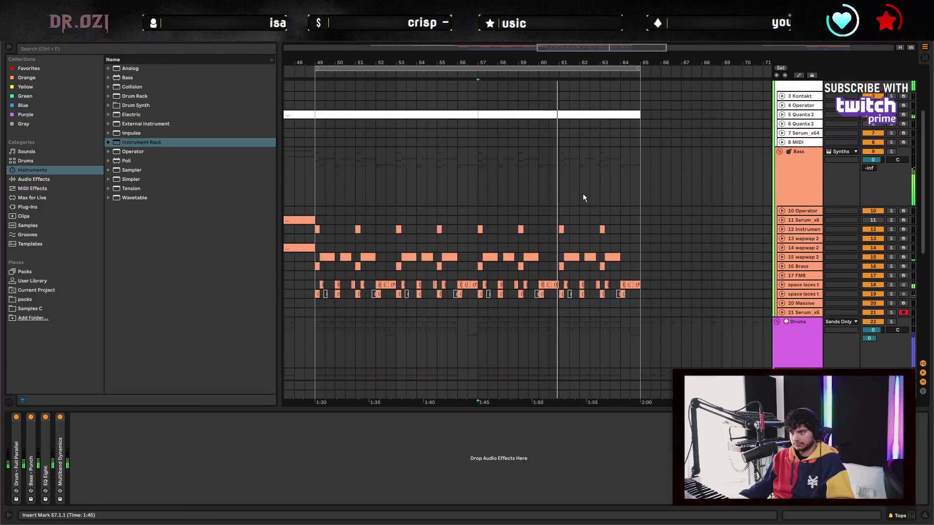
pyautogui.moveTo(601, 193); pyautogui.dragTo(623, 193)
pyautogui.scroll(3, 652, 176)
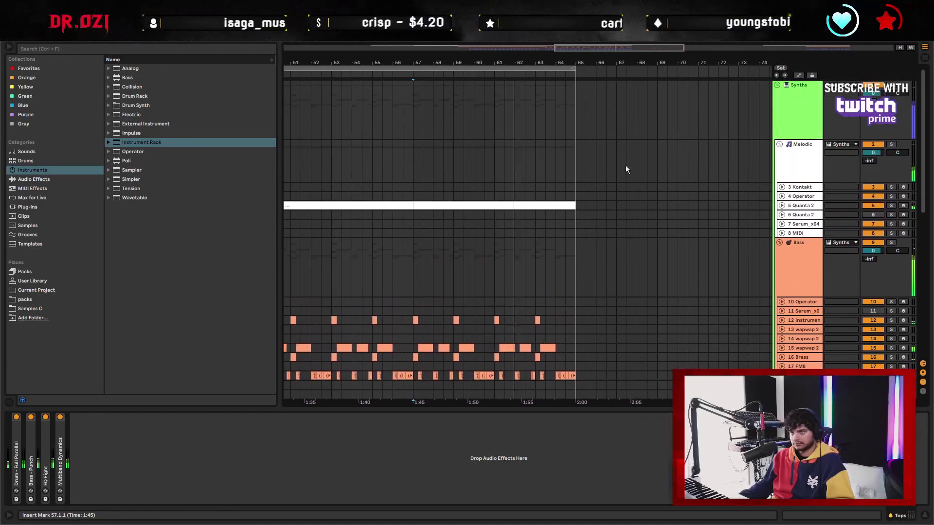
pyautogui.moveTo(575, 60); pyautogui.dragTo(466, 69)
pyautogui.click(779, 238)
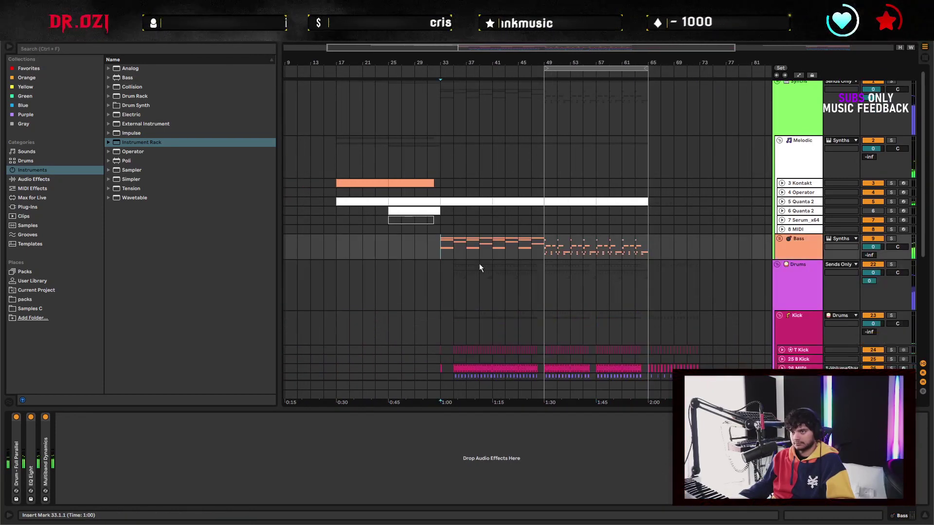
# Copy bars 17 to 25 of the 3 Kontakt through 5 Quanta 2 tracks to 1.1.1 and 9.1.1
pyautogui.click(360, 183)
pyautogui.hscroll(-2, 327, 253)
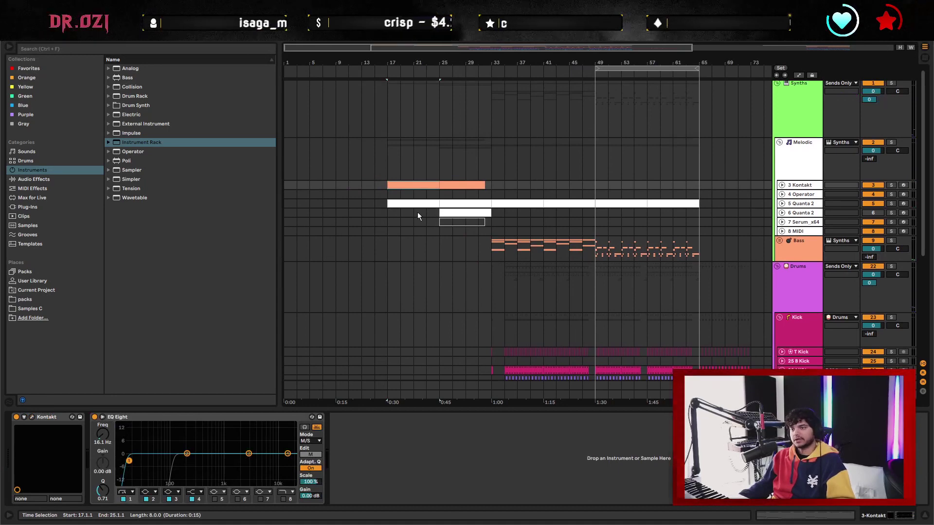
pyautogui.click(284, 185)
pyautogui.hotkey('ctrl', 'v')
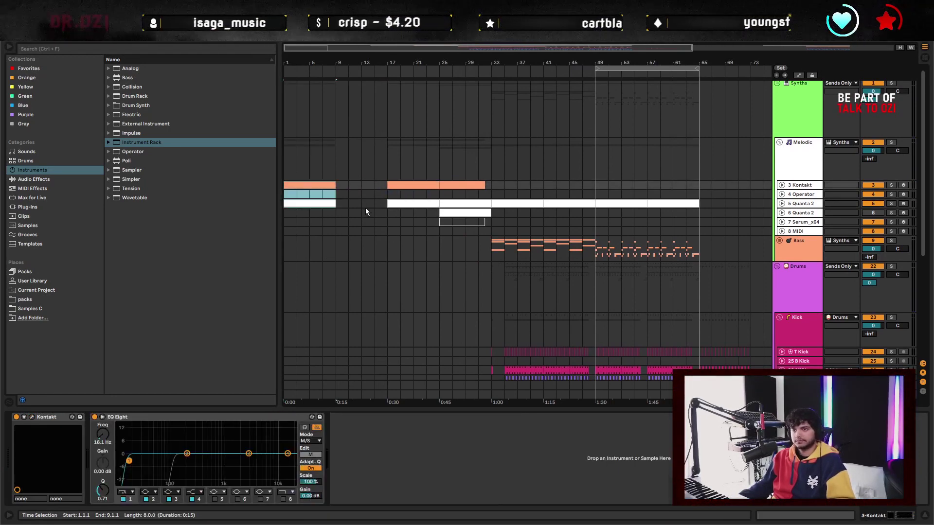
pyautogui.hotkey('ctrl', 'v')
# Expand the 3 Kontakt track and deactivate the 5 Quanta 2 clip in bars 1 to 9
pyautogui.scroll(1, 364, 210)
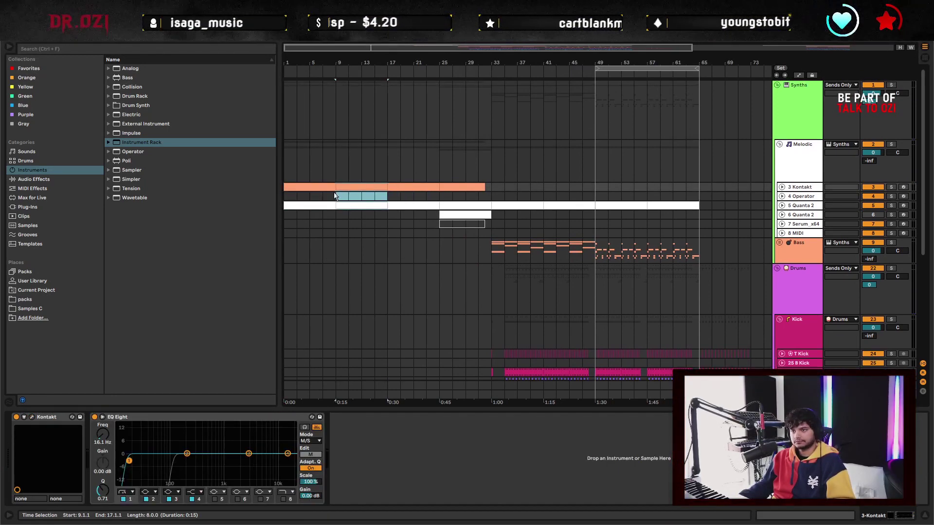
pyautogui.click(791, 188)
pyautogui.scroll(-1, 369, 252)
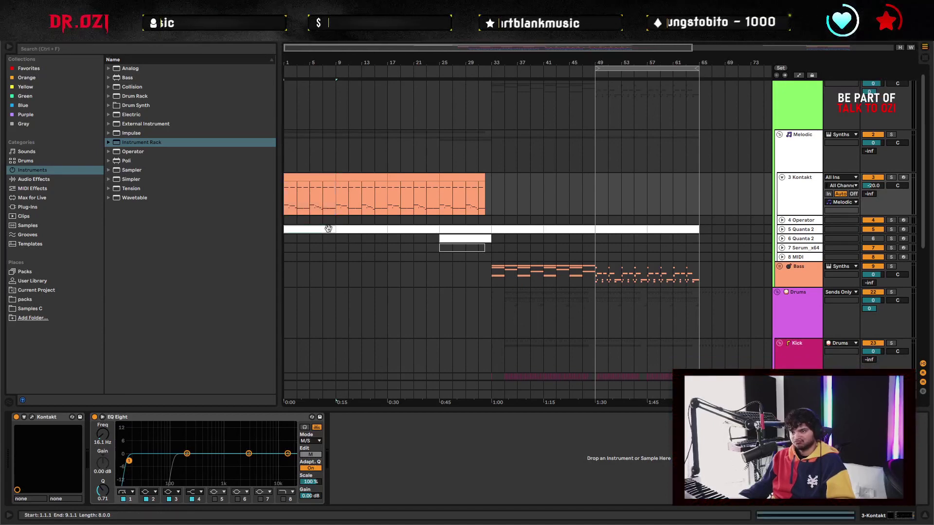
pyautogui.click(379, 227)
# Open the first 3 Kontakt clip in the piano roll and play it looped from bar 1 to 9
pyautogui.click(293, 179)
pyautogui.press('space')
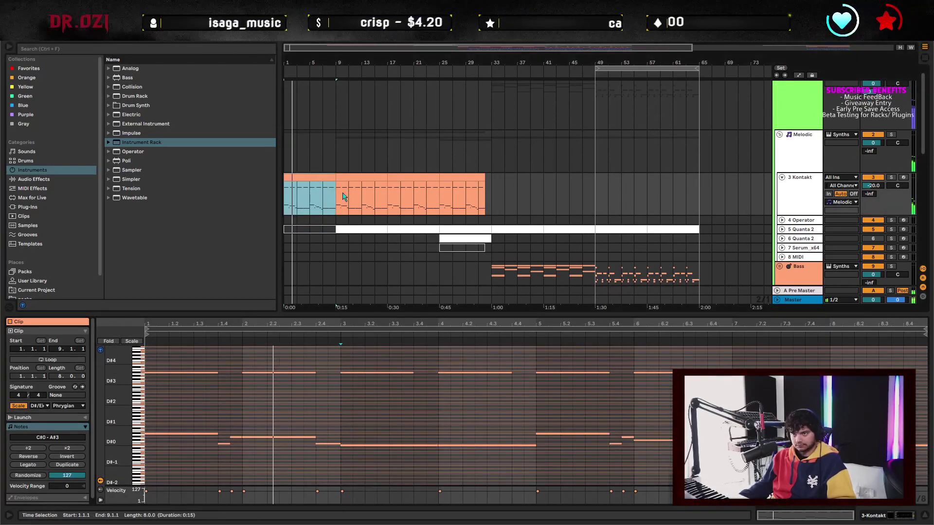
pyautogui.click(345, 383)
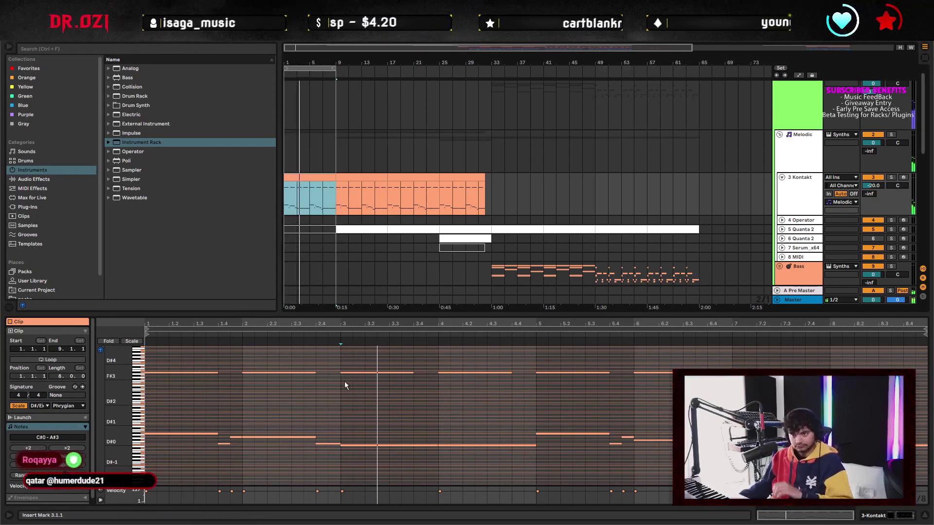
# Delete the short passing notes around 1.4 and 5.4 and lengthen the preceding bass notes to 2.1.1 and 6.1.1
pyautogui.click(230, 411)
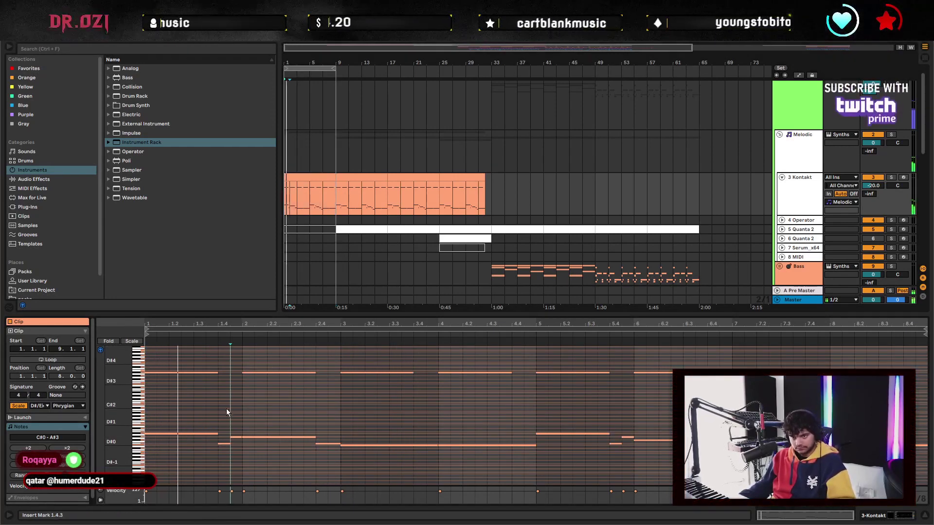
pyautogui.doubleClick(223, 443)
pyautogui.moveTo(219, 433); pyautogui.dragTo(244, 434)
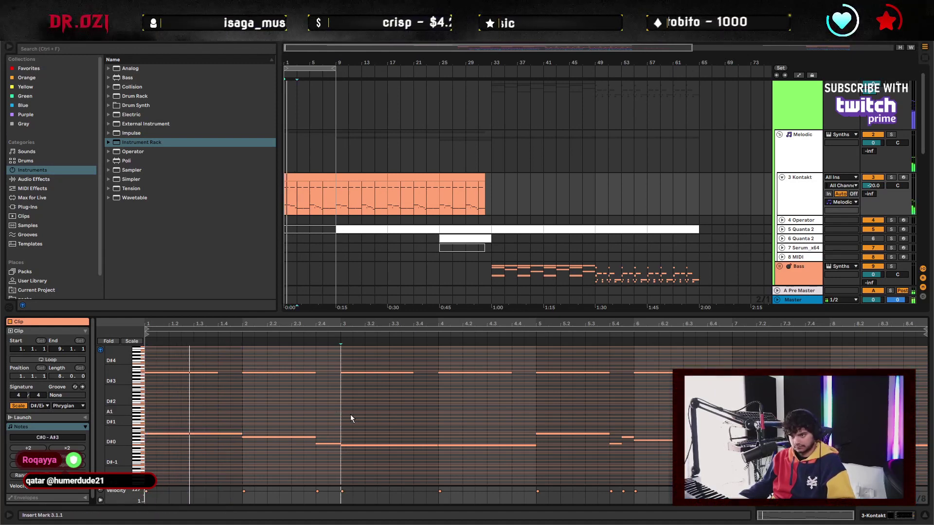
pyautogui.click(609, 436)
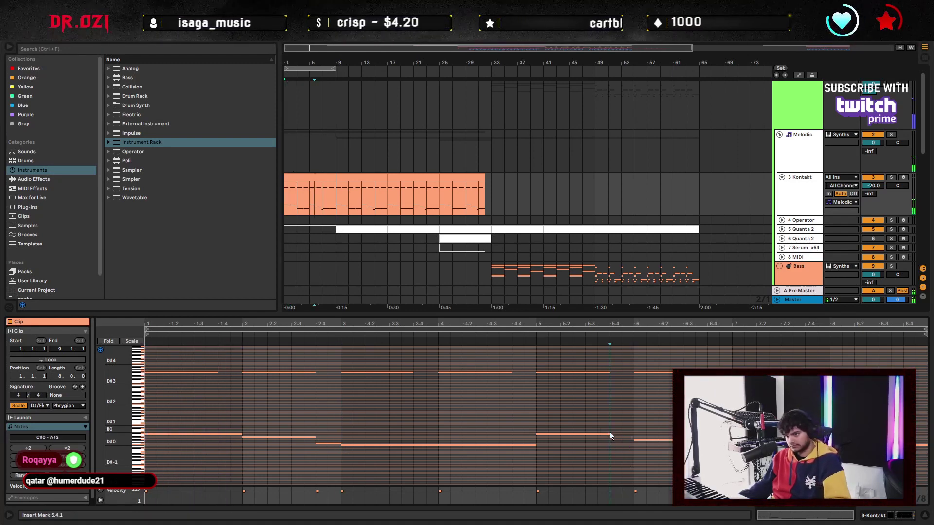
pyautogui.moveTo(609, 434); pyautogui.dragTo(634, 433)
pyautogui.click(533, 393)
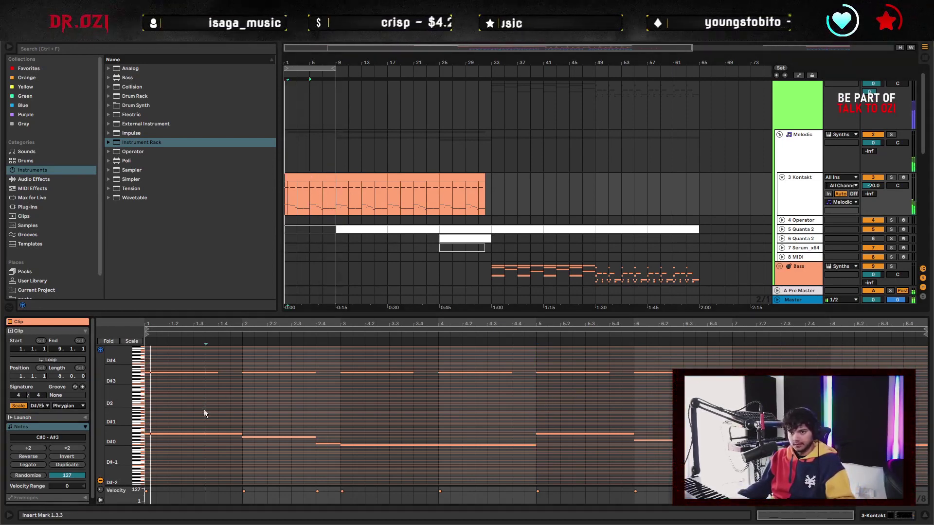
# Add a C#3 note from 1.1.1 to 2.1.1 in the Kontakt clip and play the clip
pyautogui.moveTo(139, 402); pyautogui.dragTo(242, 380)
pyautogui.press('space')
pyautogui.doubleClick(188, 402)
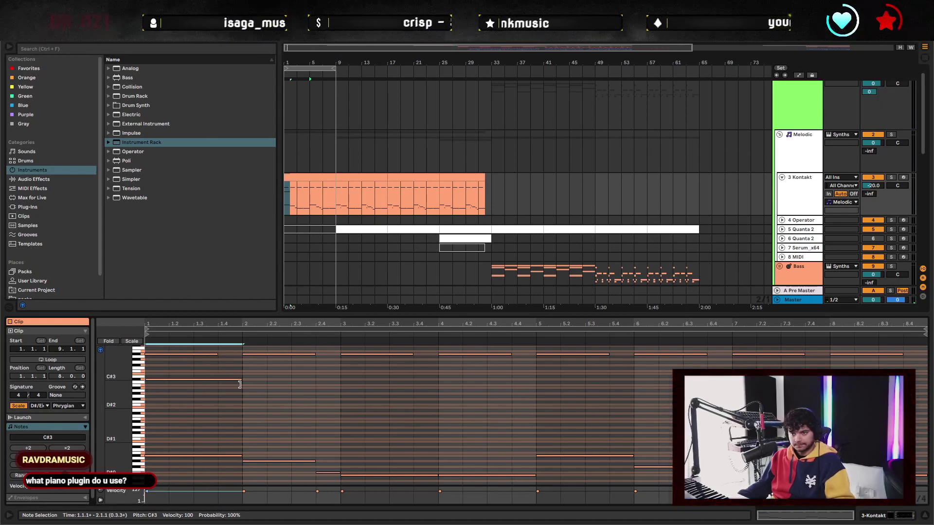
pyautogui.press('space')
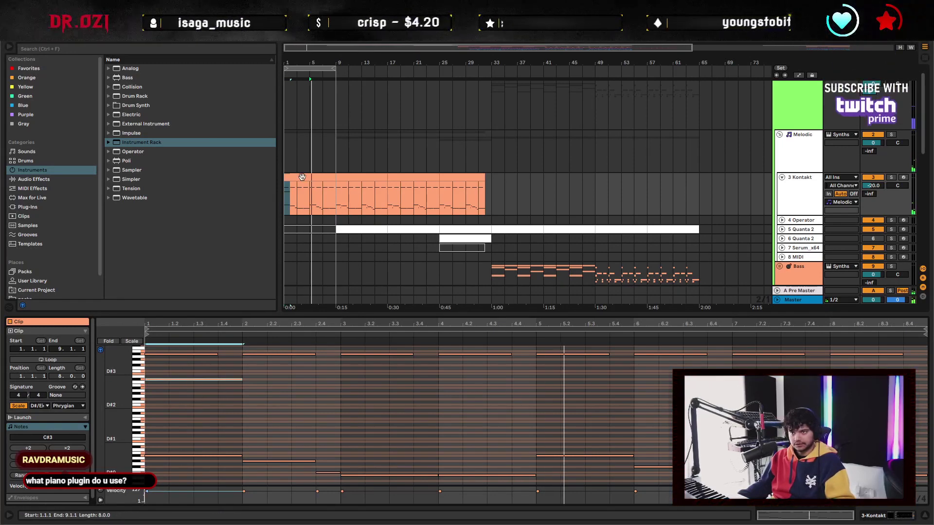
# Add an A#2 note from 2.1.1 to 2.4.1 in the Kontakt clip and listen to it
pyautogui.click(236, 400)
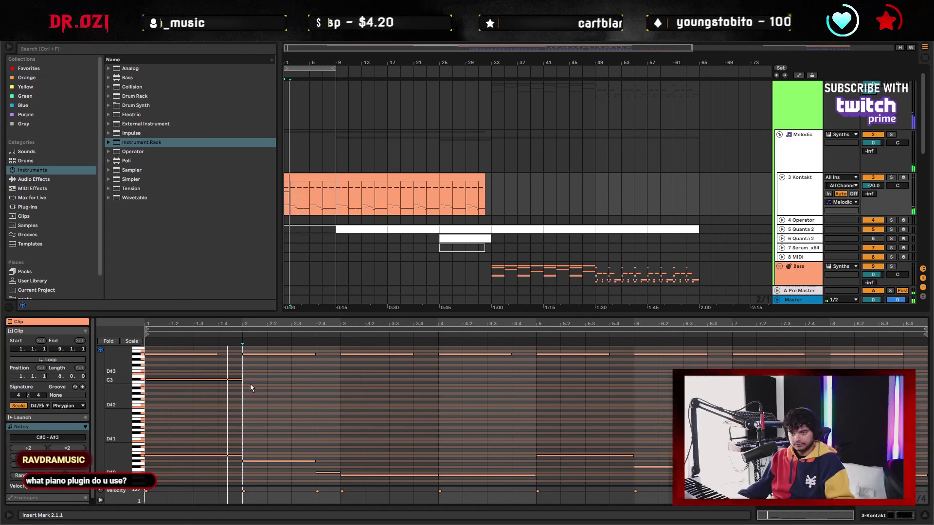
pyautogui.doubleClick(249, 385)
pyautogui.moveTo(286, 388); pyautogui.dragTo(317, 386)
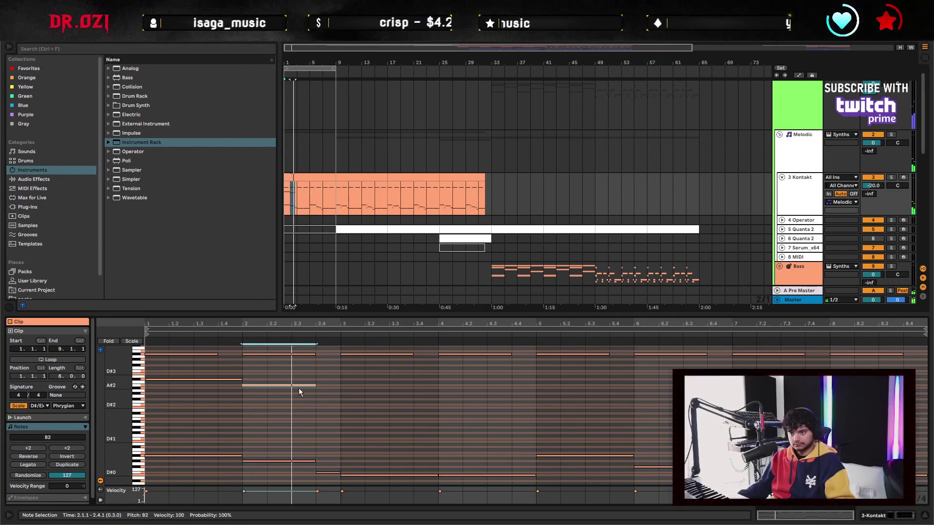
pyautogui.press('Down')
pyautogui.press('space')
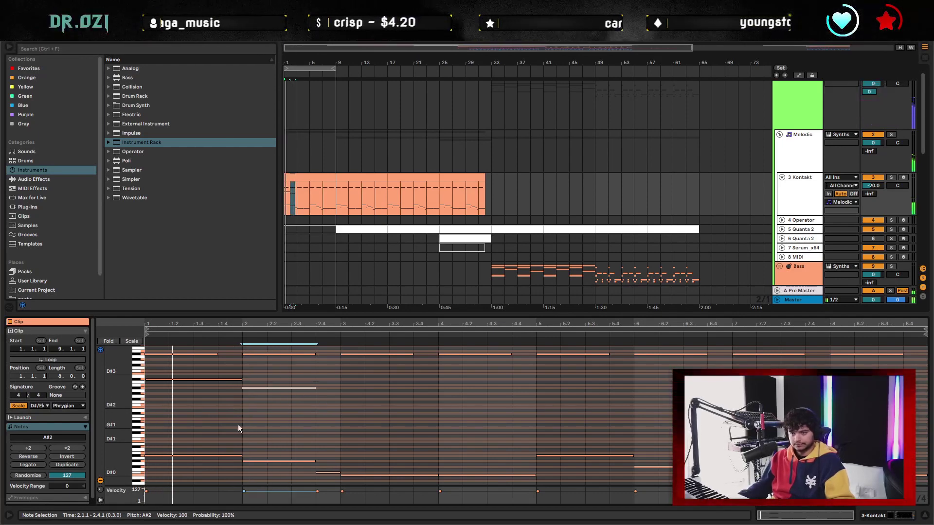
pyautogui.click(246, 419)
pyautogui.moveTo(122, 387); pyautogui.dragTo(131, 387)
pyautogui.press('space')
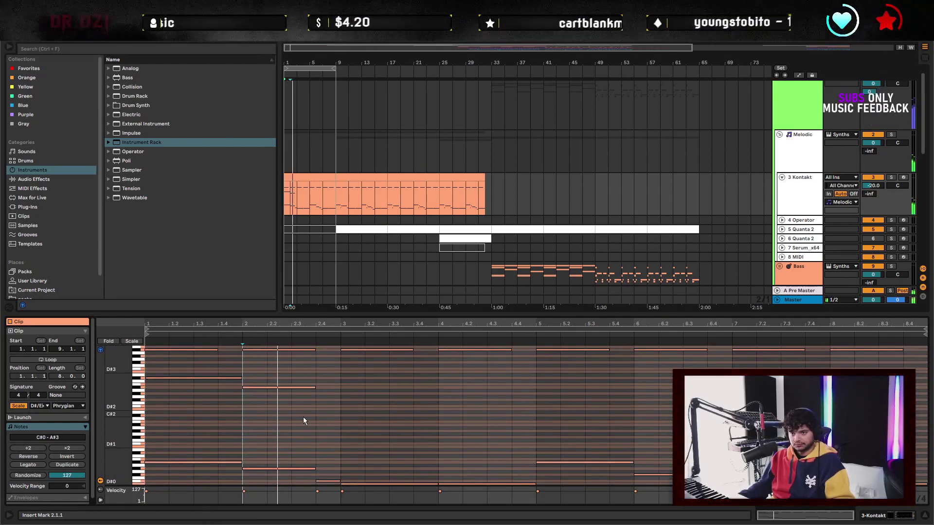
# Try the bar 1 melody note at B2 and A#2 against the chord during playback
pyautogui.moveTo(223, 379); pyautogui.dragTo(224, 385)
pyautogui.press('space')
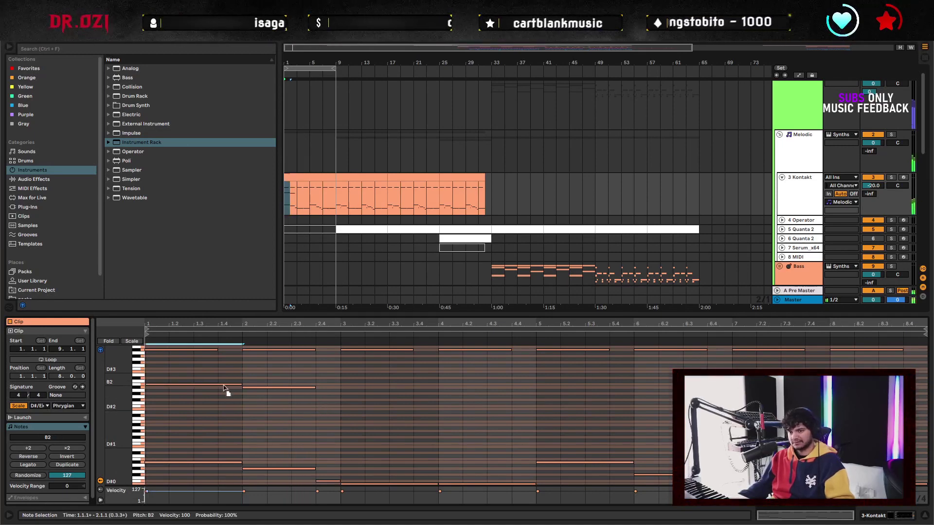
pyautogui.press('space')
pyautogui.press('Down')
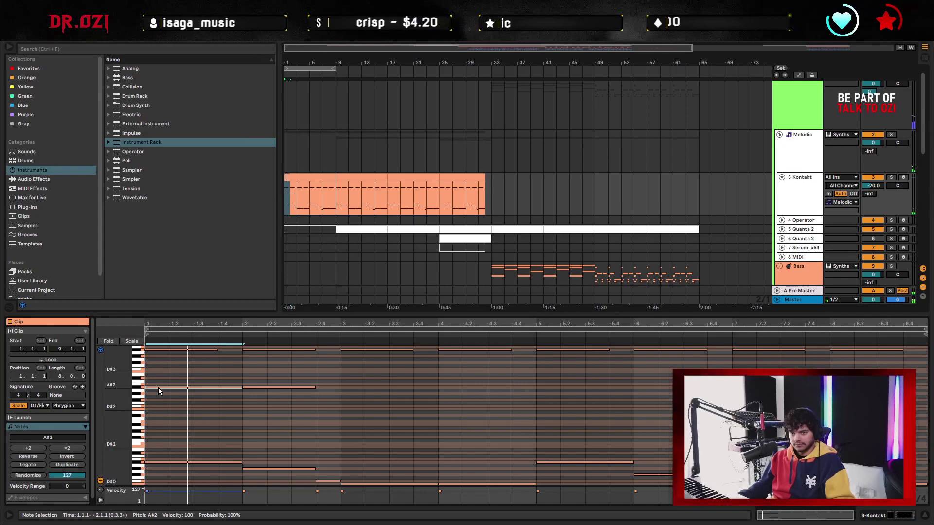
pyautogui.press('space')
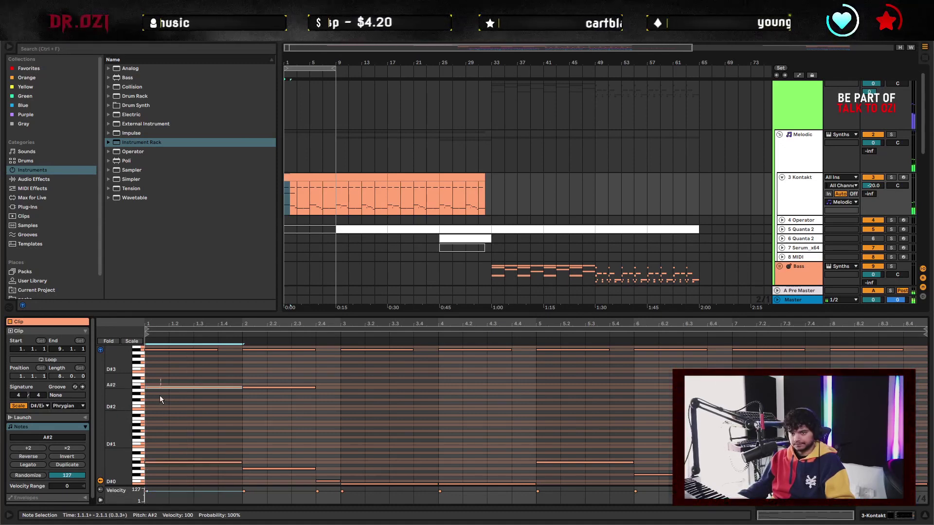
# Try the bar 1 melody note at E3, D#3 and C#3 during playback
pyautogui.press('Up')
pyautogui.press('Up')
pyautogui.press('Up')
pyautogui.press('Up')
pyautogui.press('Up')
pyautogui.press('Up')
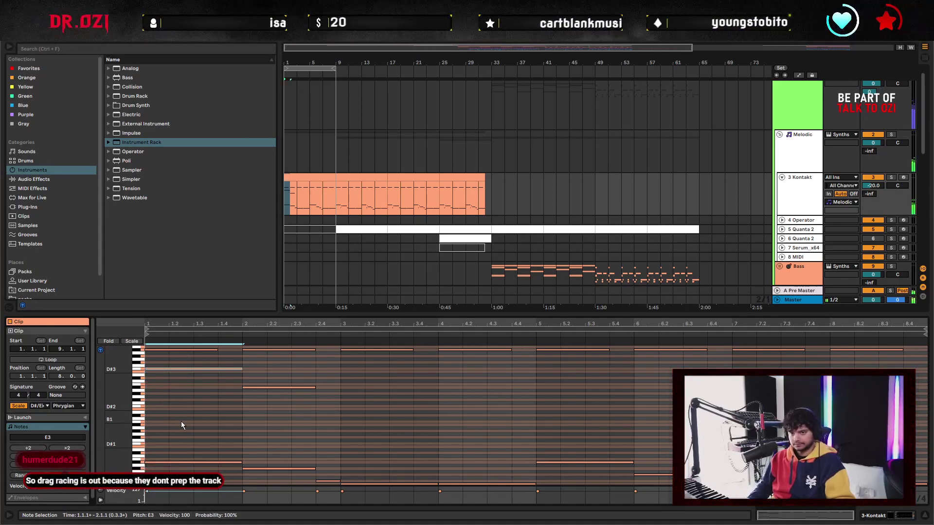
pyautogui.press('Down')
pyautogui.press('space')
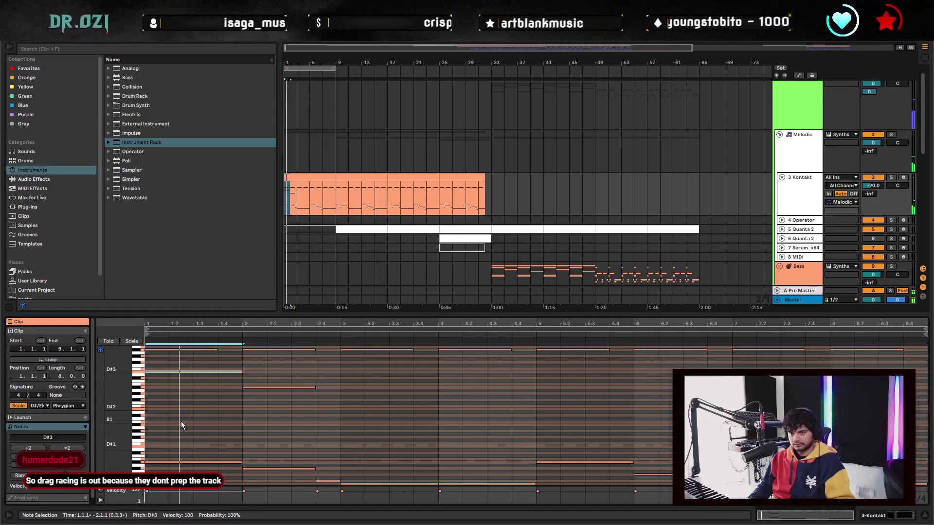
pyautogui.press('Down')
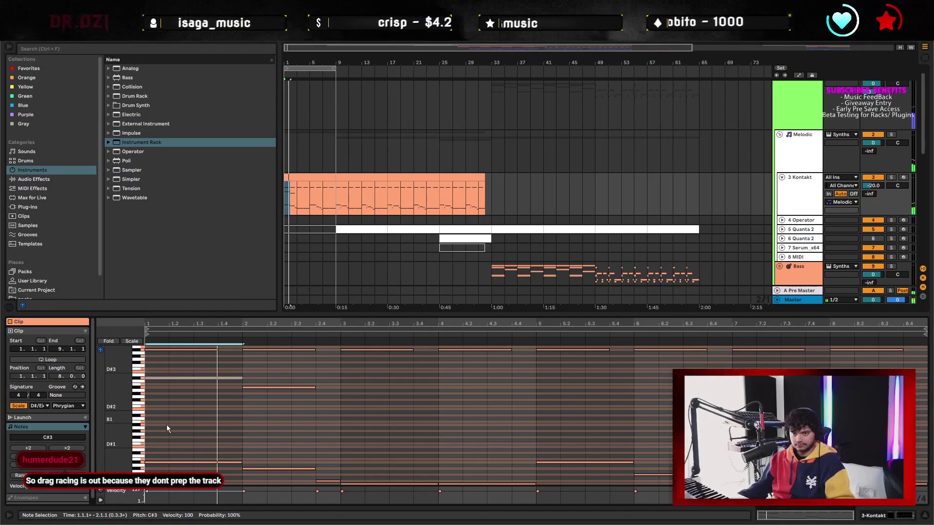
# Limit the piano roll to scale notes and lower the bar 1 melody note to E2, trying G#2 on the way
pyautogui.press('k')
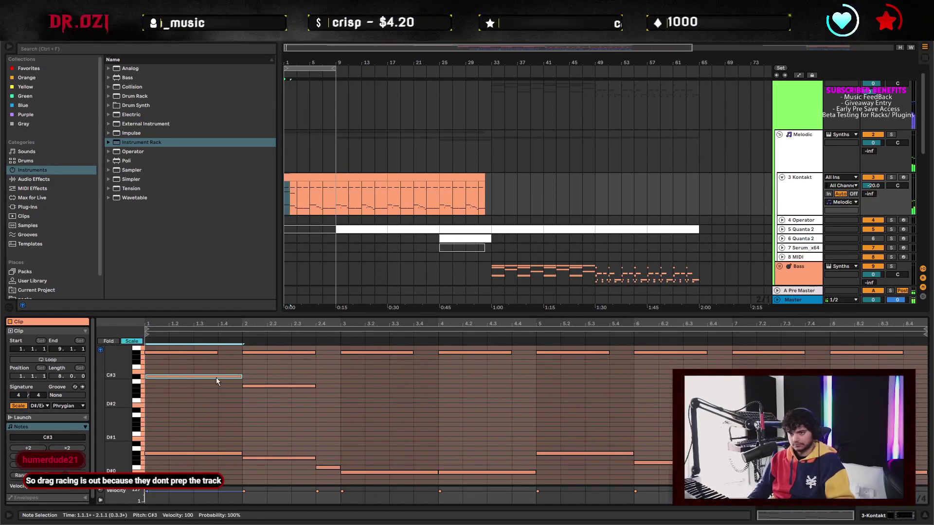
pyautogui.press('Down')
pyautogui.press('Down')
pyautogui.press('Down')
pyautogui.press('Down')
pyautogui.press('Down')
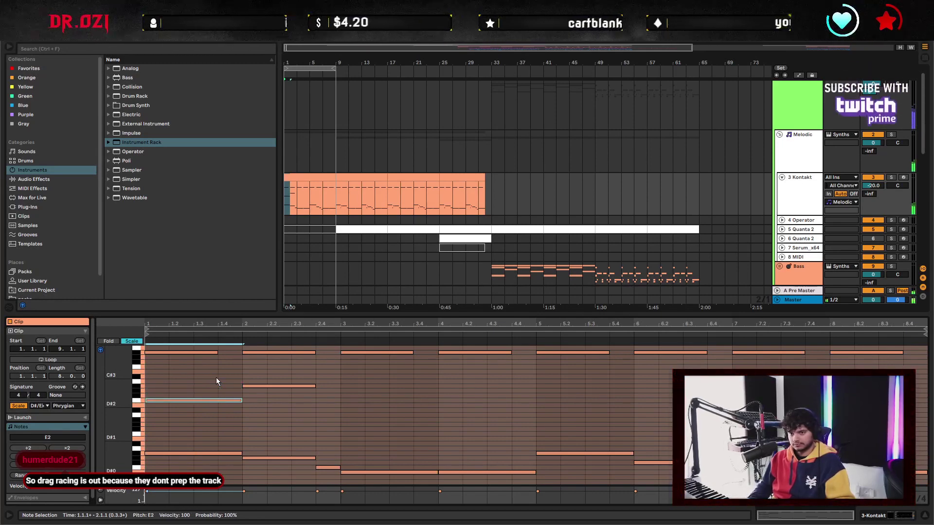
pyautogui.press('Up')
pyautogui.press('Up')
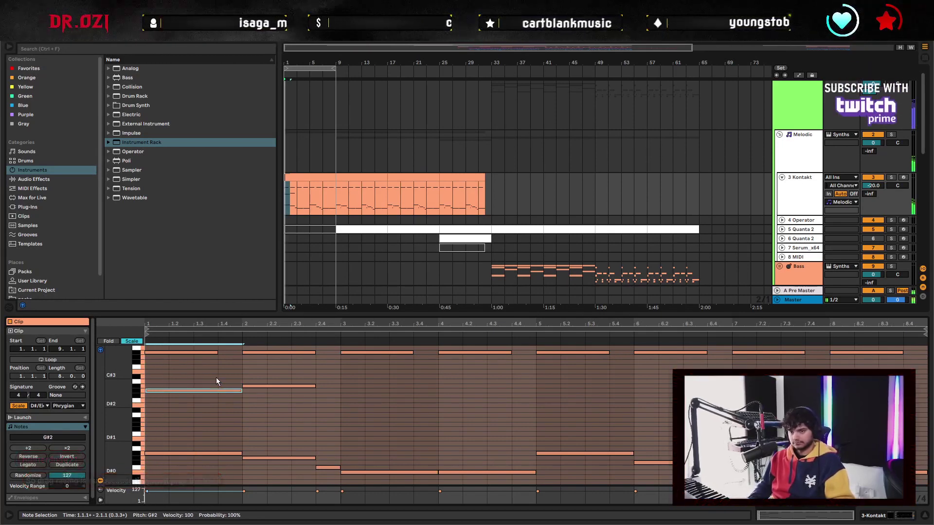
pyautogui.press('Down')
pyautogui.press('Down')
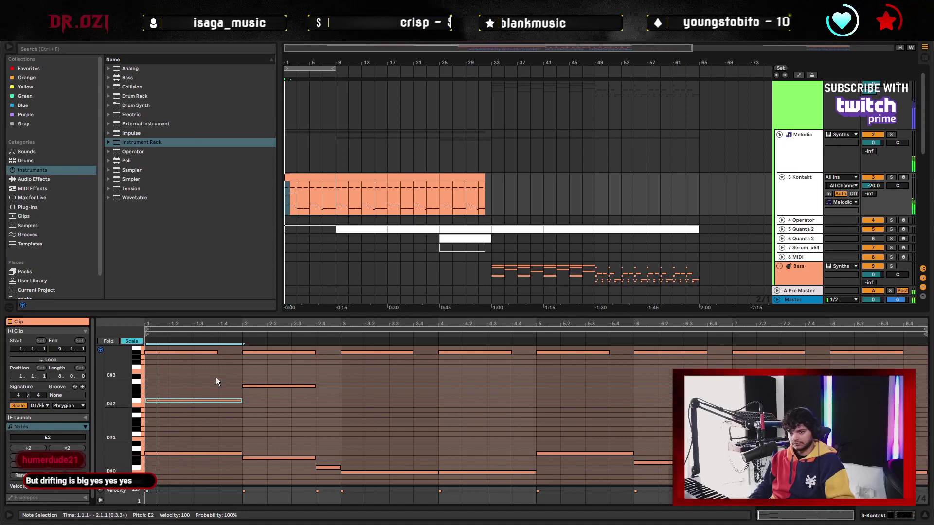
# Lower the bar 1 melody note to D#2 and deactivate the row of A#3 notes across bars 1 to 8
pyautogui.press('Down')
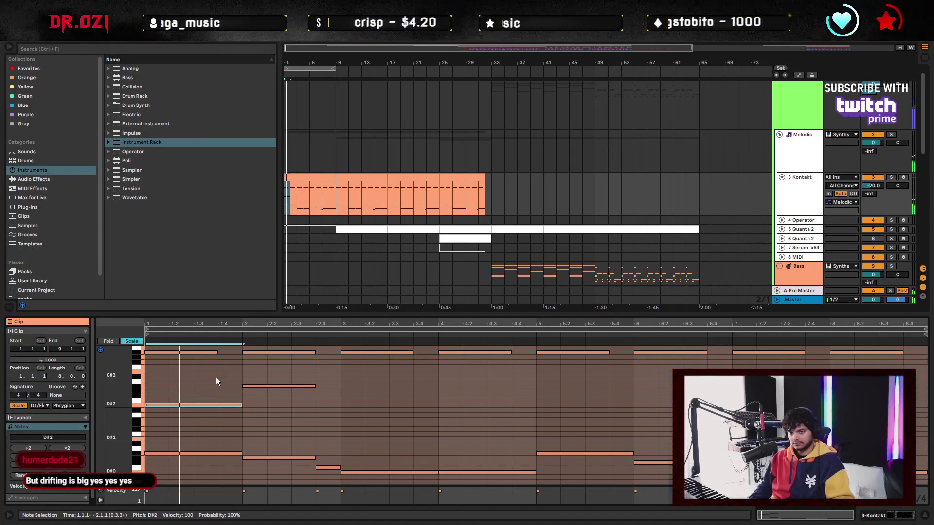
pyautogui.scroll(2, 193, 401)
pyautogui.click(199, 368)
pyautogui.hotkey('ctrl', 'a')
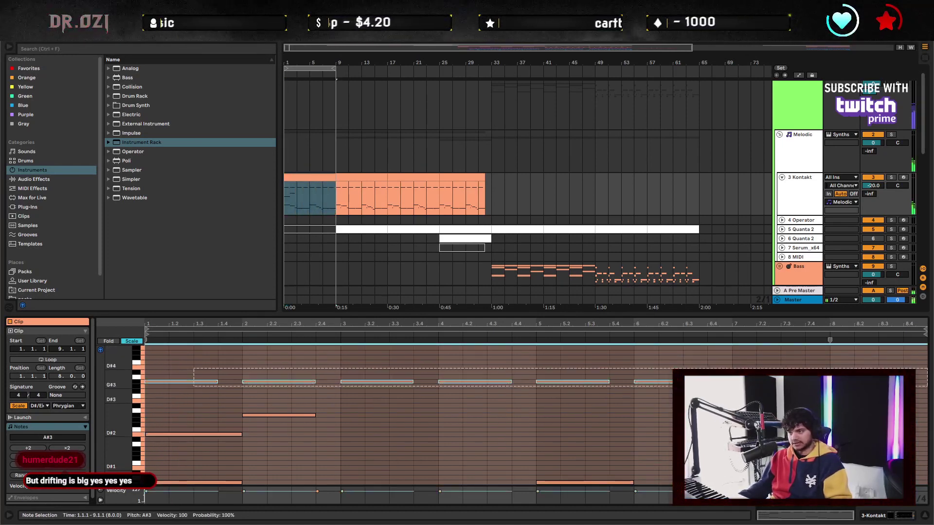
pyautogui.scroll(-5, 624, 396)
pyautogui.scroll(5, 292, 385)
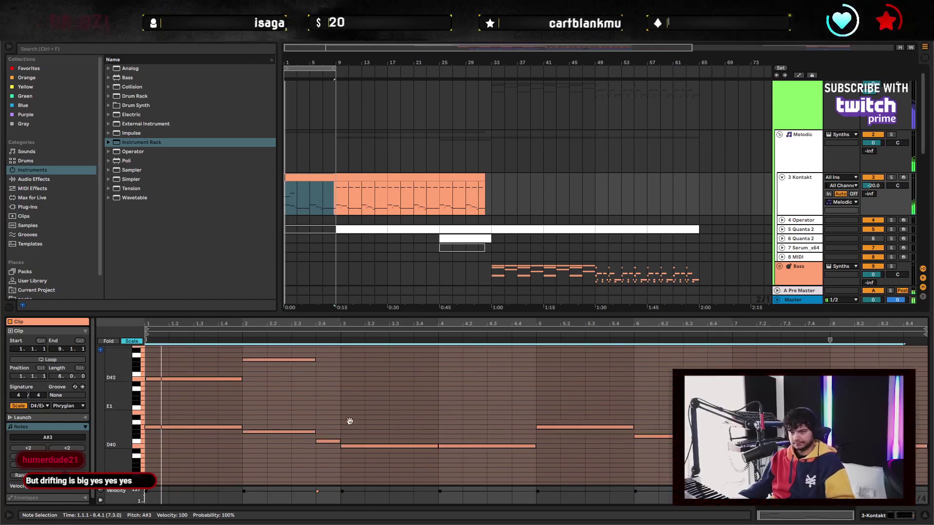
# Try the bar 1 melody note at B2, A#2, G#2 and F#2 during playback
pyautogui.click(199, 406)
pyautogui.hotkey('shift', 'Up')
pyautogui.press('Down')
pyautogui.press('Down')
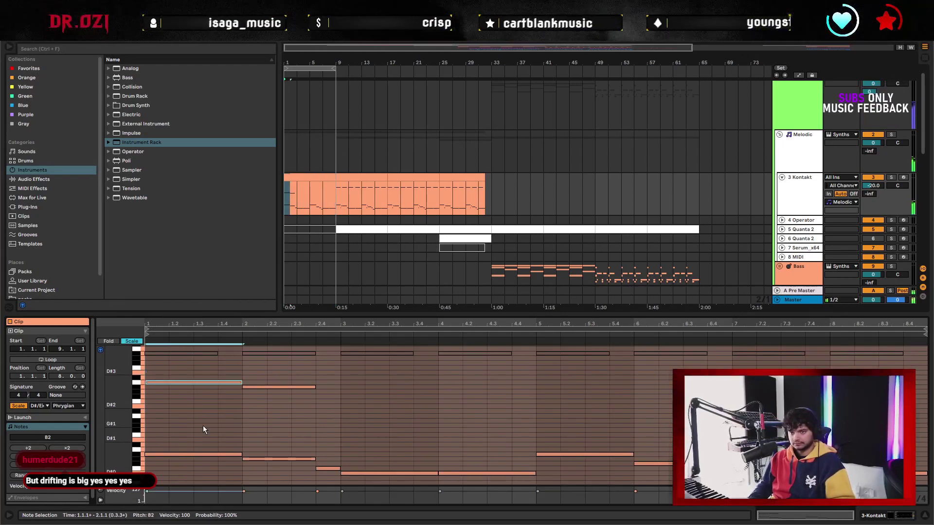
pyautogui.press('space')
pyautogui.press('Down')
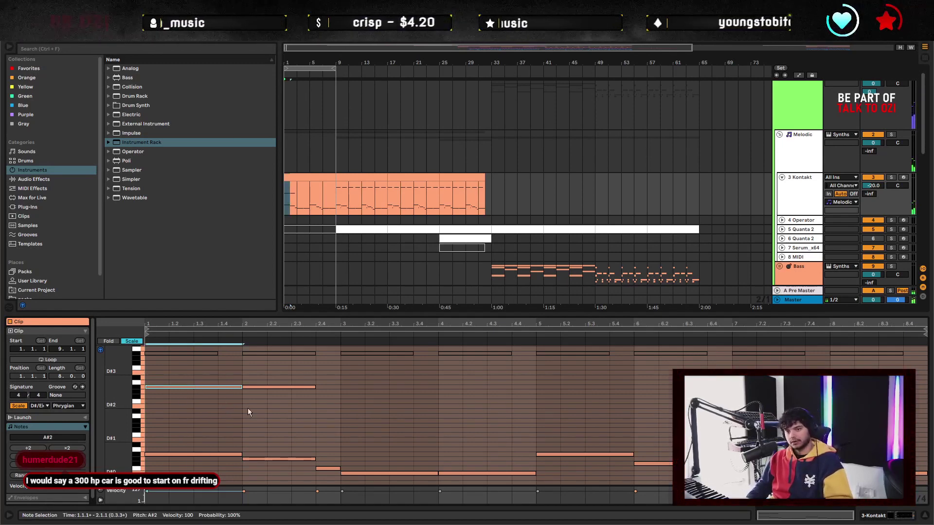
pyautogui.press('Down')
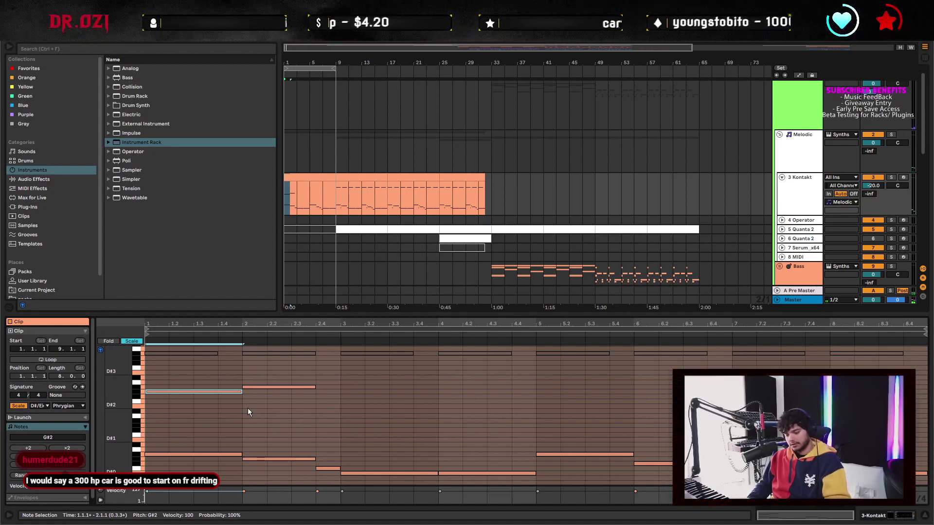
pyautogui.press('Down')
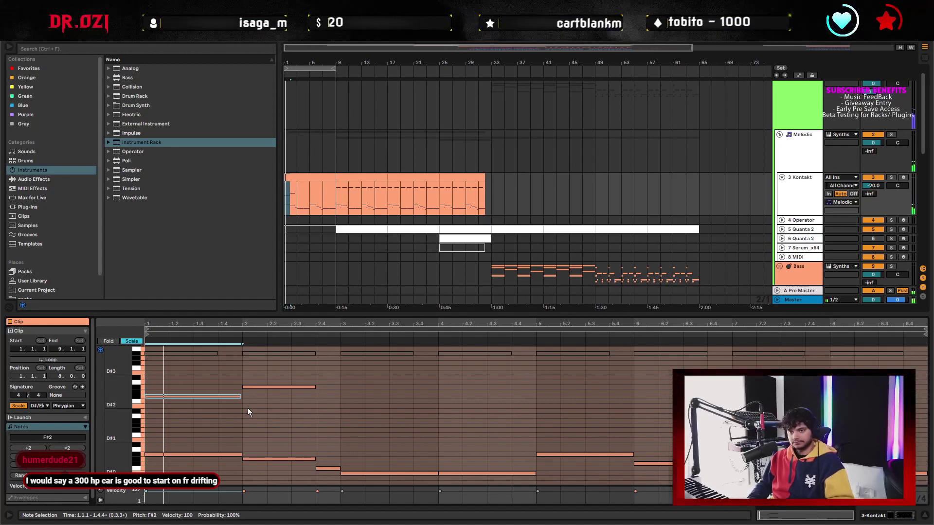
# Delete the melody notes in bars 1 and 2 and listen to the bass line from 2.1.1
pyautogui.click(255, 411)
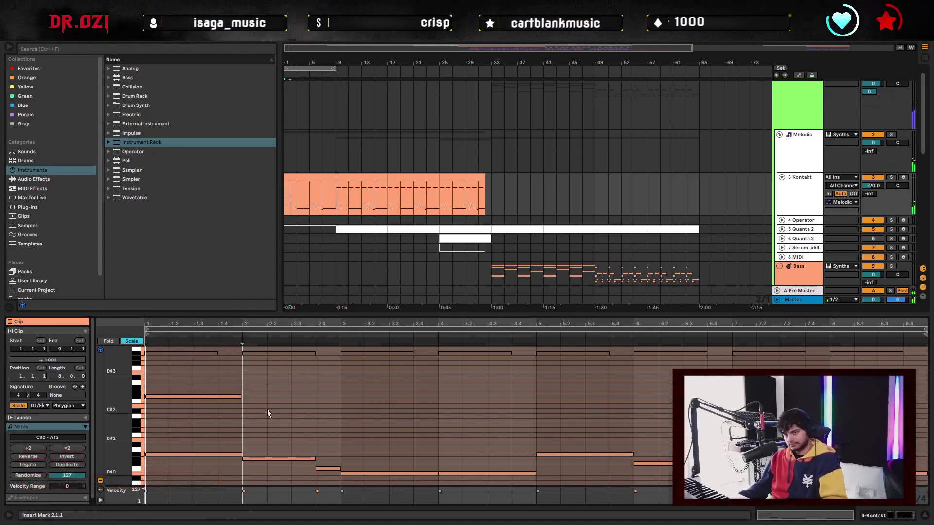
pyautogui.press('space')
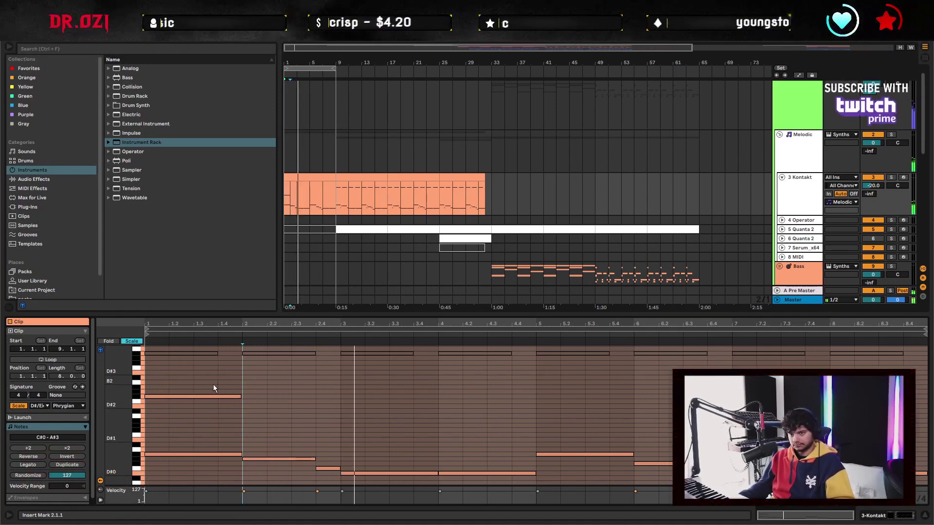
pyautogui.press('space')
# Stack copies of the bar 3 D#0 note at D#3 and A#2 and play the chord
pyautogui.click(382, 461)
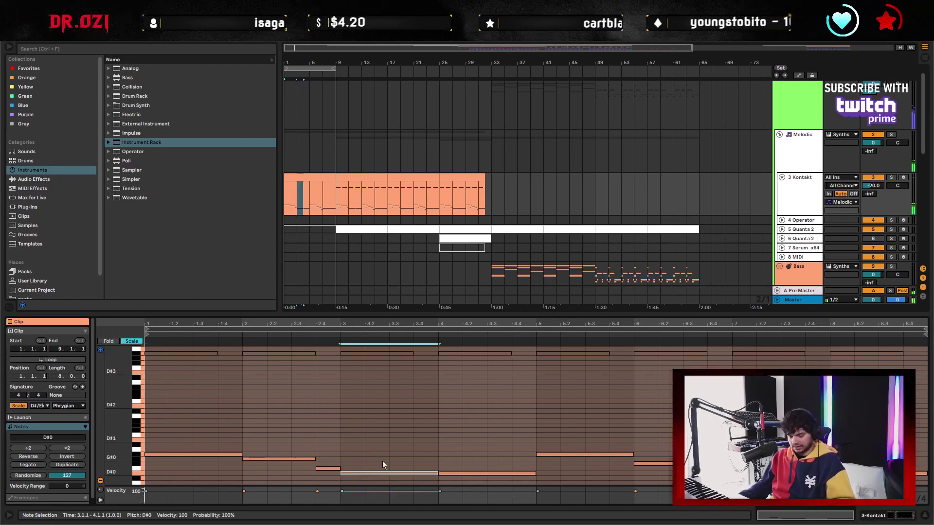
pyautogui.press('e')
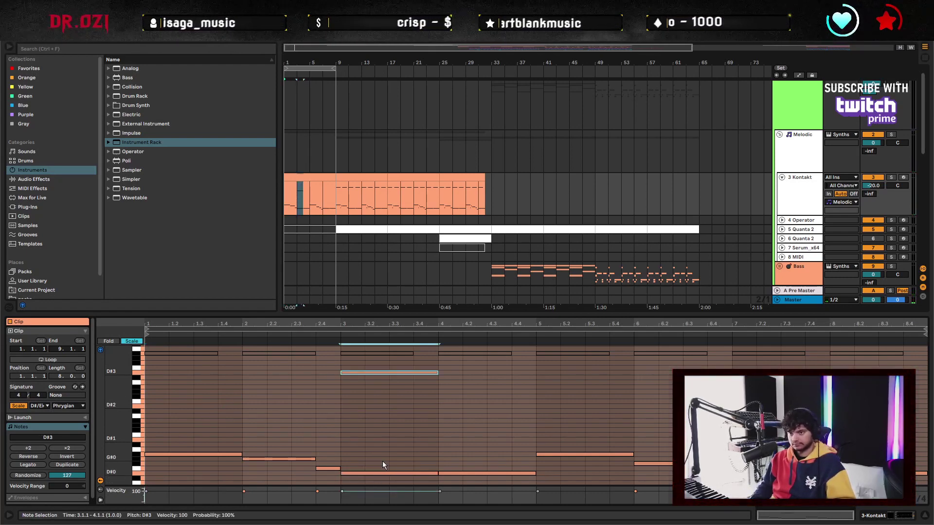
pyautogui.press('Down')
pyautogui.press('Down')
pyautogui.press('Down')
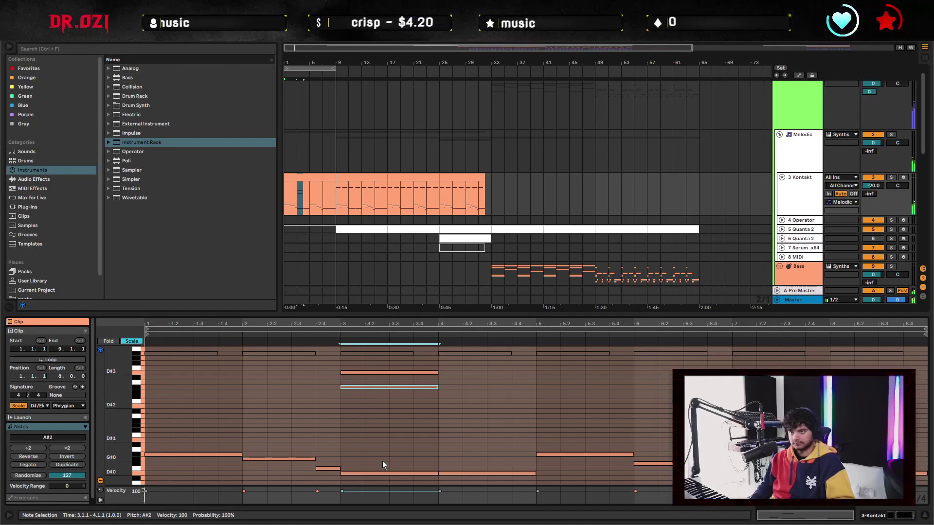
pyautogui.press('space')
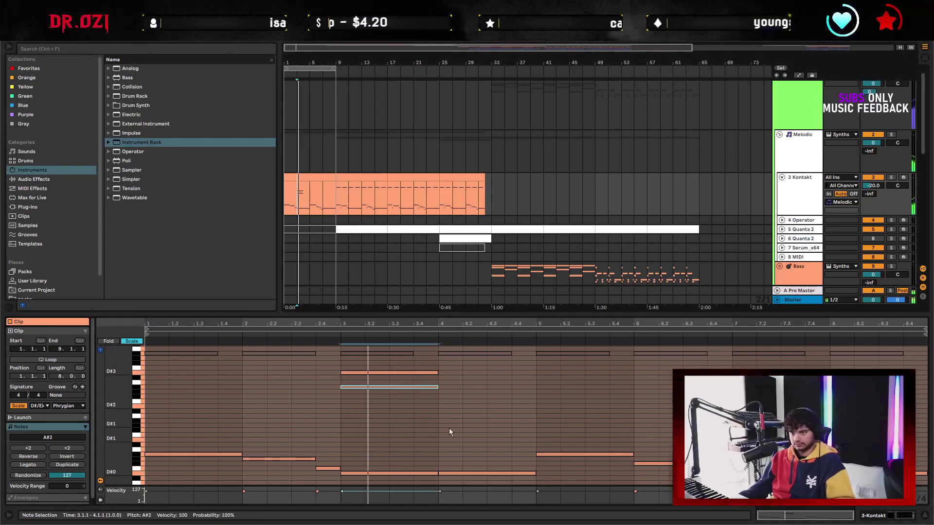
# Duplicate the bar 3 D#3 and A#2 notes into bar 4, and copy both bars' upper notes to bars 7 and 8
pyautogui.keyDown('shift'); pyautogui.click(413, 374); pyautogui.keyUp('shift')
pyautogui.hotkey('ctrl', 'd')
pyautogui.click(348, 404)
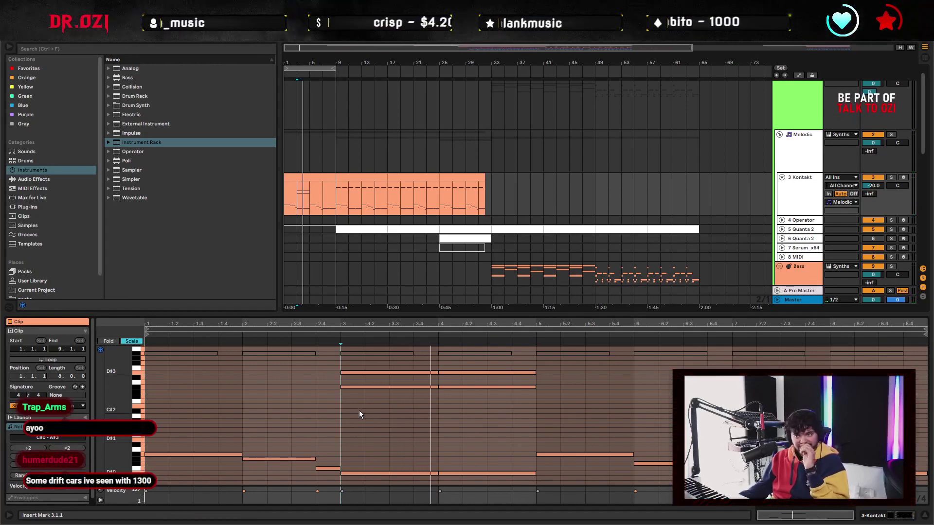
pyautogui.moveTo(519, 415); pyautogui.dragTo(426, 383)
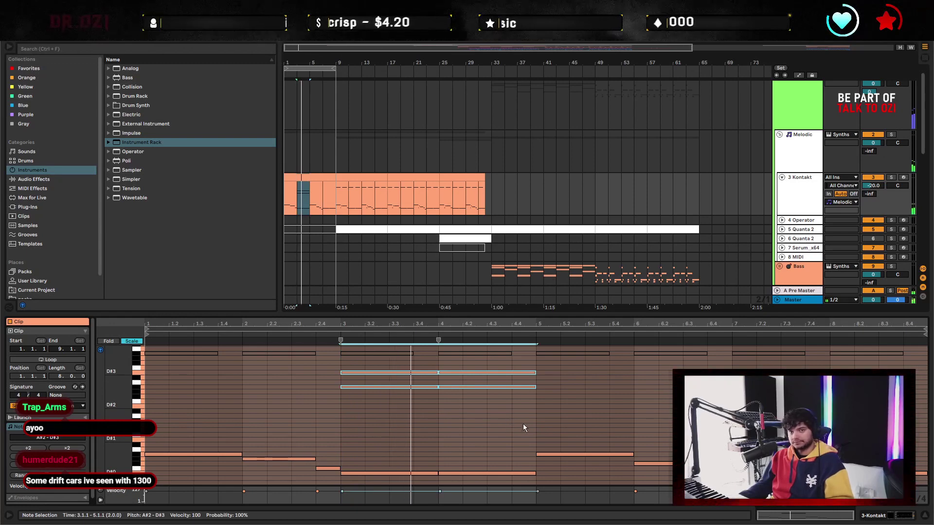
pyautogui.click(683, 413)
pyautogui.press('space')
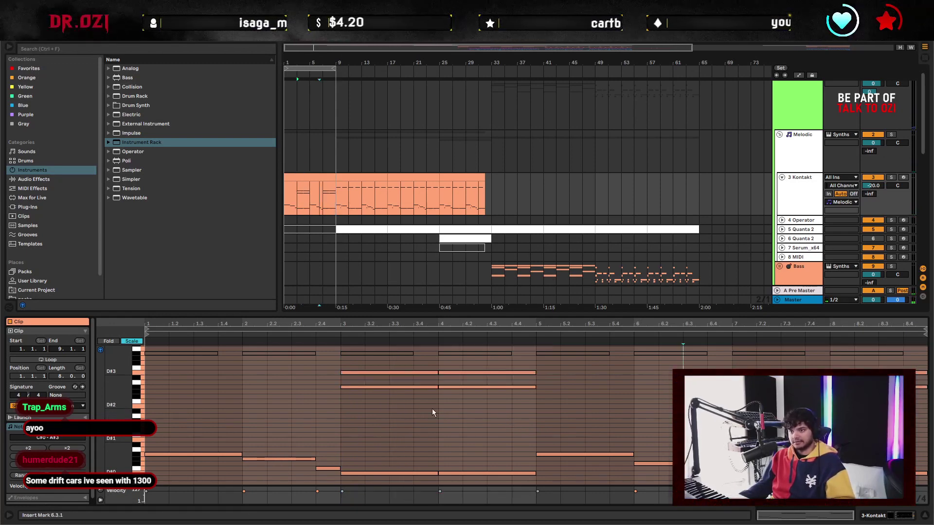
# Stack copies of the bar 1 A#0 note at A#3 and A#2 and arm the Kontakt track
pyautogui.hotkey('ctrl', 'shift', 'c')
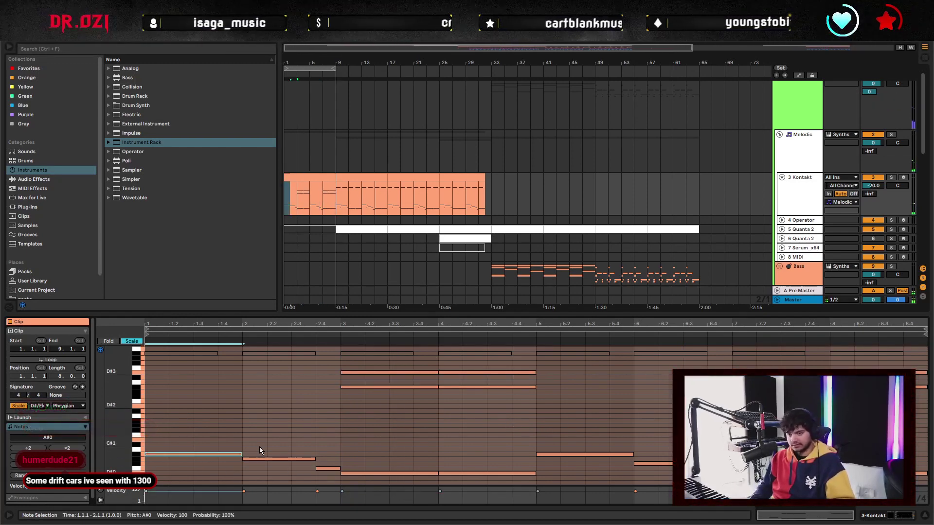
pyautogui.hotkey('shift', 'Up')
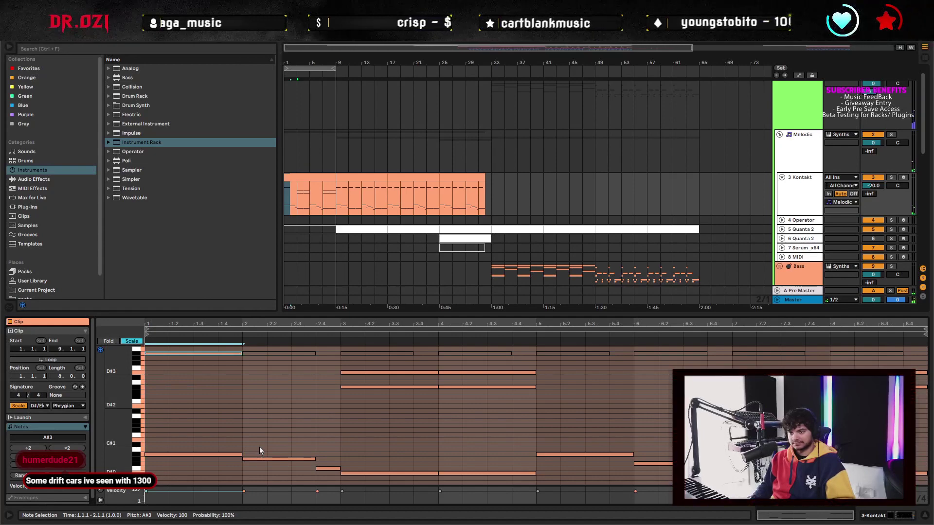
pyautogui.hotkey('shift', 'Down')
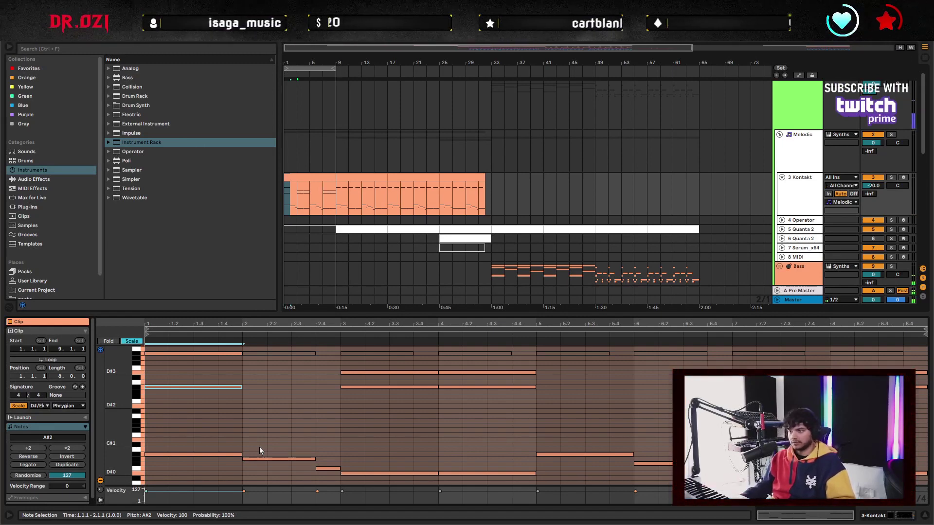
pyautogui.click(903, 178)
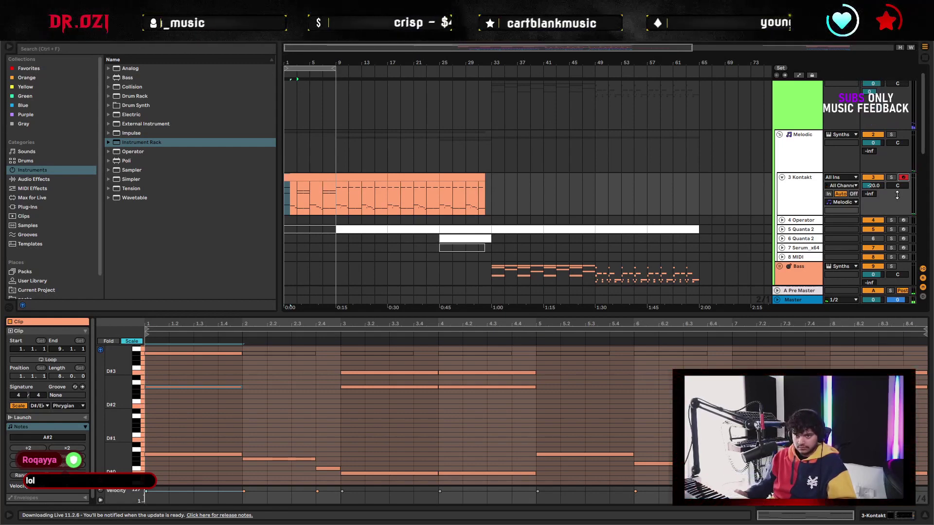
# Move the bar 1 A#2 note to D#2, add a copy of it at D#3, and play the chord
pyautogui.moveTo(193, 388); pyautogui.dragTo(205, 412)
pyautogui.press('Up')
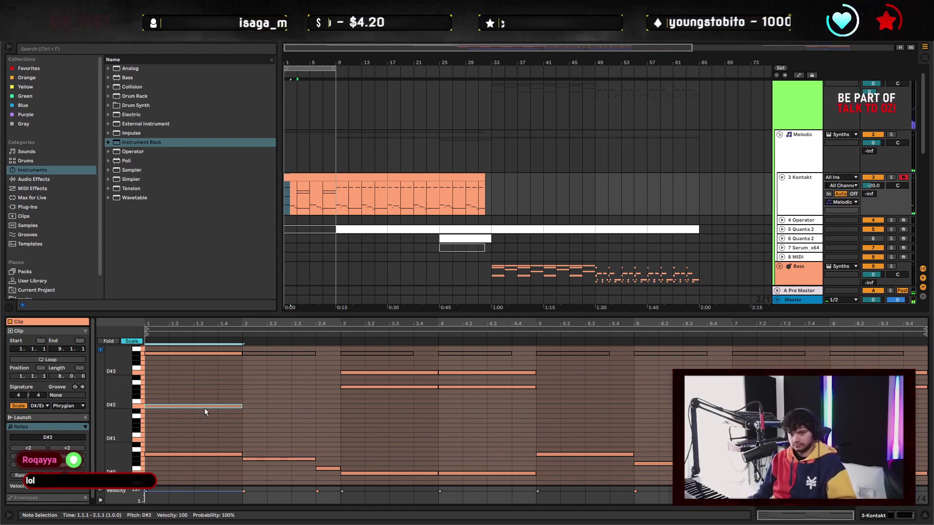
pyautogui.hotkey('shift', 'Up')
pyautogui.press('space')
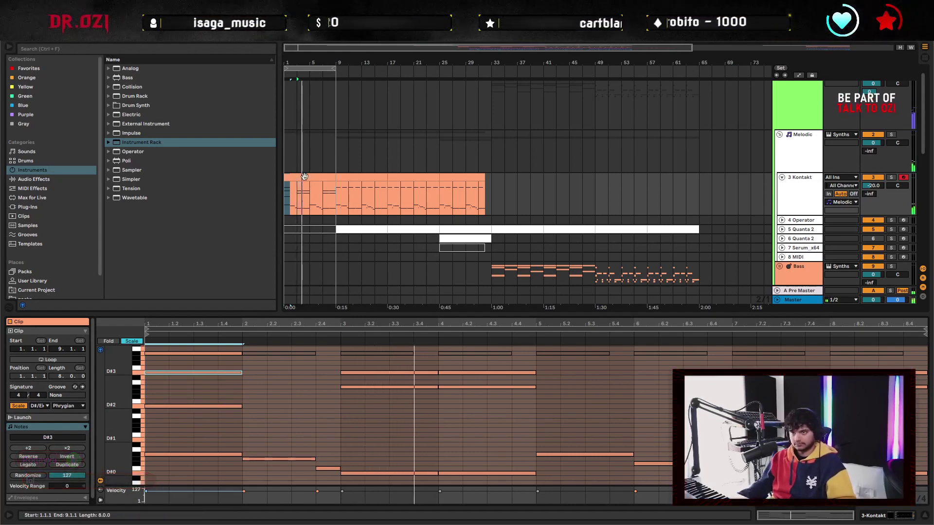
# Lower the bar 1 D#3 note to A#2, trying C#3 on the way, and move the D#2 note to C#2 while listening
pyautogui.press('space')
pyautogui.press('Down')
pyautogui.press('Down')
pyautogui.press('Down')
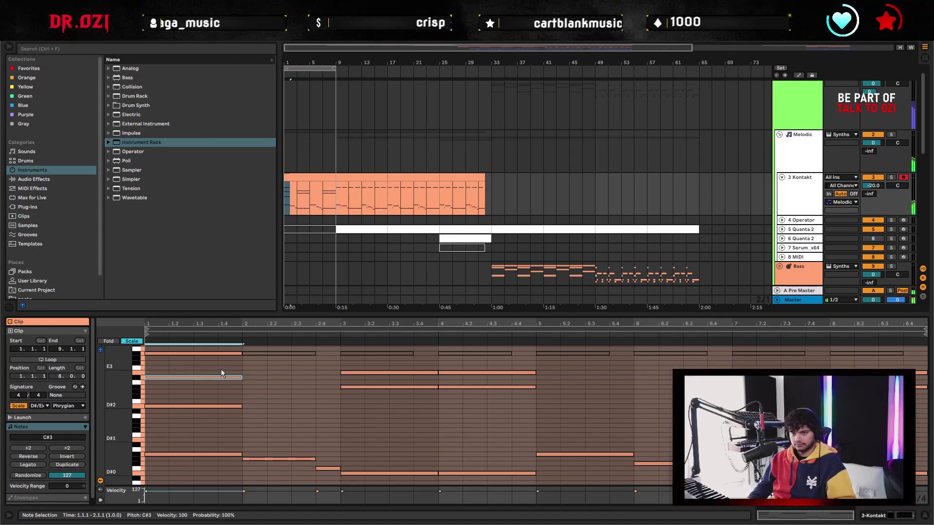
pyautogui.press('space')
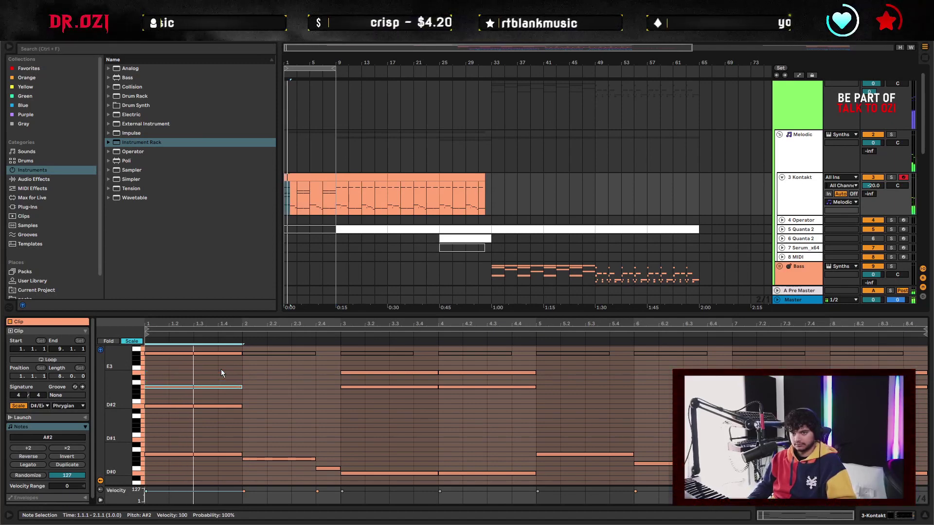
pyautogui.press('Down')
pyautogui.press('Up')
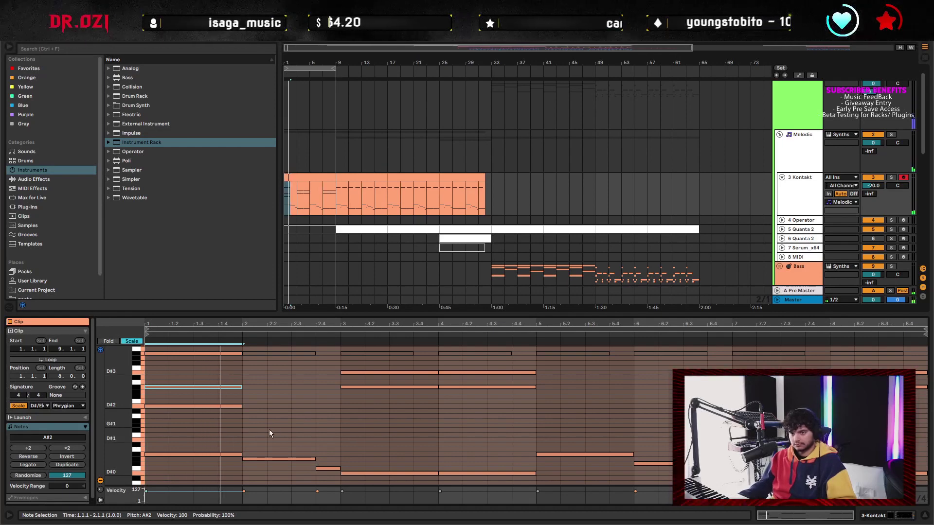
pyautogui.moveTo(201, 406); pyautogui.dragTo(202, 411)
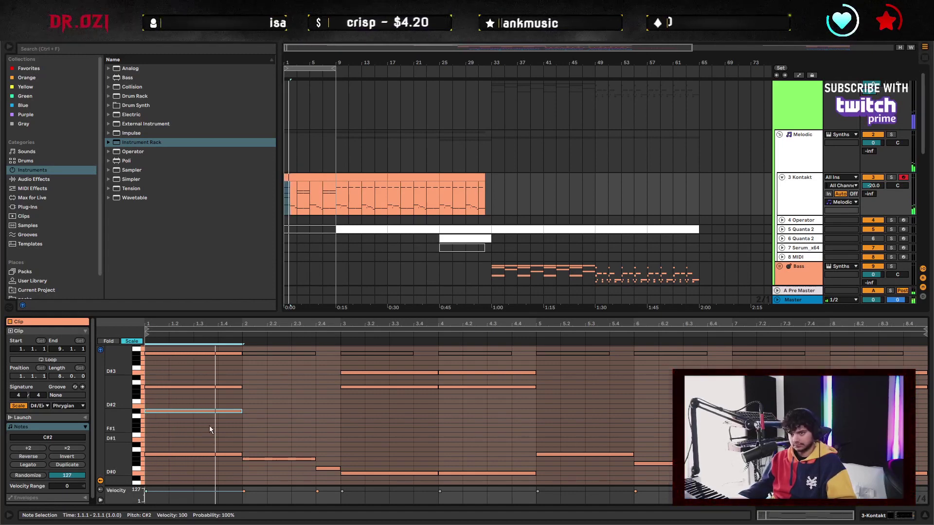
pyautogui.press('space')
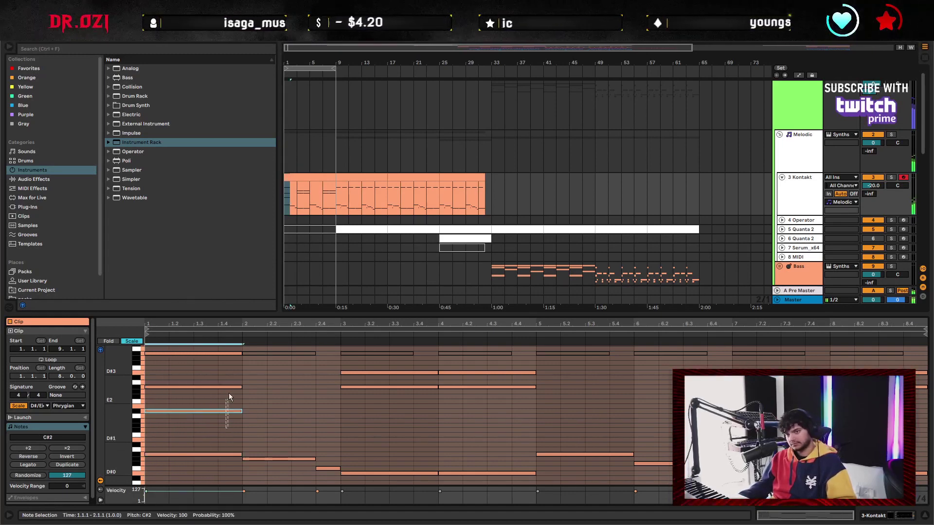
# Duplicate the bar 1 C#2 and A#2 notes into bar 2, lower them to B1 and G#2, and end them at 2.4.1
pyautogui.keyDown('shift'); pyautogui.click(229, 388); pyautogui.keyUp('shift')
pyautogui.hotkey('ctrl', 'd')
pyautogui.moveTo(273, 423); pyautogui.dragTo(277, 374)
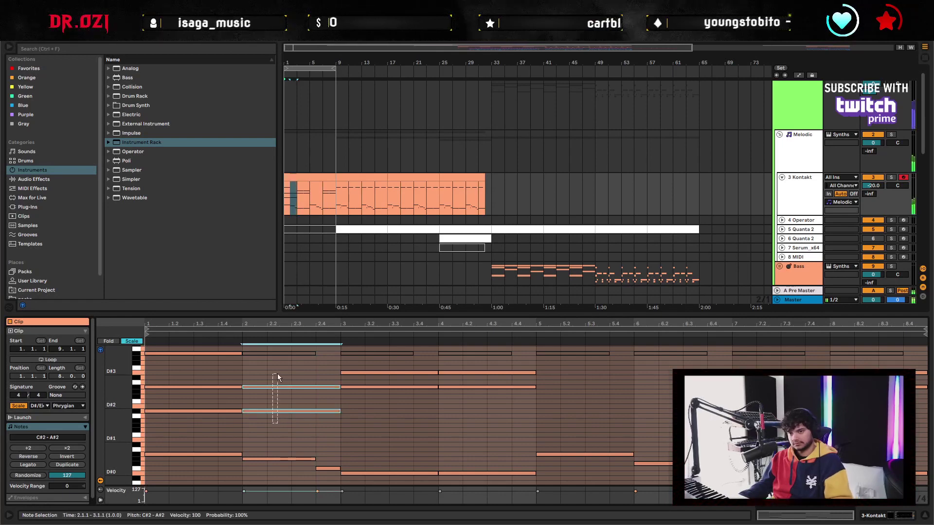
pyautogui.hotkey('shift', 'Left')
pyautogui.press('Down')
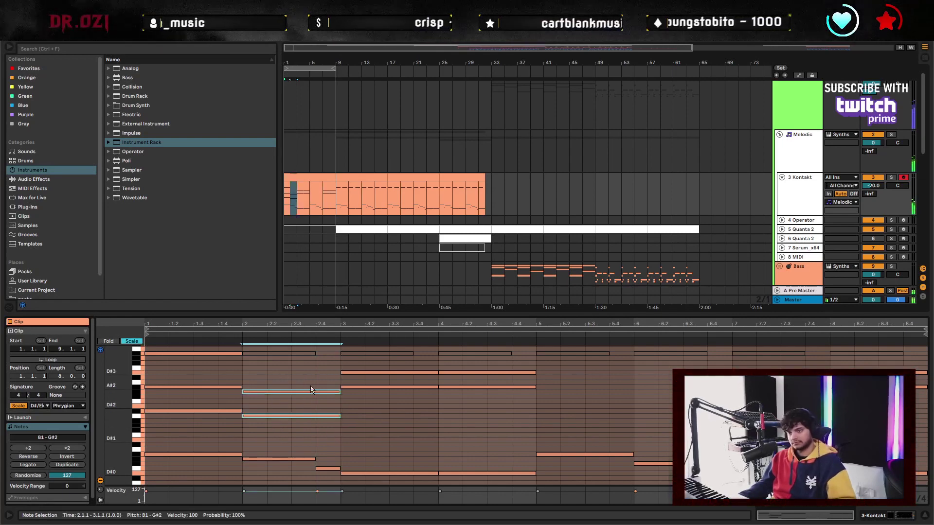
pyautogui.click(318, 374)
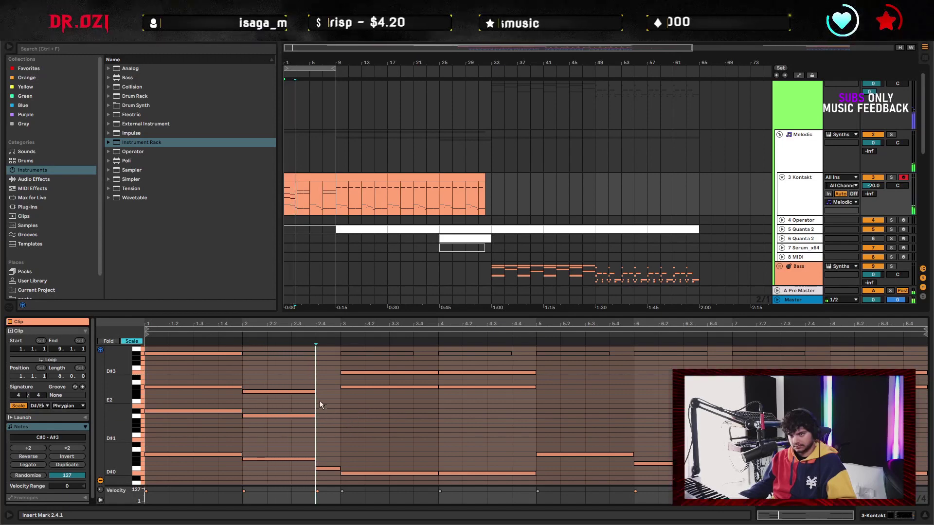
# Stack copies of the short bass note at 2.4.1 at E2 and G#1, trying A#1 for the lower one, and play the result
pyautogui.click(328, 469)
pyautogui.hotkey('shift', 'Up')
pyautogui.hotkey('shift', 'Up')
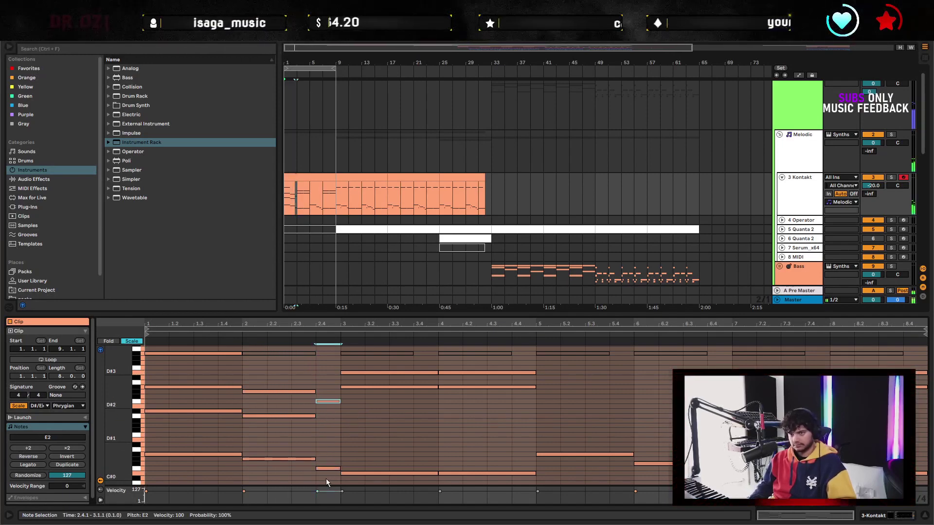
pyautogui.press('Down')
pyautogui.press('Down')
pyautogui.press('Down')
pyautogui.press('Down')
pyautogui.press('Down')
pyautogui.press('Down')
pyautogui.press('Down')
pyautogui.press('Down')
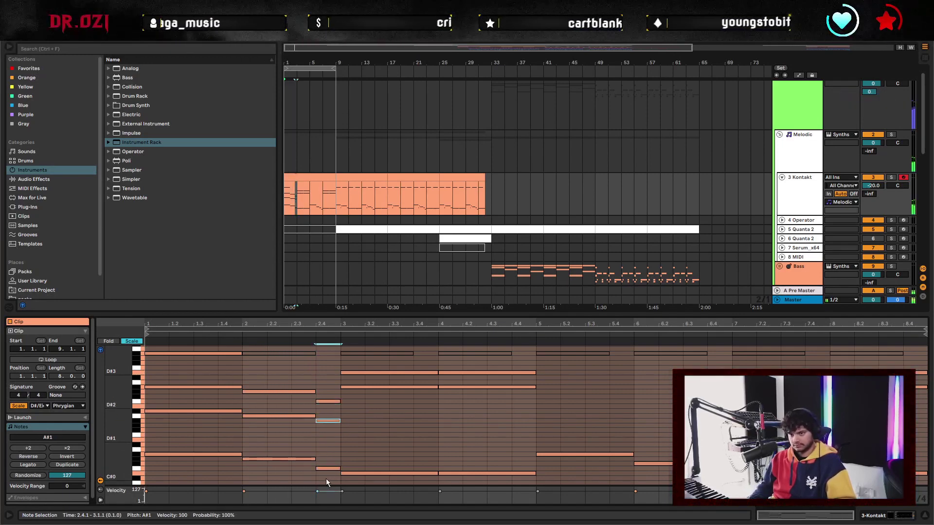
pyautogui.press('space')
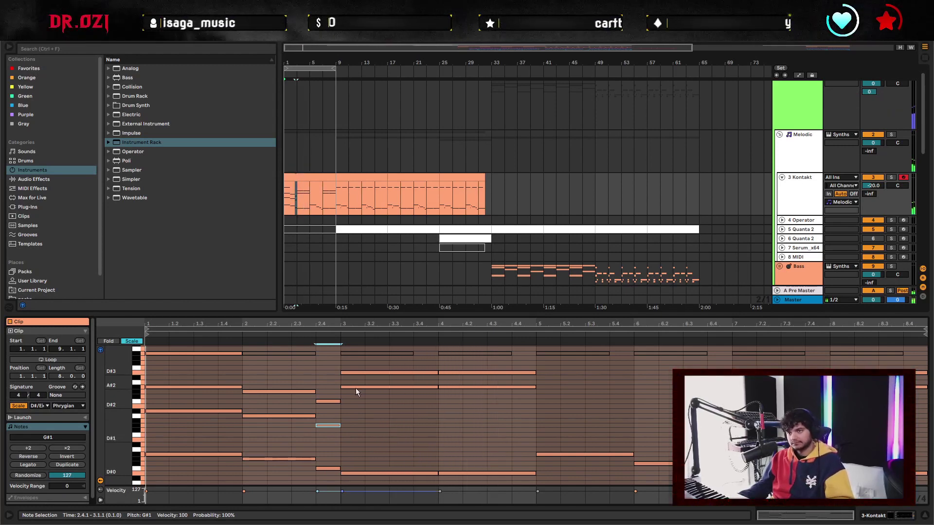
# Delete the A#3 note in bar 1 and listen to the progression from 2.1.1
pyautogui.press('space')
pyautogui.click(208, 353)
pyautogui.press('Delete')
pyautogui.press('space')
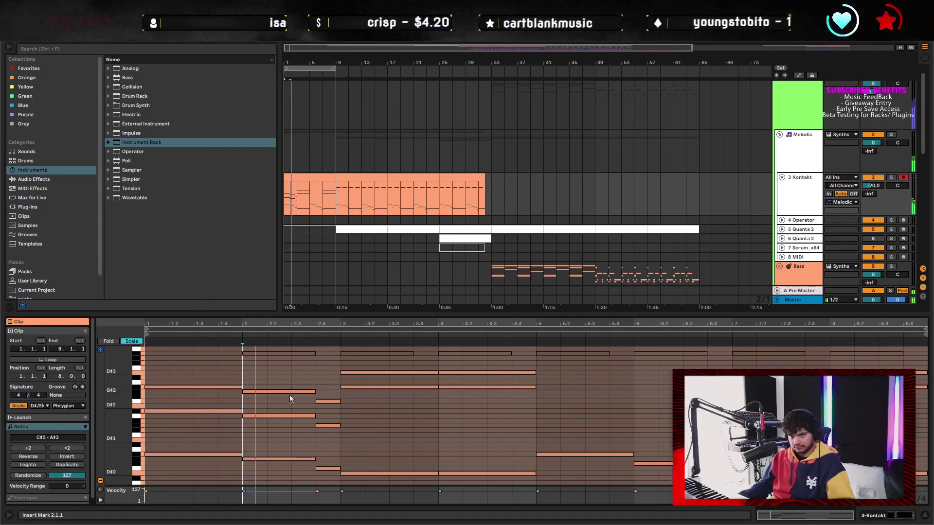
pyautogui.press('space')
# Raise all the upper chord notes in bars 1 to 4 by an octave, leaving the bass notes in place, and play the result
pyautogui.moveTo(190, 368); pyautogui.dragTo(476, 432)
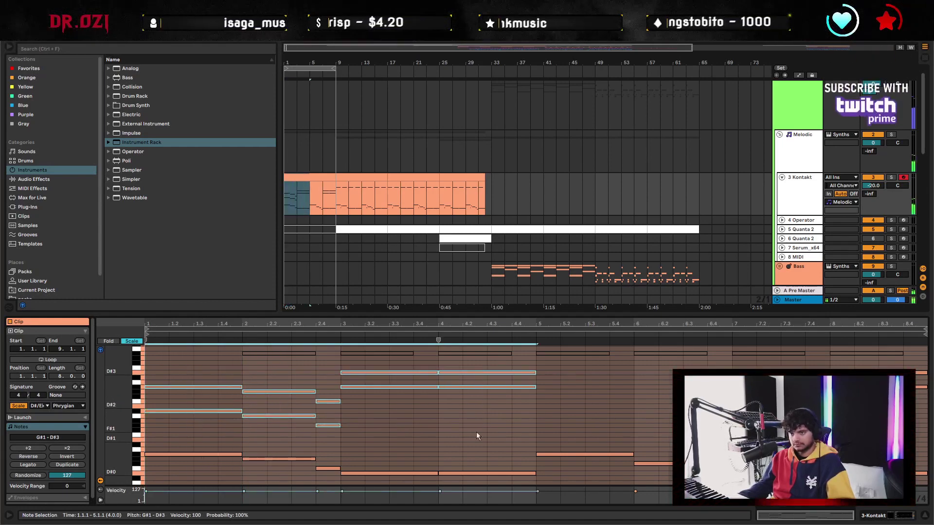
pyautogui.scroll(3, 341, 409)
pyautogui.click(217, 386)
pyautogui.scroll(-2, 243, 385)
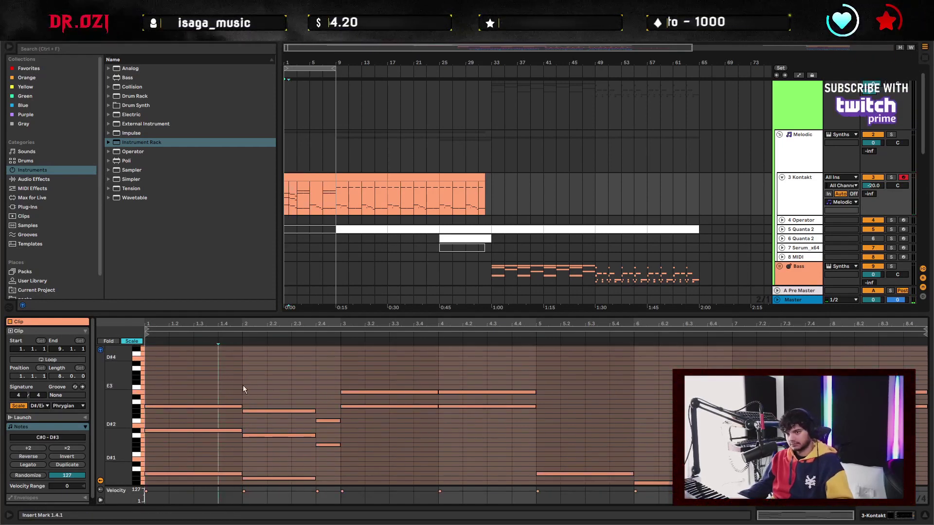
pyautogui.moveTo(241, 384); pyautogui.dragTo(489, 454)
pyautogui.hotkey('shift', 'Up')
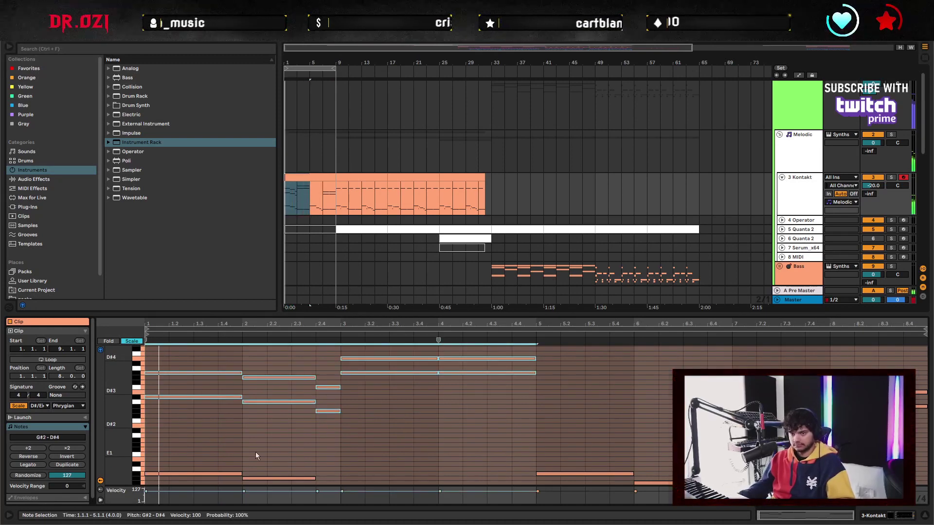
pyautogui.scroll(-3, 258, 419)
pyautogui.press('Escape')
pyautogui.press('space')
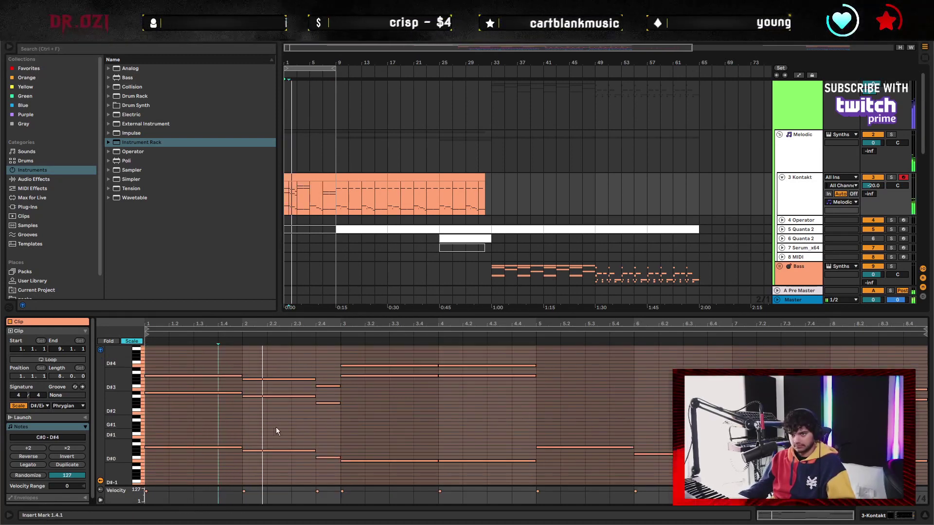
pyautogui.click(317, 428)
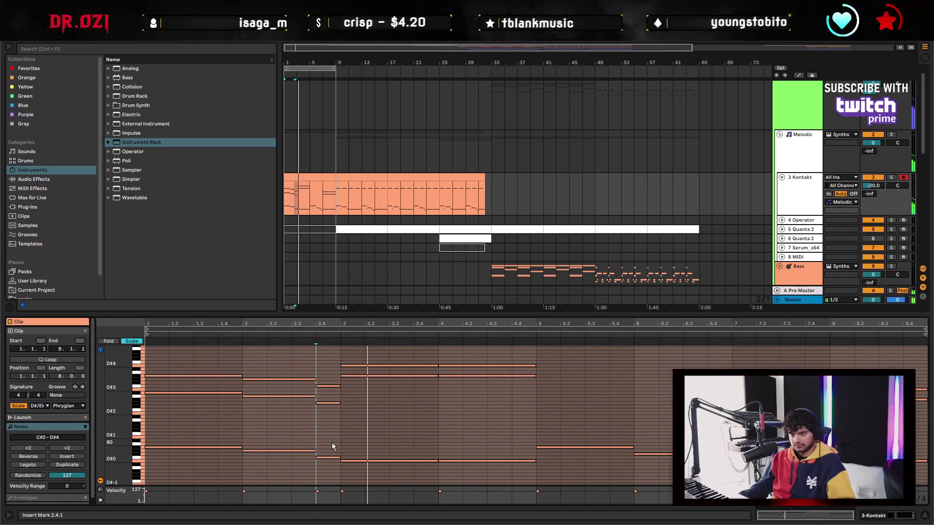
# Lower the upper chord notes in bars 3 and 4 by an octave to A#2 and D#3 and listen
pyautogui.moveTo(429, 376); pyautogui.dragTo(514, 364)
pyautogui.hotkey('shift', 'Down')
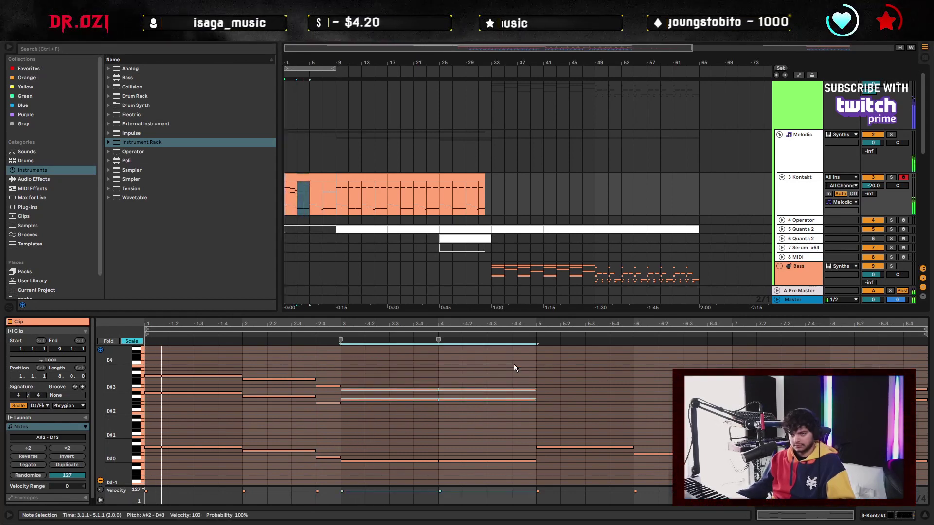
pyautogui.click(436, 415)
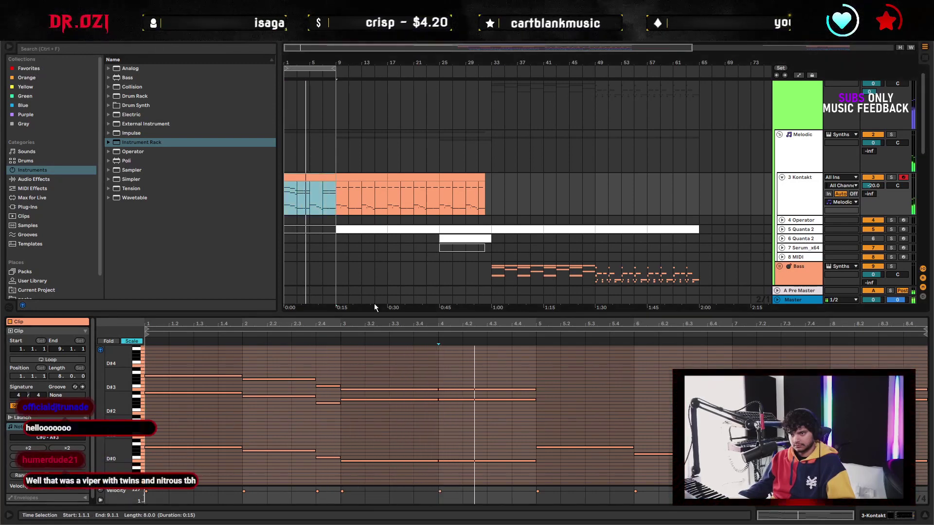
# Add a one-bar note to the bar 1 chord, move it from E3 down to D#2, and play the chord
pyautogui.click(150, 386)
pyautogui.moveTo(171, 386); pyautogui.dragTo(249, 389)
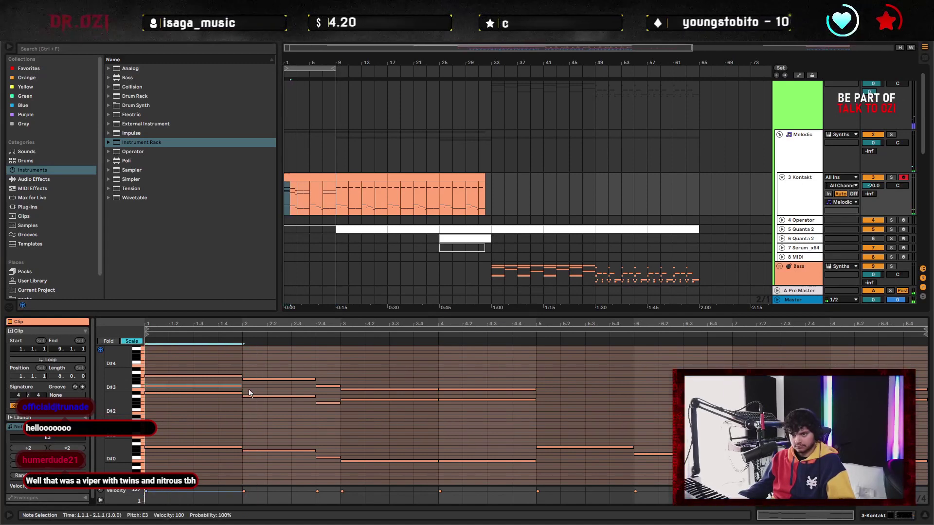
pyautogui.hotkey('shift', 'Down')
pyautogui.press('Down')
pyautogui.press('space')
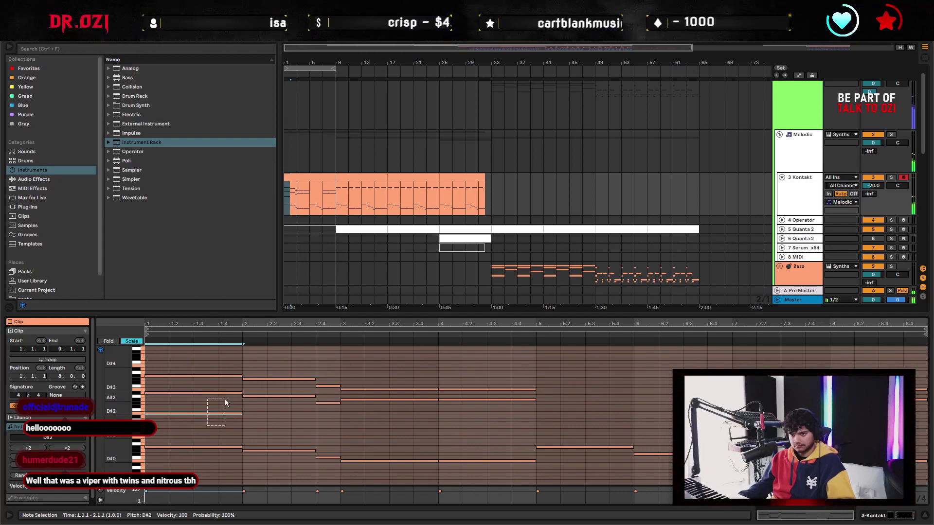
# Move the added bar 1 note to G#2, trying F#3 and F#2 on the way while listening
pyautogui.hotkey('shift', 'Up')
pyautogui.press('Up')
pyautogui.press('Up')
pyautogui.press('Up')
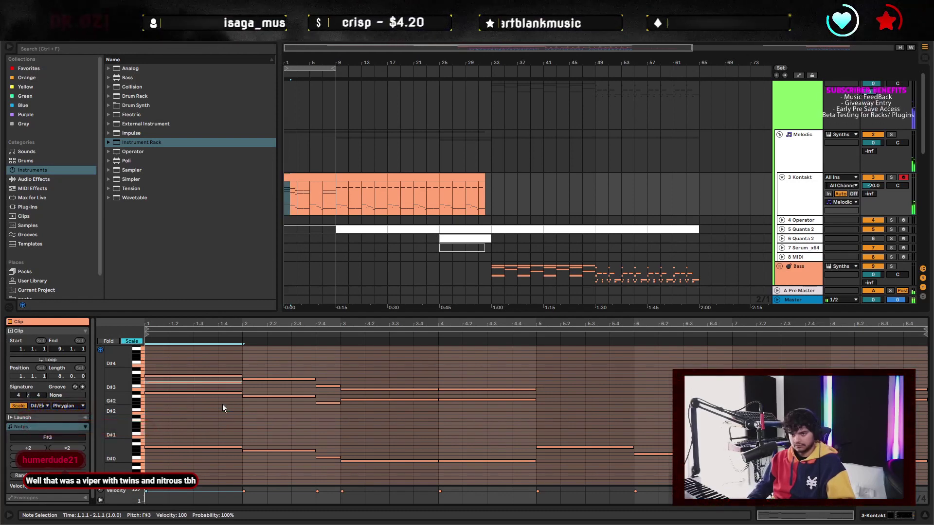
pyautogui.hotkey('shift', 'Down')
pyautogui.press('Down')
pyautogui.press('Down')
pyautogui.press('space')
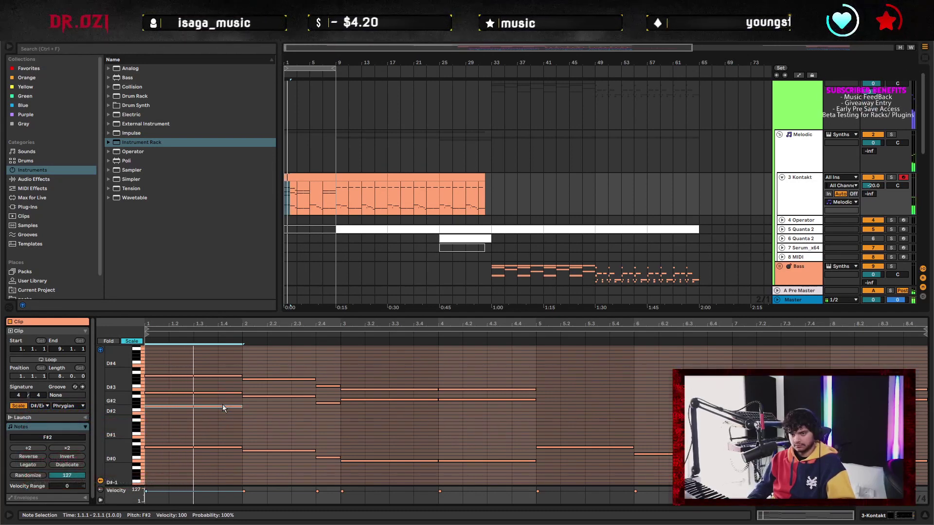
pyautogui.press('Up')
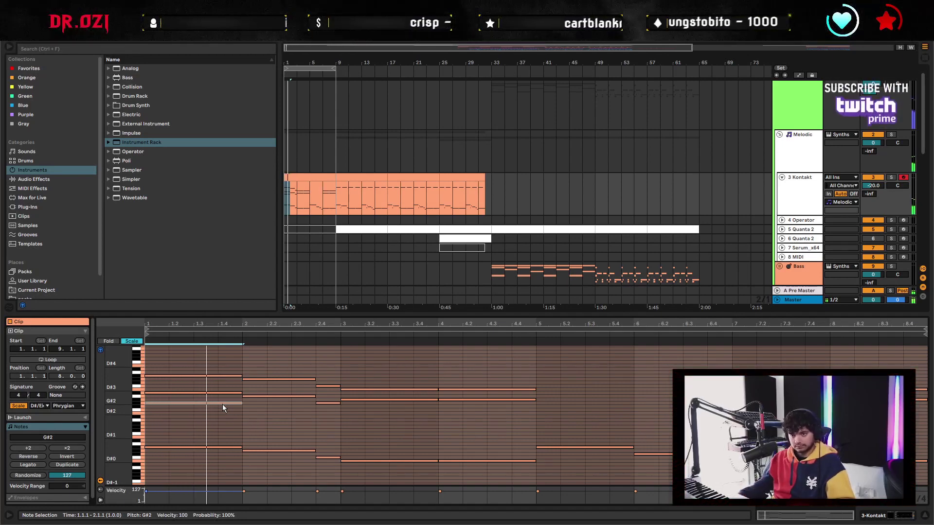
# Add a D#2 note at the start of bar 2, extend it to 2.4.1, and audition other pitches including D#3 before keeping D#2
pyautogui.doubleClick(250, 415)
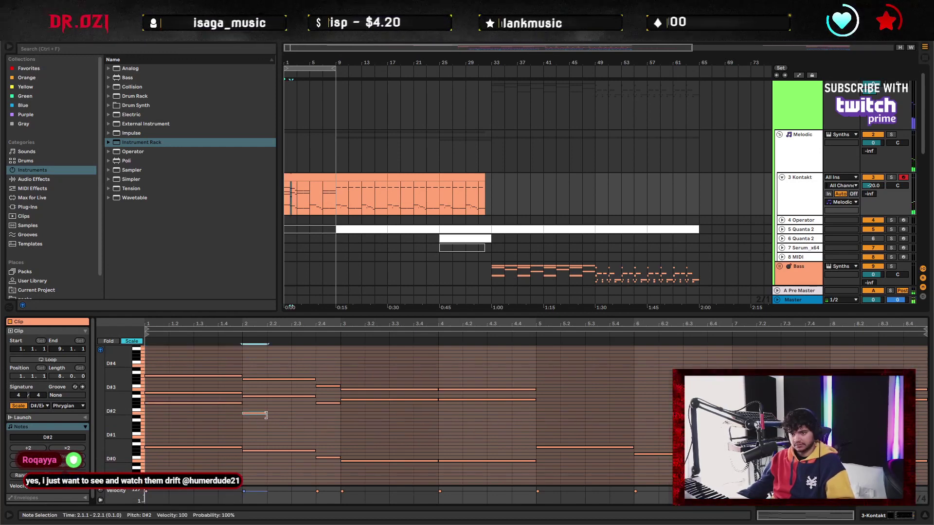
pyautogui.moveTo(267, 414); pyautogui.dragTo(317, 416)
pyautogui.press('Up')
pyautogui.press('Up')
pyautogui.press('Up')
pyautogui.press('Up')
pyautogui.press('Down')
pyautogui.press('Down')
pyautogui.press('Down')
pyautogui.press('Down')
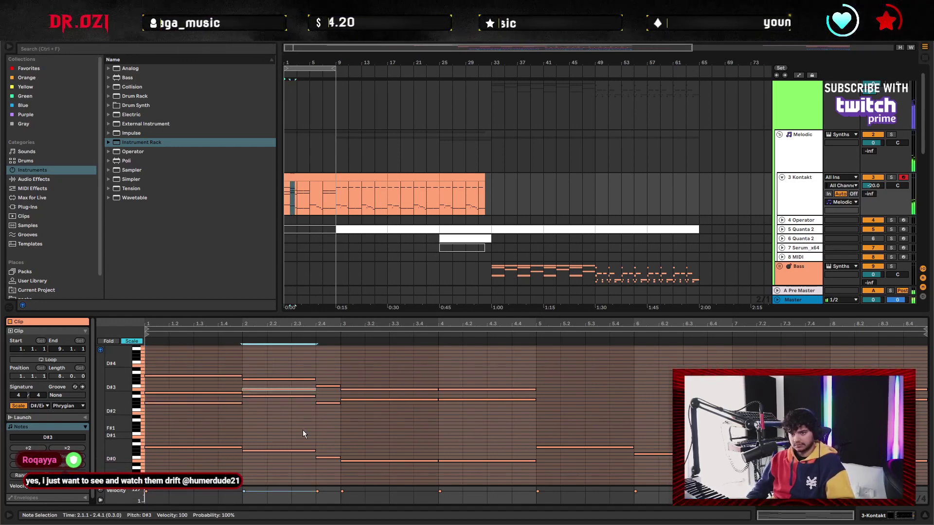
pyautogui.press('space')
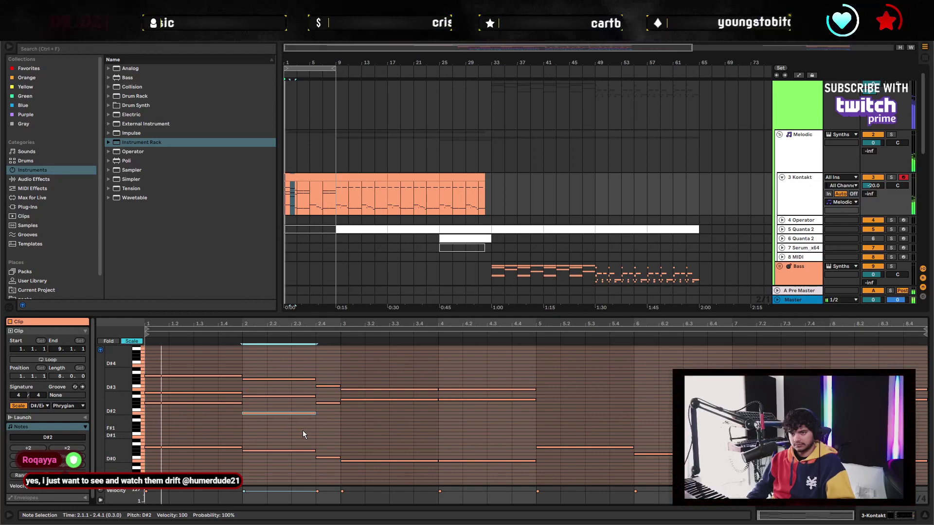
pyautogui.click(320, 424)
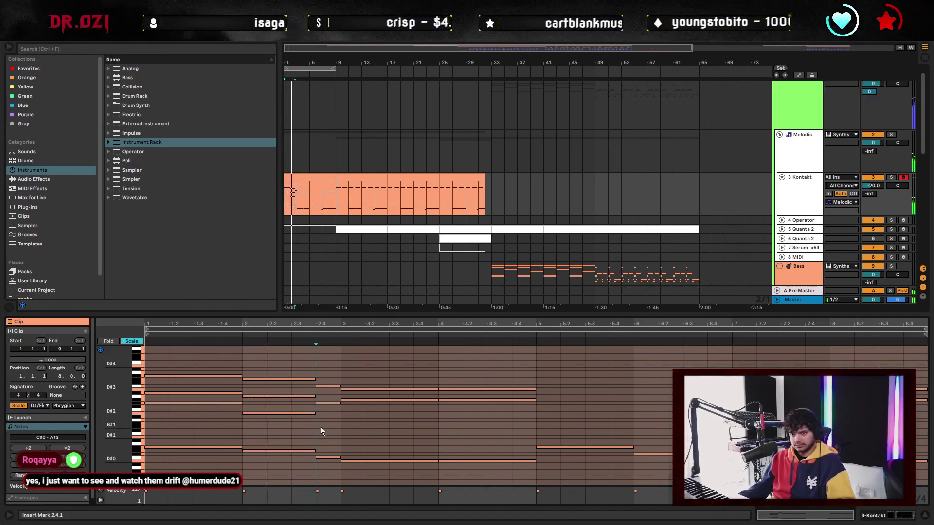
# Add a short note at 2.4.1, try it at C#2, and settle it at B1 while playing the progression
pyautogui.doubleClick(319, 417)
pyautogui.press('space')
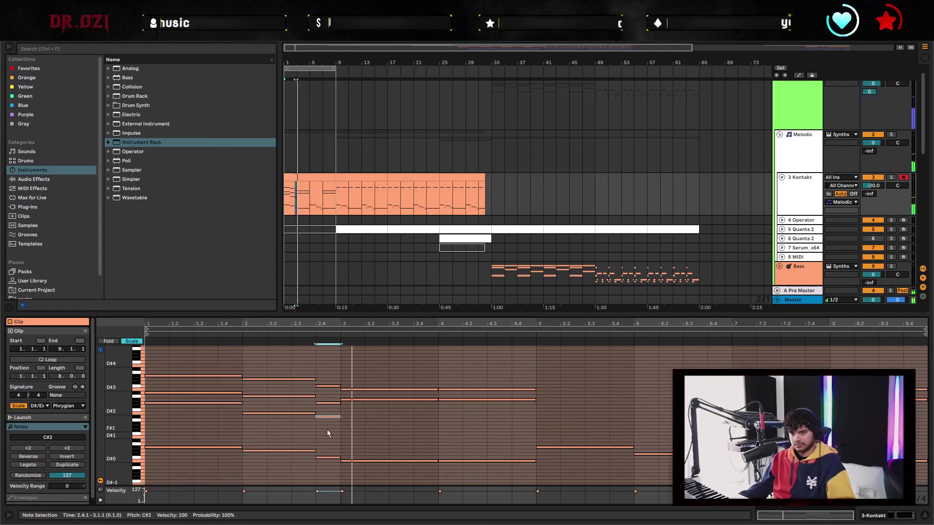
pyautogui.press('space')
pyautogui.hotkey('shift', 'Down')
pyautogui.press('Down')
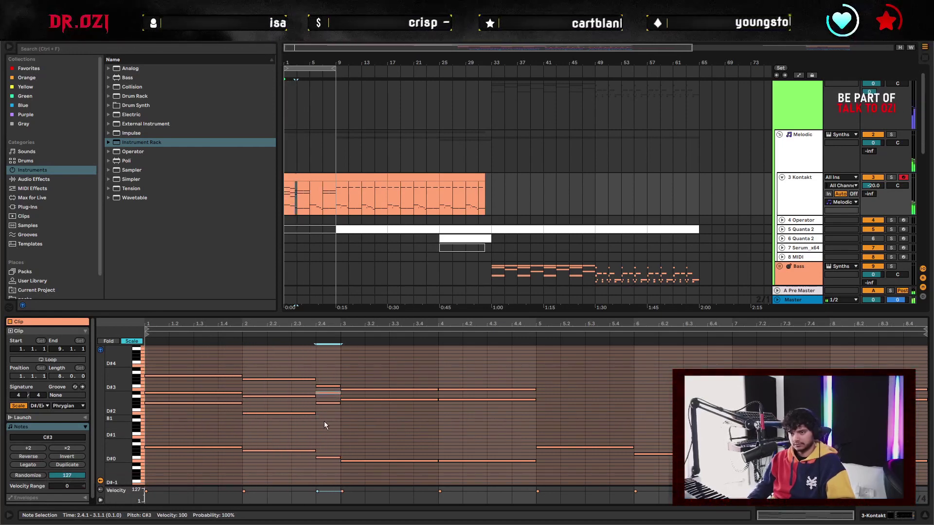
pyautogui.press('space')
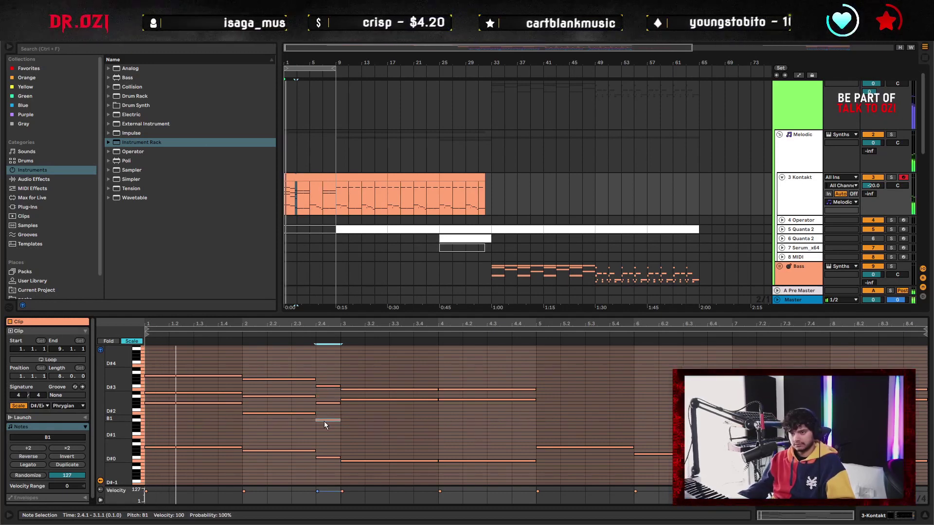
pyautogui.click(346, 441)
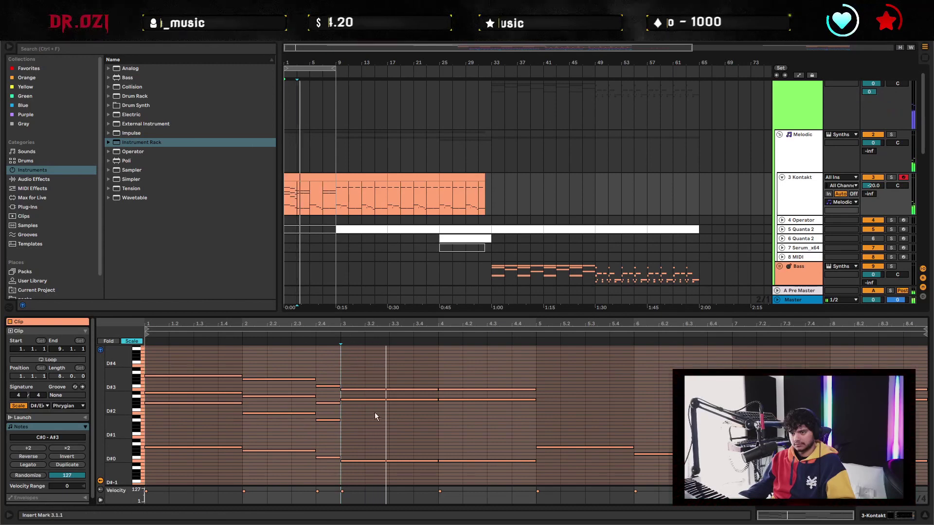
# Duplicate the A#2 notes across bars 3 and 4, place the copies at B1, and play the progression
pyautogui.press('space')
pyautogui.moveTo(405, 422); pyautogui.dragTo(477, 401)
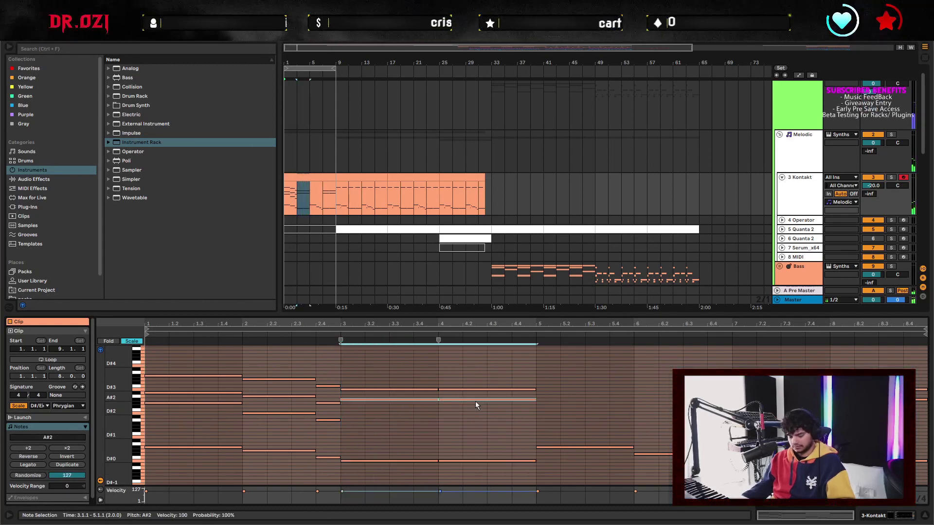
pyautogui.press('Up')
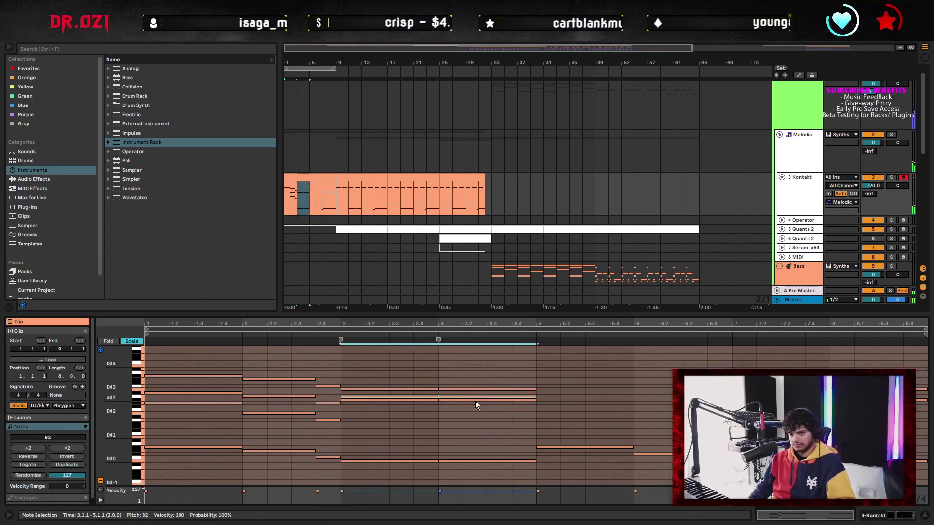
pyautogui.hotkey('shift', 'Down')
pyautogui.press('space')
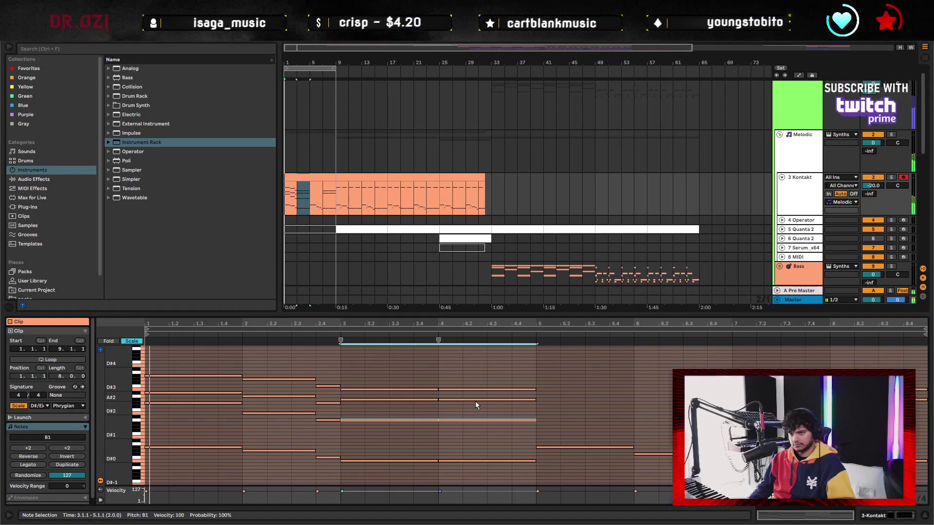
pyautogui.click(544, 360)
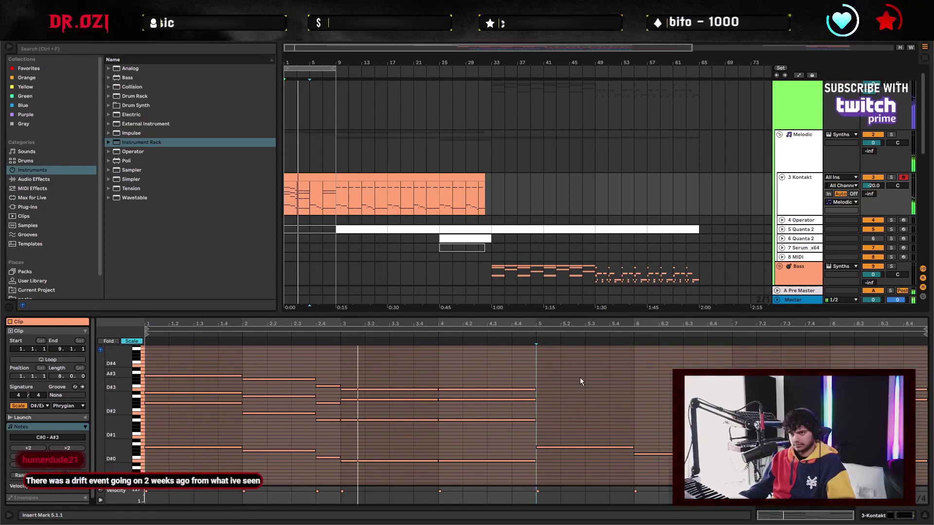
# Lower the B1 notes in bars 3 and 4 to A#1 and listen to the progression
pyautogui.press('space')
pyautogui.moveTo(484, 422); pyautogui.dragTo(532, 422)
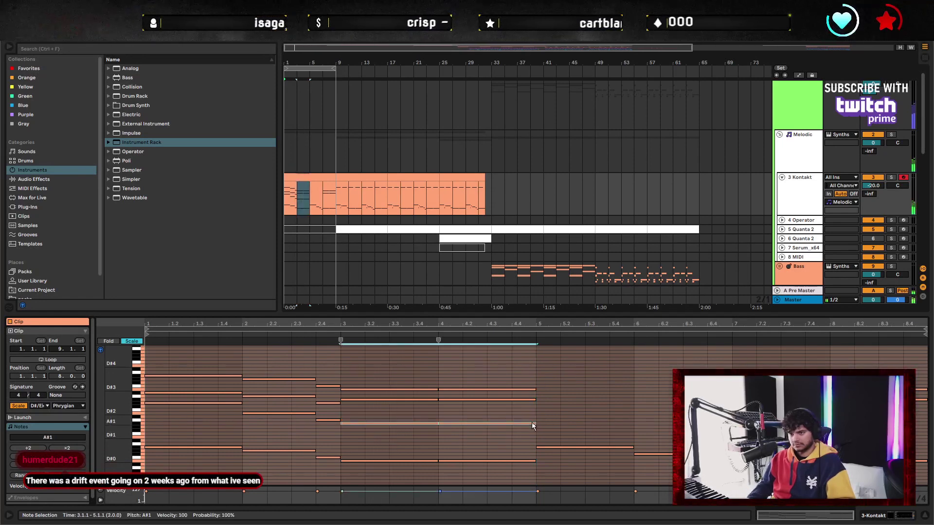
pyautogui.press('space')
pyautogui.click(536, 363)
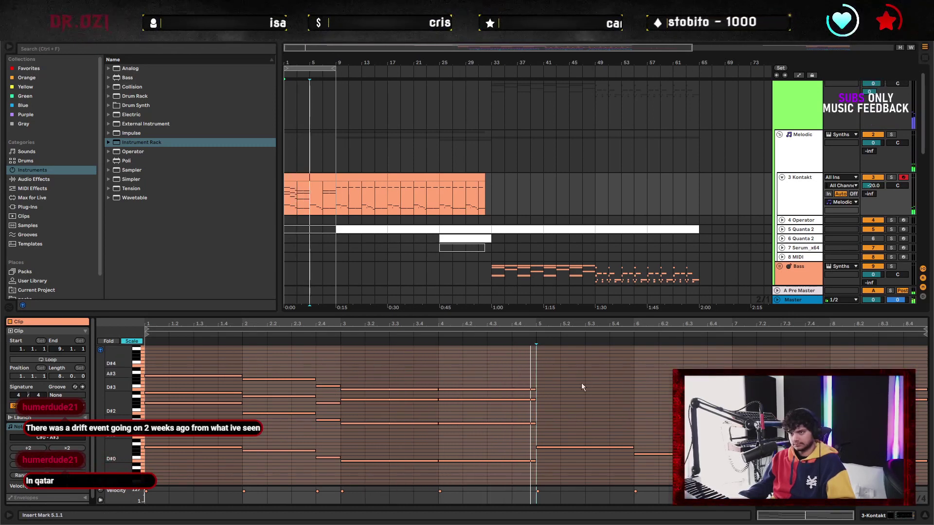
# Copy the full bar 1 chord, including its bass note, to the start of bar 5
pyautogui.moveTo(214, 453); pyautogui.dragTo(220, 367)
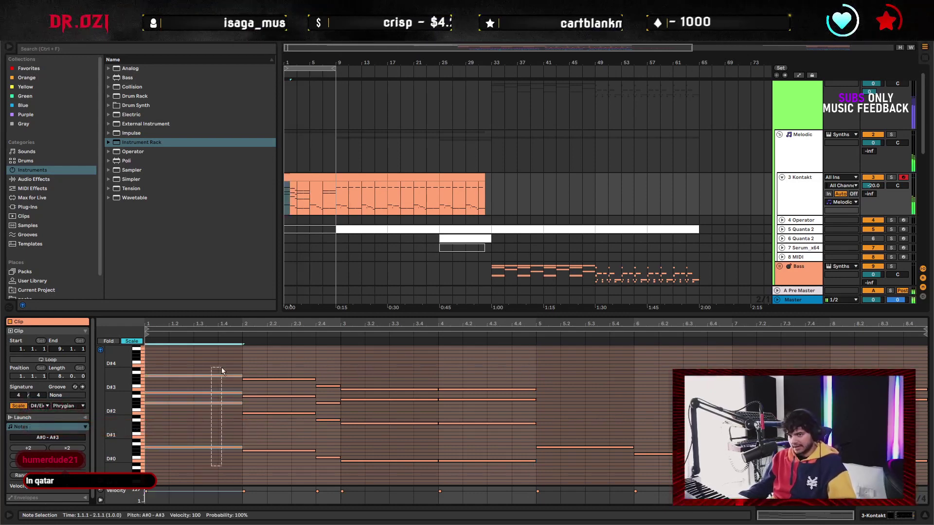
pyautogui.click(536, 430)
pyautogui.hotkey('ctrl', 'v')
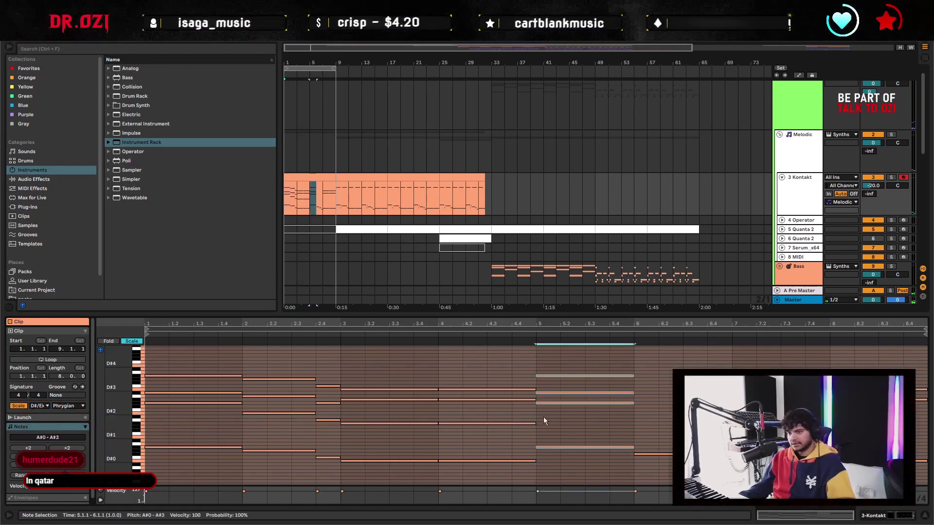
# Copy the bar 2 chord to bar 6, lower it to span F#0 to F#3, and play the progression
pyautogui.hotkey('ctrl', 'v')
pyautogui.press('Down')
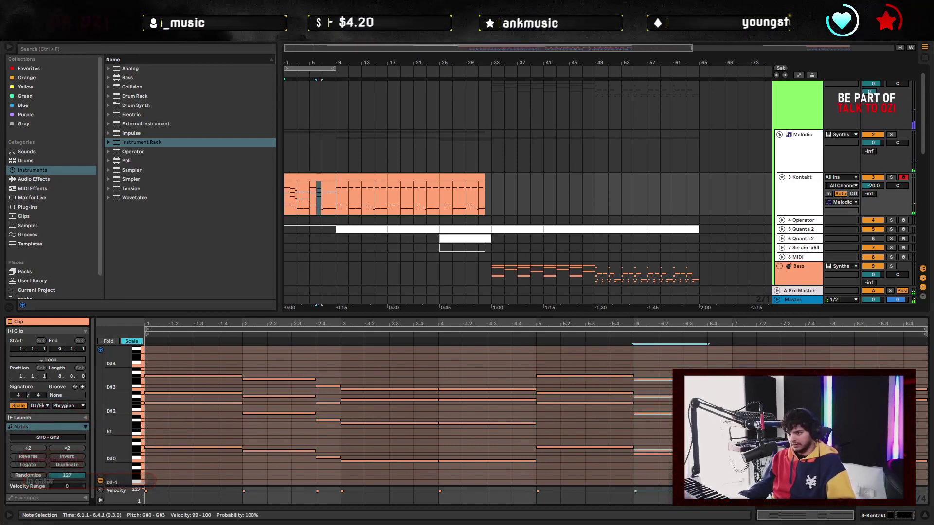
pyautogui.press('Down')
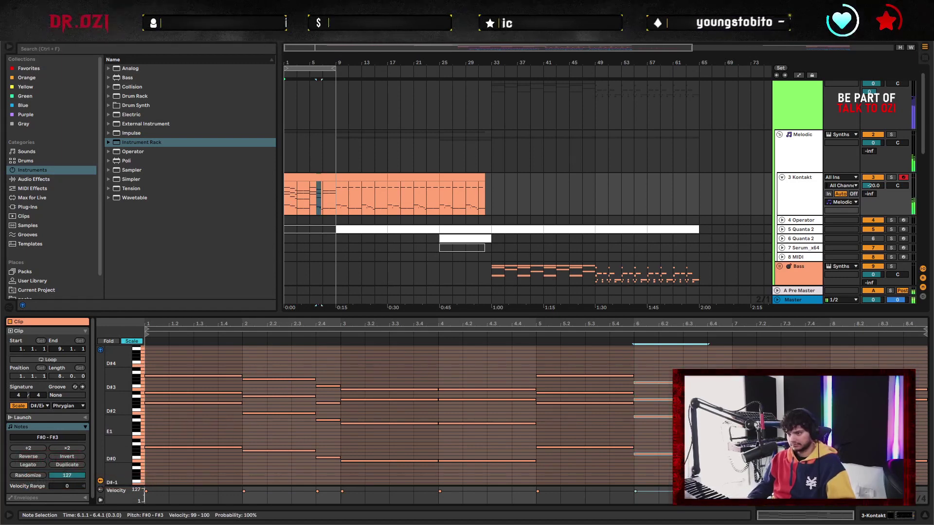
pyautogui.click(707, 360)
pyautogui.press('space')
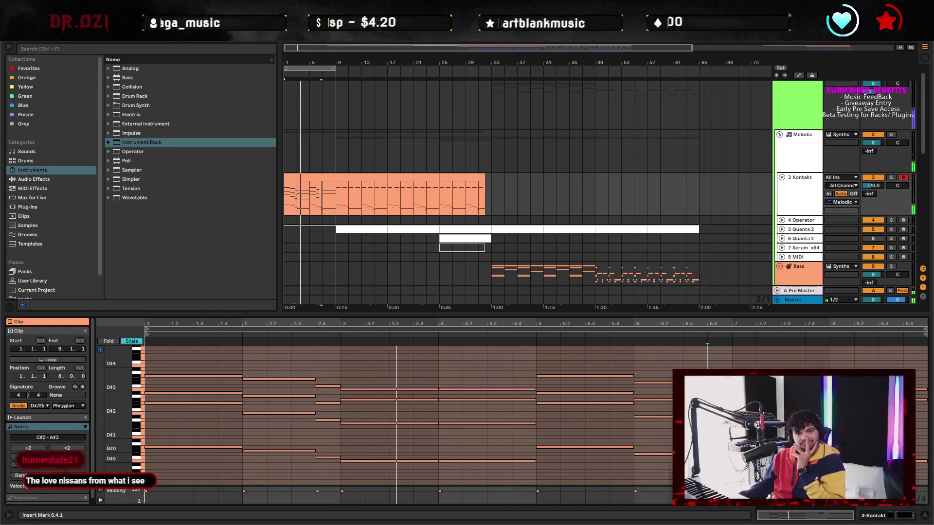
# Copy the short chord at 2.4.1 to 6.4.1 and lower it to span C#0 to C#3
pyautogui.click(683, 351)
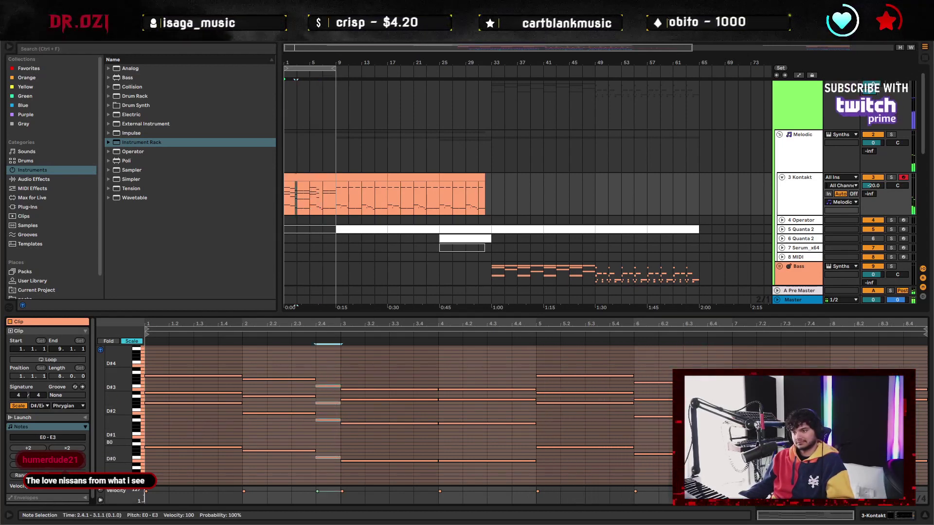
pyautogui.click(720, 462)
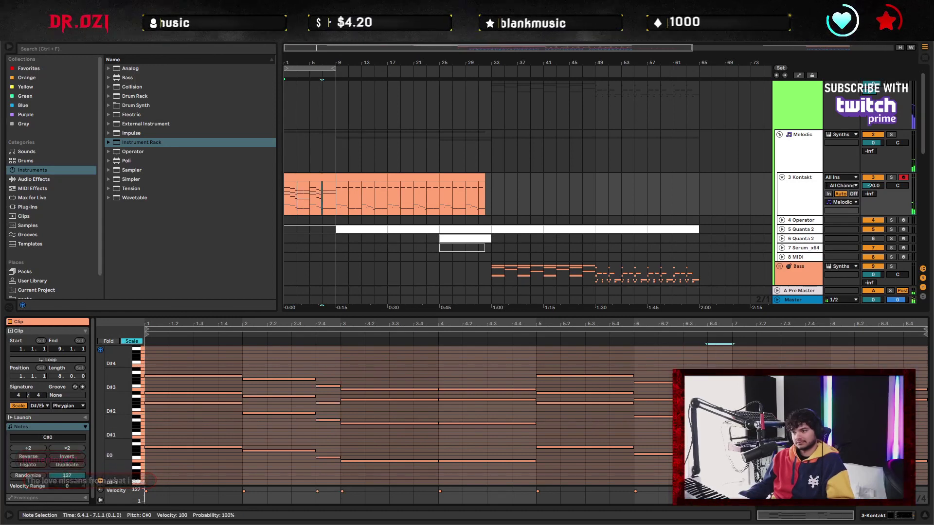
pyautogui.click(696, 418)
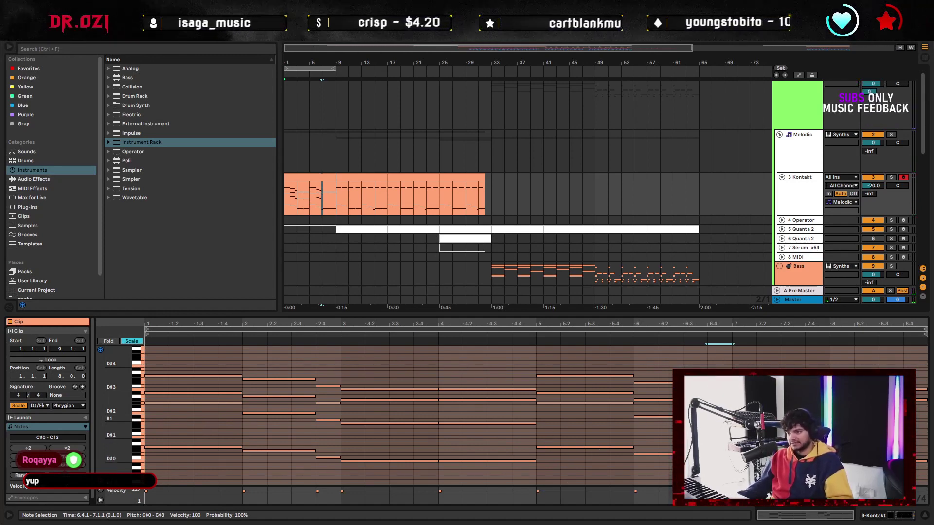
# Copy the full bar 3 chord, spanning D#0 to D#3, to bars 7 and 8 of the clip
pyautogui.click(433, 481)
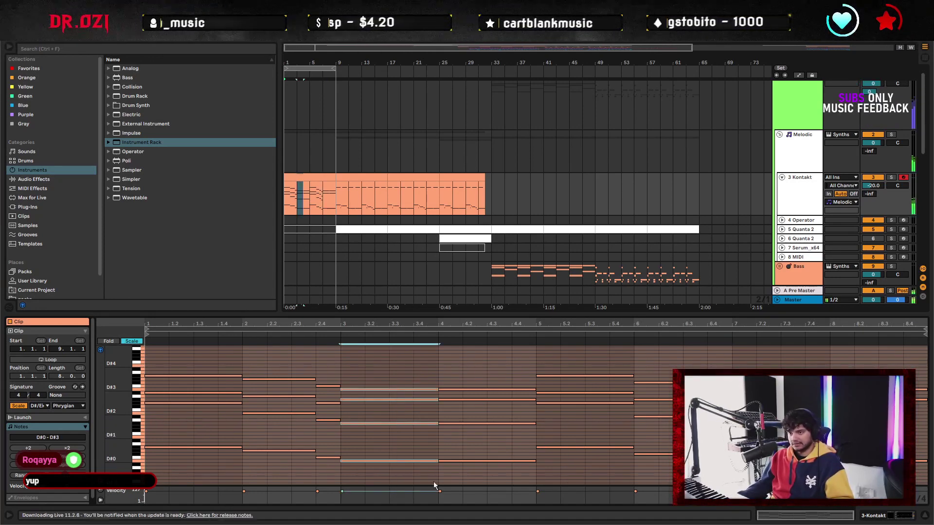
pyautogui.click(832, 363)
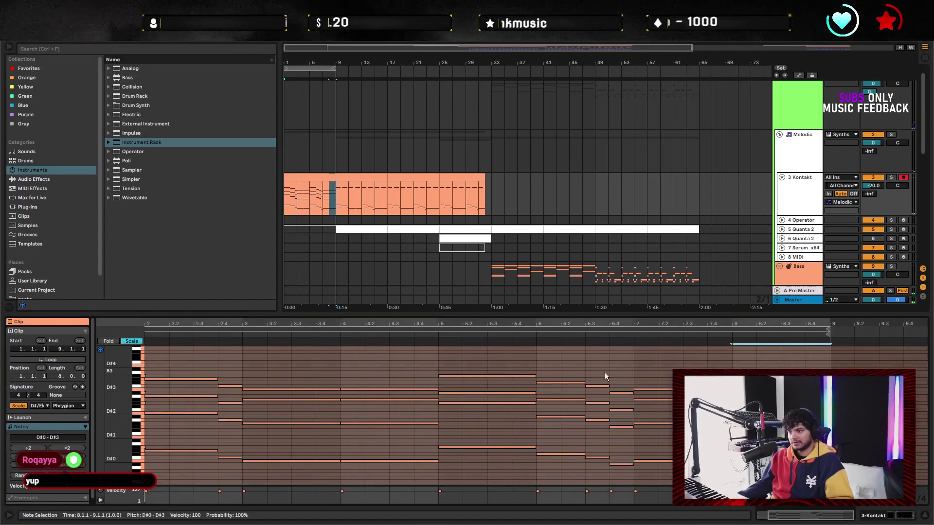
pyautogui.scroll(1, 605, 373)
# Copy the eight-bar chord clip at the start of the Kontakt track to bar 65
pyautogui.click(359, 175)
pyautogui.moveTo(335, 194); pyautogui.dragTo(285, 195)
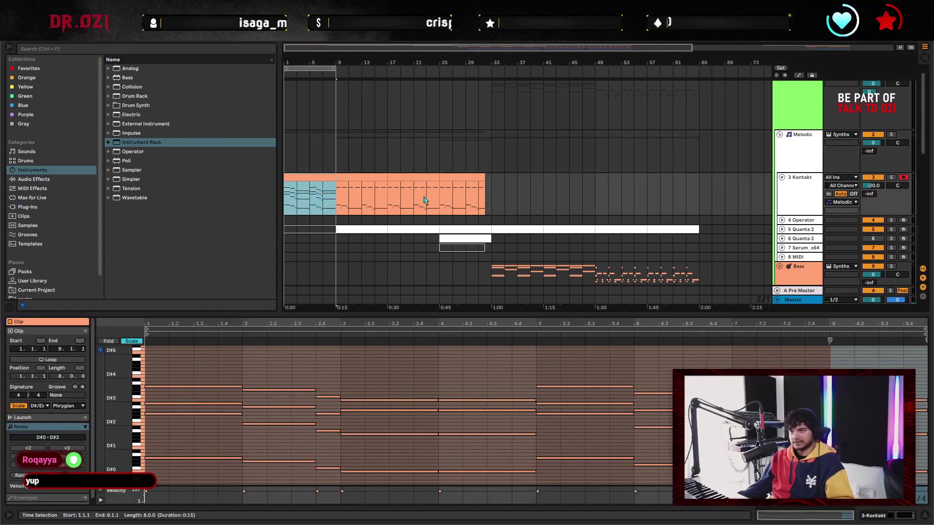
pyautogui.click(495, 197)
pyautogui.hotkey('ctrl', 'v')
pyautogui.moveTo(516, 185); pyautogui.dragTo(720, 185)
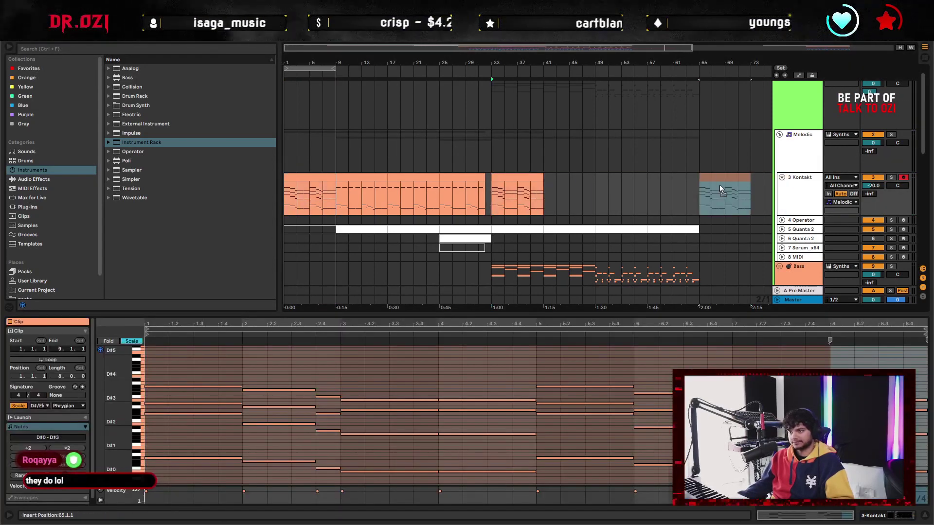
# Move the copied chord clip from bar 65 to bar 73 and loop playback over bars 73 to 81
pyautogui.click(220, 386)
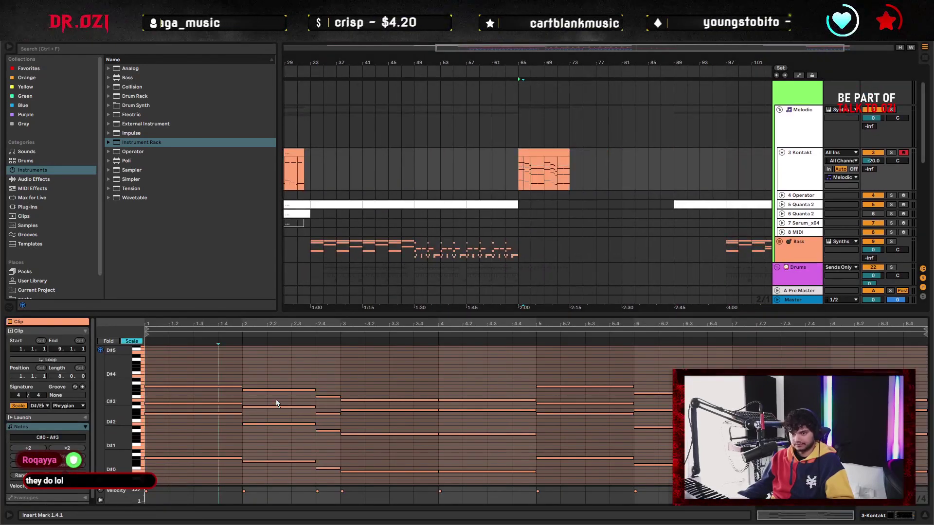
pyautogui.scroll(-4, 656, 221)
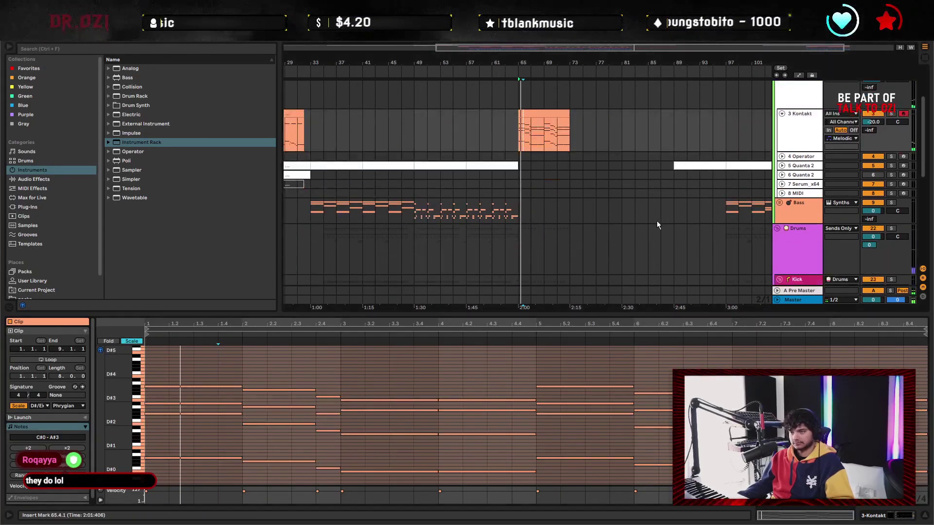
pyautogui.scroll(2, 631, 236)
pyautogui.moveTo(540, 127); pyautogui.dragTo(592, 128)
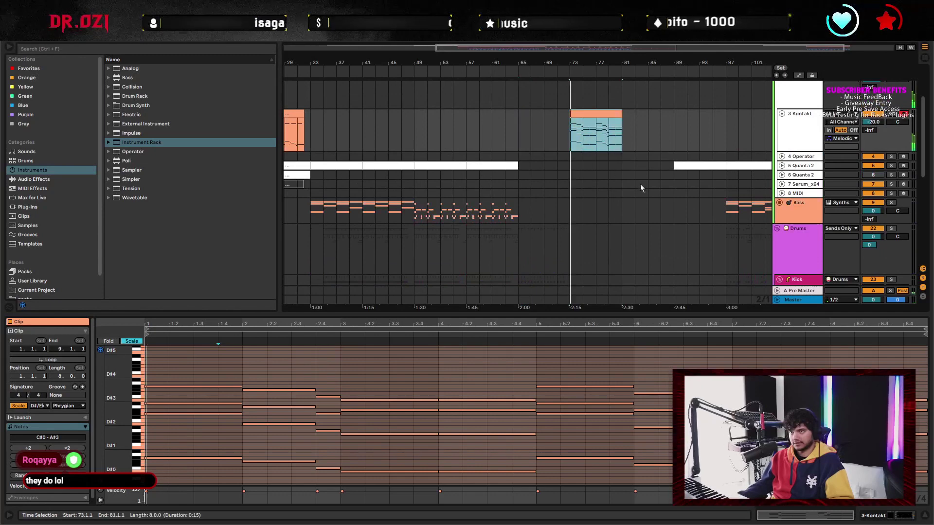
pyautogui.hscroll(3, 518, 205)
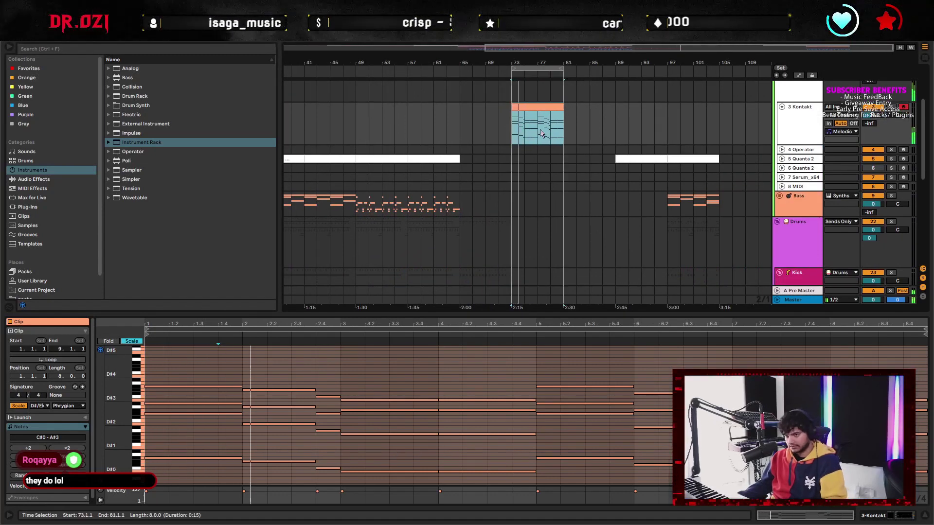
# Try replacing the bar 1 upper notes with the bar 3 chord raised to span A#0 to A#3, and play it
pyautogui.click(341, 360)
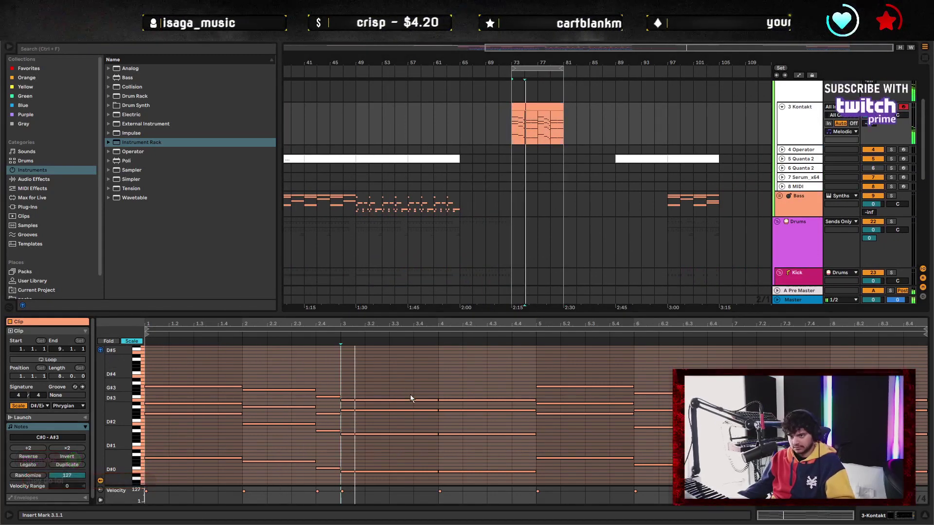
pyautogui.moveTo(410, 395); pyautogui.dragTo(358, 499)
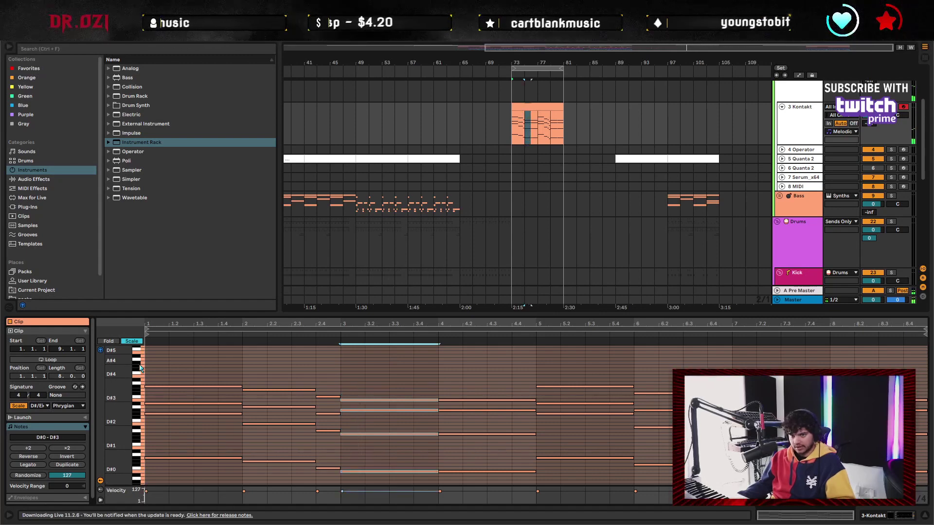
pyautogui.moveTo(176, 365); pyautogui.dragTo(180, 421)
pyautogui.press('Delete')
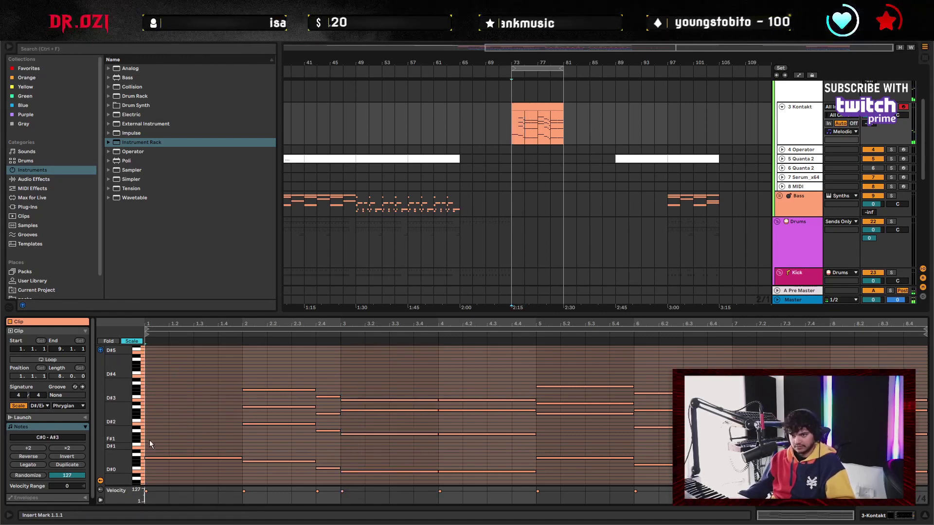
pyautogui.click(149, 440)
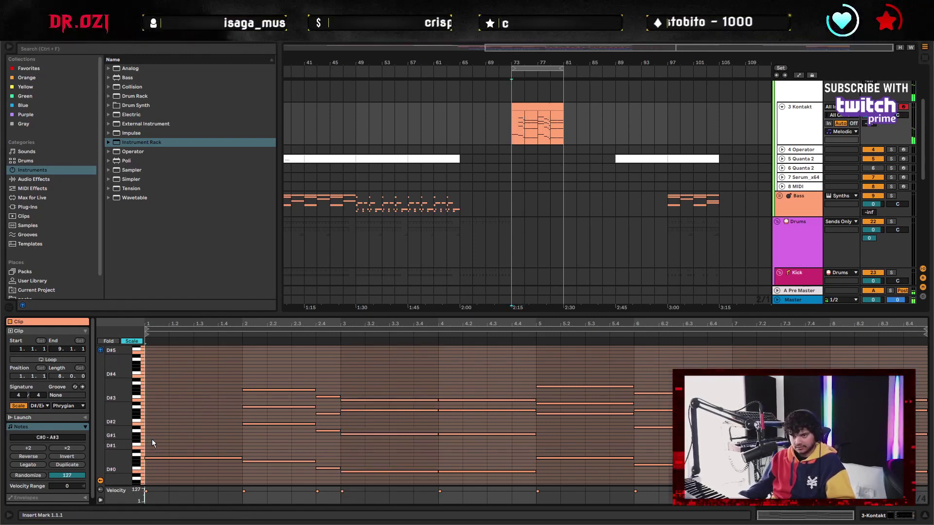
pyautogui.hotkey('ctrl', 'v')
pyautogui.press('Up')
pyautogui.press('Up')
pyautogui.press('Up')
pyautogui.press('Up')
pyautogui.press('Up')
pyautogui.press('Up')
pyautogui.press('Up')
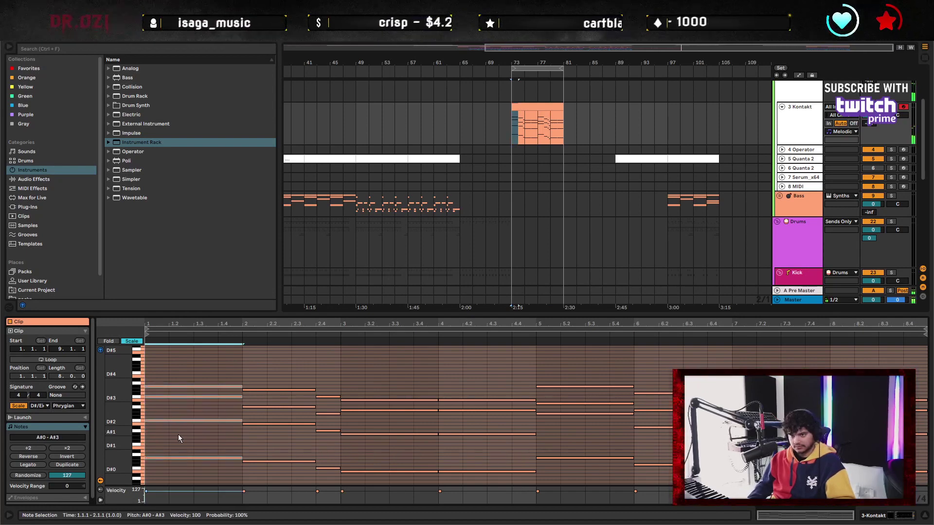
pyautogui.press('space')
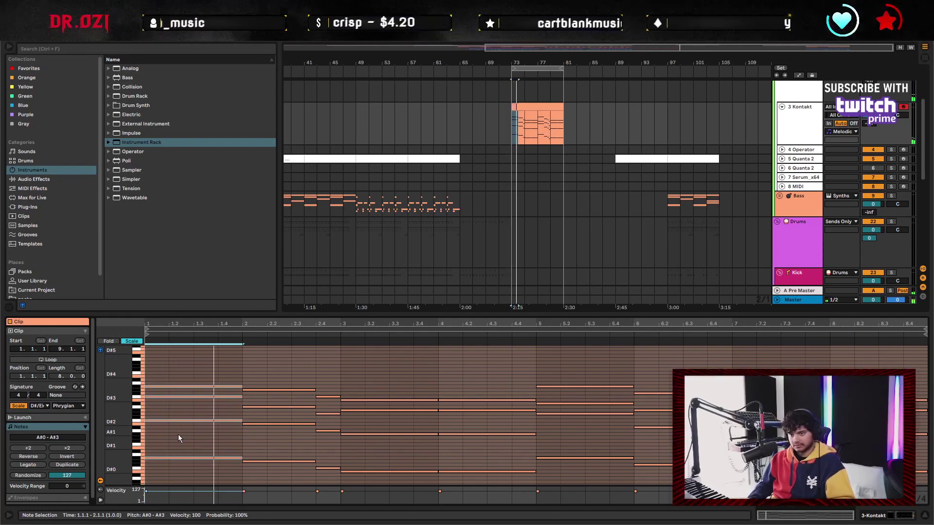
pyautogui.press('space')
# Try replacing the bar 2 chord with a bar 1 duplicate lowered to span G#0 to G#3 and ending at 2.4.1
pyautogui.hotkey('ctrl', 'd')
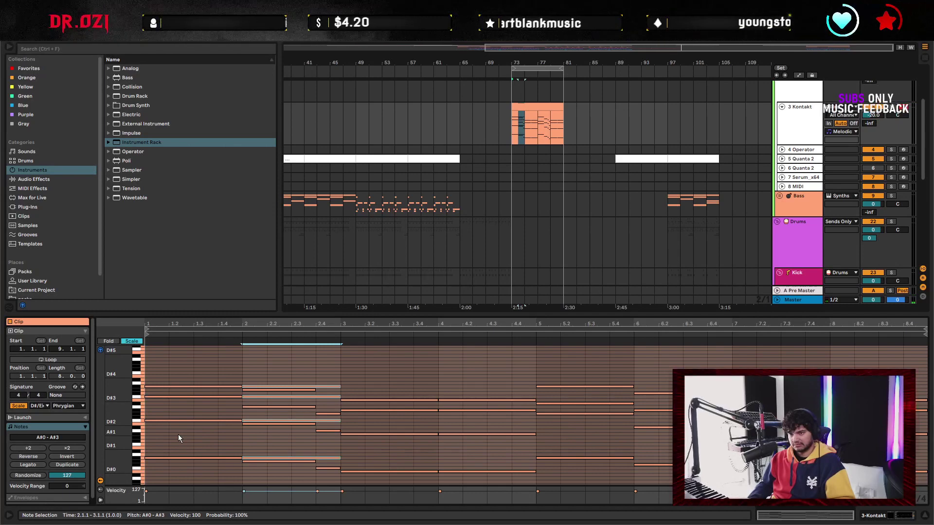
pyautogui.press('Down')
pyautogui.press('Down')
pyautogui.hotkey('shift', 'Left')
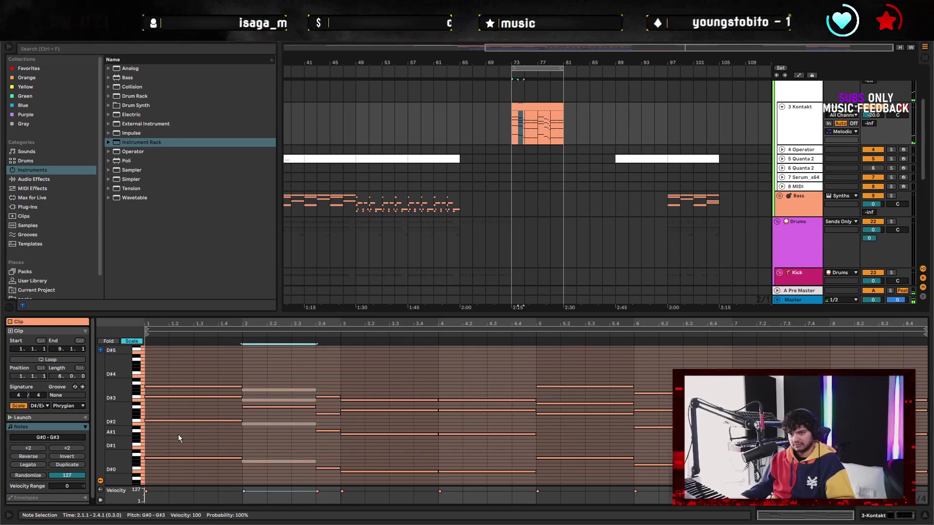
pyautogui.click(292, 417)
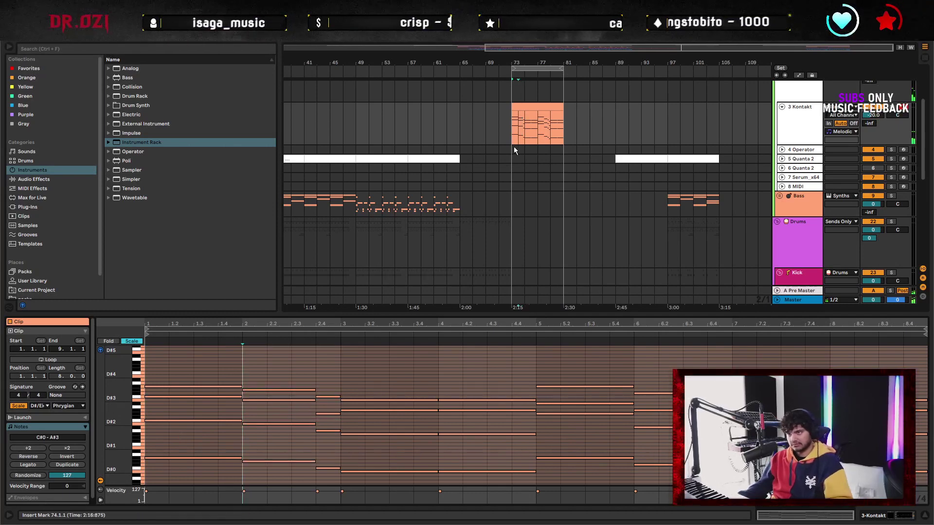
pyautogui.press('space')
# Try replacing the short chord at 2.4.1 with the bar 3 voicing raised to span E0 to E3, and listen
pyautogui.click(316, 366)
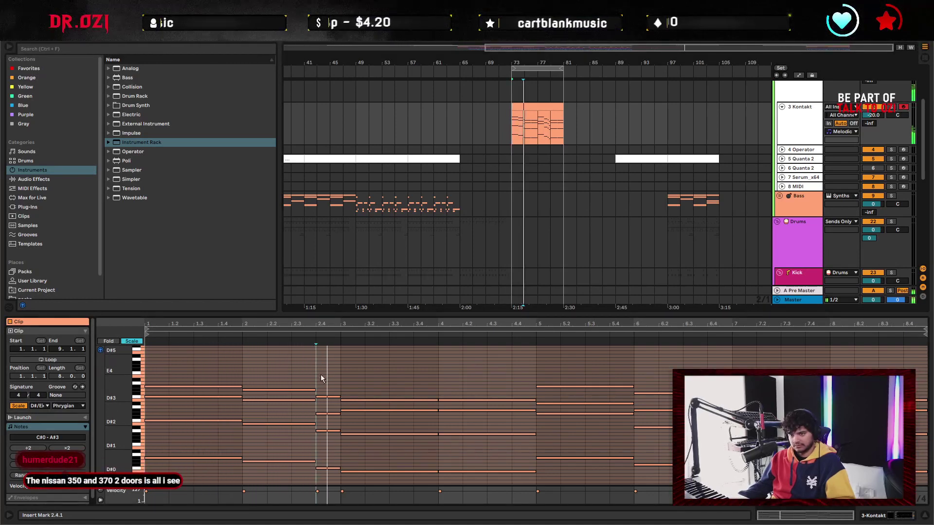
pyautogui.click(380, 429)
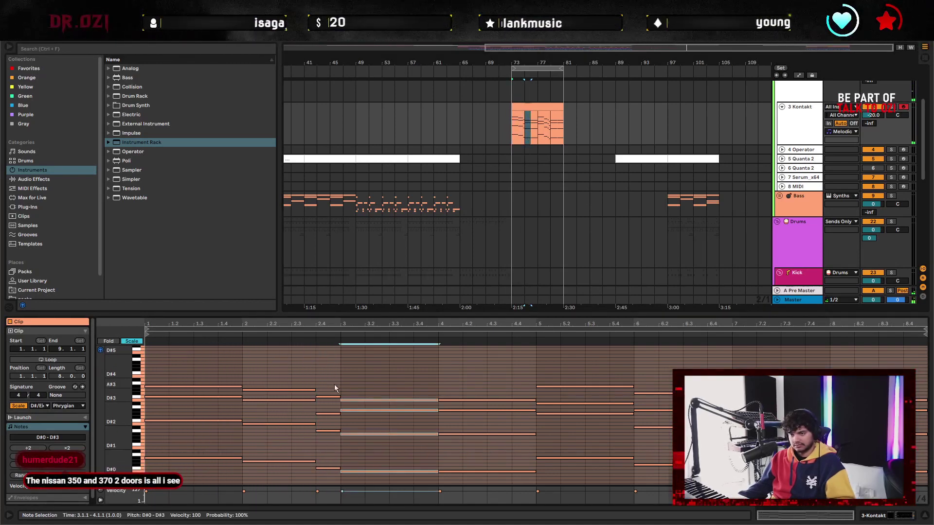
pyautogui.hotkey('ctrl', 'v')
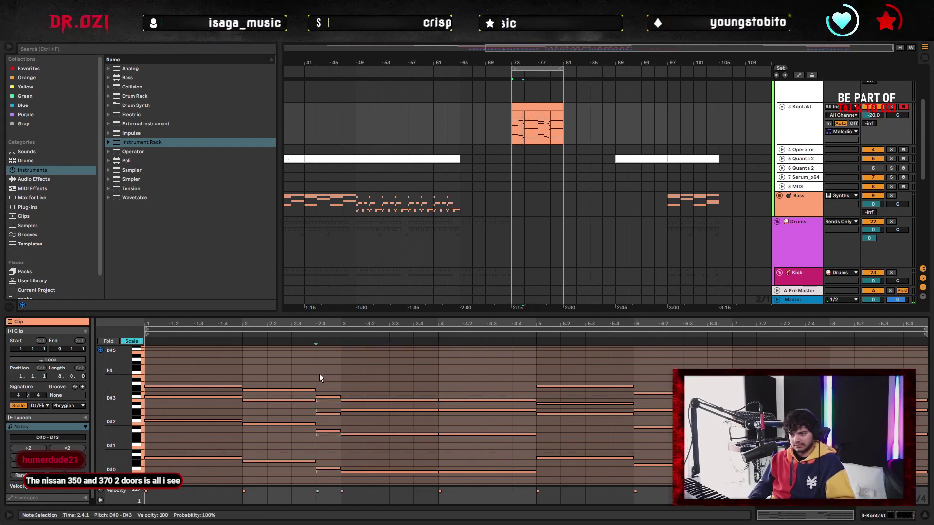
pyautogui.press('Up')
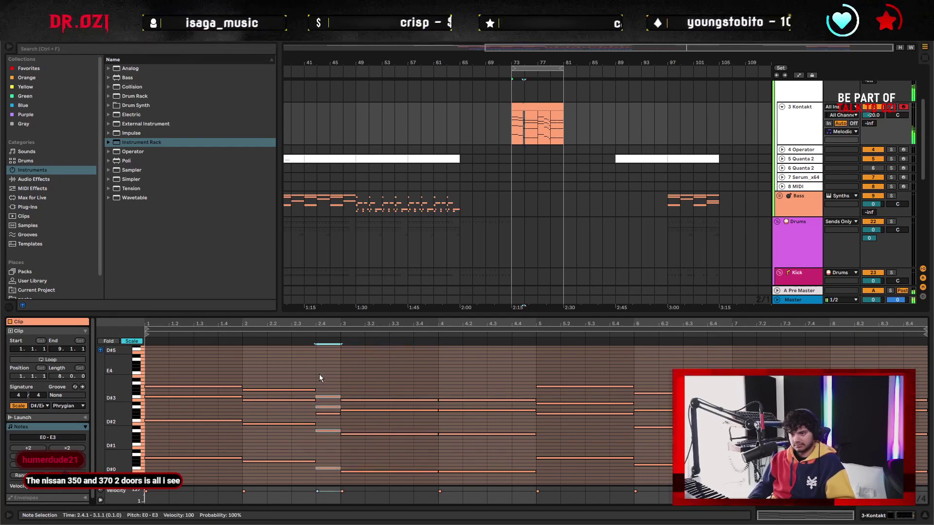
pyautogui.doubleClick(331, 413)
pyautogui.click(342, 364)
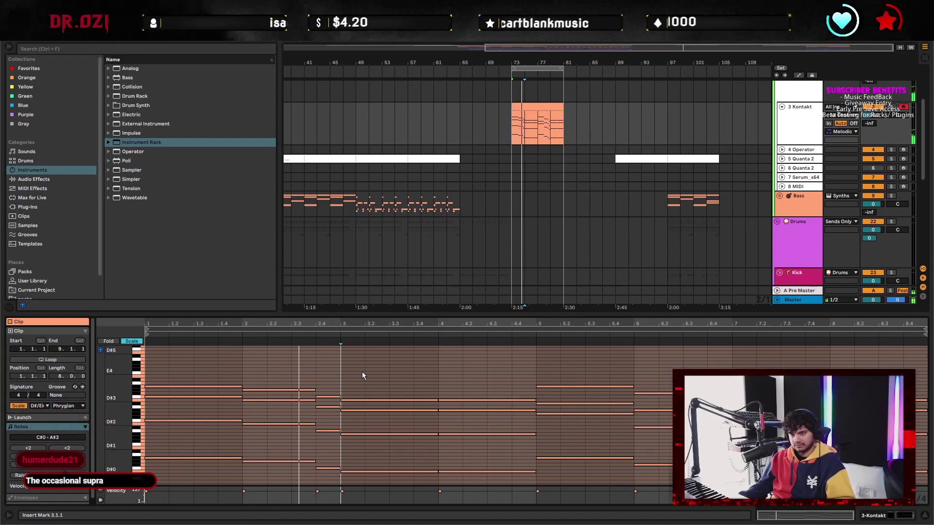
pyautogui.click(442, 375)
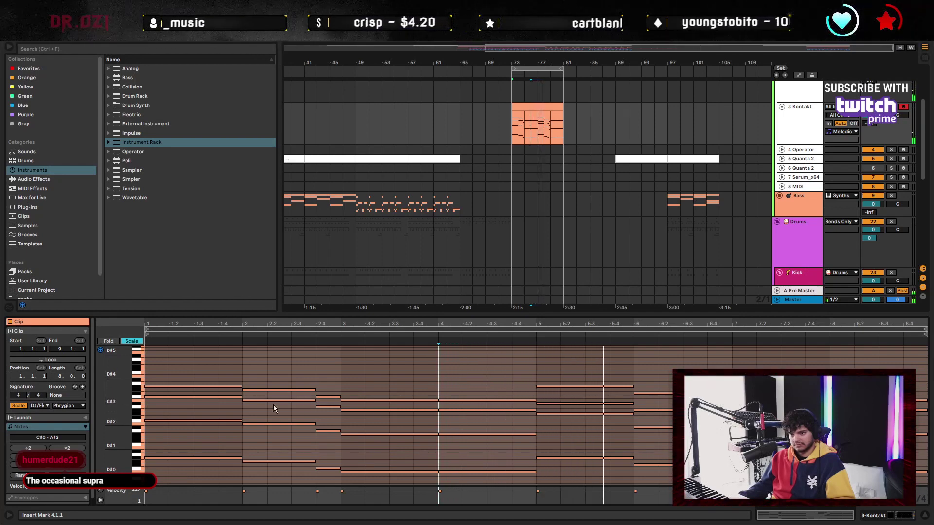
# Undo the chord replacements in bars 1 and 2 of the copied clip and listen to the restored progression
pyautogui.press('space')
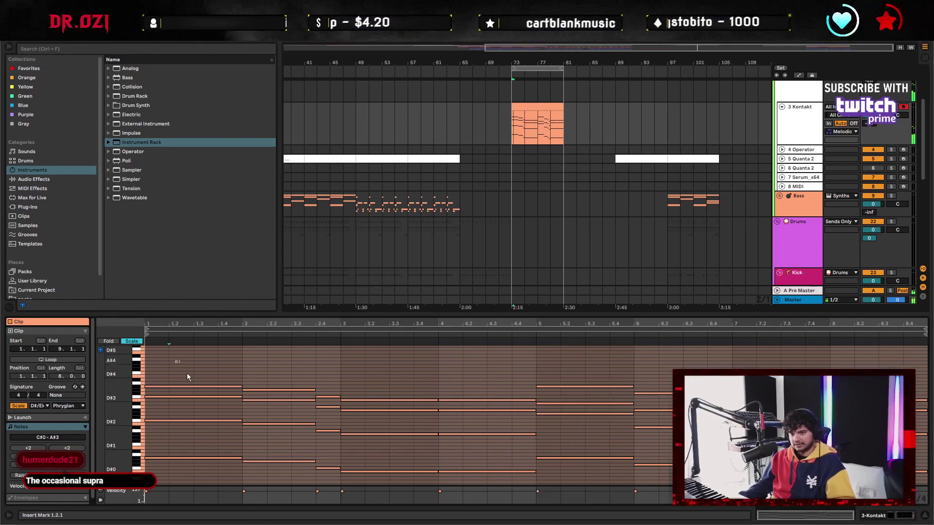
pyautogui.moveTo(187, 372); pyautogui.dragTo(200, 435)
pyautogui.press('space')
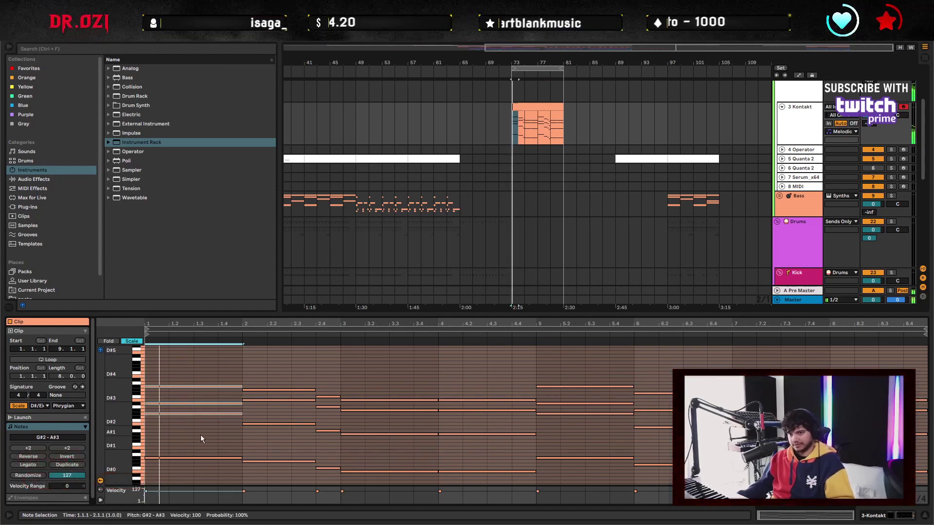
pyautogui.click(248, 383)
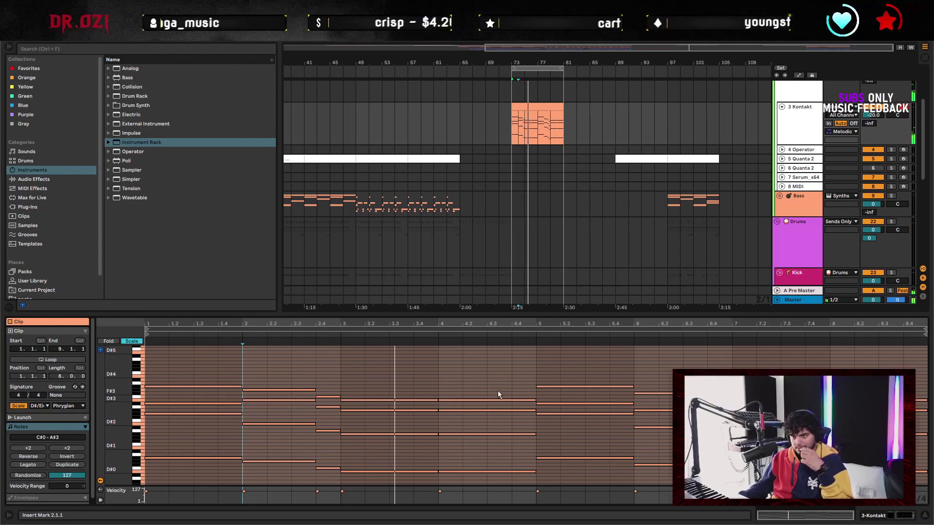
pyautogui.click(534, 368)
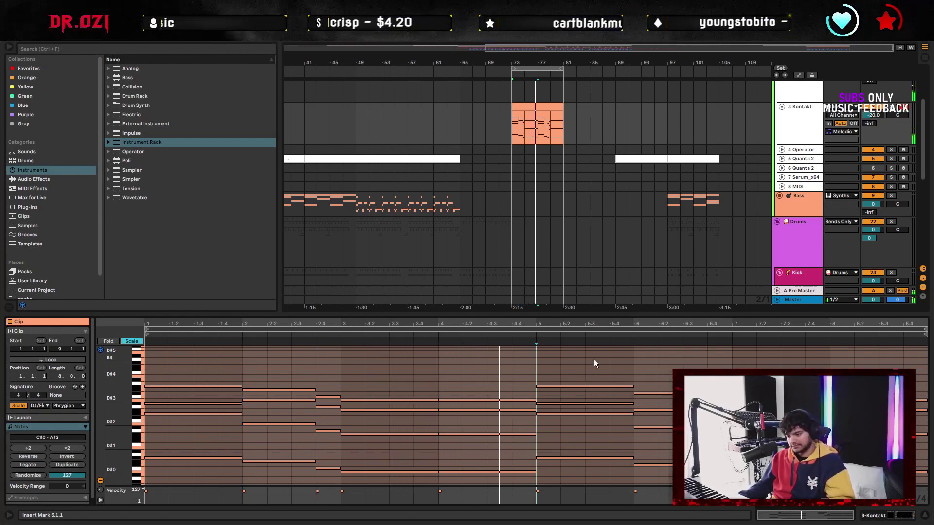
pyautogui.click(635, 368)
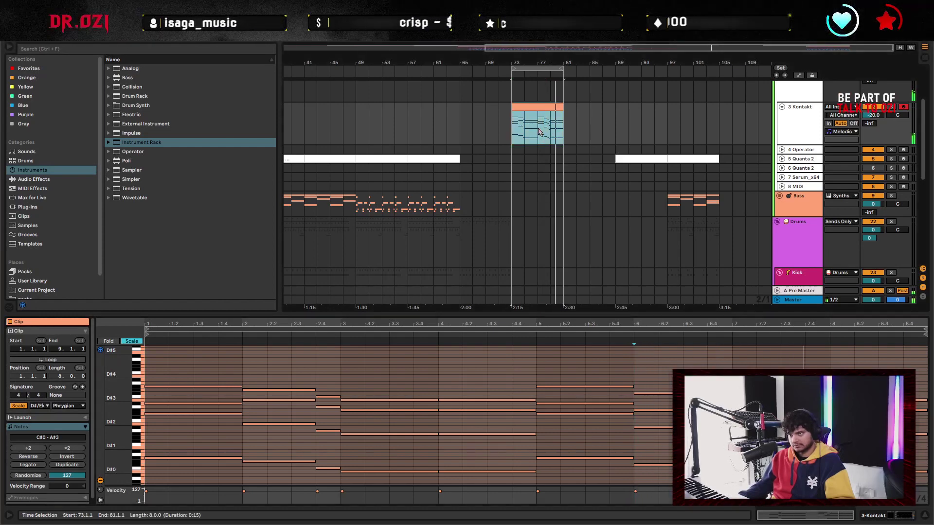
# Play the chord clip at bar 1 and its copy at bar 73 to compare the progressions
pyautogui.hscroll(-10, 357, 139)
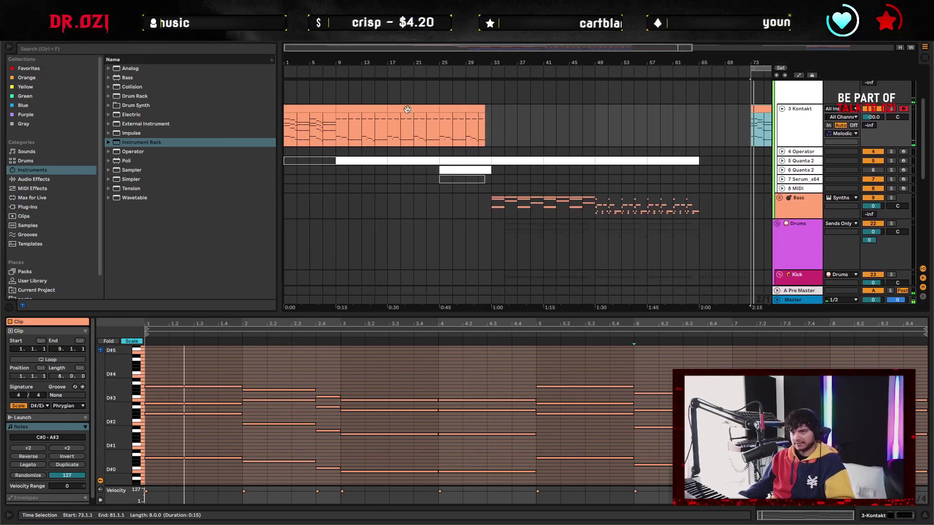
pyautogui.click(309, 119)
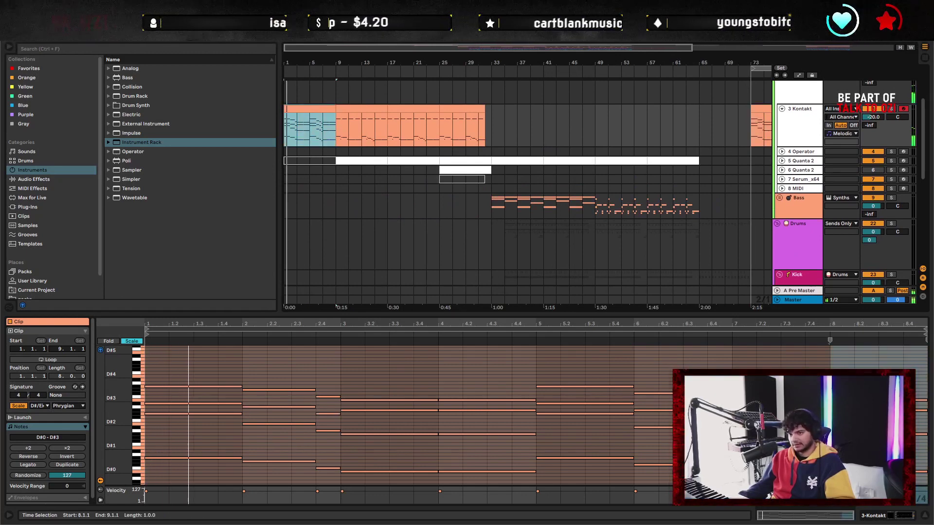
pyautogui.click(733, 355)
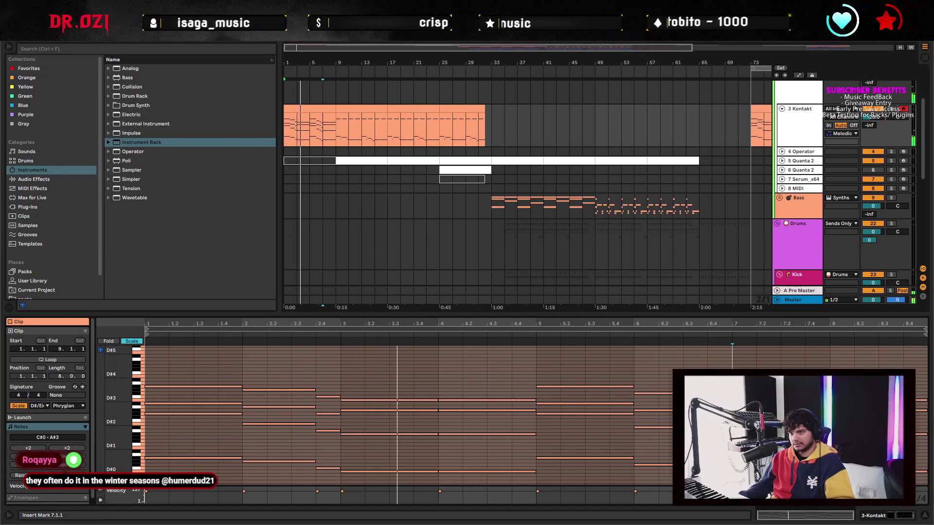
pyautogui.hscroll(10, 630, 160)
pyautogui.scroll(2, 631, 160)
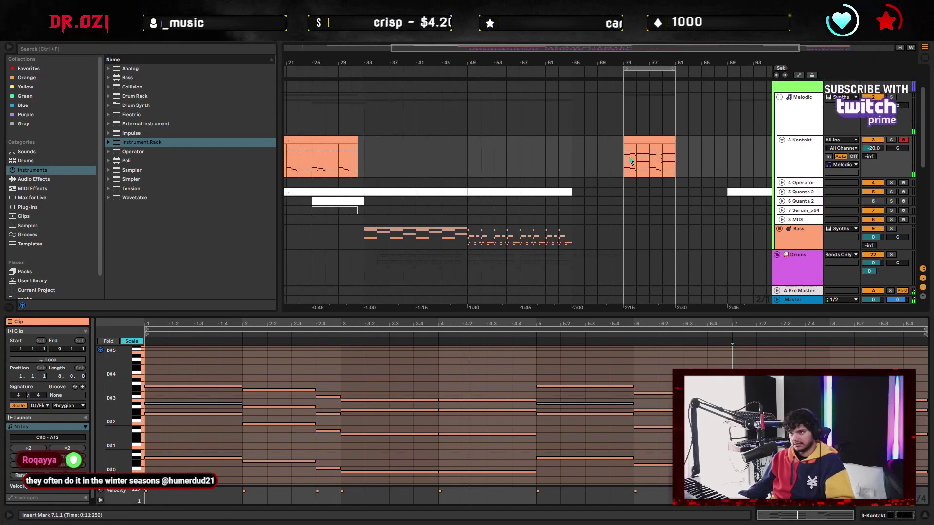
pyautogui.click(630, 161)
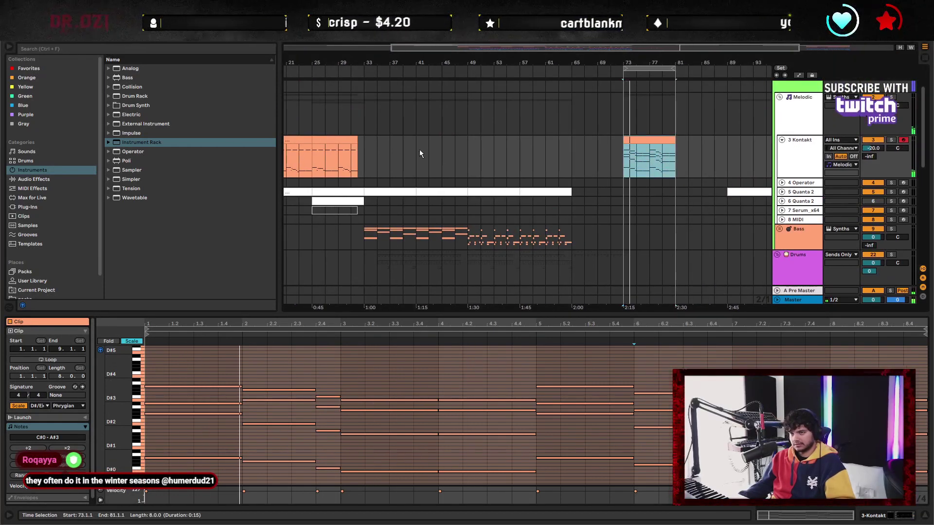
pyautogui.hscroll(-10, 583, 155)
pyautogui.scroll(1, 583, 155)
pyautogui.hscroll(6, 553, 173)
pyautogui.hscroll(-4, 539, 163)
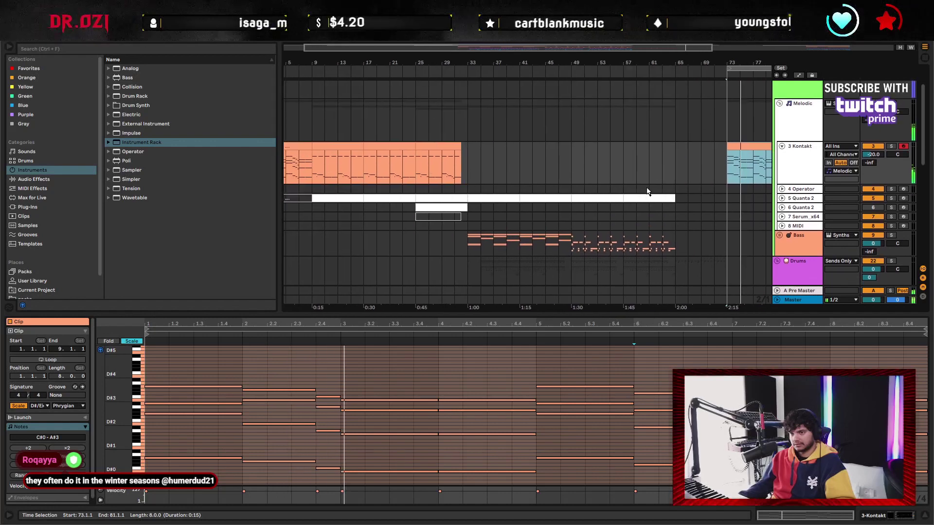
pyautogui.hscroll(10, 649, 191)
pyautogui.scroll(-1, 648, 191)
pyautogui.hscroll(-12, 495, 165)
pyautogui.scroll(1, 495, 165)
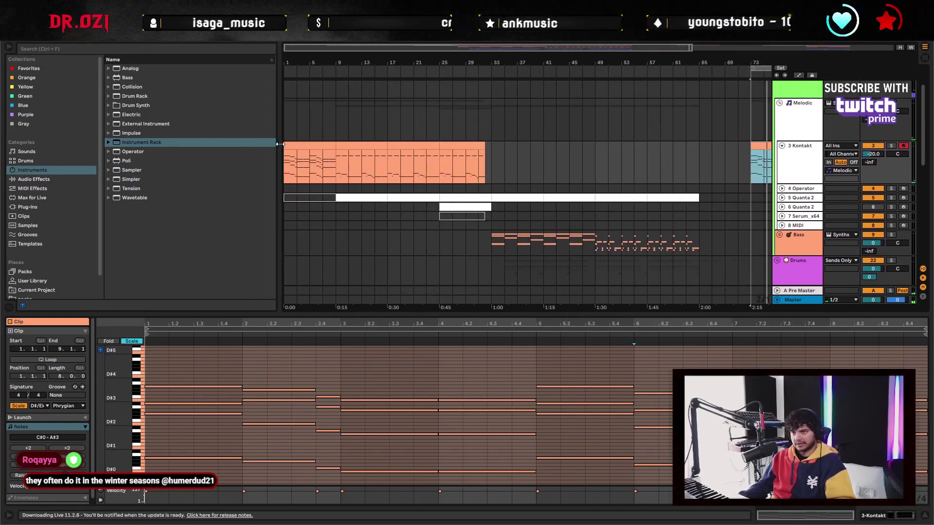
# Turn on looping for the bar 1 chord clip and extend it over the old intro piano clips to bar 33
pyautogui.click(314, 163)
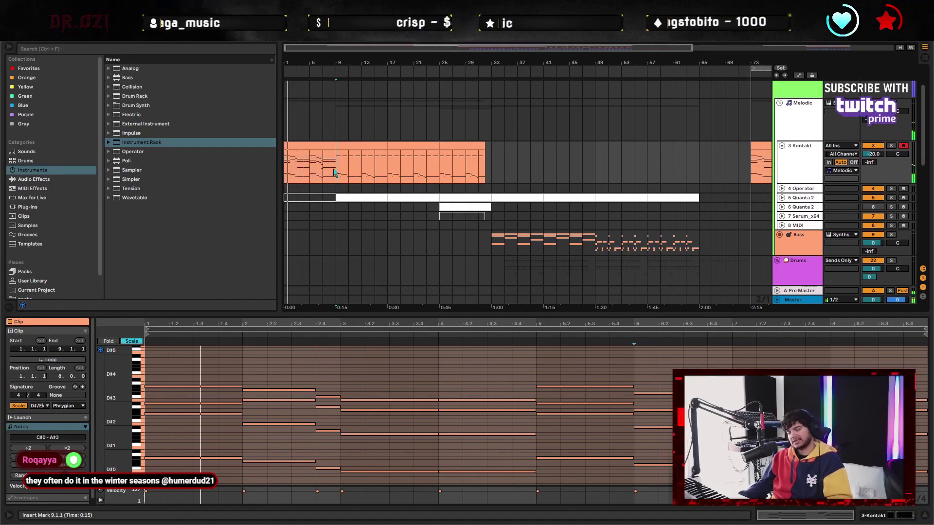
pyautogui.hotkey('ctrl', 'd')
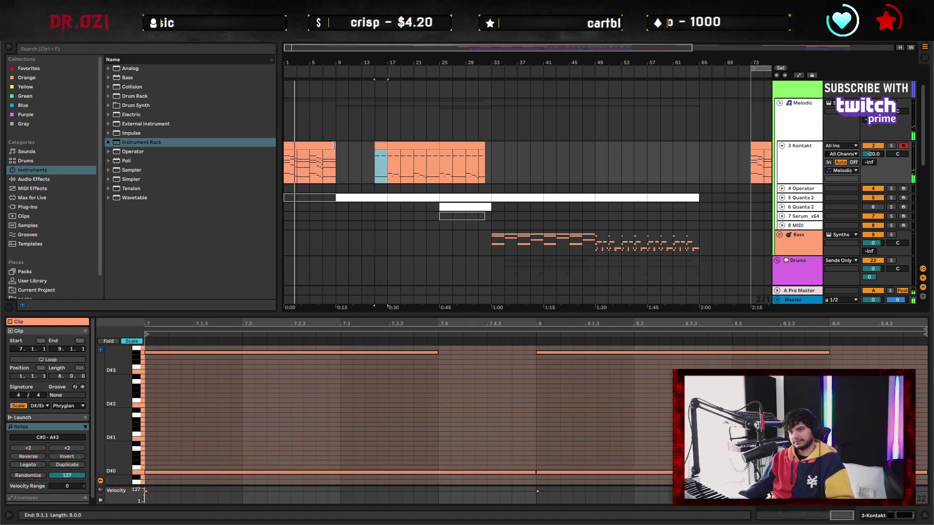
pyautogui.moveTo(334, 145); pyautogui.dragTo(485, 145)
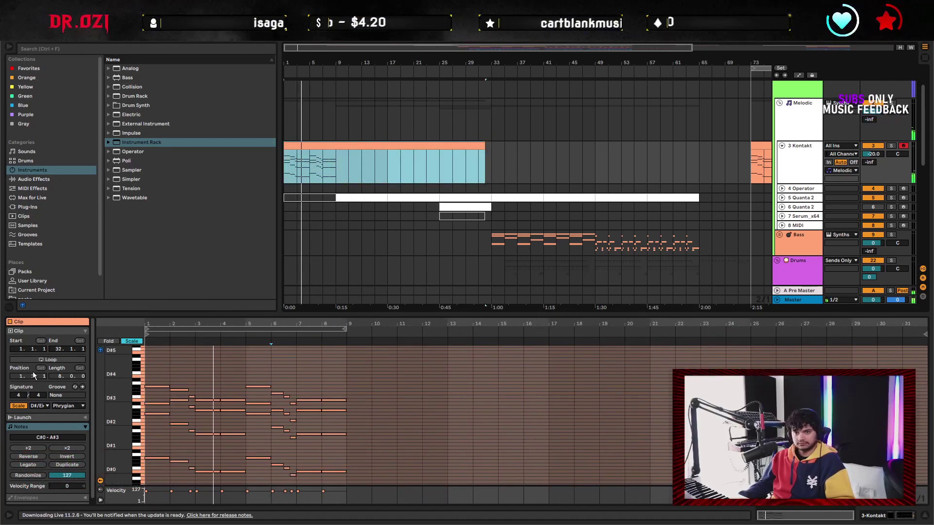
pyautogui.click(47, 359)
pyautogui.moveTo(486, 145); pyautogui.dragTo(491, 145)
# Remove the repeated chords in bars 4 and 8 and lengthen the bar 3 and bar 7 chords to two bars each
pyautogui.click(478, 378)
pyautogui.scroll(-3, 477, 378)
pyautogui.moveTo(395, 362); pyautogui.dragTo(399, 445)
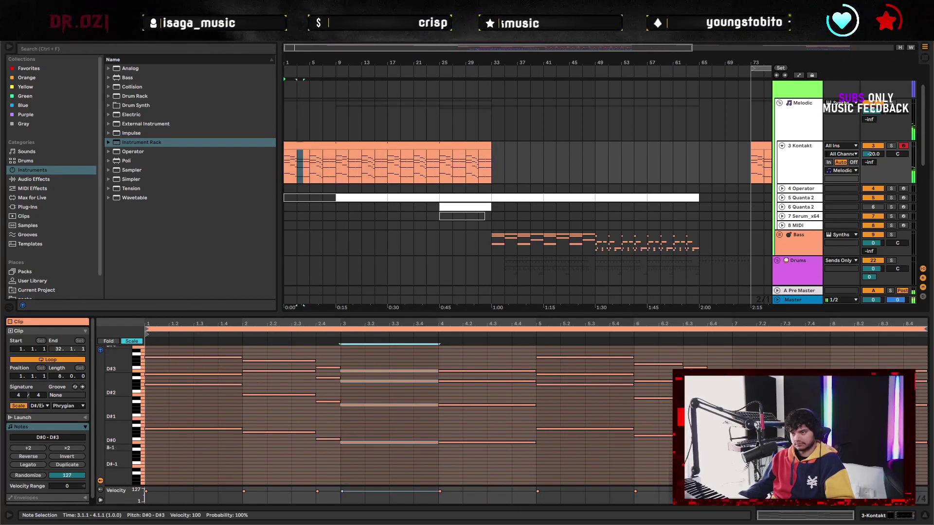
pyautogui.keyDown('shift'); pyautogui.click(784, 352); pyautogui.keyUp('shift')
pyautogui.moveTo(438, 375); pyautogui.dragTo(537, 375)
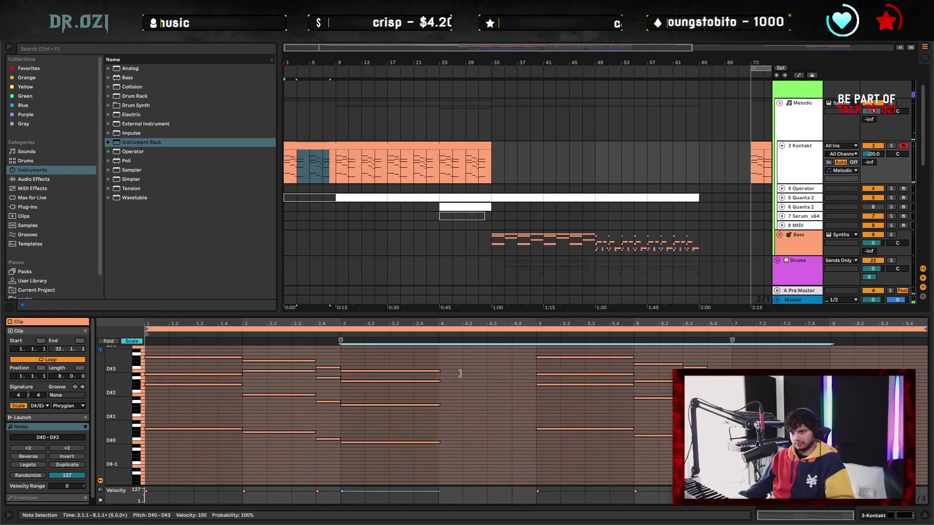
pyautogui.click(546, 472)
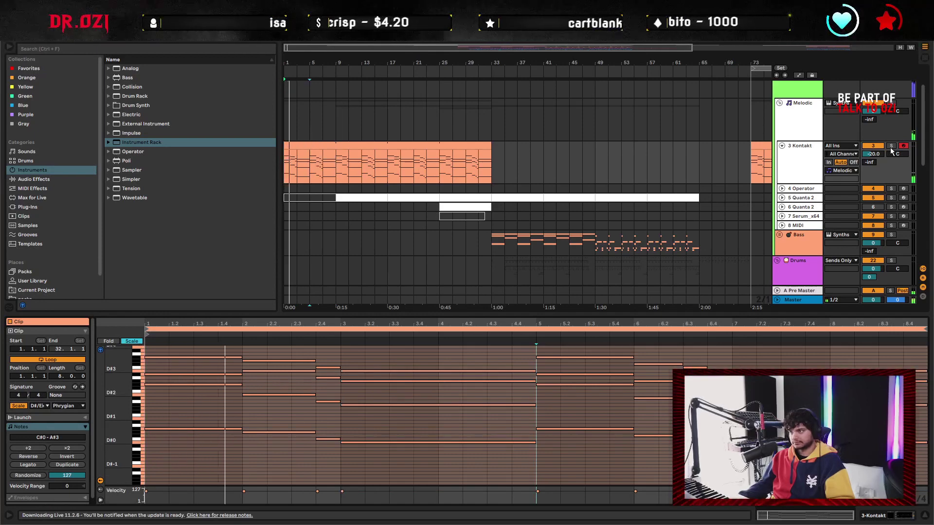
# Activate the muted first Quanta 2 clip spanning bars 1 to 9 and expand its track
pyautogui.click(927, 519)
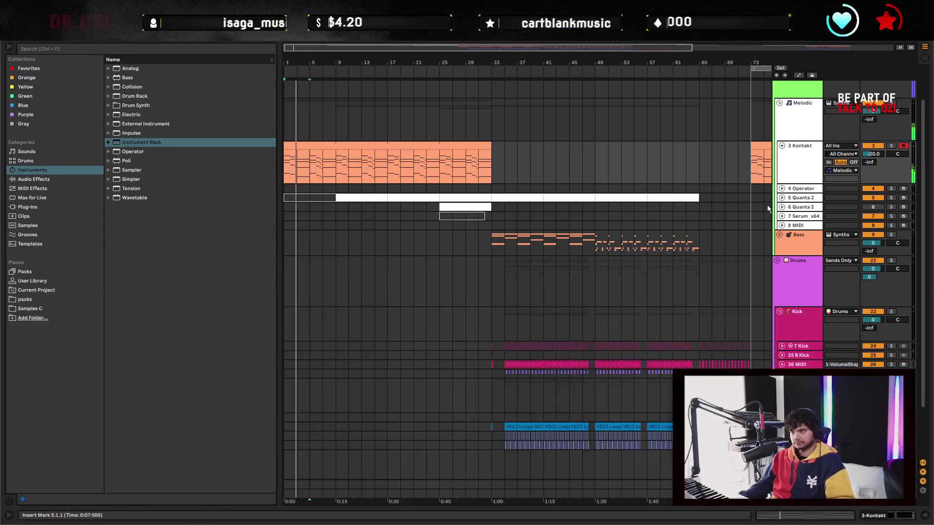
pyautogui.click(316, 198)
pyautogui.click(323, 203)
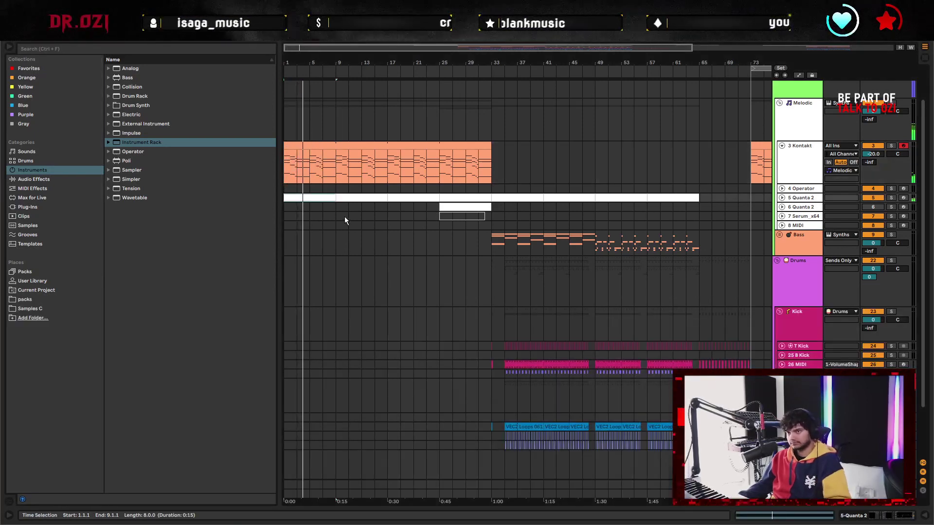
pyautogui.click(789, 198)
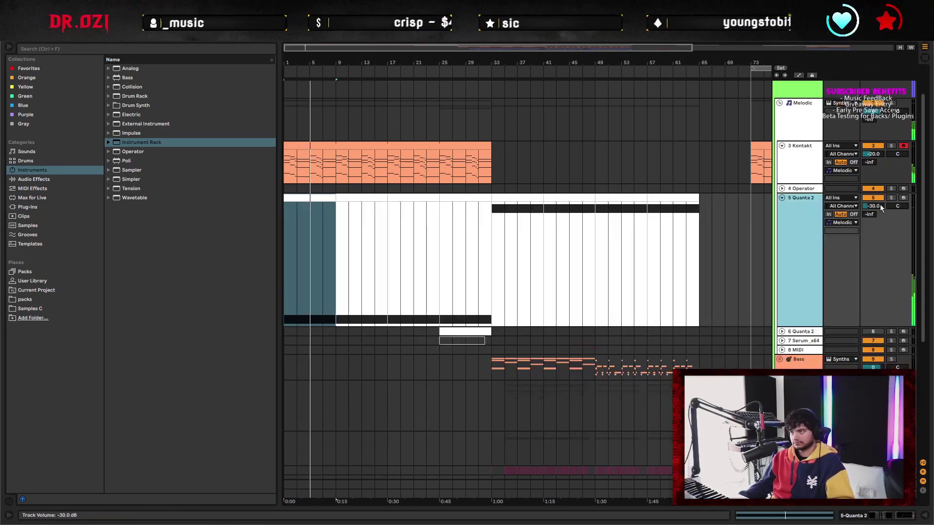
# Search for "soft", replace Kontakt on the piano track with Originals - Cinematic Soft Piano, and set the track volume to -15.8 dB
pyautogui.doubleClick(810, 165)
pyautogui.click(334, 229)
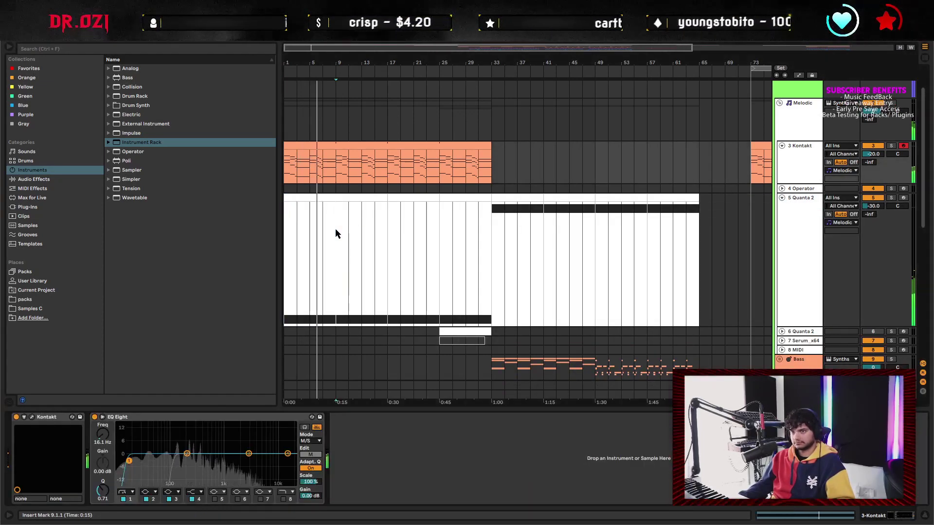
pyautogui.scroll(-1, 421, 246)
pyautogui.scroll(5, 350, 253)
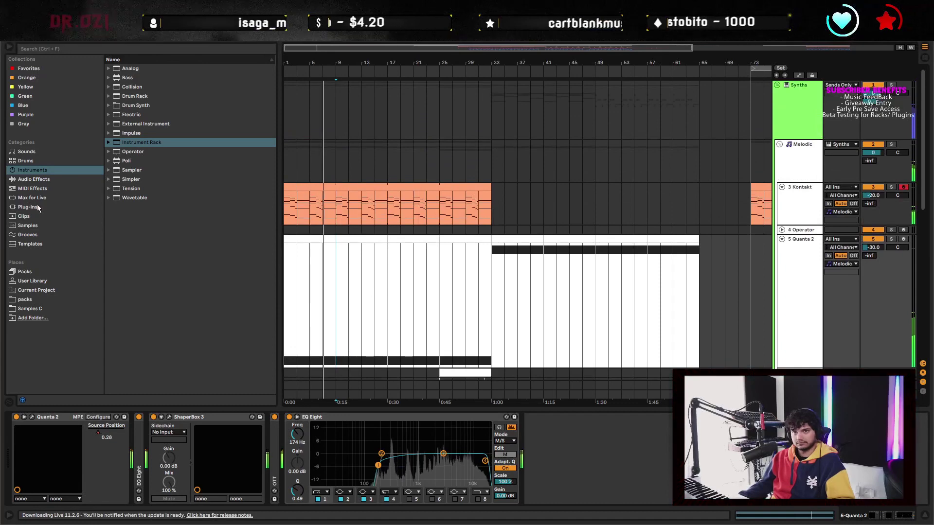
pyautogui.click(54, 189)
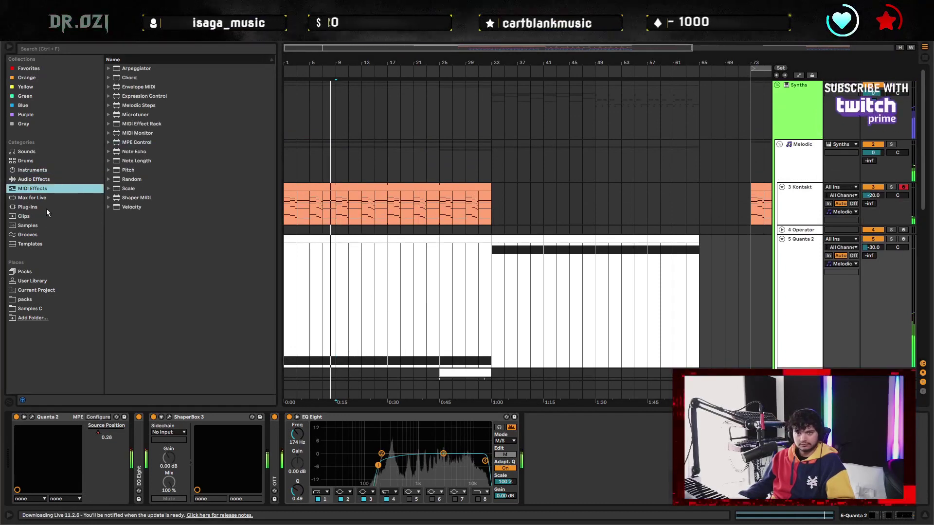
pyautogui.click(45, 171)
pyautogui.click(124, 48)
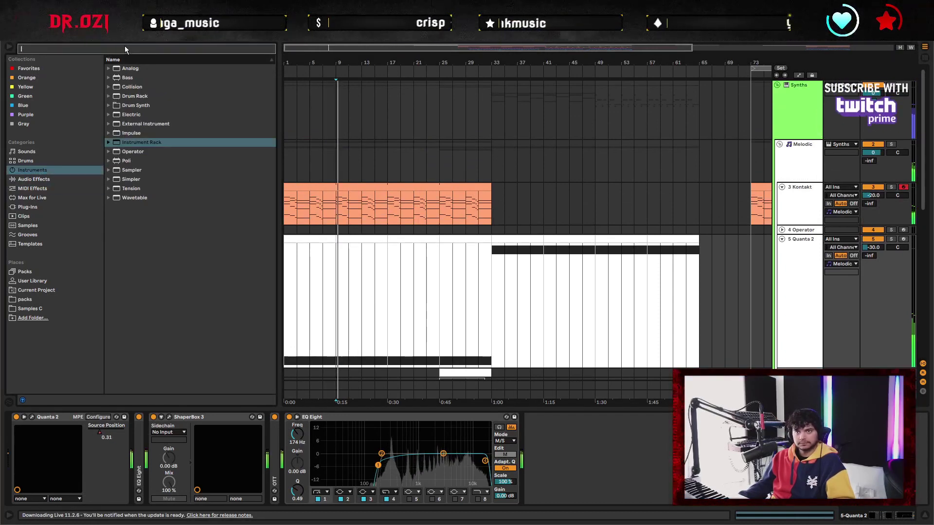
pyautogui.write('soft')
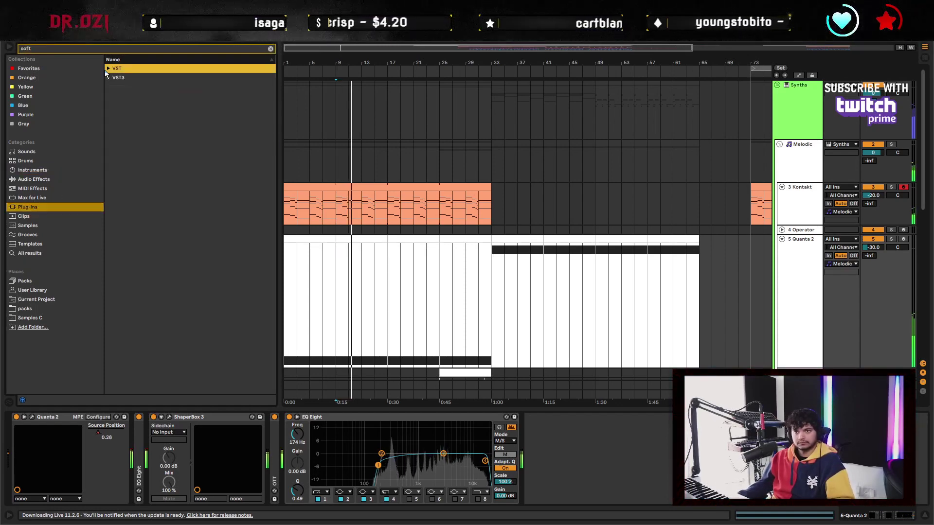
pyautogui.click(108, 69)
pyautogui.click(135, 77)
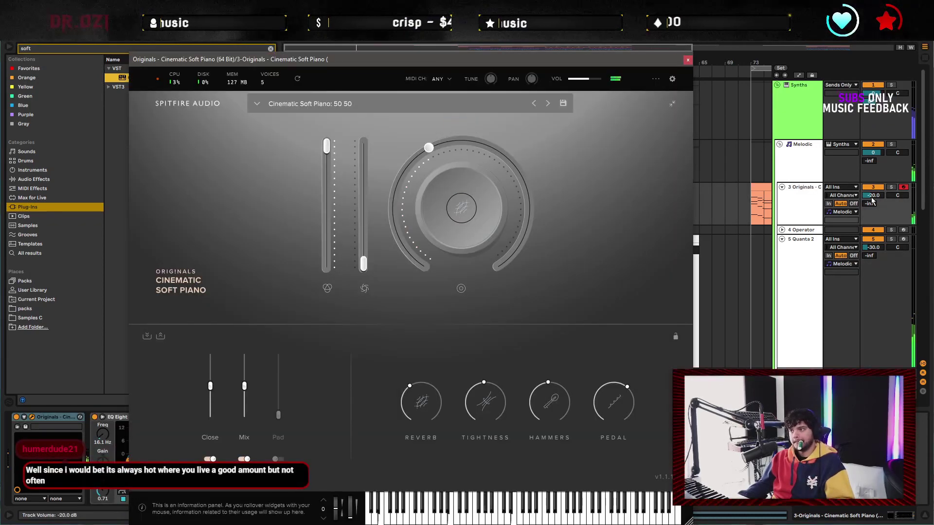
pyautogui.moveTo(873, 202); pyautogui.dragTo(873, 191)
pyautogui.click(688, 60)
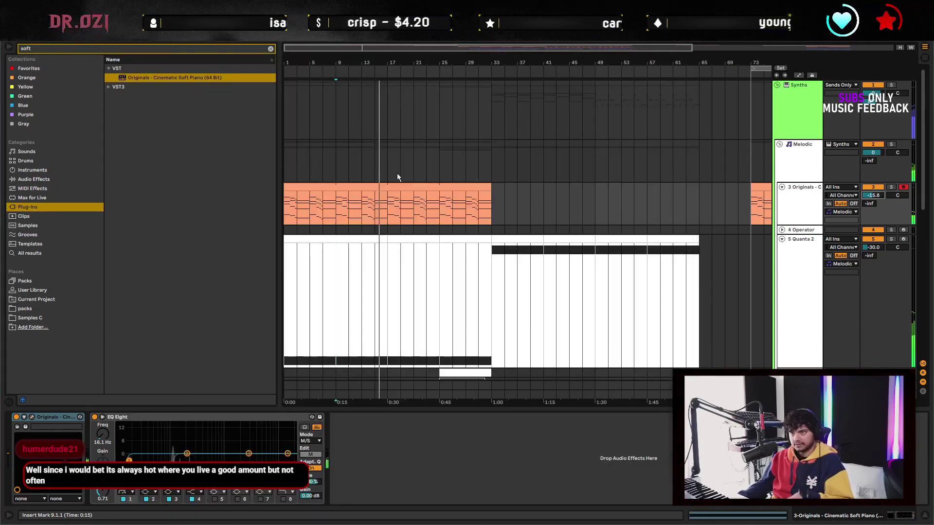
# Inspect all the notes of the intro chord clip on the soft piano track
pyautogui.doubleClick(391, 204)
pyautogui.hotkey('ctrl', 'a')
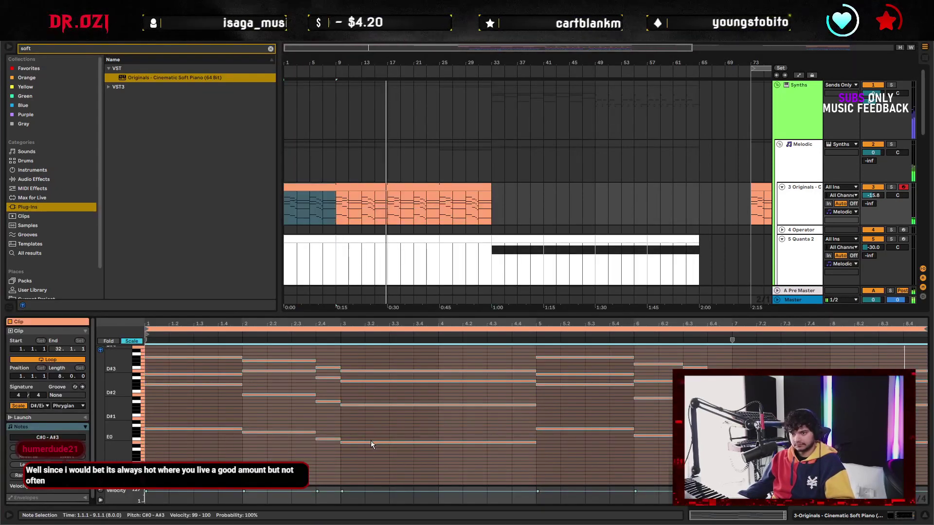
pyautogui.click(555, 454)
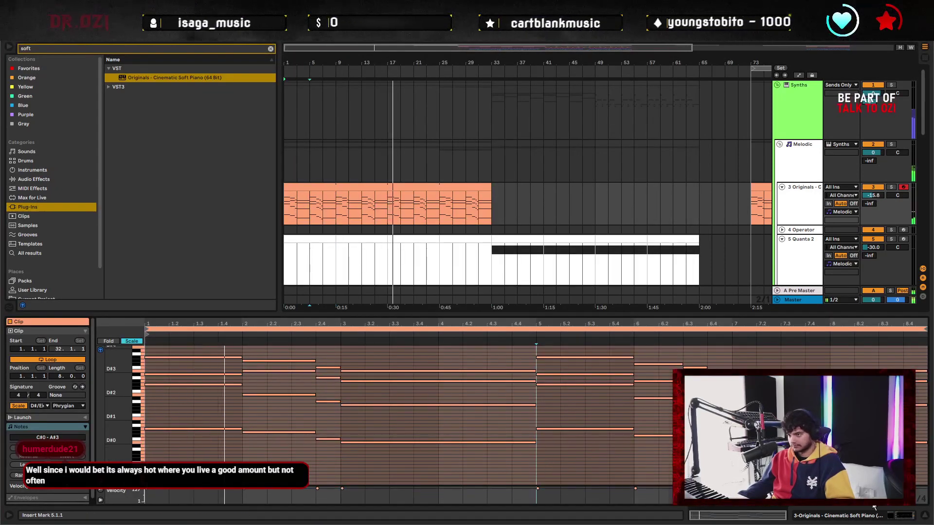
pyautogui.hotkey('ctrl', 'alt', 'l')
# Duplicate the held piano chord from bars 23 to 25 up to bar 33, and clear bar 32 so the part ends at 32.1.1
pyautogui.click(504, 221)
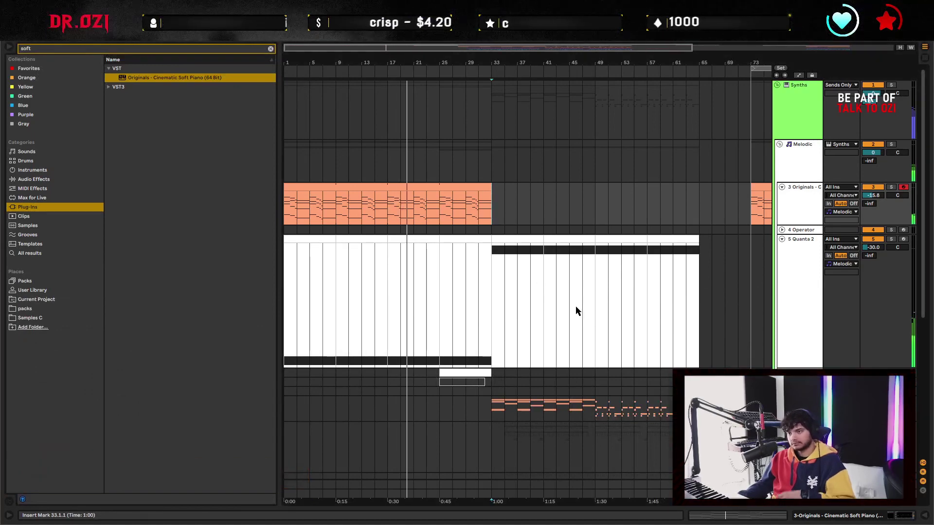
pyautogui.moveTo(476, 63); pyautogui.dragTo(476, 97)
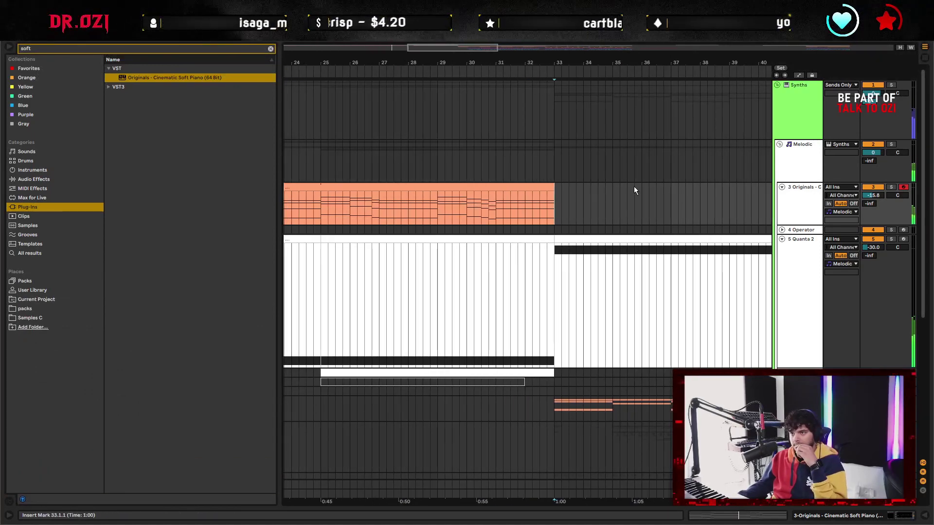
pyautogui.press('+')
pyautogui.moveTo(455, 213); pyautogui.dragTo(509, 214)
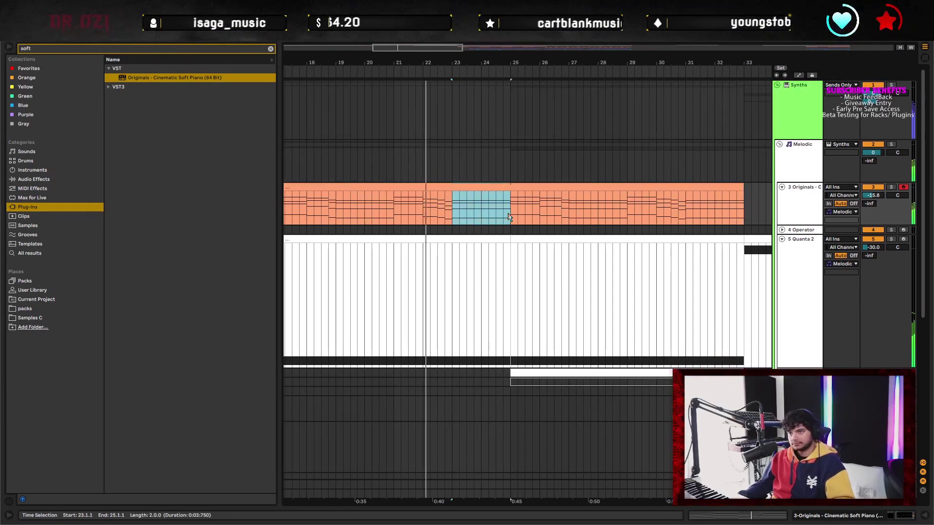
pyautogui.hotkey('ctrl', 'd')
pyautogui.hotkey('ctrl', 'd')
pyautogui.hotkey('ctrl', 'd')
pyautogui.hotkey('ctrl', 'd')
pyautogui.hscroll(3, 685, 236)
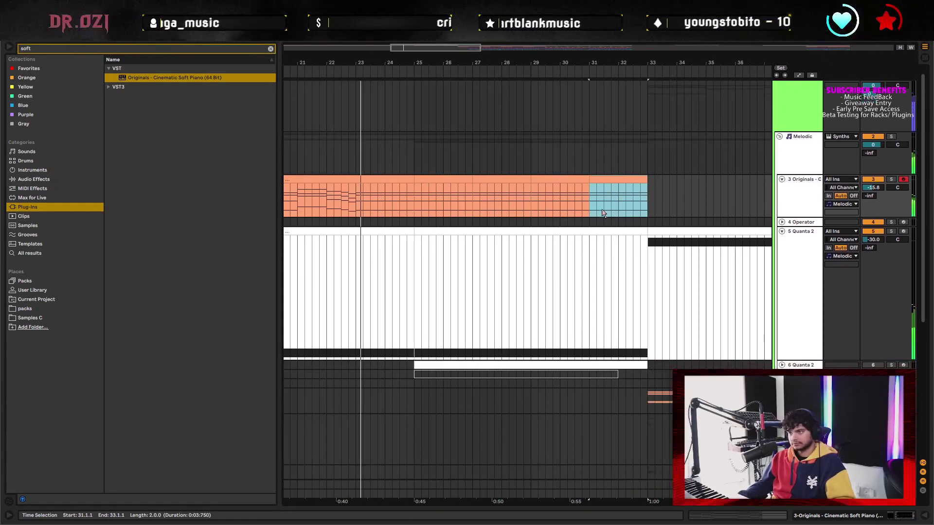
pyautogui.hotkey('ctrl', 'z')
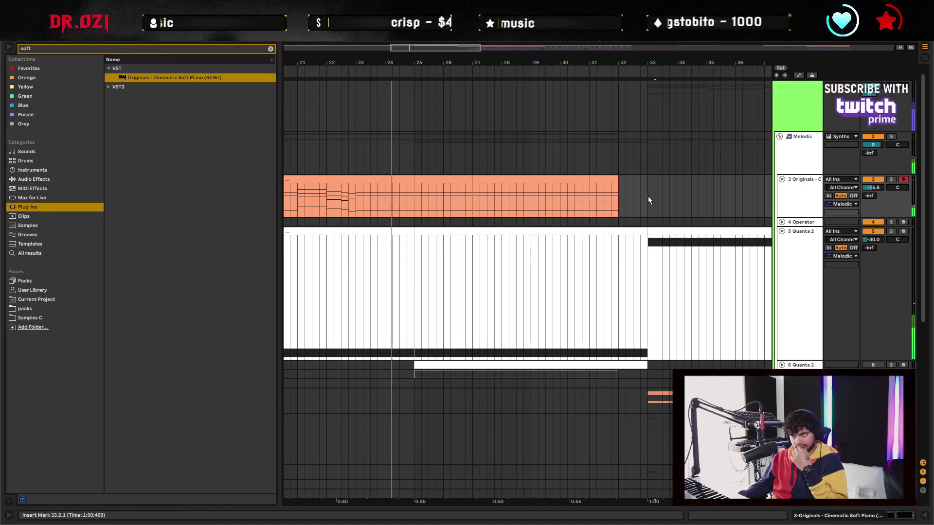
pyautogui.click(648, 199)
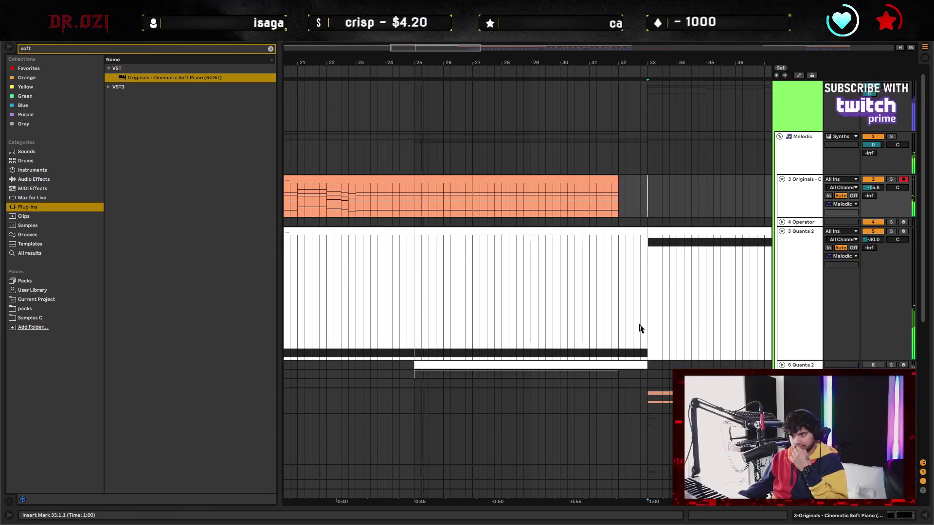
# Lower the first Quanta 2 track to -31.3 dB and repeat its bar 25 to 27 section with Source Position automation up to bar 33
pyautogui.click(650, 316)
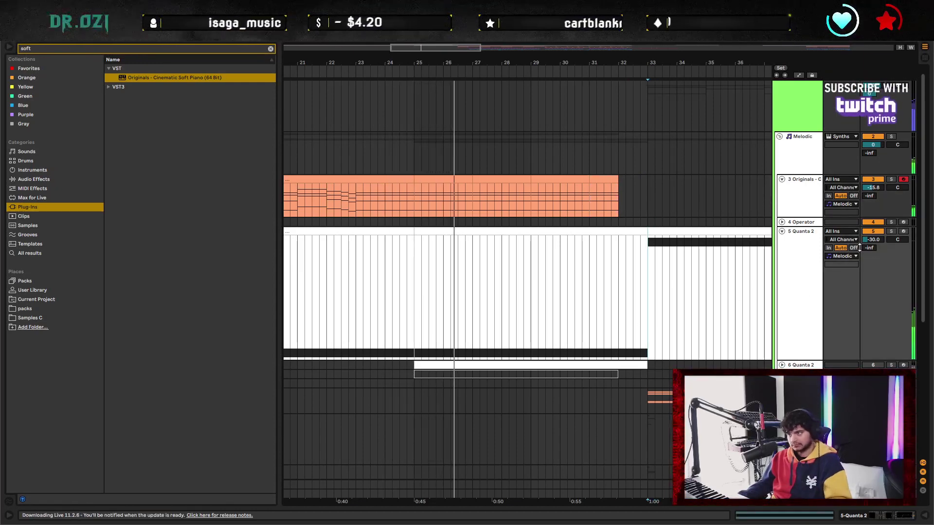
pyautogui.moveTo(874, 239); pyautogui.dragTo(874, 246)
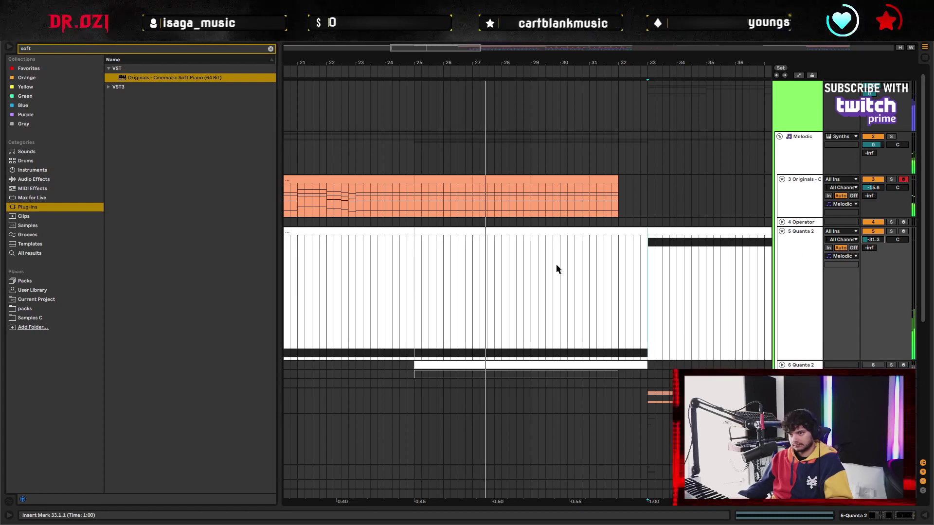
pyautogui.doubleClick(801, 261)
pyautogui.press('a')
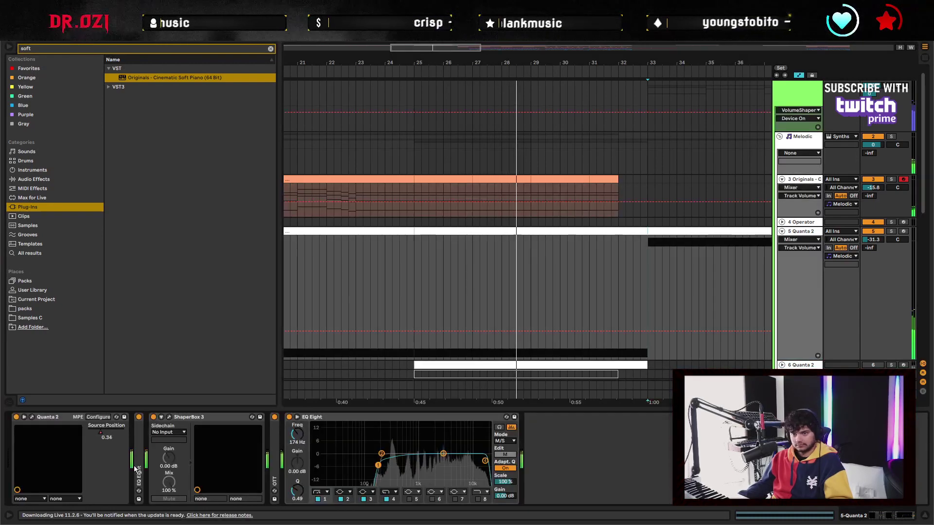
pyautogui.click(107, 431)
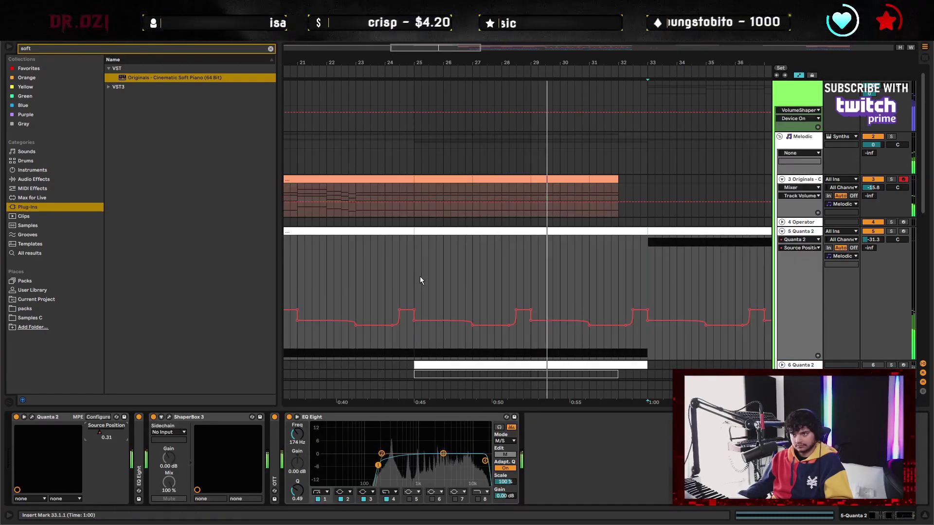
pyautogui.moveTo(422, 281); pyautogui.dragTo(471, 280)
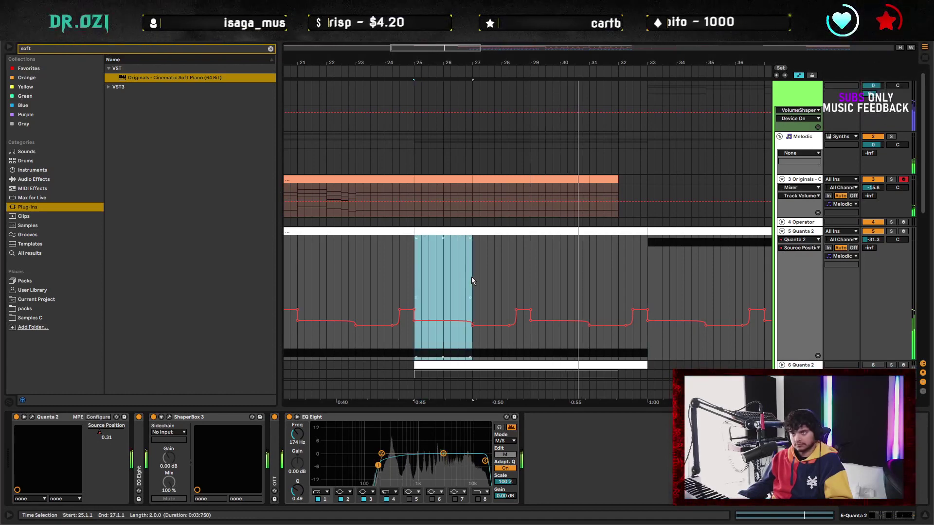
pyautogui.hotkey('ctrl', 'd')
pyautogui.hotkey('ctrl', 'd')
pyautogui.hotkey('ctrl', 'd')
# Shorten the Quanta 2 clip before the drop to end at bar 32, and hide the automation lanes
pyautogui.click(648, 282)
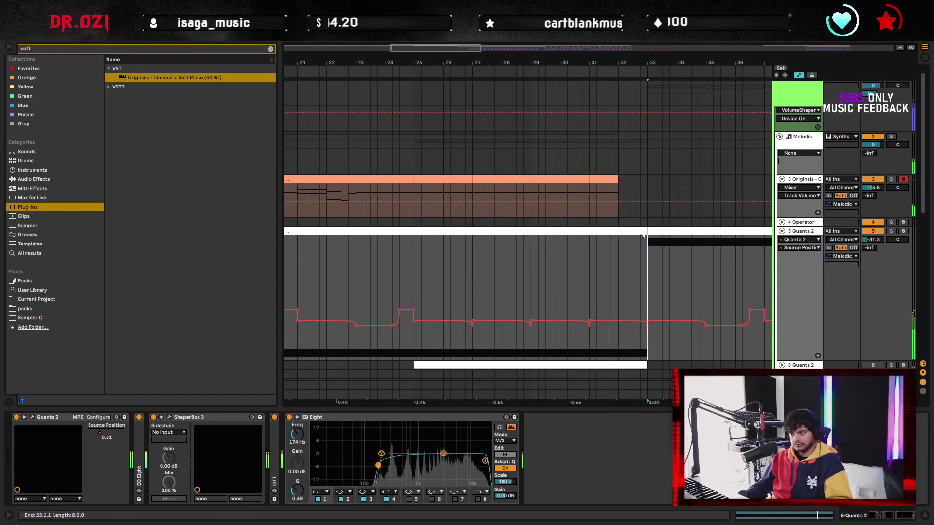
pyautogui.moveTo(644, 234); pyautogui.dragTo(619, 237)
pyautogui.press('a')
# Play from 32.4.1 into the drop with the Quanta 2 track collapsed, and review the bass and drum arrangement
pyautogui.click(639, 283)
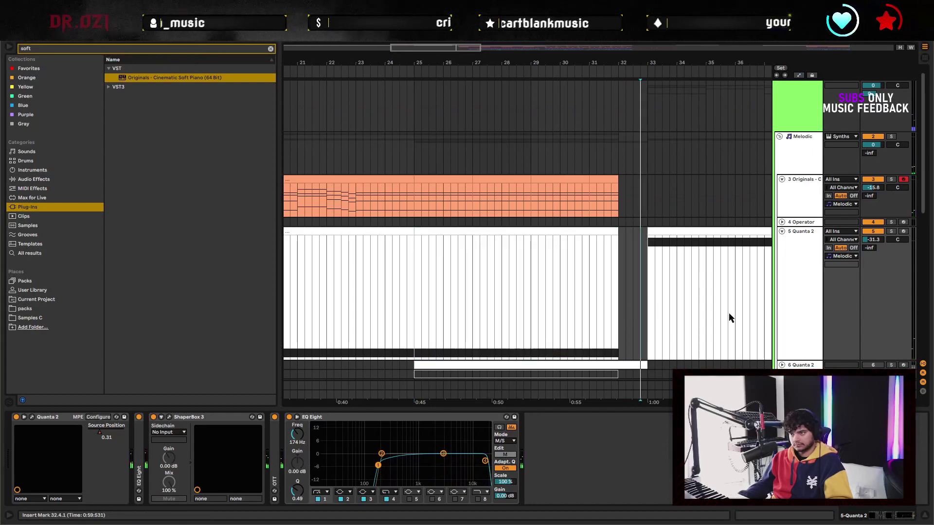
pyautogui.hscroll(5, 696, 321)
pyautogui.scroll(-1, 696, 321)
pyautogui.press('Left')
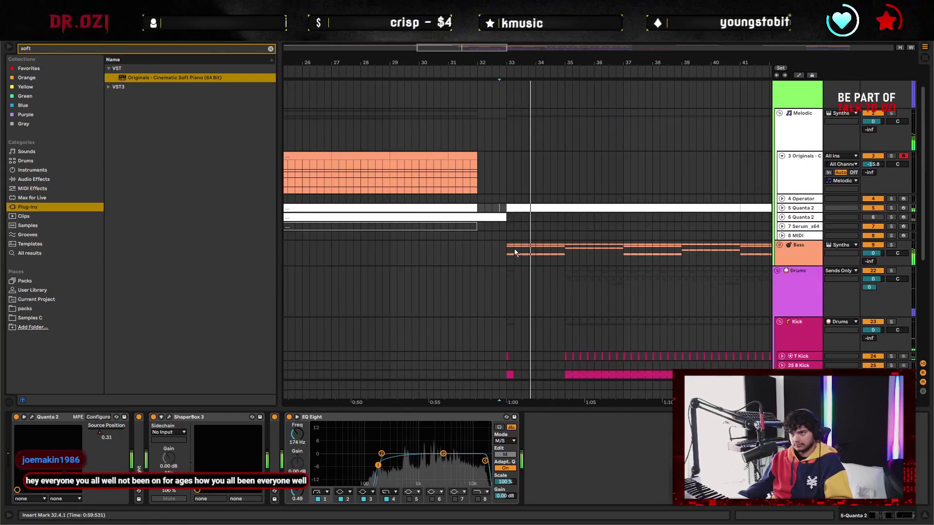
pyautogui.hscroll(-5, 667, 255)
pyautogui.hscroll(10, 452, 271)
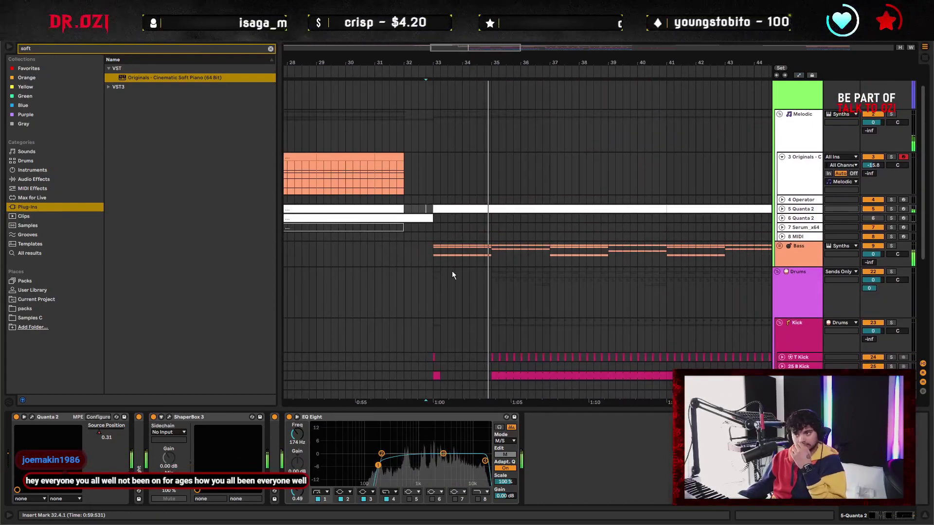
pyautogui.scroll(-5, 492, 198)
pyautogui.hscroll(-3, 429, 196)
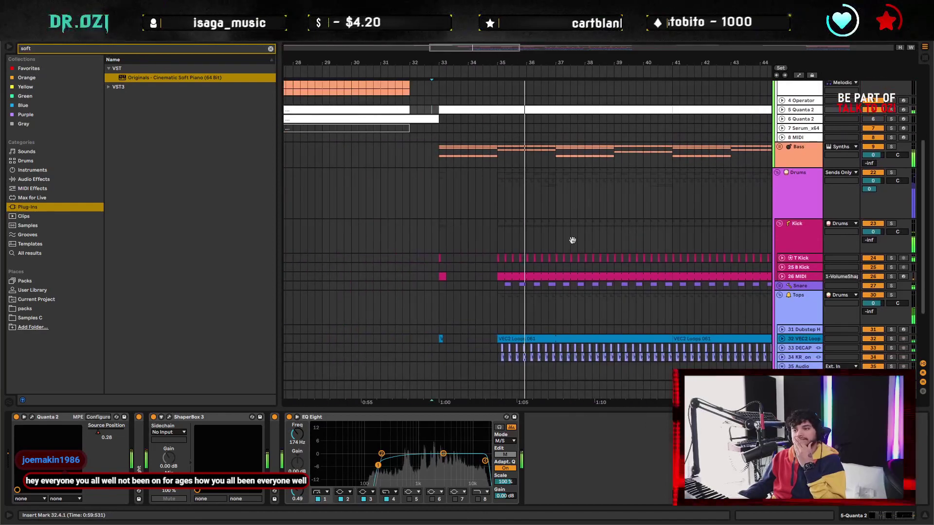
pyautogui.scroll(2, 614, 276)
pyautogui.hscroll(4, 614, 276)
pyautogui.scroll(-3, 569, 184)
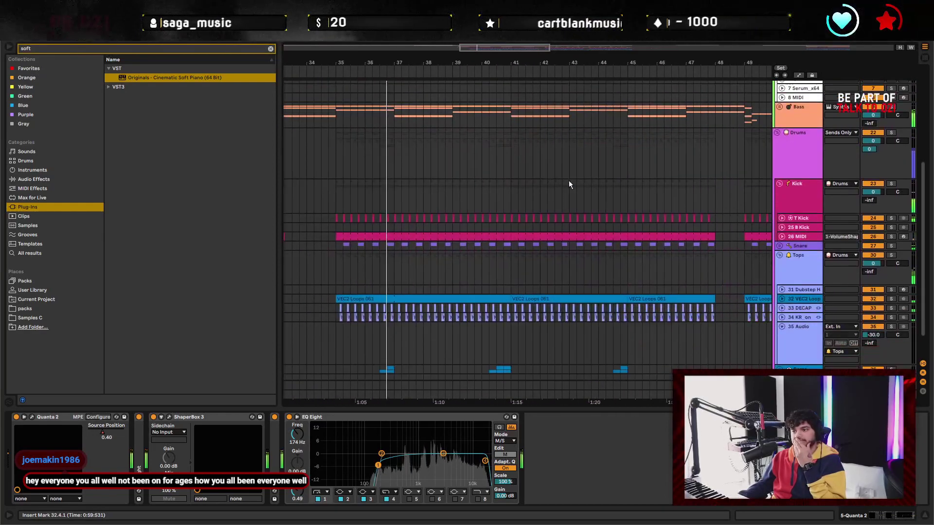
# Collapse the Tops group, and play the drop from 41.1.1 and on past bar 49 to review the arrangement
pyautogui.click(780, 257)
pyautogui.hscroll(-3, 500, 250)
pyautogui.scroll(4, 500, 250)
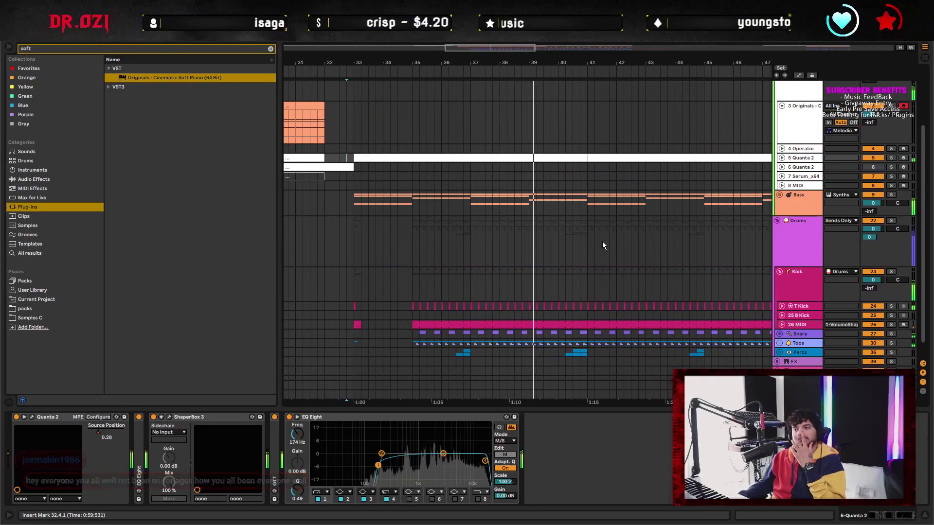
pyautogui.click(558, 242)
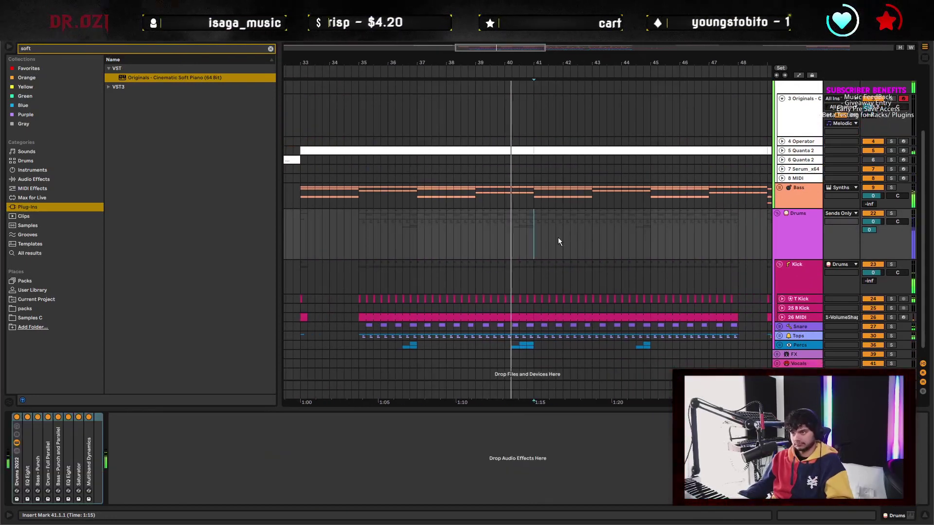
pyautogui.scroll(-2, 513, 83)
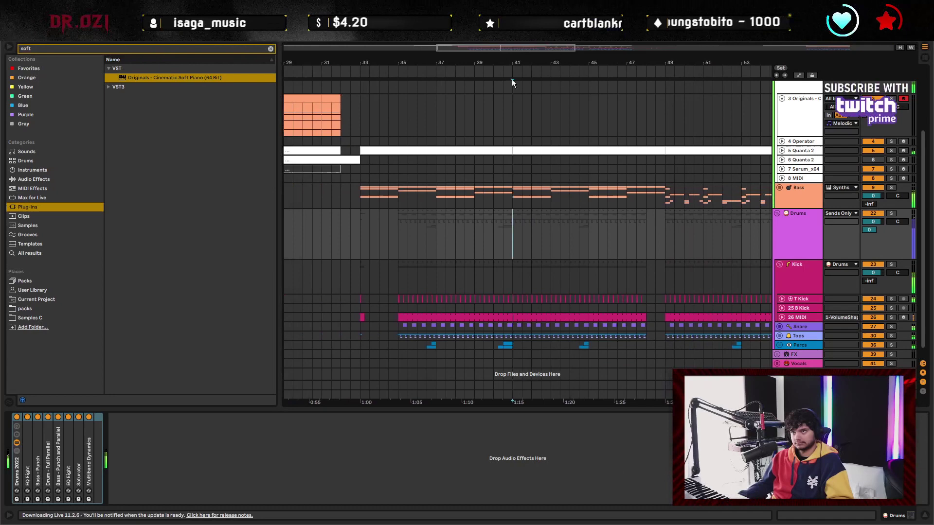
pyautogui.click(669, 250)
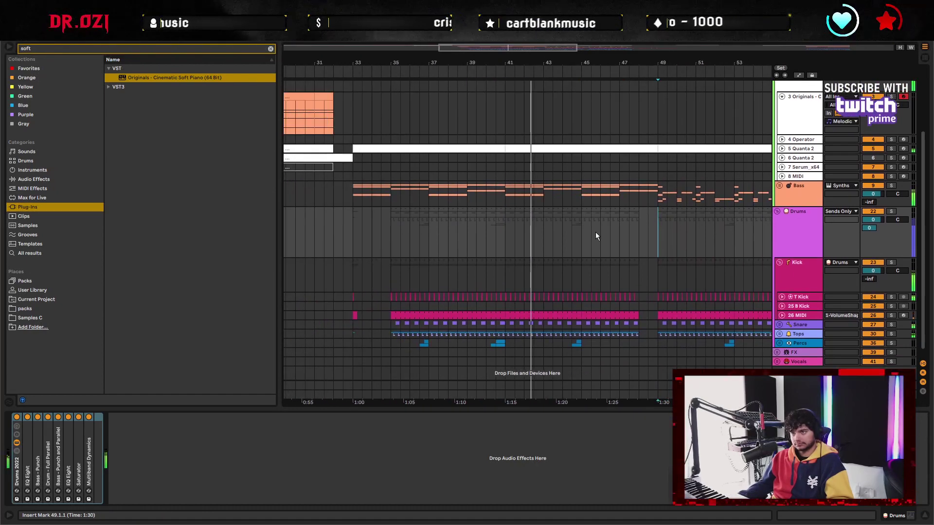
pyautogui.hscroll(2, 599, 220)
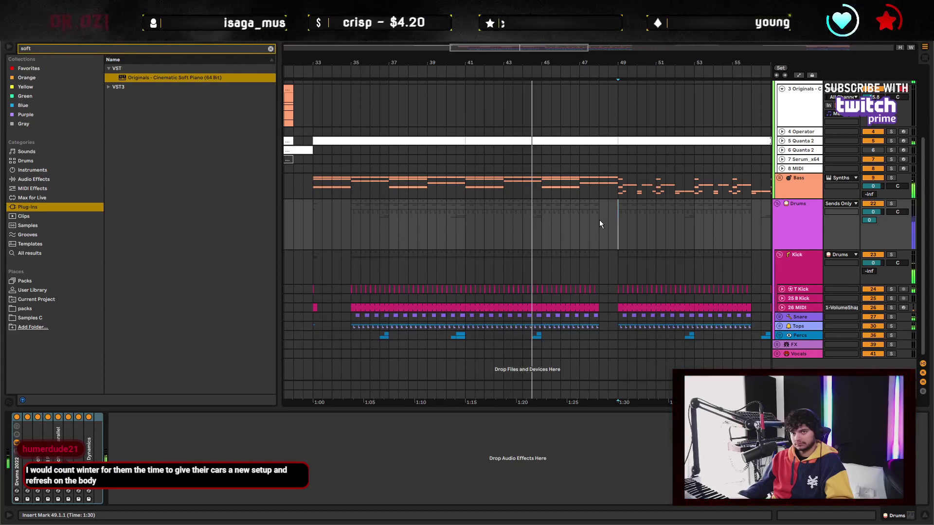
pyautogui.hscroll(4, 518, 212)
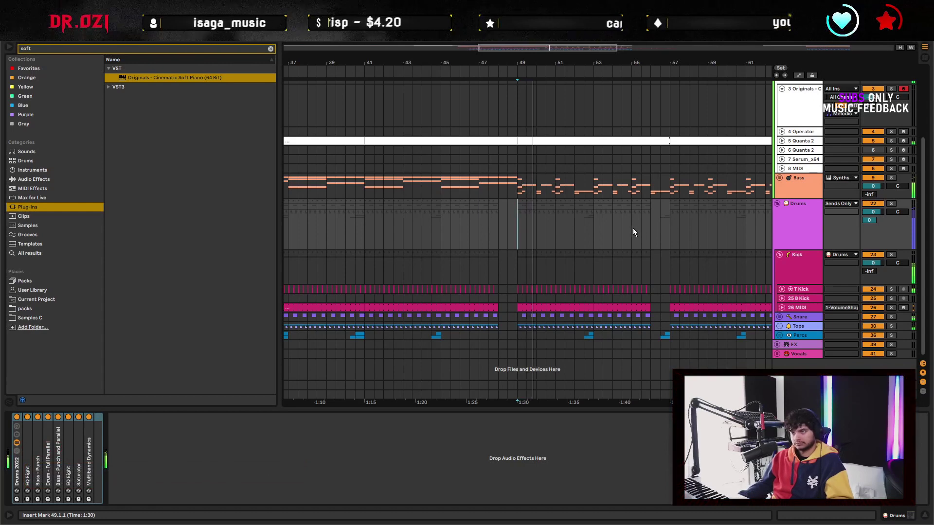
pyautogui.hscroll(3, 533, 220)
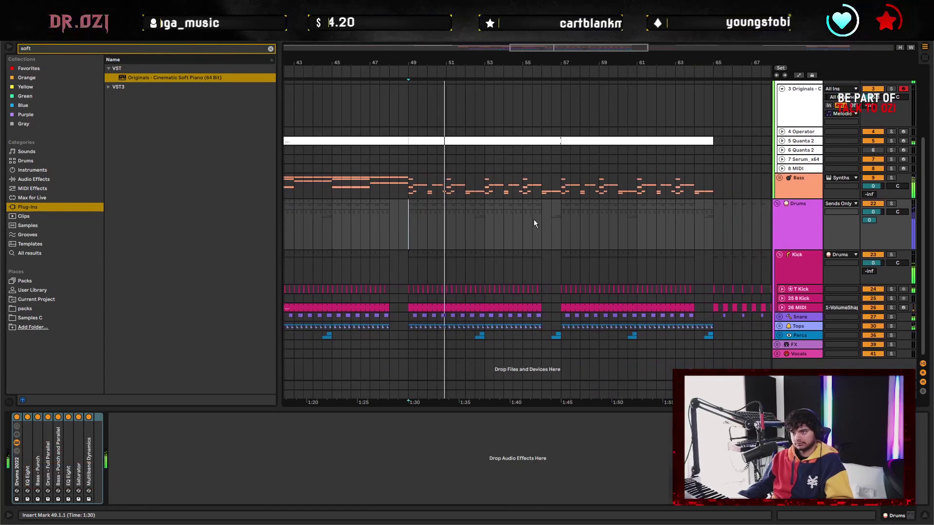
# Expand the Bass group, and inspect the fourth envelope in Massive on track 15 wapwap 2 during playback
pyautogui.click(780, 178)
pyautogui.scroll(-2, 665, 240)
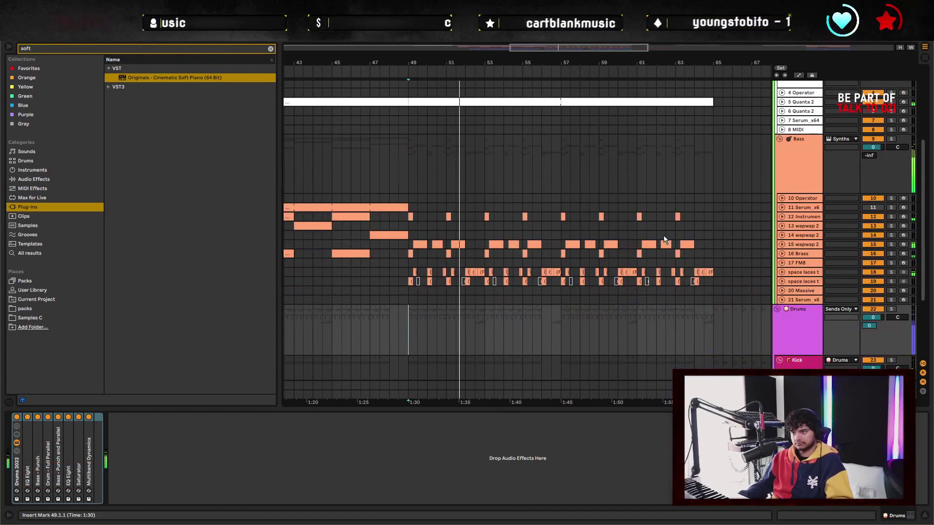
pyautogui.click(811, 244)
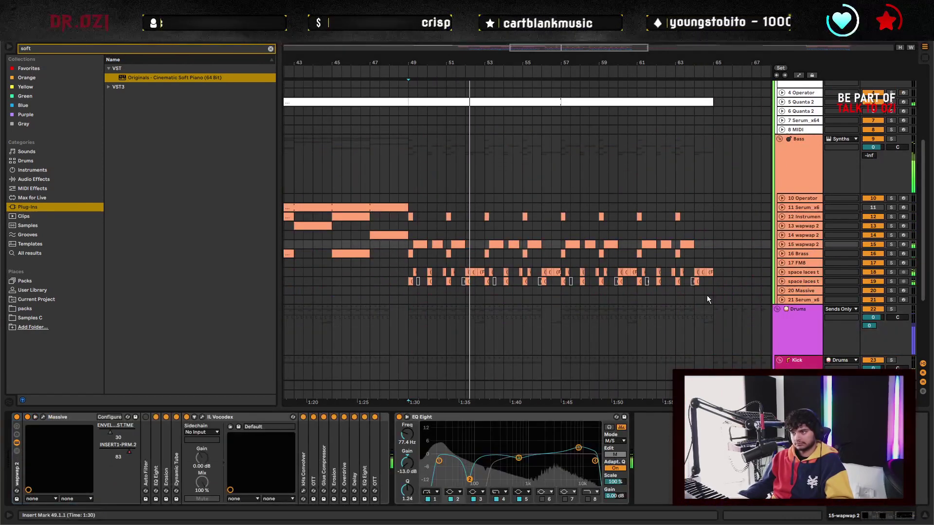
pyautogui.click(45, 418)
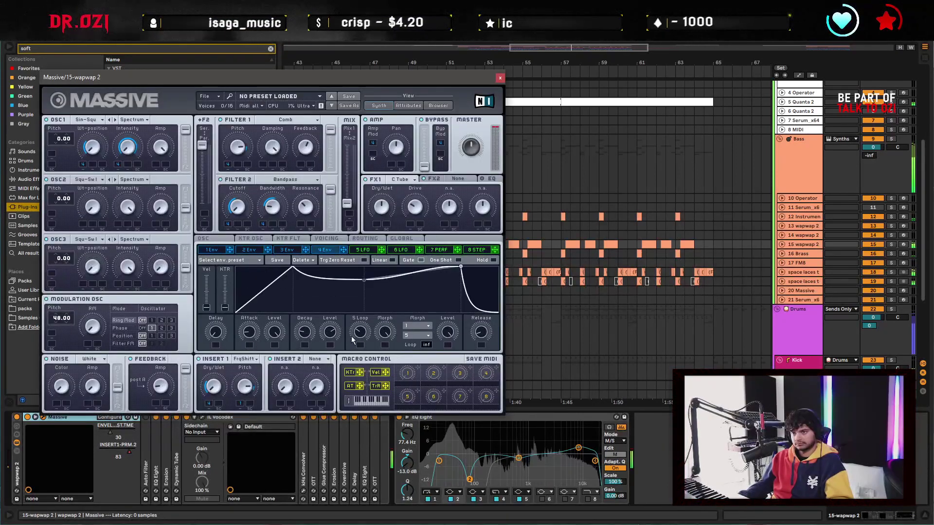
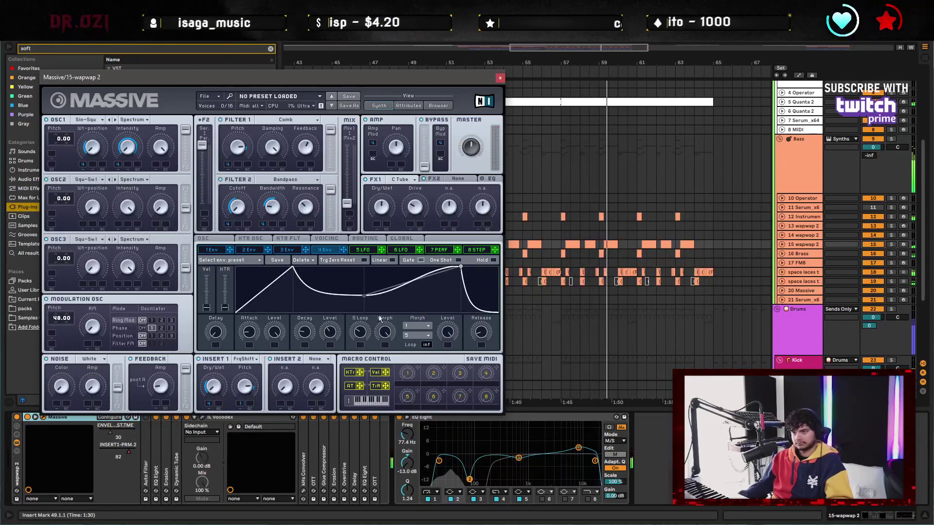
pyautogui.click(499, 78)
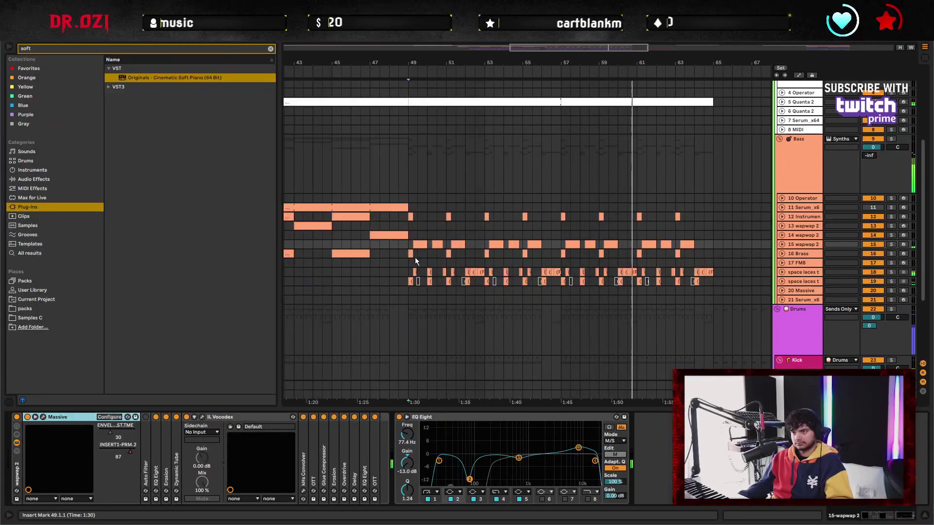
# Loop bars 49 to 57 using a selection on the wapwap 2 track, and unfold that track
pyautogui.click(563, 243)
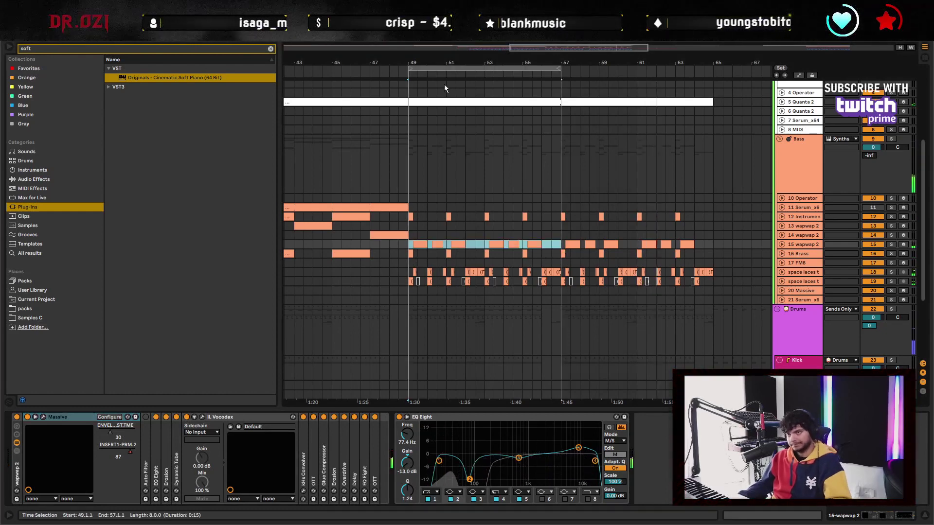
pyautogui.scroll(5, 445, 84)
pyautogui.click(783, 244)
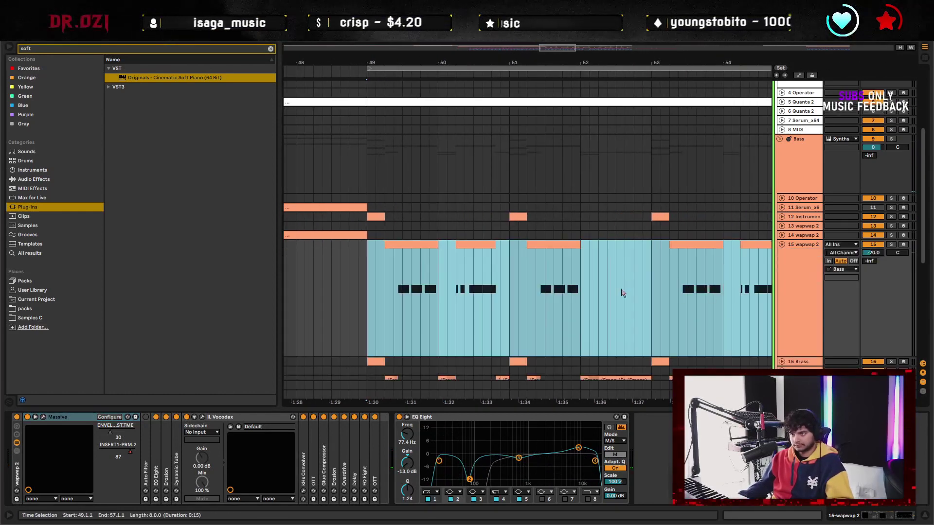
# Try deactivating both space laces clips at 50.1.1 and extending the first wapwap 2 clip to 50.2.1, with playback from 49.1.1
pyautogui.scroll(-2, 417, 282)
pyautogui.click(447, 282)
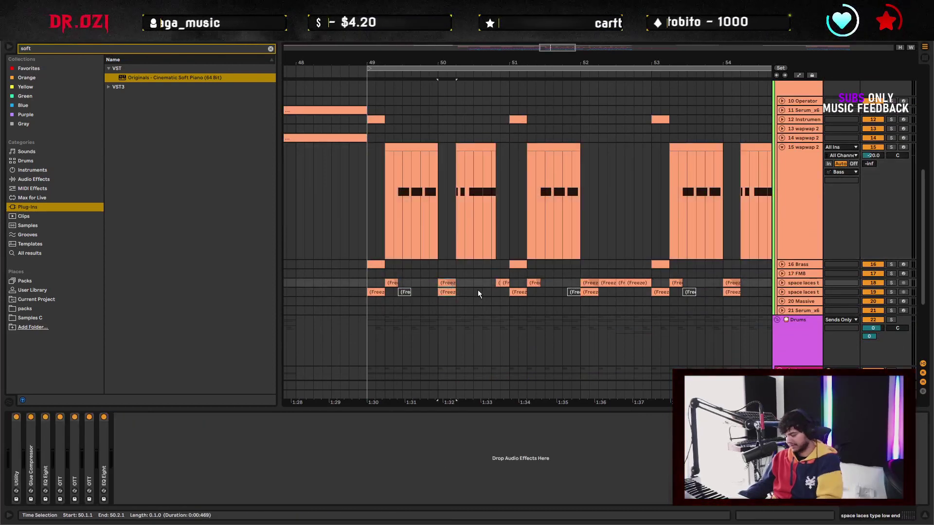
pyautogui.scroll(2, 478, 292)
pyautogui.moveTo(437, 190); pyautogui.dragTo(451, 191)
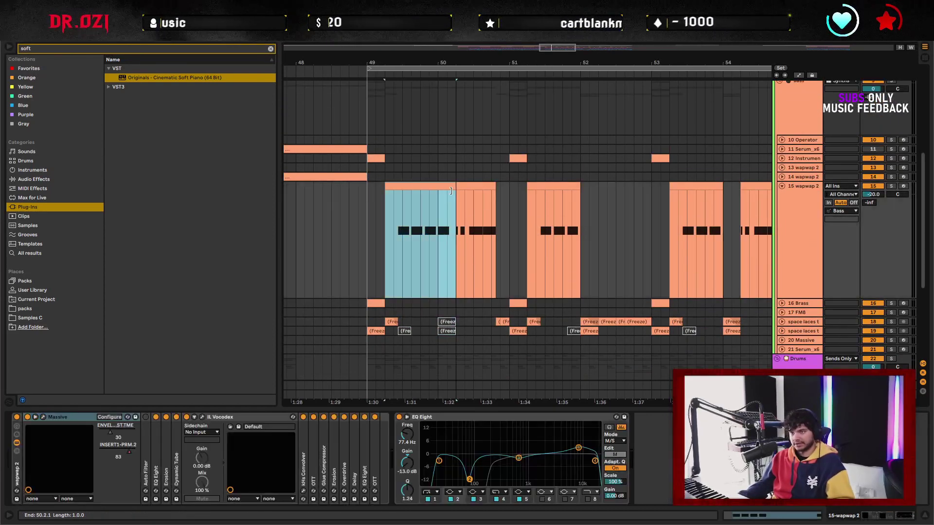
pyautogui.click(362, 244)
pyautogui.scroll(2, 438, 258)
pyautogui.press('space')
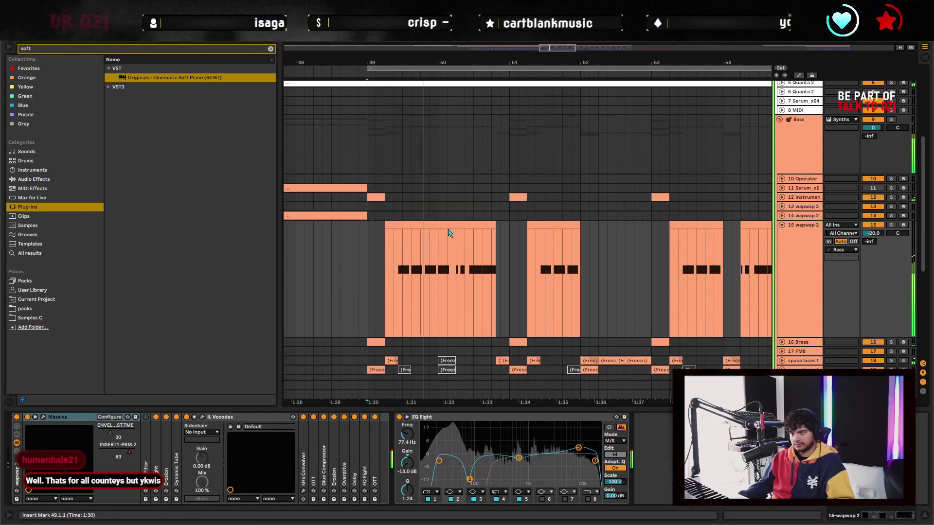
# Try consolidating the first two wapwap 2 clips from 49.2.1 into one clip, and play from bar 49
pyautogui.click(450, 236)
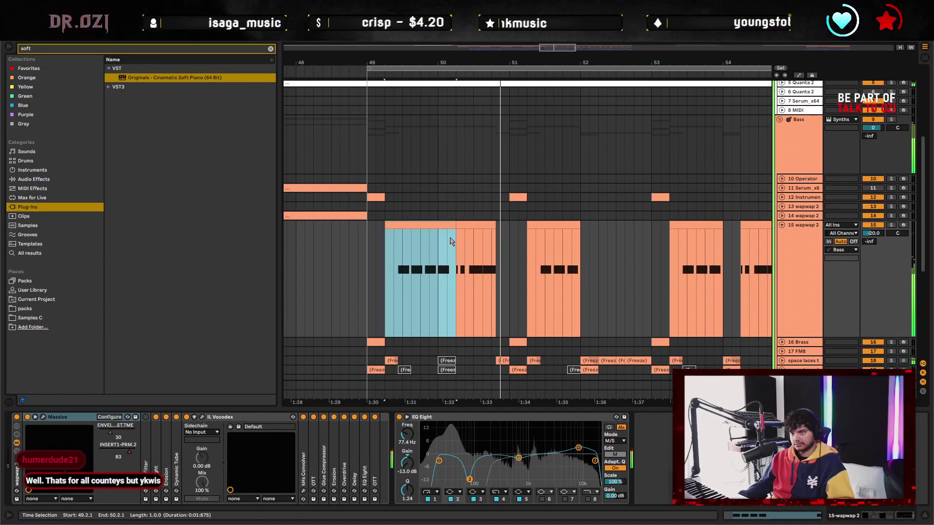
pyautogui.scroll(-2, 477, 244)
pyautogui.hscroll(2, 499, 246)
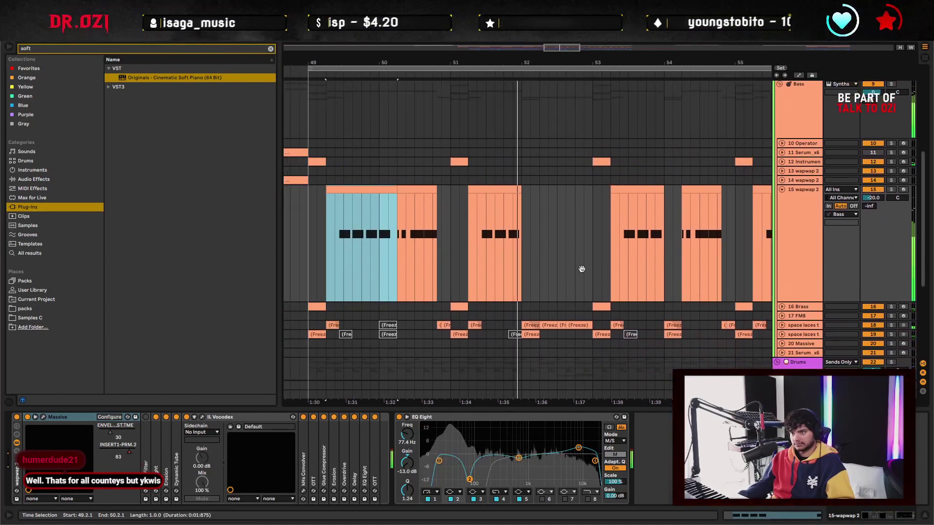
pyautogui.moveTo(582, 270); pyautogui.dragTo(611, 263)
pyautogui.click(435, 191)
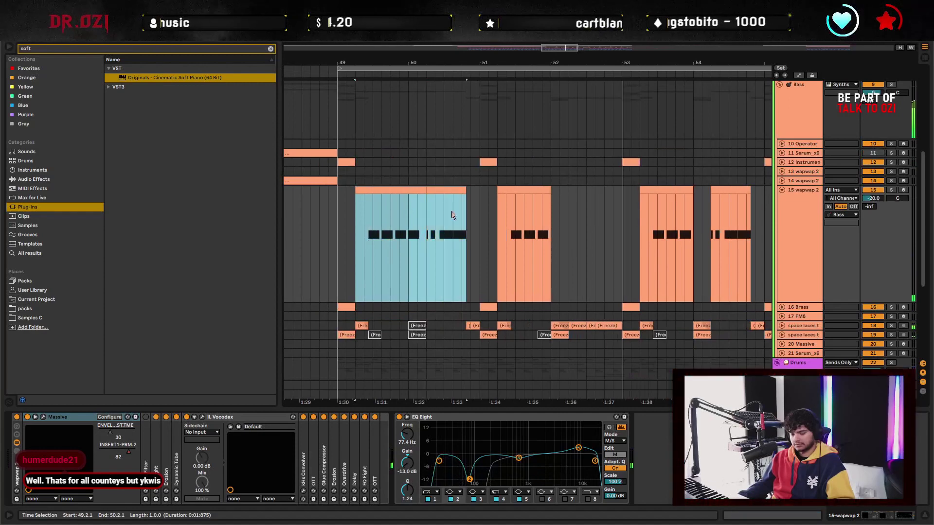
pyautogui.click(337, 214)
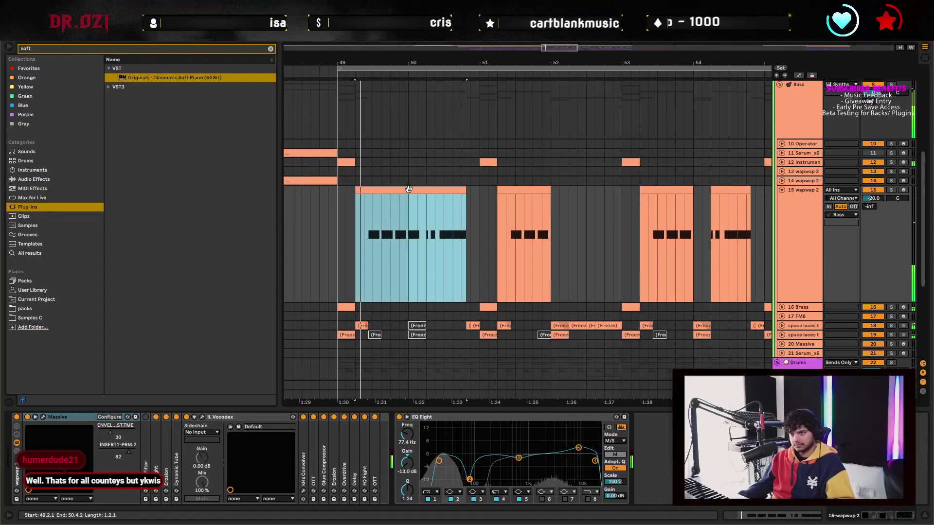
# In the consolidated clip, try replacing the D#0 note at 2.1.1 with a short note and a longer one from 2.1.2 to 2.2.1
pyautogui.doubleClick(379, 233)
pyautogui.click(489, 407)
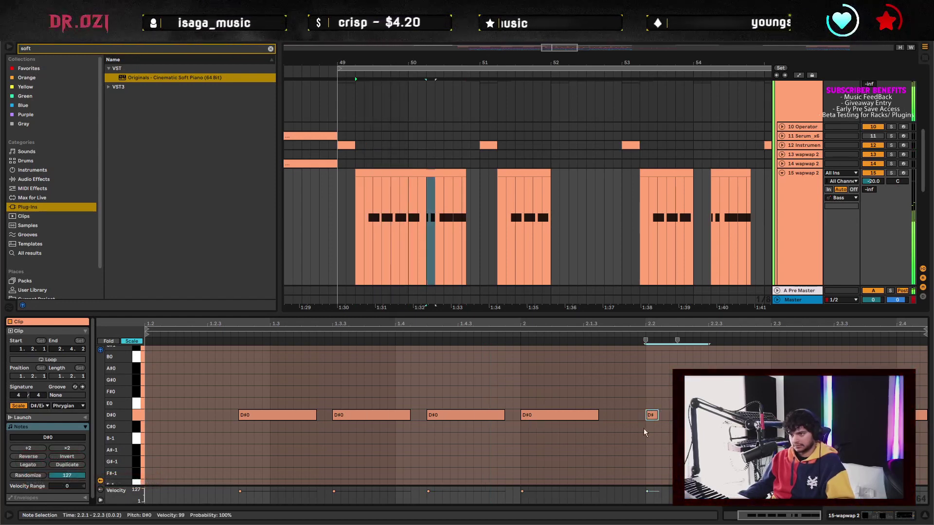
pyautogui.moveTo(524, 384); pyautogui.dragTo(555, 404)
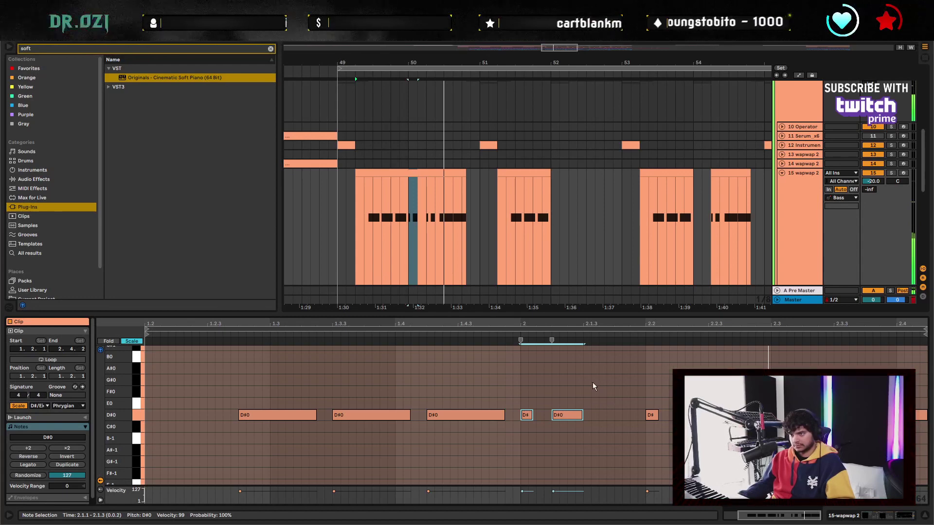
pyautogui.hotkey('ctrl', 'd')
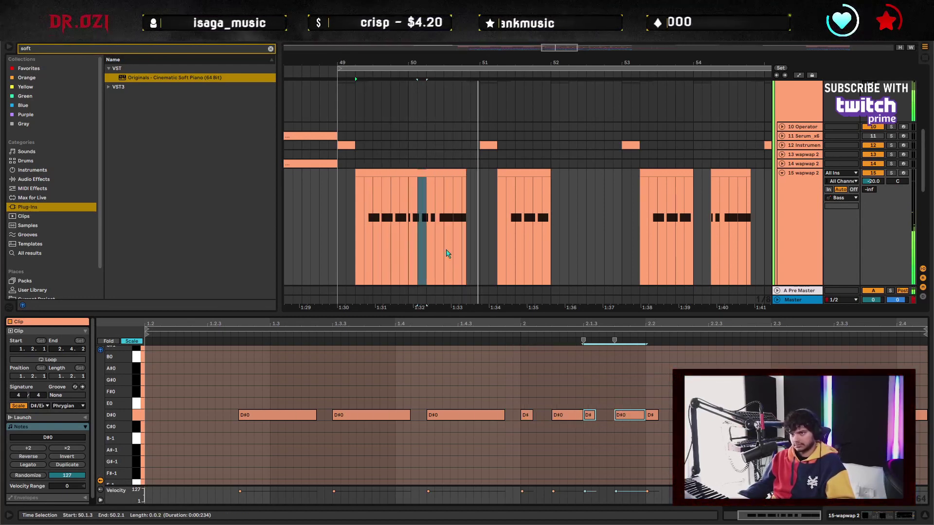
pyautogui.click(629, 370)
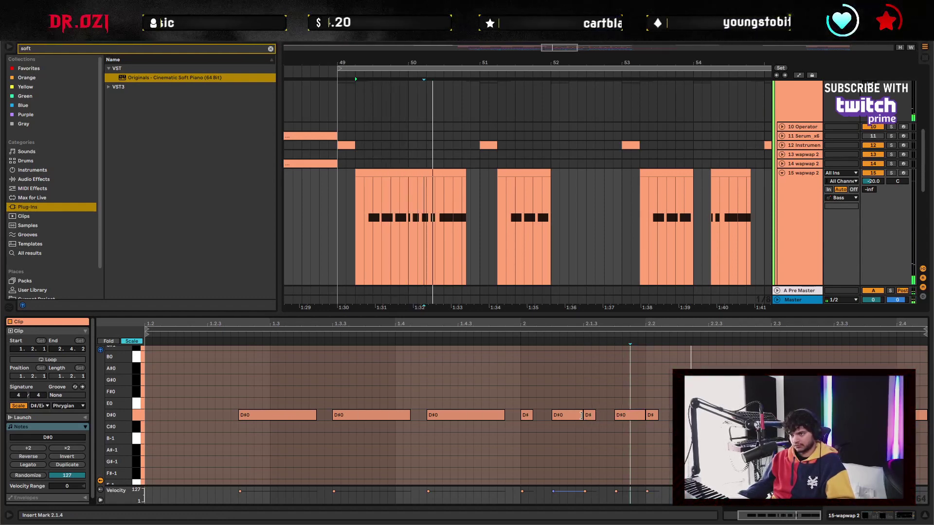
pyautogui.moveTo(582, 416); pyautogui.dragTo(649, 428)
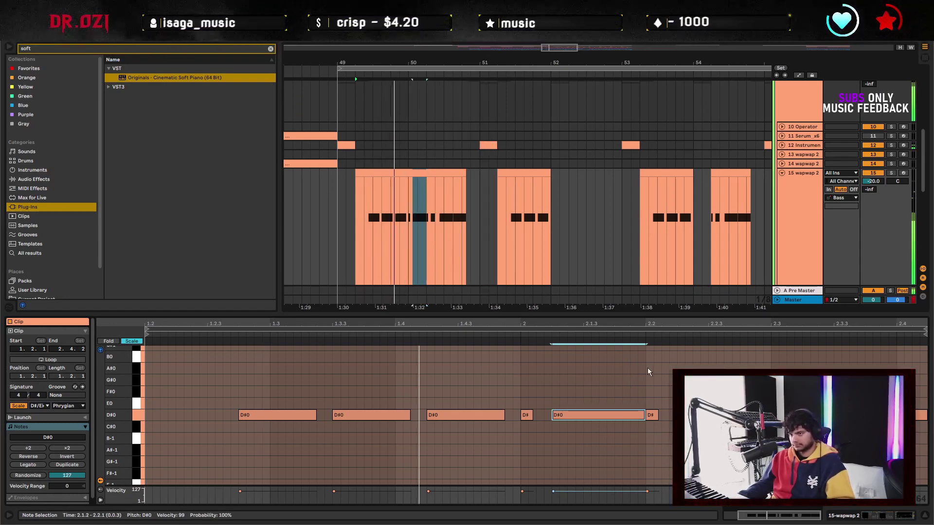
# Hide the note editor, undo the wapwap 2 and space laces clip edits, and play again from 49.1.1
pyautogui.hotkey('ctrl', 'alt', 'l')
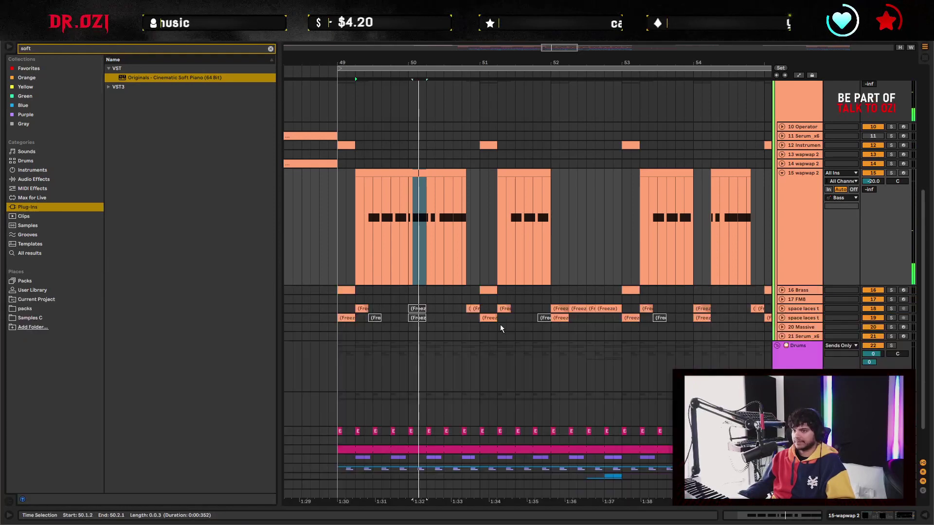
pyautogui.hotkey('ctrl', 'z')
pyautogui.hotkey('ctrl', 'z')
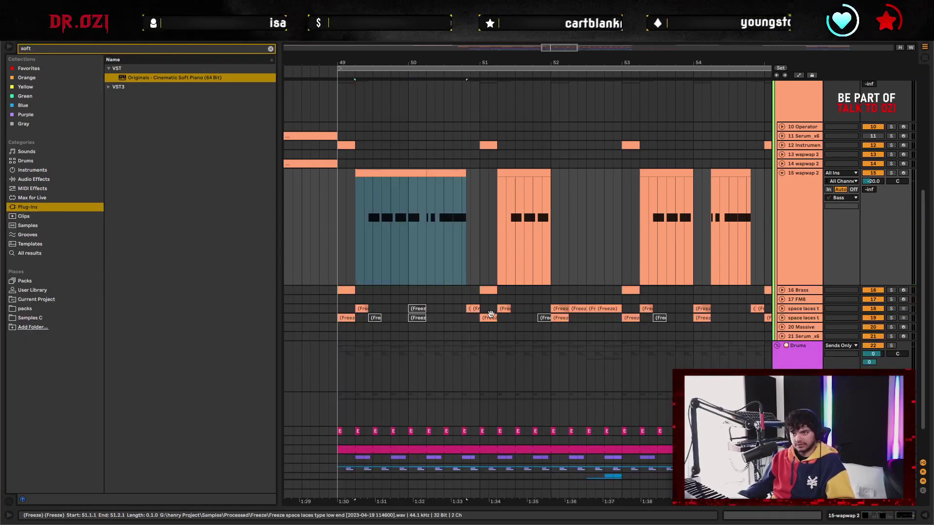
pyautogui.click(329, 244)
pyautogui.scroll(3, 489, 346)
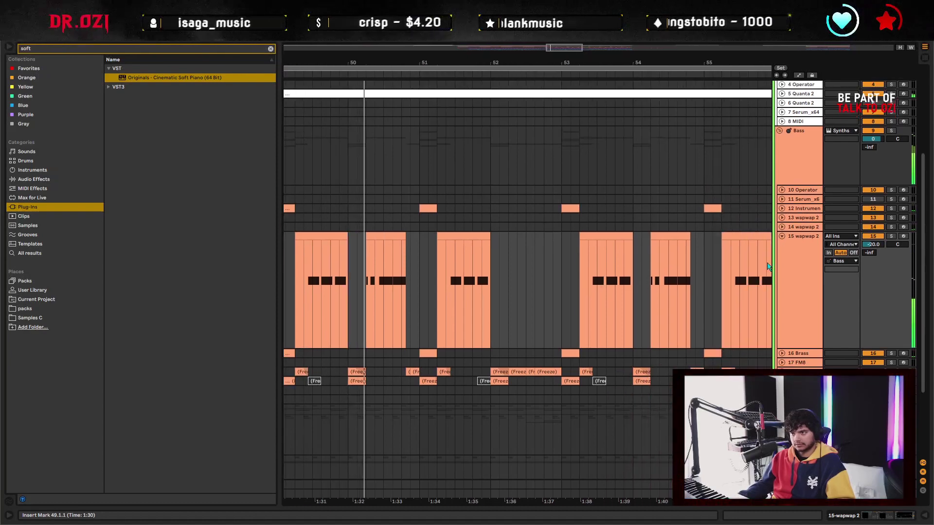
# Reopen Massive on the wapwap 2 track, and examine its fourth envelope while the drop plays
pyautogui.click(801, 270)
pyautogui.doubleClick(801, 270)
pyautogui.click(35, 417)
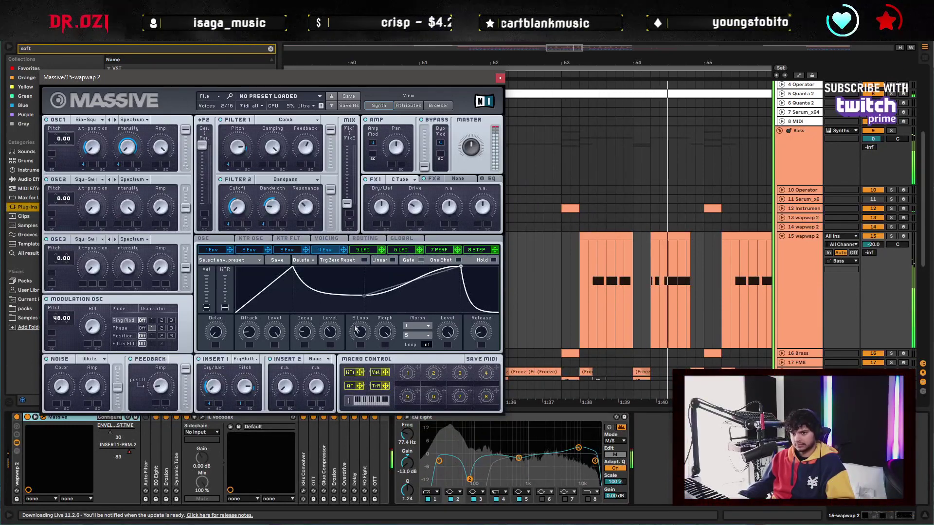
pyautogui.hscroll(2, 533, 200)
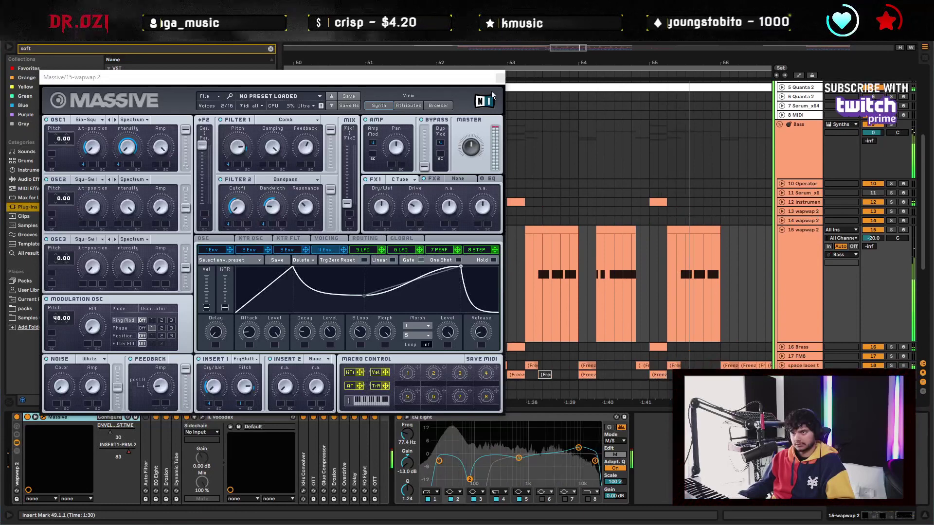
pyautogui.click(500, 78)
# Review the bass pattern through bar 65 during playback, and place the insert marker back at 49.1.1
pyautogui.hscroll(3, 339, 282)
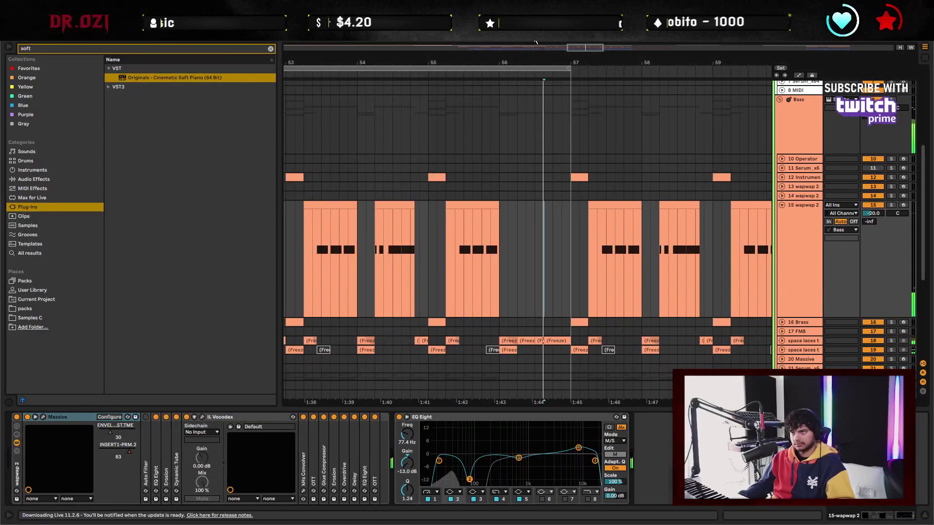
pyautogui.hscroll(3, 593, 272)
pyautogui.scroll(-5, 592, 264)
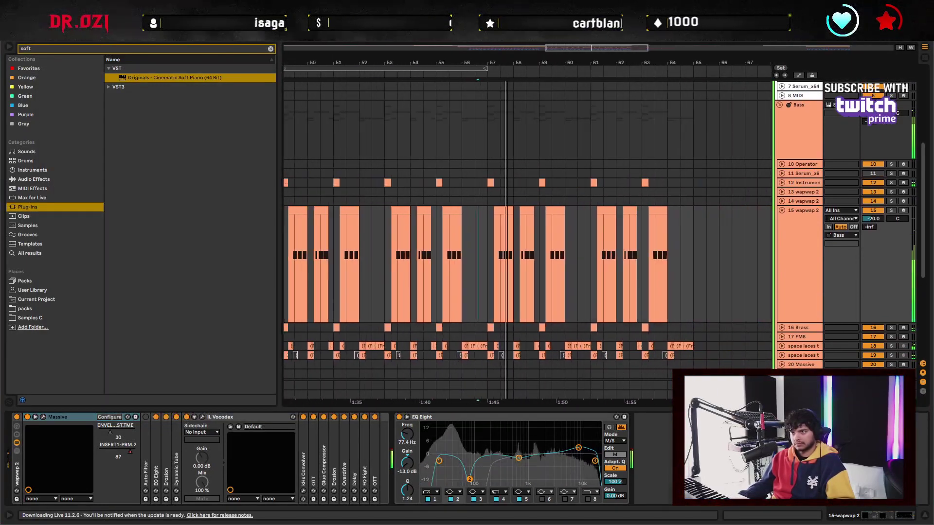
pyautogui.hscroll(2, 509, 266)
pyautogui.scroll(-2, 513, 253)
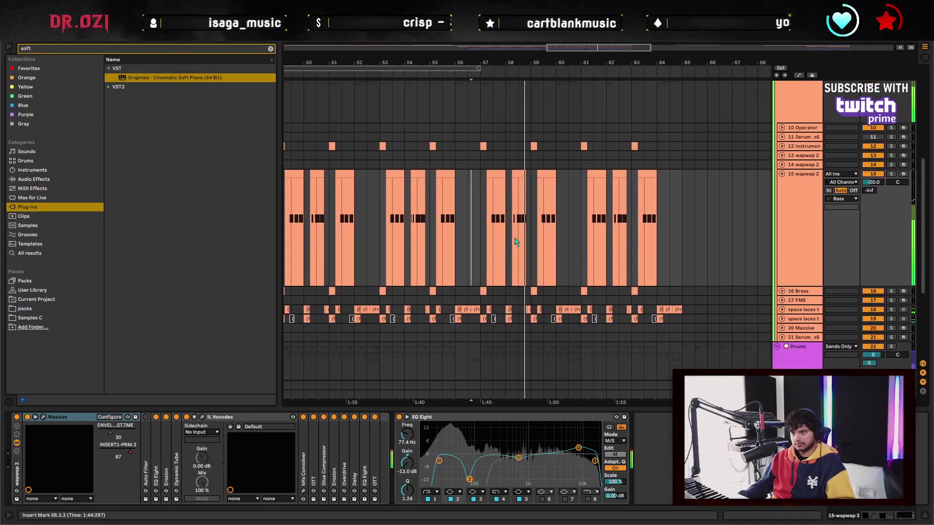
pyautogui.hscroll(-1, 399, 247)
pyautogui.click(306, 215)
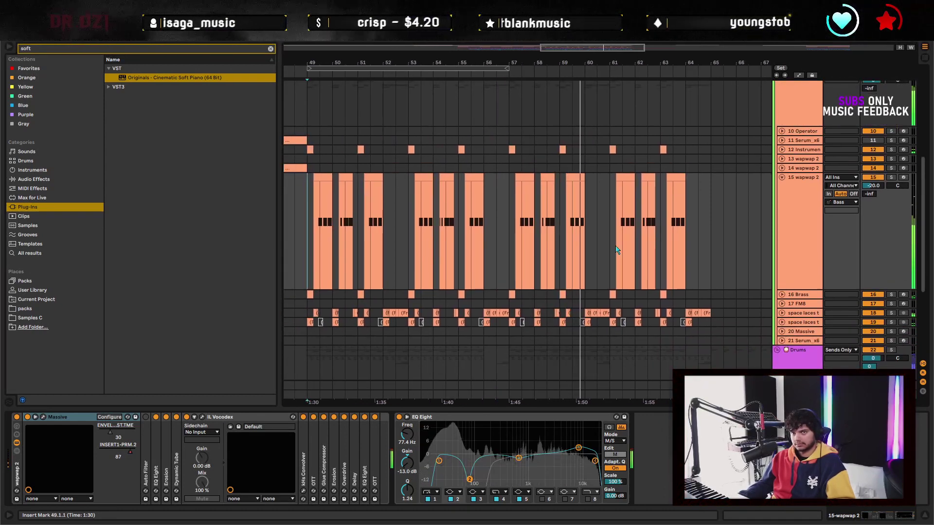
# Collapse the wapwap 2 track, clear the Tops clips from 64.1.1 to 65.1.1, and place the insert marker at 65.1.1
pyautogui.click(782, 177)
pyautogui.scroll(3, 676, 287)
pyautogui.hscroll(4, 717, 202)
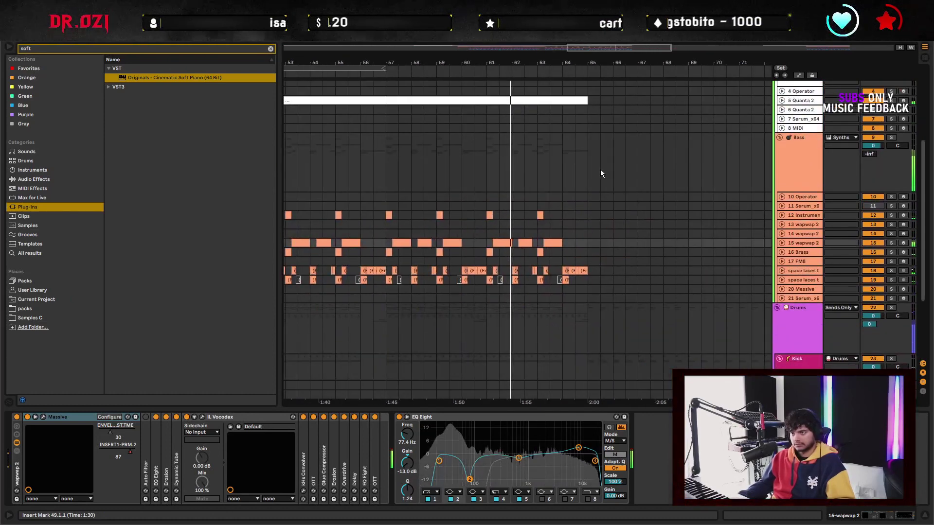
pyautogui.hscroll(-2, 608, 192)
pyautogui.scroll(-1, 608, 192)
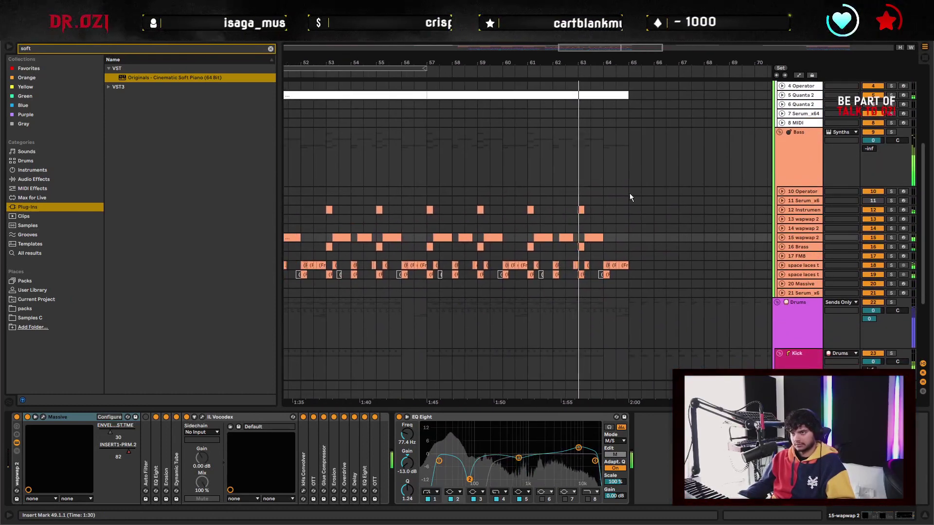
pyautogui.hscroll(3, 646, 195)
pyautogui.hscroll(-3, 559, 205)
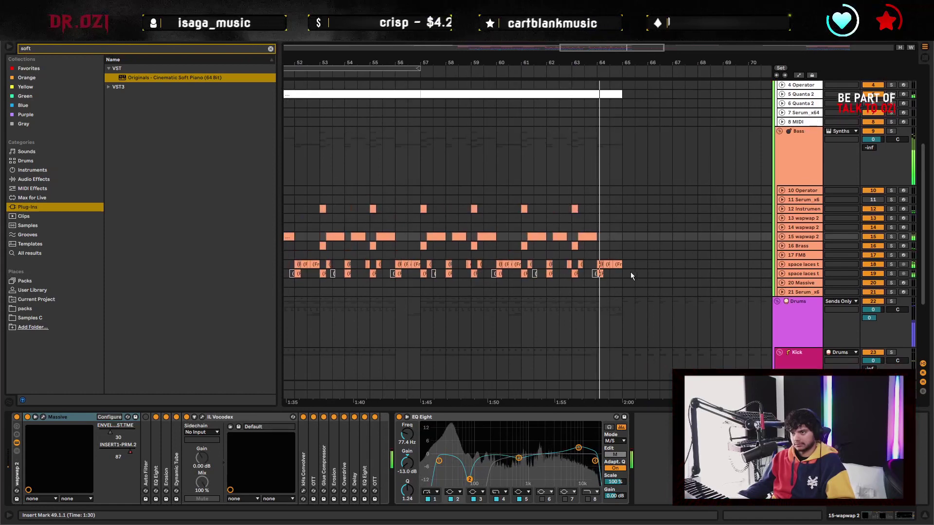
pyautogui.scroll(-5, 638, 287)
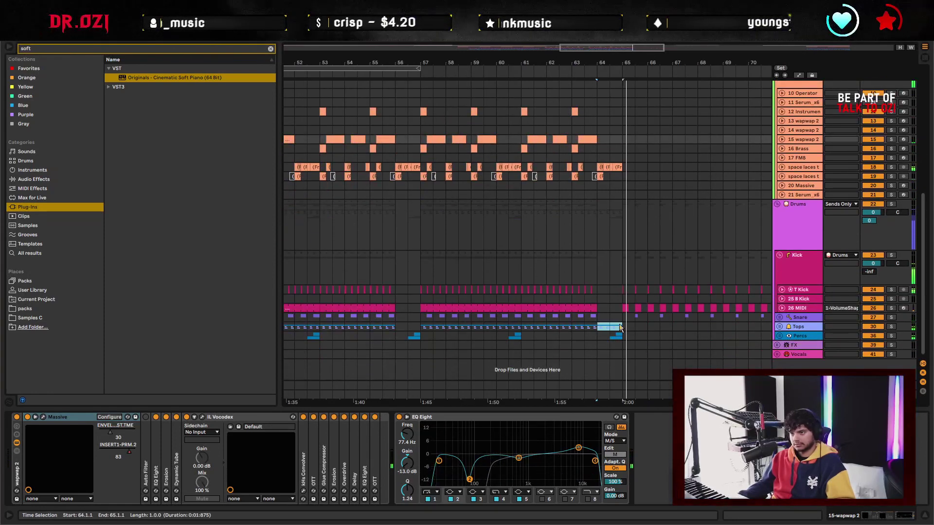
pyautogui.hscroll(5, 688, 321)
pyautogui.scroll(1, 688, 321)
pyautogui.click(498, 236)
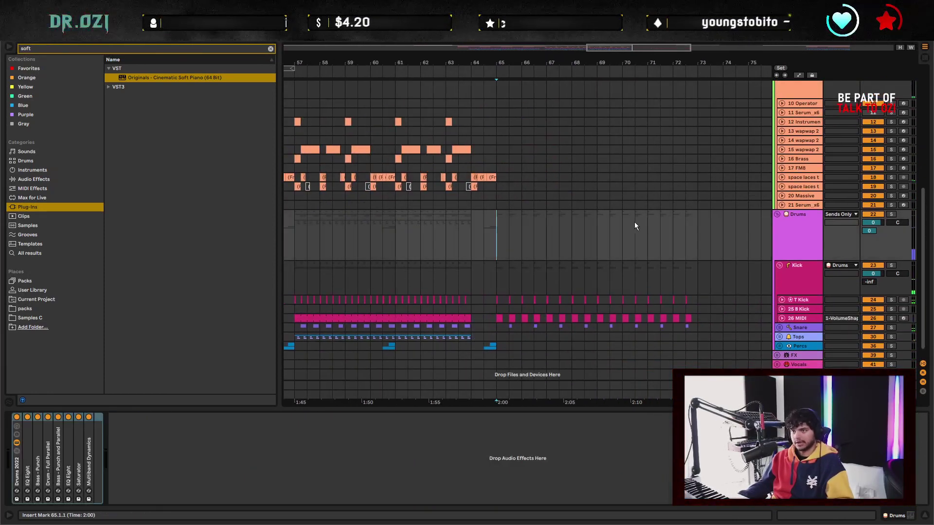
# Fold the Bass group, and play the arrangement from 1.1.1 with the Melodic group's tracks shown
pyautogui.scroll(5, 586, 102)
pyautogui.scroll(-4, 587, 101)
pyautogui.click(778, 192)
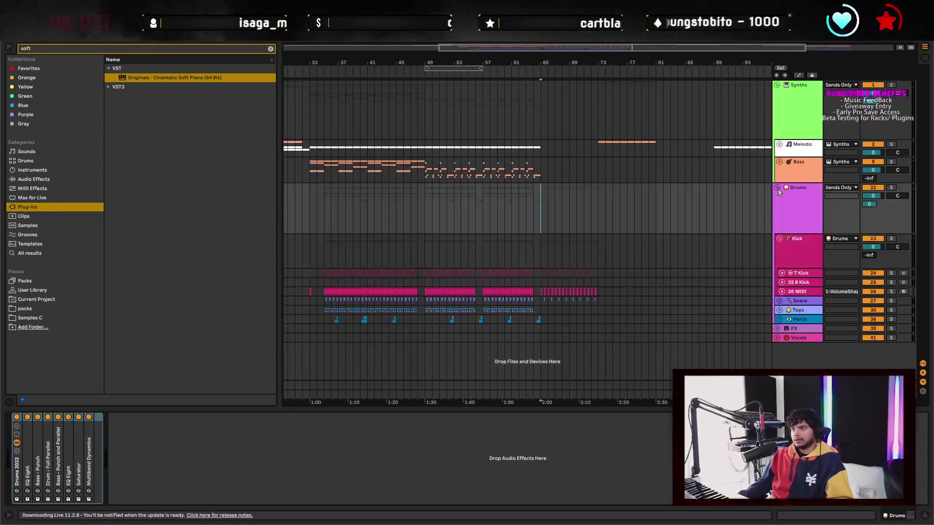
pyautogui.hscroll(-10, 653, 244)
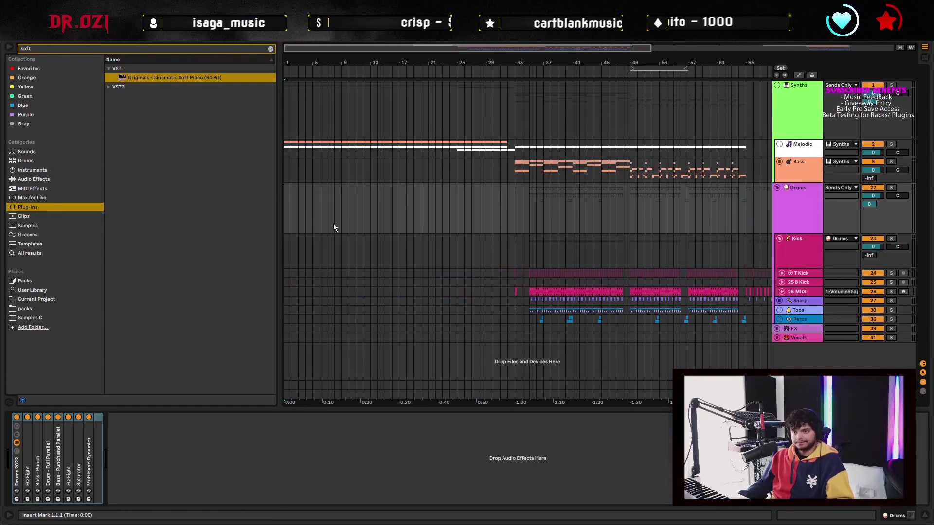
pyautogui.press('Right')
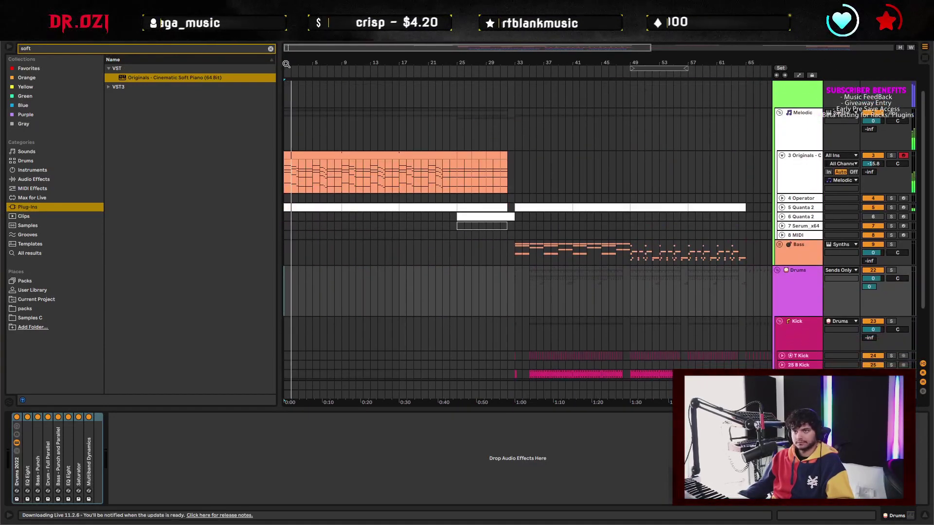
pyautogui.moveTo(286, 64); pyautogui.dragTo(290, 90)
pyautogui.scroll(-1, 401, 171)
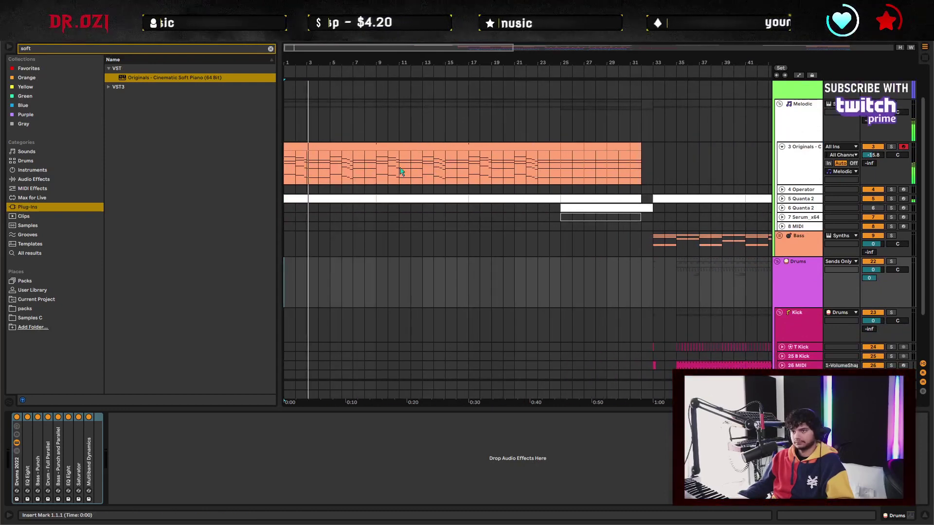
# In the piano clip's first eight bars, delete the notes before 3.1.1 and those from 5.1.1 onward
pyautogui.click(376, 161)
pyautogui.moveTo(376, 162); pyautogui.dragTo(284, 162)
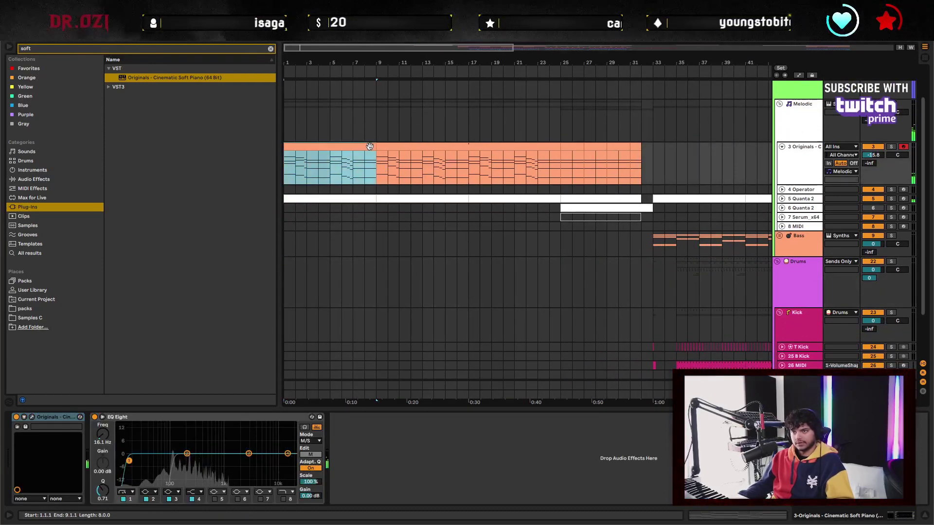
pyautogui.hotkey('shift', 'Tab')
pyautogui.click(194, 418)
pyautogui.click(281, 488)
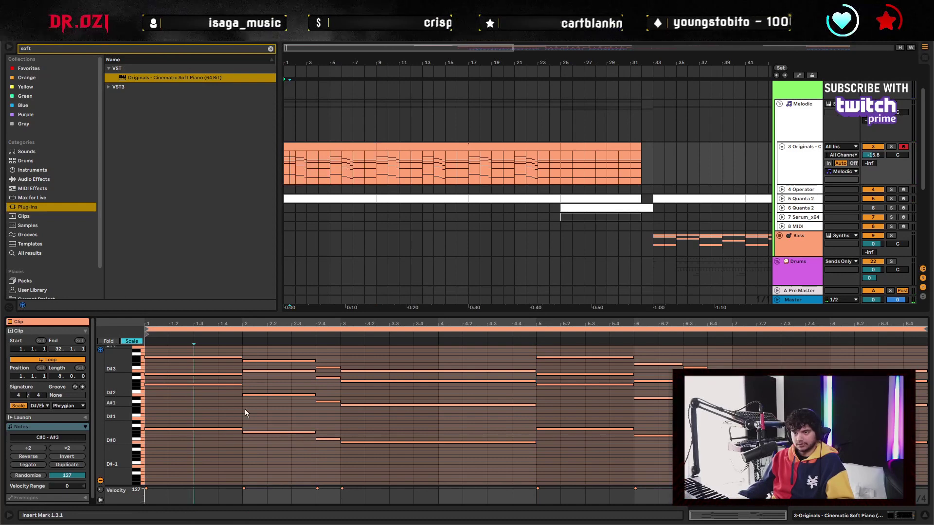
pyautogui.moveTo(377, 463); pyautogui.dragTo(399, 382)
pyautogui.moveTo(193, 451); pyautogui.dragTo(336, 356)
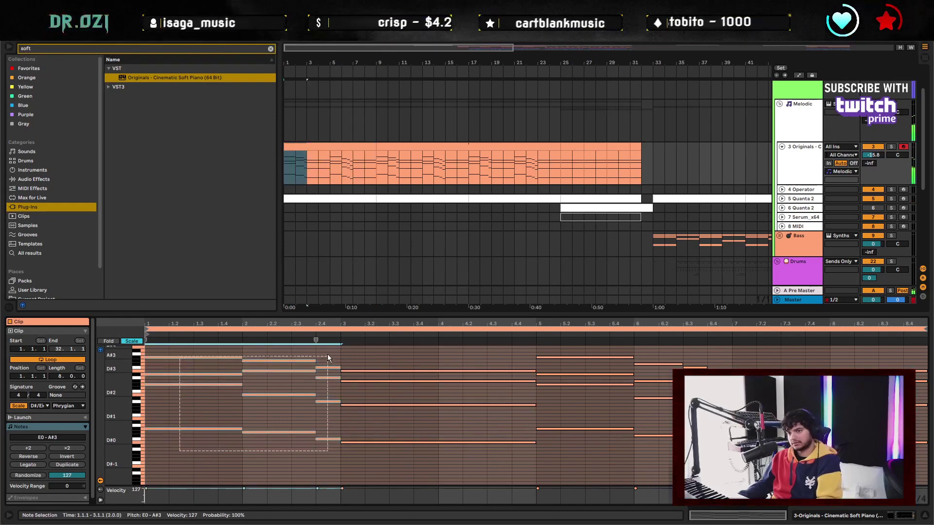
pyautogui.press('Delete')
pyautogui.moveTo(587, 404); pyautogui.dragTo(627, 455)
pyautogui.press('Delete')
# Copy the remaining 3.1.1 to 5.1.1 chord to 1.1.1, duplicate it through 9.1.1, and hide the note editor
pyautogui.moveTo(467, 458); pyautogui.dragTo(336, 363)
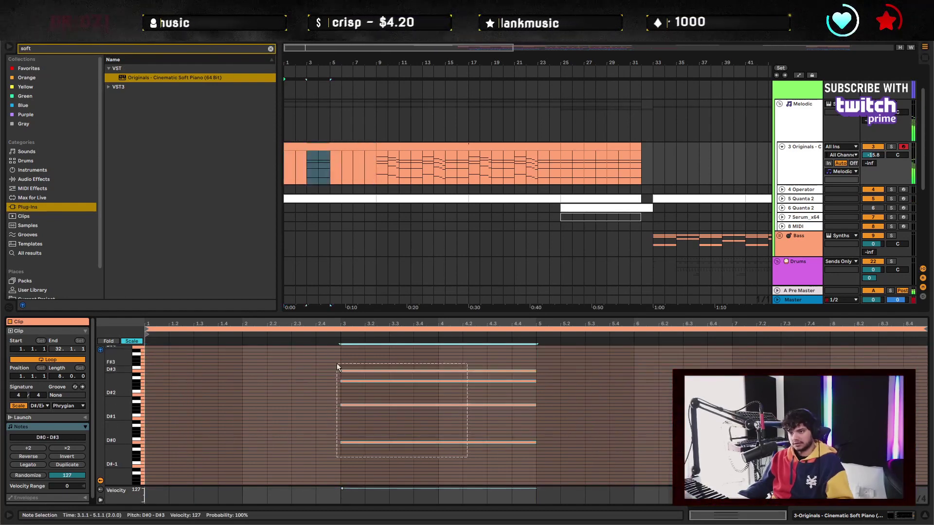
pyautogui.click(151, 375)
pyautogui.hotkey('ctrl', 'v')
pyautogui.hotkey('ctrl', 'd')
pyautogui.hotkey('ctrl', 'd')
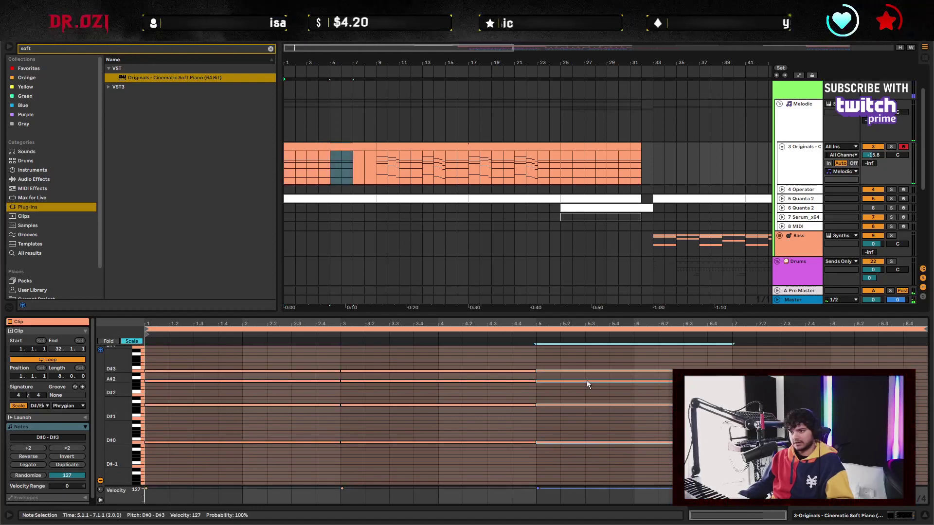
pyautogui.hotkey('ctrl', 'd')
pyautogui.hotkey('ctrl', 'alt', 'l')
# Copy the Drums group material from 49.1.1 to 57.1.1 and paste it at 1.1.1
pyautogui.hscroll(3, 619, 339)
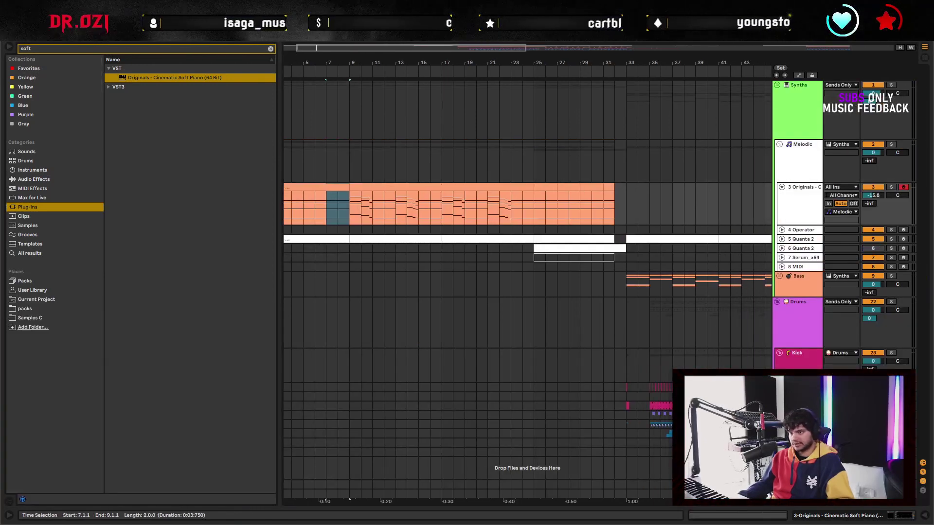
pyautogui.hscroll(9, 484, 385)
pyautogui.hscroll(5, 538, 368)
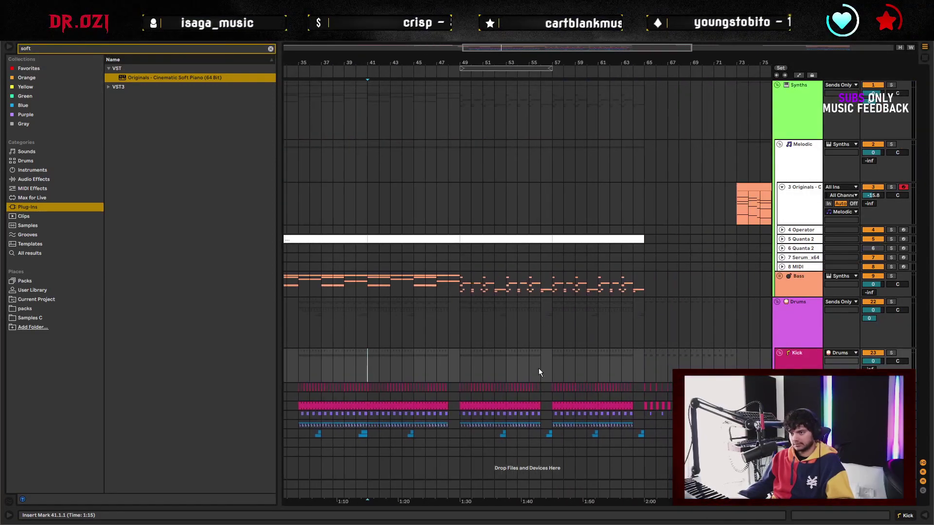
pyautogui.moveTo(471, 323); pyautogui.dragTo(555, 435)
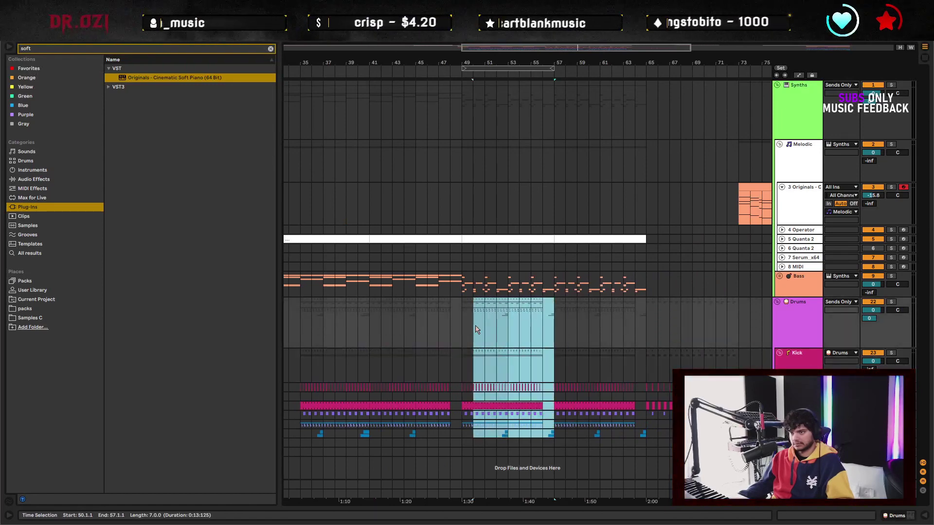
pyautogui.hscroll(-15, 296, 329)
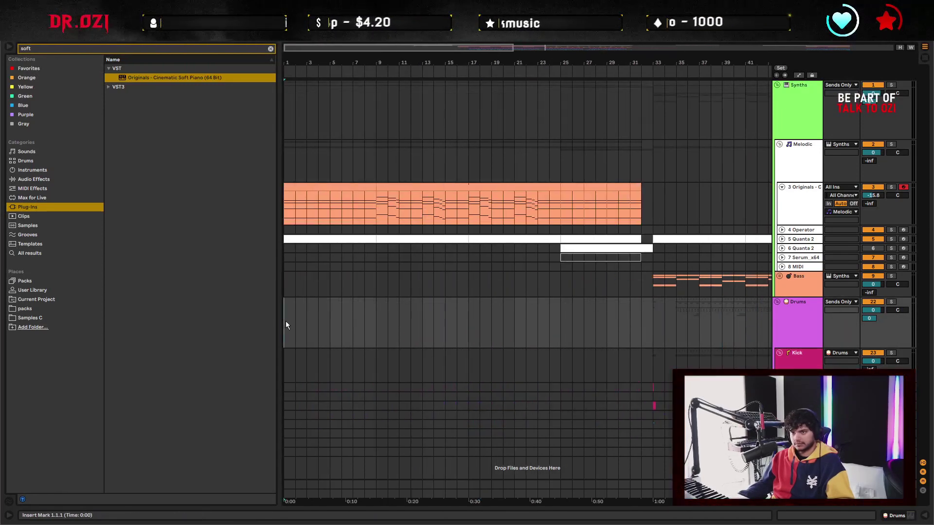
pyautogui.hotkey('ctrl', 'v')
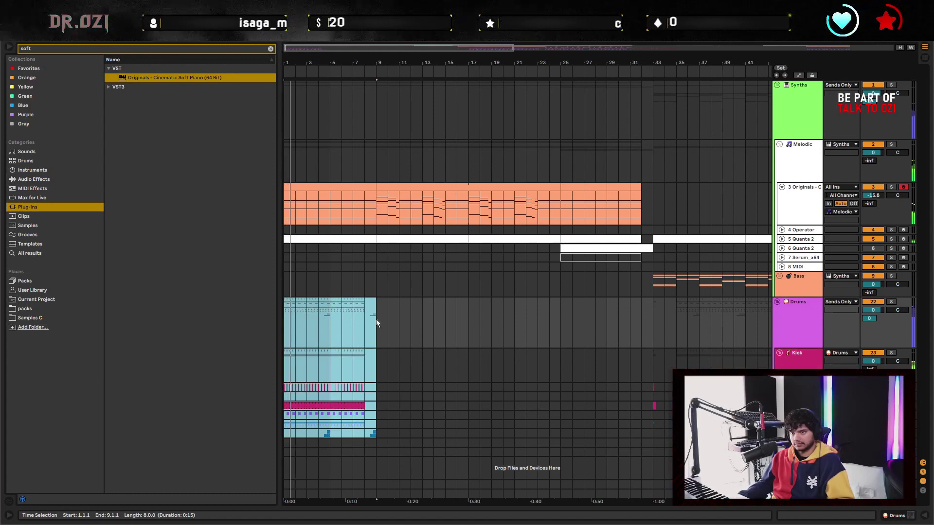
# Show automation, examine the Quanta 2 Source Position curve from 1.1.1 to 3.1.1 during playback, and hide automation again
pyautogui.click(376, 319)
pyautogui.moveTo(302, 60); pyautogui.dragTo(301, 64)
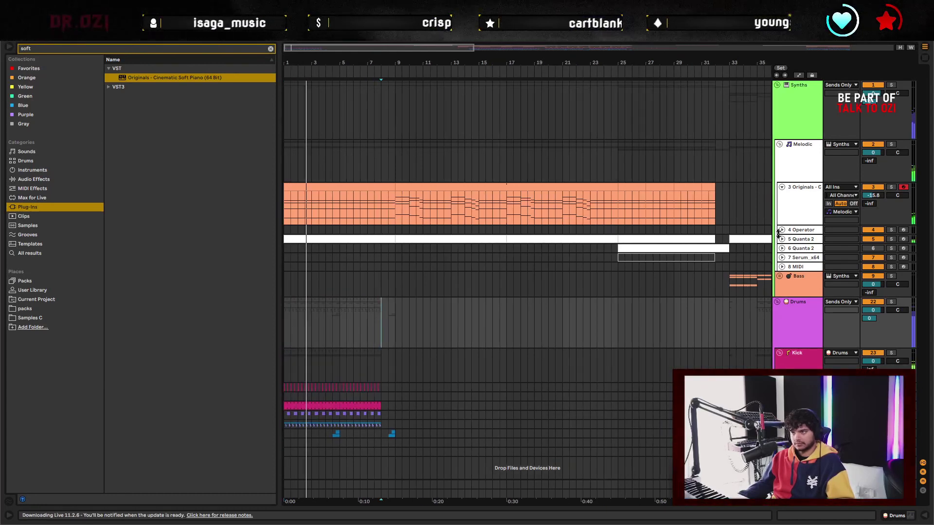
pyautogui.press('a')
pyautogui.click(312, 292)
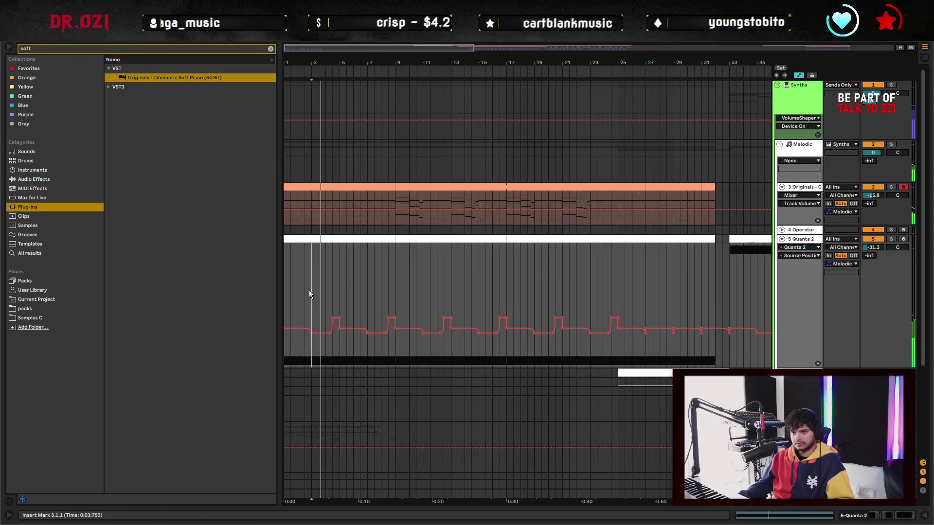
pyautogui.scroll(-1, 353, 284)
pyautogui.moveTo(284, 270); pyautogui.dragTo(312, 268)
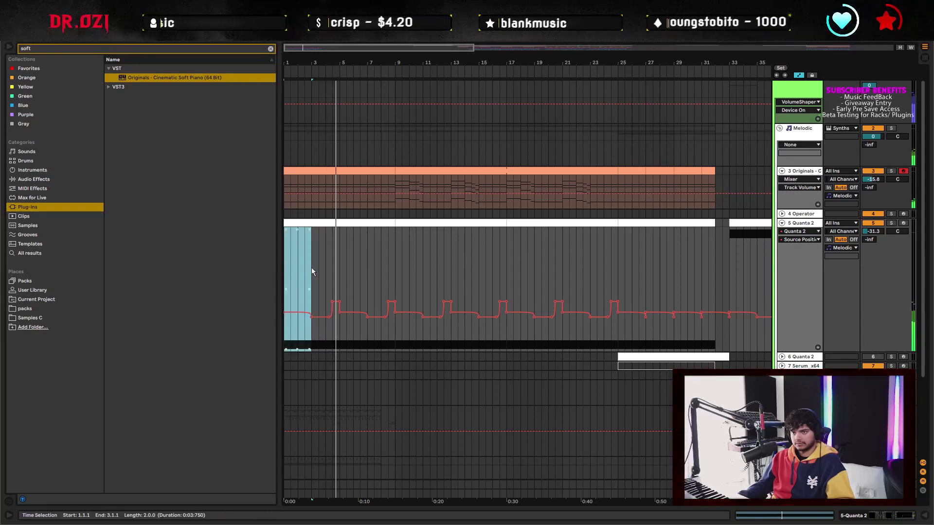
pyautogui.press('a')
pyautogui.scroll(-6, 395, 292)
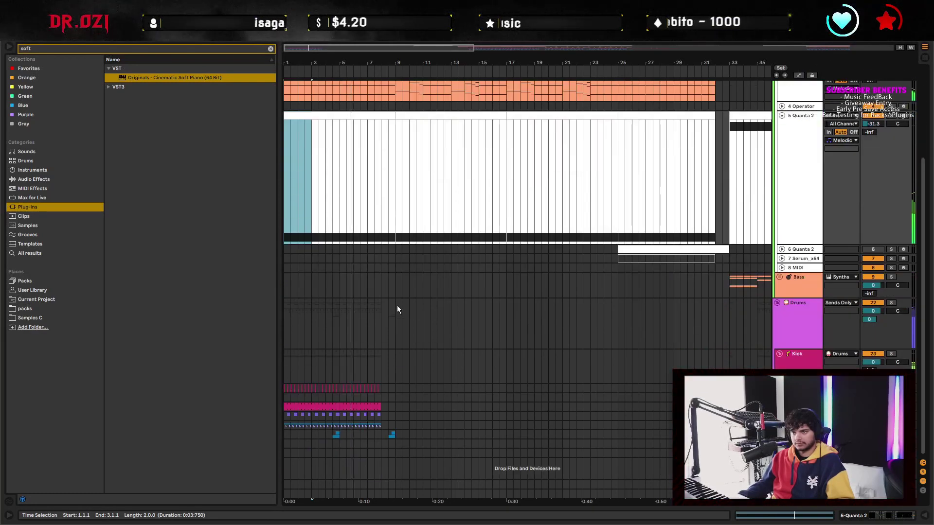
# Copy the kick hit at 33.1.1 from the Kick group and paste it at 9.1.1
pyautogui.click(394, 318)
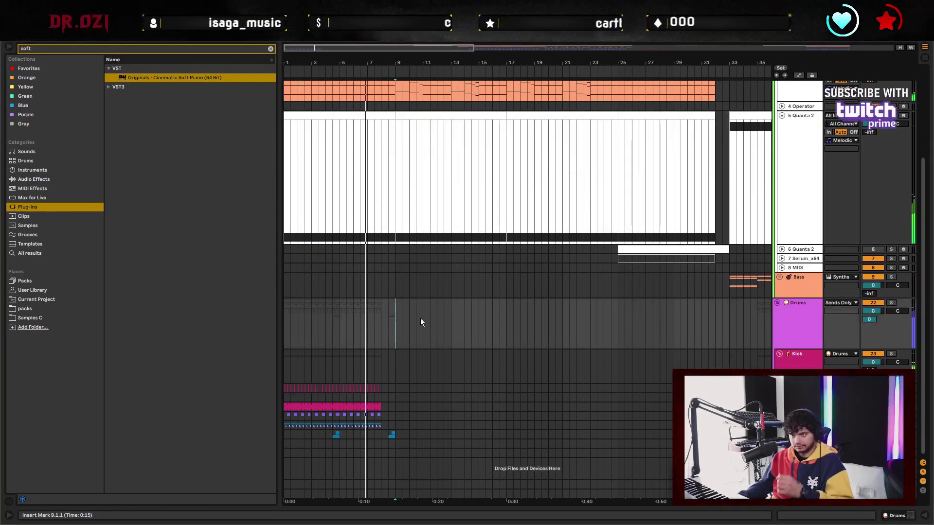
pyautogui.scroll(4, 556, 369)
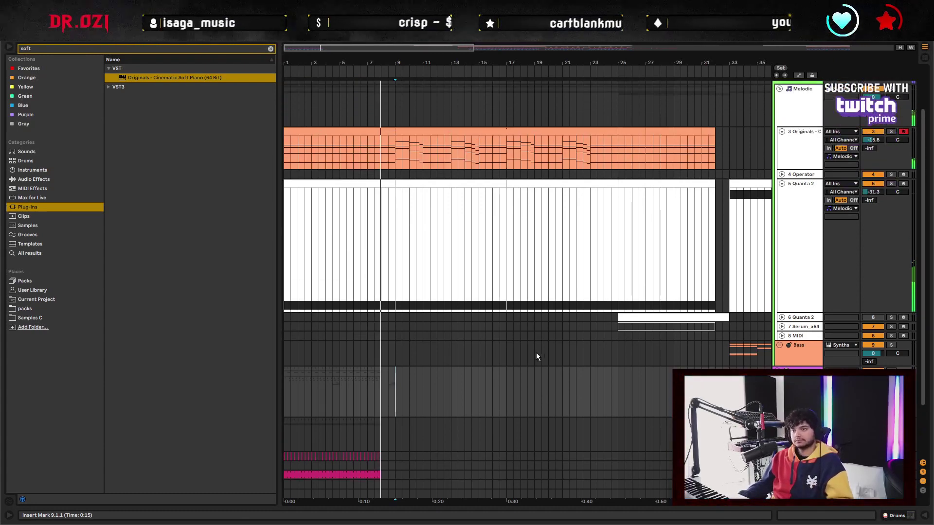
pyautogui.scroll(-4, 528, 353)
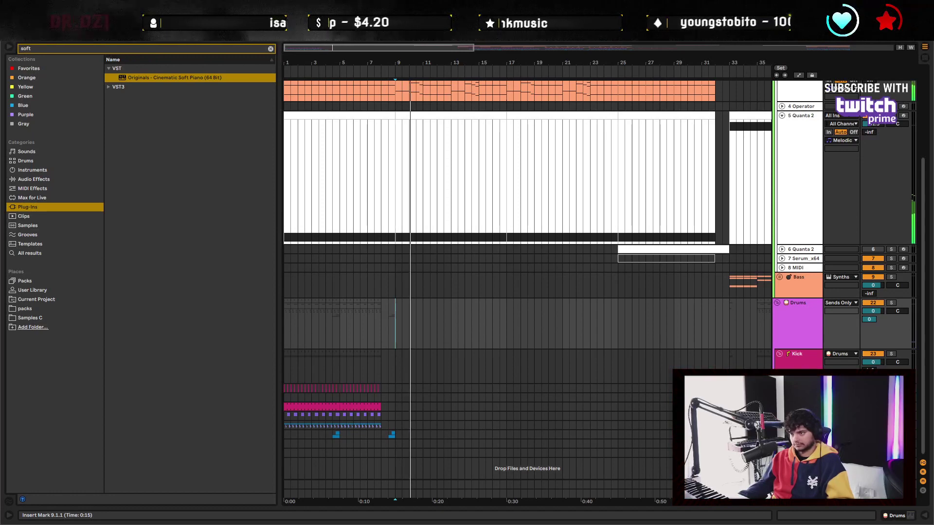
pyautogui.moveTo(730, 359); pyautogui.dragTo(735, 359)
pyautogui.click(393, 335)
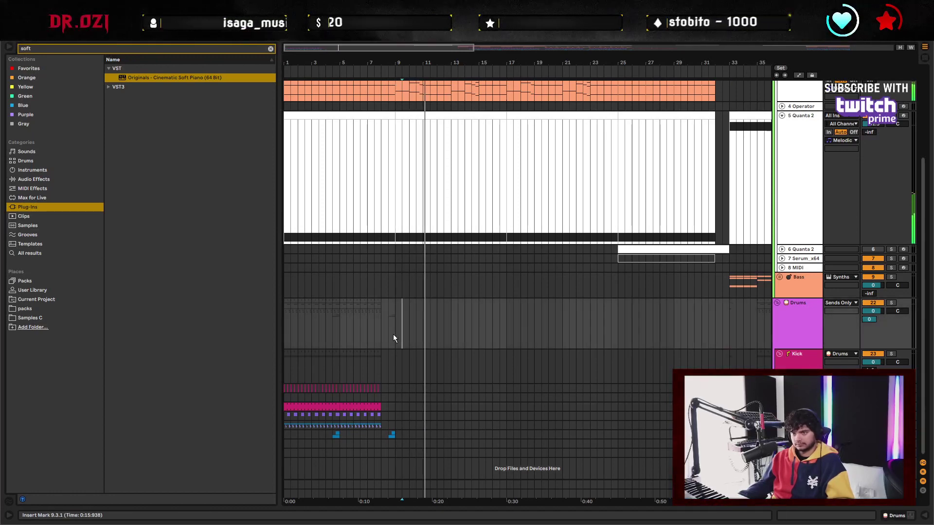
pyautogui.click(403, 369)
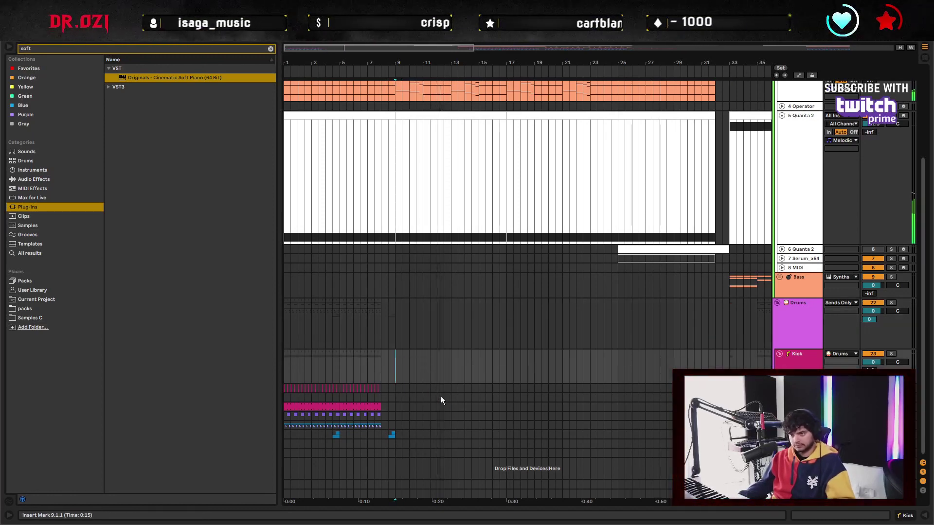
pyautogui.hotkey('shift', 'Right')
pyautogui.hotkey('shift', 'Down')
pyautogui.hotkey('shift', 'Down')
pyautogui.hotkey('shift', 'Down')
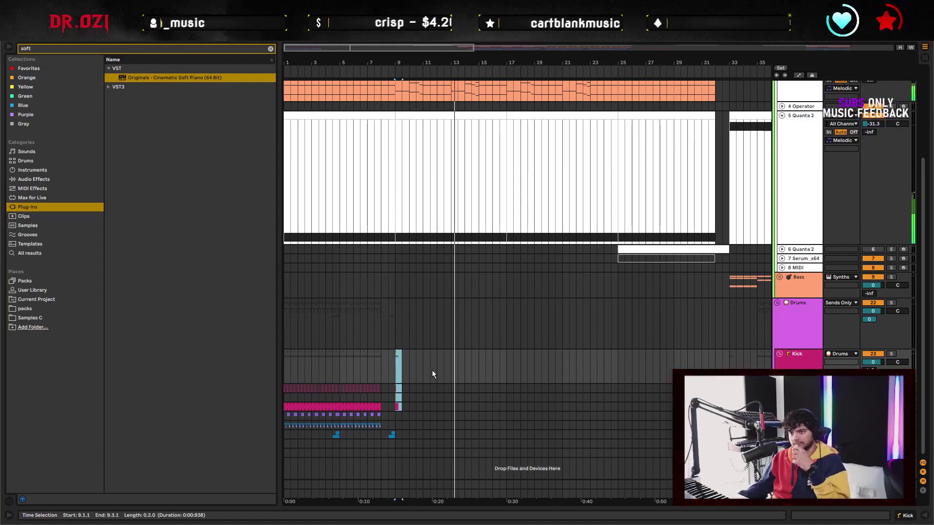
# Paste the same two-beat kick section into the Kick group at 17.1.1
pyautogui.click(509, 366)
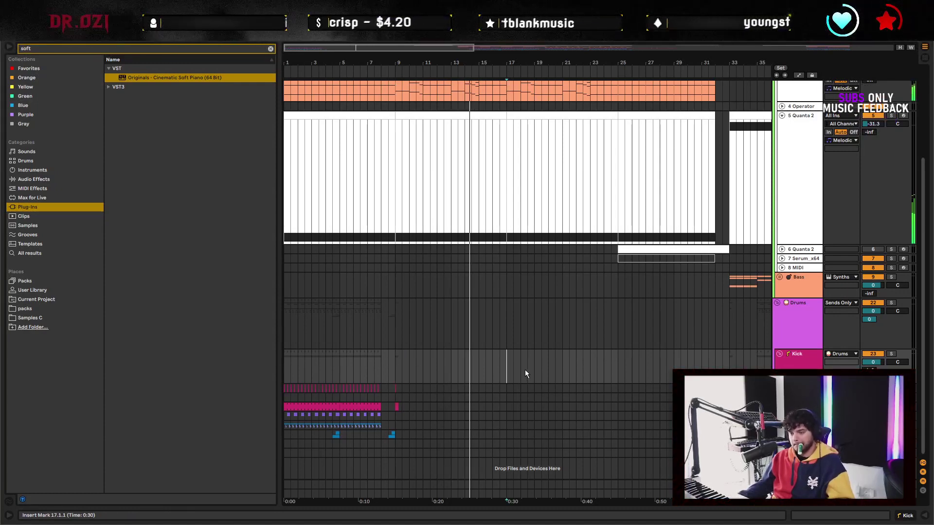
pyautogui.hotkey('shift', 'Right')
pyautogui.scroll(3, 535, 394)
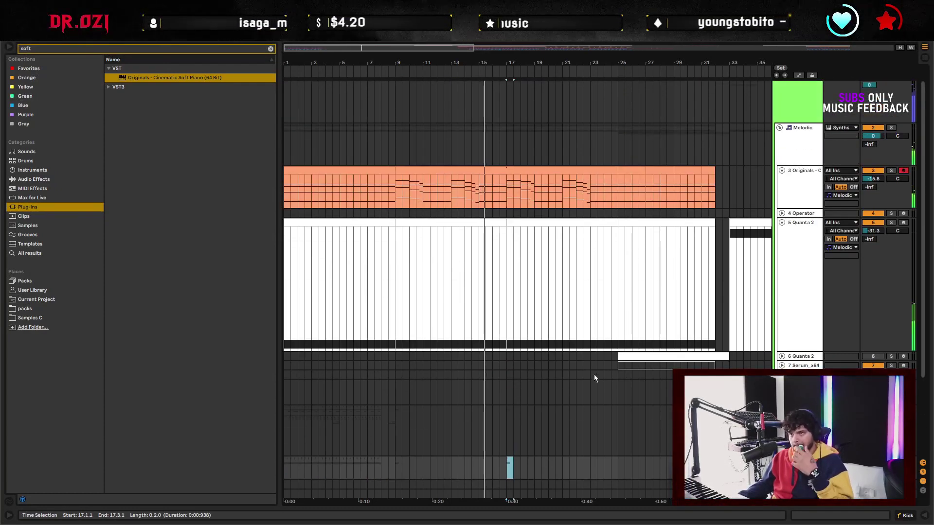
pyautogui.scroll(-1, 586, 379)
pyautogui.scroll(-3, 581, 385)
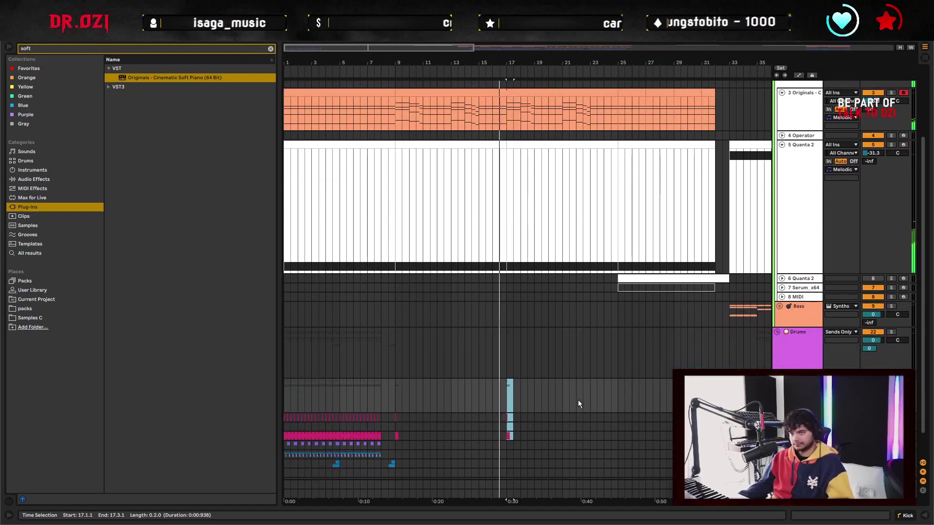
pyautogui.scroll(2, 568, 372)
pyautogui.scroll(-1, 611, 392)
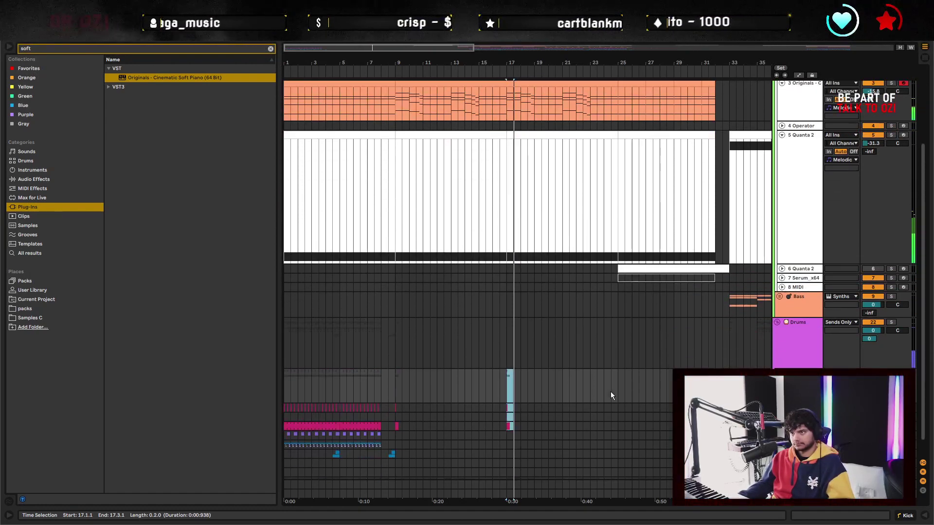
pyautogui.scroll(2, 627, 386)
pyautogui.scroll(-2, 608, 368)
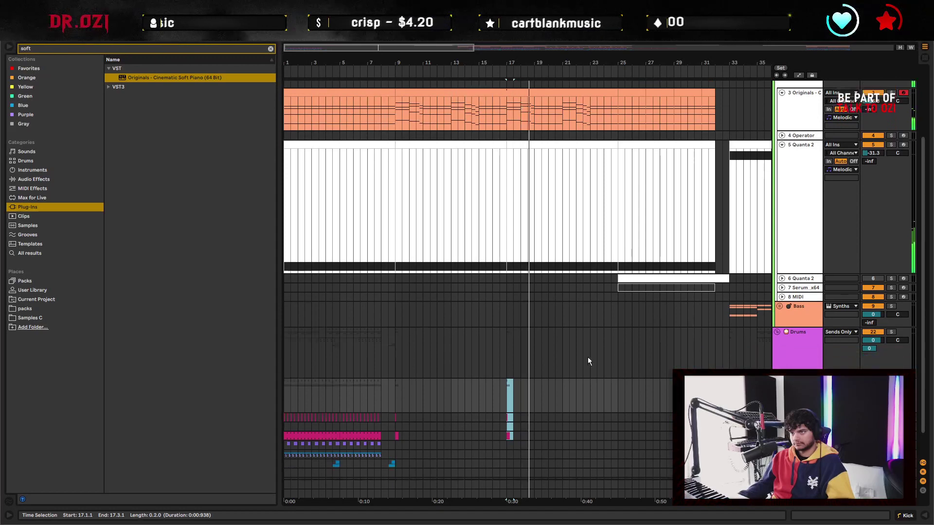
pyautogui.scroll(3, 575, 180)
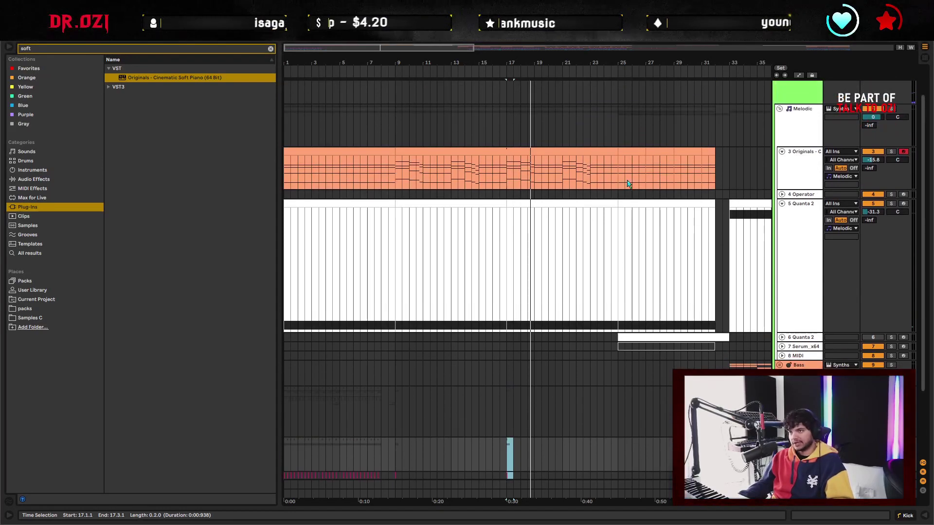
# Replace the moving piano chords from 17.1.1 to 25.1.1 on the Cinematic Soft Piano track with the plain sustained chords
pyautogui.moveTo(620, 161); pyautogui.dragTo(643, 154)
pyautogui.doubleClick(524, 164)
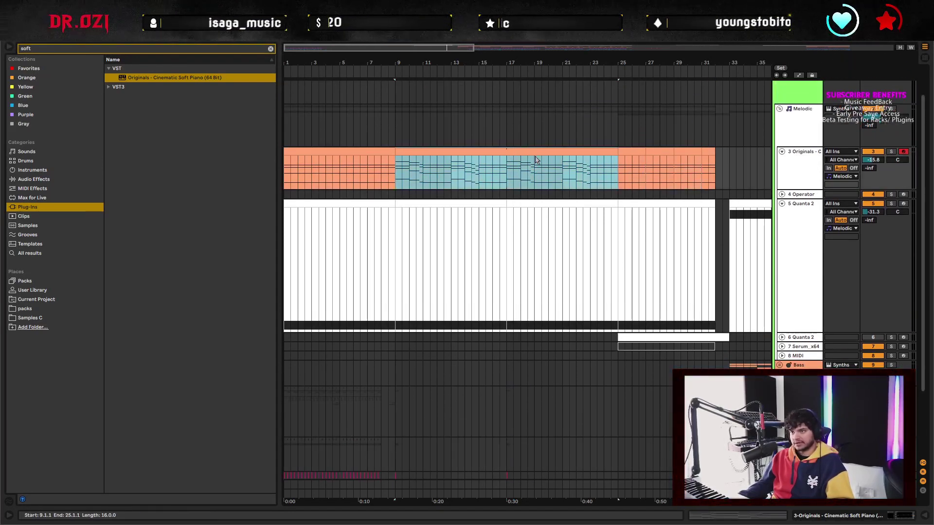
pyautogui.hotkey('ctrl', 'd')
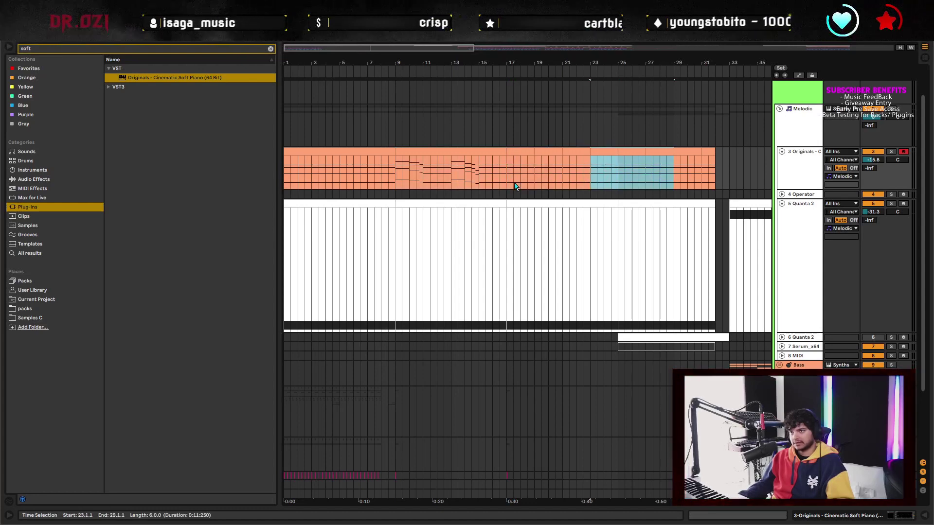
# Play the arrangement from 1.1.1 and examine how the piano, Quanta 2 and drum tracks work together through the intro
pyautogui.scroll(-3, 574, 307)
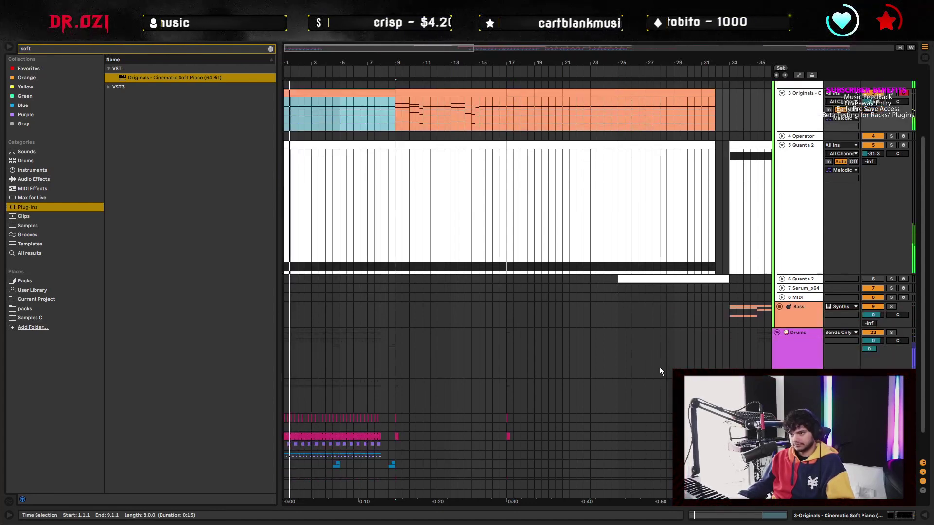
pyautogui.press('space')
pyautogui.scroll(2, 507, 334)
pyautogui.scroll(-2, 631, 310)
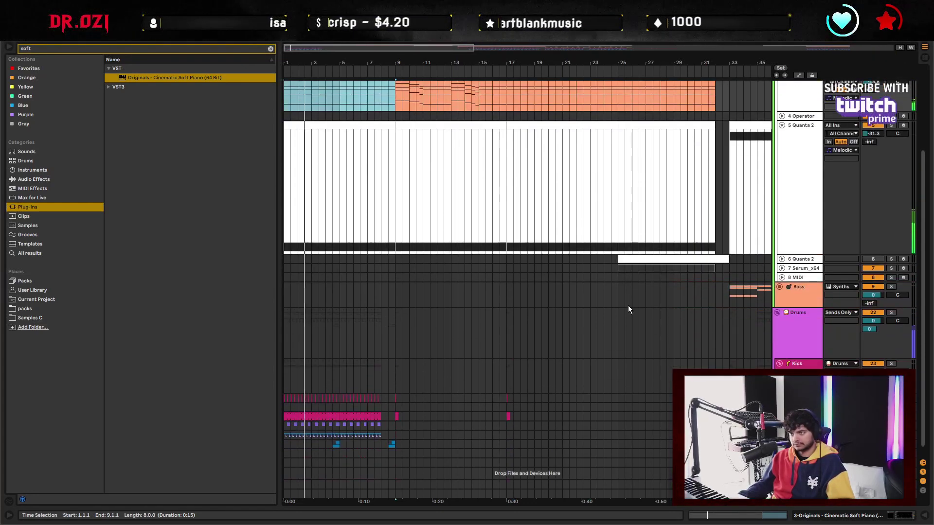
pyautogui.click(401, 341)
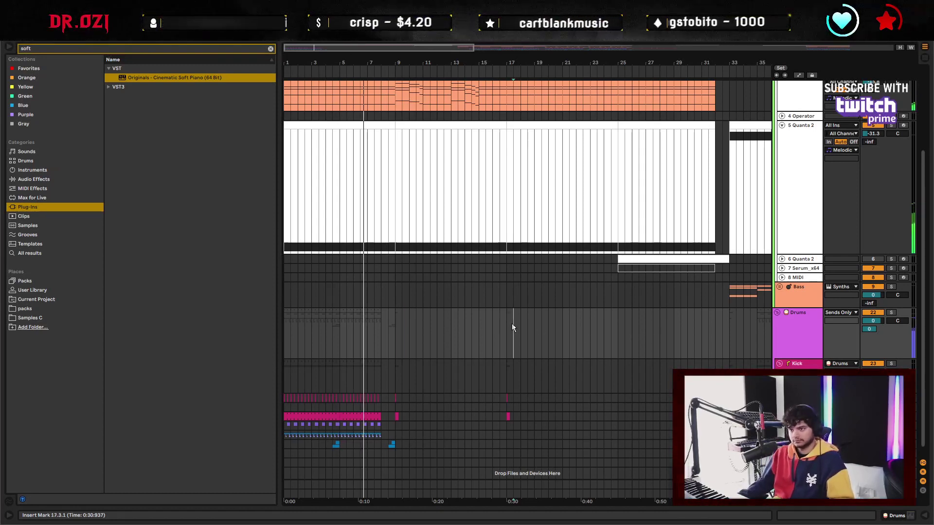
pyautogui.scroll(3, 535, 341)
pyautogui.scroll(-3, 547, 355)
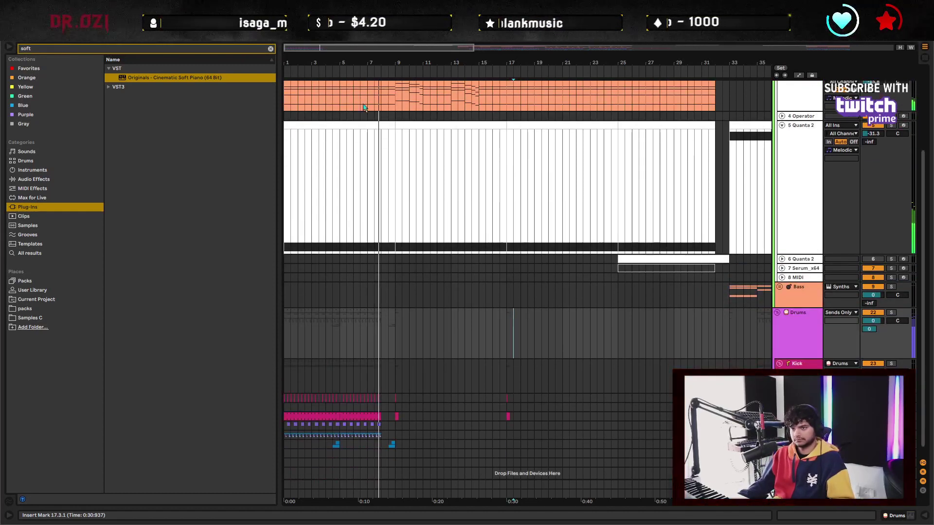
pyautogui.press('+')
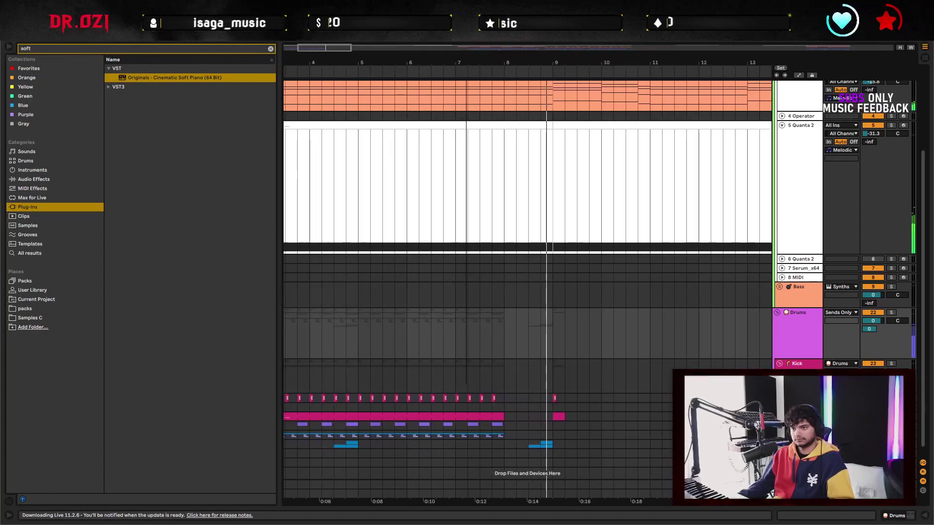
pyautogui.press('-')
pyautogui.click(598, 325)
pyautogui.scroll(2, 610, 325)
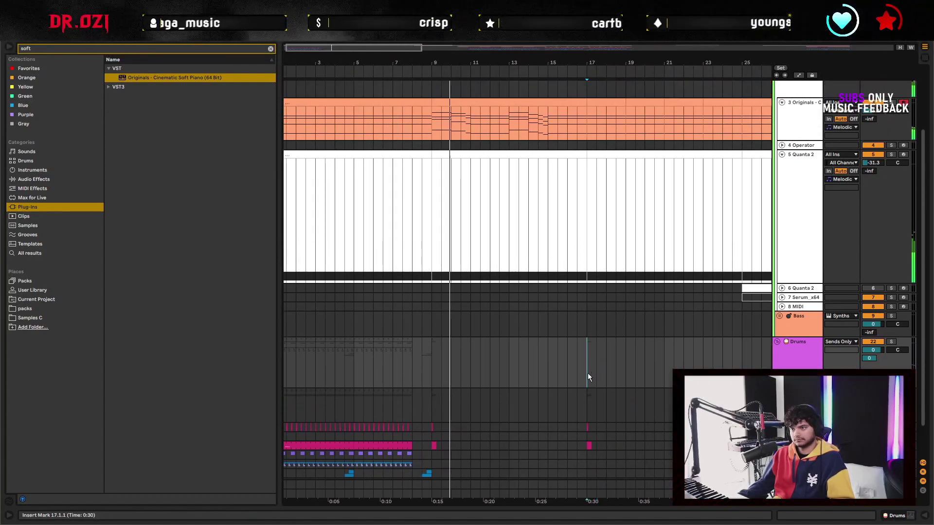
pyautogui.scroll(3, 584, 377)
pyautogui.scroll(1, 582, 389)
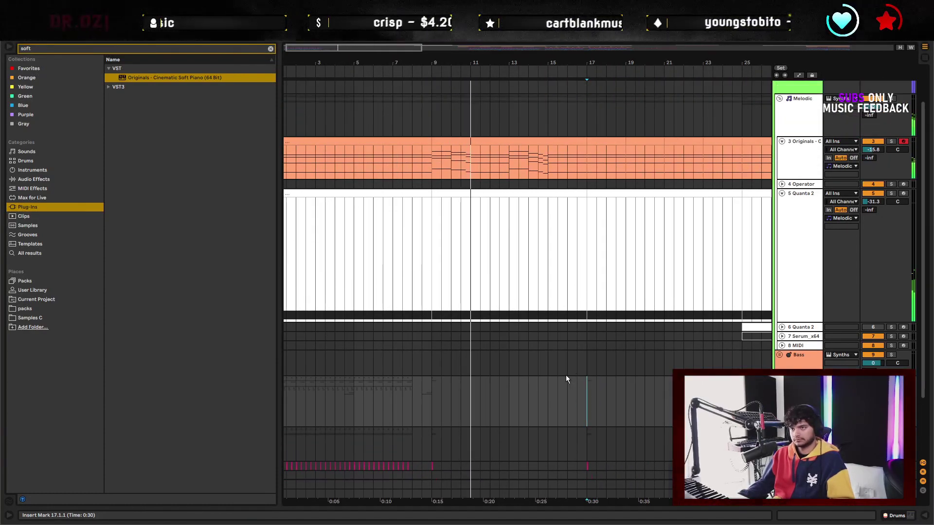
pyautogui.scroll(-3, 586, 401)
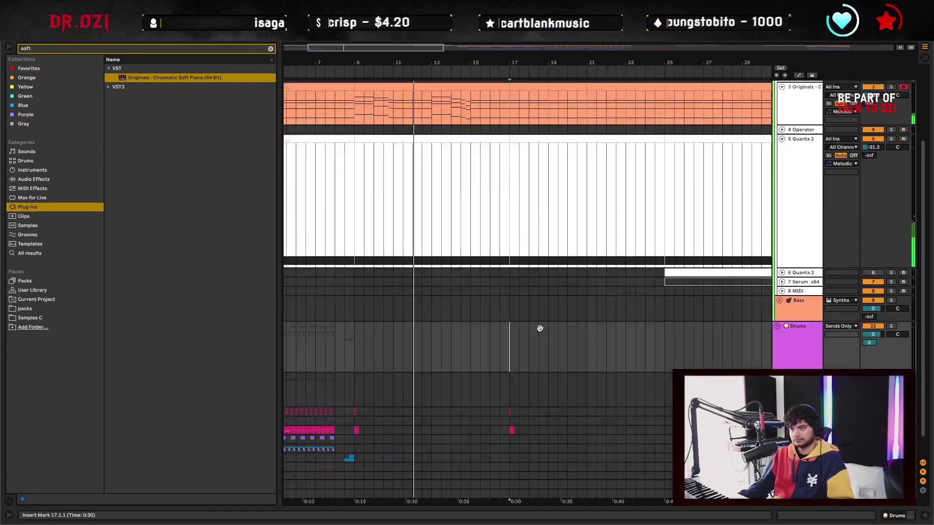
pyautogui.scroll(2, 542, 375)
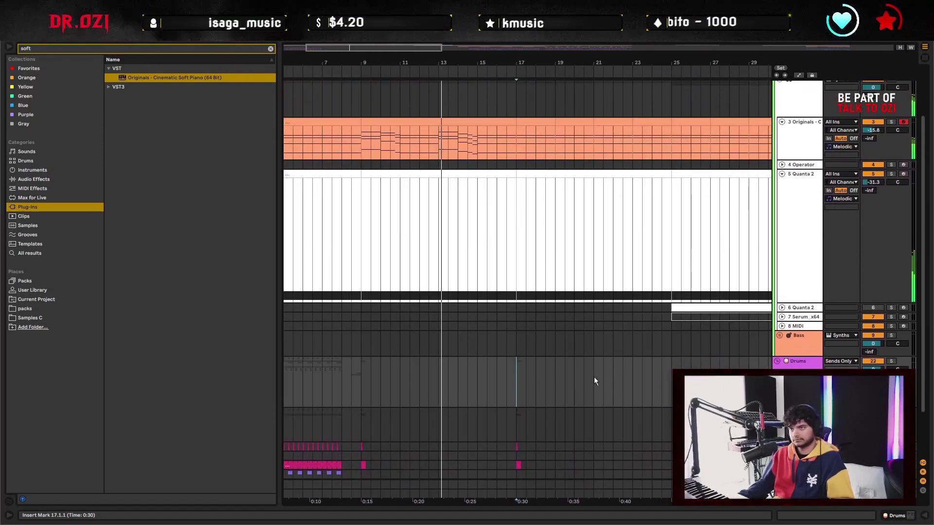
# Make the Quanta 2 section from 17.1.1 to 32.1.1 its own clip and raise its notes to D#5
pyautogui.click(610, 176)
pyautogui.hscroll(5, 674, 196)
pyautogui.keyDown('shift'); pyautogui.click(562, 201); pyautogui.keyUp('shift')
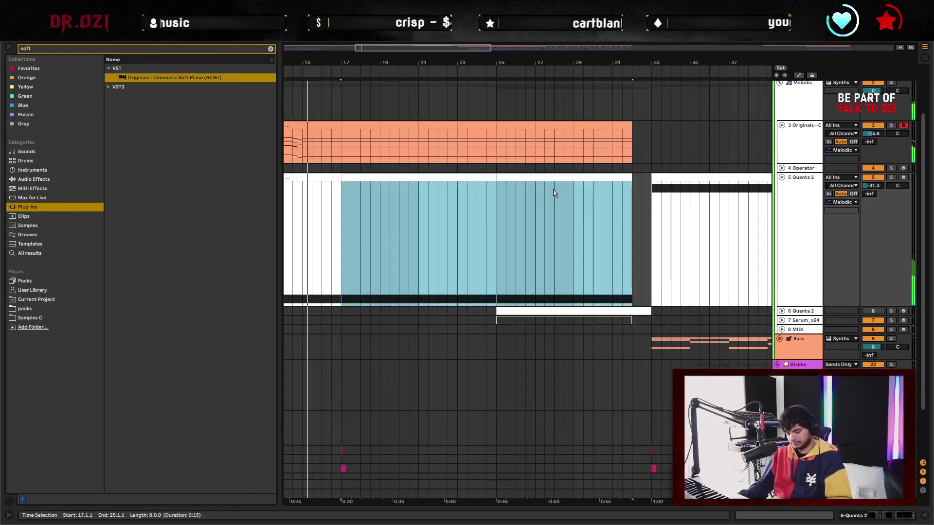
pyautogui.doubleClick(490, 181)
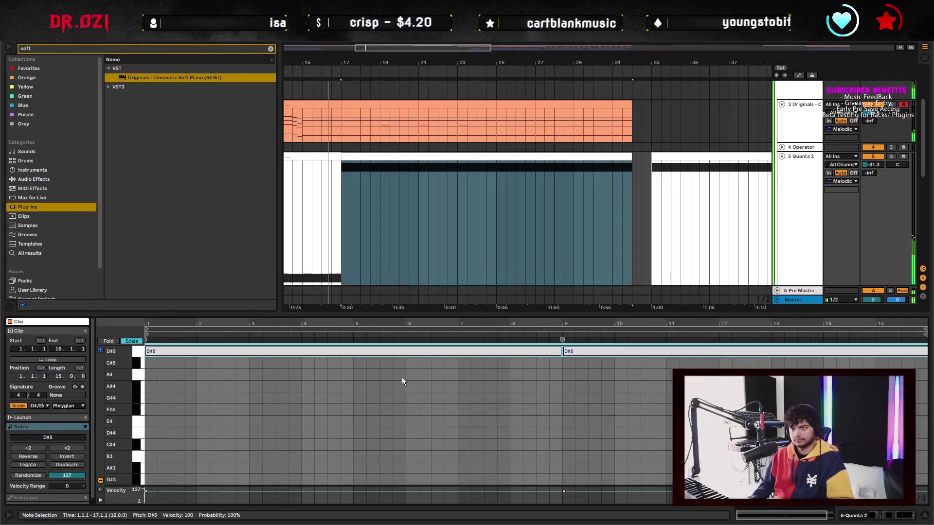
pyautogui.hotkey('ctrl', 'alt', 'l')
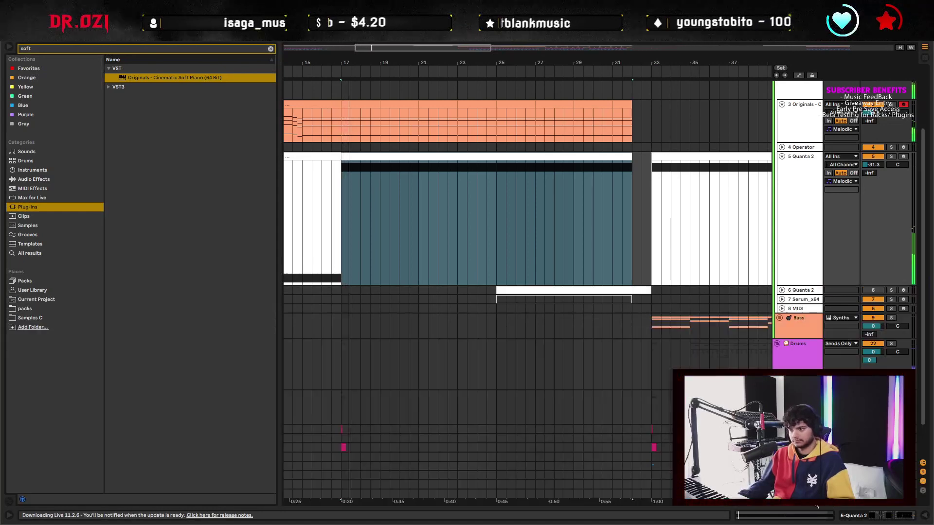
# Place a four-bar piano section ending in the moving chords on the Cinematic Soft Piano track from 17.1.1 to 21.1.1
pyautogui.click(495, 248)
pyautogui.hscroll(-5, 496, 253)
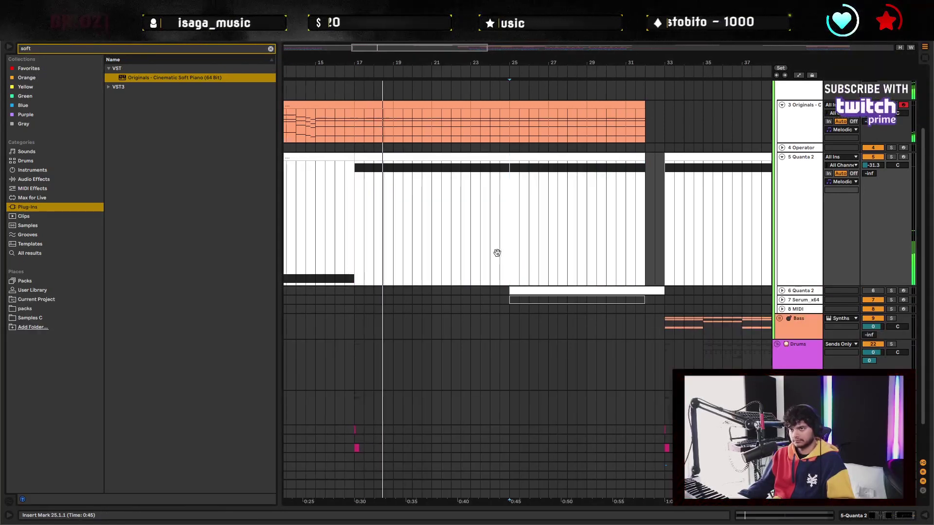
pyautogui.hscroll(3, 510, 258)
pyautogui.moveTo(375, 141); pyautogui.dragTo(407, 129)
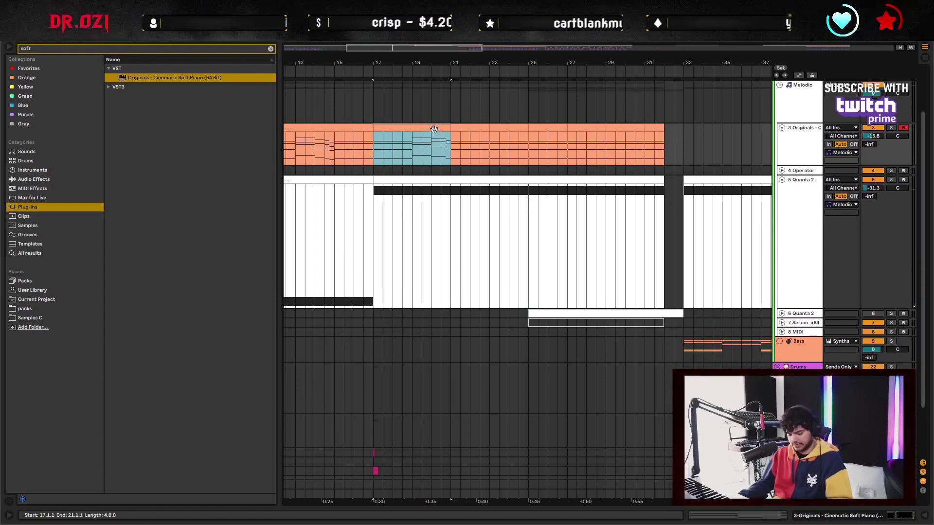
# In the Originals piano clip at bar 17, delete the notes from bar 3 onward and stretch the held chord notes to the clip's end
pyautogui.hotkey('ctrl', 'alt', 'l')
pyautogui.moveTo(621, 483); pyautogui.dragTo(560, 348)
pyautogui.press('Delete')
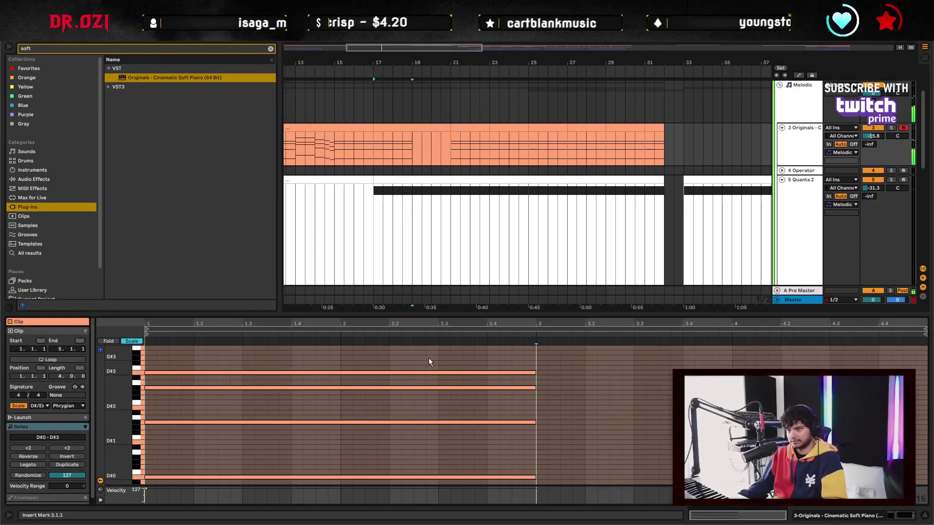
pyautogui.hotkey('ctrl', 'a')
pyautogui.moveTo(535, 480); pyautogui.dragTo(924, 479)
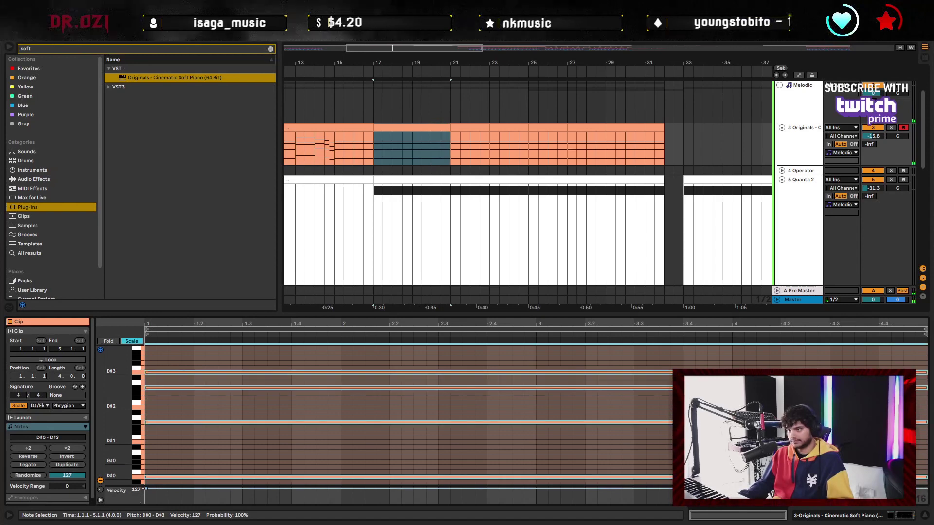
# Repeat the edited piano chord clip over bars 21 to 32 of the Originals track
pyautogui.moveTo(435, 123); pyautogui.dragTo(664, 126)
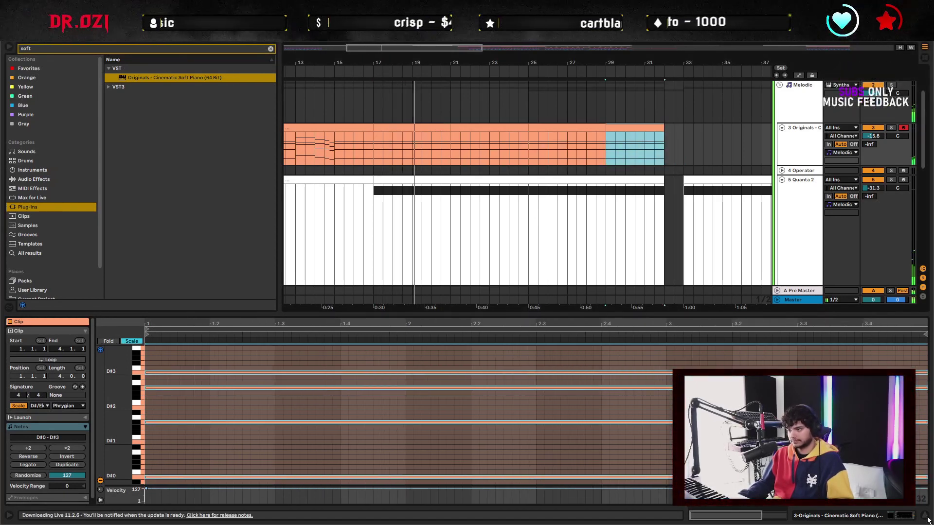
pyautogui.hotkey('ctrl', 'alt', 'l')
pyautogui.click(449, 151)
# Duplicate the eight-bar Kick group section from bar 17 so its hits repeat at bar 25
pyautogui.scroll(-3, 523, 244)
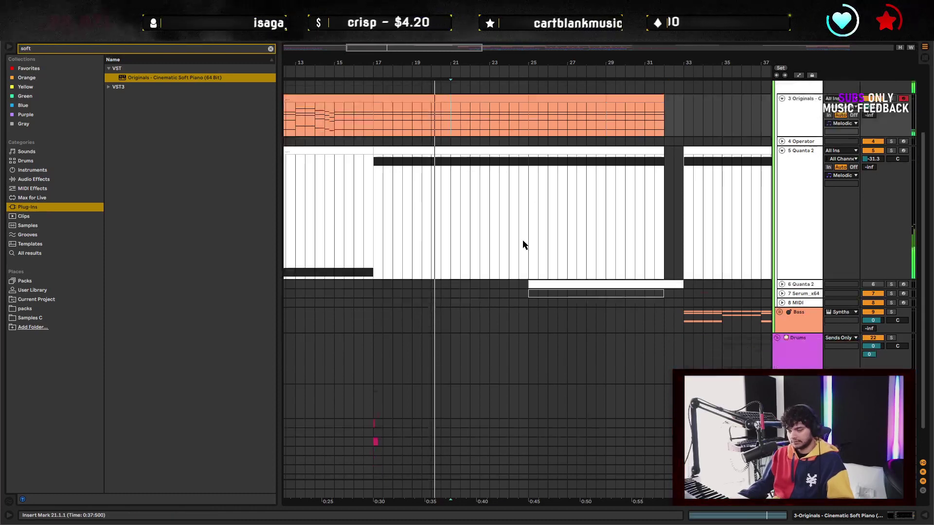
pyautogui.moveTo(371, 372); pyautogui.dragTo(530, 375)
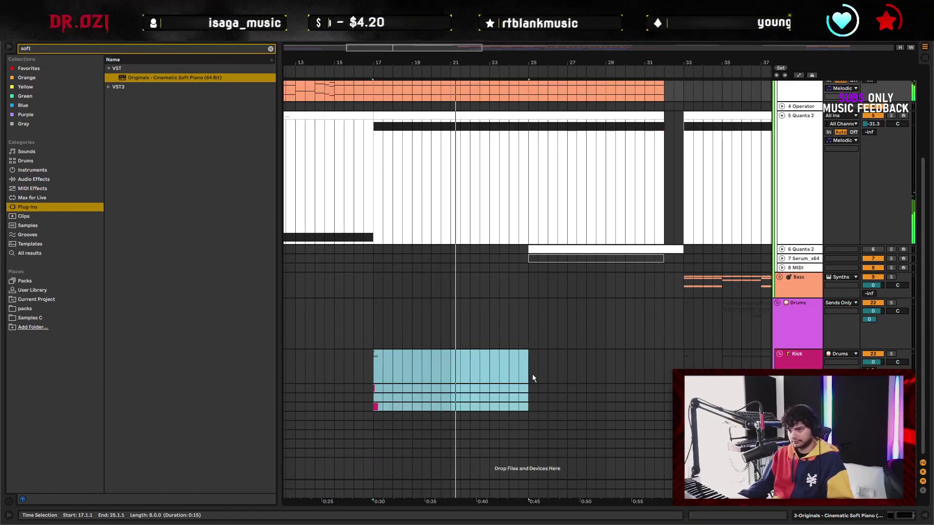
pyautogui.hotkey('ctrl', 'd')
pyautogui.click(520, 372)
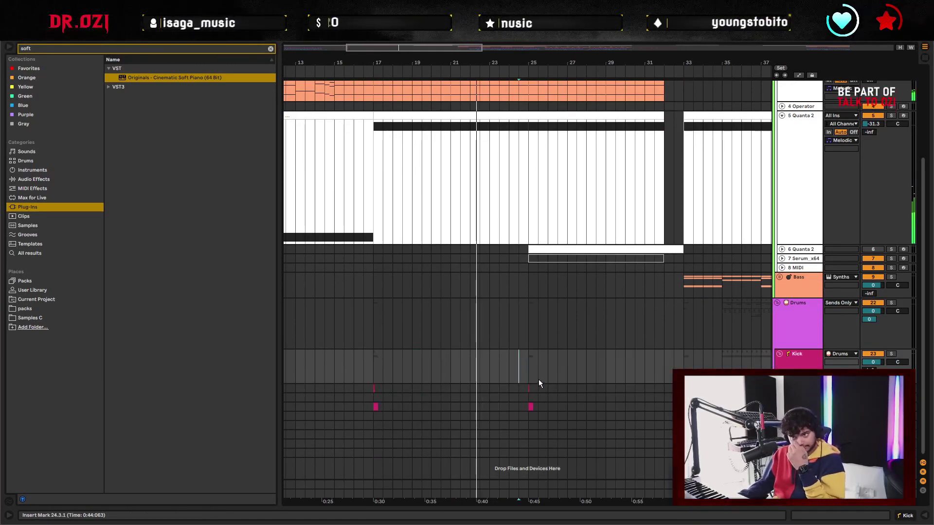
pyautogui.click(531, 362)
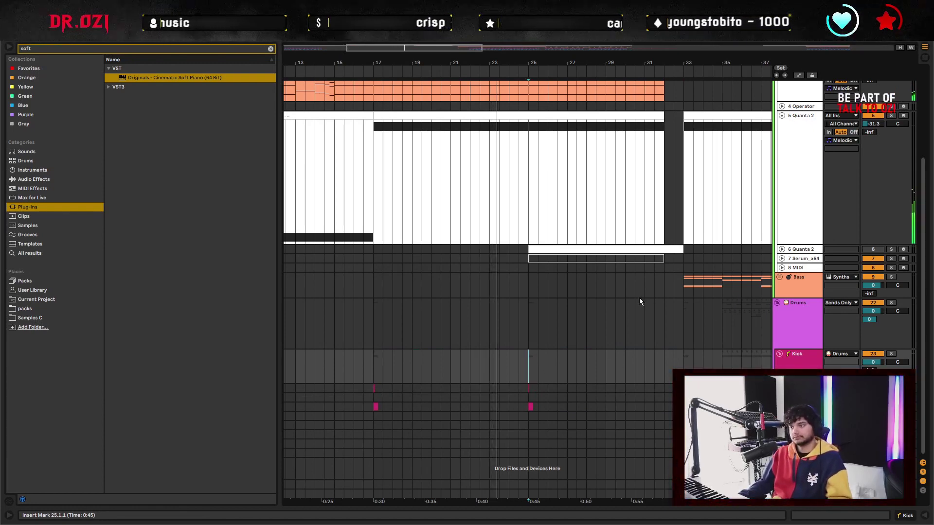
# Loop the arrangement from bar 17 to bar 33 and unfold the 8 MIDI track
pyautogui.click(373, 267)
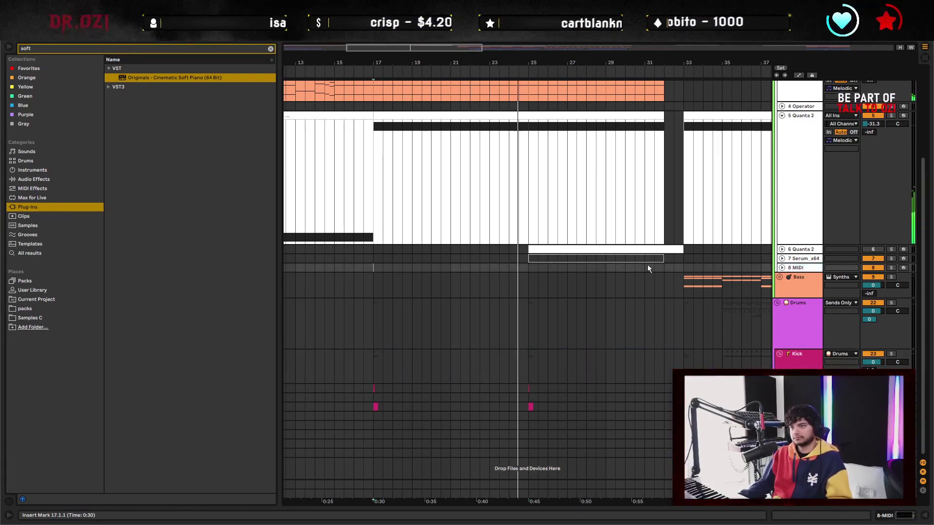
pyautogui.keyDown('shift'); pyautogui.click(682, 267); pyautogui.keyUp('shift')
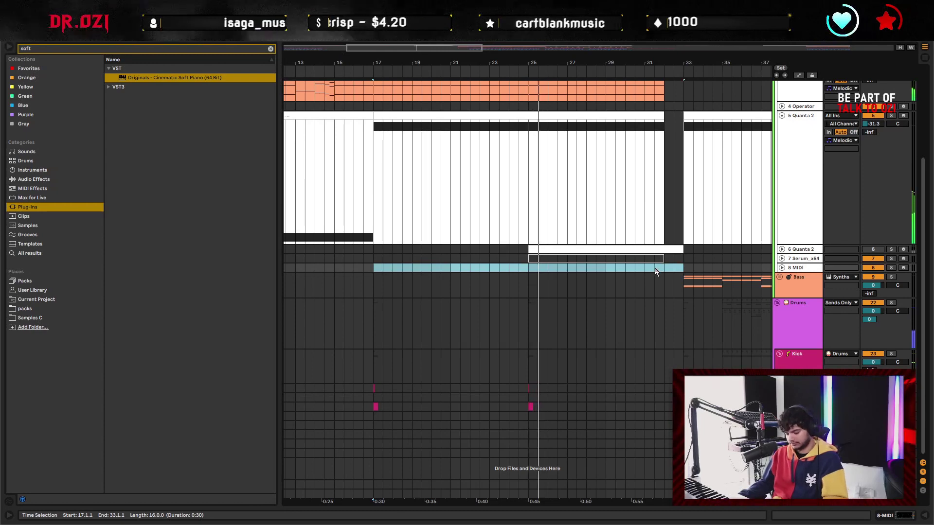
pyautogui.hotkey('ctrl', 'l')
pyautogui.click(474, 269)
pyautogui.click(799, 273)
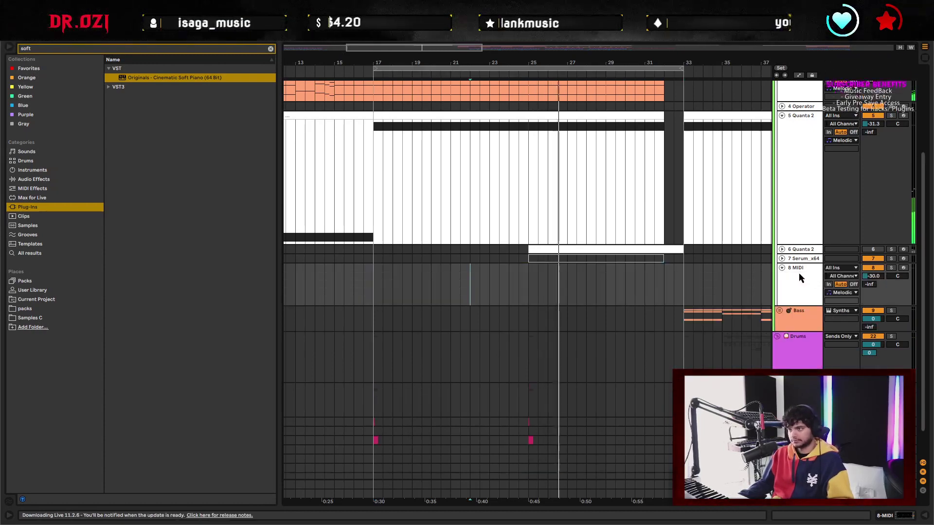
pyautogui.click(374, 291)
pyautogui.press('Up')
pyautogui.press('Up')
pyautogui.press('Up')
pyautogui.press('Up')
pyautogui.press('Up')
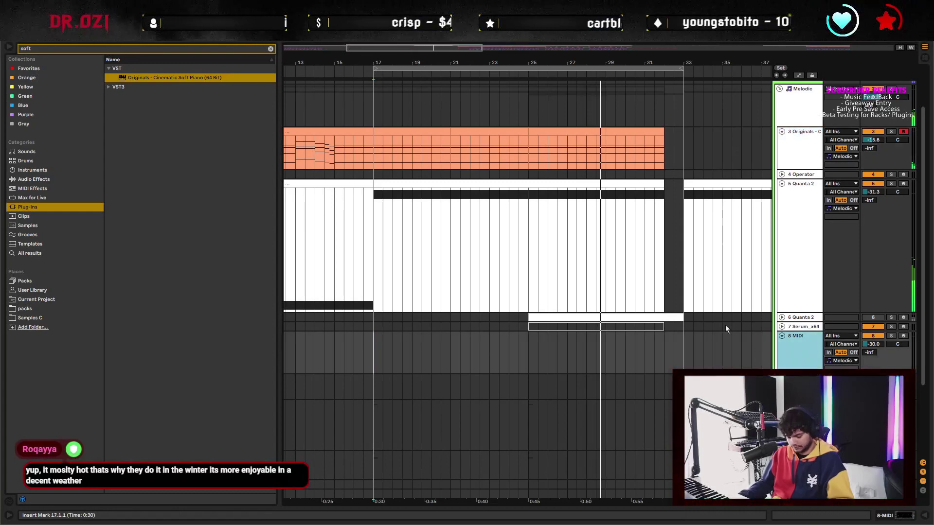
pyautogui.press('Down')
pyautogui.press('Down')
pyautogui.press('Down')
pyautogui.press('Down')
pyautogui.press('Down')
pyautogui.scroll(-3, 712, 300)
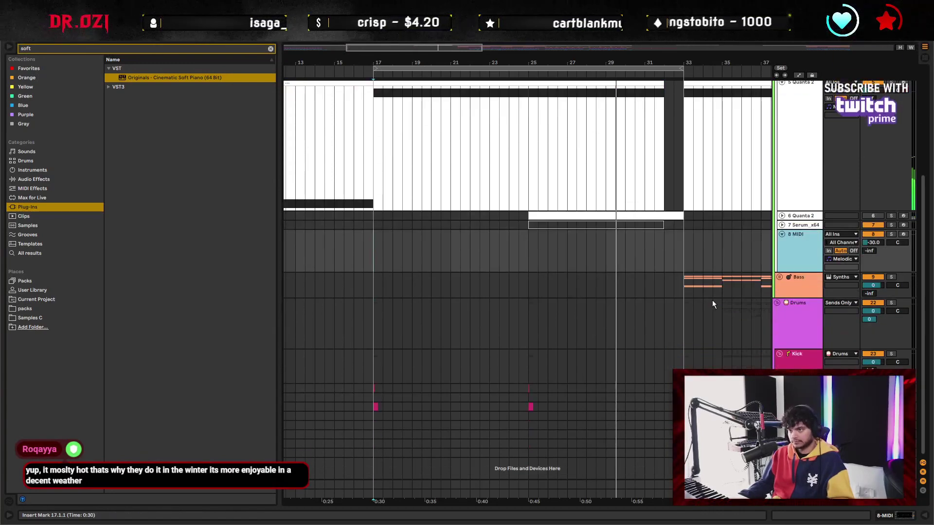
# Unfold the Bass group and set the insertion point on the 16 Brass track within bar 17
pyautogui.click(779, 278)
pyautogui.click(710, 392)
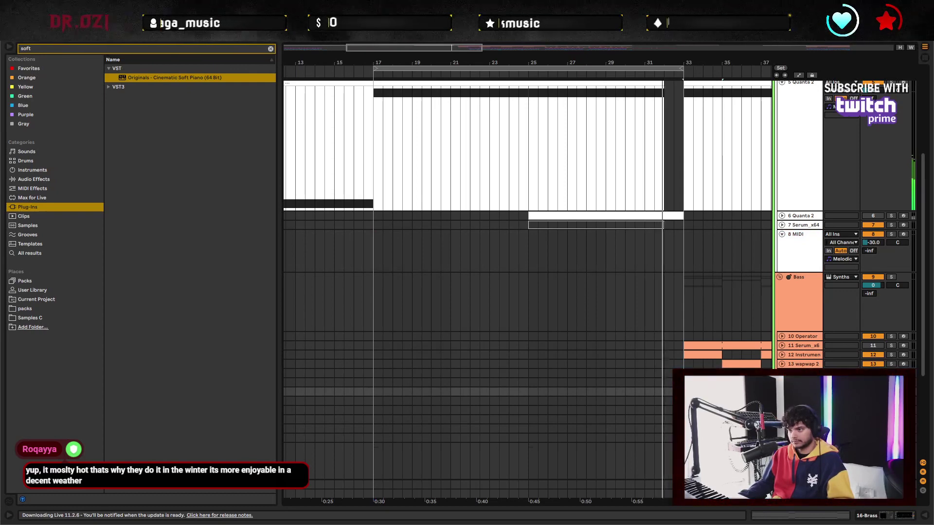
pyautogui.scroll(-3, 487, 375)
pyautogui.hscroll(-3, 437, 362)
pyautogui.click(447, 365)
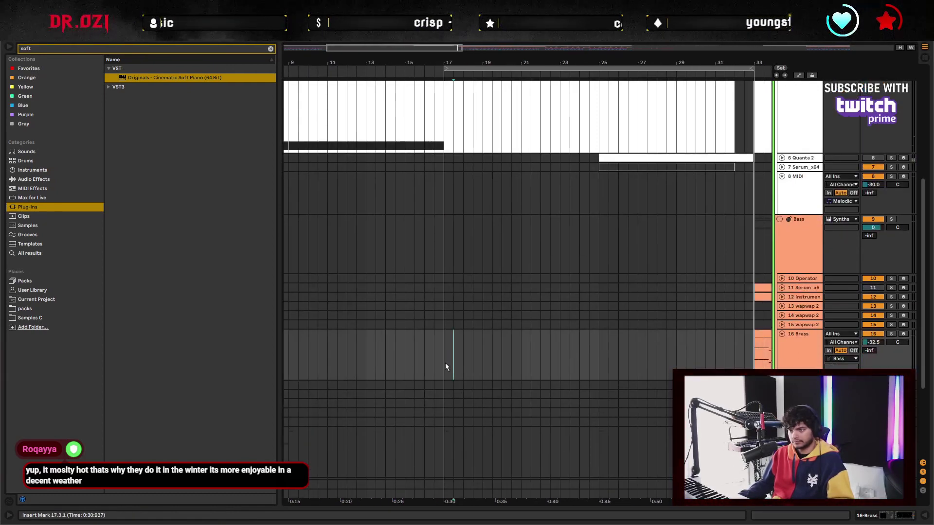
# Try reusing the 16 Brass clip from bar 33 at bar 17, deleting its notes after the first three beats
pyautogui.doubleClick(447, 368)
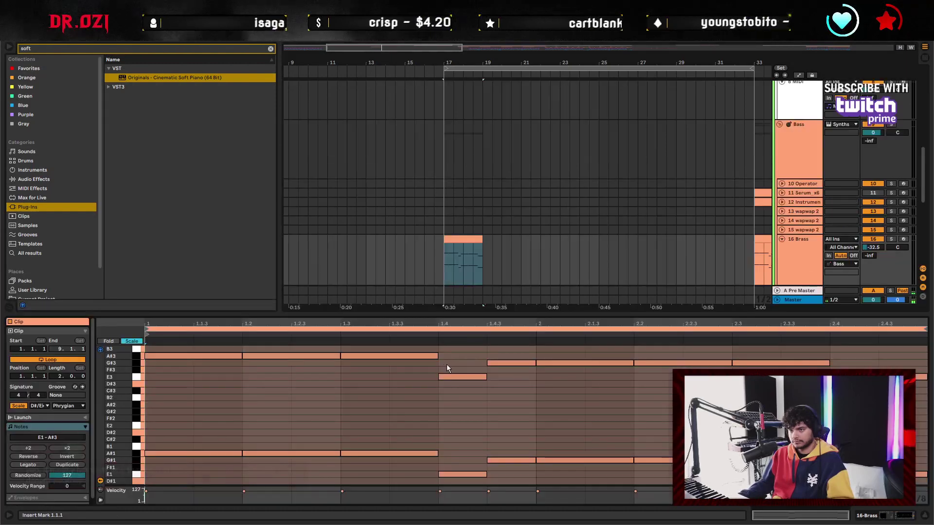
pyautogui.moveTo(128, 386); pyautogui.dragTo(146, 385)
pyautogui.moveTo(474, 375); pyautogui.dragTo(870, 482)
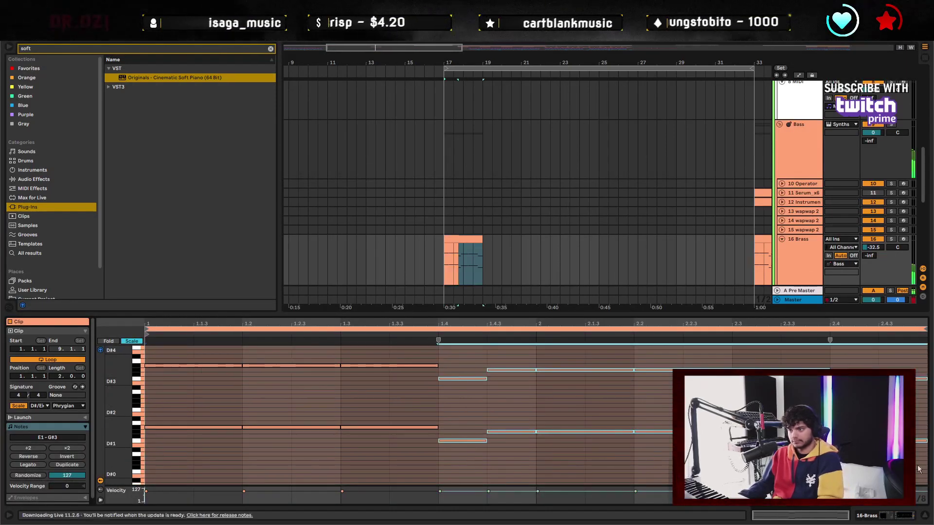
pyautogui.press('Delete')
pyautogui.click(919, 521)
pyautogui.scroll(5, 525, 226)
pyautogui.hscroll(-3, 525, 227)
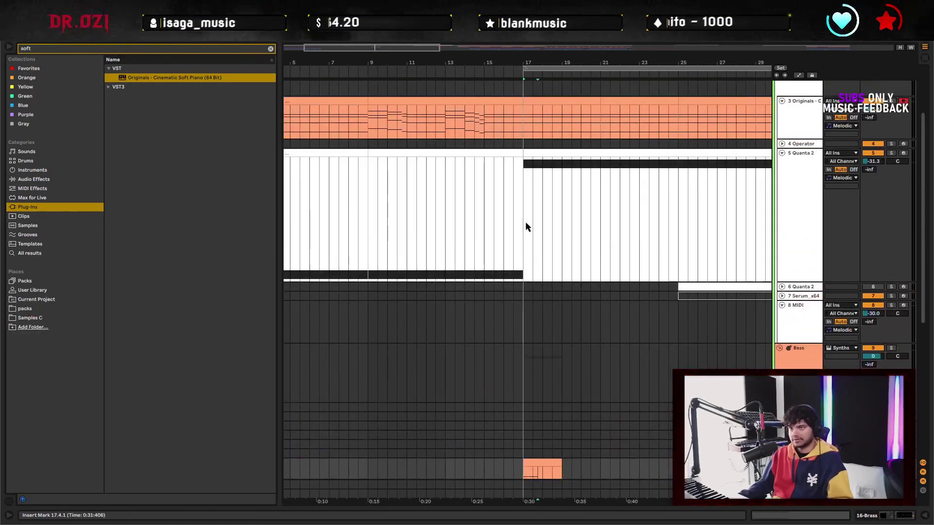
# Replace the Brass clip at bar 17 with a copy of the piano chord from 17.1.1 to 17.3.1
pyautogui.click(528, 122)
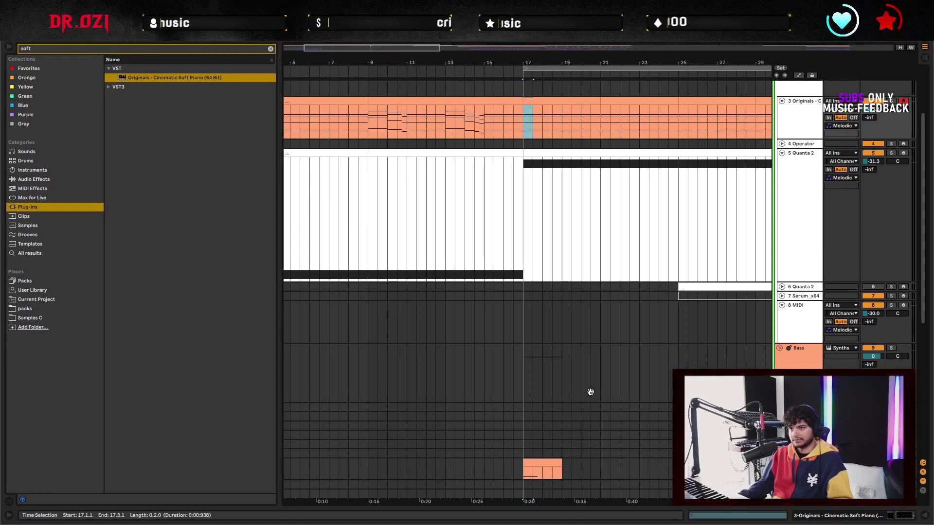
pyautogui.scroll(-5, 591, 392)
pyautogui.click(542, 320)
pyautogui.click(525, 308)
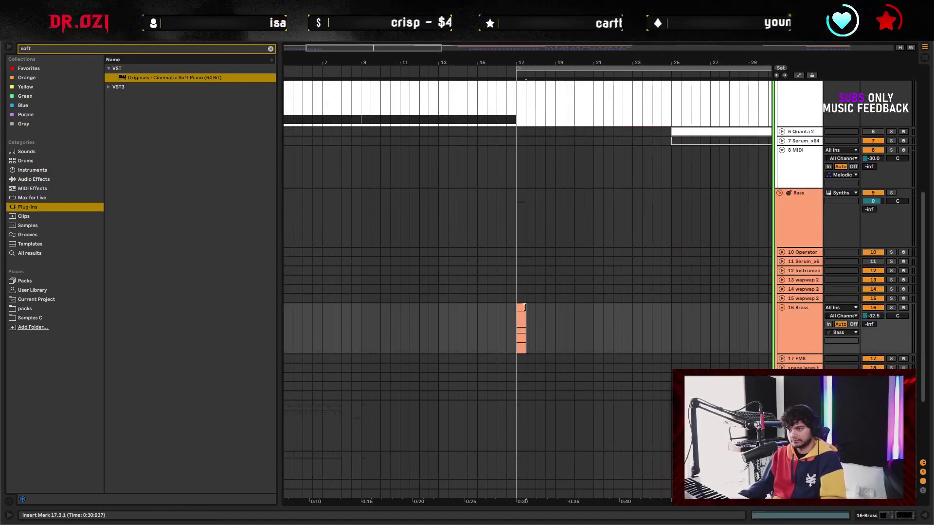
# Duplicate the half-bar chord clip repeatedly on the 16 Brass track until it fills bars 17 to 32
pyautogui.moveTo(527, 322); pyautogui.dragTo(674, 335)
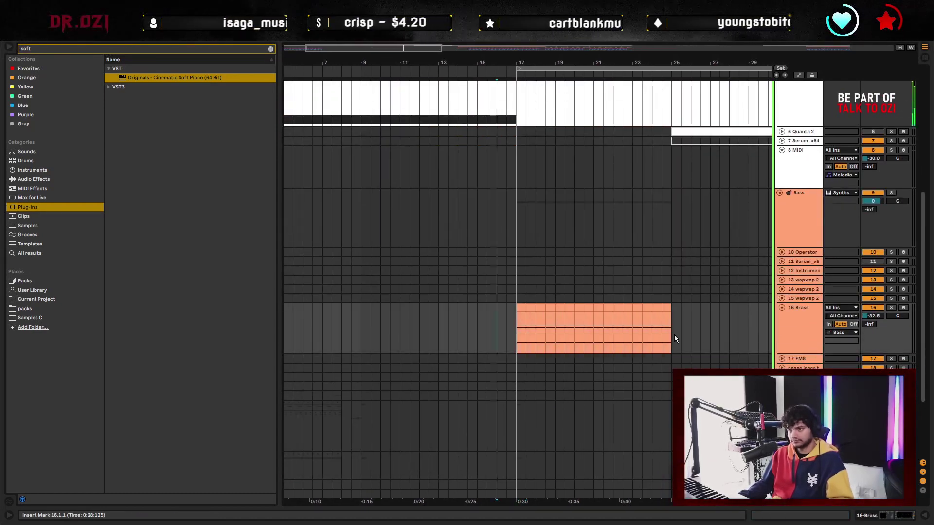
pyautogui.hotkey('ctrl', 'd')
pyautogui.hotkey('ctrl', 'd')
pyautogui.hotkey('ctrl', 'd')
pyautogui.hotkey('ctrl', 'd')
pyautogui.hotkey('ctrl', 'd')
pyautogui.hotkey('ctrl', 'd')
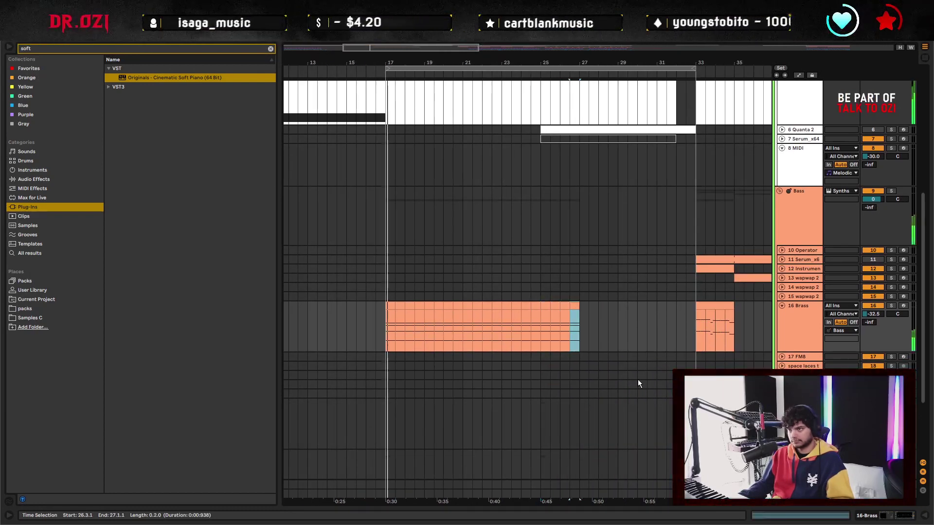
pyautogui.hotkey('ctrl', 'd')
pyautogui.hotkey('ctrl', 'd')
pyautogui.hotkey('ctrl', 'd')
pyautogui.hotkey('ctrl', 'd')
pyautogui.hotkey('ctrl', 'd')
pyautogui.hotkey('ctrl', 'd')
pyautogui.hotkey('ctrl', 'd')
pyautogui.hotkey('ctrl', 'd')
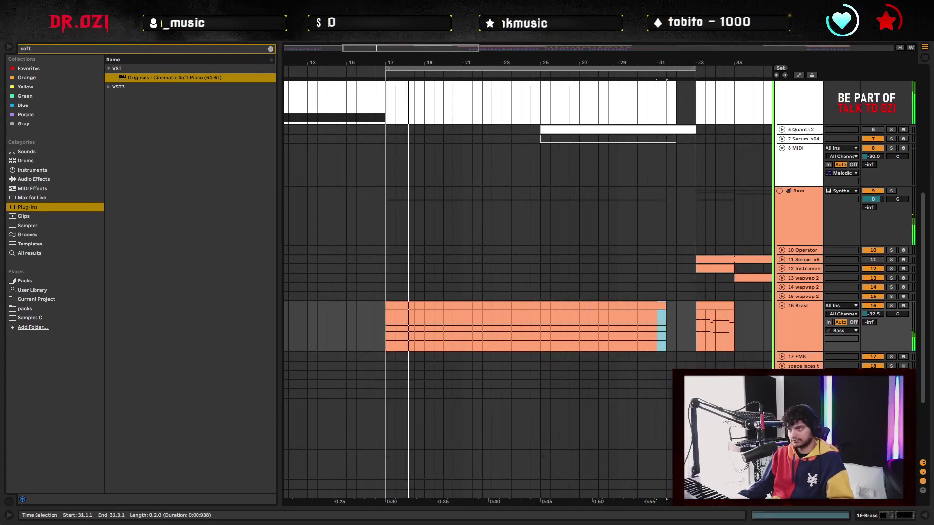
# Consolidate the Brass chord clips from bar 17 to 32 into one clip and transpose all its notes up an octave to D#1–D#4
pyautogui.doubleClick(790, 346)
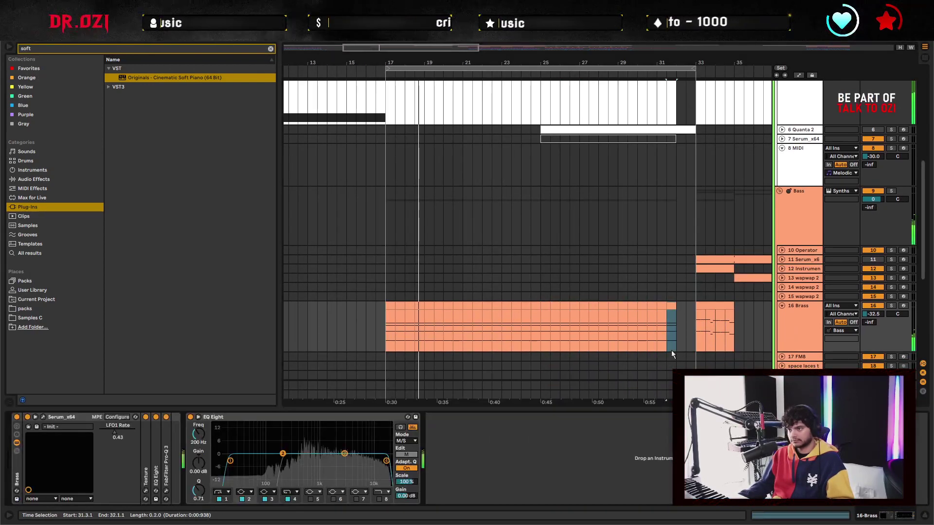
pyautogui.click(392, 305)
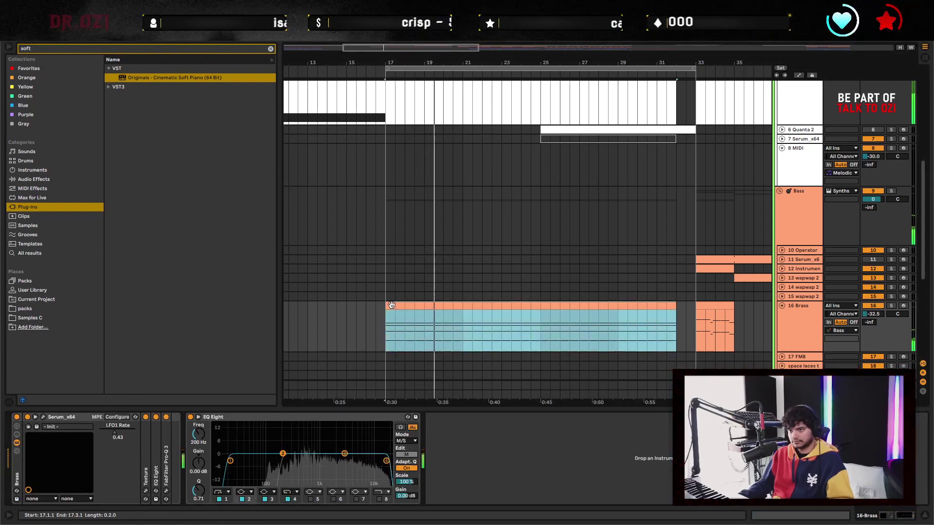
pyautogui.doubleClick(470, 315)
pyautogui.hotkey('ctrl', 'a')
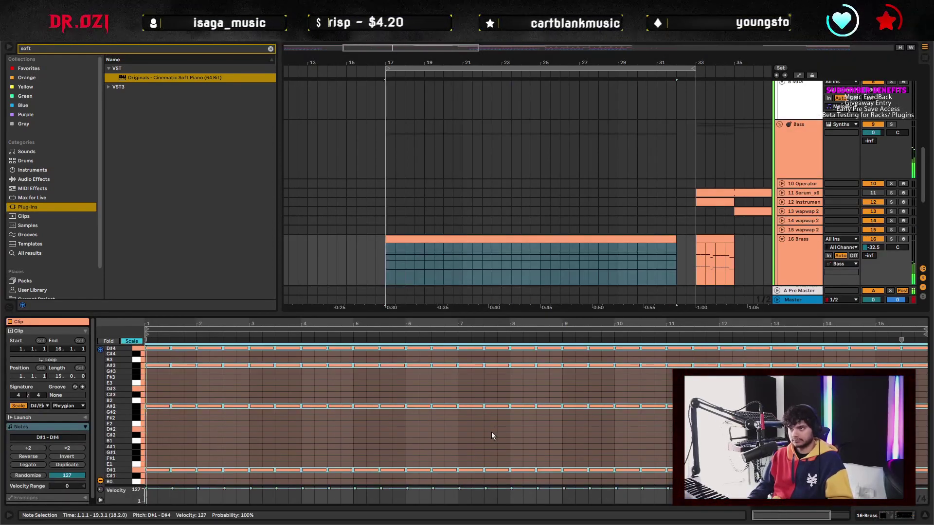
# Search the audio effects for "lp h" and add the lp hp.adg rack after EQ Eight on the 16 Brass track
pyautogui.doubleClick(795, 265)
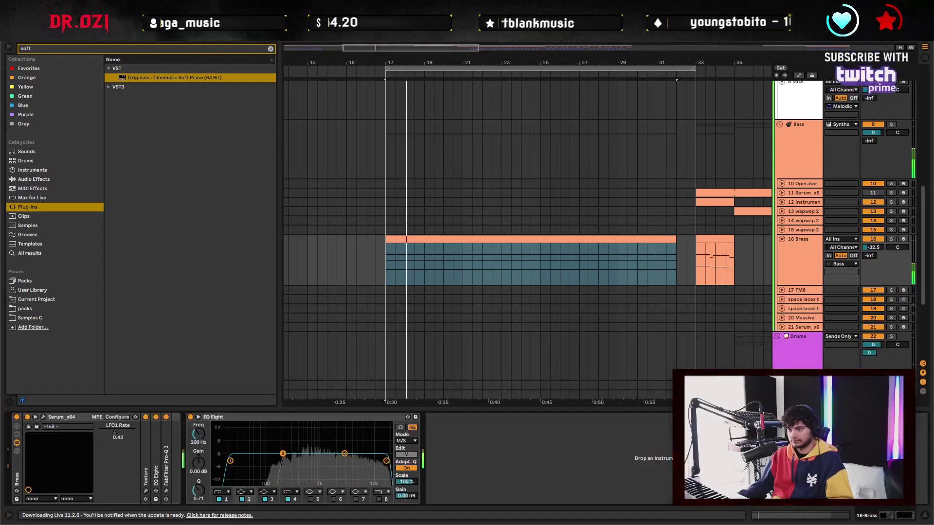
pyautogui.hotkey('ctrl', 'alt', 'l')
pyautogui.click(558, 302)
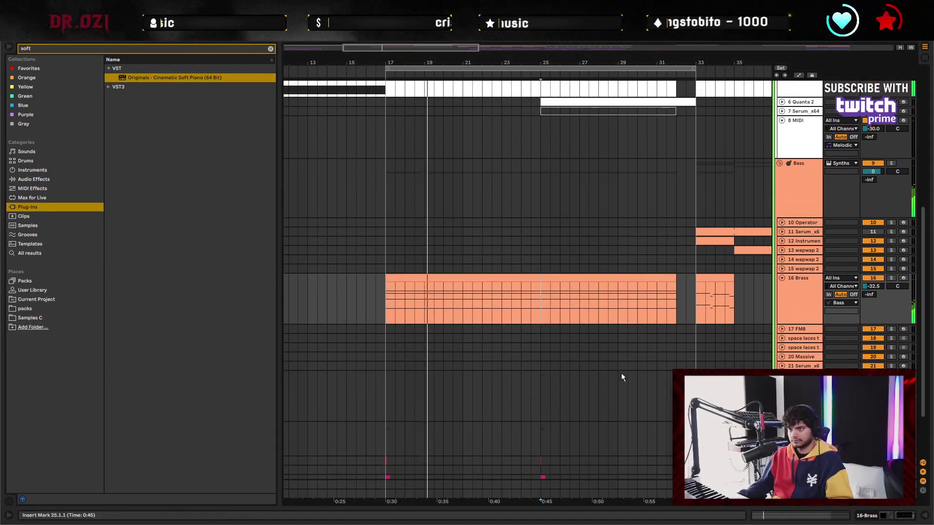
pyautogui.hotkey('ctrl', 'alt', 'l')
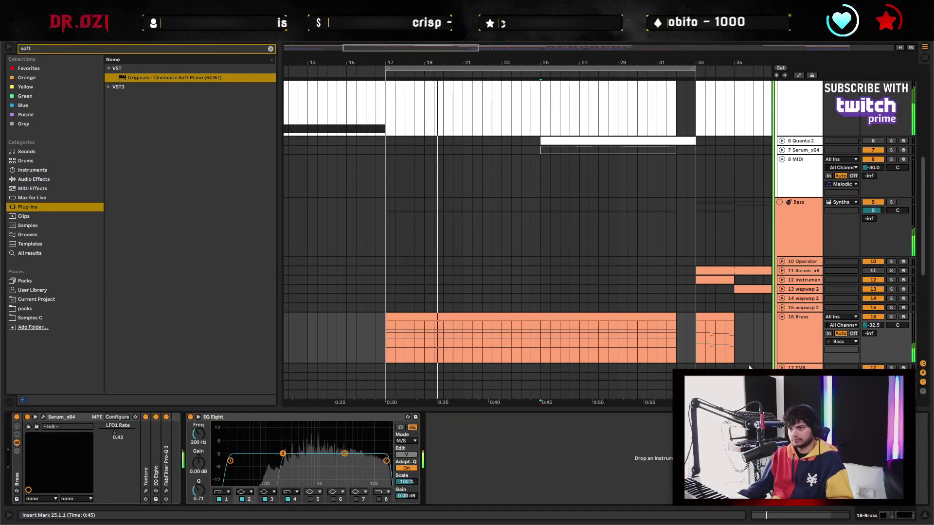
pyautogui.click(270, 49)
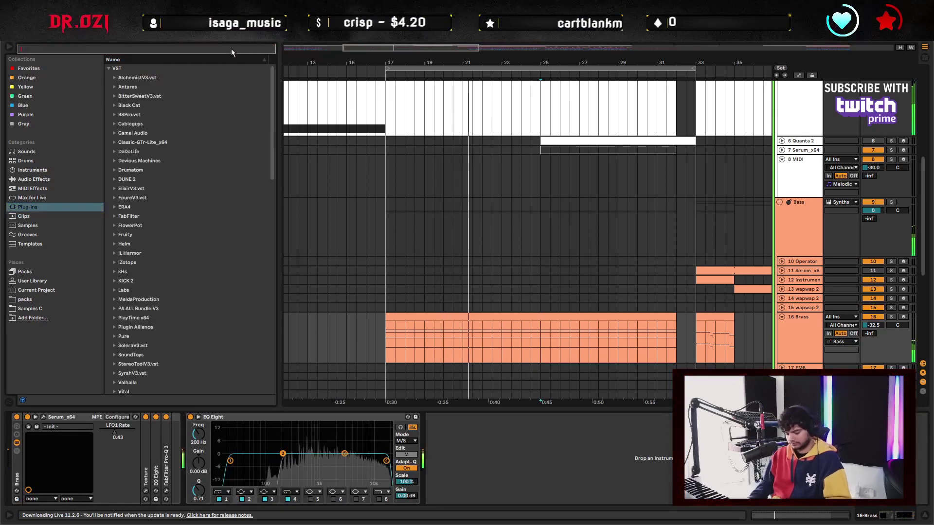
pyautogui.write('lp h')
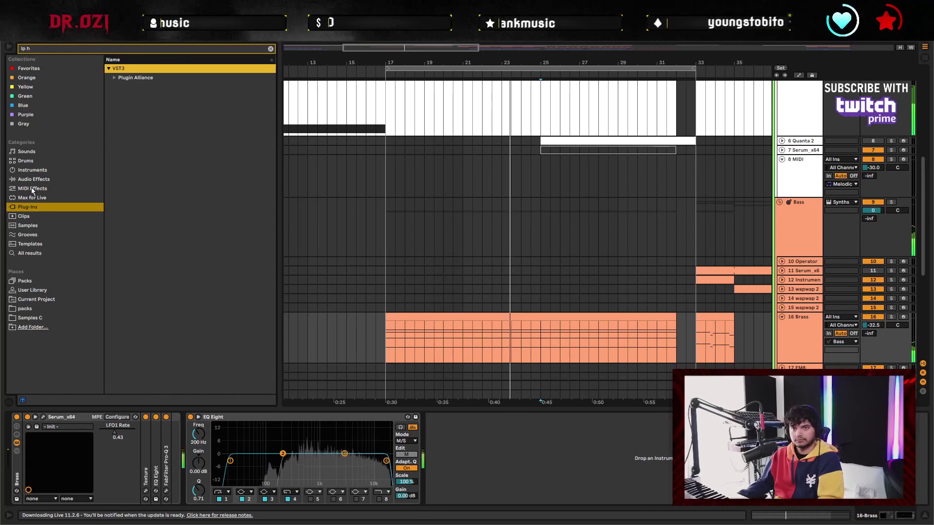
pyautogui.click(53, 181)
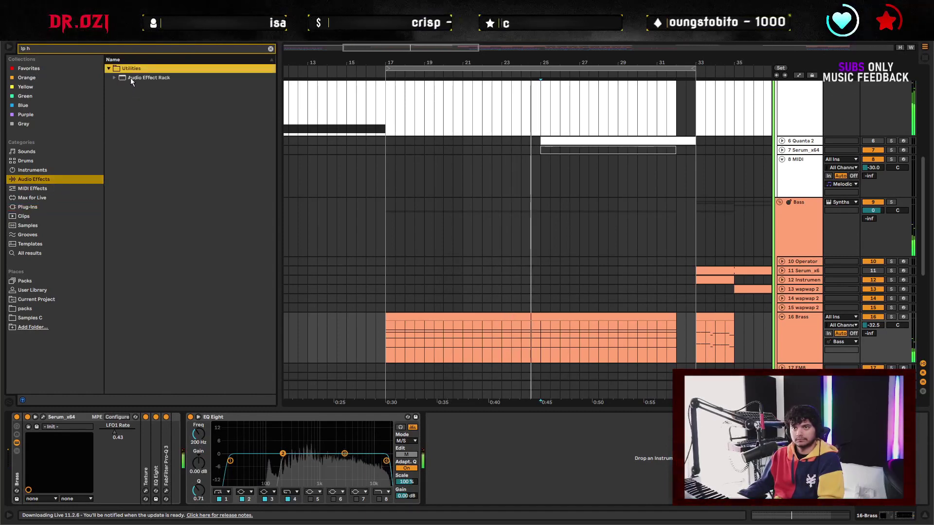
pyautogui.click(130, 78)
pyautogui.click(136, 88)
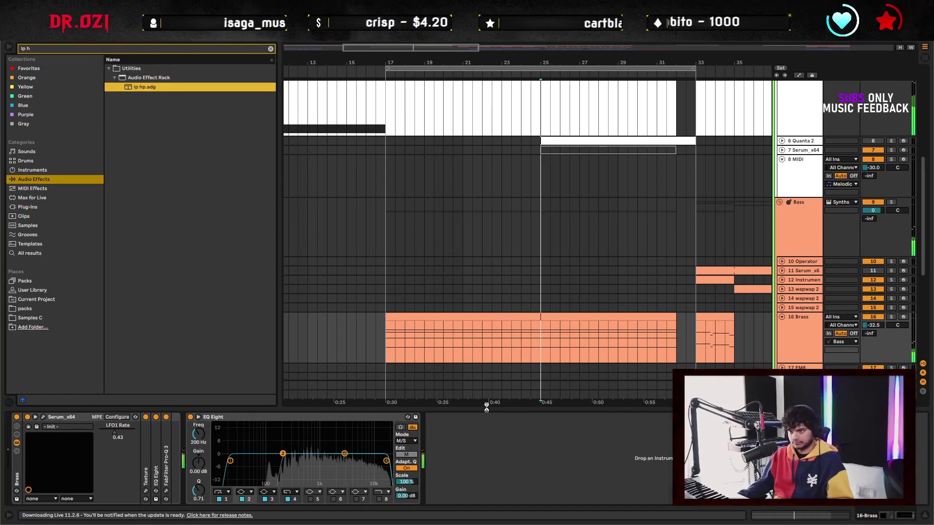
pyautogui.moveTo(547, 445); pyautogui.dragTo(457, 459)
# Automate the lp hp Frequency on the Brass track, starting at 84 at bar 17 and sloping slightly down to bar 32
pyautogui.press('a')
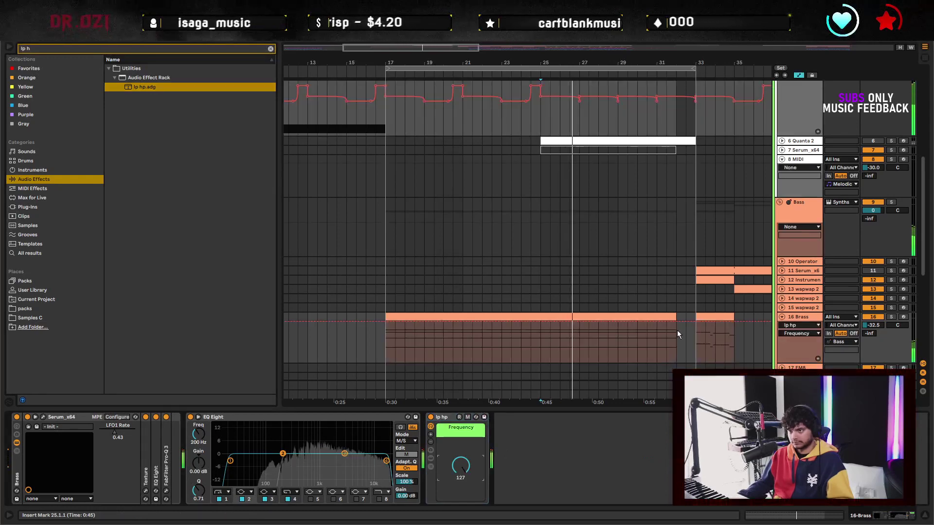
pyautogui.moveTo(385, 322); pyautogui.dragTo(384, 338)
pyautogui.press('space')
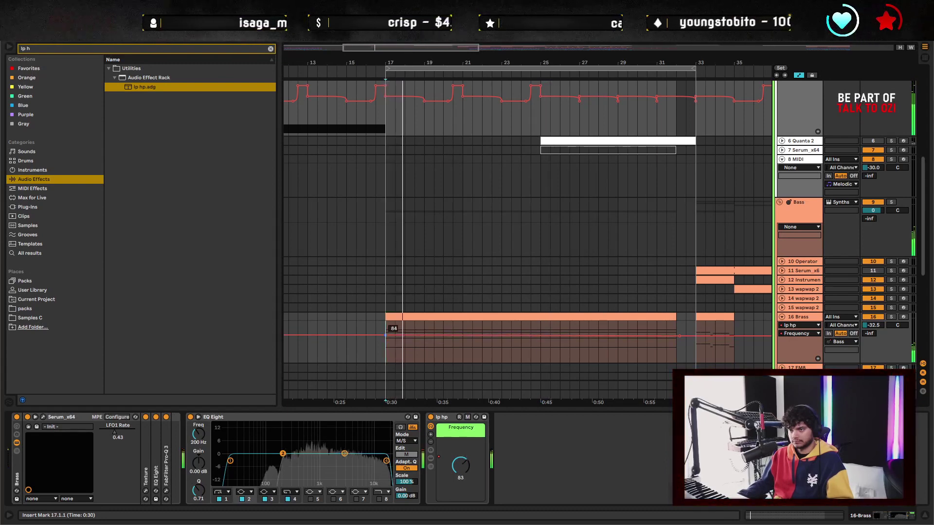
pyautogui.moveTo(679, 336); pyautogui.dragTo(678, 338)
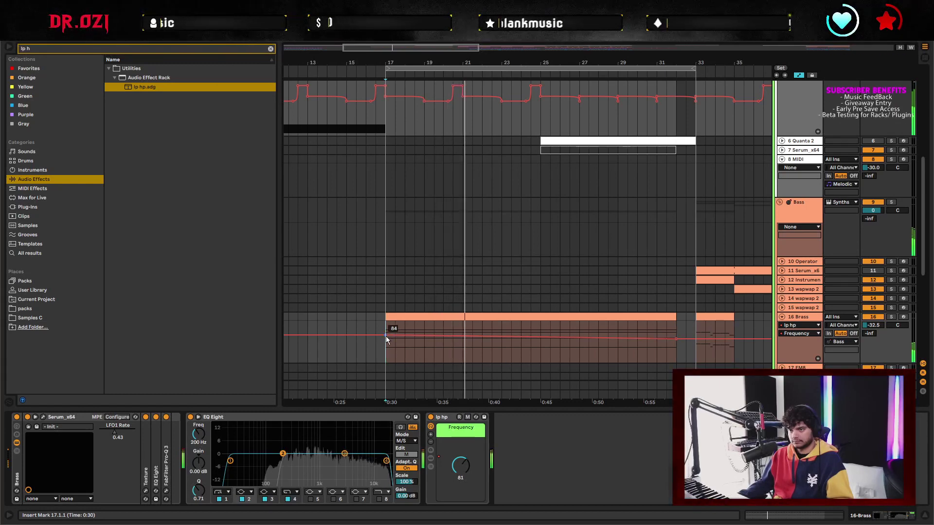
# Automate the lp hp rack's Device On on the 16 Brass track so it is on only from bar 17 to 32
pyautogui.press('a')
pyautogui.scroll(-2, 524, 340)
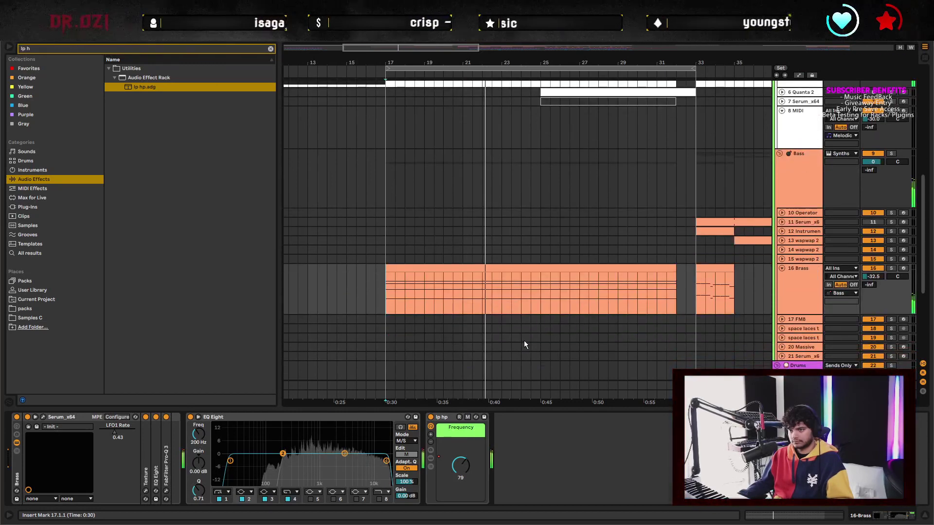
pyautogui.doubleClick(272, 417)
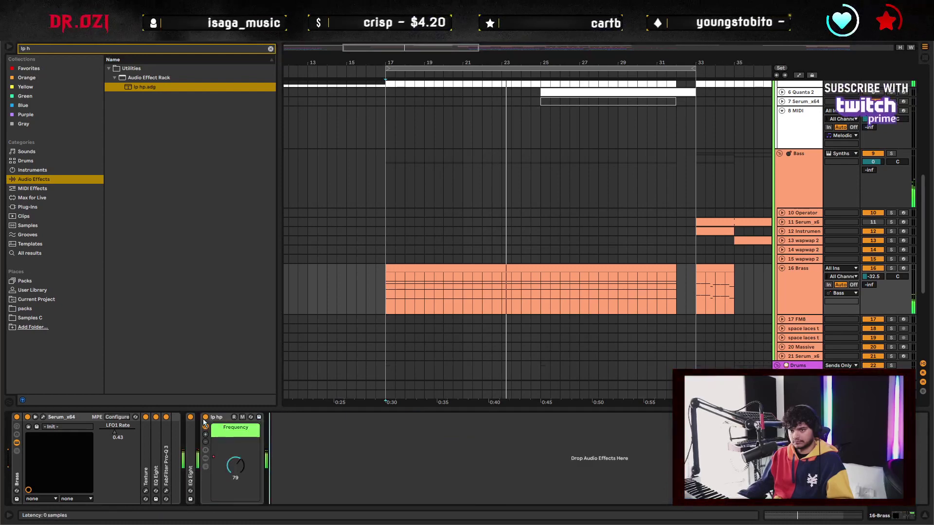
pyautogui.press('a')
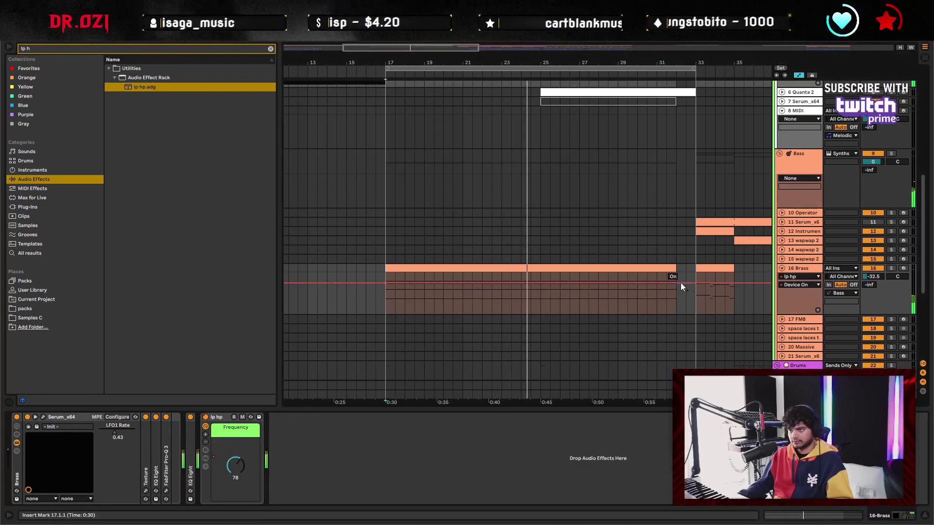
pyautogui.moveTo(692, 286); pyautogui.dragTo(472, 302)
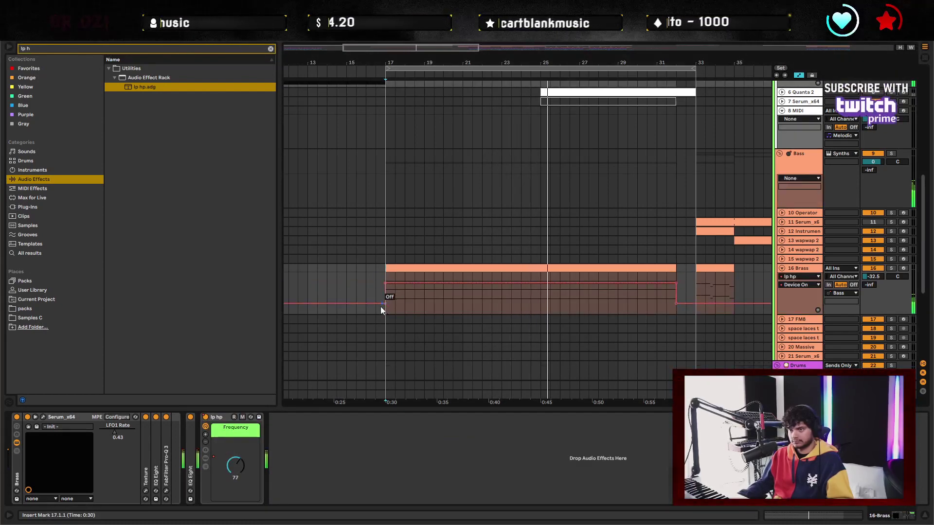
# Lower the end of the lp hp Frequency automation on the Brass track to about 65 at bar 32
pyautogui.click(236, 466)
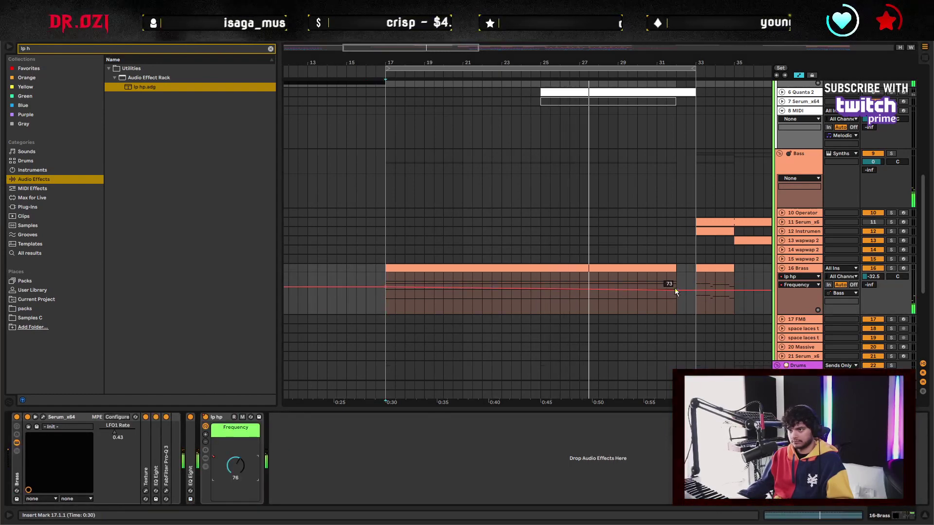
pyautogui.moveTo(675, 288); pyautogui.dragTo(676, 292)
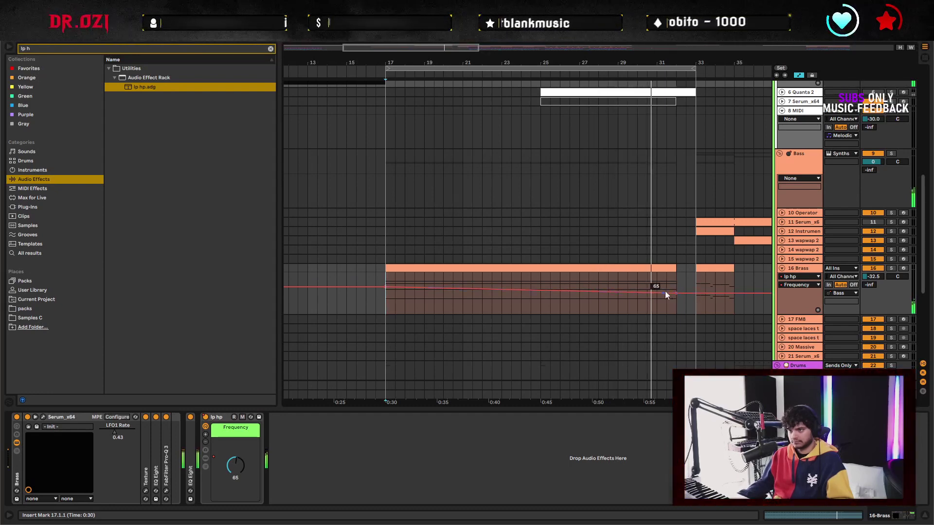
pyautogui.press('a')
# Insert a new audio track below the 21 Serum track, at the end of the Bass group
pyautogui.scroll(-4, 779, 287)
pyautogui.click(808, 269)
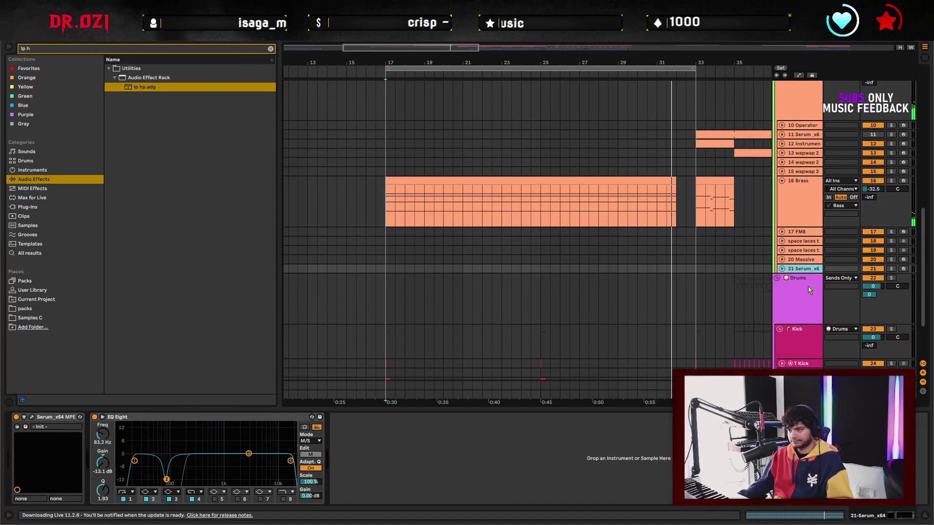
pyautogui.hotkey('ctrl', 't')
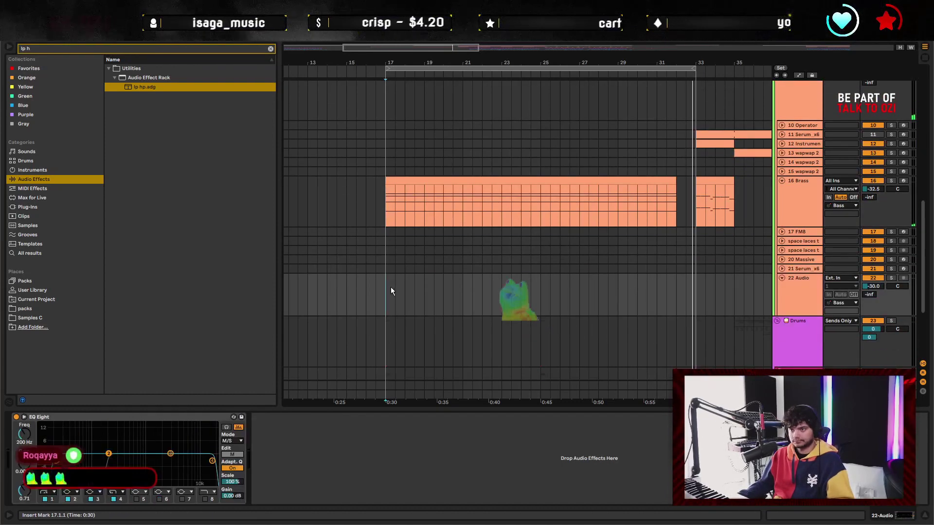
# Search the User Library for "alarm" and open the ALARMS folder under FX in the Dr. Ozi Sample Pack
pyautogui.click(270, 49)
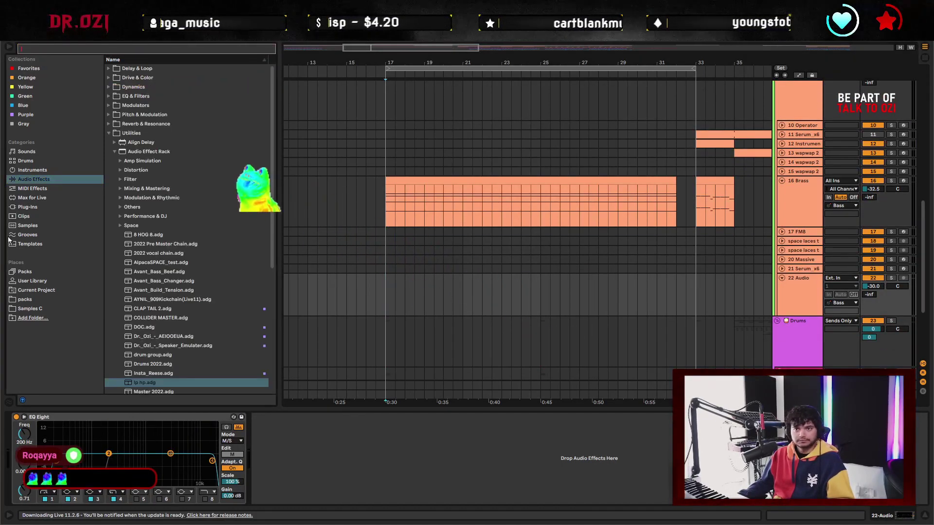
pyautogui.click(27, 299)
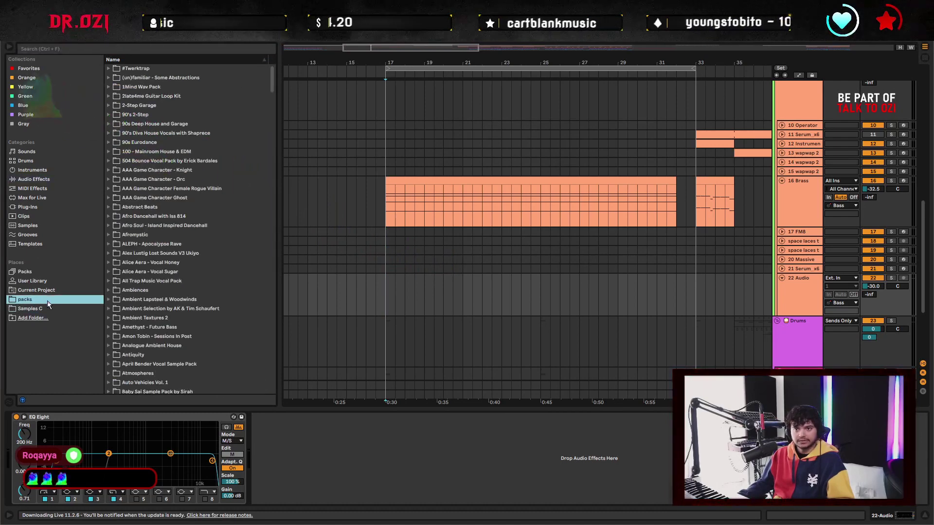
pyautogui.click(53, 281)
pyautogui.write('alarm')
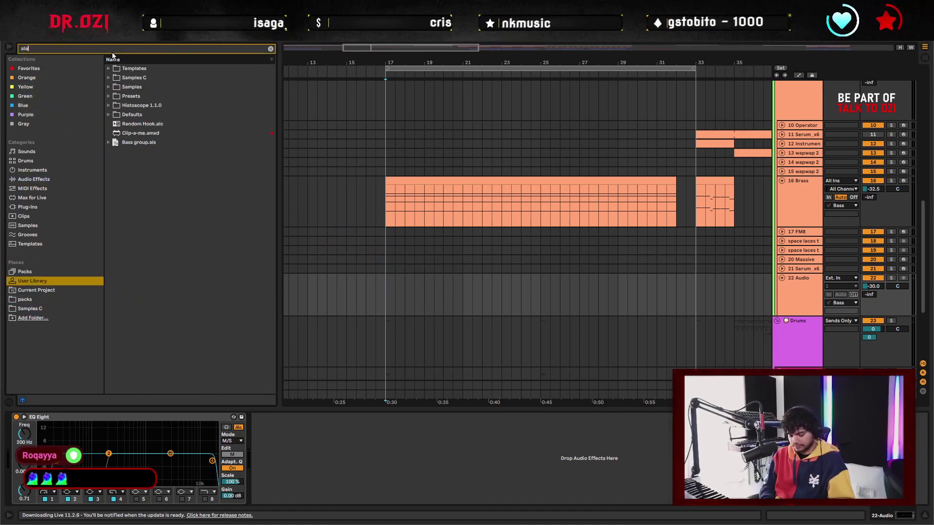
pyautogui.press('Down')
pyautogui.press('Down')
pyautogui.press('Right')
pyautogui.press('Down')
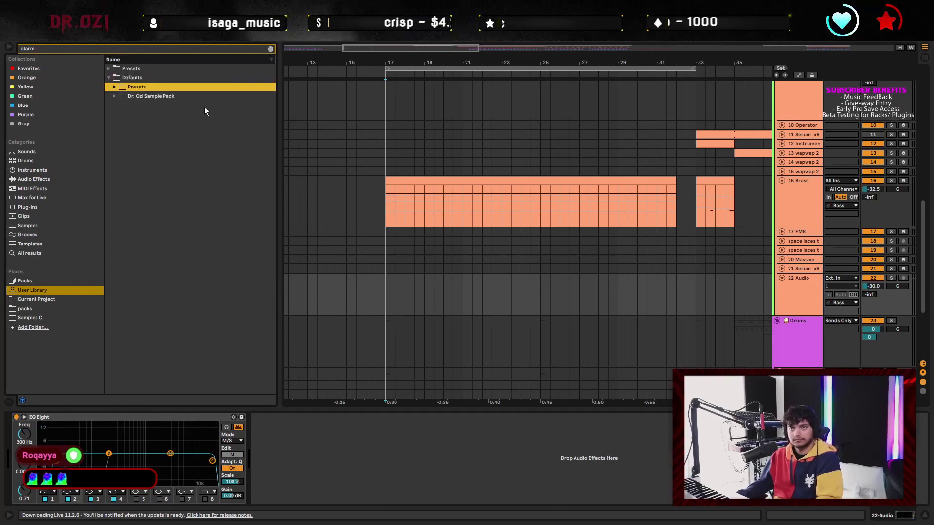
pyautogui.press('Down')
pyautogui.press('Right')
pyautogui.press('Down')
pyautogui.press('Right')
pyautogui.press('Down')
pyautogui.press('Right')
# Audition the alarm samples, place Ozi_A_26.wav at bar 17 on the new audio track and extend the clip to bar 32
pyautogui.press('Down')
pyautogui.press('Down')
pyautogui.press('Down')
pyautogui.press('Down')
pyautogui.press('Down')
pyautogui.press('Down')
pyautogui.press('Down')
pyautogui.press('Down')
pyautogui.press('Down')
pyautogui.press('Down')
pyautogui.press('Down')
pyautogui.press('Down')
pyautogui.press('Down')
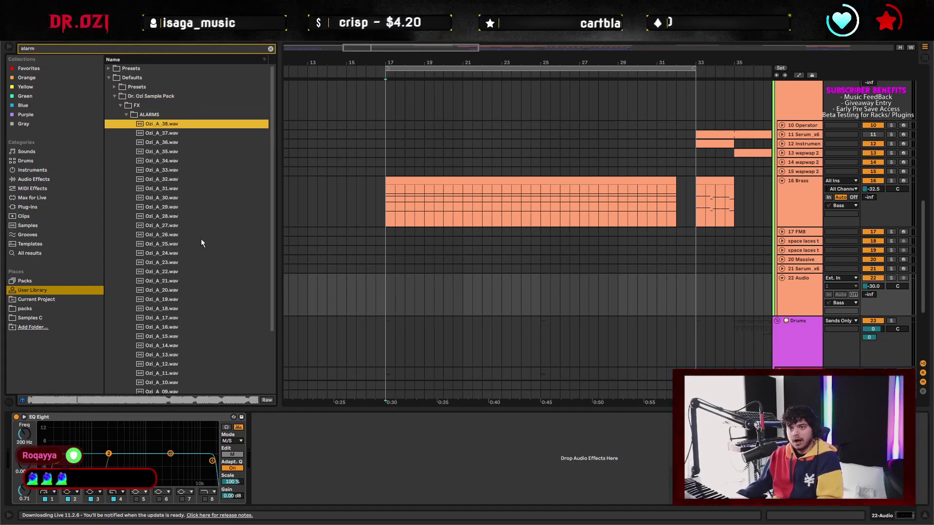
pyautogui.scroll(-2, 200, 239)
pyautogui.moveTo(169, 187); pyautogui.dragTo(408, 286)
pyautogui.doubleClick(418, 276)
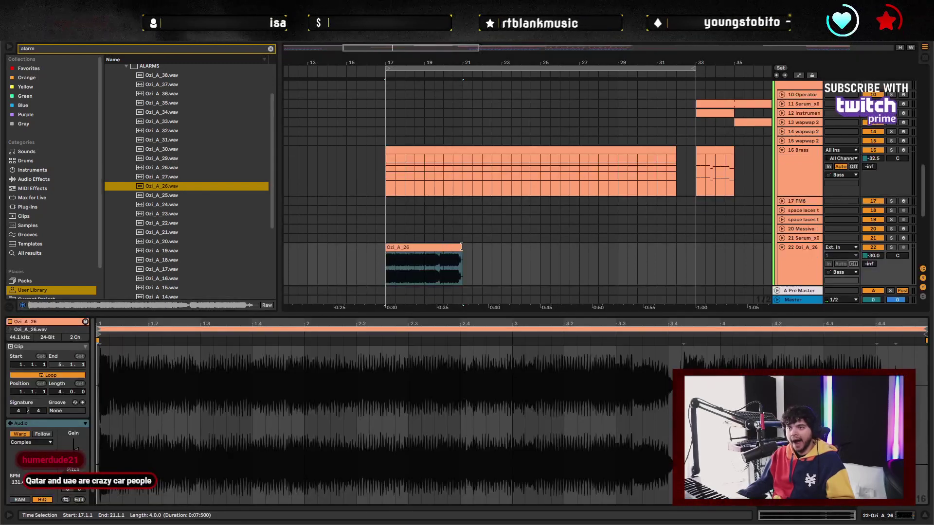
pyautogui.moveTo(462, 263); pyautogui.dragTo(689, 260)
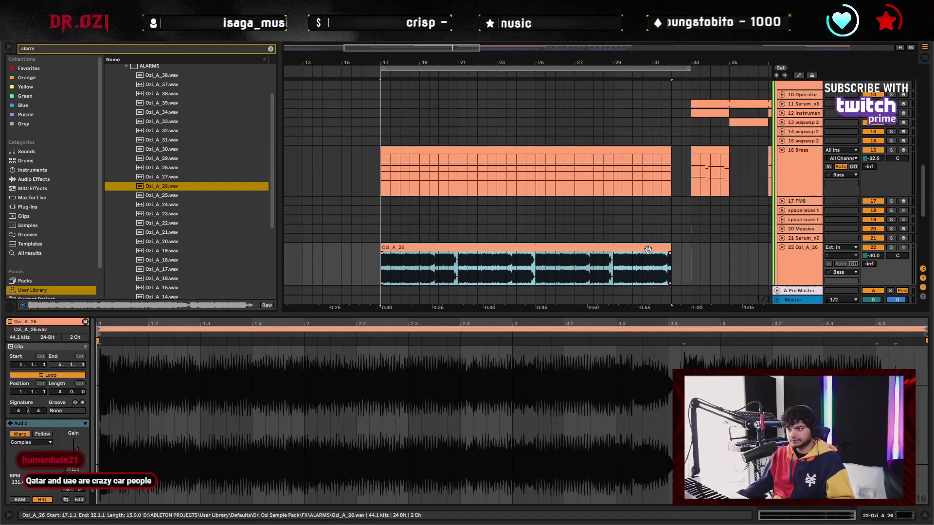
# Try turning off Warp for the Ozi_A_26 clip and undo the change
pyautogui.click(406, 345)
pyautogui.click(28, 433)
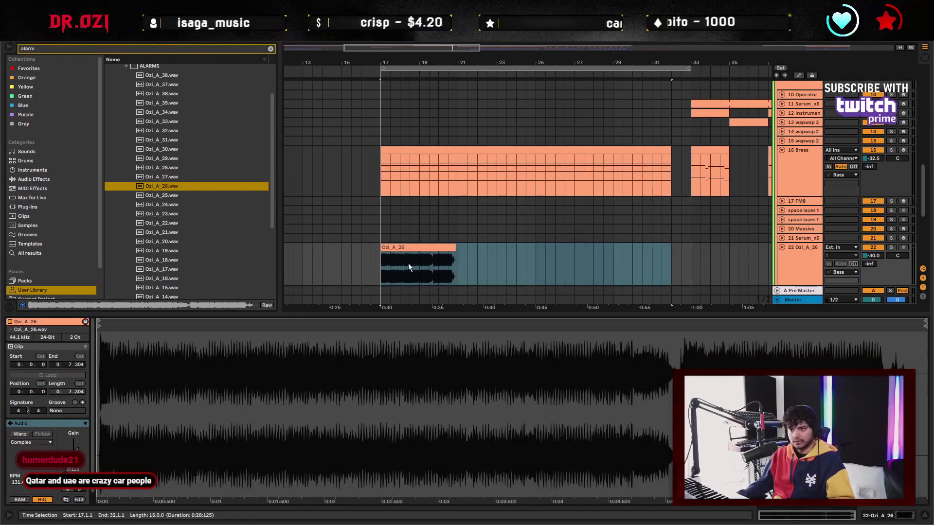
pyautogui.hotkey('ctrl', 'z')
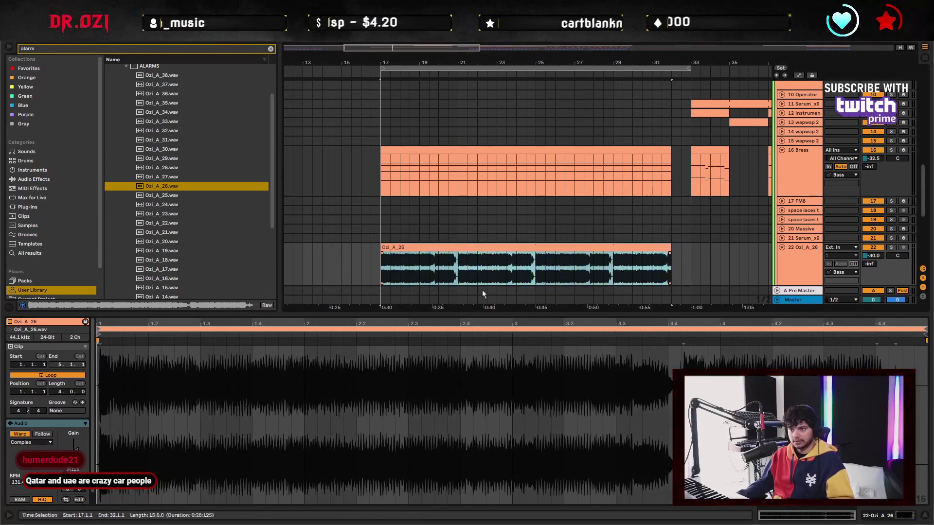
# Solo the 22 Ozi_A_26 track, start playback and lower the track volume to -43.5 dB
pyautogui.click(891, 247)
pyautogui.press('space')
pyautogui.moveTo(873, 255); pyautogui.dragTo(874, 266)
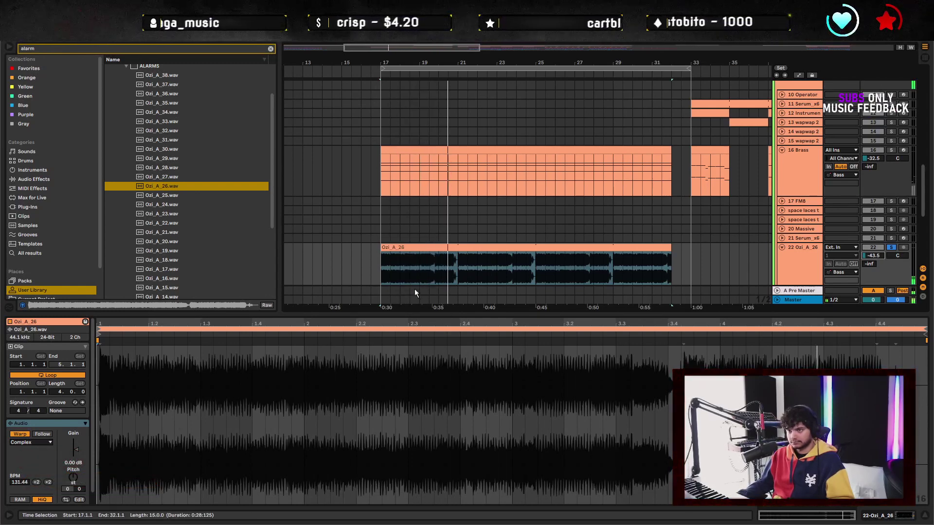
# Duplicate the 18.1.1 to 19.4.1 section of the Ozi_A_26 clip repeatedly until the copies reach bar 32
pyautogui.click(400, 276)
pyautogui.scroll(5, 401, 146)
pyautogui.moveTo(414, 268); pyautogui.dragTo(520, 275)
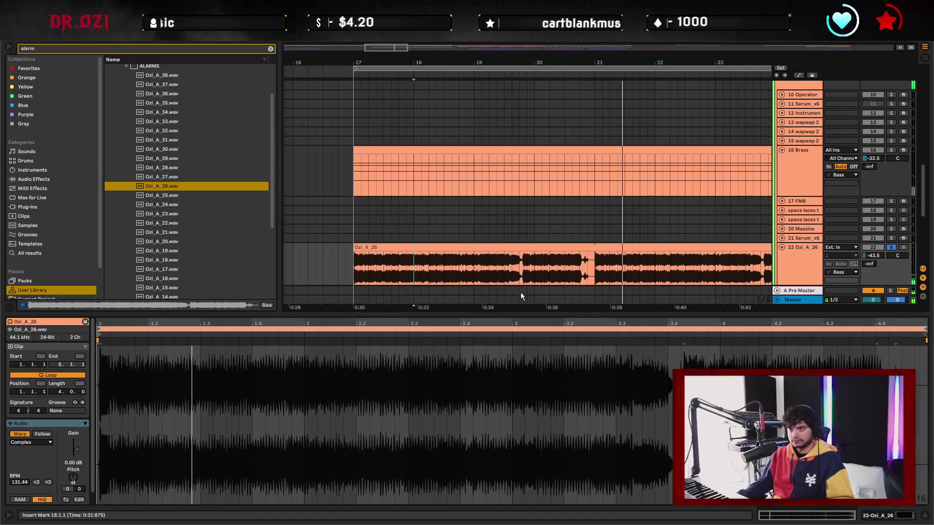
pyautogui.hotkey('ctrl', 'd')
pyautogui.hotkey('ctrl', 'd')
pyautogui.hotkey('ctrl', 'd')
pyautogui.hotkey('ctrl', 'd')
pyautogui.hotkey('ctrl', 'd')
pyautogui.hotkey('ctrl', 'd')
pyautogui.hotkey('ctrl', 'd')
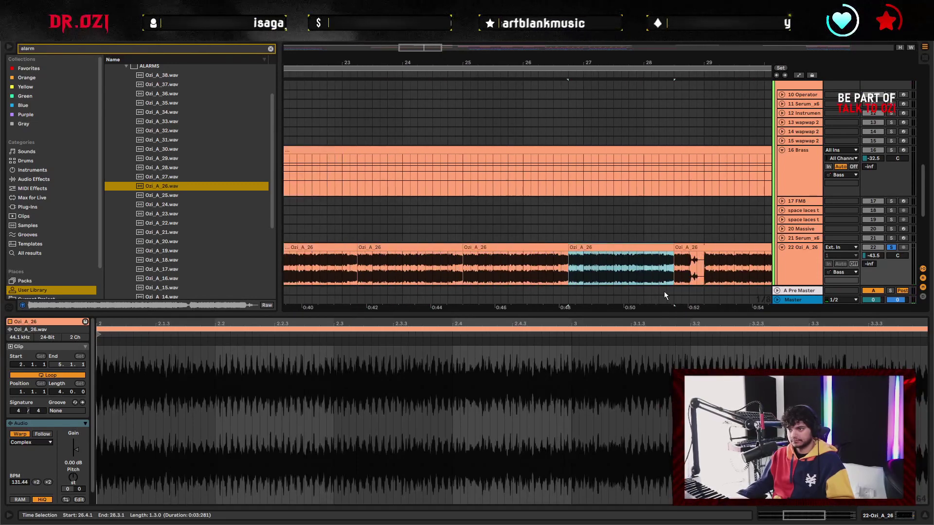
# Crossfade the joins between the duplicated Ozi_A_26 clips up to bar 32 and play the result from bar 19
pyautogui.scroll(-2, 696, 268)
pyautogui.hscroll(-9, 696, 268)
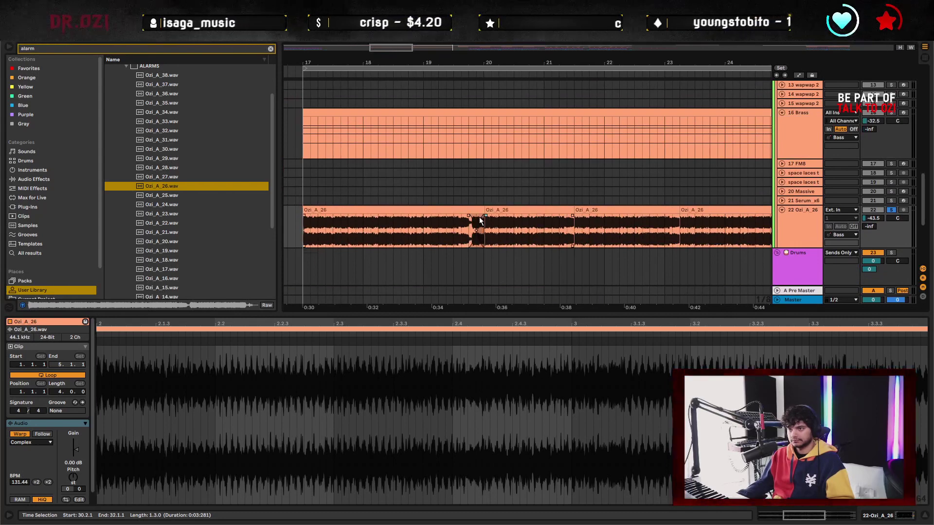
pyautogui.moveTo(472, 217); pyautogui.dragTo(453, 218)
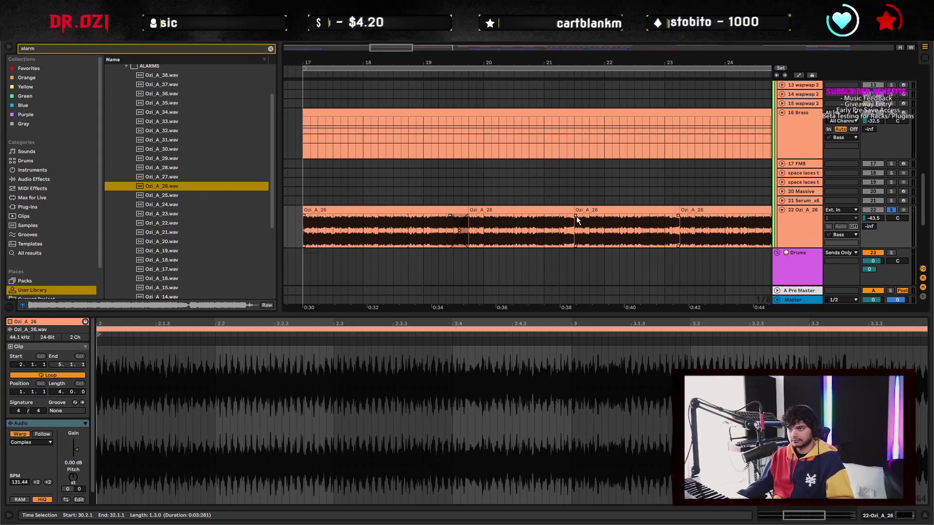
pyautogui.hscroll(2, 509, 234)
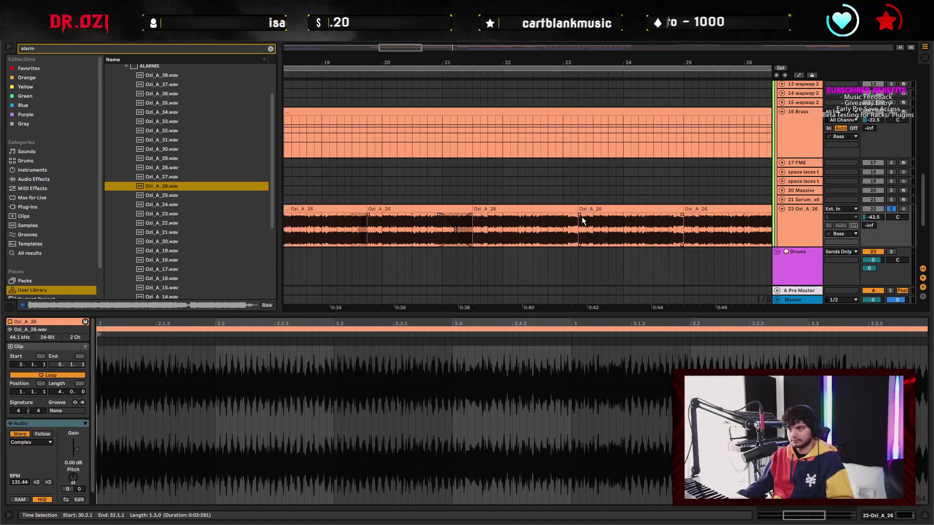
pyautogui.moveTo(582, 217); pyautogui.dragTo(517, 203)
pyautogui.hscroll(2, 579, 225)
pyautogui.click(598, 215)
pyautogui.hscroll(3, 560, 224)
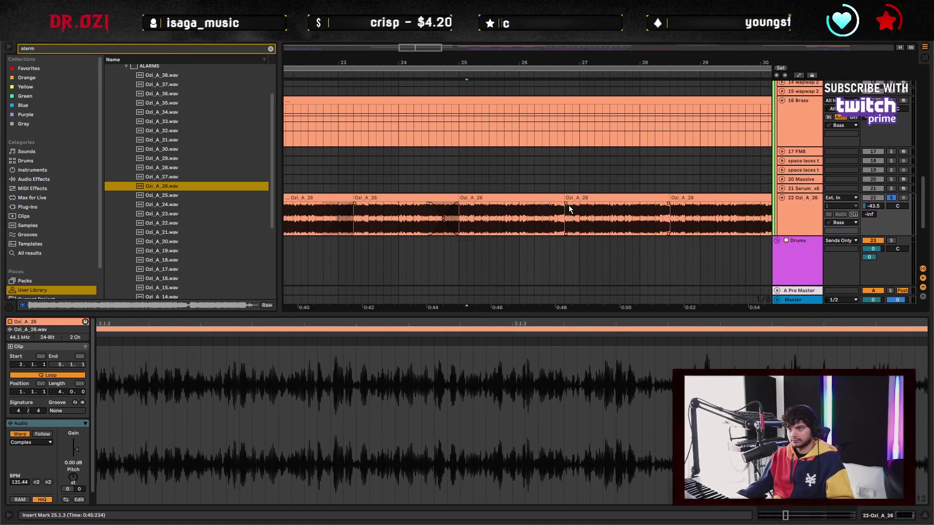
pyautogui.hscroll(3, 568, 210)
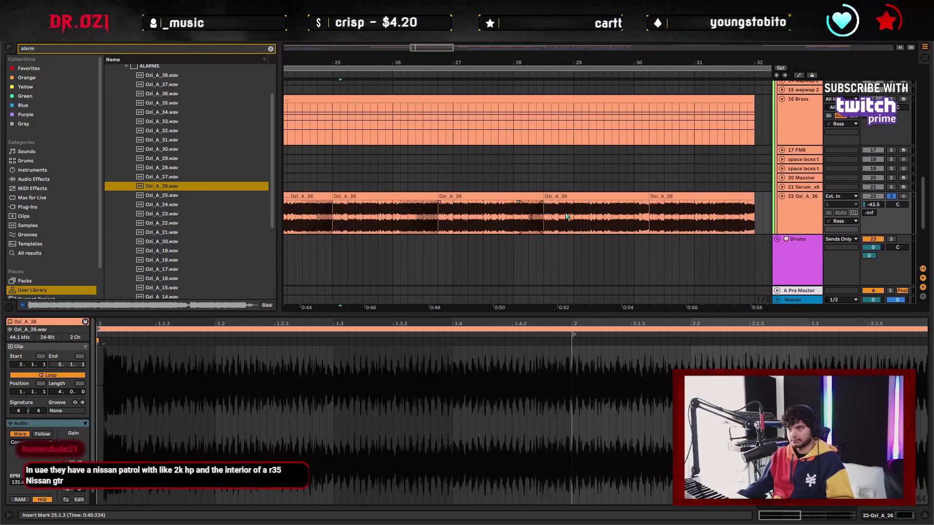
pyautogui.hscroll(-3, 653, 202)
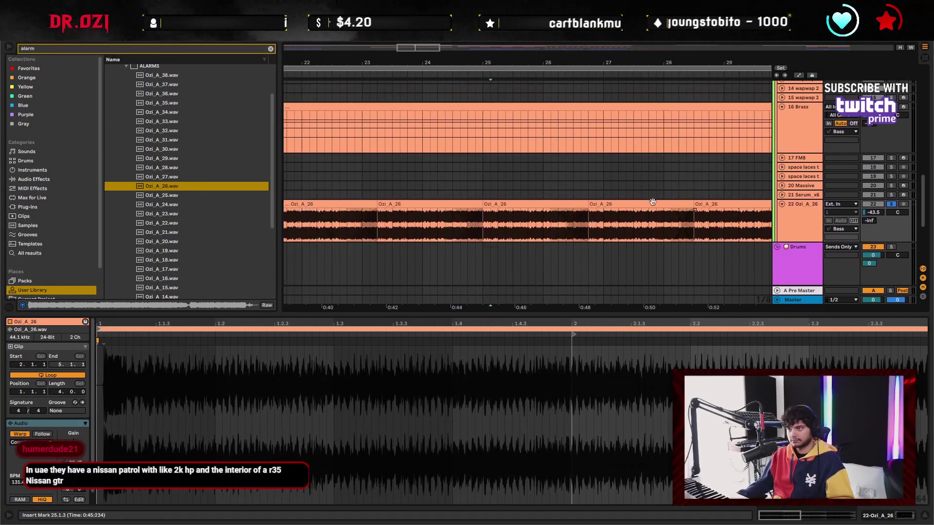
pyautogui.moveTo(535, 46); pyautogui.dragTo(437, 214)
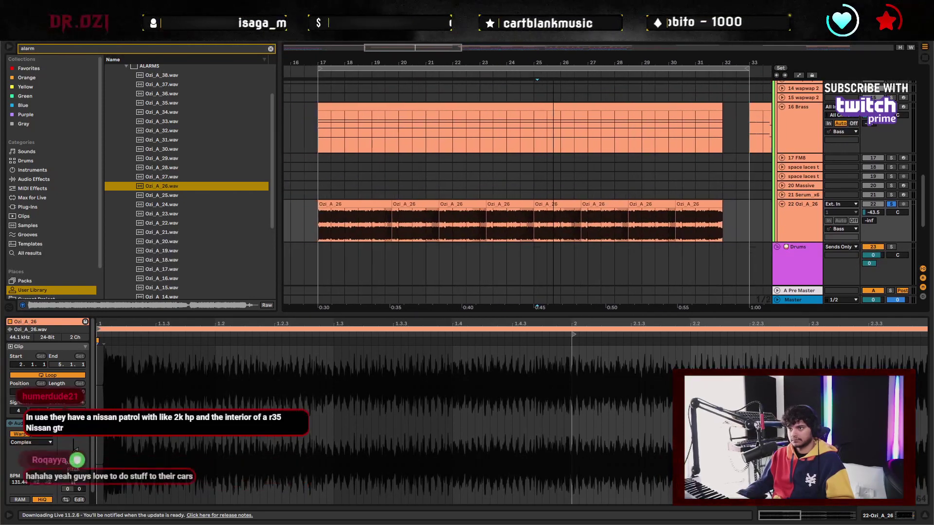
pyautogui.click(373, 223)
pyautogui.press('space')
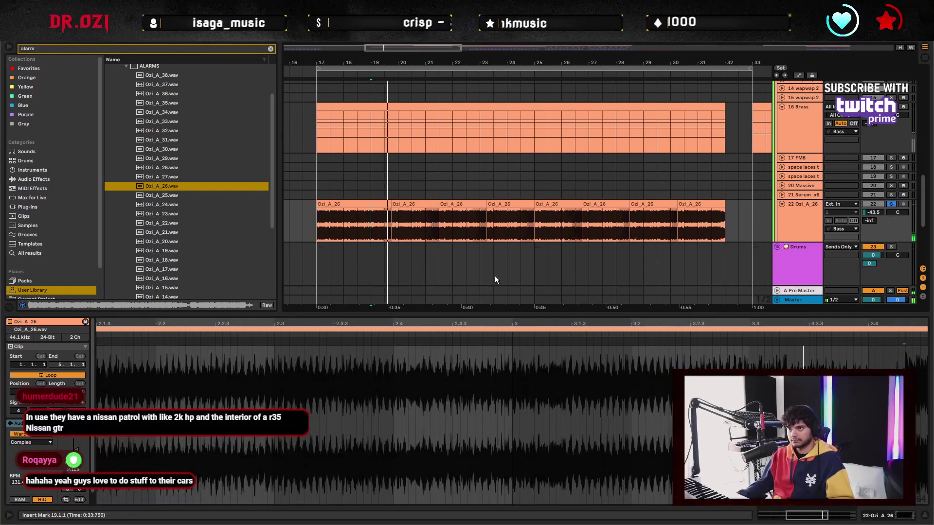
# Try consolidating the first Ozi_A_26 clip from 17.1.1 to 19.4.1 and undo it
pyautogui.click(701, 204)
pyautogui.click(380, 223)
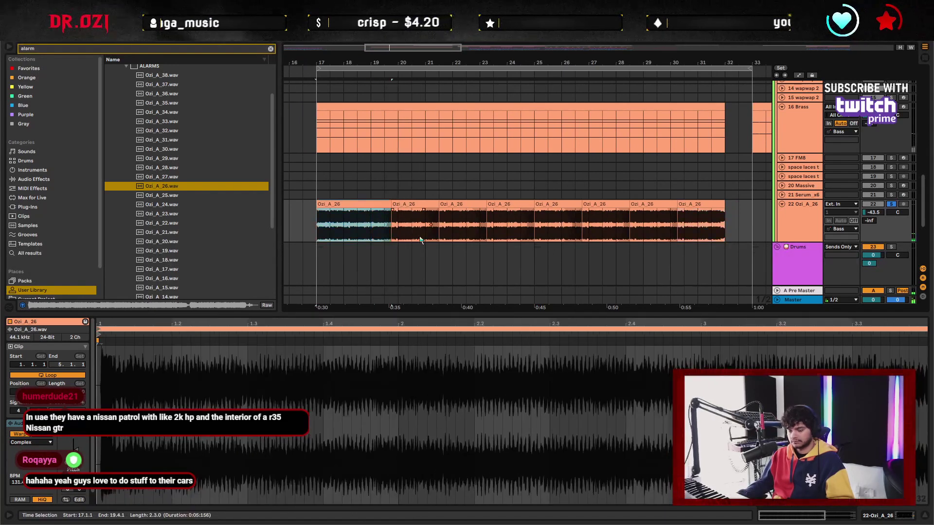
pyautogui.hotkey('ctrl', 'j')
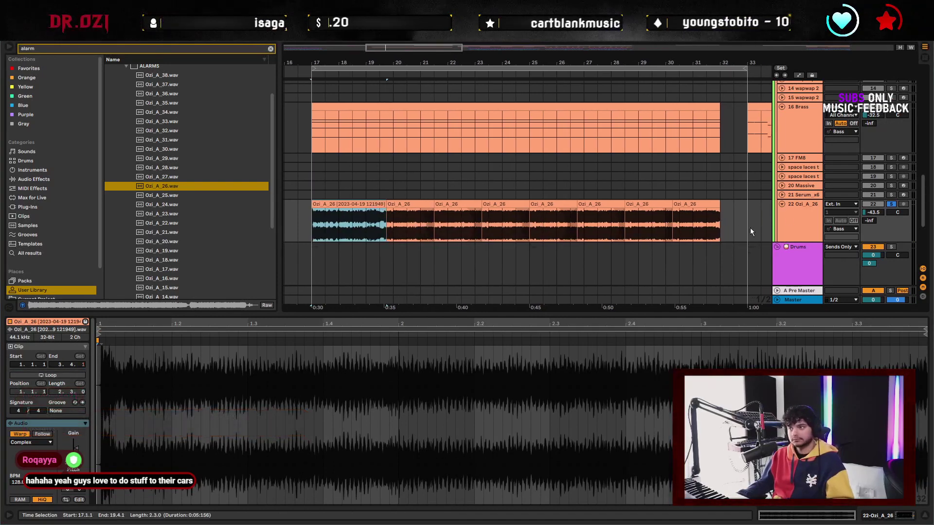
pyautogui.hotkey('ctrl', 'z')
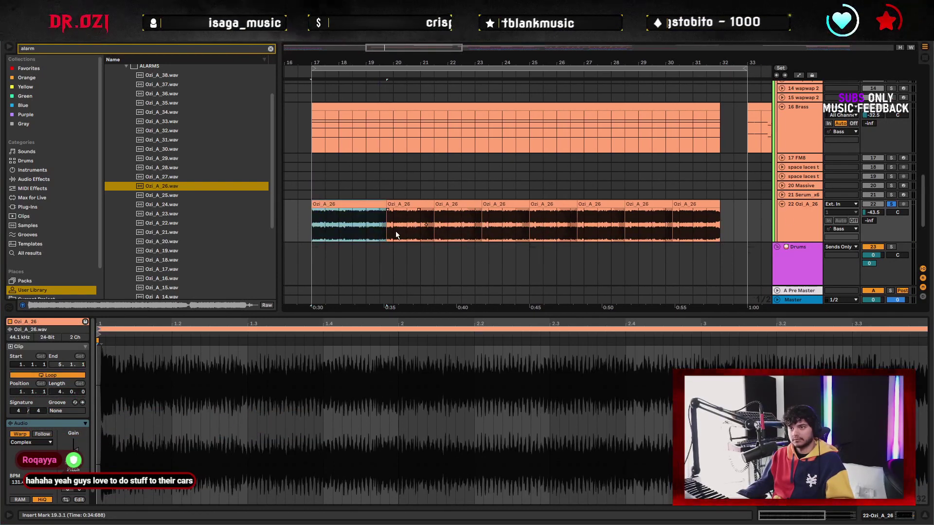
# Consolidate all Ozi_A_26 clips from bar 17 to 32 into one clip, play it and set its pitch to -12 semitones
pyautogui.keyDown('shift'); pyautogui.click(718, 239); pyautogui.keyUp('shift')
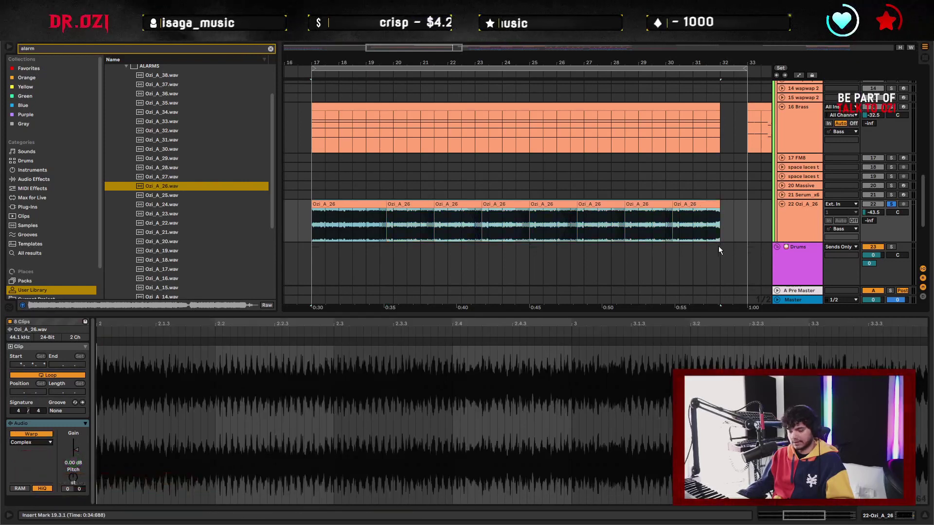
pyautogui.hotkey('ctrl', 'j')
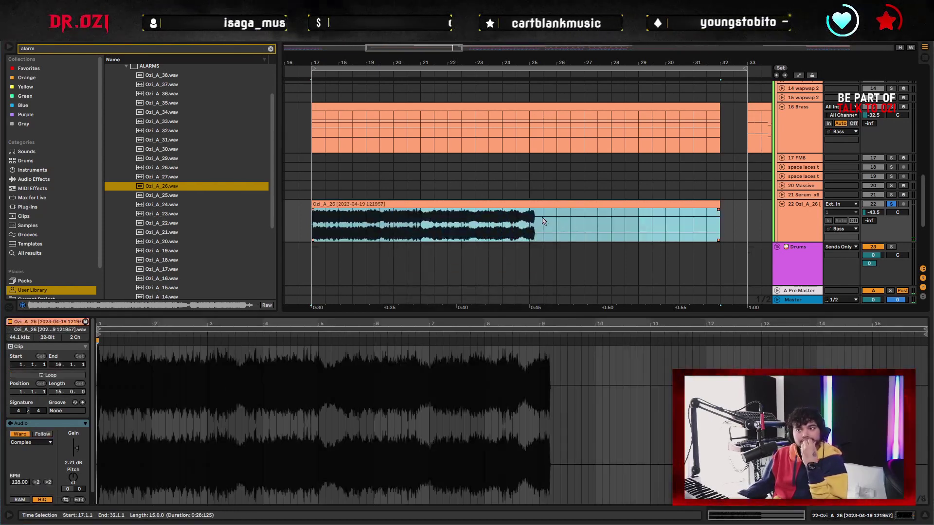
pyautogui.press('space')
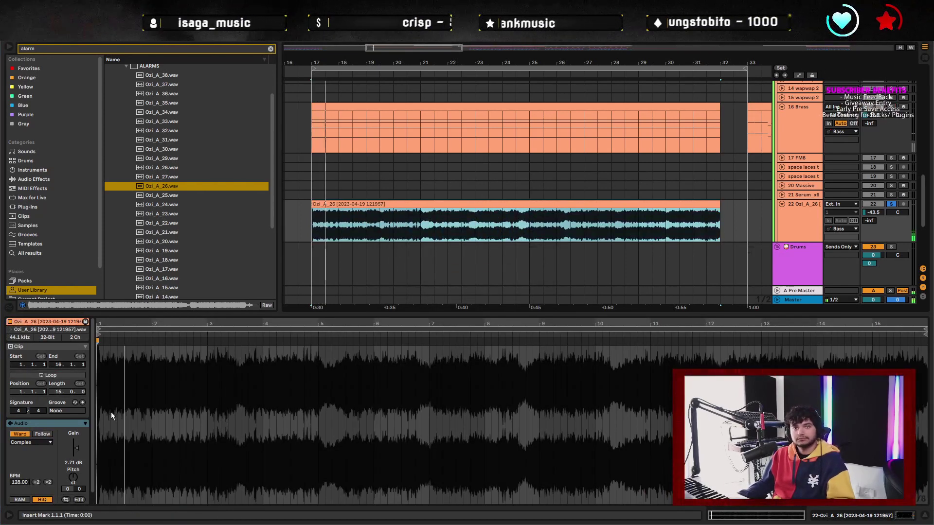
pyautogui.click(223, 489)
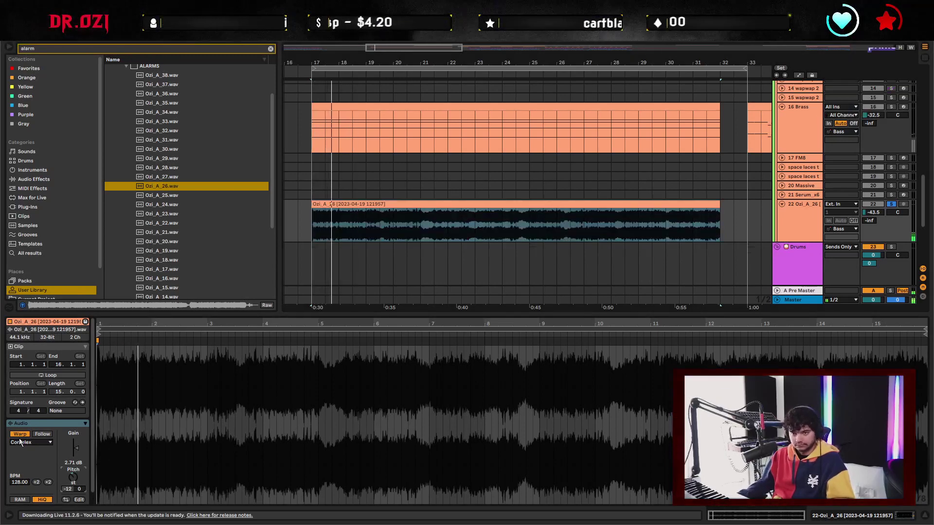
# Show the Ozi_A_26 clip's Transposition envelope and ramp it gradually from 0 at the start to about +4 semitones at the end
pyautogui.click(37, 441)
pyautogui.click(37, 442)
pyautogui.scroll(-1, 61, 452)
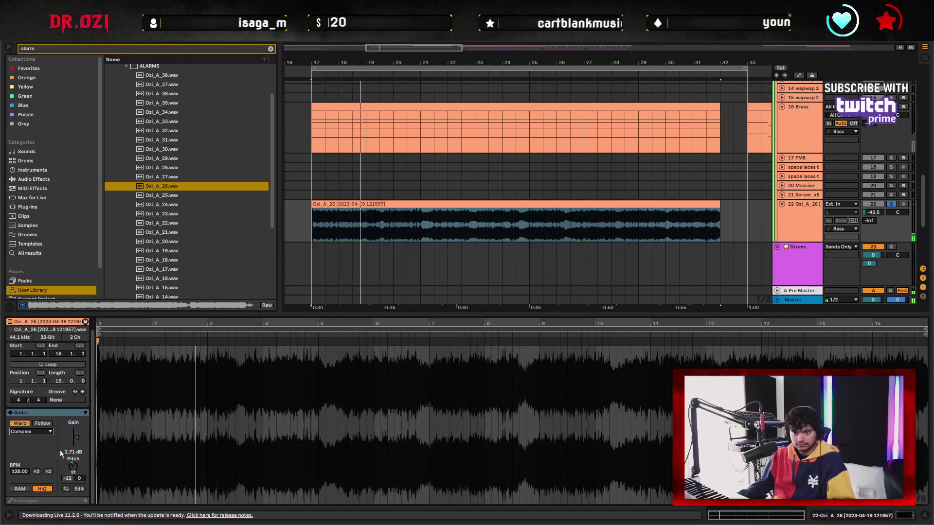
pyautogui.click(30, 501)
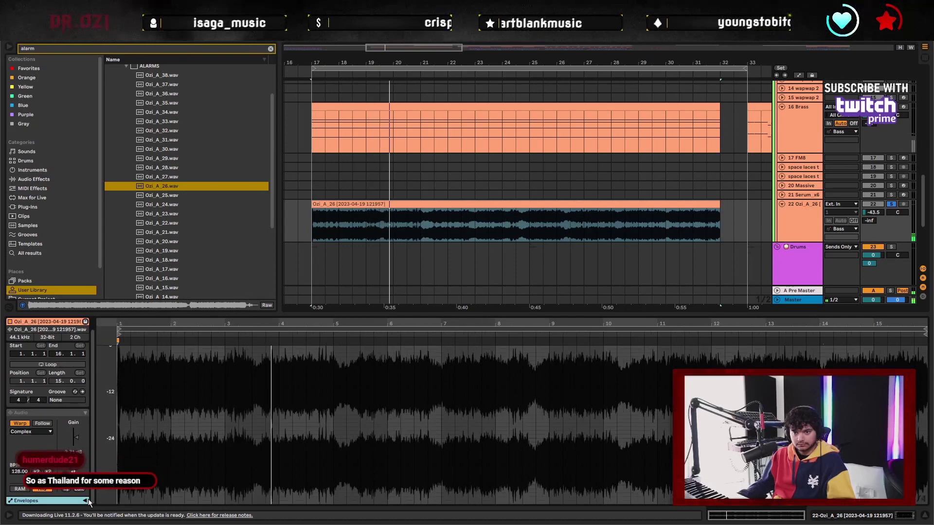
pyautogui.scroll(-5, 33, 468)
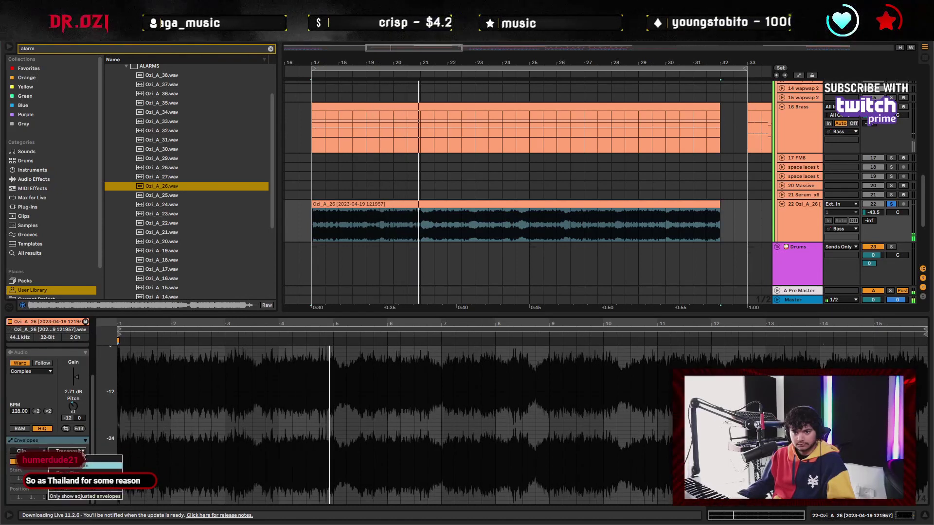
pyautogui.click(252, 425)
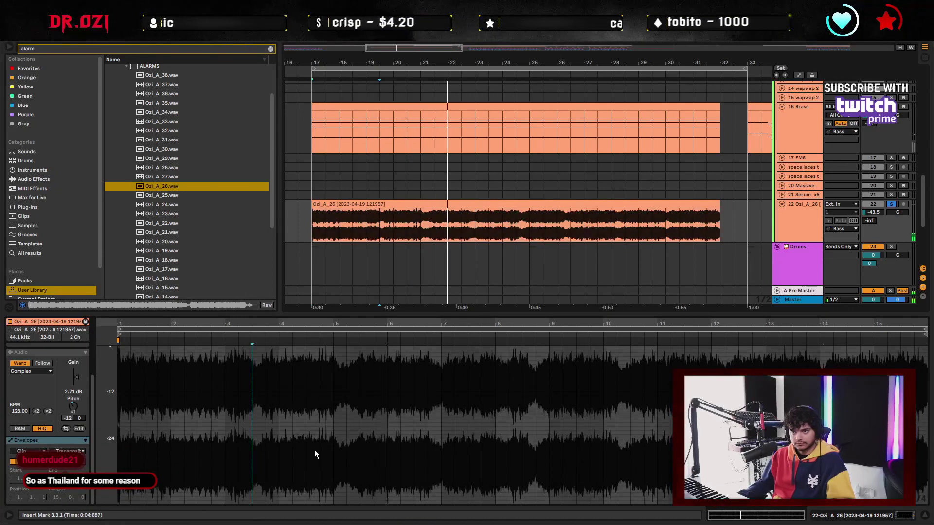
pyautogui.scroll(5, 323, 400)
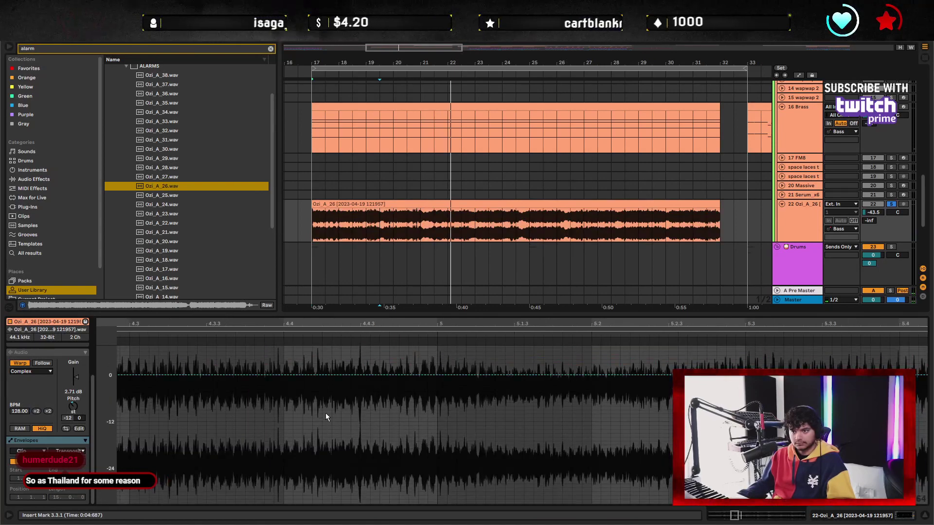
pyautogui.press('space')
pyautogui.scroll(-5, 219, 327)
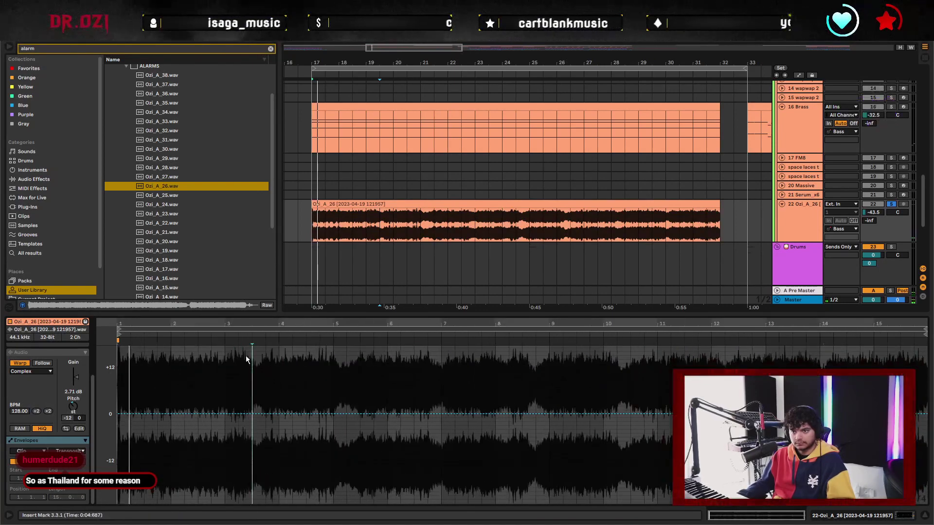
pyautogui.press('space')
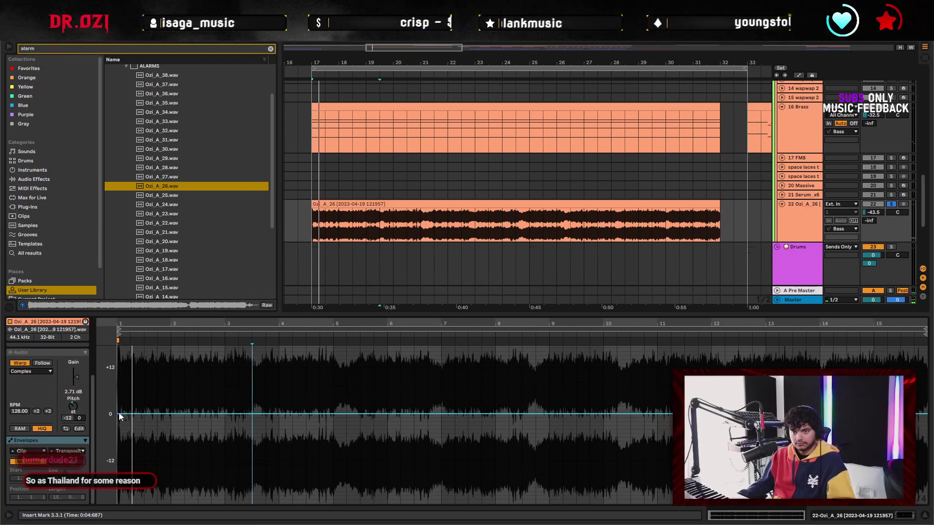
pyautogui.moveTo(916, 413); pyautogui.dragTo(917, 399)
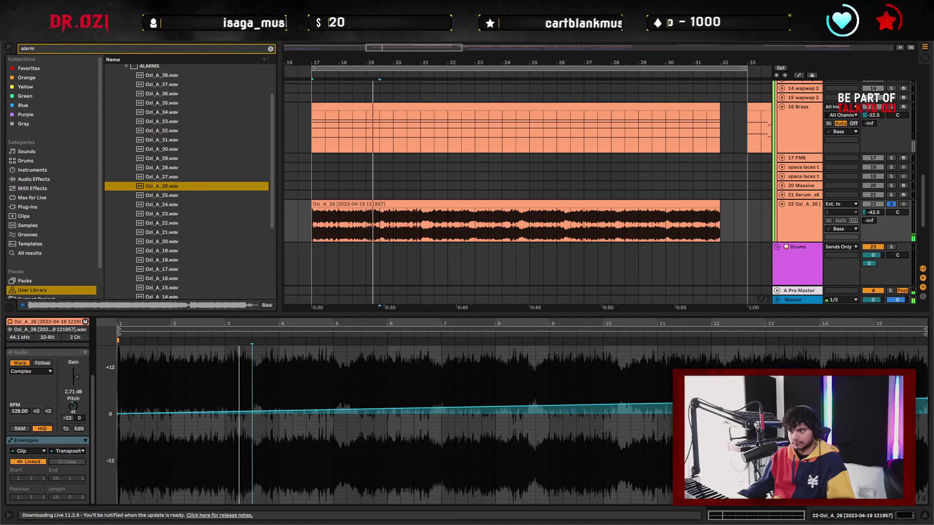
# Switch the Ozi_A_26 track's EQ Eight to Stereo mode, raise its low cut to 391 Hz, and clear the browser search
pyautogui.click(826, 226)
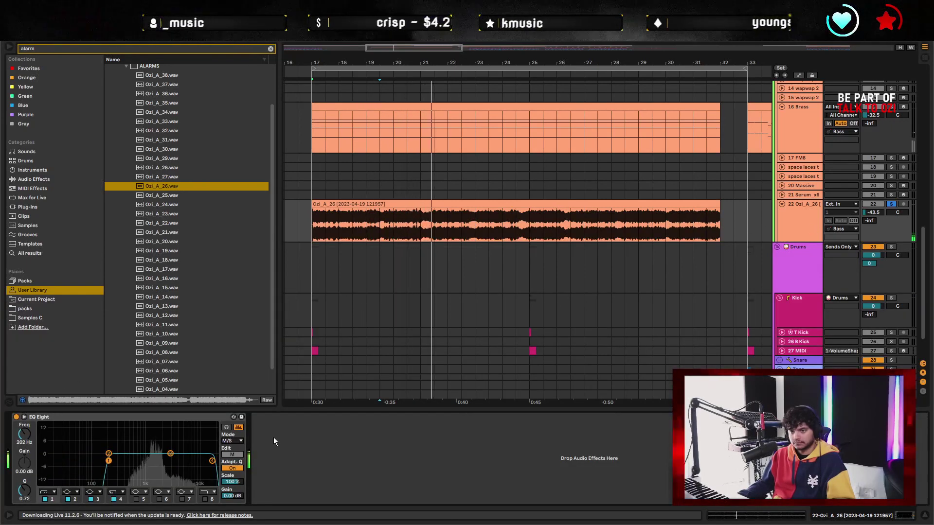
pyautogui.click(230, 448)
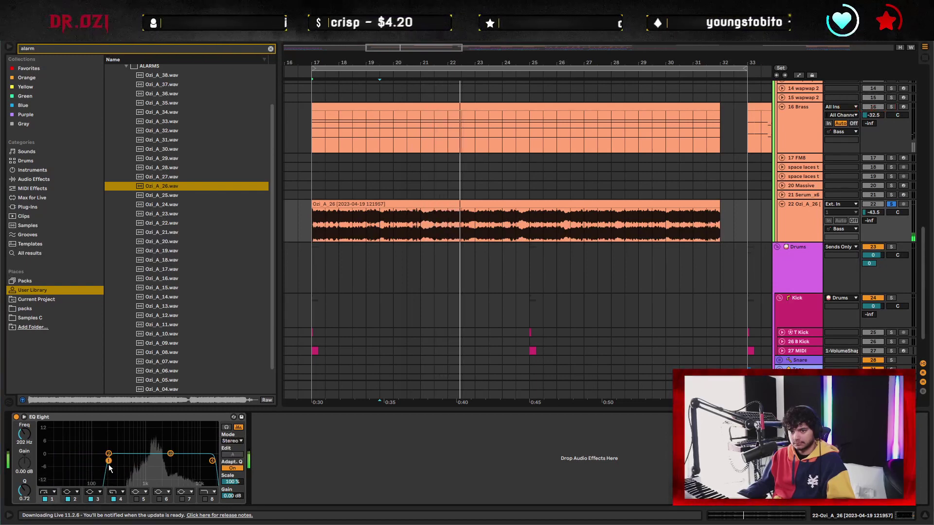
pyautogui.moveTo(109, 461); pyautogui.dragTo(121, 459)
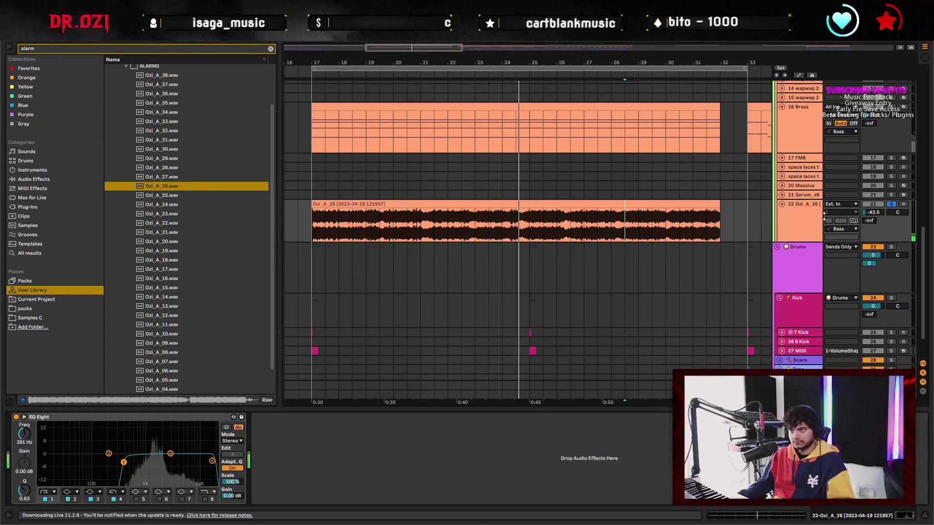
pyautogui.press('Escape')
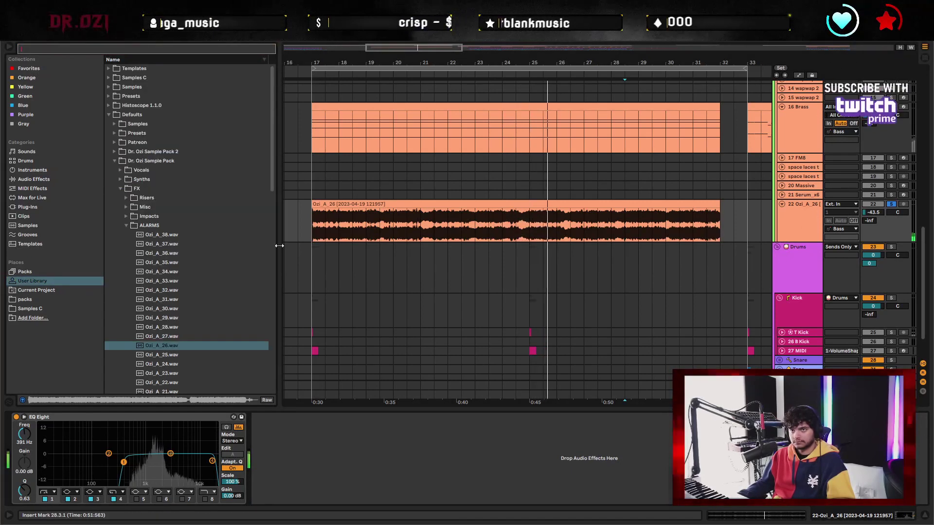
pyautogui.click(109, 114)
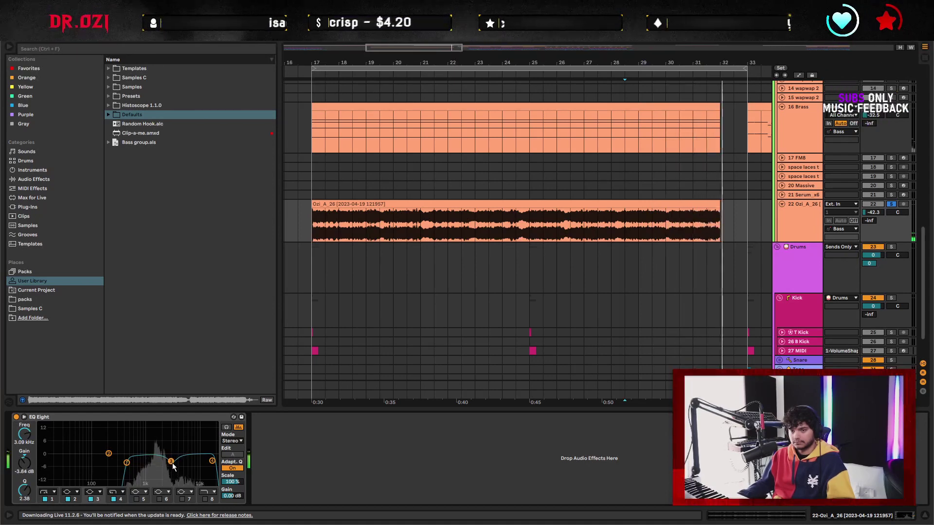
# Replay the section from bar 17 and set the Ozi_A_26 track's volume to -37.2 dB
pyautogui.press('space')
pyautogui.press('space')
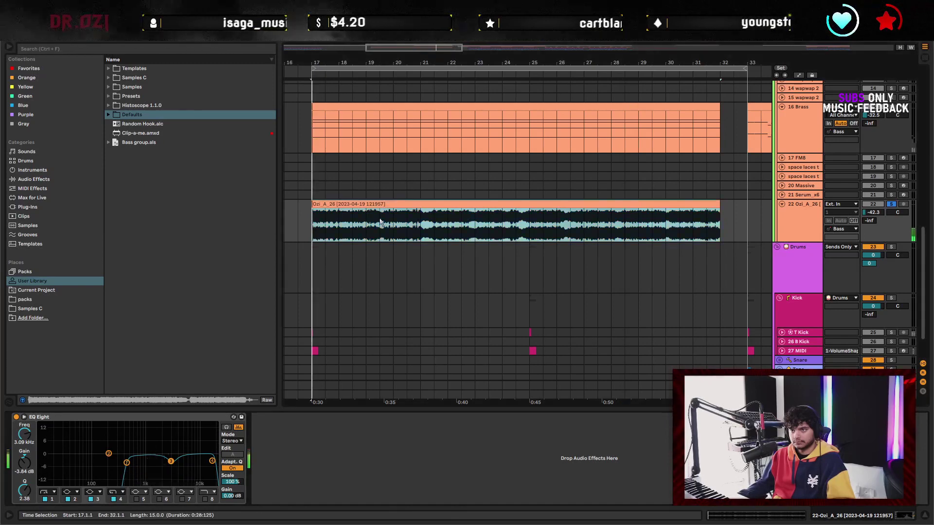
pyautogui.click(474, 212)
pyautogui.click(488, 208)
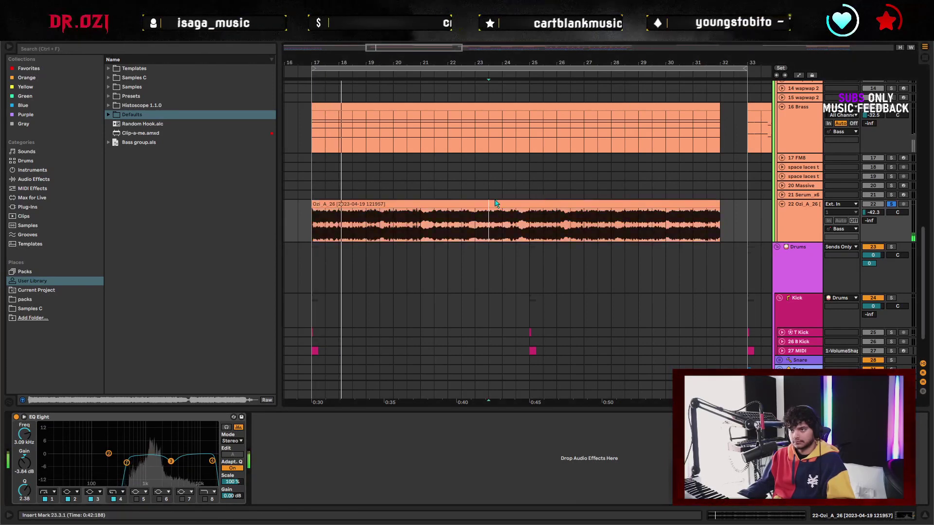
pyautogui.hotkey('ctrl', 'a')
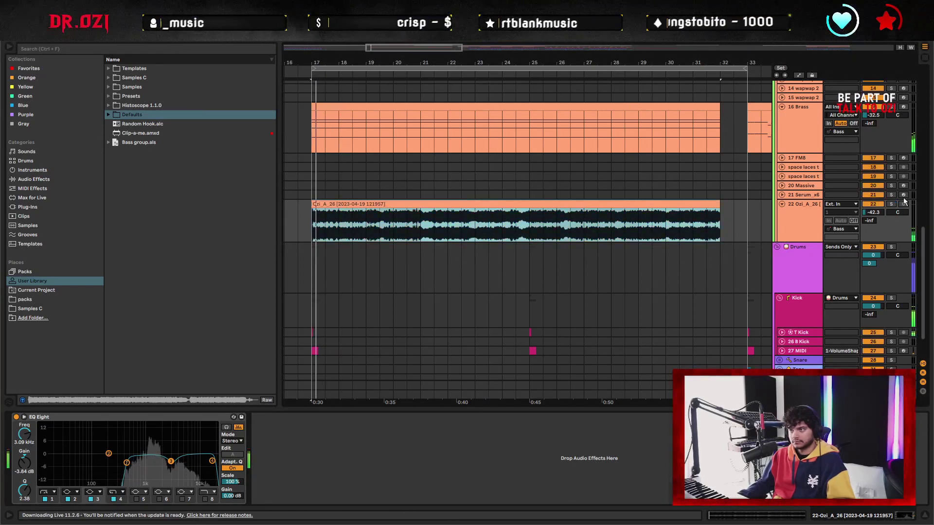
pyautogui.moveTo(873, 212); pyautogui.dragTo(873, 207)
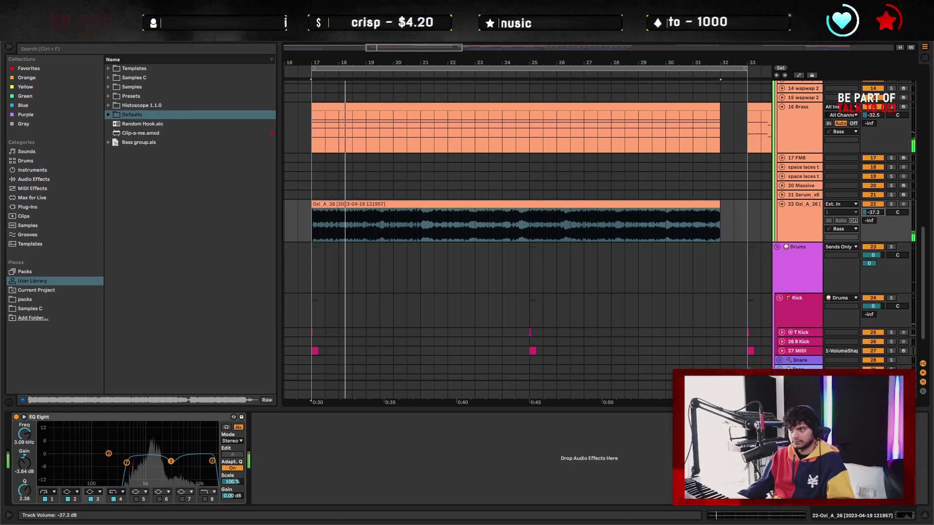
# Unfold the Snare and Percs groups and insert a new audio track below the last TSP_NOISIA track in Percs
pyautogui.scroll(3, 725, 247)
pyautogui.scroll(-4, 783, 282)
pyautogui.scroll(-3, 783, 282)
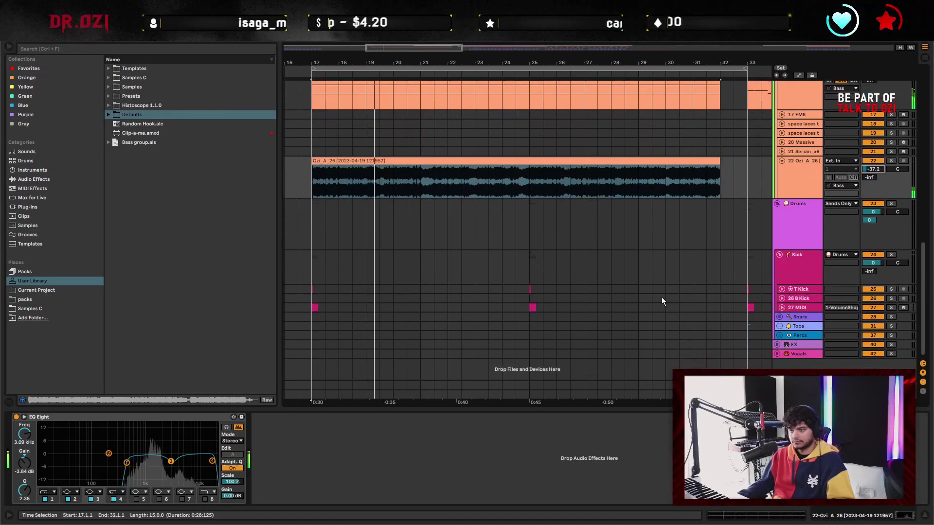
pyautogui.click(780, 317)
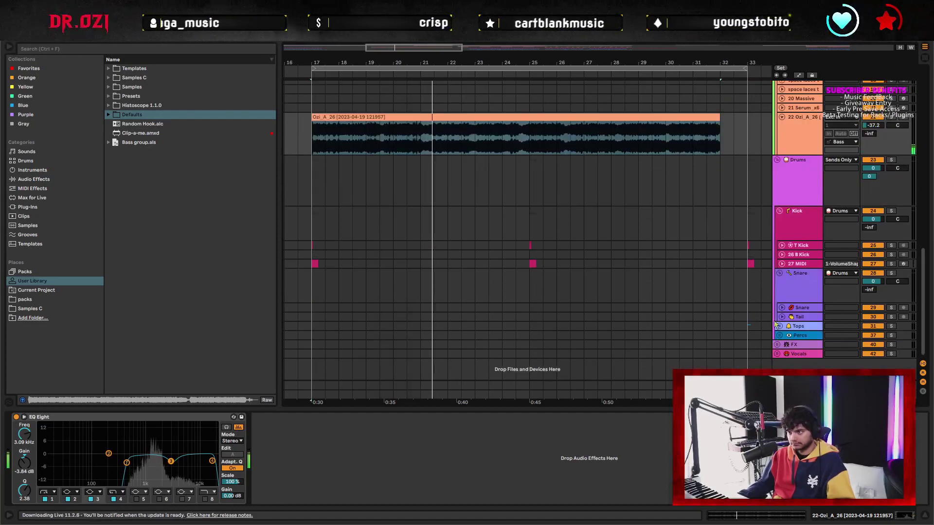
pyautogui.click(781, 336)
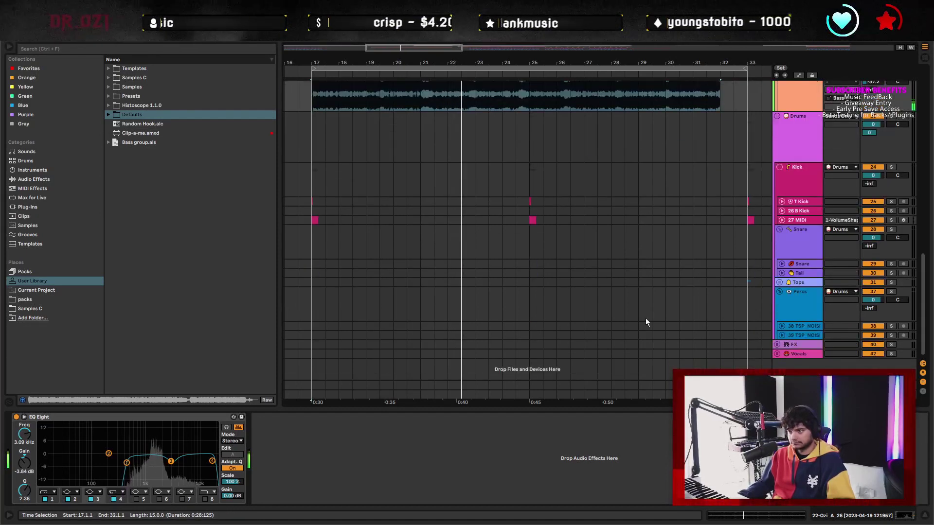
pyautogui.click(781, 326)
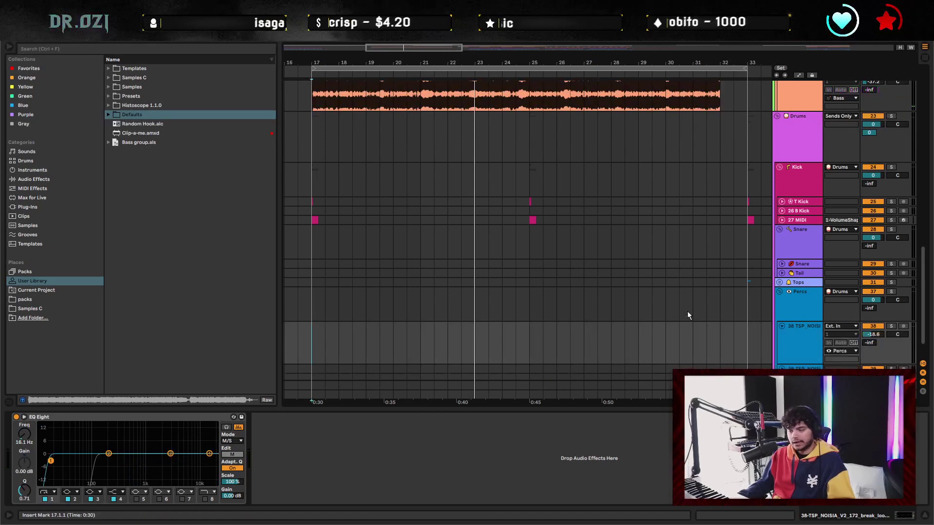
pyautogui.click(795, 336)
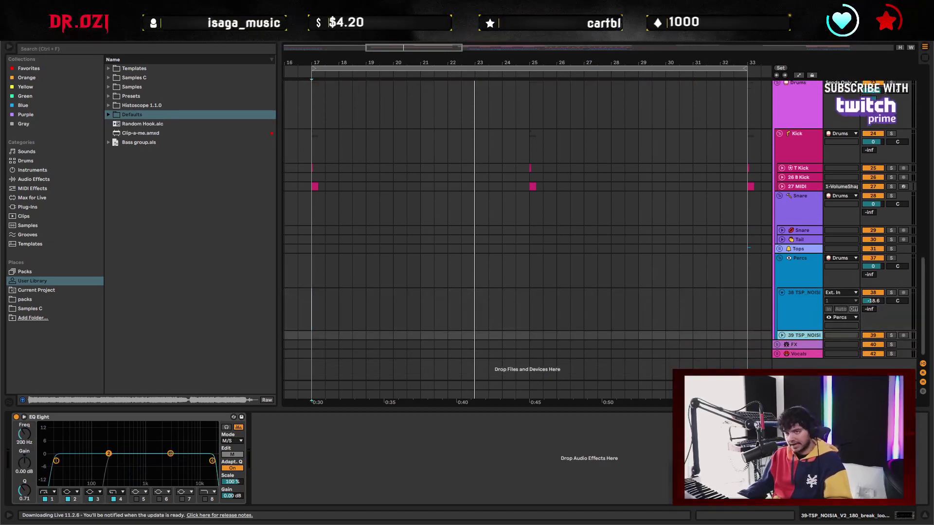
pyautogui.hotkey('ctrl', 't')
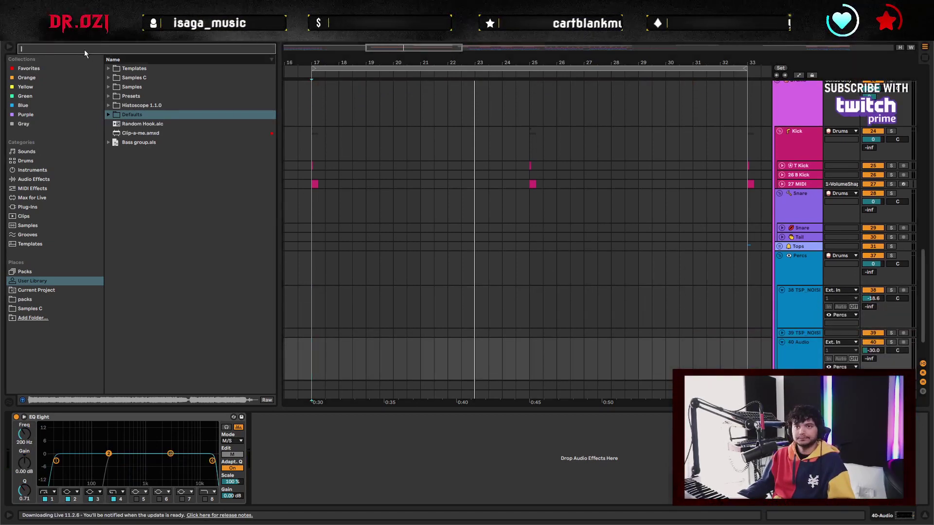
# Search the packs folder for "clap" and find HPW_clap_hardcore_tail.wav in the Claps folder of the HIGHER POWERS pack
pyautogui.click(34, 300)
pyautogui.click(115, 50)
pyautogui.write('clap')
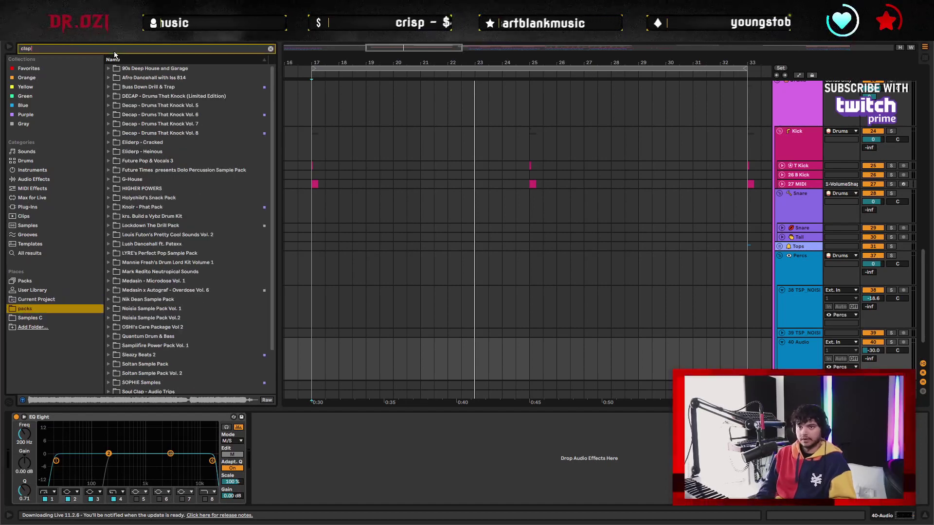
pyautogui.click(175, 118)
pyautogui.click(146, 189)
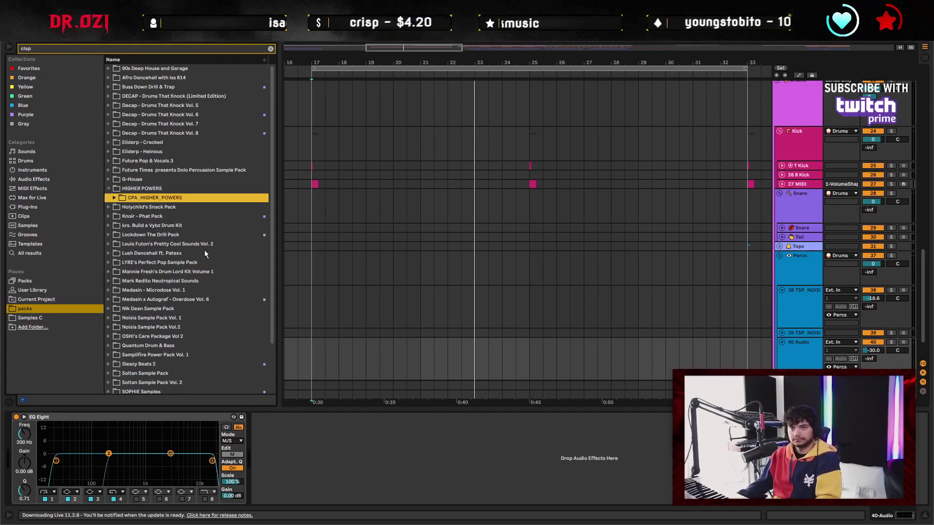
pyautogui.press('Right')
pyautogui.press('Down')
pyautogui.press('Right')
pyautogui.press('Down')
pyautogui.press('Right')
pyautogui.press('Down')
pyautogui.press('Right')
pyautogui.press('Down')
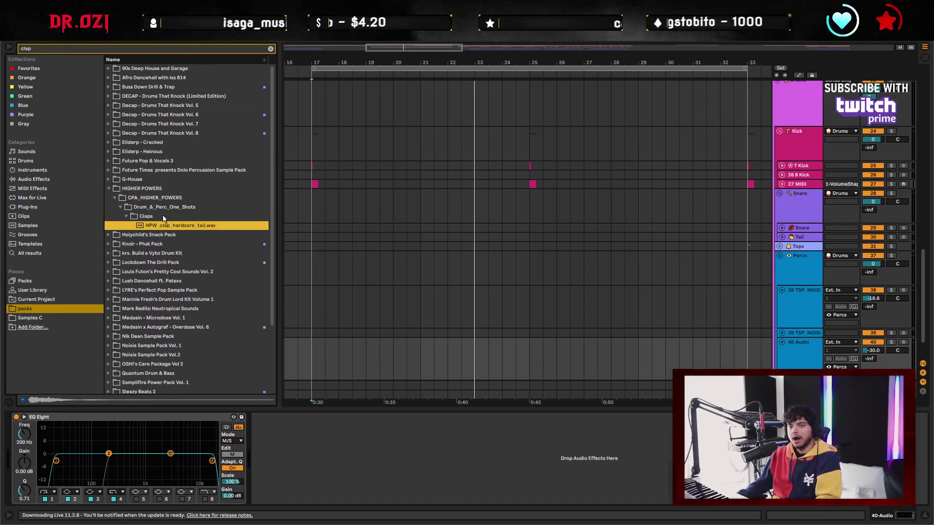
# Place HPW_clap_hardcore_tail.wav at 17.1.1 on the new Percs audio track
pyautogui.moveTo(166, 225); pyautogui.dragTo(325, 354)
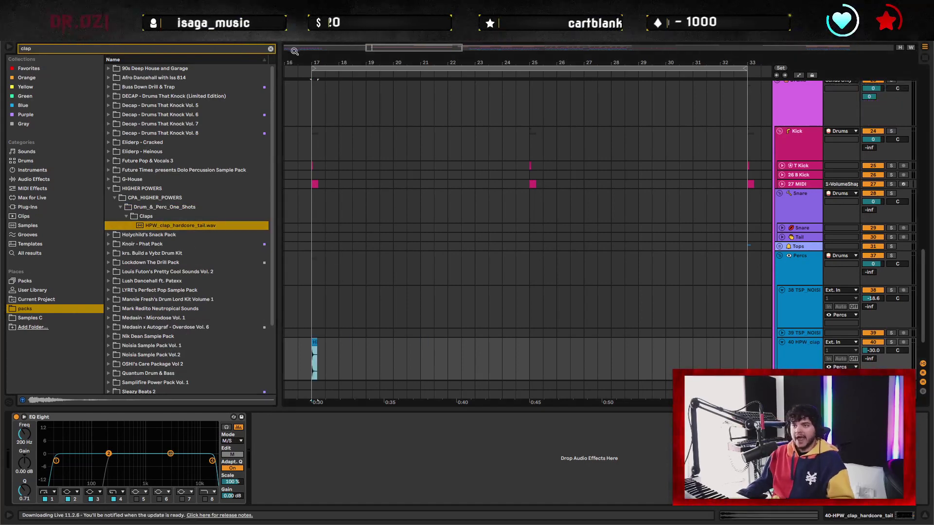
pyautogui.press('+')
pyautogui.scroll(-2, 419, 227)
pyautogui.hscroll(-2, 419, 226)
# Duplicate the one-beat clap clip on every beat from bar 17 up to bar 25 and play from bar 17
pyautogui.click(411, 319)
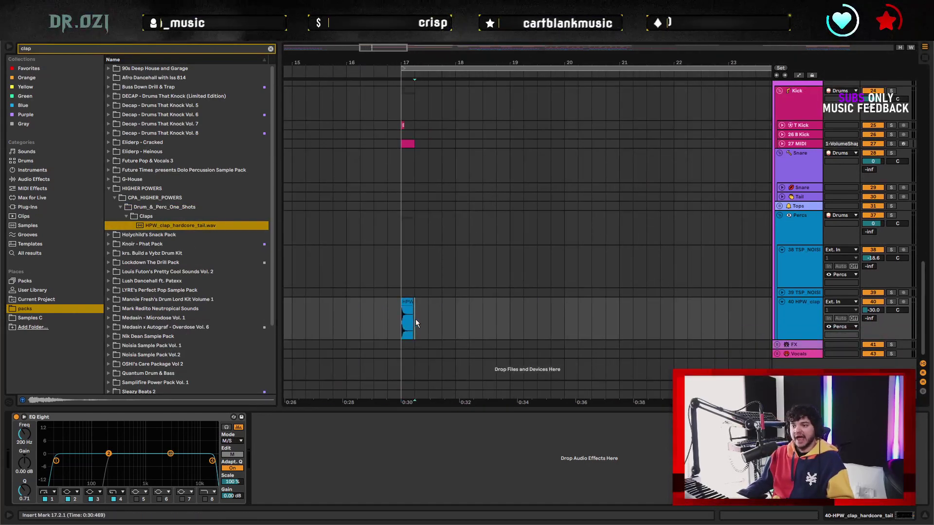
pyautogui.hotkey('ctrl', 'd')
pyautogui.hotkey('ctrl', 'd')
pyautogui.hotkey('ctrl', 'd')
pyautogui.hotkey('ctrl', 'd')
pyautogui.hotkey('ctrl', 'd')
pyautogui.hotkey('ctrl', 'd')
pyautogui.hotkey('ctrl', 'd')
pyautogui.hotkey('ctrl', 'd')
pyautogui.hotkey('ctrl', 'd')
pyautogui.hotkey('ctrl', 'd')
pyautogui.hotkey('ctrl', 'd')
pyautogui.hotkey('ctrl', 'd')
pyautogui.hotkey('ctrl', 'd')
pyautogui.hotkey('ctrl', 'd')
pyautogui.hotkey('ctrl', 'd')
pyautogui.hotkey('ctrl', 'd')
pyautogui.hotkey('ctrl', 'd')
pyautogui.hotkey('ctrl', 'd')
pyautogui.hotkey('ctrl', 'd')
pyautogui.hotkey('ctrl', 'd')
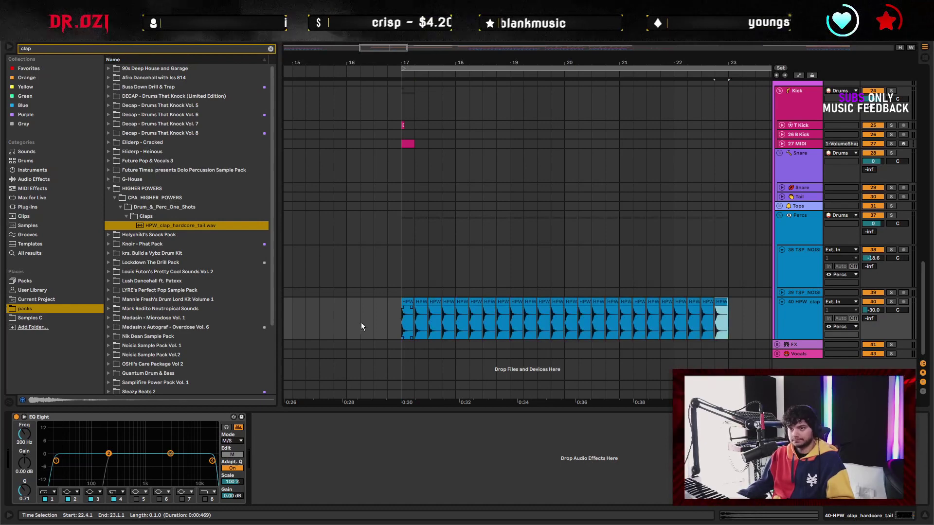
pyautogui.click(361, 322)
pyautogui.press('space')
pyautogui.click(325, 317)
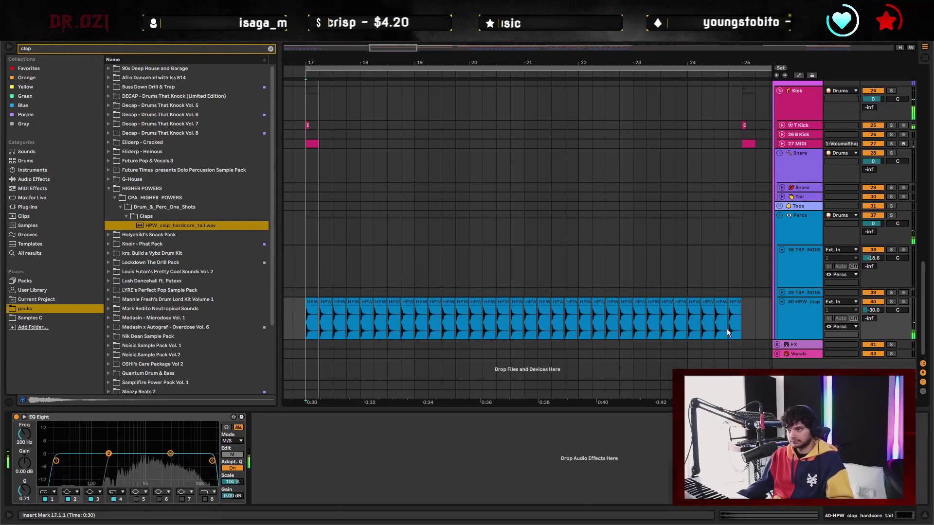
# Continue duplicating the last clap clip beat by beat from bar 25 until the copies reach bar 31
pyautogui.hscroll(3, 583, 321)
pyautogui.click(573, 321)
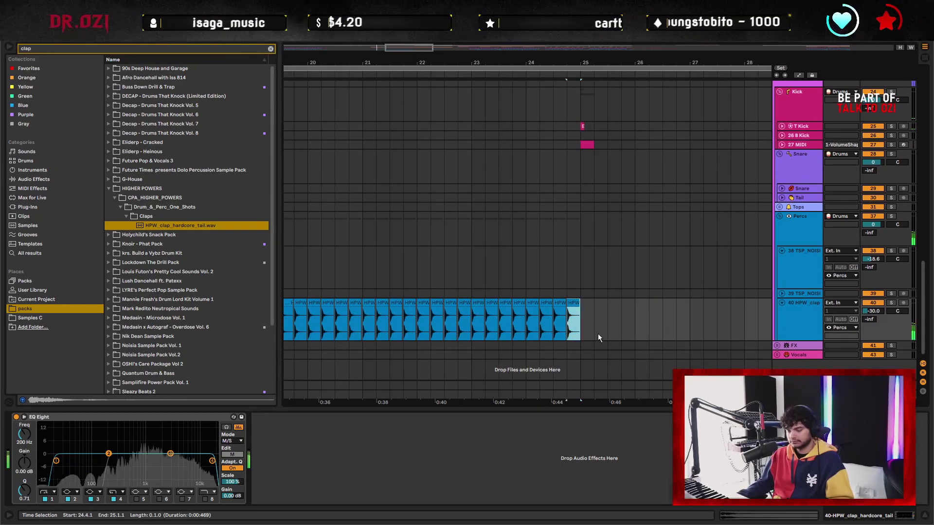
pyautogui.hotkey('ctrl', 'd')
pyautogui.hotkey('ctrl', 'd')
pyautogui.hotkey('ctrl', 'd')
pyautogui.hotkey('ctrl', 'd')
pyautogui.hotkey('ctrl', 'd')
pyautogui.hotkey('ctrl', 'd')
pyautogui.hotkey('ctrl', 'd')
pyautogui.hotkey('ctrl', 'd')
pyautogui.hotkey('ctrl', 'd')
pyautogui.hotkey('ctrl', 'd')
pyautogui.hotkey('ctrl', 'd')
pyautogui.hotkey('ctrl', 'd')
pyautogui.hotkey('ctrl', 'd')
pyautogui.hotkey('ctrl', 'd')
pyautogui.hotkey('ctrl', 'd')
pyautogui.hotkey('ctrl', 'd')
pyautogui.hotkey('ctrl', 'd')
pyautogui.hotkey('ctrl', 'd')
pyautogui.hotkey('ctrl', 'd')
pyautogui.hotkey('ctrl', 'd')
pyautogui.hotkey('ctrl', 'd')
pyautogui.hotkey('ctrl', 'd')
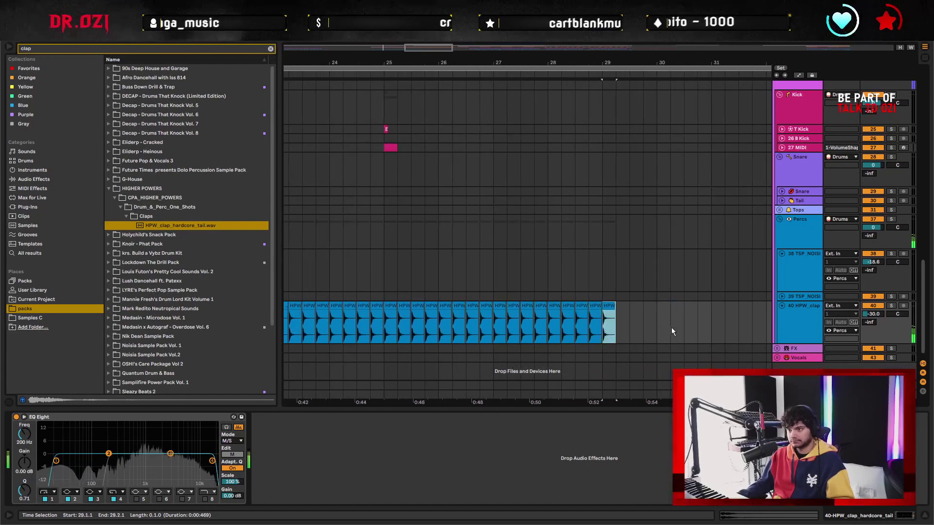
pyautogui.hotkey('ctrl', 'd')
pyautogui.scroll(5, 527, 282)
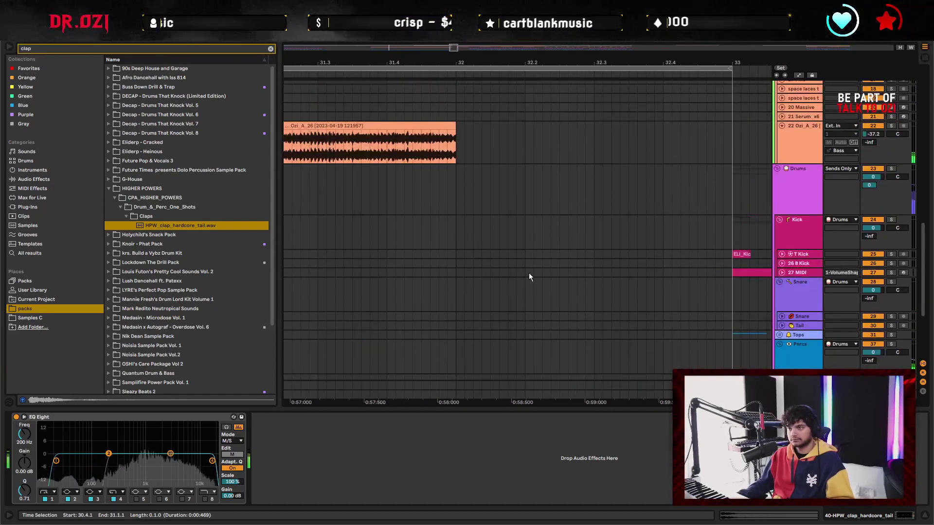
pyautogui.scroll(-5, 498, 288)
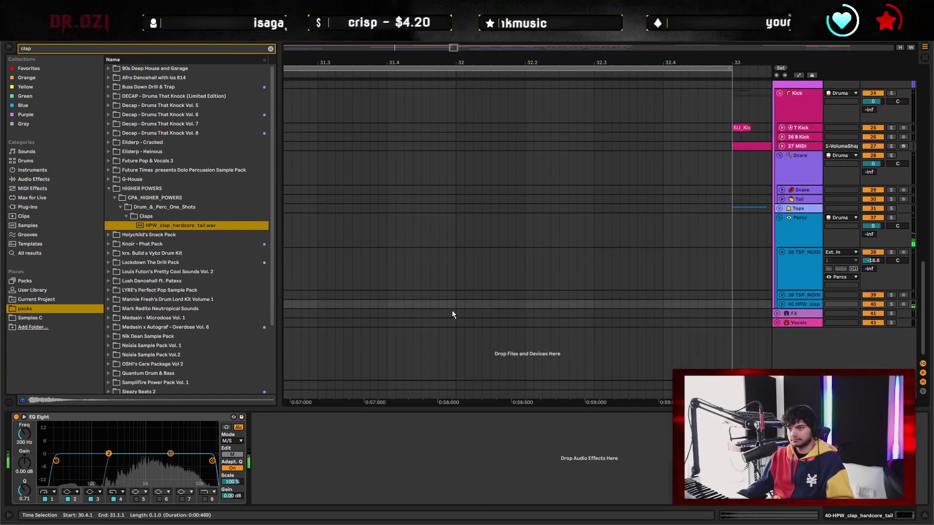
pyautogui.keyDown('ctrl'); pyautogui.scroll(-5, 460, 297); pyautogui.keyUp('ctrl')
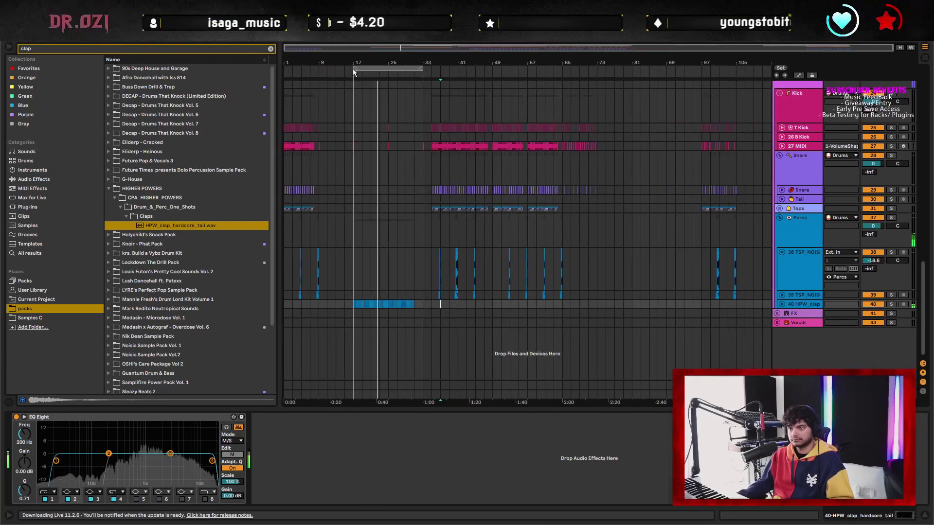
# Unfold the clap track, shorten the clap clip at 25.1.1 to half a beat and duplicate it until bar 25 is filled
pyautogui.keyDown('ctrl'); pyautogui.scroll(3, 352, 69); pyautogui.keyUp('ctrl')
pyautogui.keyDown('ctrl'); pyautogui.scroll(5, 492, 66); pyautogui.keyUp('ctrl')
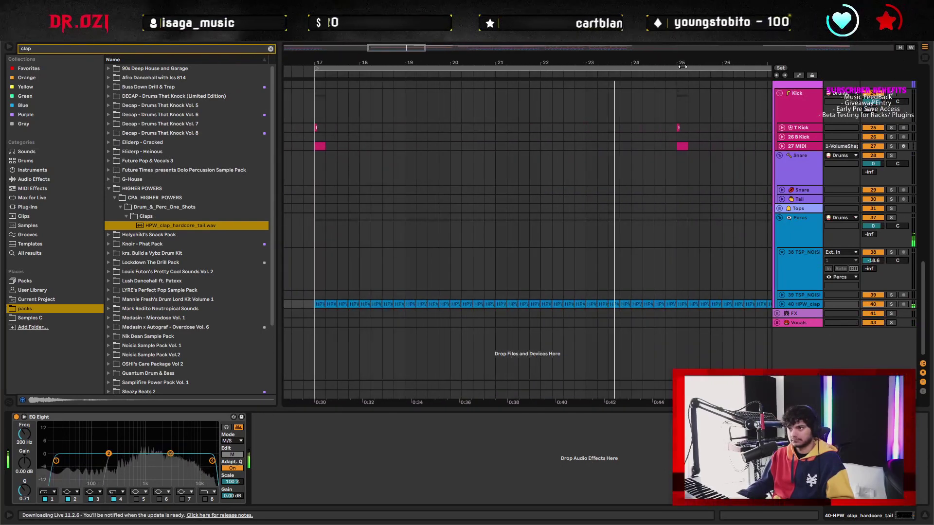
pyautogui.scroll(-1, 493, 146)
pyautogui.keyDown('ctrl'); pyautogui.scroll(5, 414, 158); pyautogui.keyUp('ctrl')
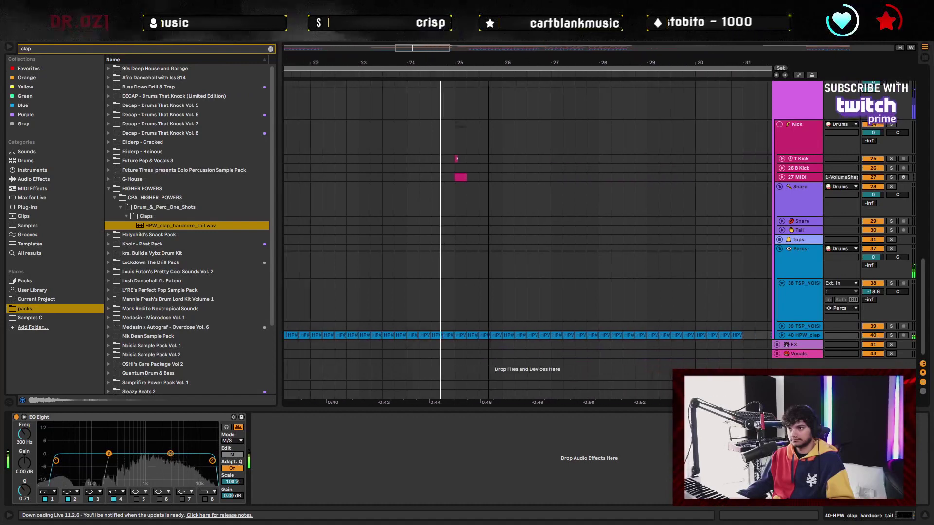
pyautogui.press('u')
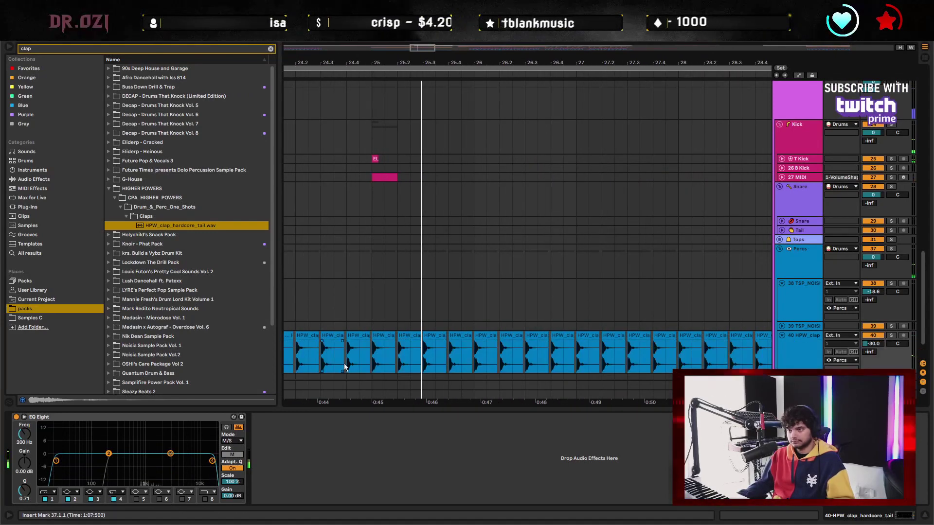
pyautogui.hotkey('ctrl', 'd')
pyautogui.hotkey('ctrl', 'd')
pyautogui.hotkey('ctrl', 'd')
pyautogui.hotkey('ctrl', 'd')
pyautogui.hotkey('ctrl', 'd')
pyautogui.hotkey('ctrl', 'd')
pyautogui.hotkey('ctrl', 'd')
pyautogui.hotkey('ctrl', 'd')
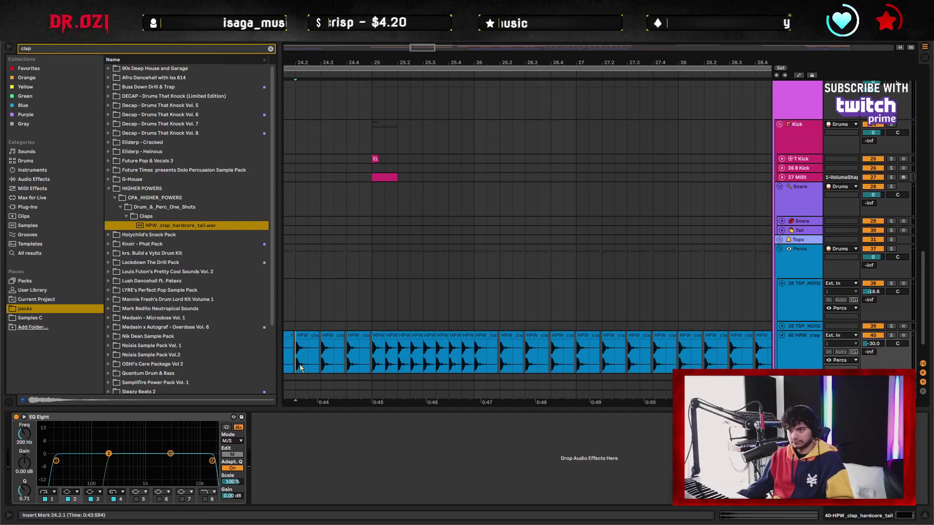
# Play the new clap pattern and duplicate the one-bar block of half-beat claps from bar 26 up to 31.1.1
pyautogui.press('space')
pyautogui.hotkey('ctrl', 'd')
pyautogui.hotkey('ctrl', 'd')
pyautogui.hotkey('ctrl', 'd')
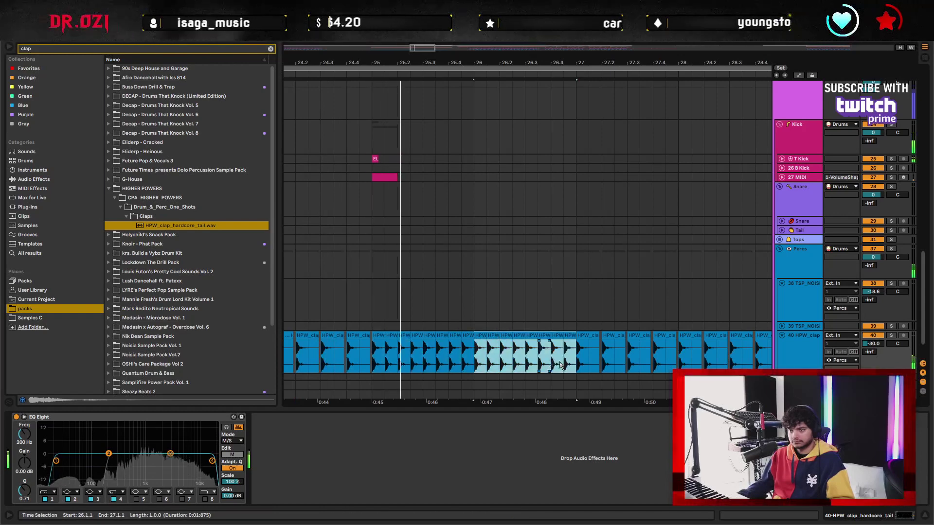
pyautogui.hotkey('ctrl', 'd')
pyautogui.hotkey('ctrl', 'd')
pyautogui.scroll(-2, 535, 341)
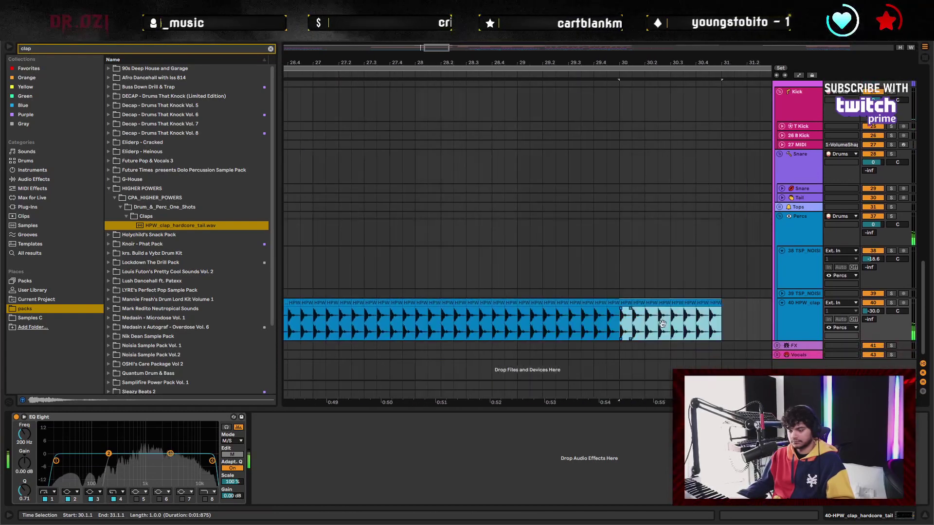
# Trim the clap clip at 29.1.1 to a third of a beat and duplicate it up to 29.3.3 while playing
pyautogui.click(480, 328)
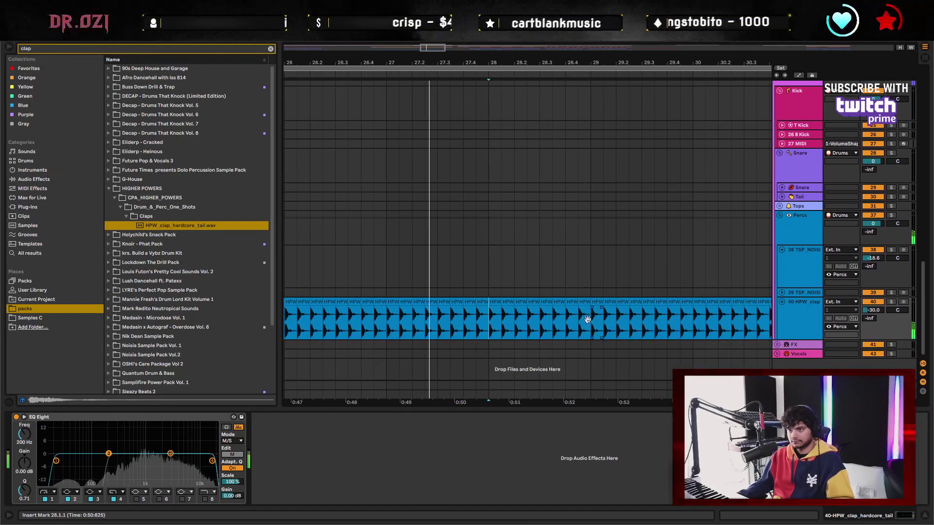
pyautogui.hscroll(3, 443, 64)
pyautogui.moveTo(443, 65); pyautogui.dragTo(446, 107)
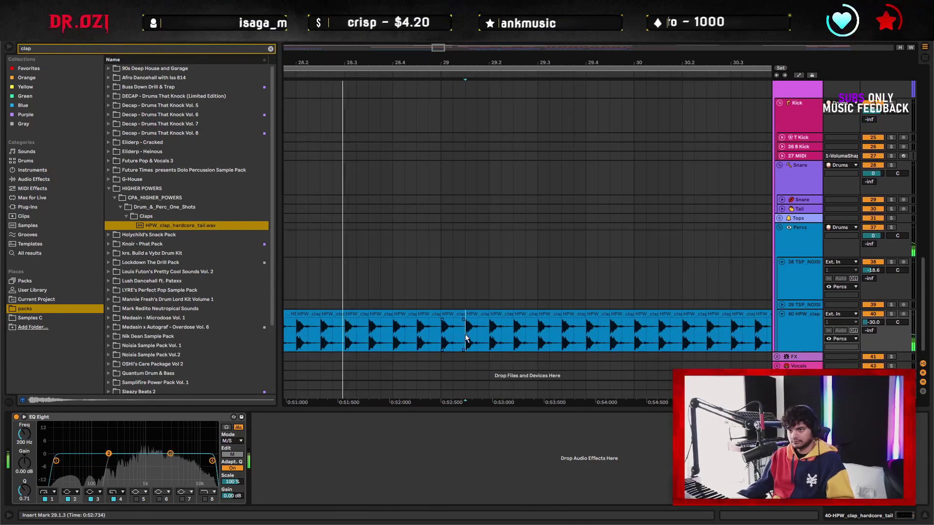
pyautogui.click(465, 323)
pyautogui.click(462, 314)
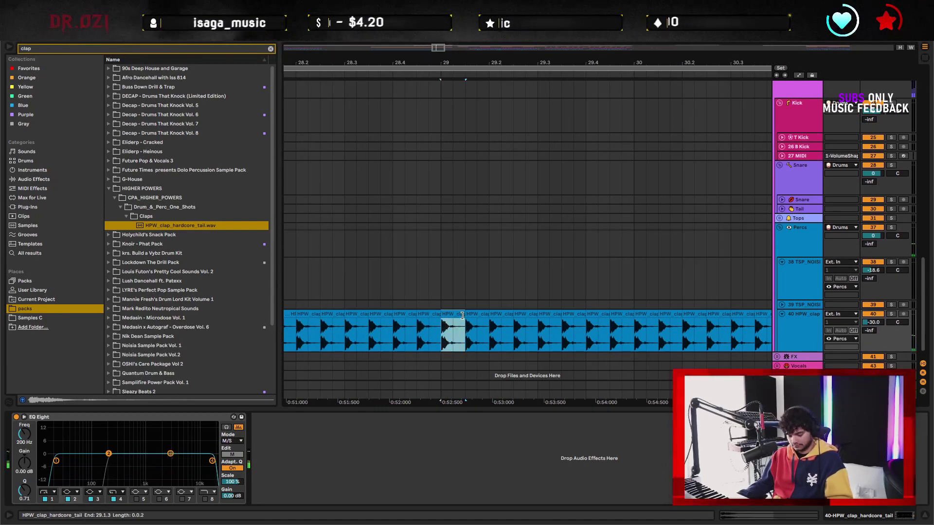
pyautogui.moveTo(460, 316); pyautogui.dragTo(457, 316)
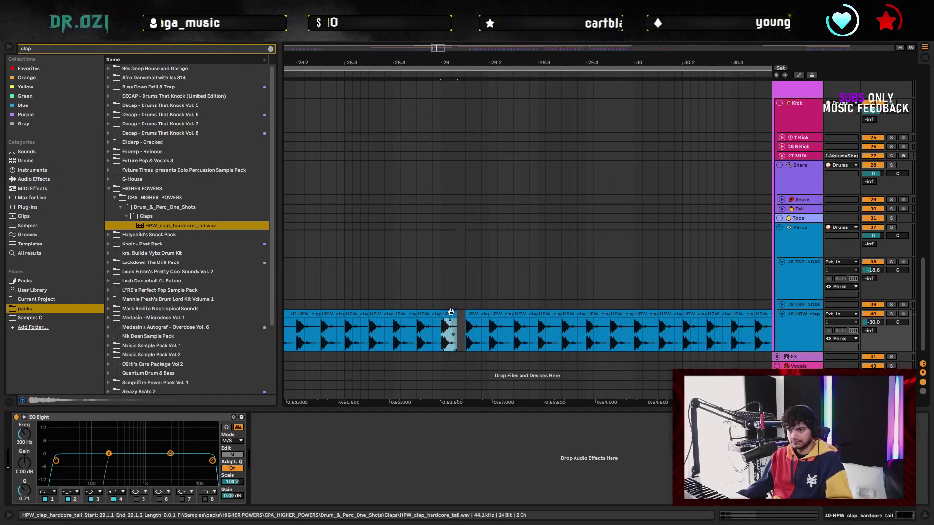
pyautogui.hotkey('ctrl', 'd')
pyautogui.hotkey('ctrl', 'd')
pyautogui.hotkey('ctrl', 'd')
pyautogui.hotkey('ctrl', 'd')
pyautogui.hotkey('ctrl', 'd')
pyautogui.hotkey('ctrl', 'd')
pyautogui.hotkey('ctrl', 'd')
pyautogui.press('space')
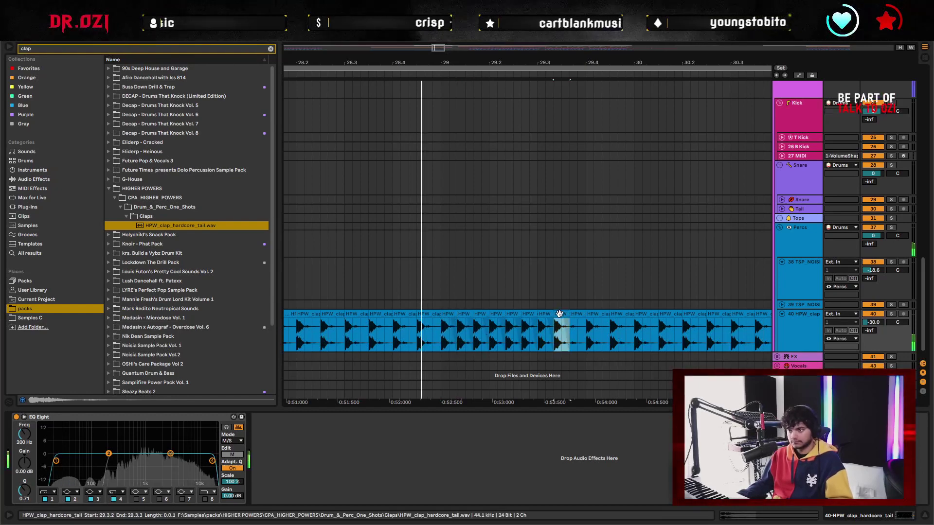
# Continue duplicating the third-of-a-beat clap through bar 30 and cut back the surplus copies so the run ends at 31.2.1
pyautogui.hotkey('ctrl', 'd')
pyautogui.hotkey('ctrl', 'd')
pyautogui.hotkey('ctrl', 'd')
pyautogui.hotkey('ctrl', 'd')
pyautogui.hotkey('ctrl', 'd')
pyautogui.hotkey('ctrl', 'd')
pyautogui.hotkey('ctrl', 'd')
pyautogui.hotkey('ctrl', 'd')
pyautogui.hotkey('ctrl', 'd')
pyautogui.hotkey('ctrl', 'd')
pyautogui.hotkey('ctrl', 'd')
pyautogui.hotkey('ctrl', 'd')
pyautogui.hotkey('ctrl', 'd')
pyautogui.hotkey('ctrl', 'd')
pyautogui.hotkey('ctrl', 'd')
pyautogui.hotkey('ctrl', 'd')
pyautogui.hotkey('ctrl', 'd')
pyautogui.hotkey('ctrl', 'd')
pyautogui.hotkey('ctrl', 'd')
pyautogui.hotkey('ctrl', 'd')
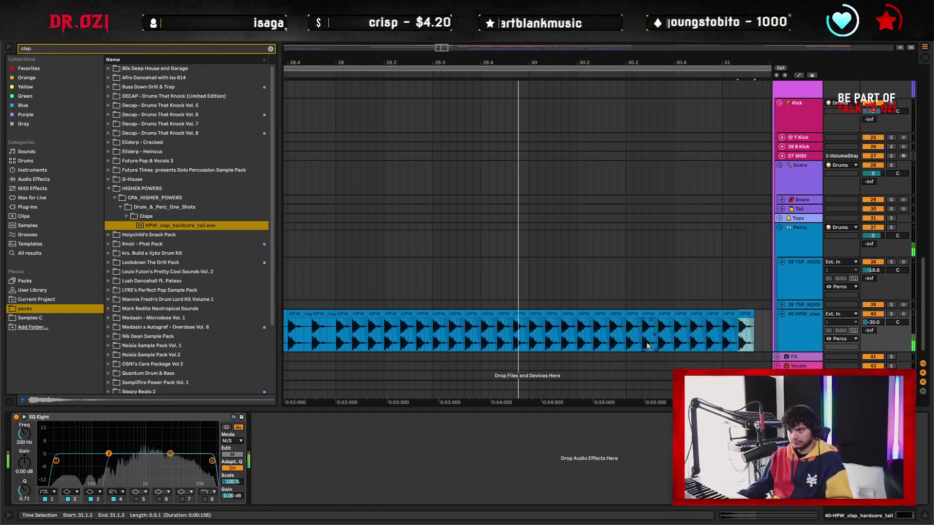
pyautogui.hotkey('ctrl', 'z')
pyautogui.hotkey('ctrl', 'z')
pyautogui.hotkey('ctrl', 'z')
pyautogui.hotkey('ctrl', 'z')
pyautogui.hotkey('ctrl', 'z')
pyautogui.hotkey('ctrl', 'z')
pyautogui.hotkey('ctrl', 'z')
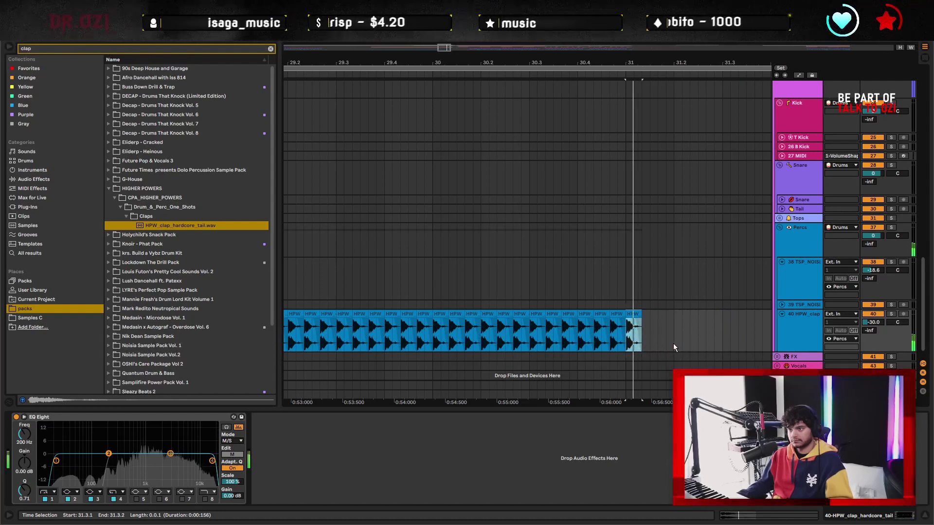
pyautogui.hotkey('ctrl', 'd')
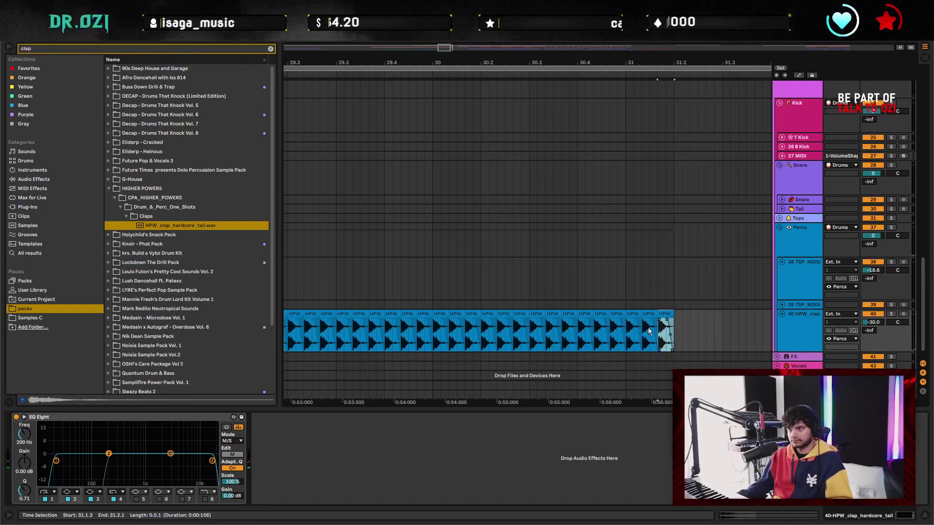
# Cut the clap clip at 31.1.1 down to a sixth of a beat and duplicate it up to 31.3.3
pyautogui.moveTo(642, 326); pyautogui.dragTo(626, 323)
pyautogui.press('Delete')
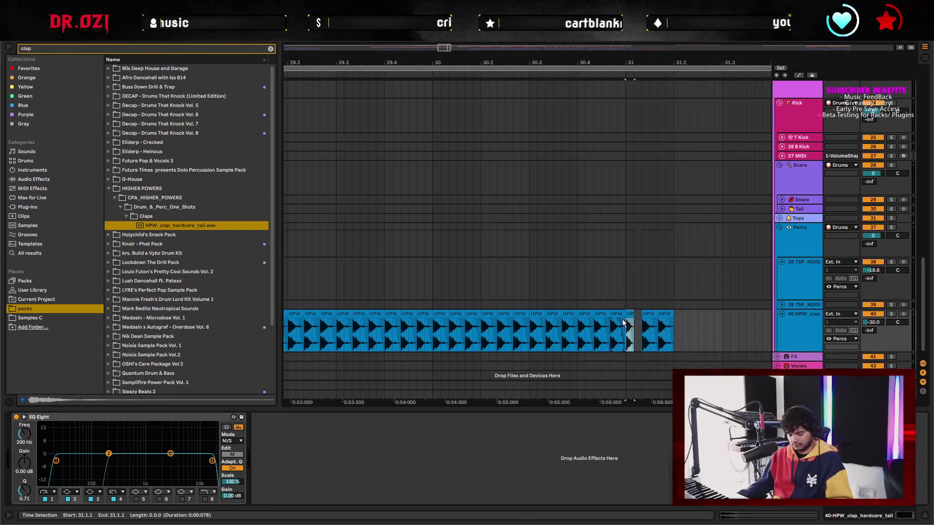
pyautogui.hotkey('ctrl', 'd')
pyautogui.hotkey('ctrl', 'd')
pyautogui.hotkey('ctrl', 'd')
pyautogui.hotkey('ctrl', 'd')
pyautogui.hotkey('ctrl', 'd')
pyautogui.hotkey('ctrl', 'd')
pyautogui.hotkey('ctrl', 'd')
pyautogui.hotkey('ctrl', 'd')
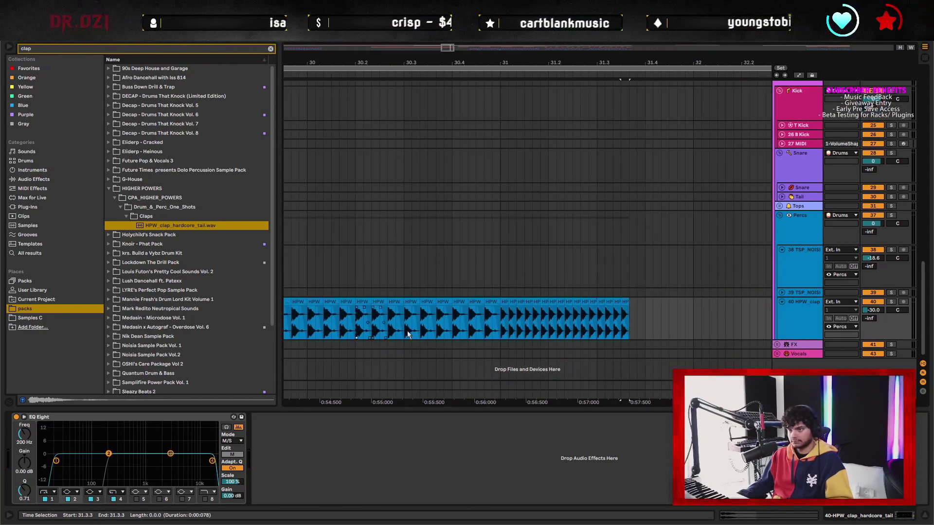
# Play the clap roll from bar 30 and extend the sixth-of-a-beat copies until they reach 32.1.1
pyautogui.press('space')
pyautogui.press('space')
pyautogui.press('space')
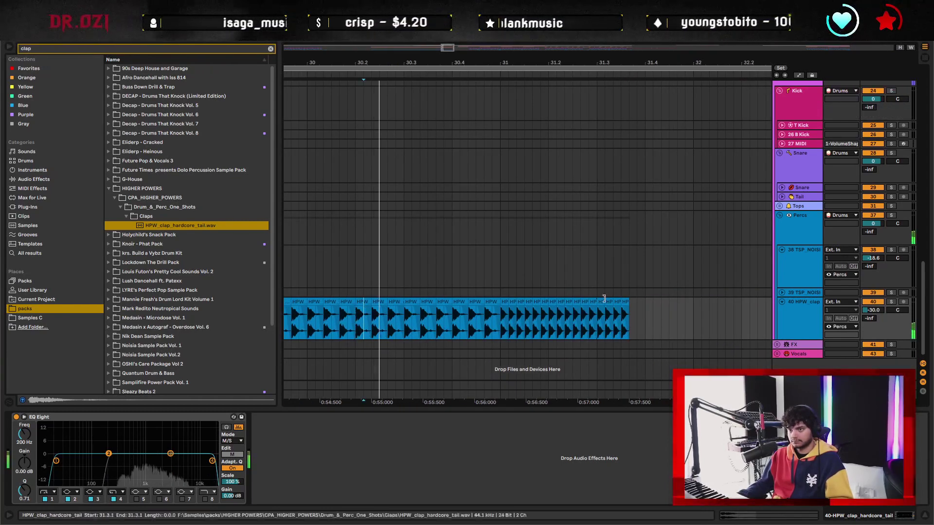
pyautogui.hotkey('ctrl', 'd')
pyautogui.hotkey('ctrl', 'd')
pyautogui.hotkey('ctrl', 'd')
pyautogui.hotkey('ctrl', 'd')
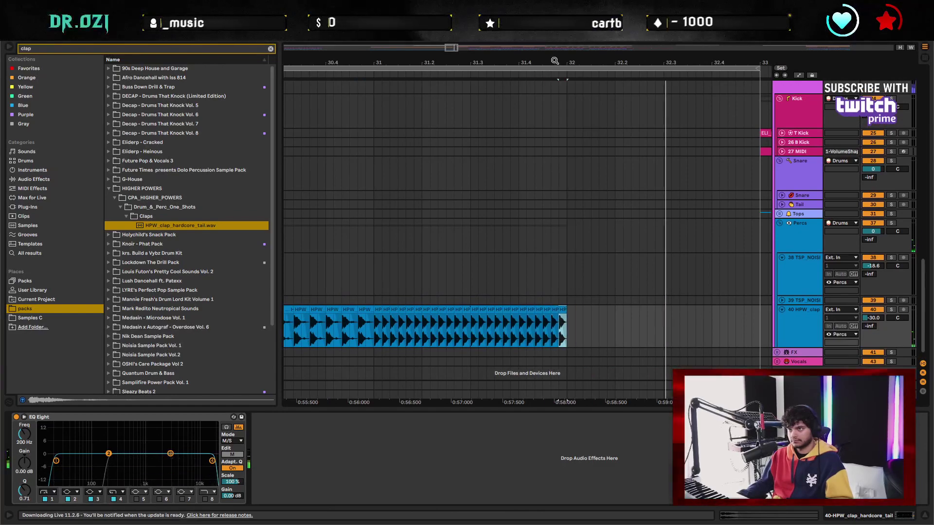
pyautogui.press('-')
pyautogui.press('-')
pyautogui.press('-')
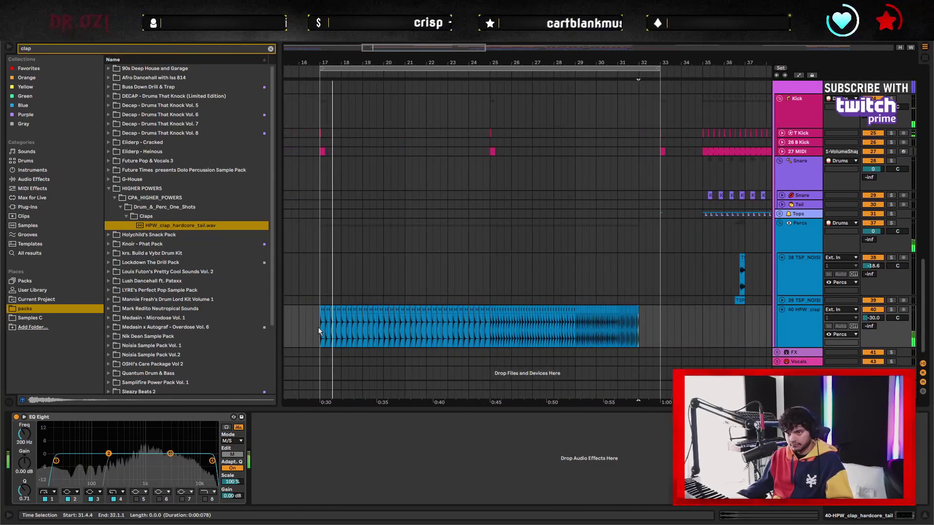
pyautogui.click(108, 179)
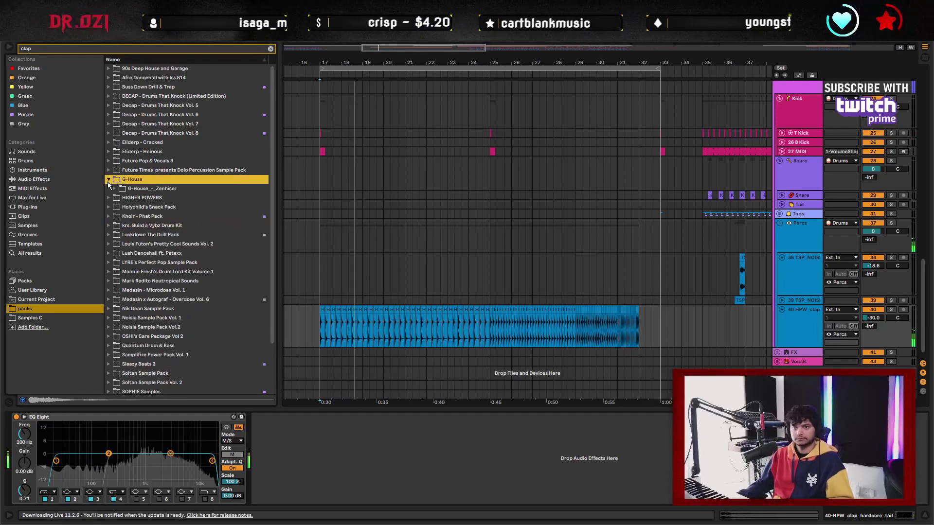
pyautogui.click(109, 180)
# Copy the four-bar section 37.1.1 to 41.1.1 of the Tops group to 17.1.1
pyautogui.click(701, 214)
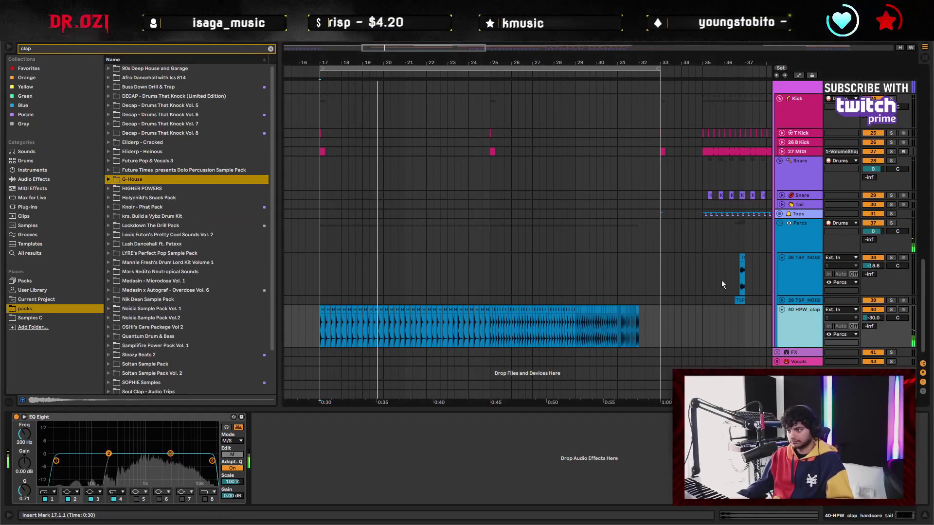
pyautogui.hscroll(5, 700, 216)
pyautogui.click(585, 218)
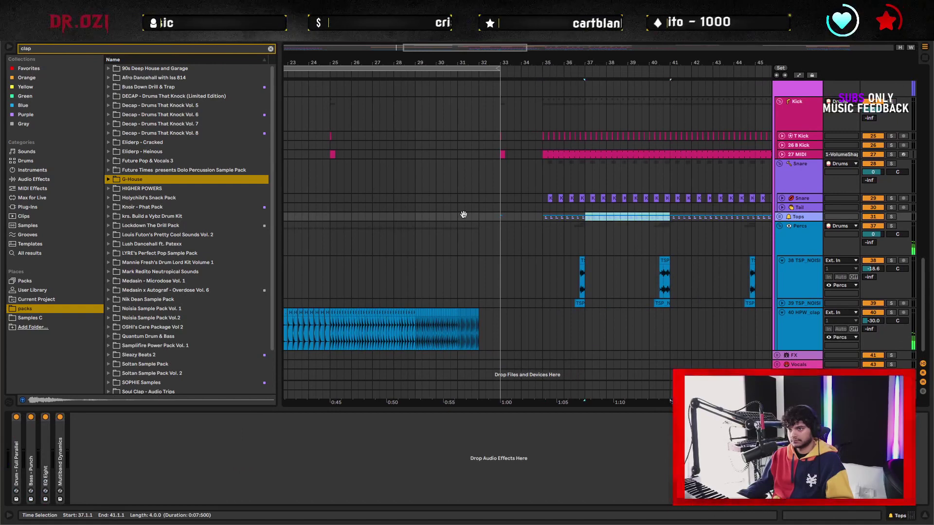
pyautogui.hscroll(-8, 464, 214)
pyautogui.click(382, 228)
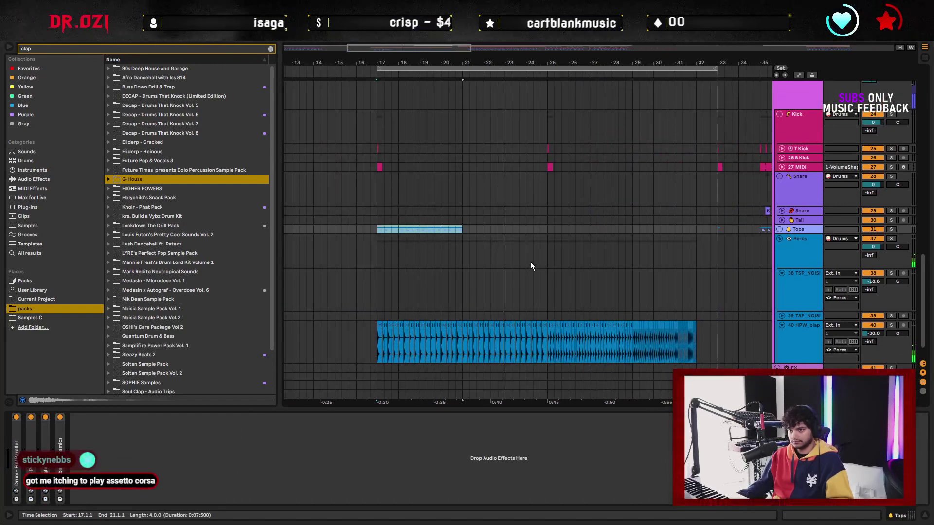
# Duplicate the four-bar Tops block up to bar 33 and delete its final bar from 32 to 33
pyautogui.hotkey('ctrl', 'd')
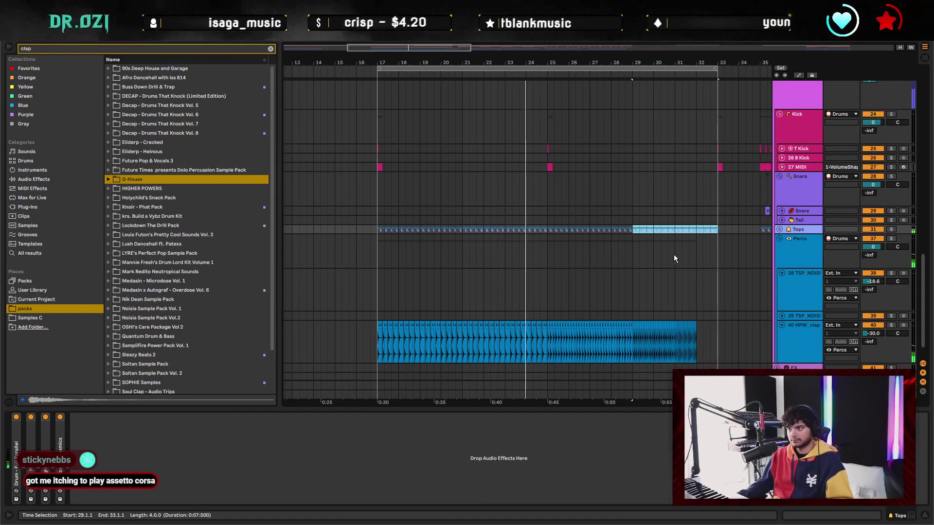
pyautogui.moveTo(701, 229); pyautogui.dragTo(725, 228)
pyautogui.click(716, 234)
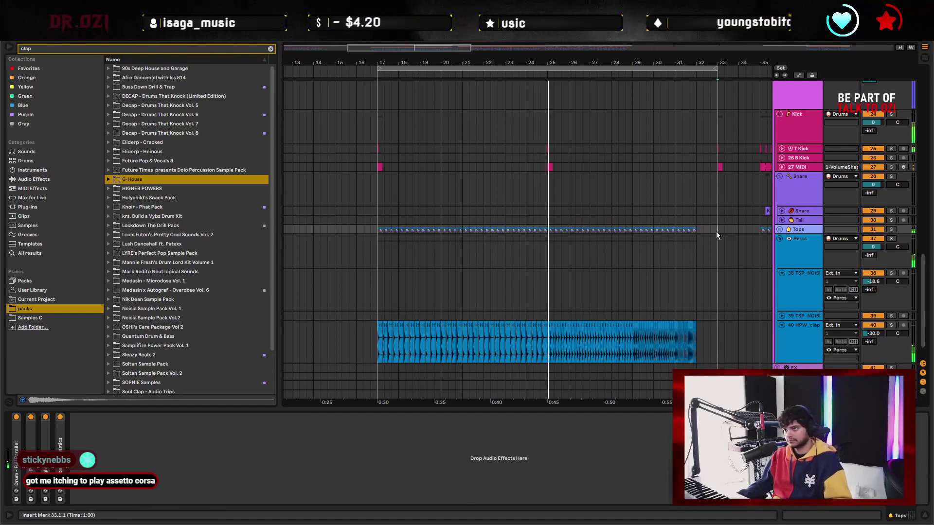
# Unfold the Tops group, search the audio effects for "lp h" and add the lp hp rack to the end of its effect chain
pyautogui.click(781, 229)
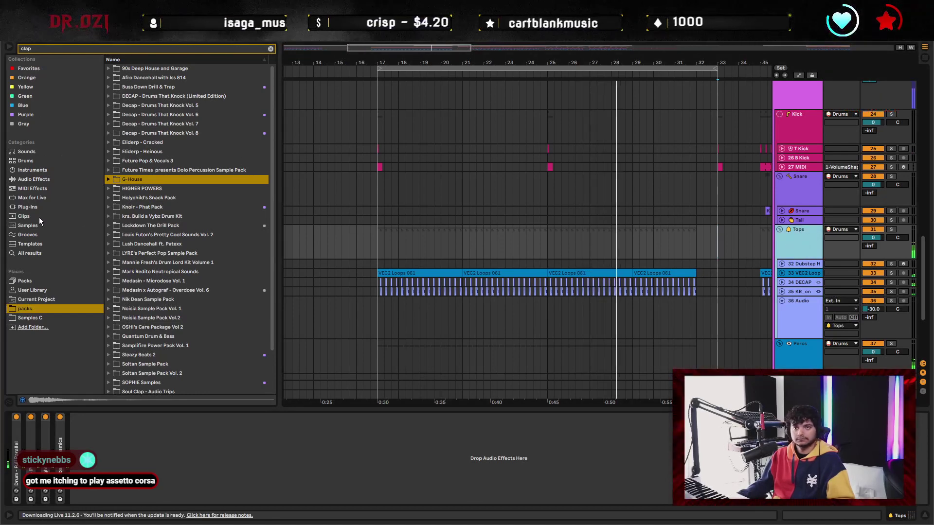
pyautogui.click(78, 181)
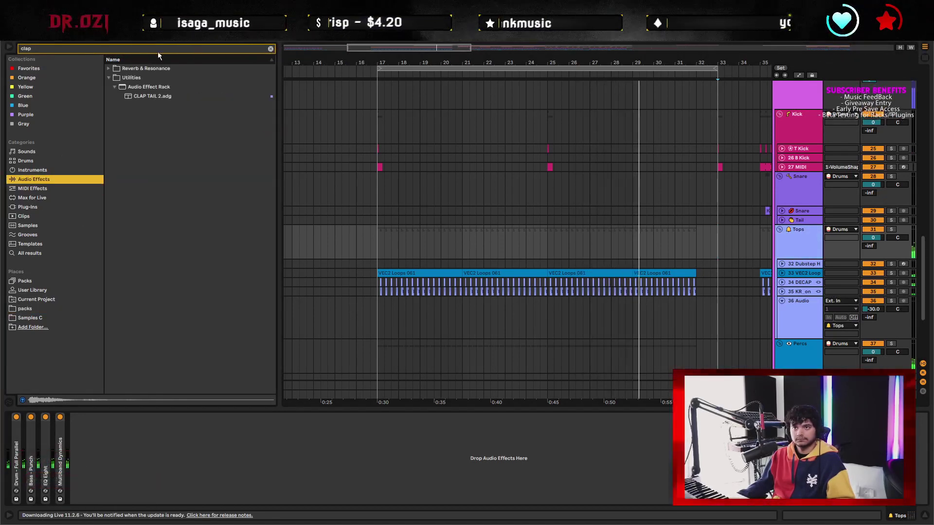
pyautogui.click(68, 47)
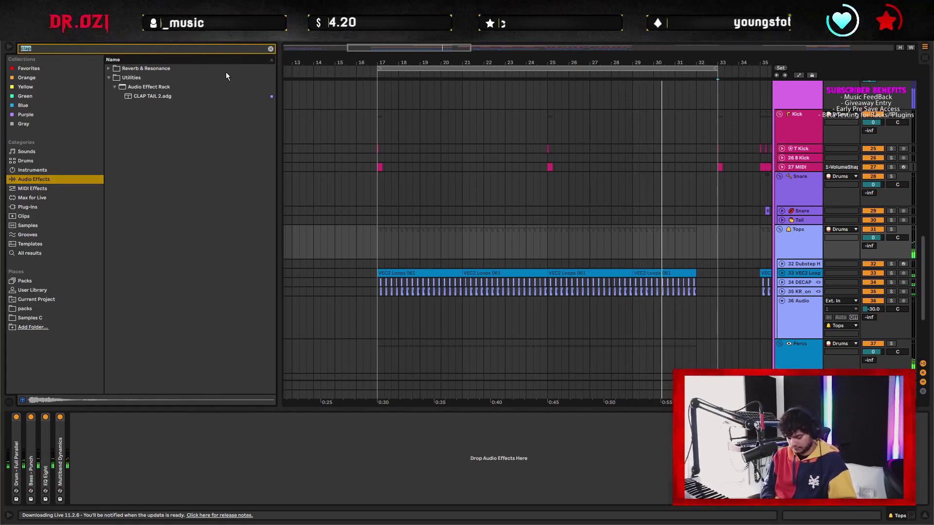
pyautogui.write('lp h')
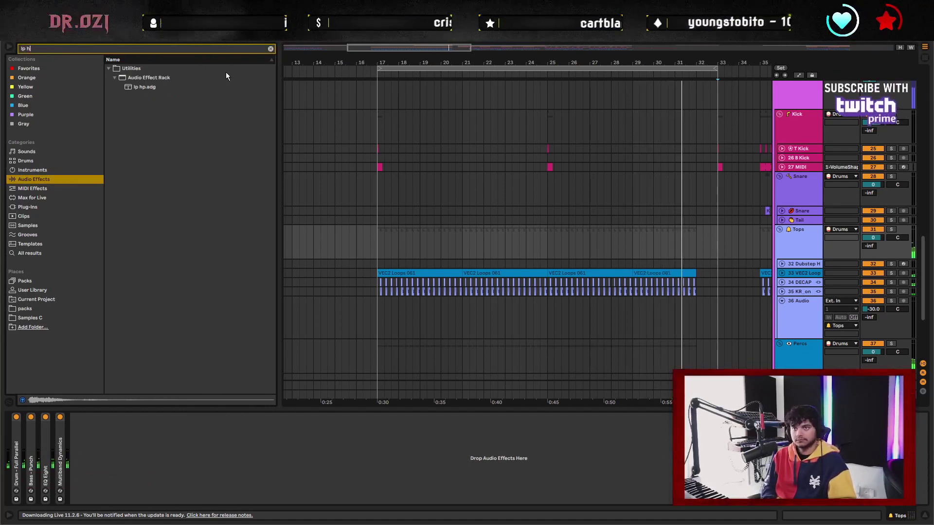
pyautogui.moveTo(150, 86); pyautogui.dragTo(165, 478)
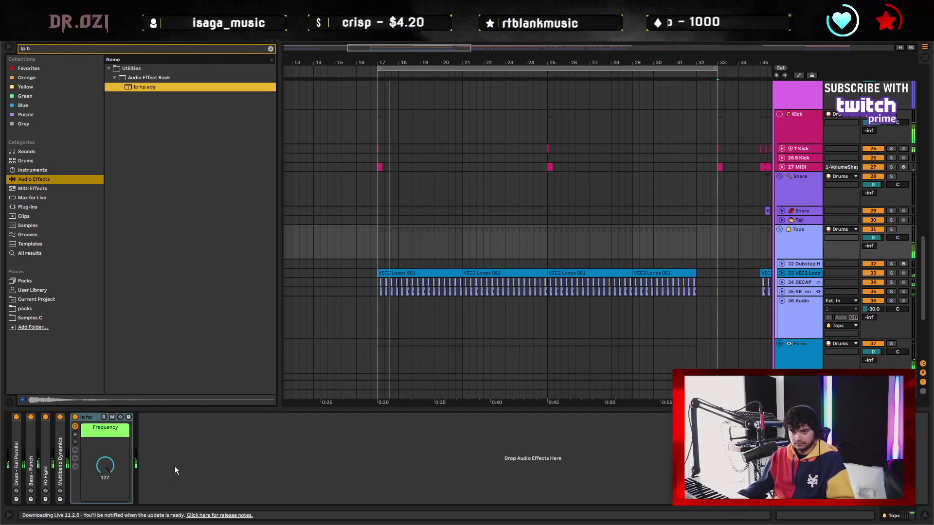
# Automate the lp hp Frequency on the Tops group to rise gradually from 87 at bar 17 to a higher value at bar 32
pyautogui.press('a')
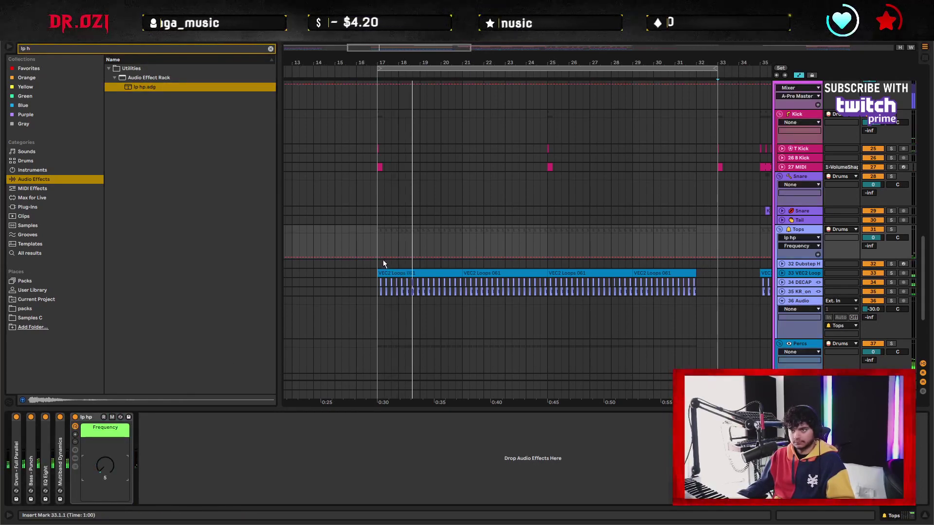
pyautogui.moveTo(384, 258); pyautogui.dragTo(384, 241)
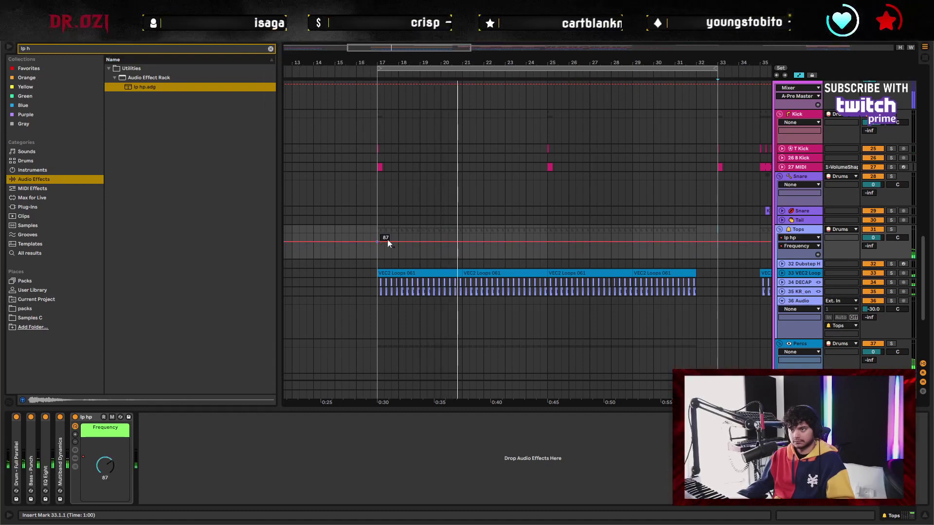
pyautogui.moveTo(697, 241); pyautogui.dragTo(696, 235)
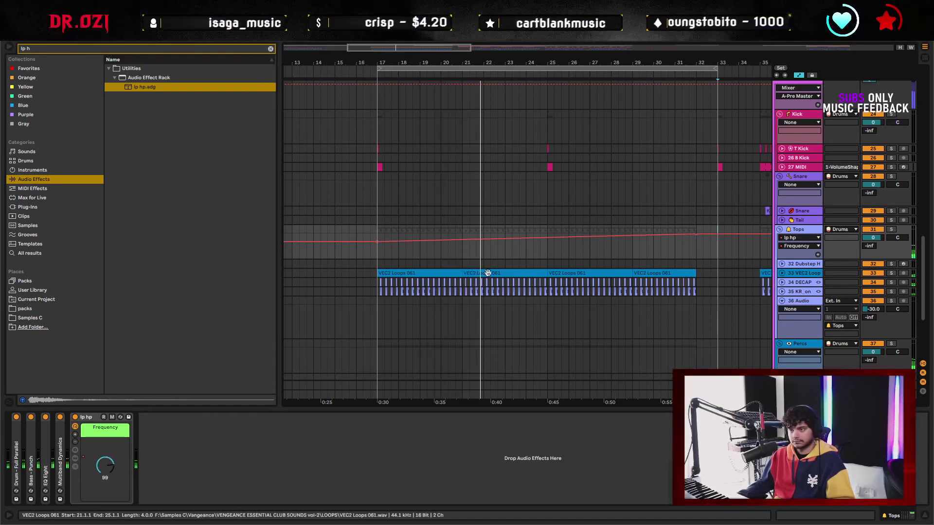
# Automate the lp hp rack's Device On parameter so the rack is active only from bar 17 to bar 32
pyautogui.rightClick(75, 418)
pyautogui.click(142, 424)
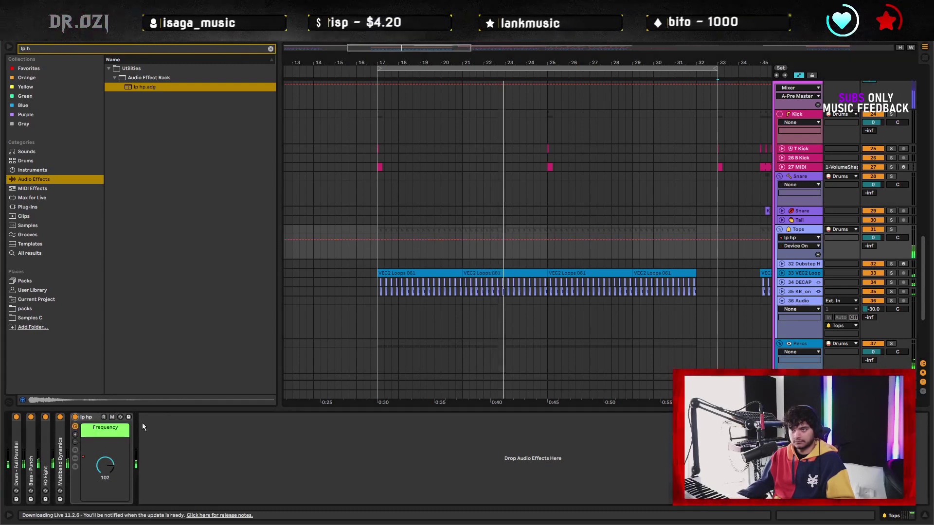
pyautogui.moveTo(375, 240); pyautogui.dragTo(391, 252)
pyautogui.click(699, 240)
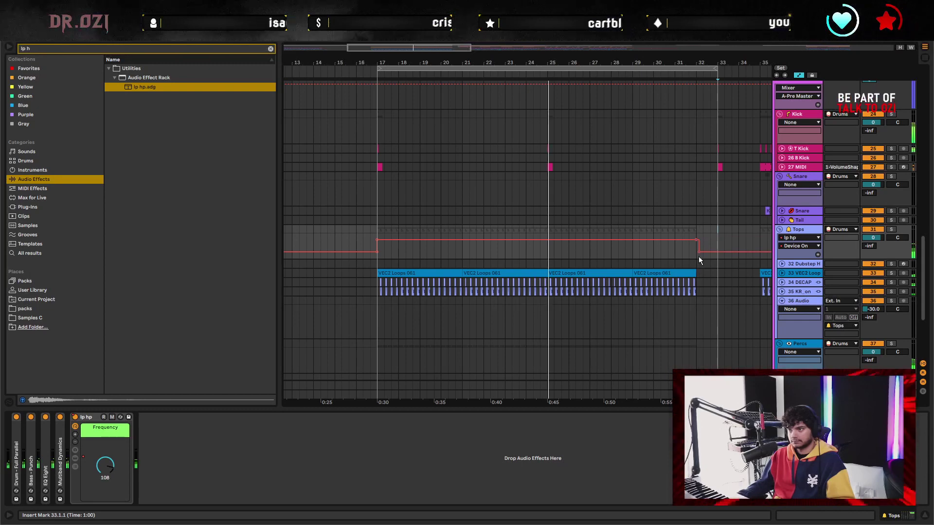
# Hide the automation lanes and fold the Ozi_A_26 audio track, the Brass track and the Tops group
pyautogui.click(583, 263)
pyautogui.click(603, 255)
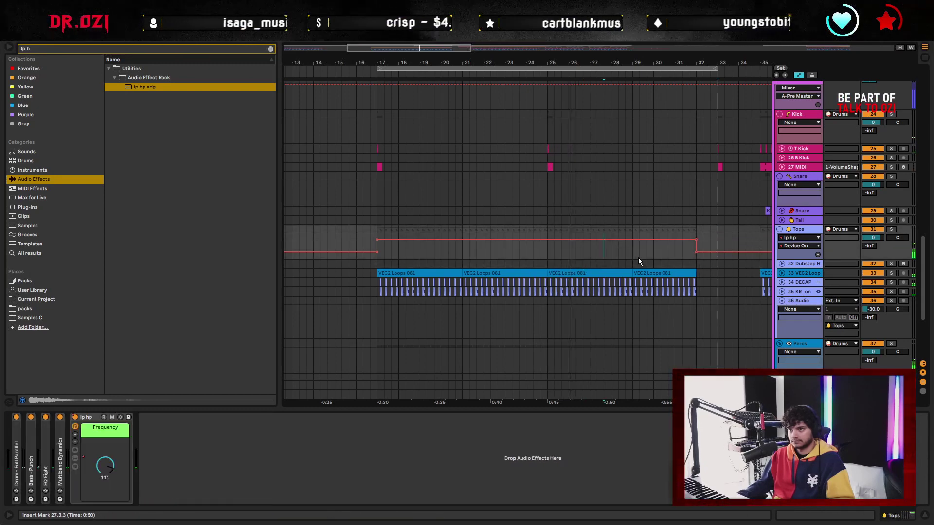
pyautogui.press('a')
pyautogui.scroll(4, 706, 241)
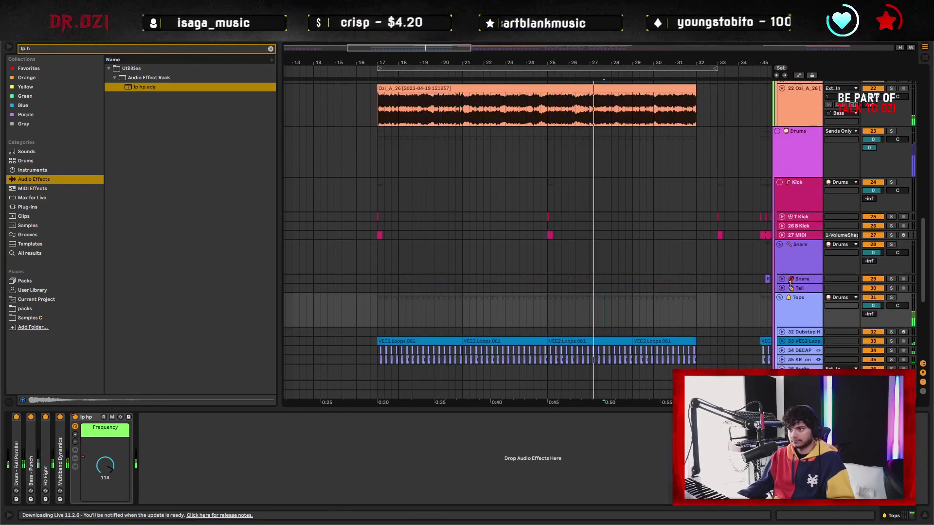
pyautogui.scroll(1, 575, 325)
pyautogui.scroll(3, 575, 325)
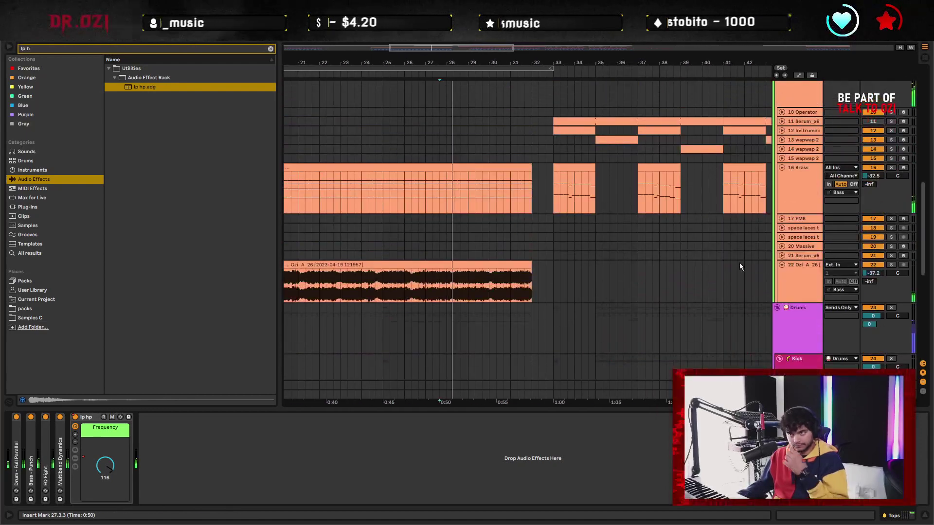
pyautogui.click(783, 264)
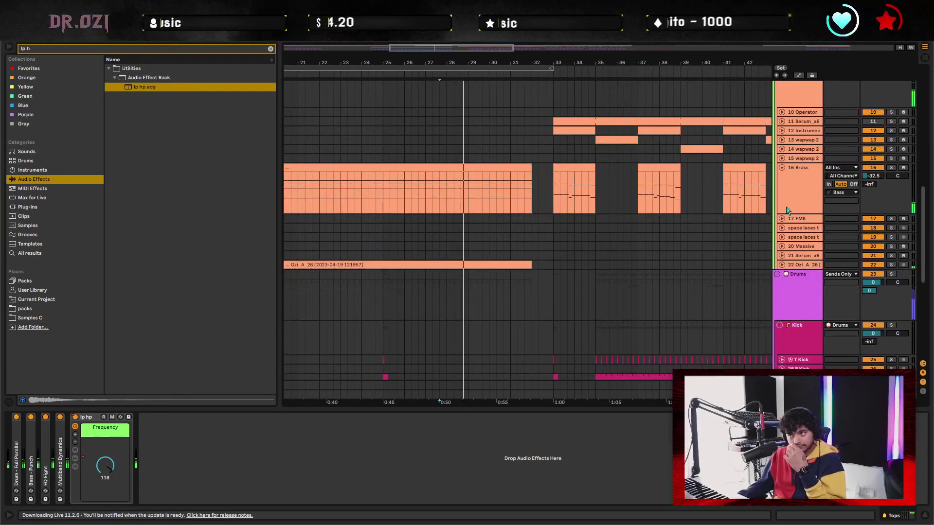
pyautogui.click(782, 165)
pyautogui.scroll(3, 598, 267)
pyautogui.scroll(-4, 469, 251)
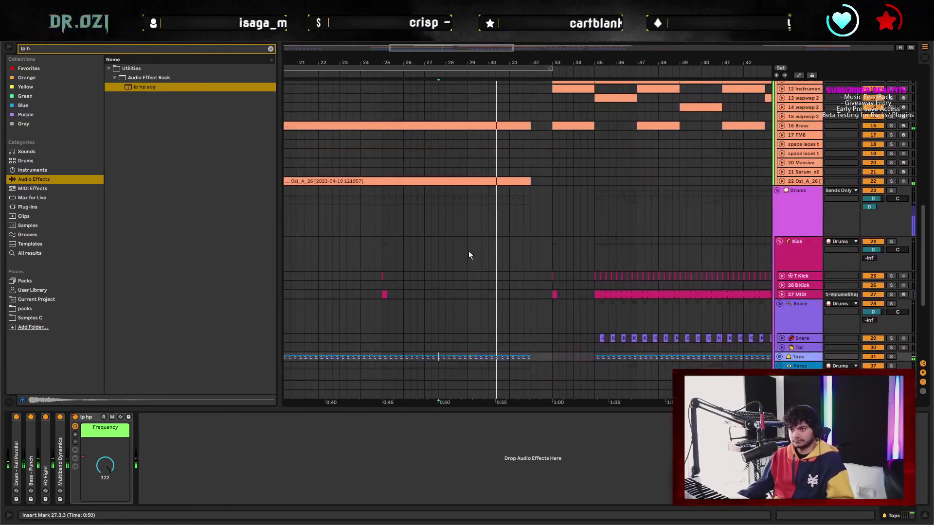
# Deactivate the Cinematic Soft Piano clips on track 3 from bar 17 to bar 32
pyautogui.press('-')
pyautogui.scroll(5, 487, 219)
pyautogui.scroll(6, 600, 287)
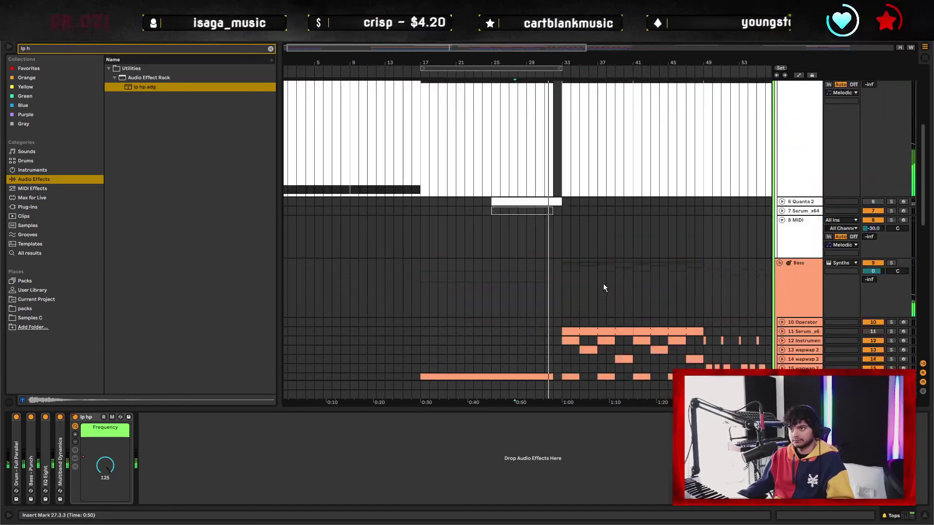
pyautogui.click(436, 141)
pyautogui.keyDown('shift'); pyautogui.click(559, 155); pyautogui.keyUp('shift')
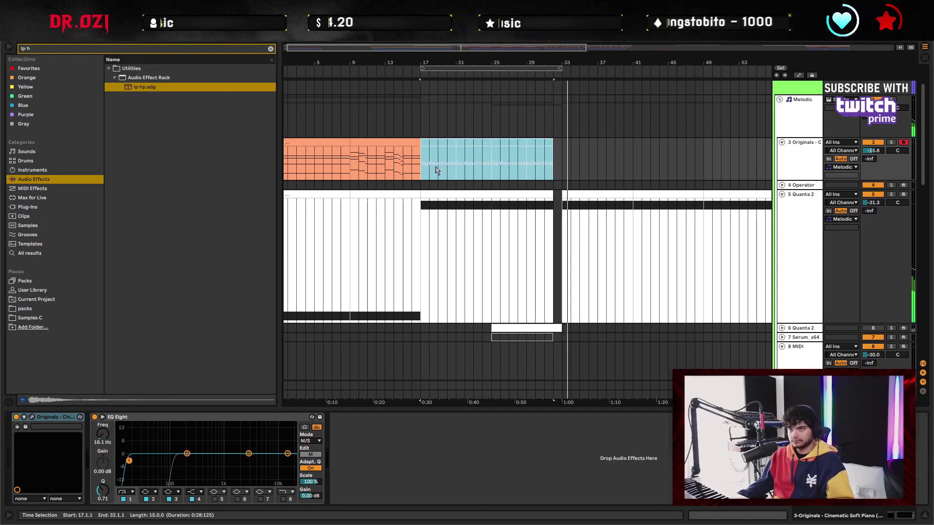
pyautogui.press('0')
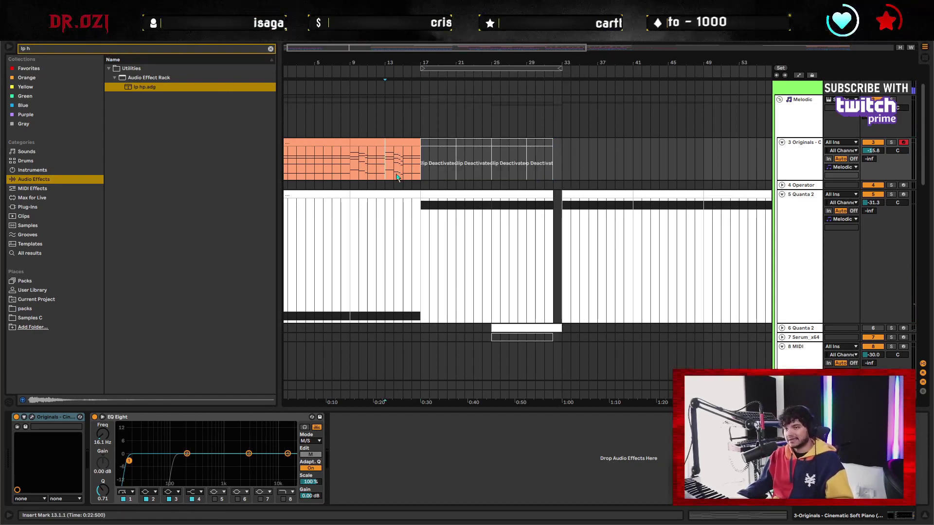
# Play the arrangement from bar 13 and fold the piano track and the unfolded Quanta 2 track
pyautogui.press('space')
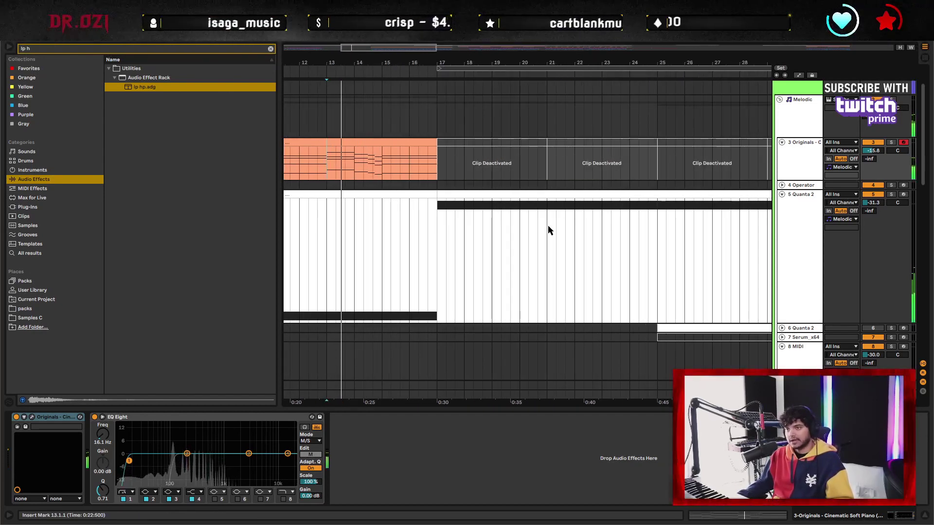
pyautogui.keyDown('ctrl'); pyautogui.scroll(3, 548, 229); pyautogui.keyUp('ctrl')
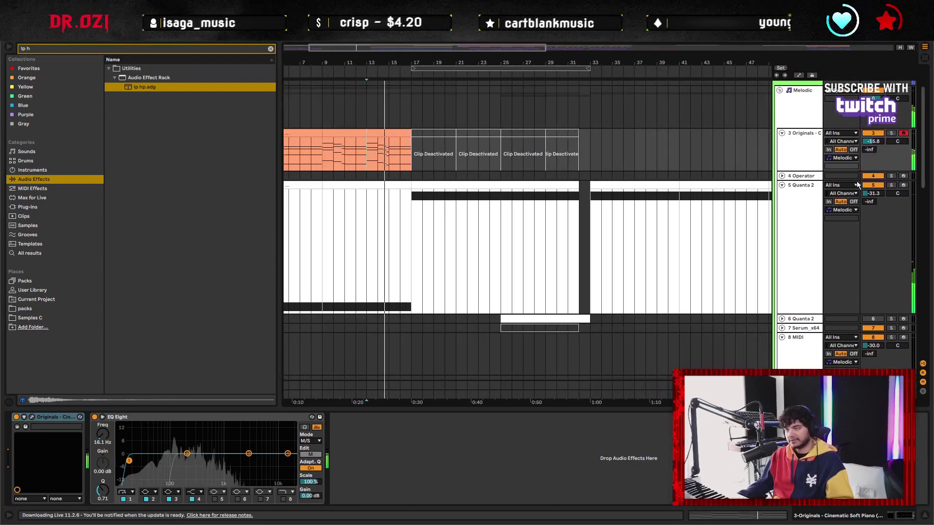
pyautogui.click(782, 133)
pyautogui.press('-')
pyautogui.click(781, 152)
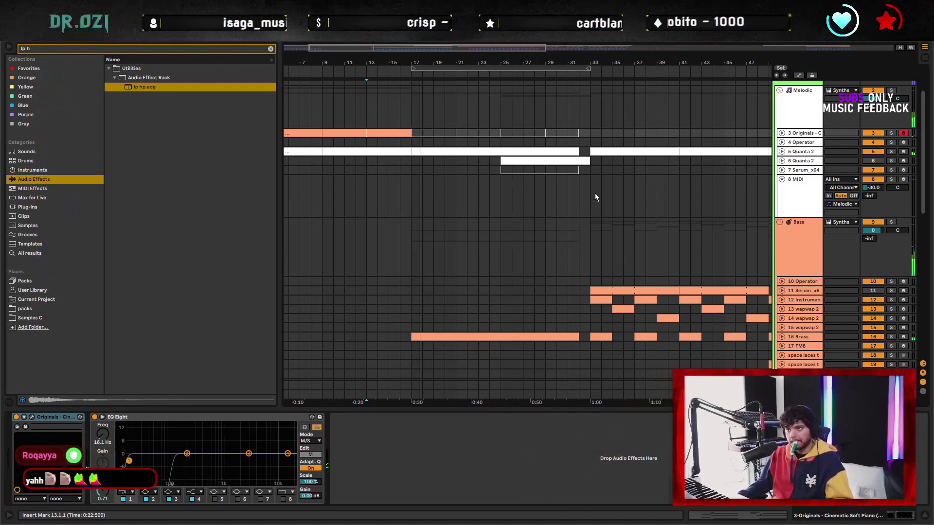
# Listen through the bar 17–33 build-up while reviewing its melodic, bass and drum tracks
pyautogui.click(582, 196)
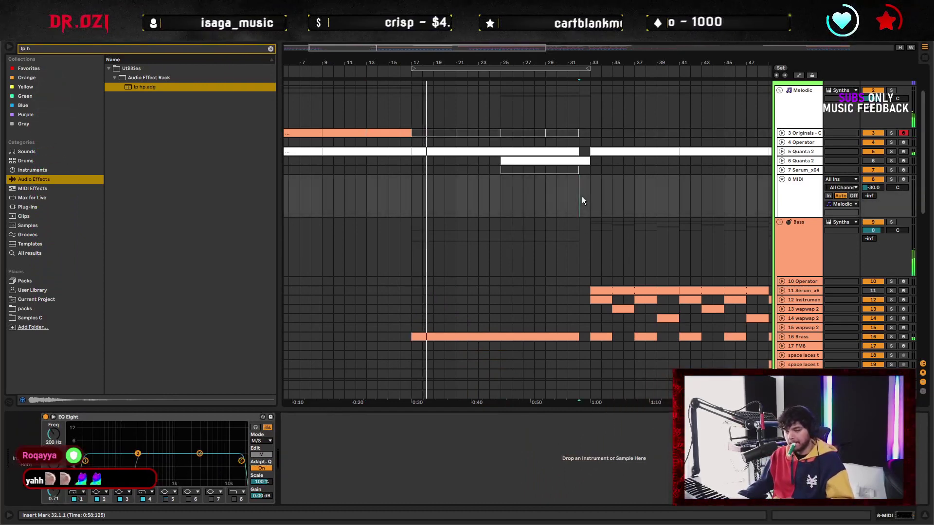
pyautogui.click(810, 192)
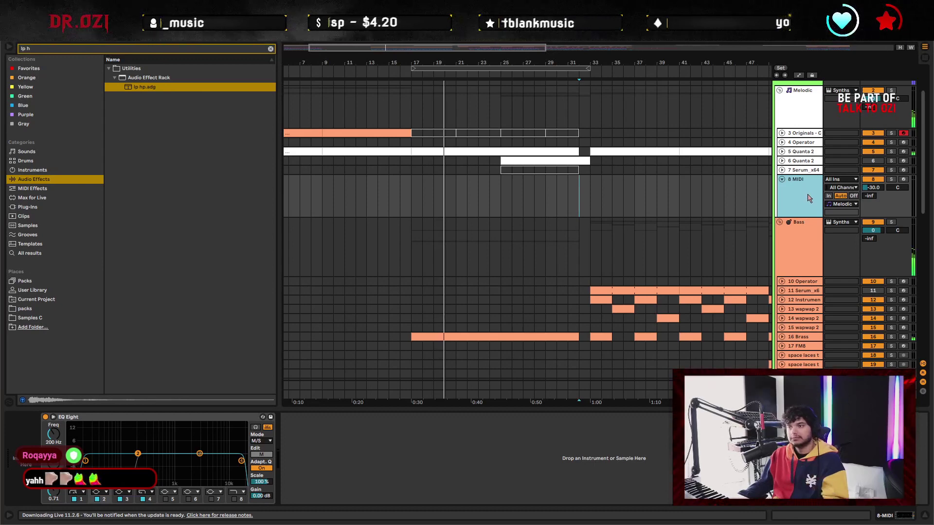
pyautogui.click(412, 200)
pyautogui.scroll(-10, 528, 302)
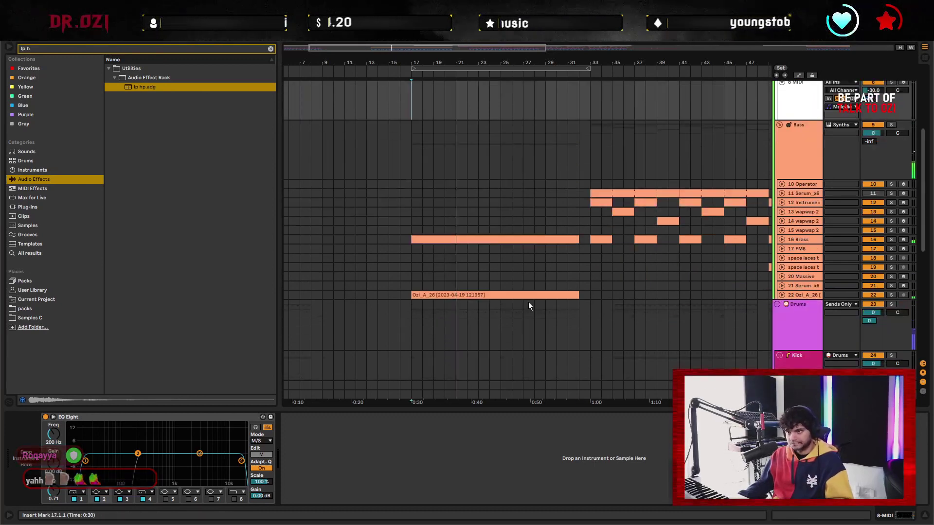
pyautogui.moveTo(494, 72); pyautogui.dragTo(496, 88)
pyautogui.scroll(5, 522, 243)
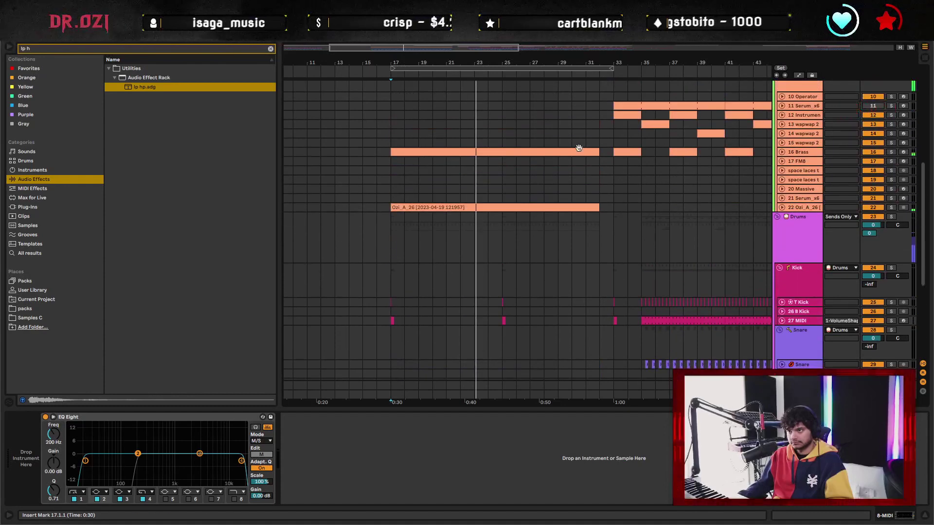
pyautogui.scroll(3, 527, 183)
pyautogui.scroll(5, 627, 255)
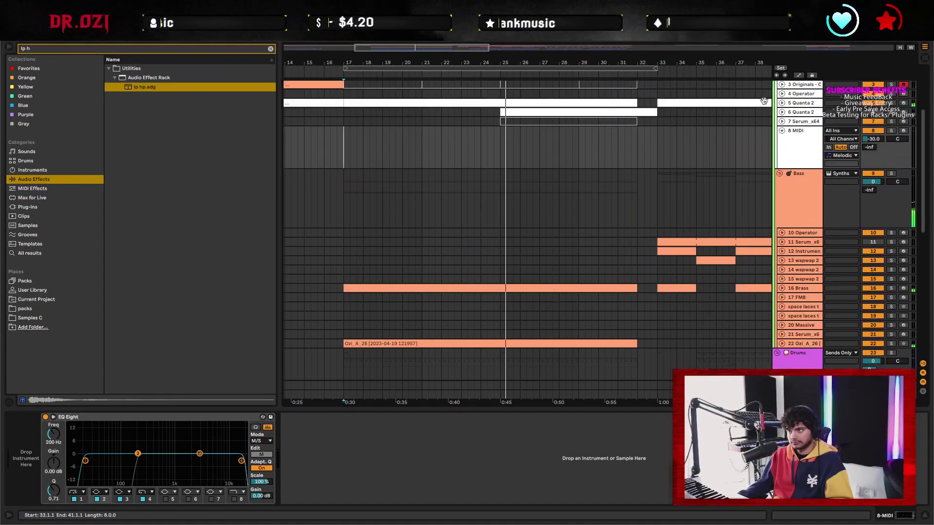
pyautogui.scroll(-3, 682, 251)
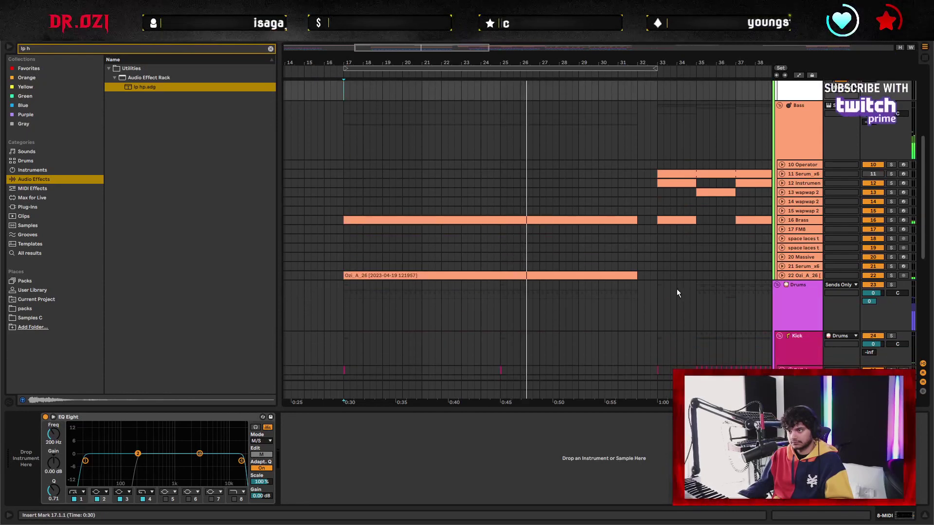
pyautogui.scroll(5, 676, 289)
pyautogui.click(654, 232)
pyautogui.keyDown('ctrl'); pyautogui.scroll(-5, 424, 229); pyautogui.keyUp('ctrl')
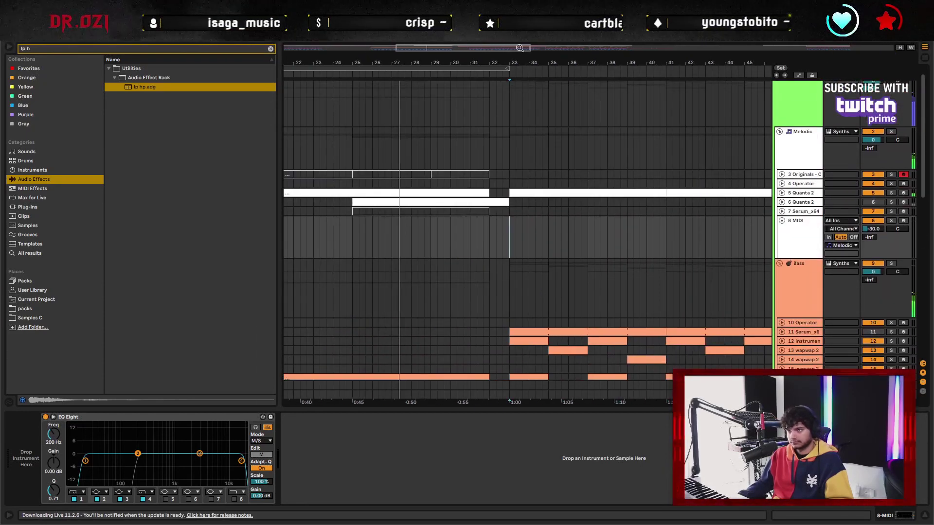
# Fold the empty 8 MIDI track and hide the device view to enlarge the arrangement
pyautogui.click(779, 223)
pyautogui.click(780, 222)
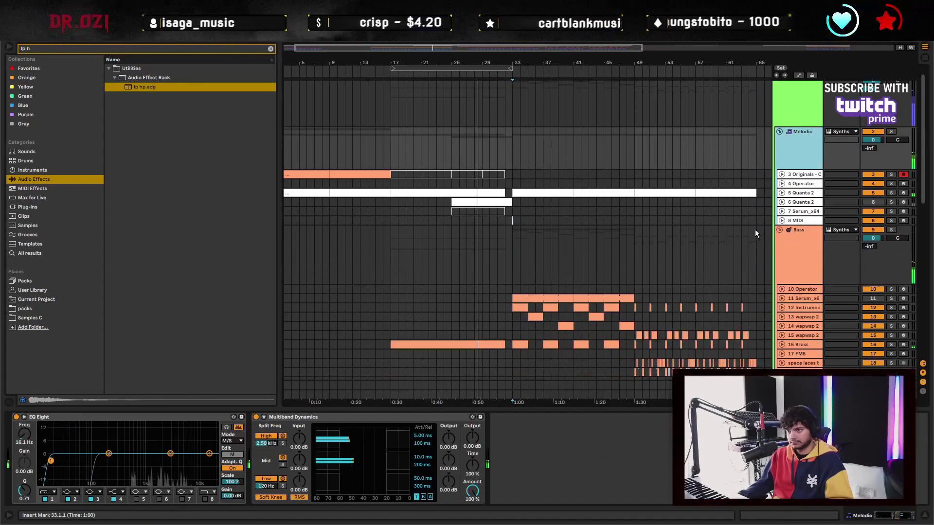
pyautogui.scroll(-2, 681, 227)
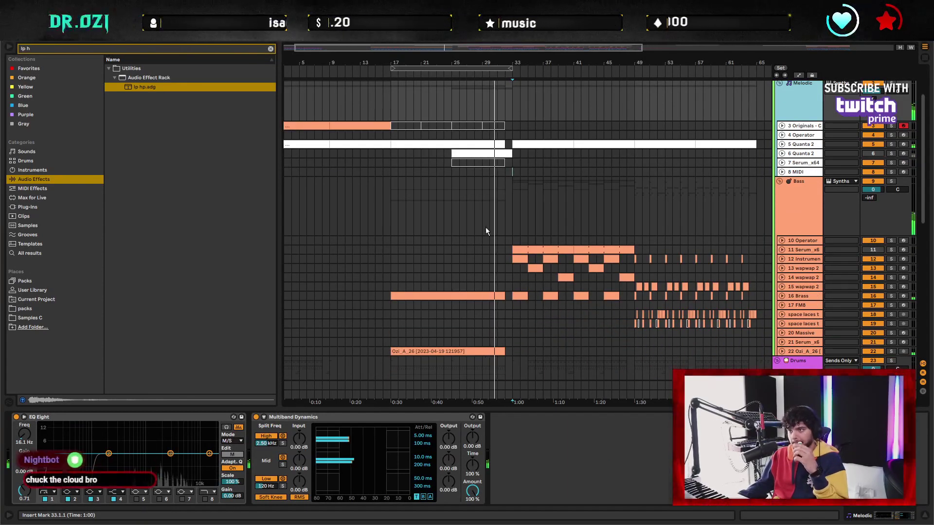
pyautogui.click(515, 172)
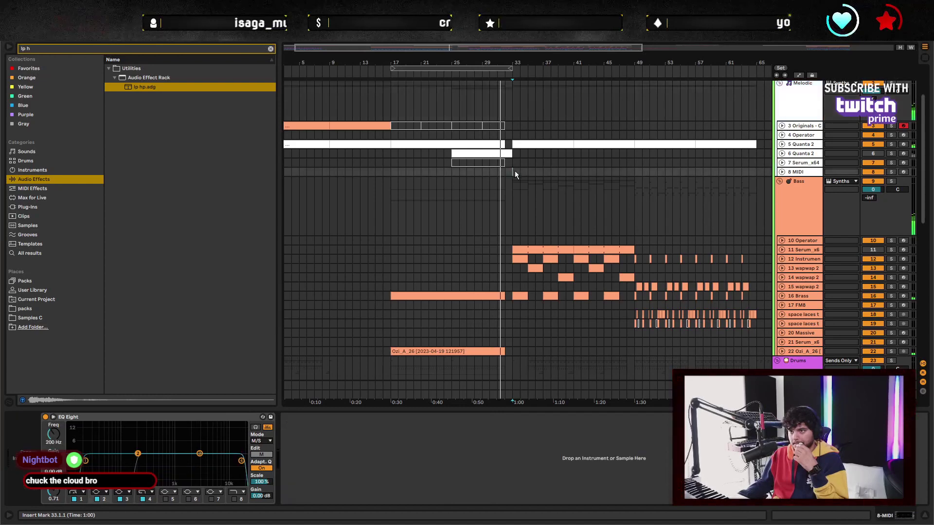
pyautogui.click(508, 203)
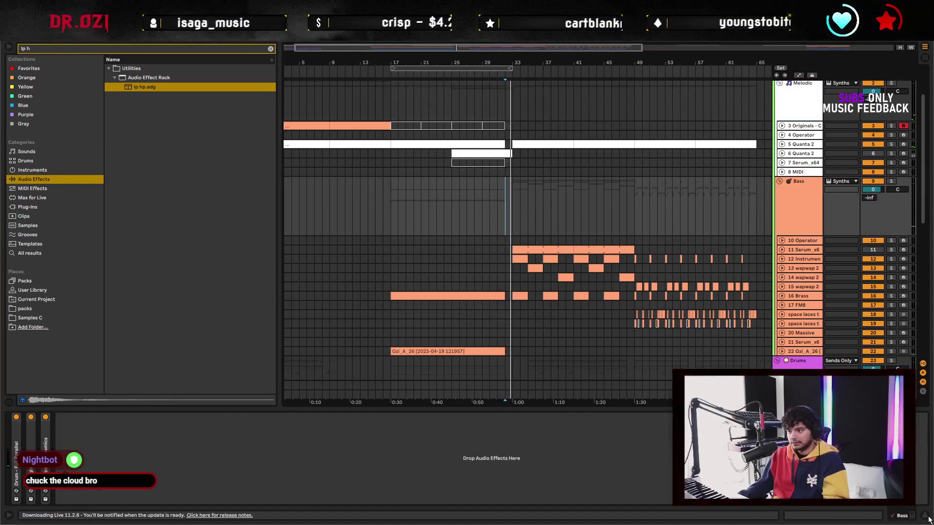
pyautogui.hotkey('ctrl', 'alt', 'l')
pyautogui.click(513, 202)
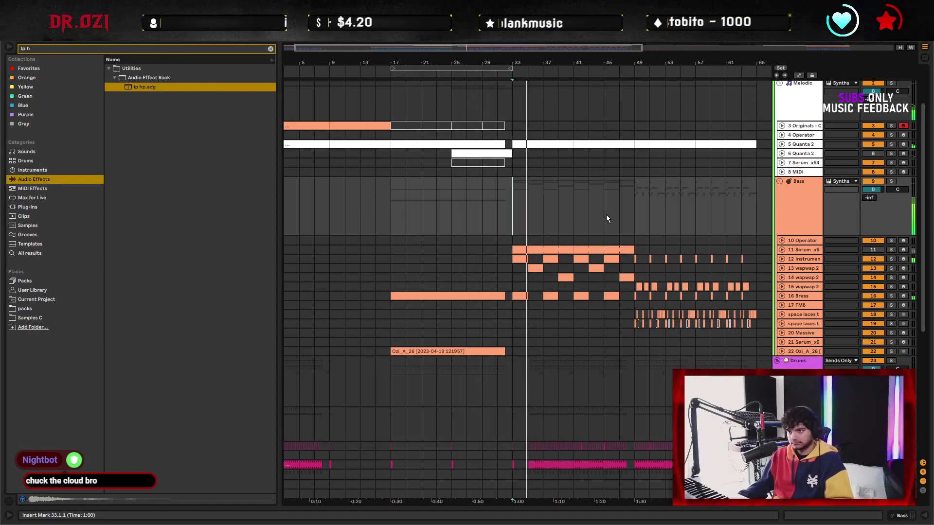
# Listen through the drop from bar 33 onward and examine how the bass and drum clips are arranged
pyautogui.hscroll(3, 583, 224)
pyautogui.scroll(1, 584, 224)
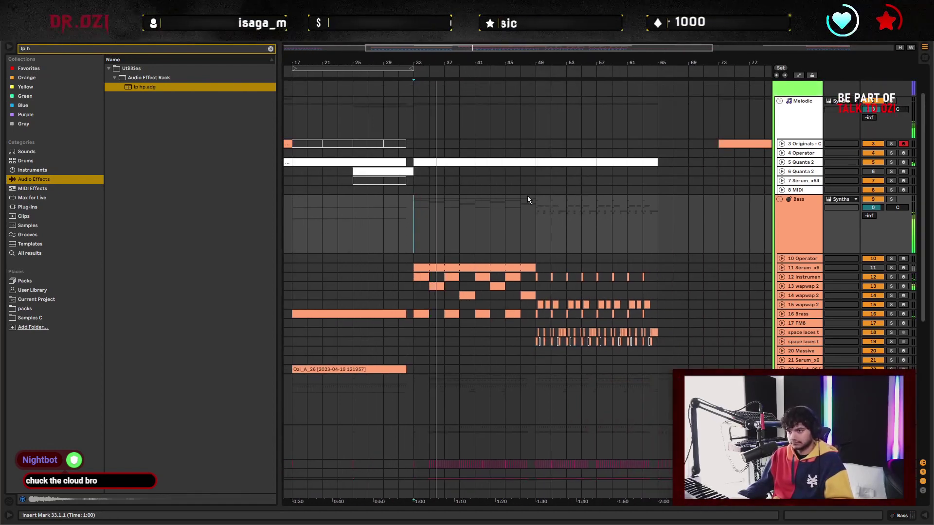
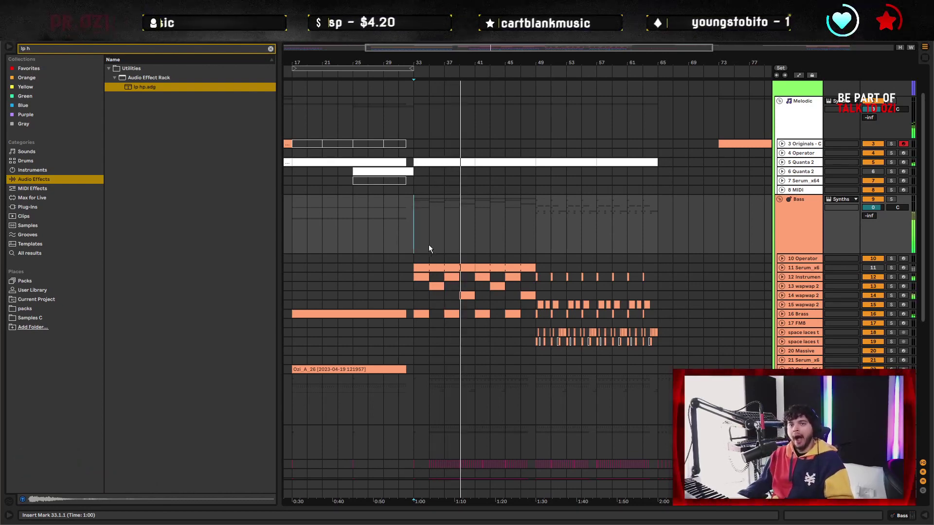
pyautogui.click(541, 229)
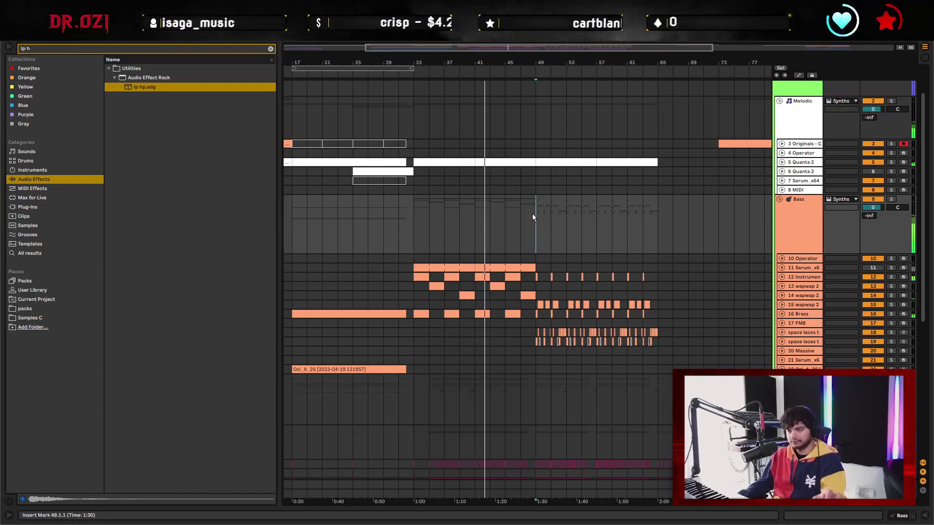
pyautogui.moveTo(472, 66); pyautogui.dragTo(485, 133)
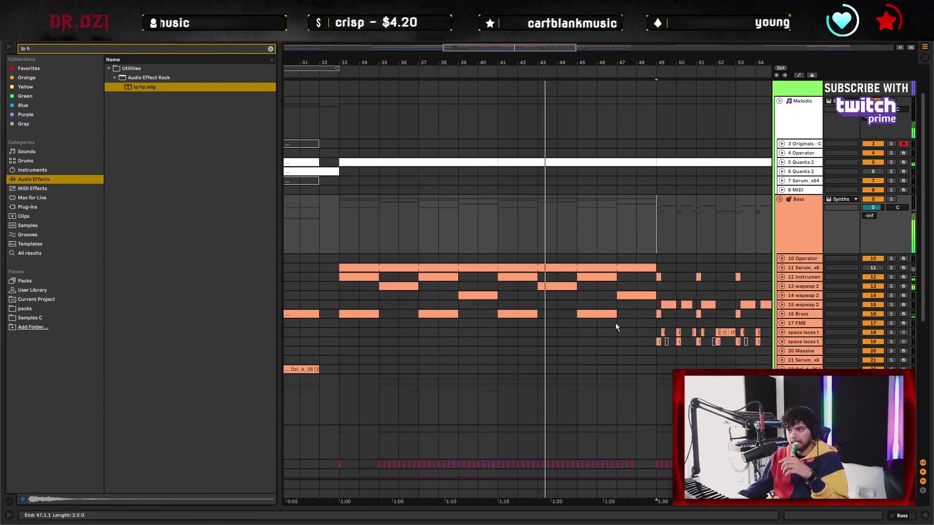
pyautogui.scroll(-4, 615, 323)
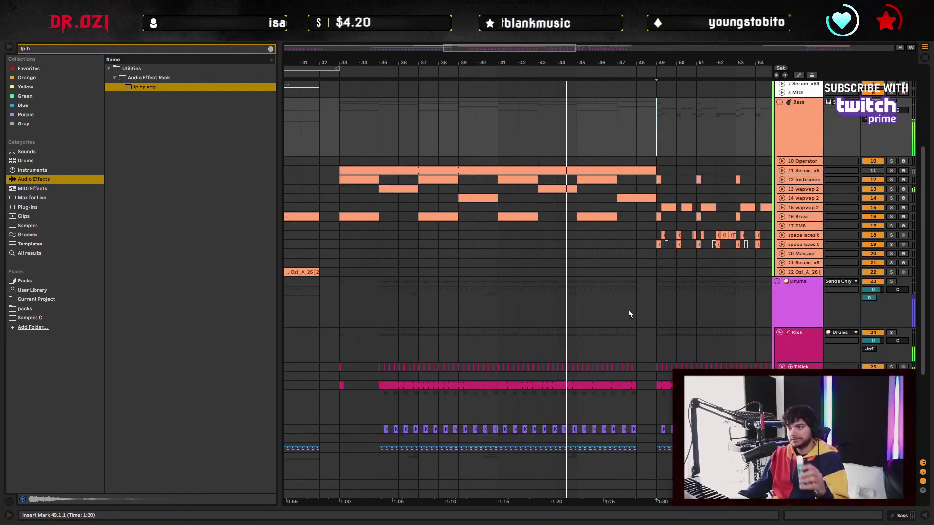
pyautogui.click(655, 303)
pyautogui.hscroll(5, 658, 317)
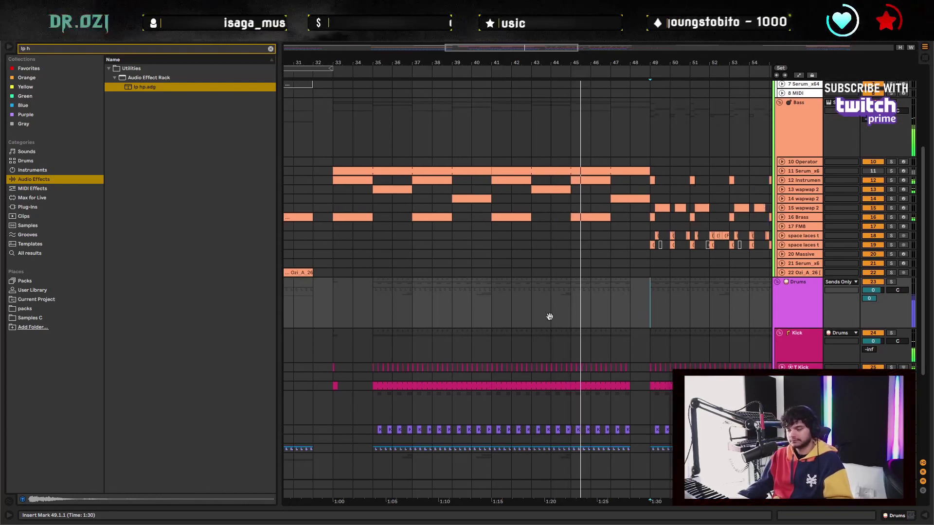
pyautogui.hscroll(4, 501, 305)
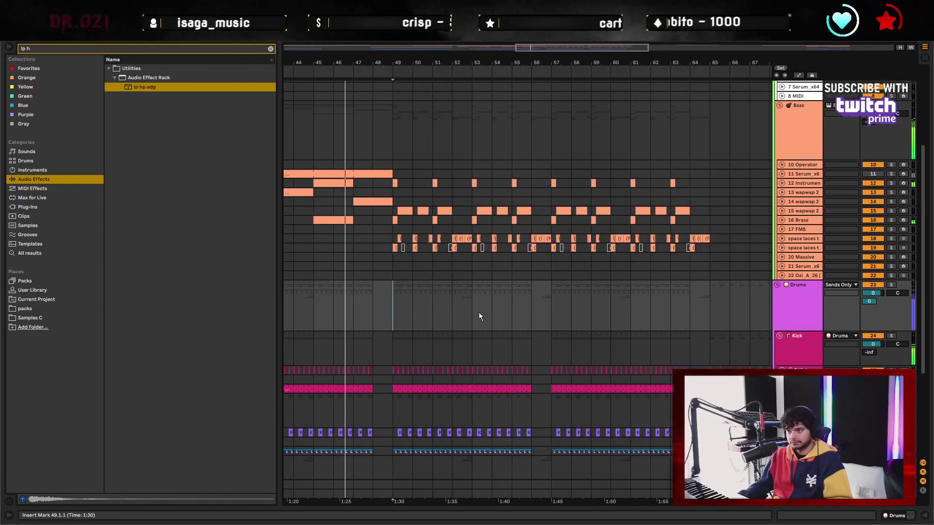
pyautogui.scroll(2, 535, 321)
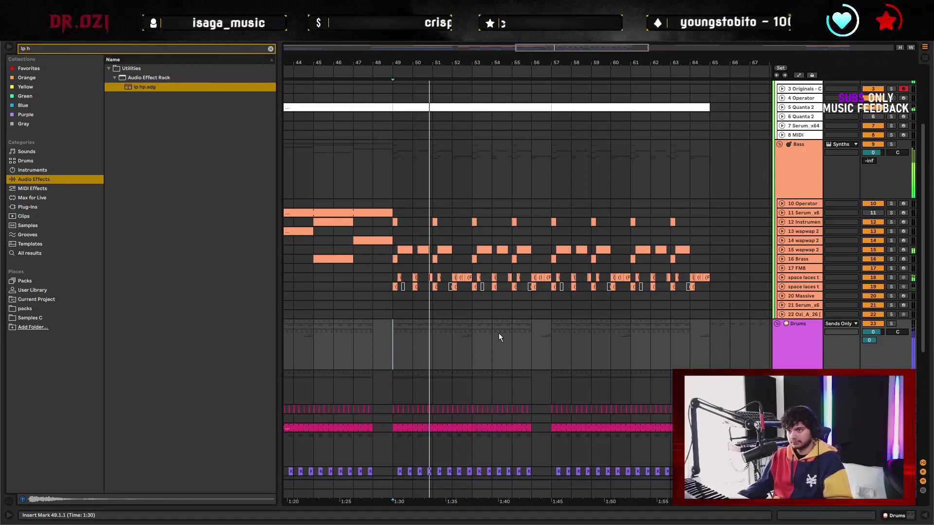
pyautogui.hscroll(-3, 535, 341)
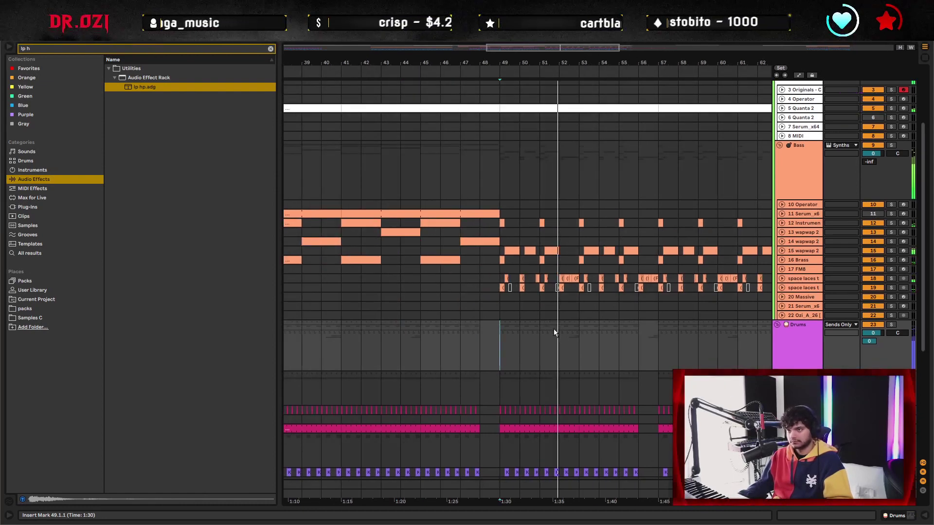
pyautogui.moveTo(551, 328); pyautogui.dragTo(512, 352)
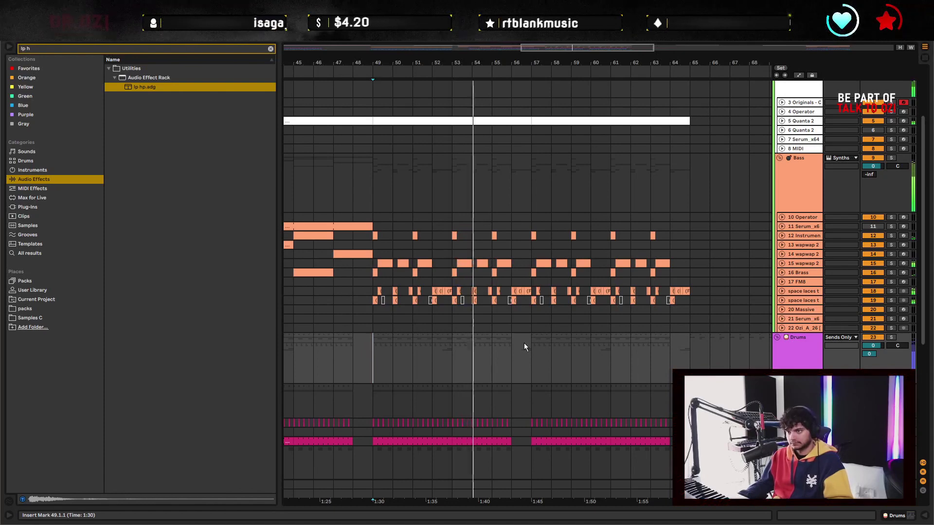
pyautogui.moveTo(546, 340)
pyautogui.mouseDown()
pyautogui.moveTo(539, 354)
pyautogui.moveTo(452, 350)
pyautogui.moveTo(565, 329)
pyautogui.moveTo(619, 340)
pyautogui.moveTo(536, 339)
pyautogui.mouseUp()
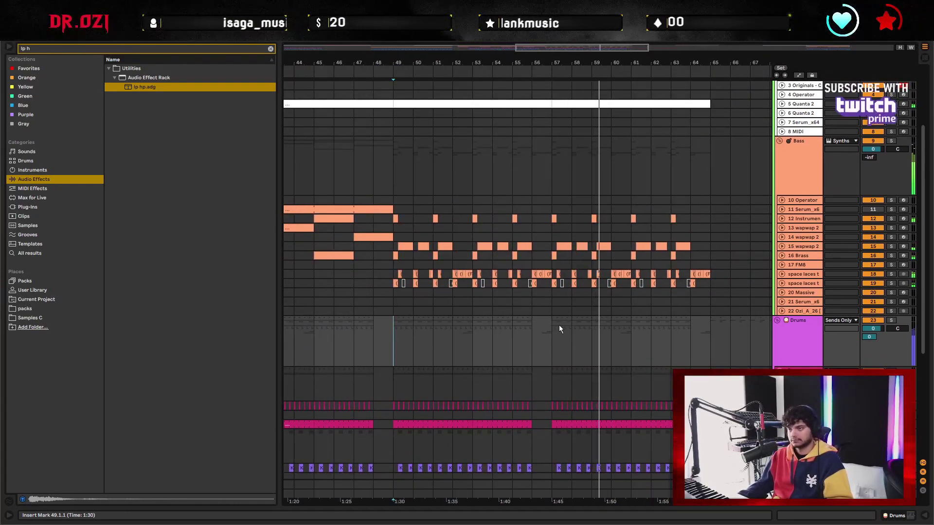
pyautogui.moveTo(467, 334); pyautogui.dragTo(507, 355)
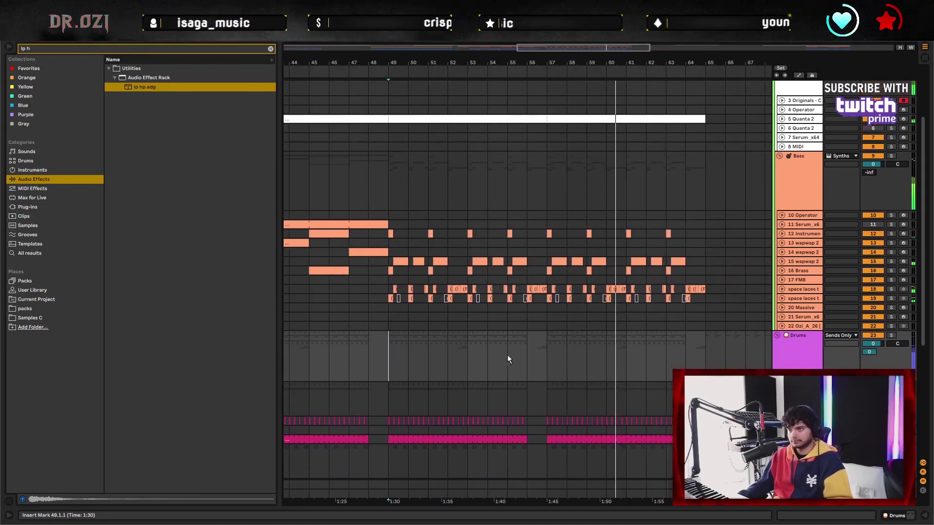
# Play the arrangement from bar 45 to hear how it leads into the section starting at bar 49
pyautogui.scroll(3, 504, 346)
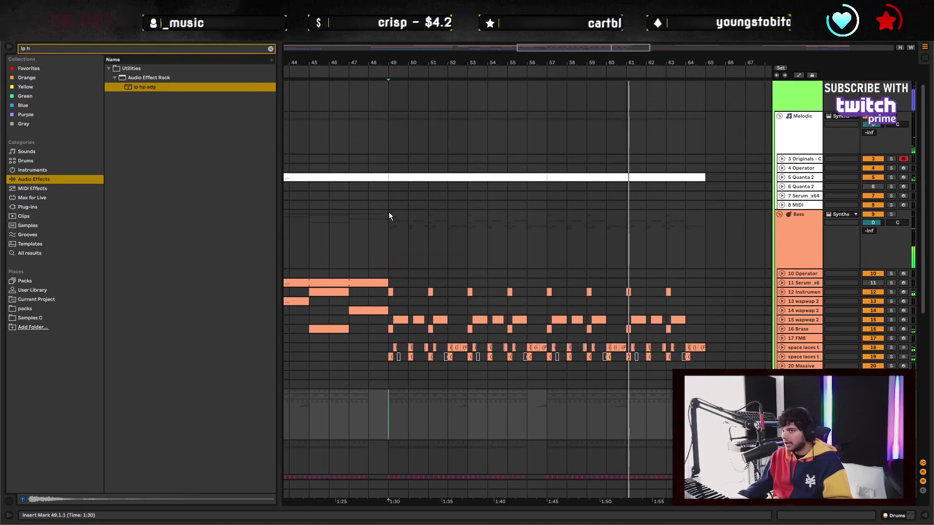
pyautogui.hscroll(-3, 389, 212)
pyautogui.click(368, 250)
pyautogui.press('space')
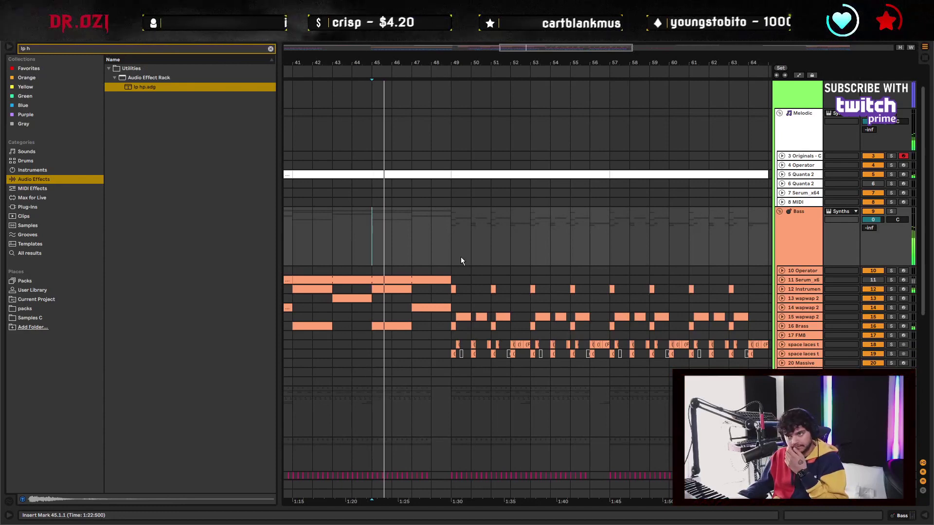
# Insert four bars of empty time at bar 49, pushing all following material back
pyautogui.moveTo(521, 259); pyautogui.dragTo(478, 283)
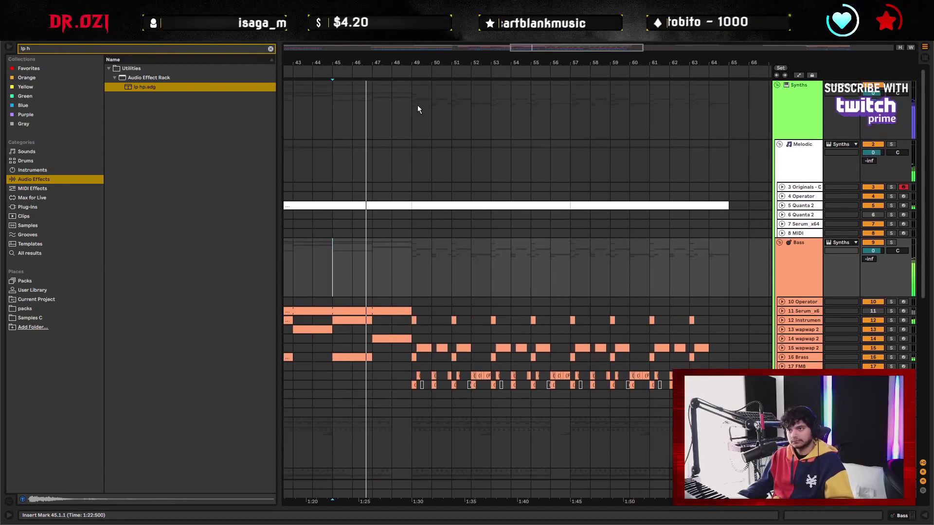
pyautogui.moveTo(417, 105); pyautogui.dragTo(452, 106)
pyautogui.keyDown('shift'); pyautogui.click(490, 92); pyautogui.keyUp('shift')
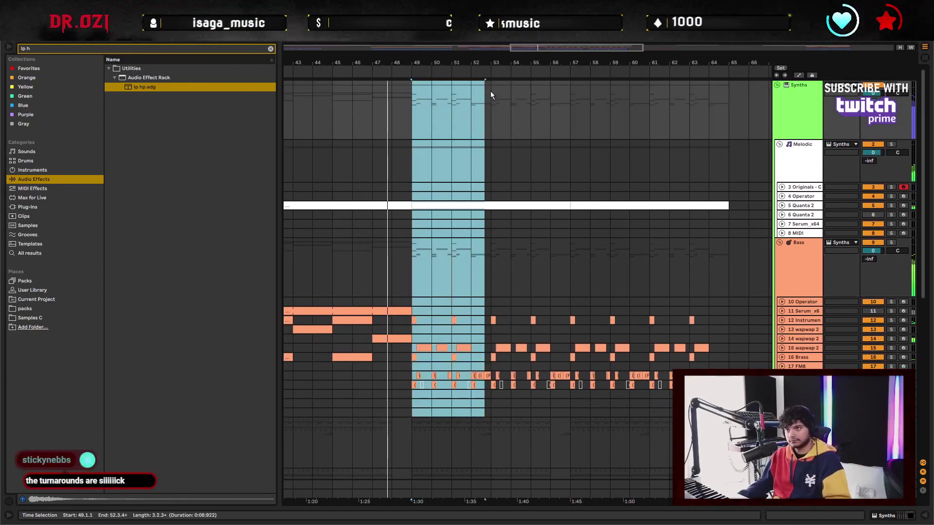
pyautogui.click(427, 312)
# Fold the Melodic and Bass group tracks to compact the arrangement around the bar 33 drop
pyautogui.scroll(-6, 416, 330)
pyautogui.scroll(-2, 390, 316)
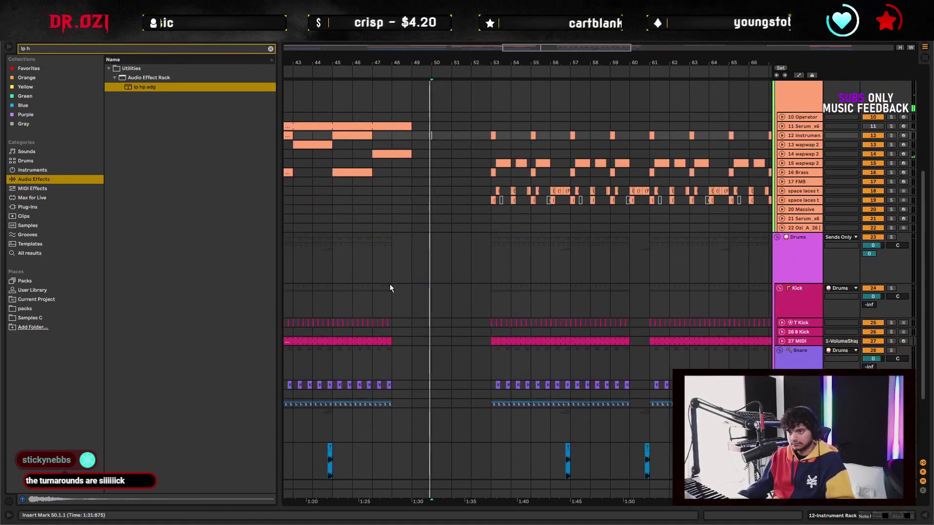
pyautogui.scroll(-2, 423, 258)
pyautogui.hscroll(-10, 428, 250)
pyautogui.scroll(8, 494, 248)
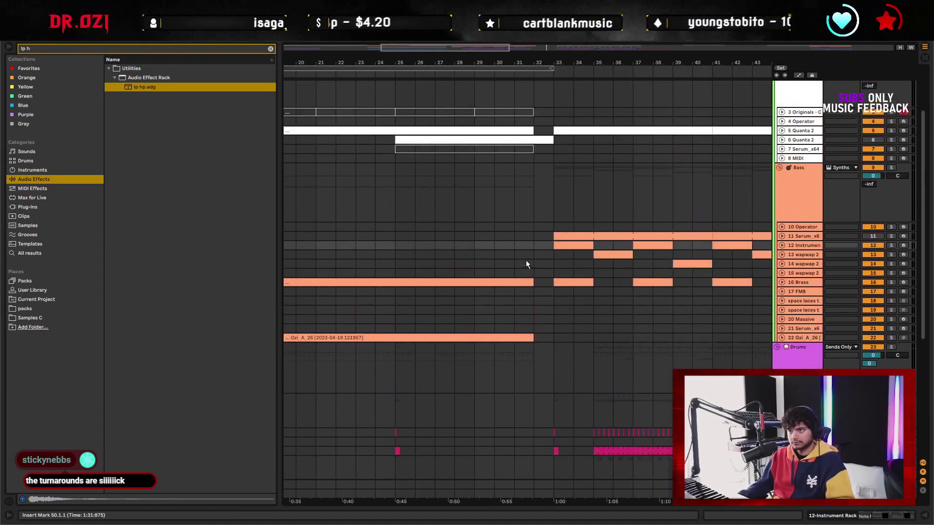
pyautogui.scroll(1, 491, 136)
pyautogui.click(780, 128)
pyautogui.click(780, 146)
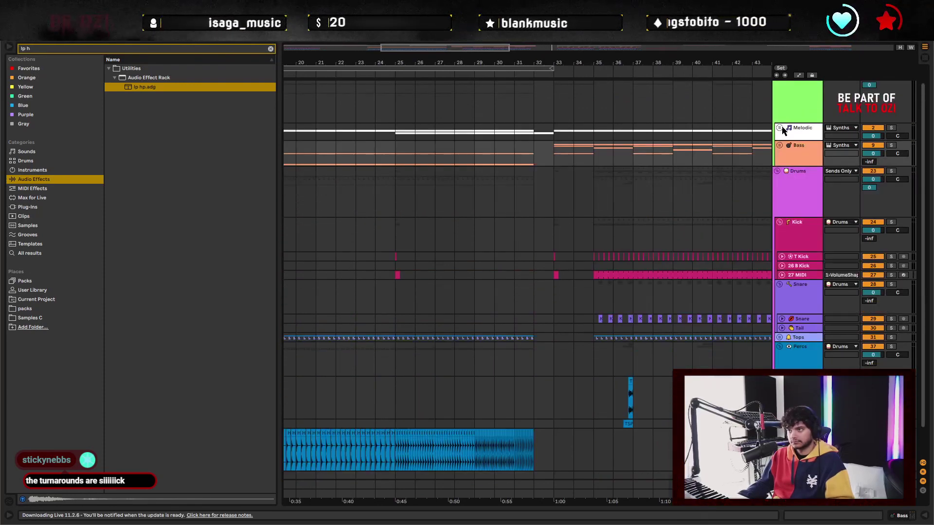
# Copy bars 29–33 of the build-up across the synth and drum tracks and paste them at bar 49
pyautogui.moveTo(475, 97); pyautogui.dragTo(555, 165)
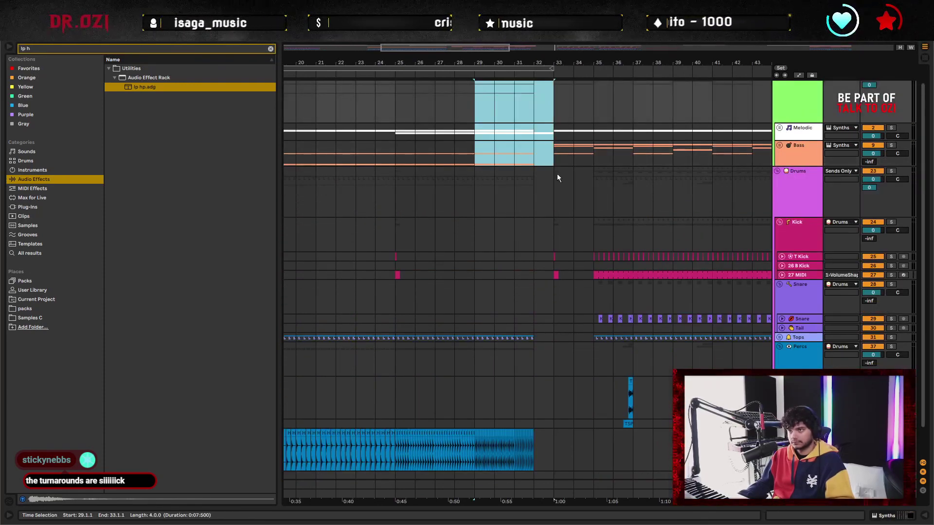
pyautogui.keyDown('shift'); pyautogui.click(556, 367); pyautogui.keyUp('shift')
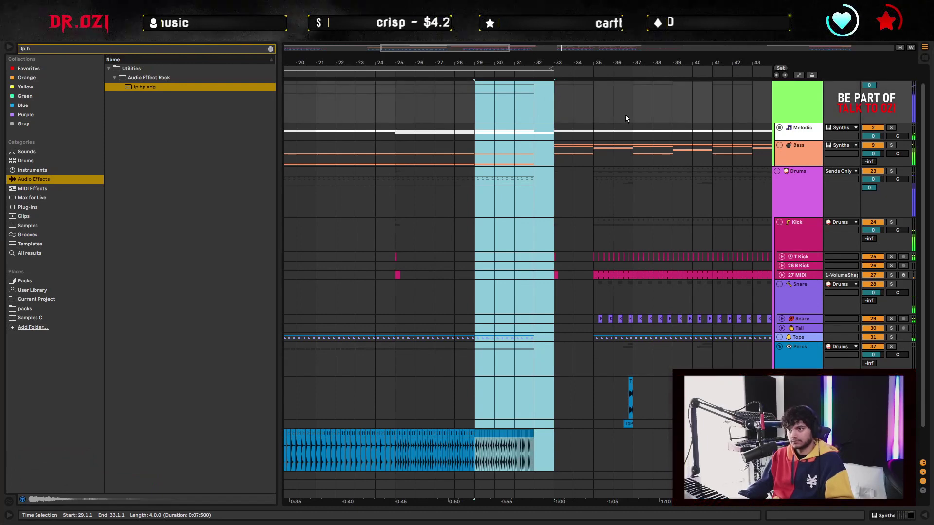
pyautogui.hscroll(10, 652, 121)
pyautogui.click(514, 108)
pyautogui.hotkey('ctrl', 'v')
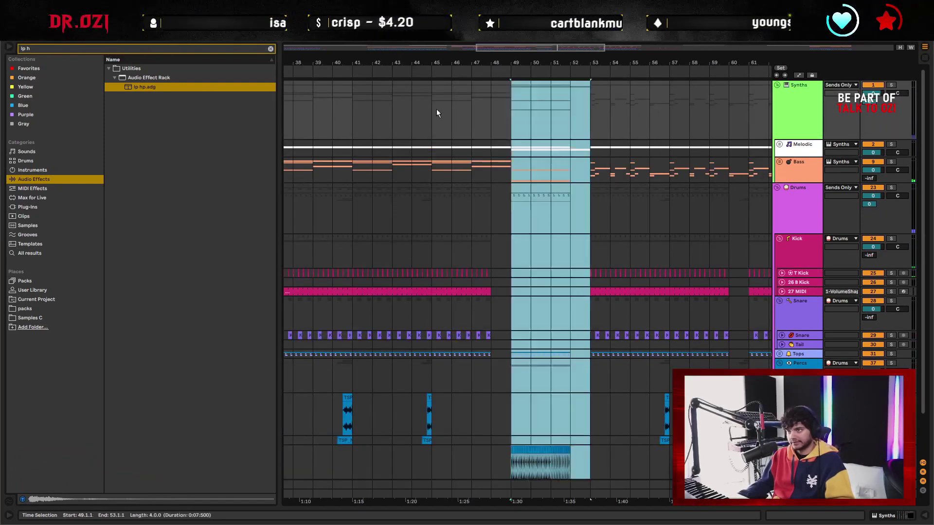
# Play from bar 45 and listen through the four-bar build-up at bar 49 into bar 53
pyautogui.click(437, 109)
pyautogui.press('space')
pyautogui.scroll(-1, 635, 277)
pyautogui.scroll(-1, 635, 276)
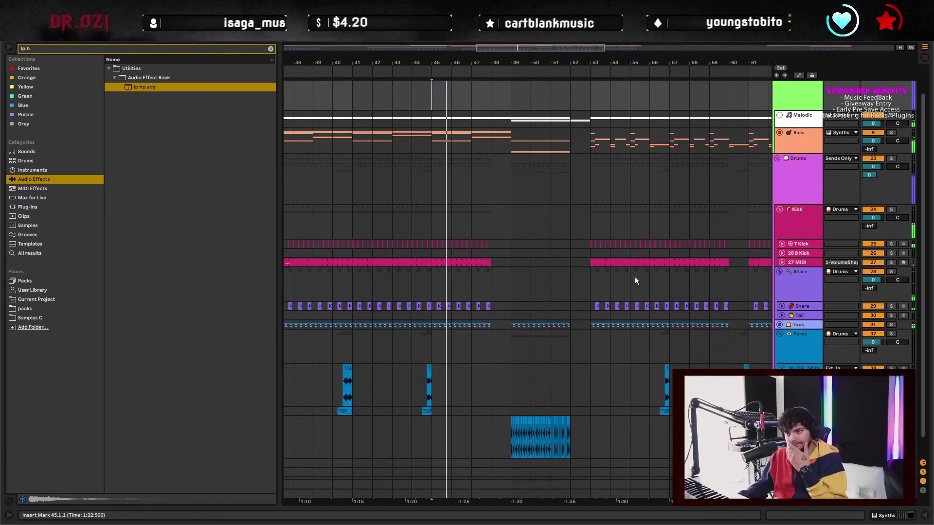
pyautogui.scroll(3, 635, 277)
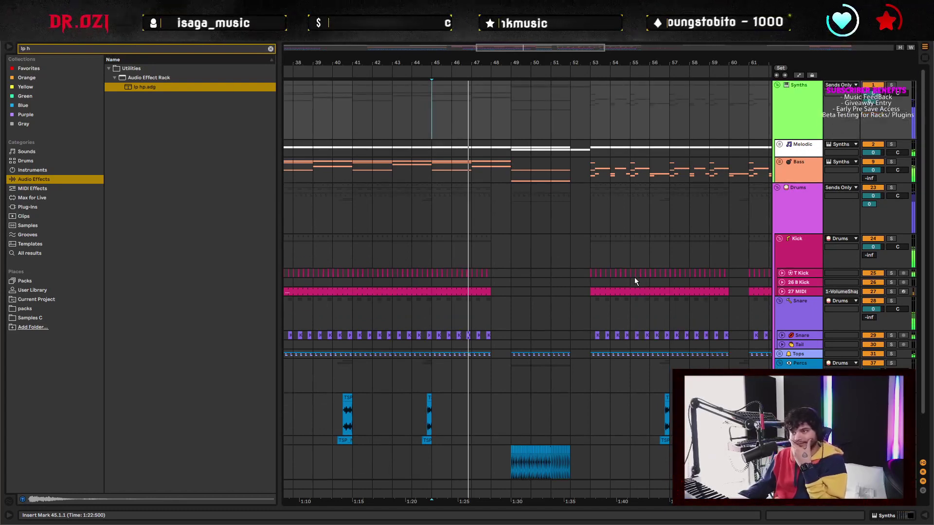
pyautogui.click(590, 115)
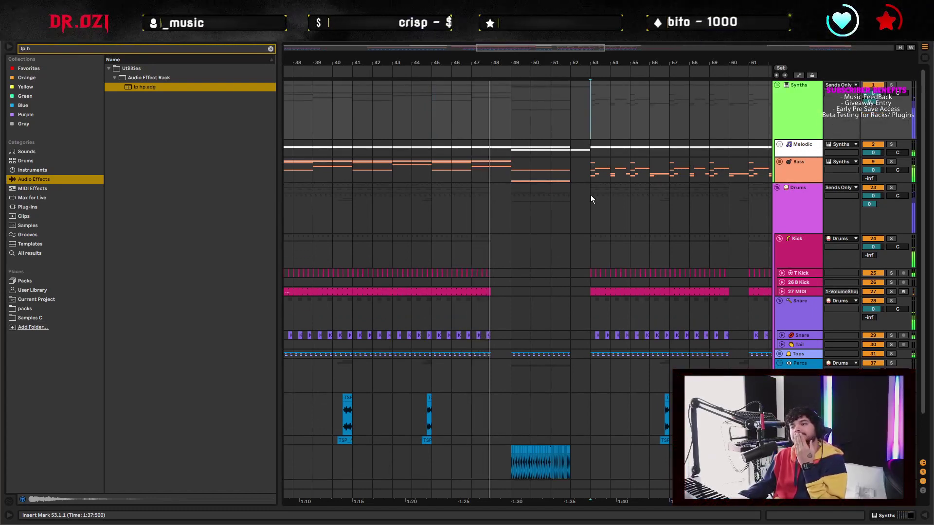
pyautogui.hscroll(2, 590, 195)
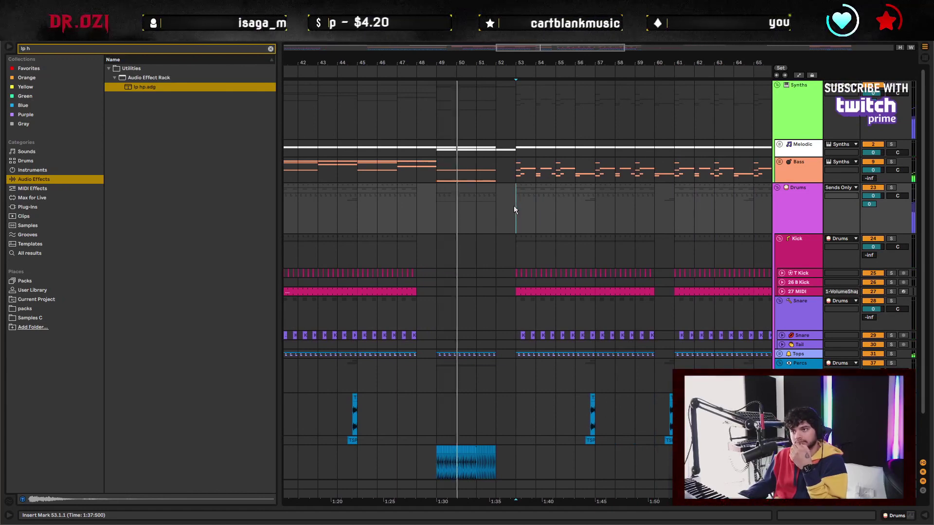
pyautogui.scroll(-5, 524, 209)
pyautogui.scroll(4, 525, 213)
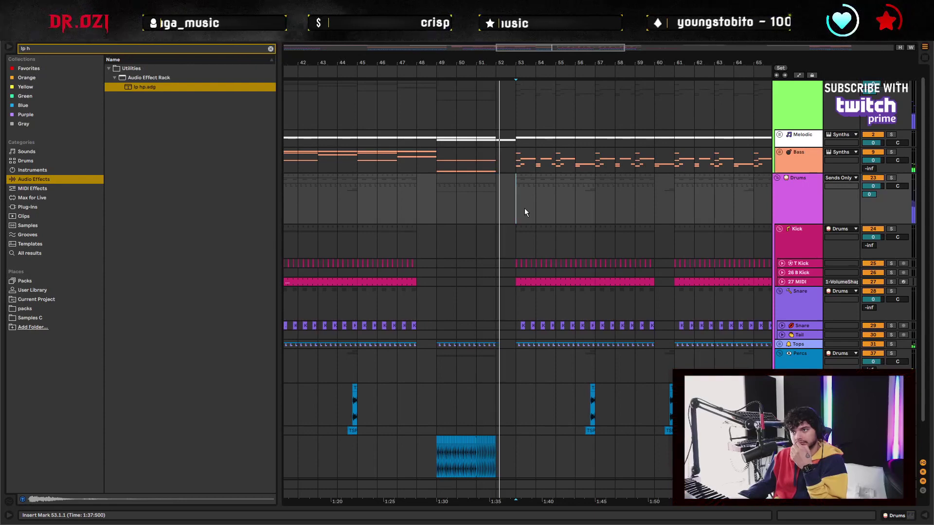
# Listen through the section from bar 53 onward and examine its layout against the earlier drop
pyautogui.hscroll(5, 491, 206)
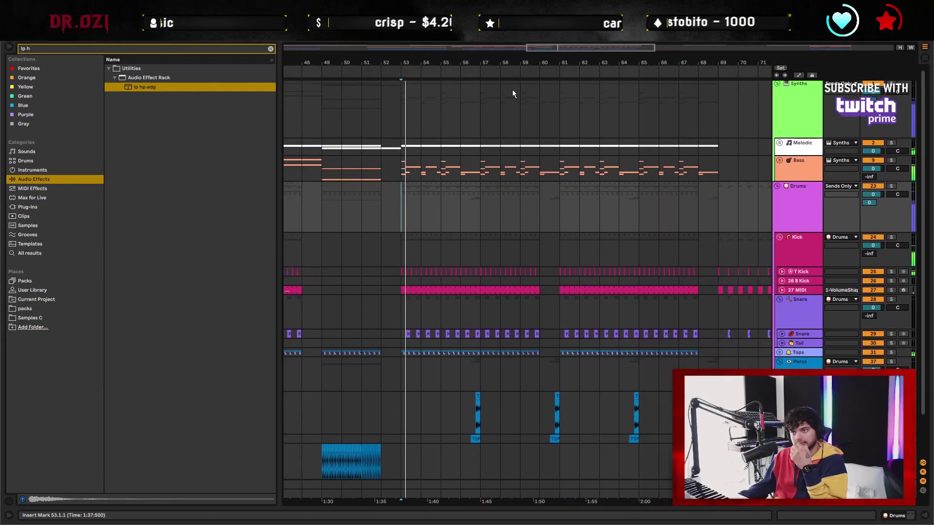
pyautogui.scroll(-4, 516, 112)
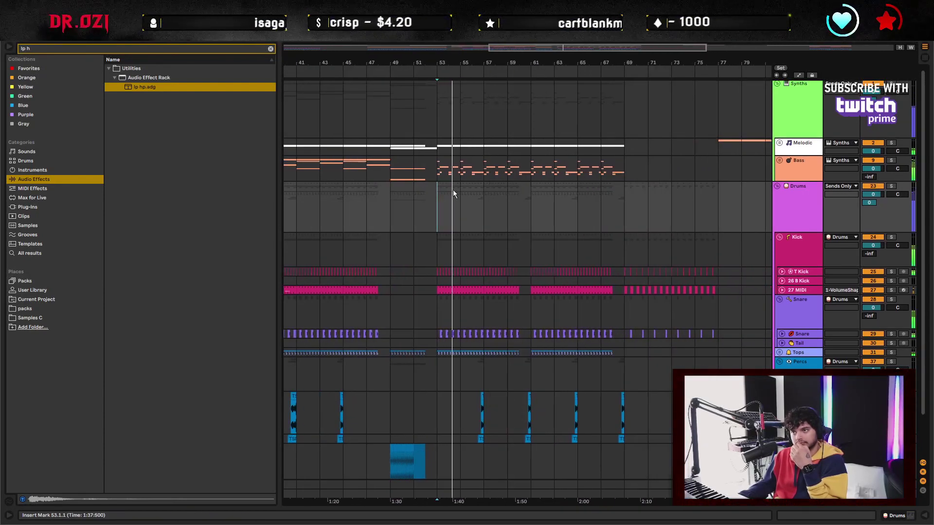
pyautogui.hscroll(-5, 535, 190)
pyautogui.hscroll(-3, 588, 204)
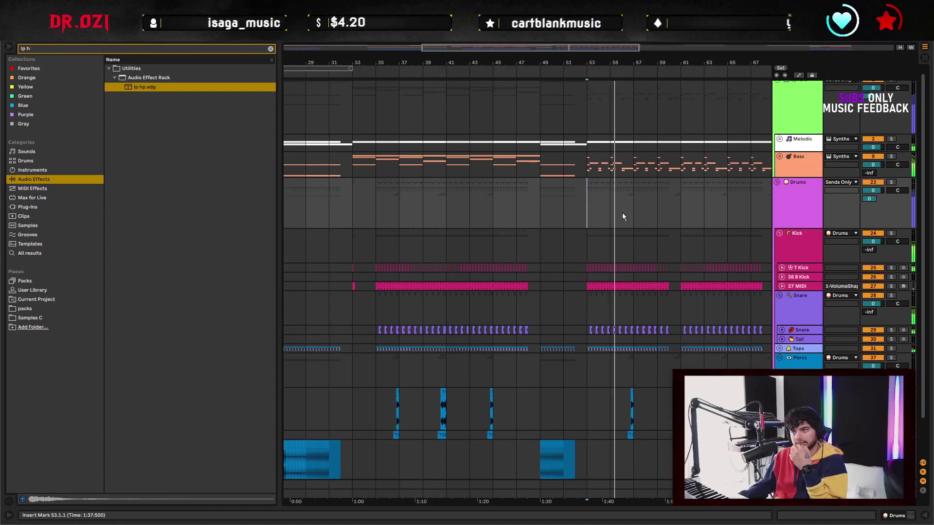
pyautogui.hscroll(5, 599, 211)
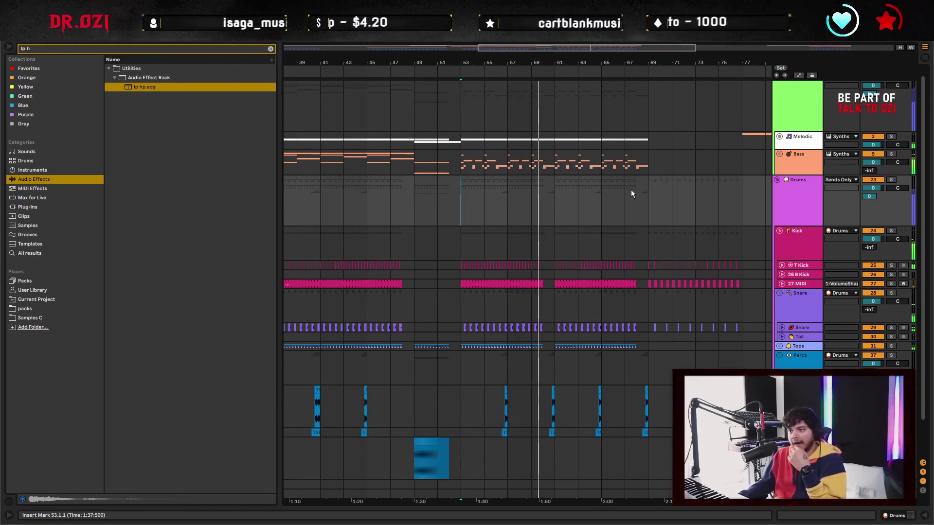
# Insert empty time at bar 69 using an eight-bar selection, moving the leftover clips further back
pyautogui.click(560, 206)
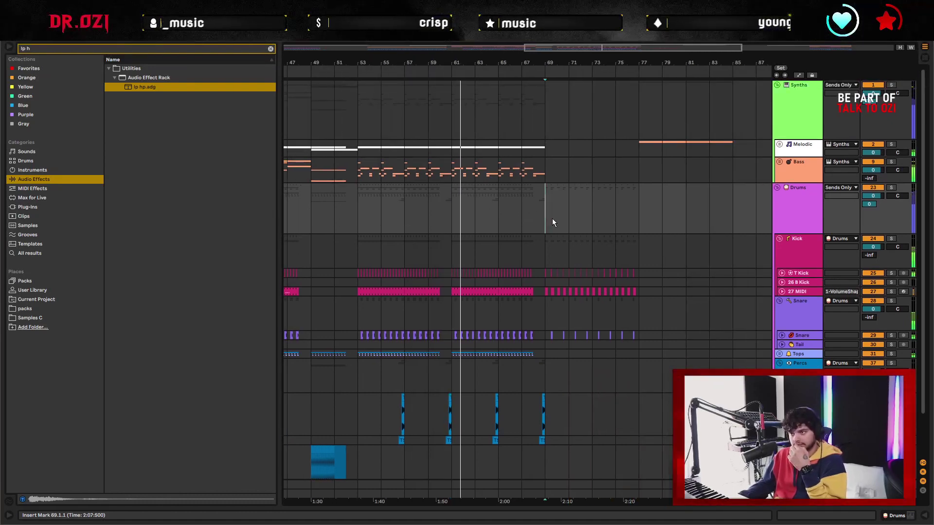
pyautogui.click(552, 114)
pyautogui.keyDown('shift'); pyautogui.click(641, 107); pyautogui.keyUp('shift')
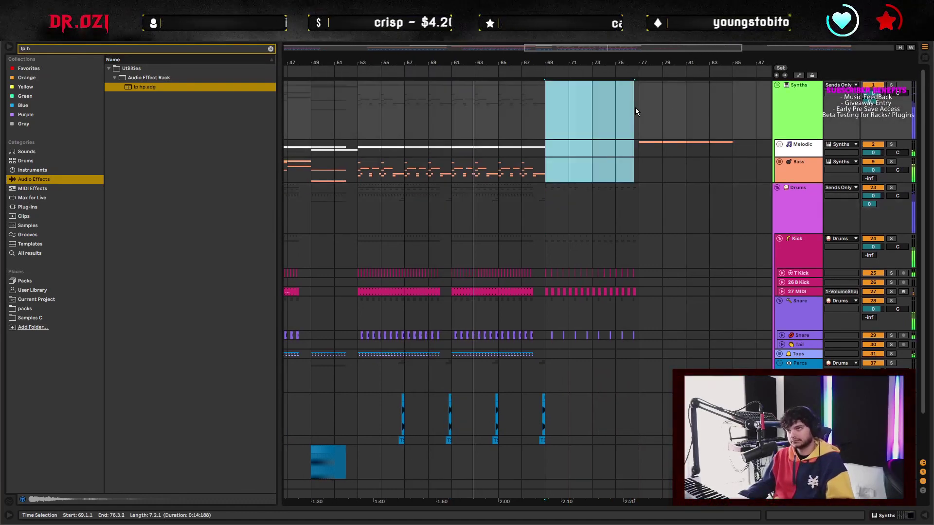
pyautogui.hotkey('ctrl', 'i')
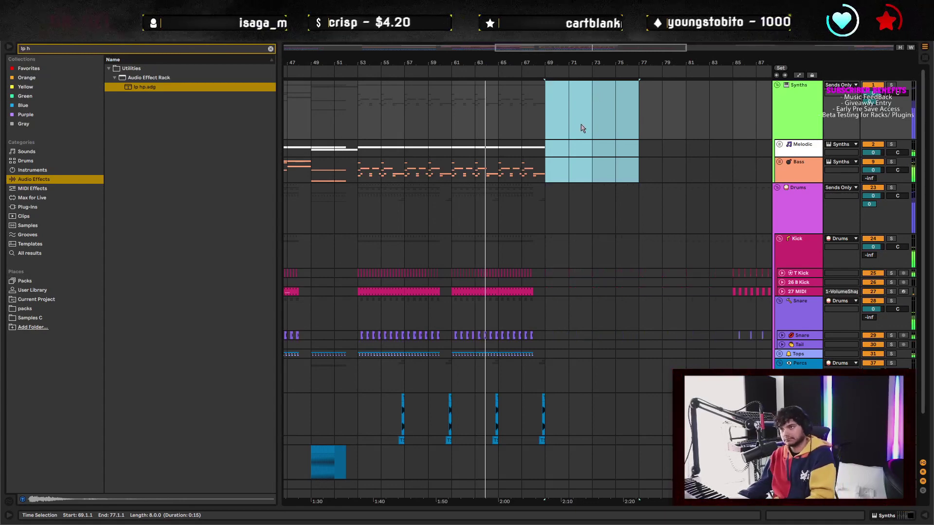
# Copy bars 1–33, the intro and build-up, across the synth and drum tracks
pyautogui.press('w')
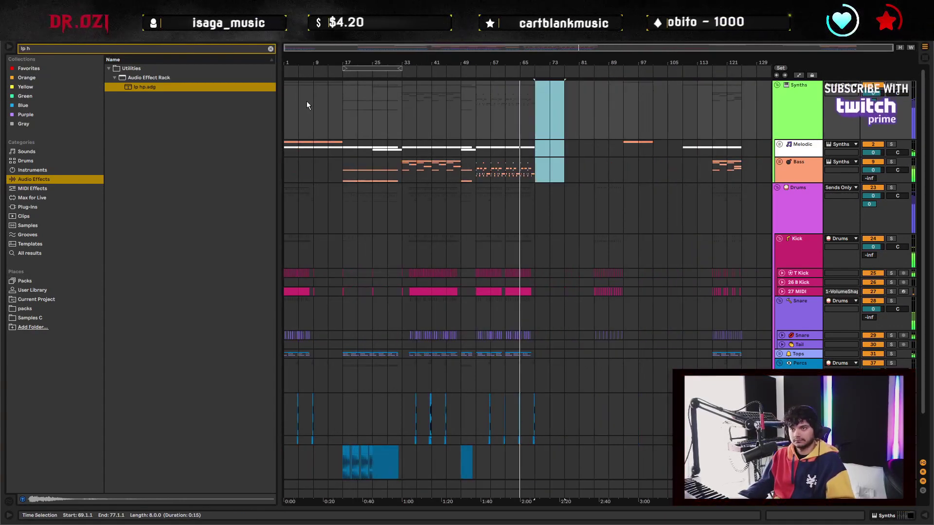
pyautogui.click(287, 108)
pyautogui.keyDown('shift'); pyautogui.click(399, 102); pyautogui.keyUp('shift')
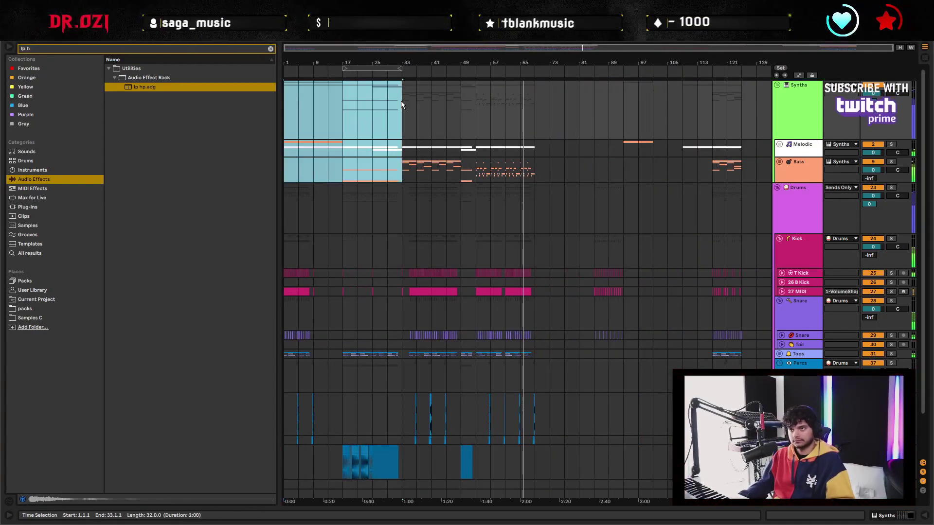
pyautogui.keyDown('shift'); pyautogui.click(404, 208); pyautogui.keyUp('shift')
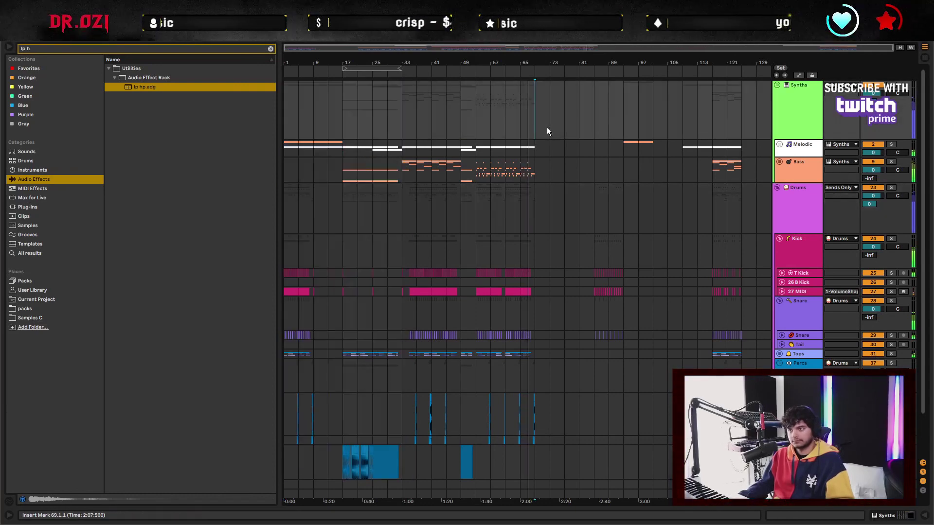
pyautogui.click(547, 127)
pyautogui.keyDown('shift'); pyautogui.click(640, 171); pyautogui.keyUp('shift')
pyautogui.press('Delete')
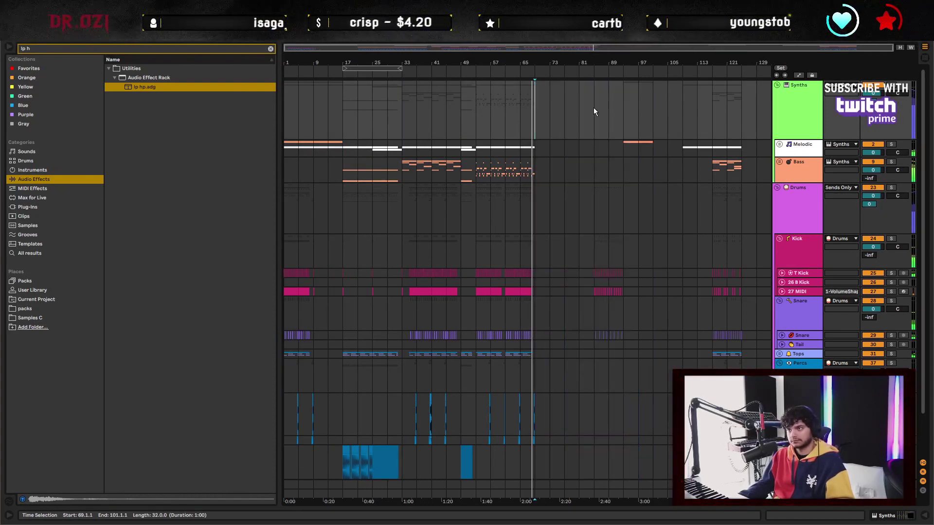
# Insert 24 more empty bars at bar 73, in eight-bar blocks, ahead of the leftover clips
pyautogui.moveTo(550, 114); pyautogui.dragTo(591, 118)
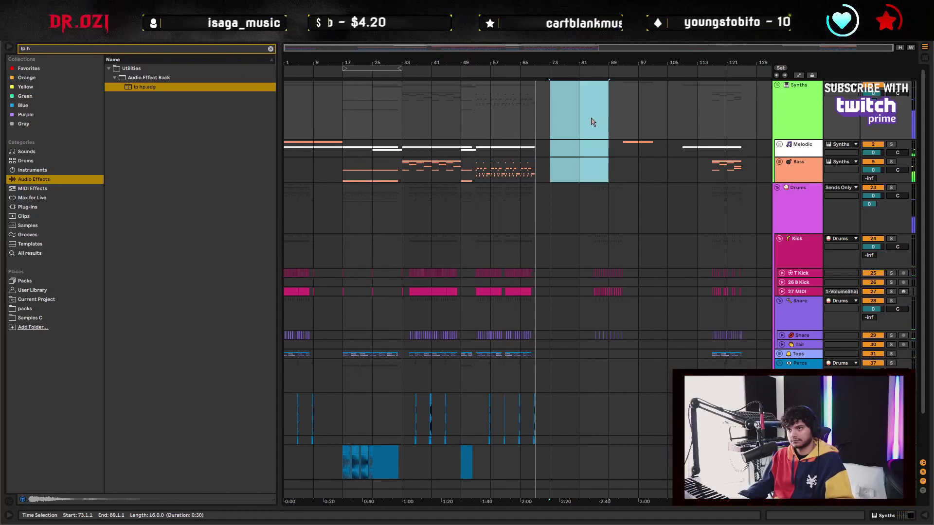
pyautogui.keyDown('shift'); pyautogui.click(576, 124); pyautogui.keyUp('shift')
pyautogui.hotkey('ctrl', 'i')
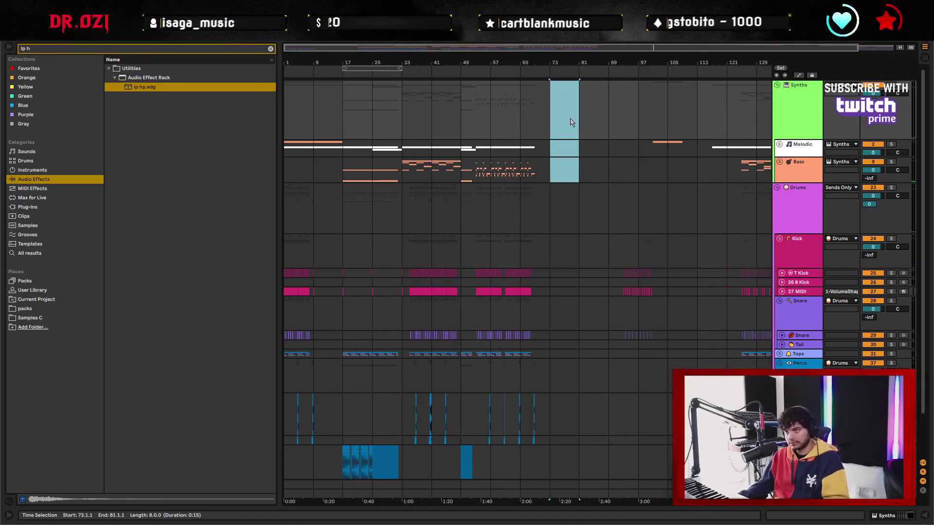
pyautogui.hotkey('ctrl', 'i')
pyautogui.hotkey('ctrl', 'i')
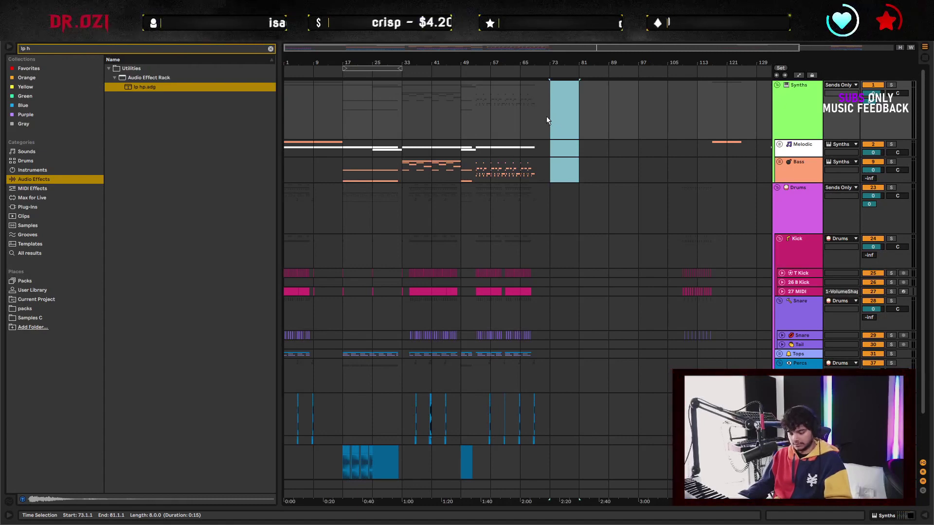
# Paste the copied intro and build-up at bar 69 and play the arrangement from bar 65
pyautogui.click(546, 117)
pyautogui.hotkey('ctrl', 'v')
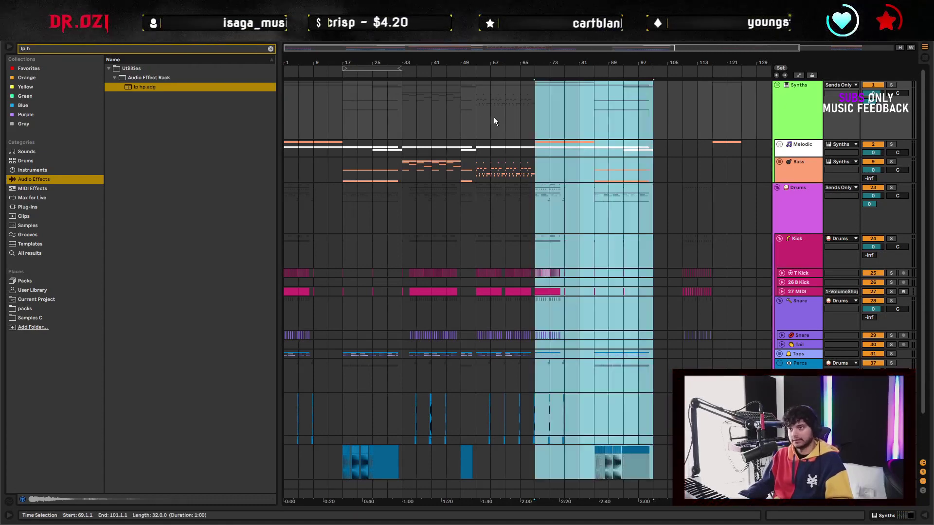
pyautogui.click(501, 117)
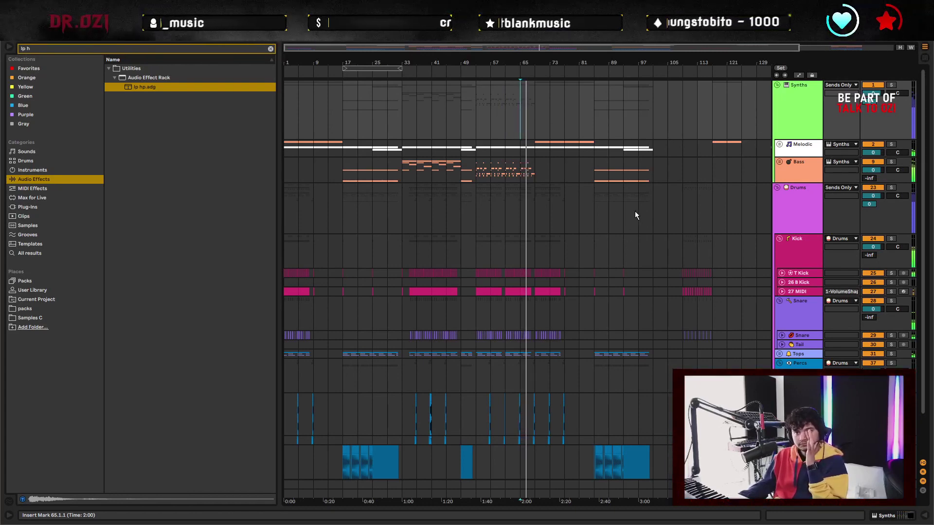
# Listen to the transition at bar 69 and unfold the Melodic group and its Originals track to inspect the clips
pyautogui.click(540, 209)
pyautogui.press('+')
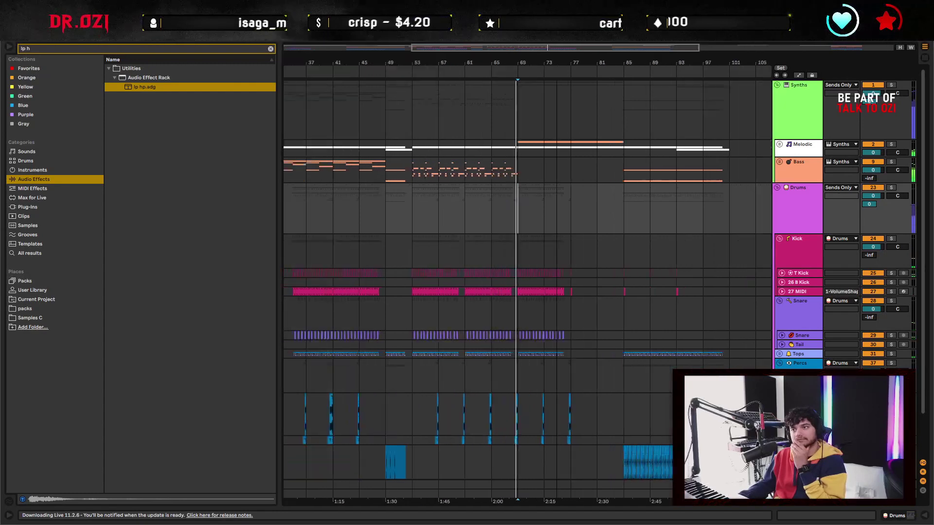
pyautogui.press('+')
pyautogui.click(591, 221)
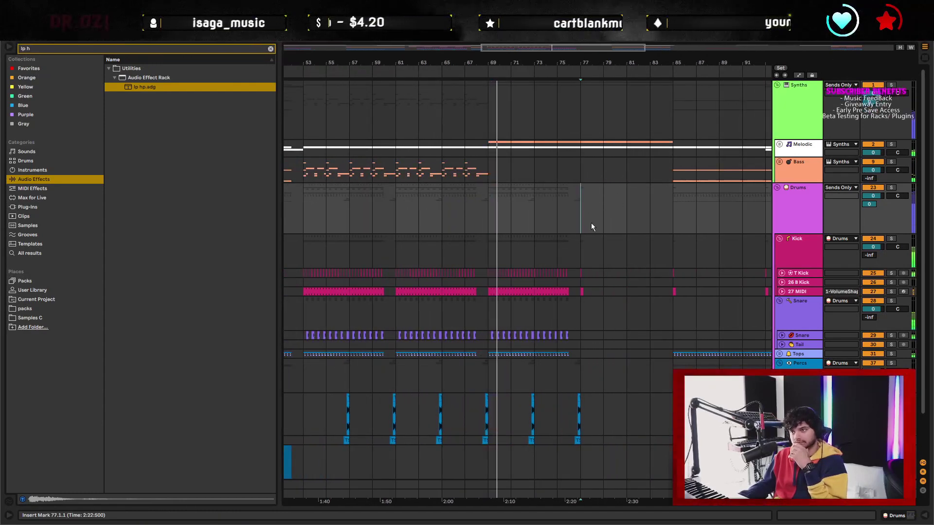
pyautogui.click(780, 144)
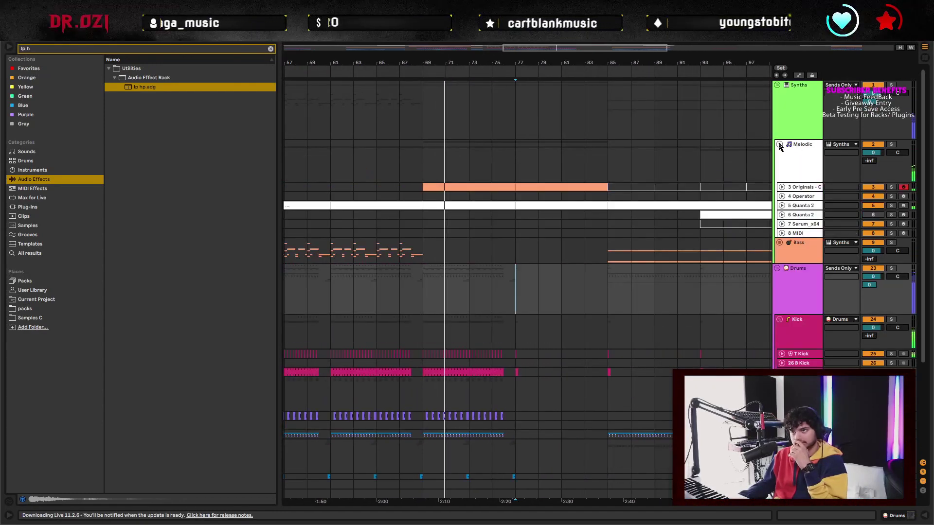
pyautogui.click(782, 187)
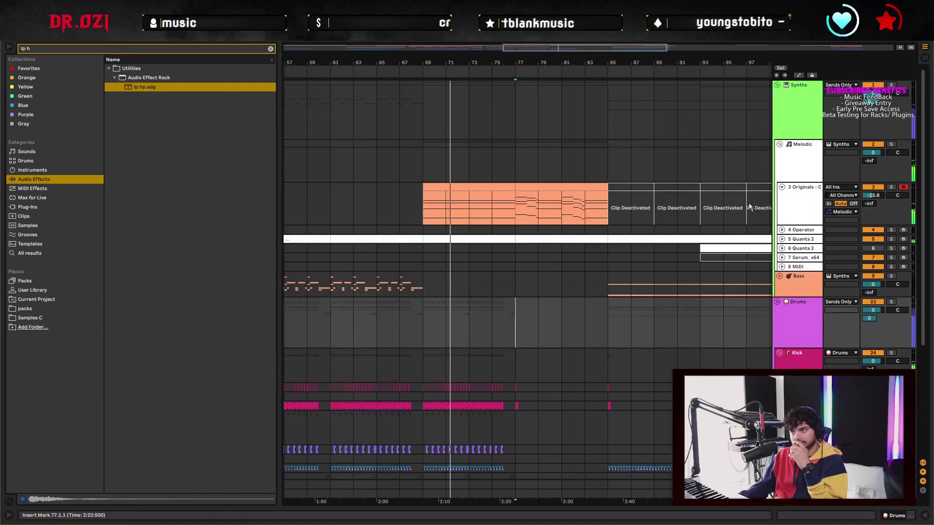
# Check the piano clips on the Originals track around bars 73–85 and fold the track
pyautogui.click(519, 195)
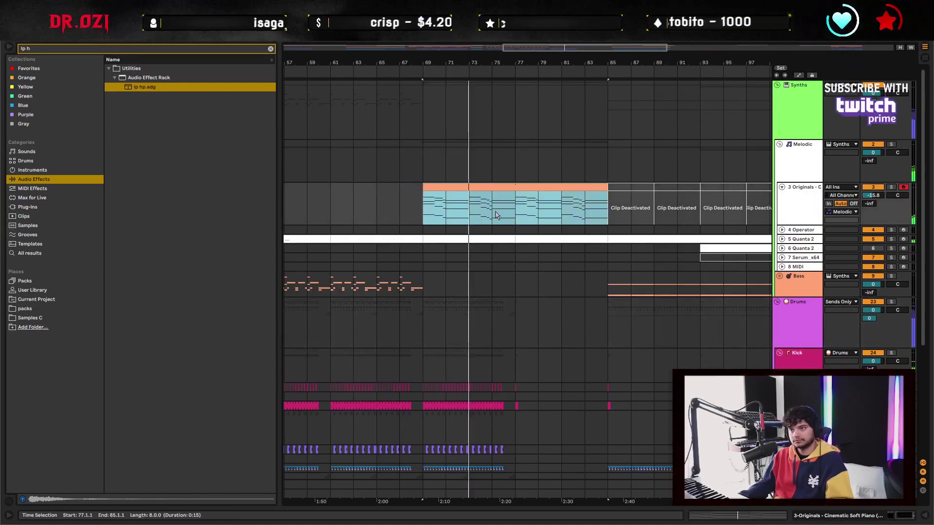
pyautogui.click(787, 190)
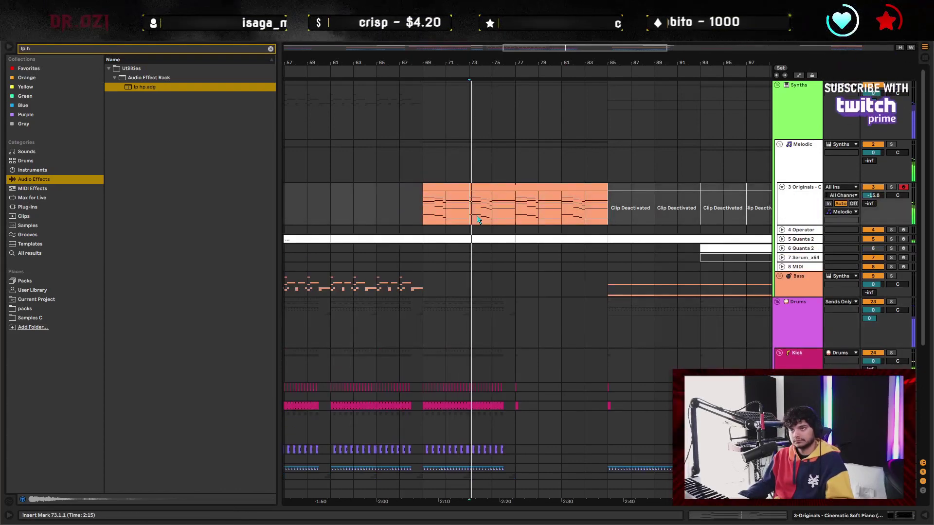
pyautogui.click(782, 187)
# Copy bars 17–33 of the Drums group, the build-up drums
pyautogui.hscroll(-5, 540, 244)
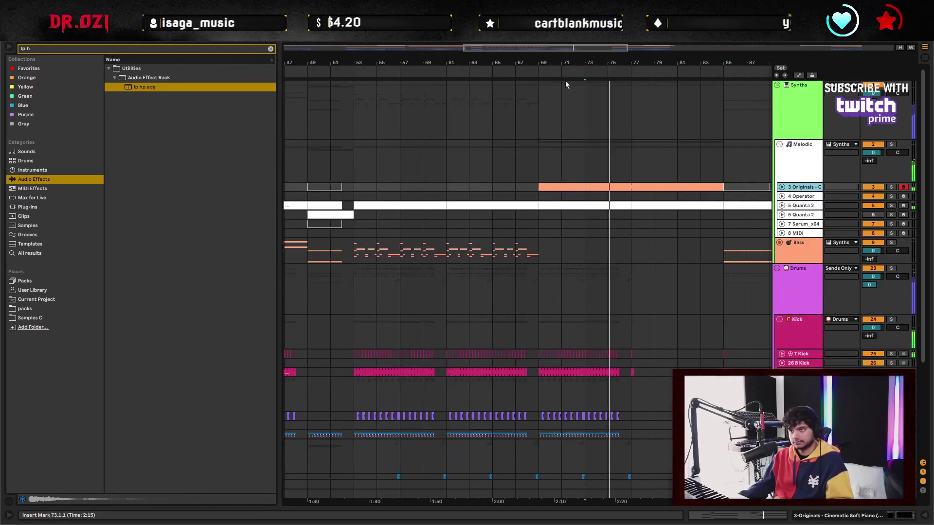
pyautogui.hscroll(-5, 565, 80)
pyautogui.scroll(-3, 623, 270)
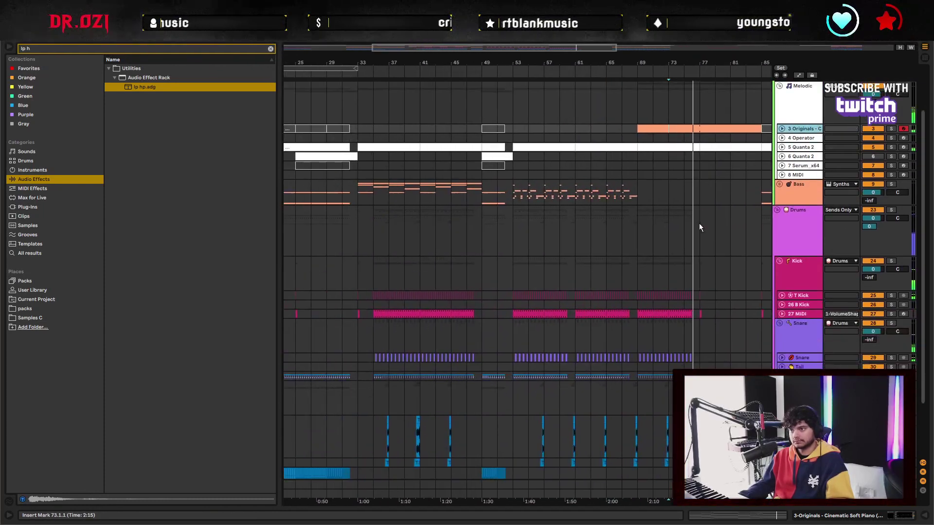
pyautogui.scroll(-2, 699, 224)
pyautogui.hscroll(-5, 493, 199)
pyautogui.scroll(5, 489, 206)
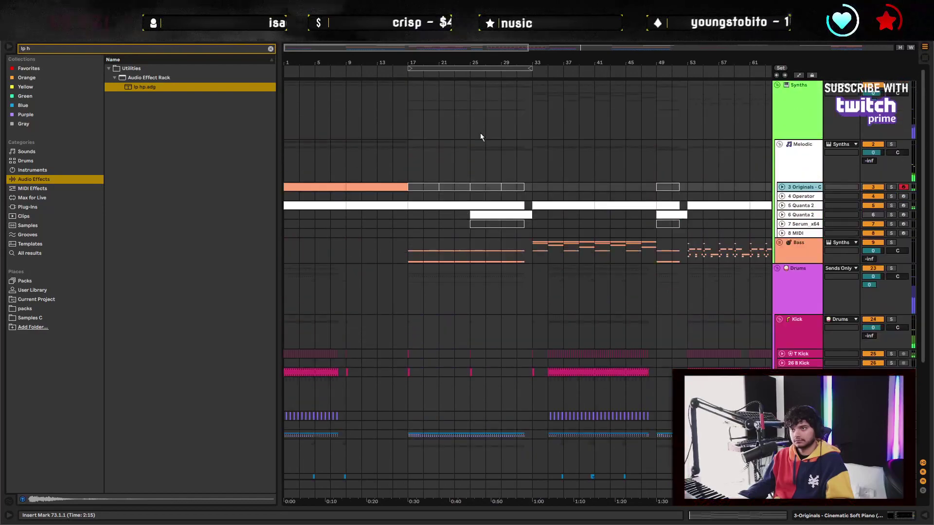
pyautogui.moveTo(411, 97); pyautogui.dragTo(535, 92)
pyautogui.scroll(-2, 461, 267)
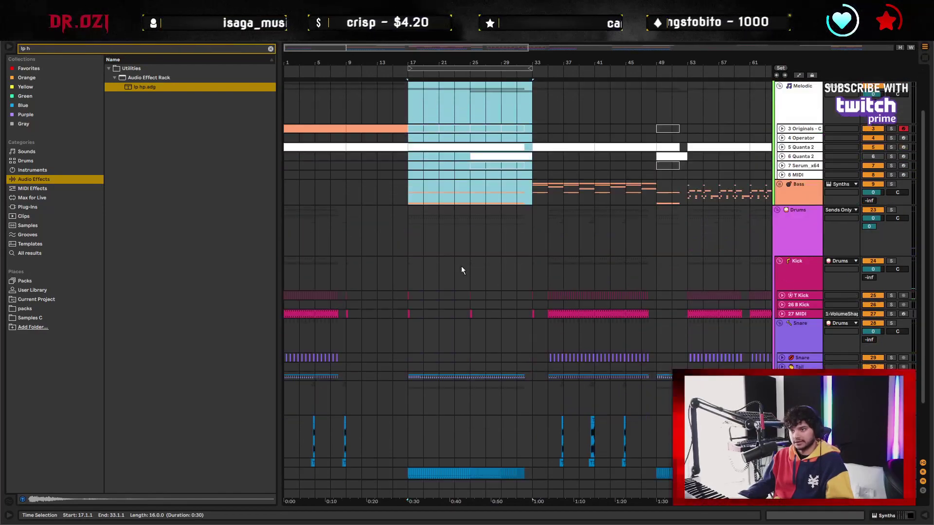
pyautogui.press('Down')
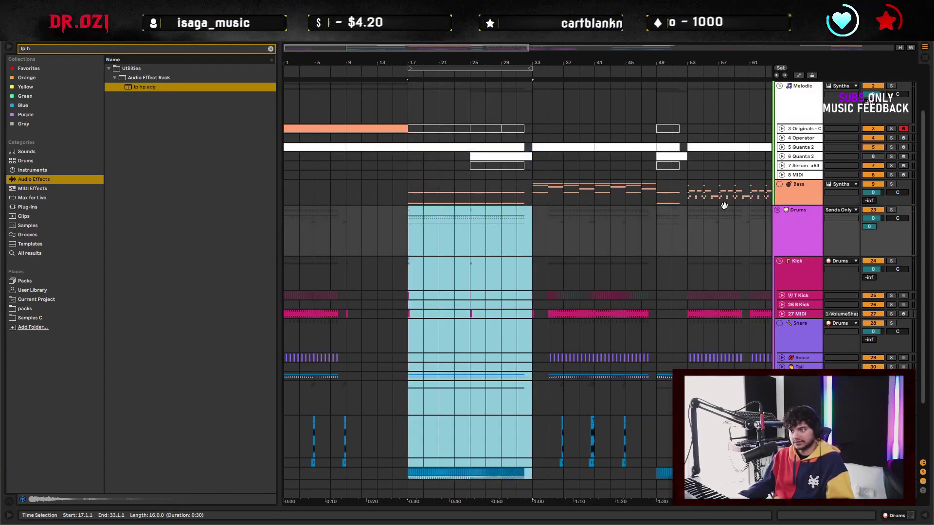
# Replace the intro drums at bar 69 with the copied 16-bar build-up drums
pyautogui.hscroll(10, 371, 206)
pyautogui.moveTo(421, 219); pyautogui.dragTo(525, 234)
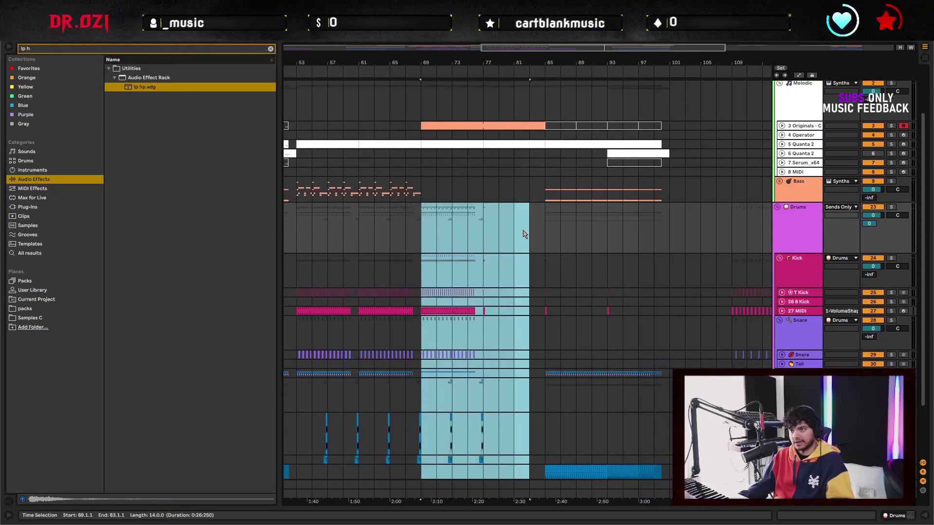
pyautogui.press('Delete')
pyautogui.hotkey('ctrl', 'v')
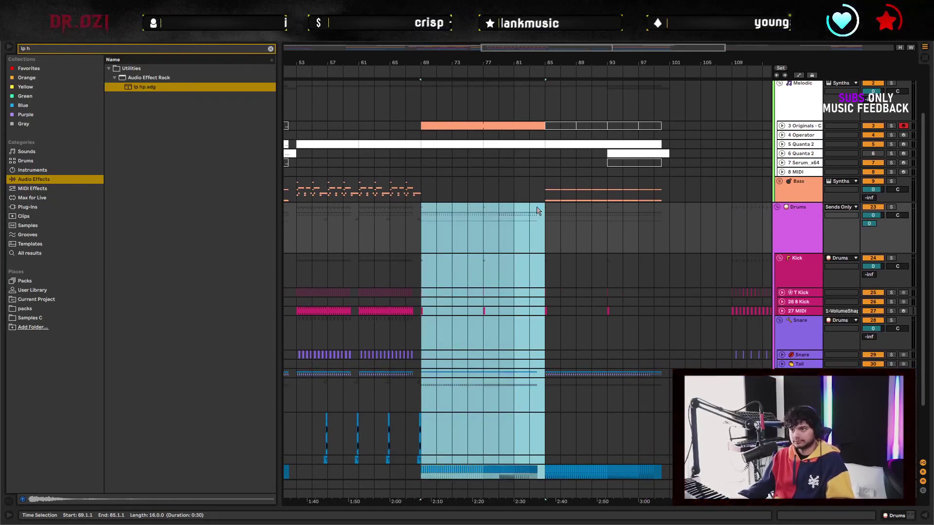
# Insert 32 empty bars at bar 85, in two 16-bar blocks, and play the arrangement from bar 33
pyautogui.moveTo(544, 89); pyautogui.dragTo(652, 99)
pyautogui.hotkey('ctrl', 'i')
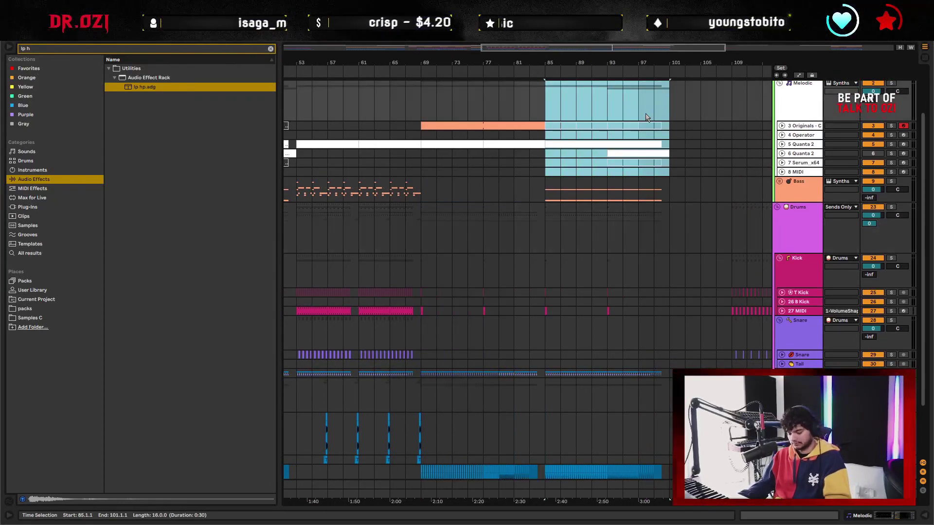
pyautogui.hscroll(-10, 498, 142)
pyautogui.scroll(2, 498, 142)
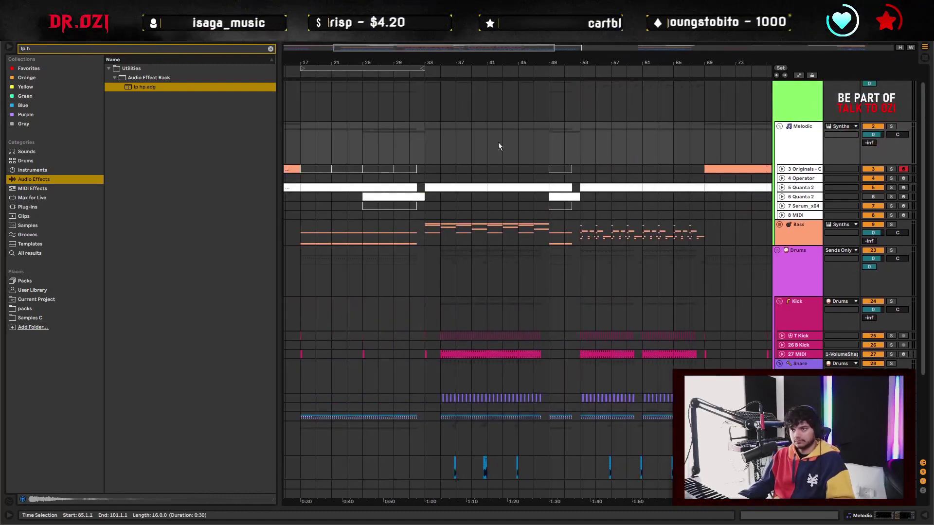
pyautogui.hscroll(5, 540, 155)
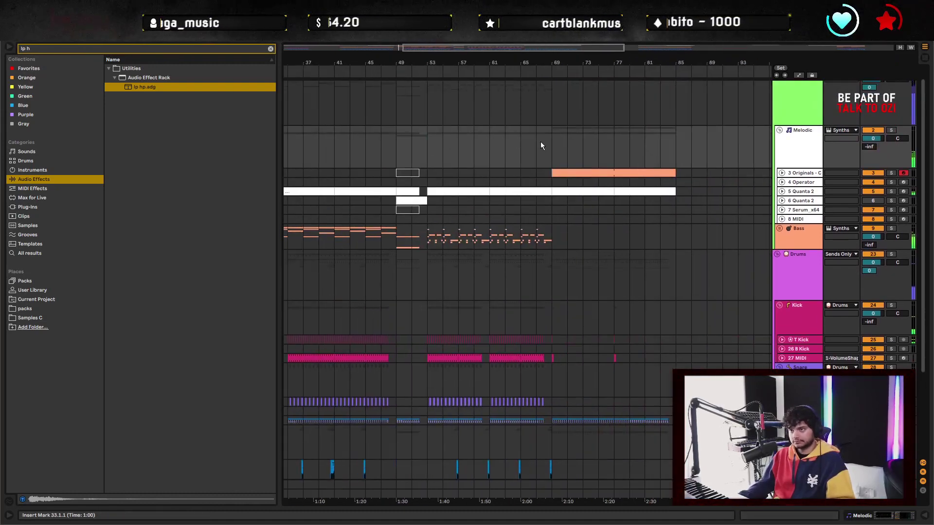
pyautogui.scroll(-3, 595, 62)
pyautogui.moveTo(529, 146); pyautogui.dragTo(587, 144)
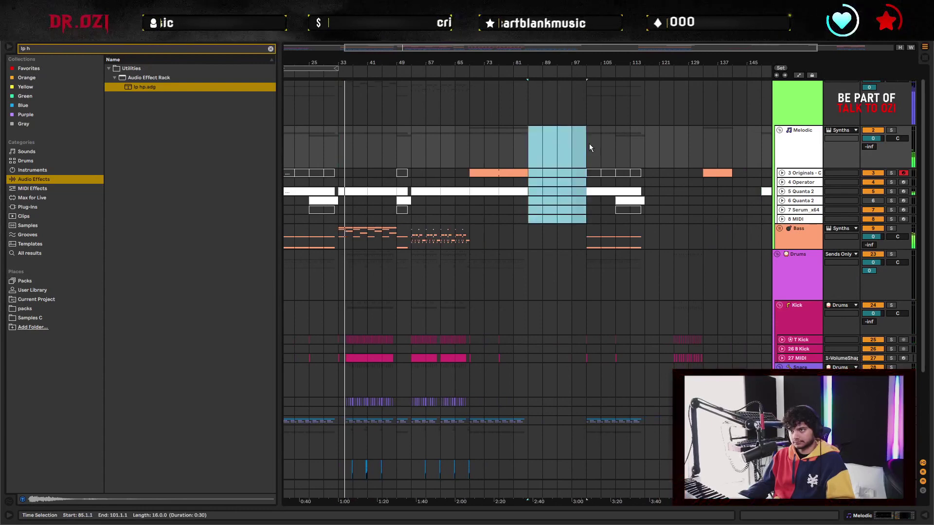
pyautogui.hotkey('ctrl', 'i')
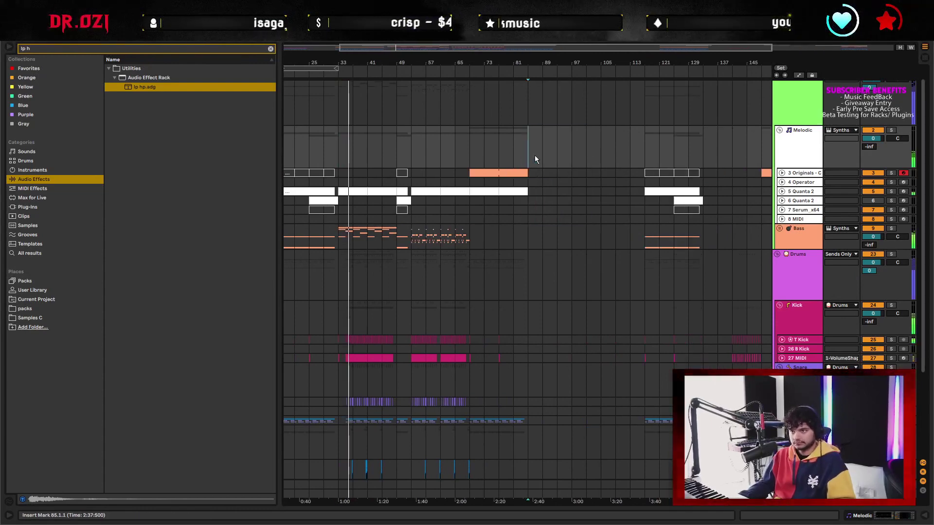
# Copy bars 33–49 across the Synths and Drums groups, fold the groups and paste the section at bar 85
pyautogui.scroll(-3, 472, 203)
pyautogui.scroll(3, 527, 272)
pyautogui.hscroll(-4, 526, 273)
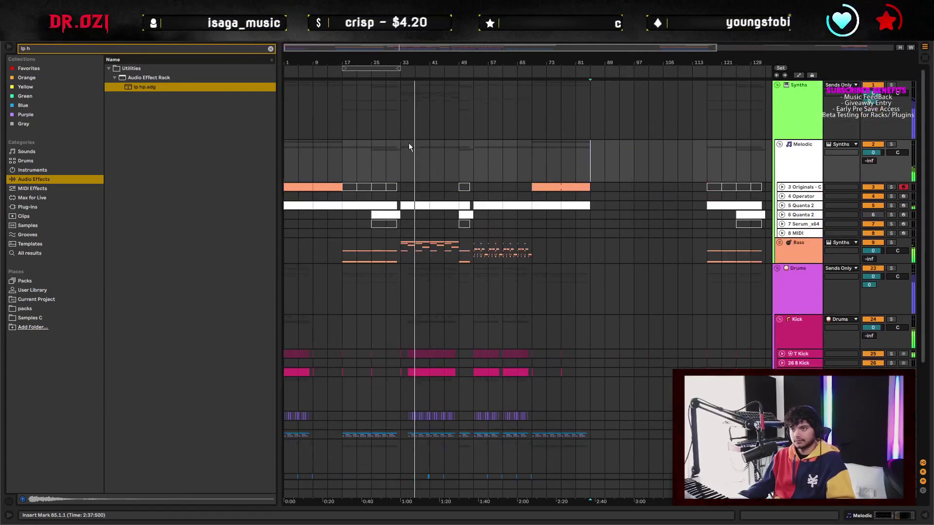
pyautogui.keyDown('shift'); pyautogui.click(453, 101); pyautogui.keyUp('shift')
pyautogui.scroll(-2, 487, 234)
pyautogui.keyDown('shift'); pyautogui.click(459, 238); pyautogui.keyUp('shift')
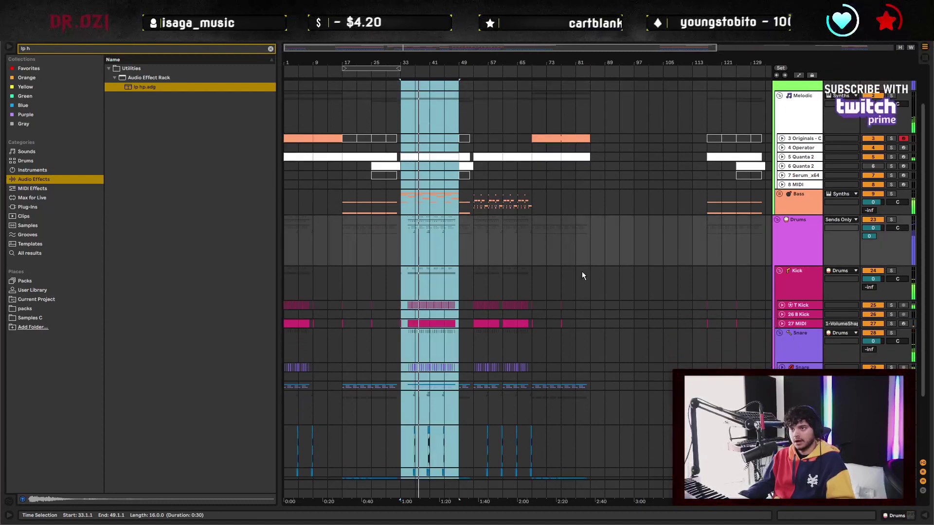
pyautogui.keyDown('alt'); pyautogui.click(778, 221); pyautogui.keyUp('alt')
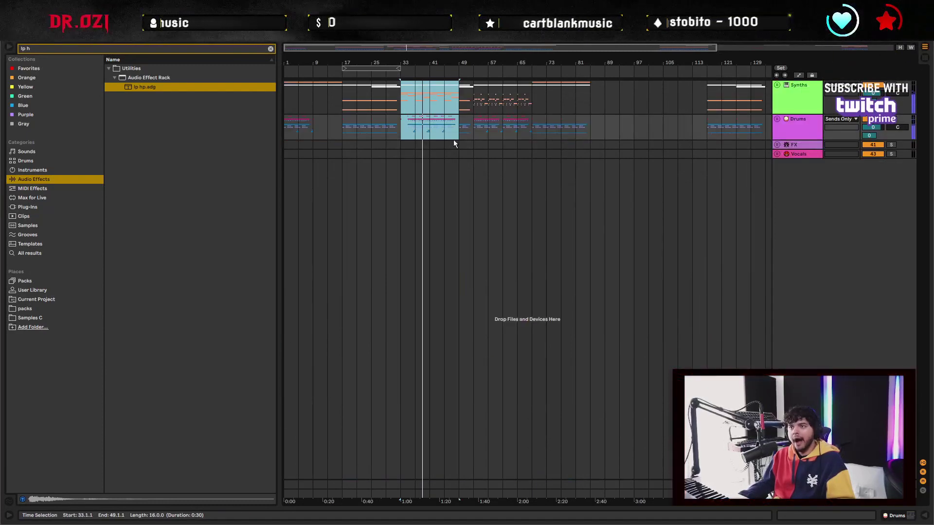
pyautogui.click(589, 109)
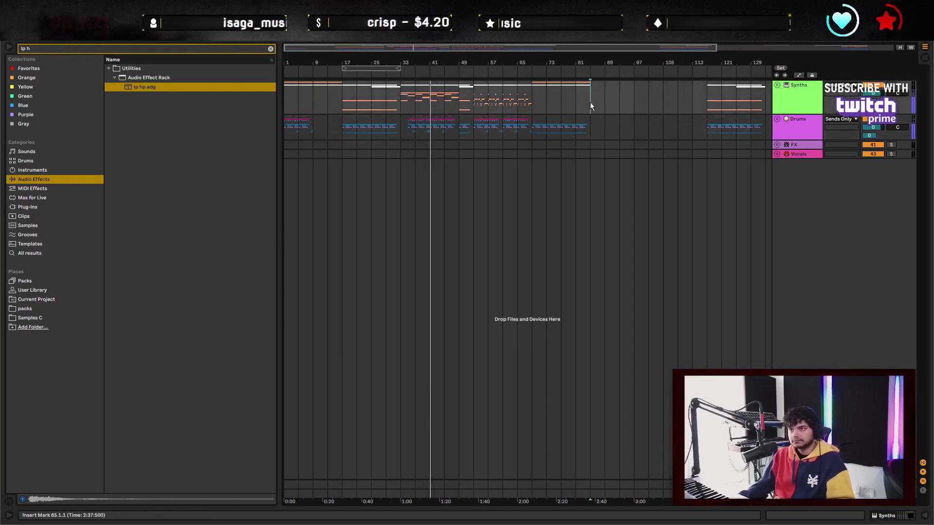
pyautogui.hotkey('ctrl', 'v')
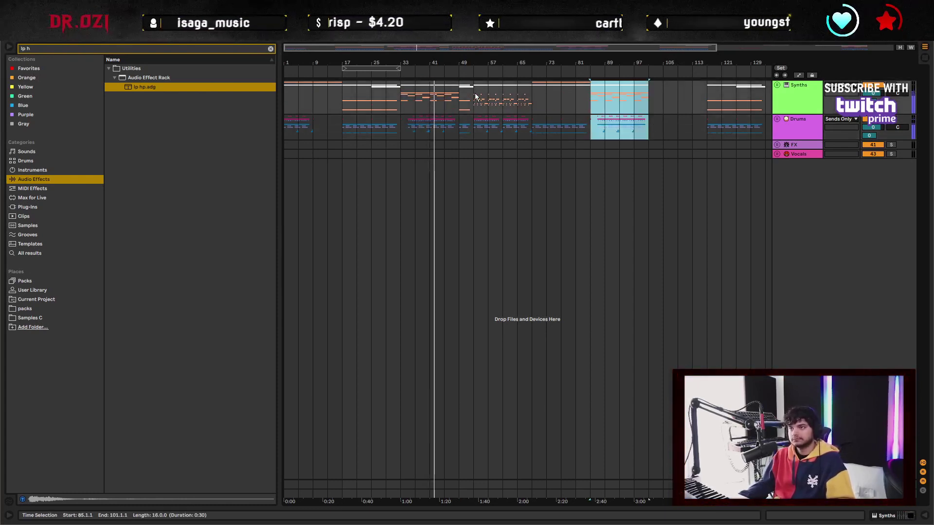
# Insert 16 more empty bars at bar 101 and paste a copy of bars 49–69 of the Synths and Drums groups there
pyautogui.moveTo(459, 97); pyautogui.dragTo(537, 128)
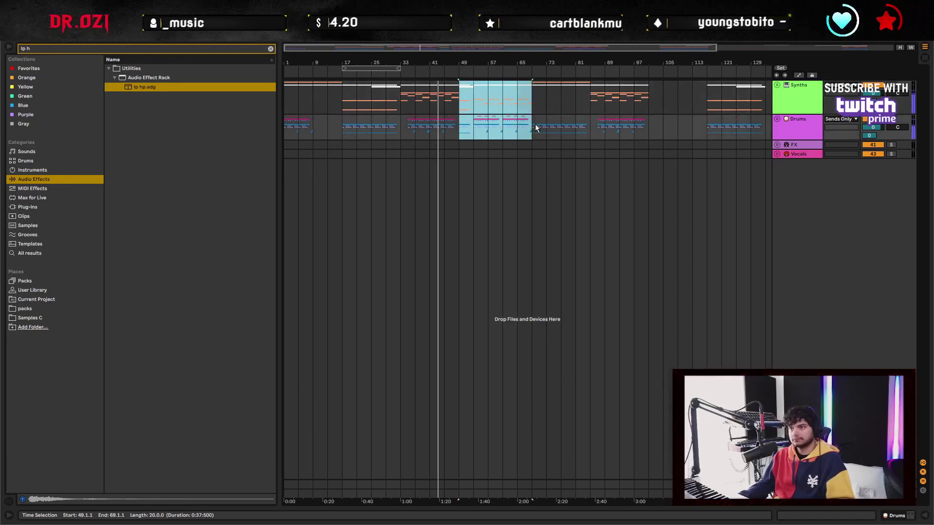
pyautogui.click(696, 101)
pyautogui.moveTo(649, 100); pyautogui.dragTo(707, 103)
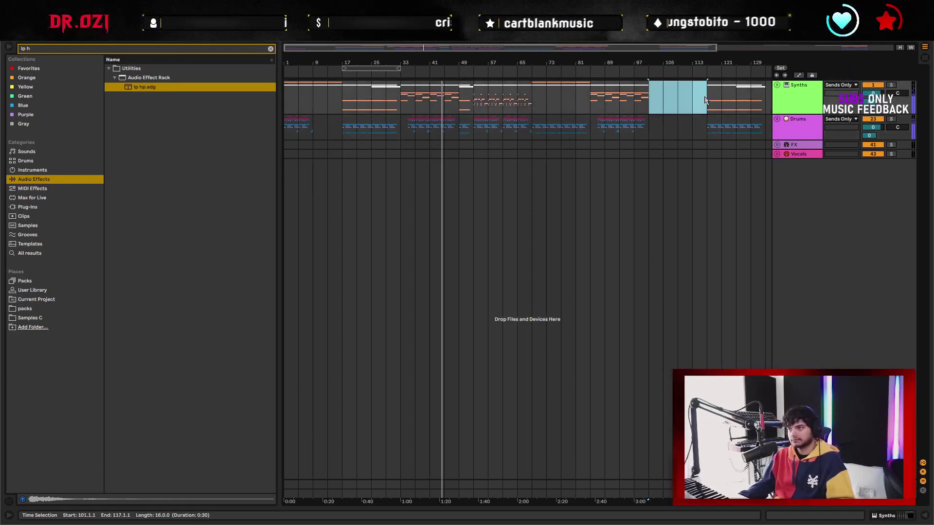
pyautogui.click(652, 98)
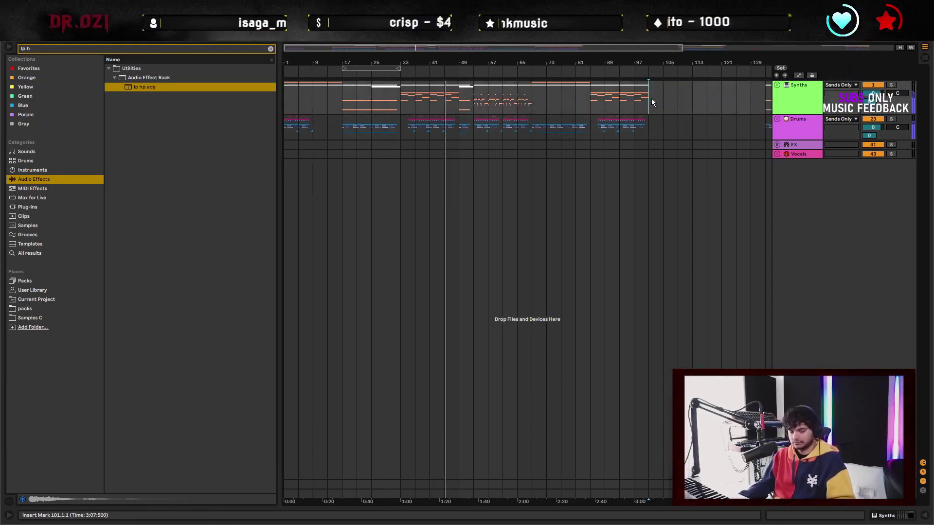
pyautogui.hotkey('ctrl', 'v')
pyautogui.click(722, 106)
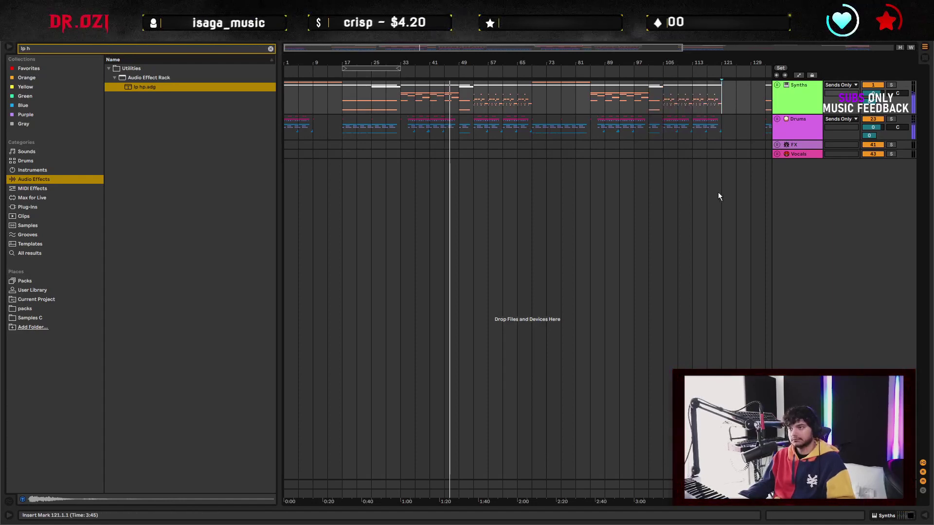
# Listen from the short build-up at bar 49 through the second drop, with the Synths and Bass groups unfolded
pyautogui.click(777, 86)
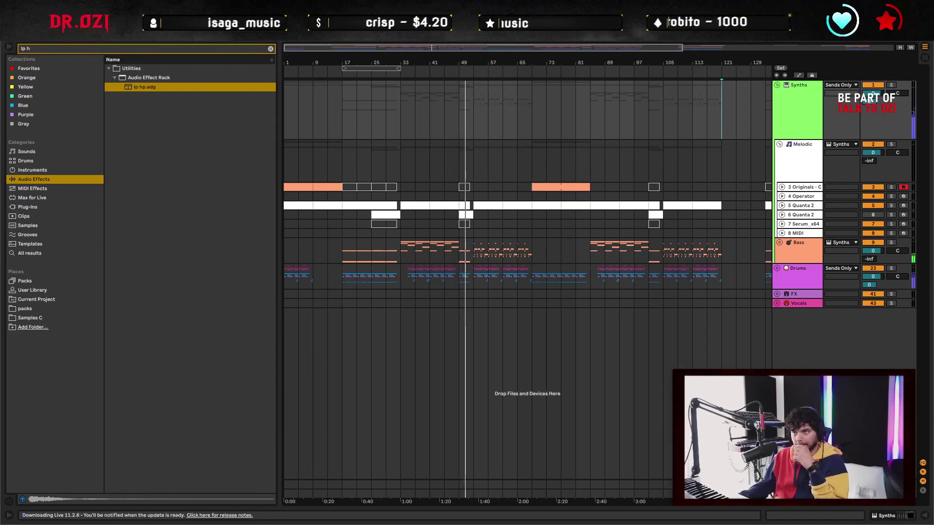
pyautogui.moveTo(501, 63); pyautogui.dragTo(504, 121)
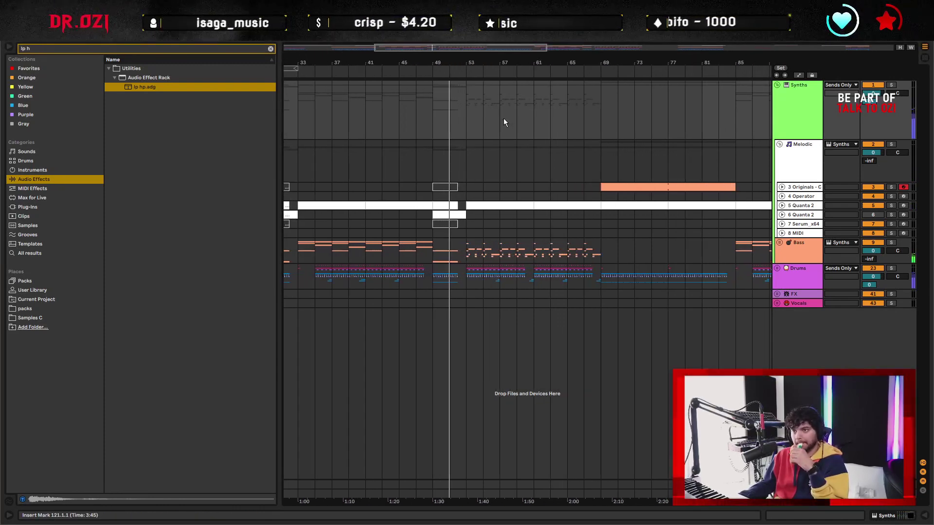
pyautogui.click(605, 244)
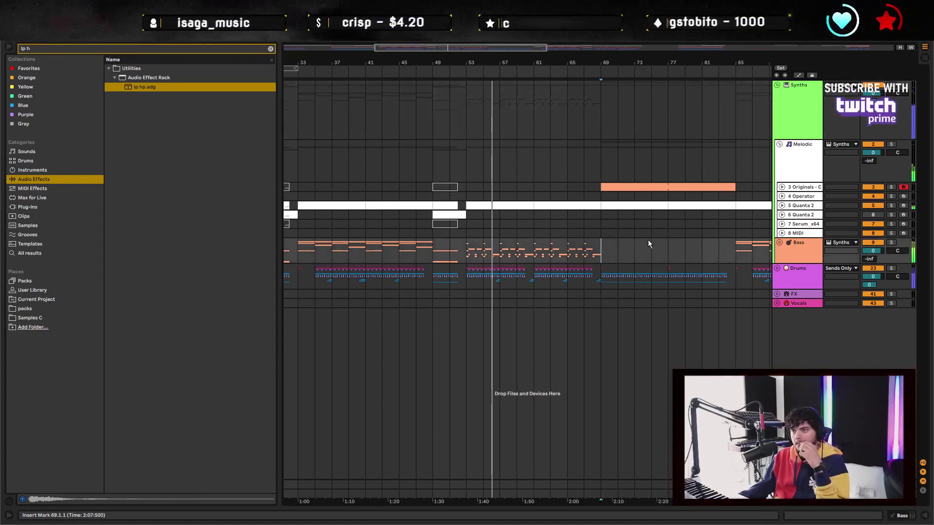
pyautogui.hscroll(3, 562, 244)
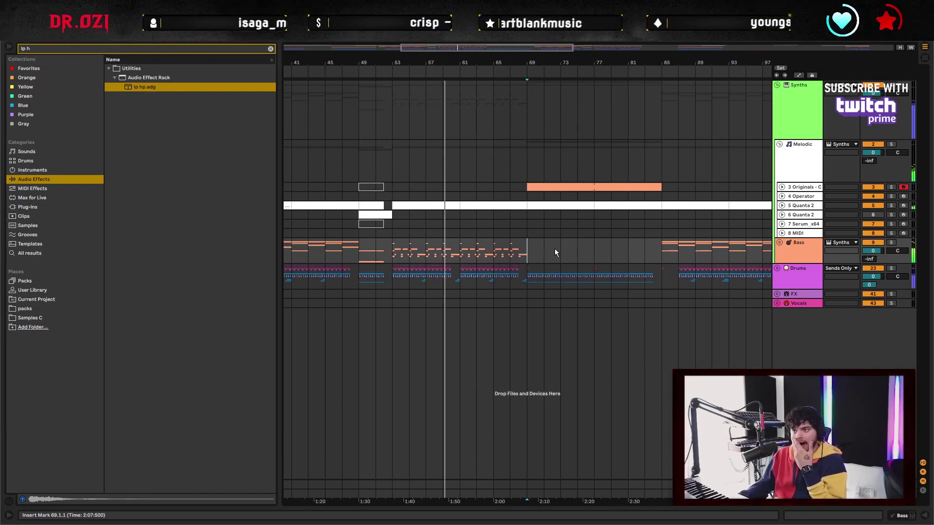
pyautogui.click(780, 243)
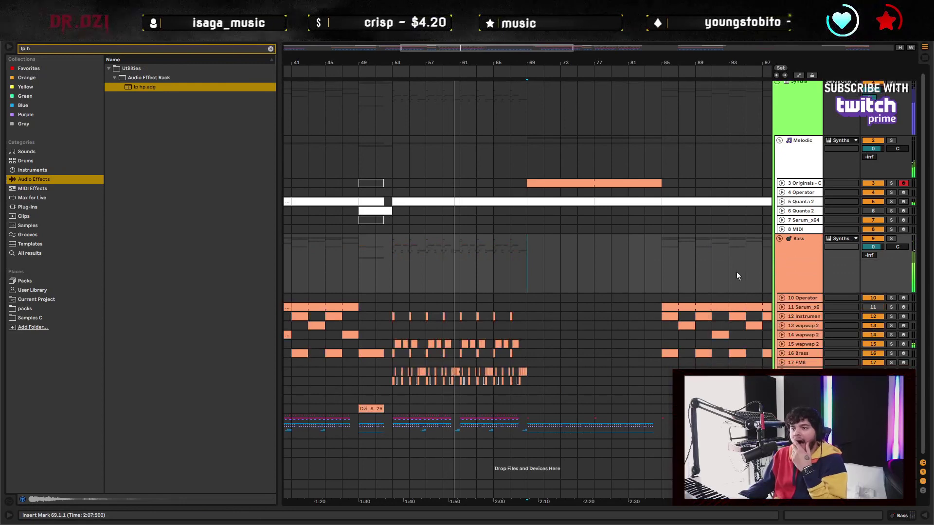
# Lower the decay level of envelope 4 in the Massive synth on the 15 wapwap 2 track
pyautogui.doubleClick(803, 344)
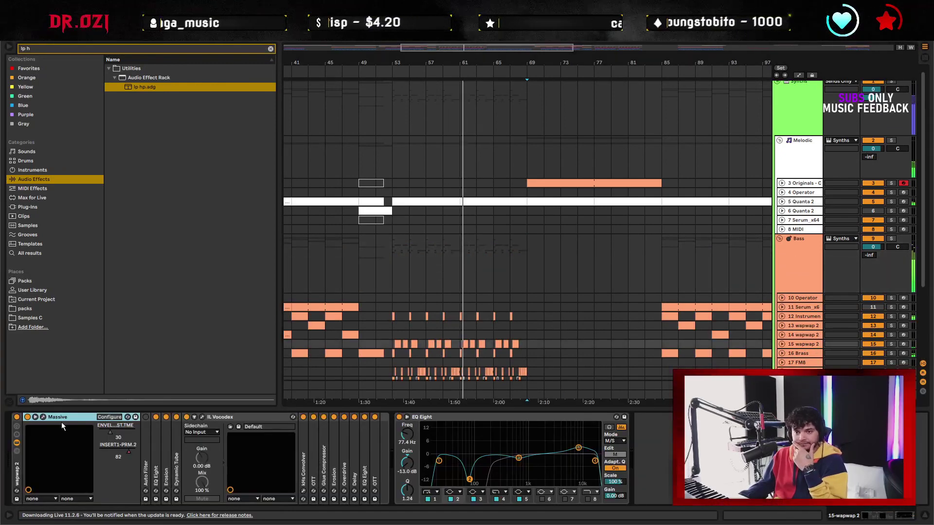
pyautogui.click(43, 417)
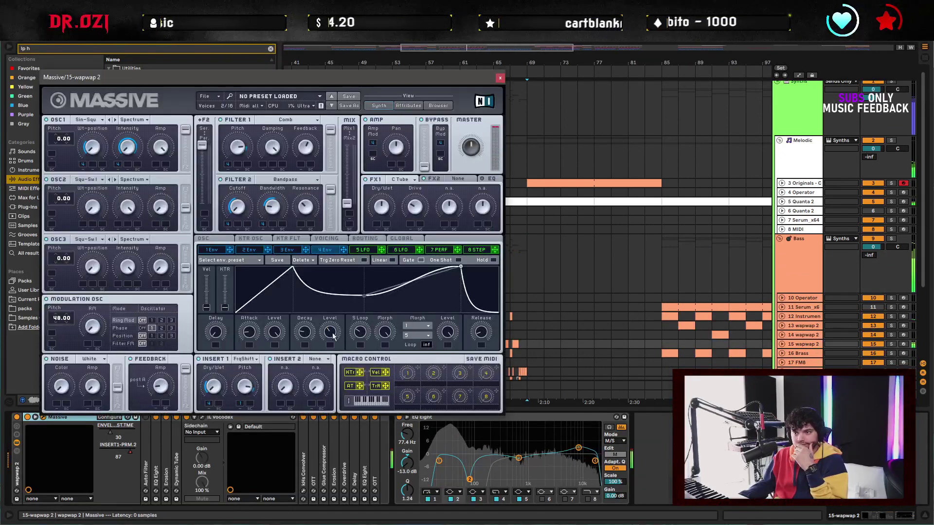
pyautogui.moveTo(334, 336); pyautogui.dragTo(332, 344)
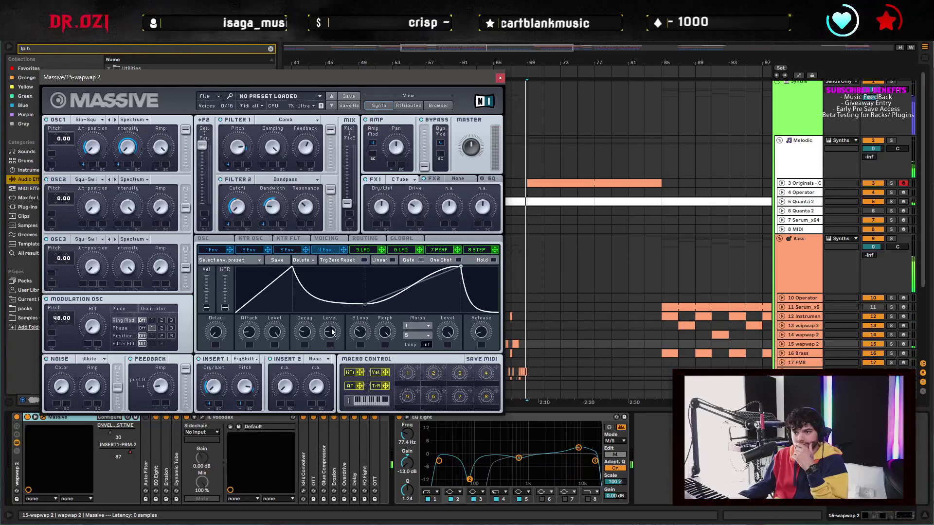
pyautogui.click(499, 78)
# Collapse the EQ Eight, IL Vocodex and Massive devices in the wapwap 2 device chain
pyautogui.moveTo(647, 242); pyautogui.dragTo(507, 214)
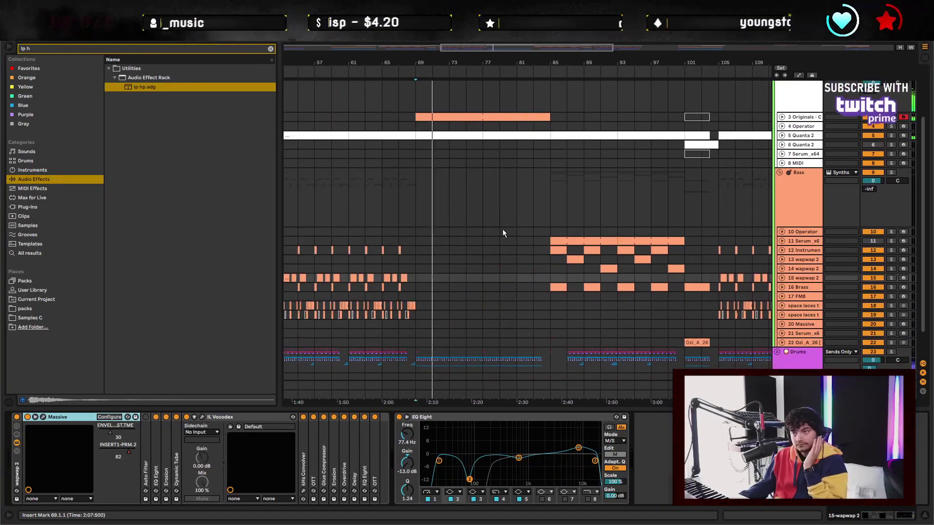
pyautogui.moveTo(407, 212); pyautogui.dragTo(504, 208)
pyautogui.scroll(-2, 597, 320)
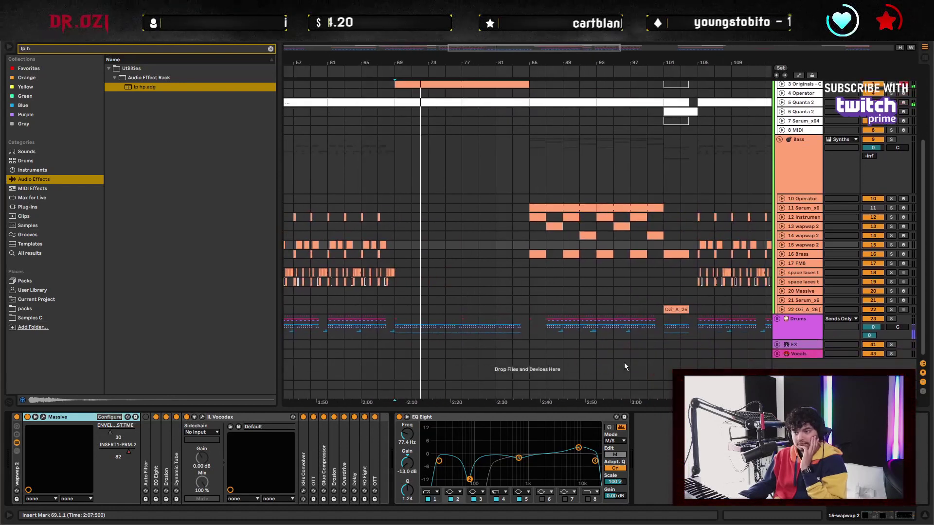
pyautogui.doubleClick(421, 417)
pyautogui.doubleClick(208, 418)
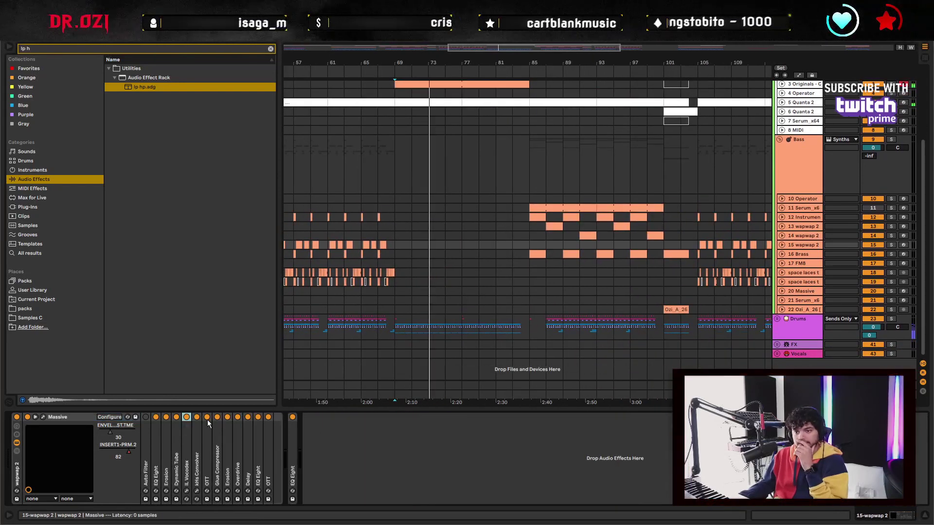
pyautogui.doubleClick(65, 419)
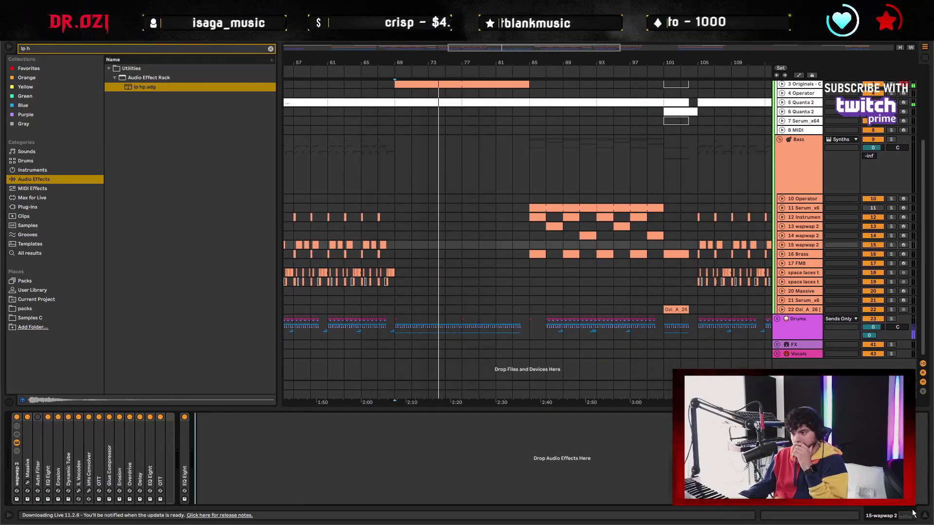
# Replace bars 77–85 of the 3 Originals track with copies of the deactivated four-bar clip from bar 17
pyautogui.hotkey('ctrl', 'alt', 'l')
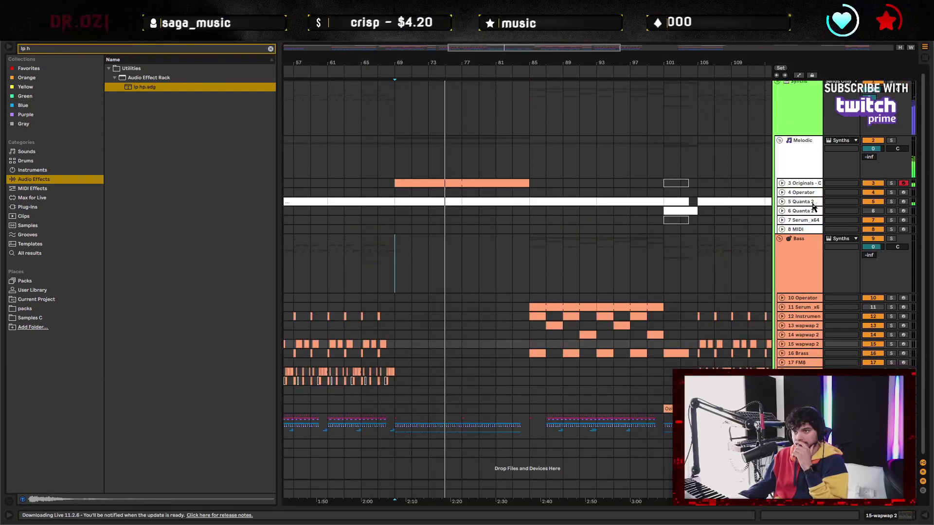
pyautogui.click(781, 183)
pyautogui.hscroll(-10, 376, 205)
pyautogui.click(403, 204)
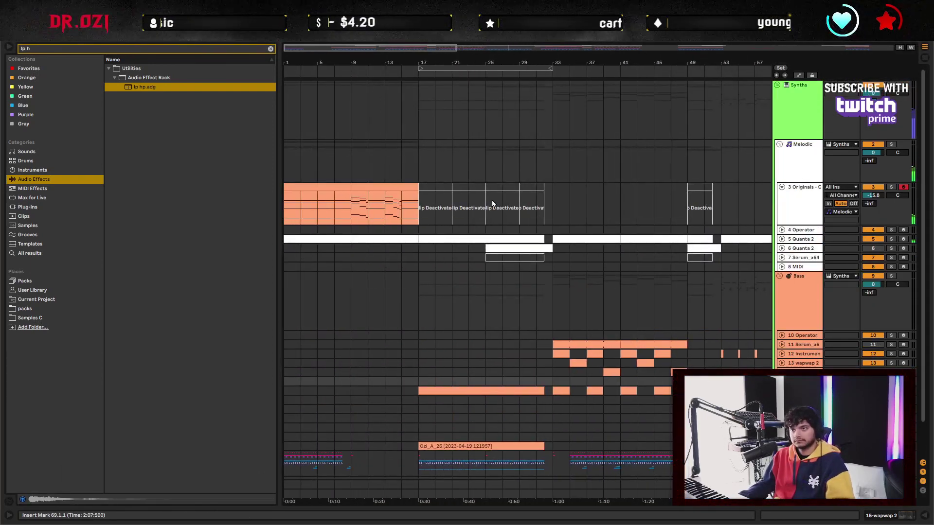
pyautogui.hscroll(8, 628, 205)
pyautogui.scroll(-1, 629, 205)
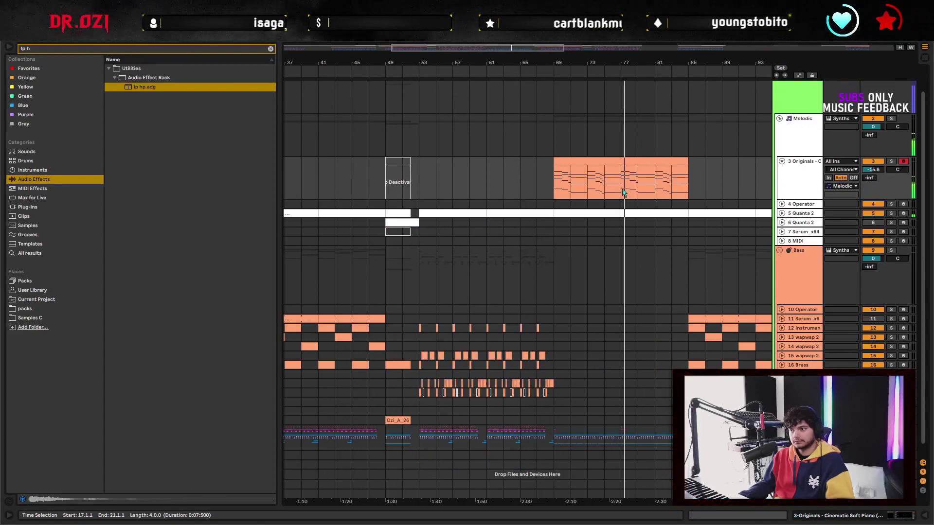
pyautogui.moveTo(626, 189); pyautogui.dragTo(692, 188)
pyautogui.hotkey('ctrl', 'v')
pyautogui.hscroll(3, 532, 181)
pyautogui.hscroll(4, 532, 181)
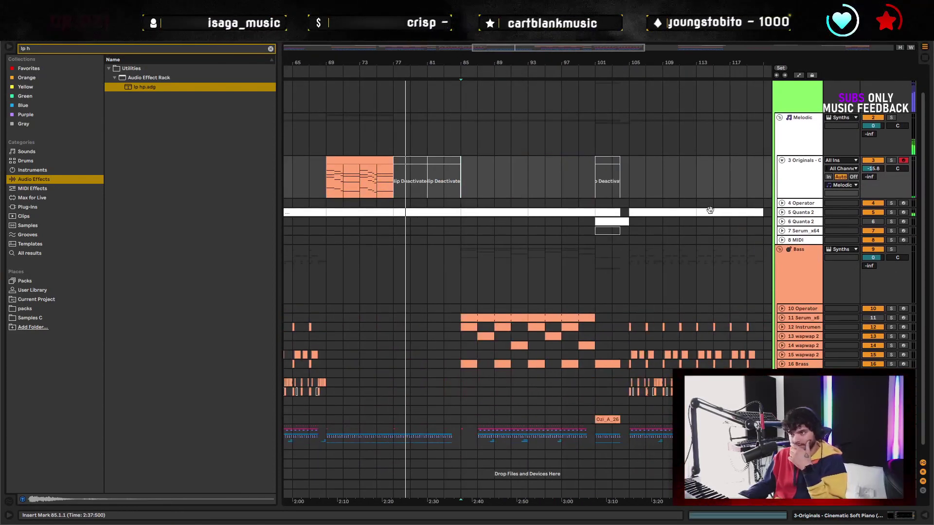
pyautogui.click(779, 163)
# Copy bars 25–32 of tracks 15 wapwap 2 to 17 FM8, including the Brass clip, and paste them at bar 77
pyautogui.hscroll(-11, 392, 244)
pyautogui.hscroll(-5, 479, 231)
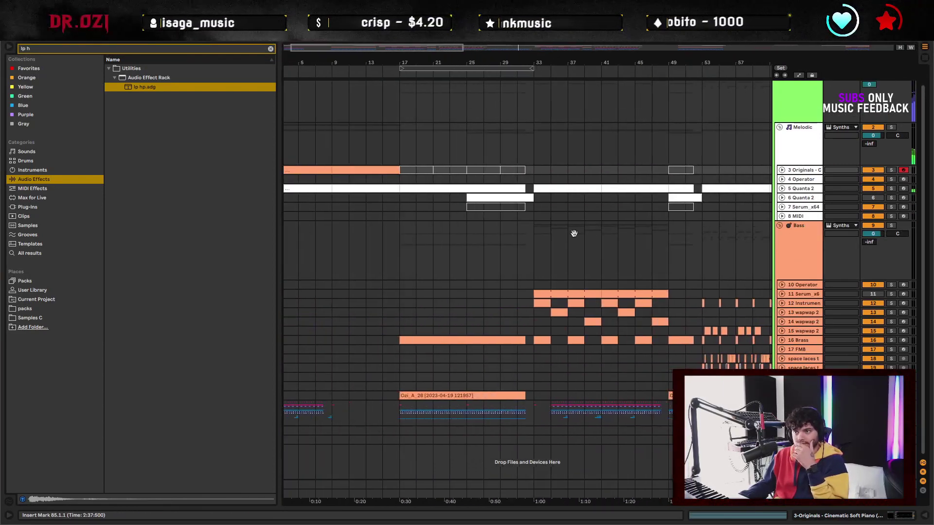
pyautogui.scroll(-3, 538, 83)
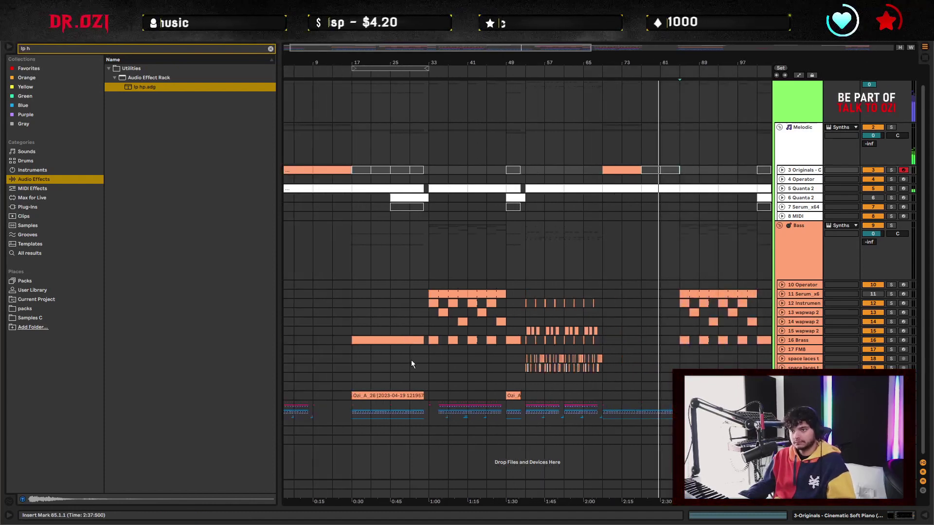
pyautogui.moveTo(391, 333); pyautogui.dragTo(428, 349)
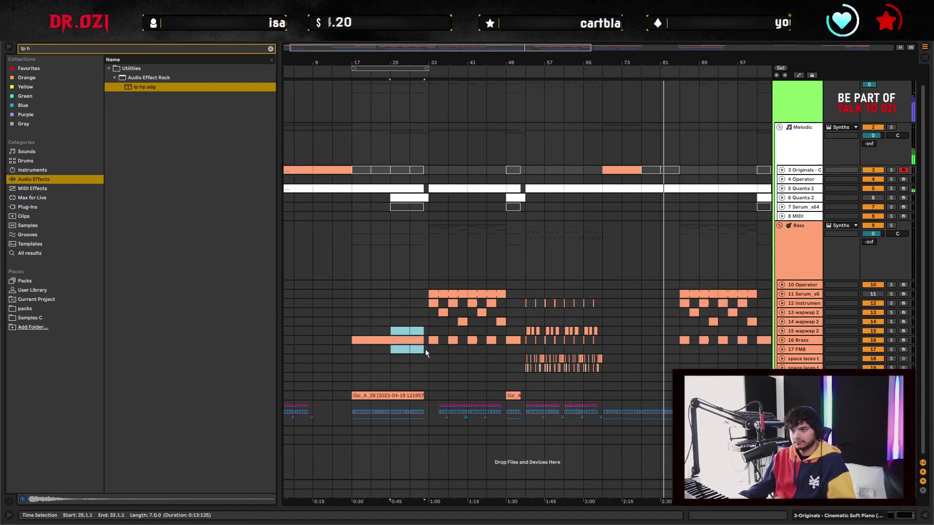
pyautogui.hotkey('ctrl', 'c')
pyautogui.click(641, 332)
pyautogui.hotkey('ctrl', 'v')
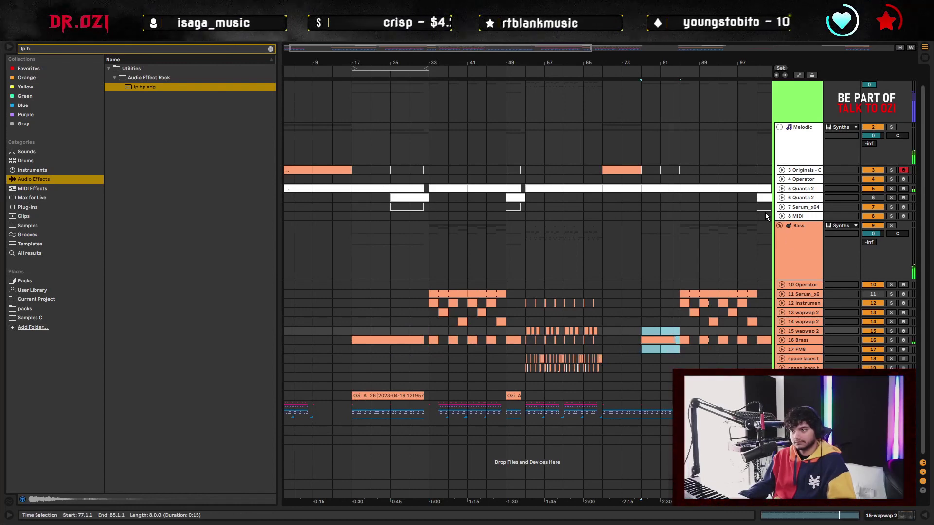
# Unfold the 5 Quanta 2 track and delete bar 84 of its clip, leaving a one-bar gap before bar 85
pyautogui.moveTo(643, 69); pyautogui.dragTo(446, 185)
pyautogui.scroll(3, 445, 213)
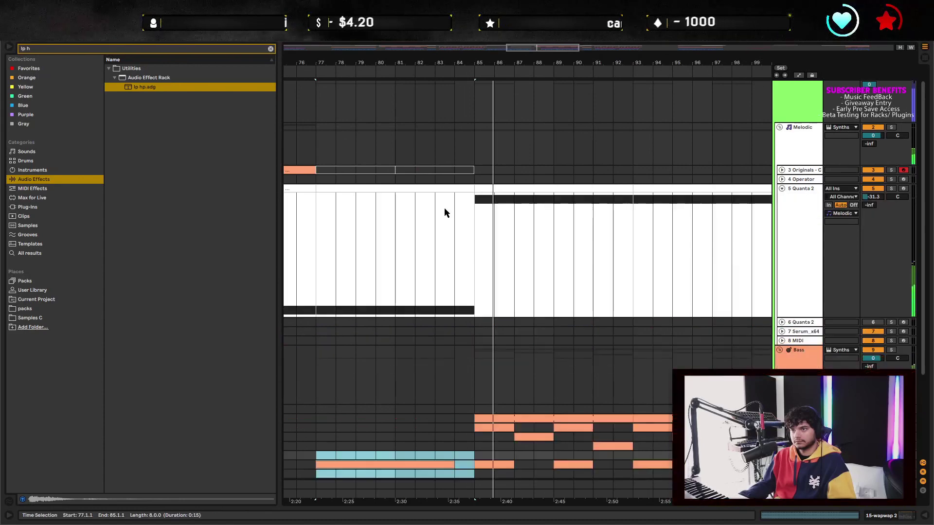
pyautogui.press('Delete')
pyautogui.click(463, 289)
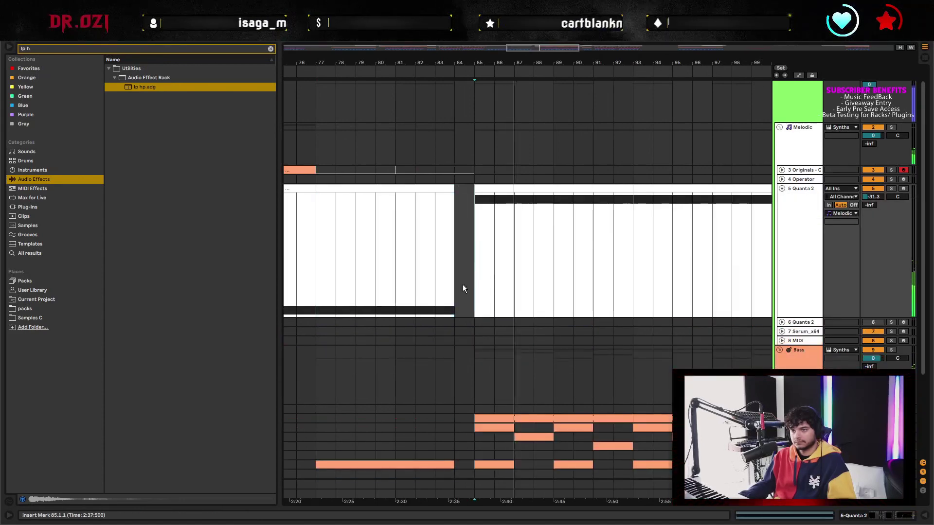
# Fold the 5 Quanta 2 track and listen to the drop from bar 85, continuing from bar 101
pyautogui.scroll(-3, 463, 288)
pyautogui.press('w')
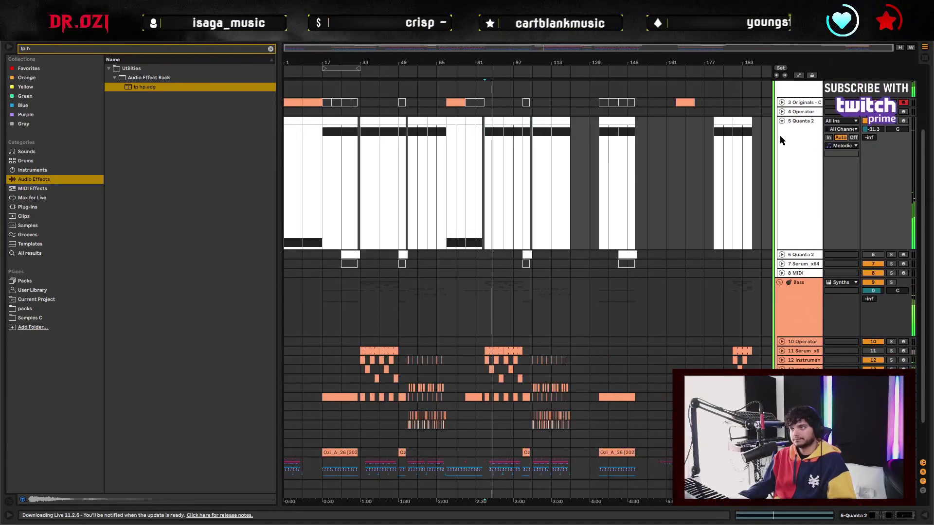
pyautogui.scroll(-3, 780, 140)
pyautogui.moveTo(418, 69); pyautogui.dragTo(419, 98)
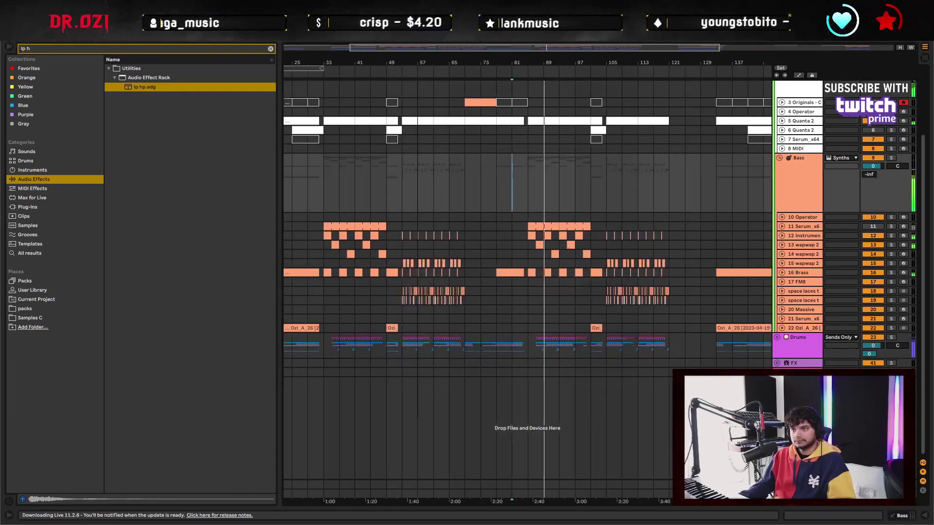
pyautogui.click(540, 187)
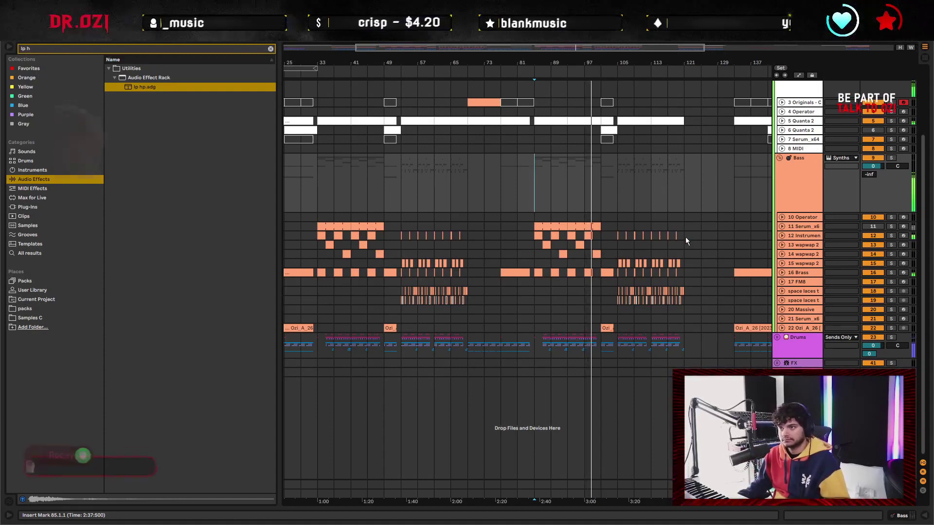
pyautogui.click(602, 179)
# Delete everything in the Synths and Drums groups between bars 101 and 105
pyautogui.moveTo(628, 45); pyautogui.dragTo(691, 273)
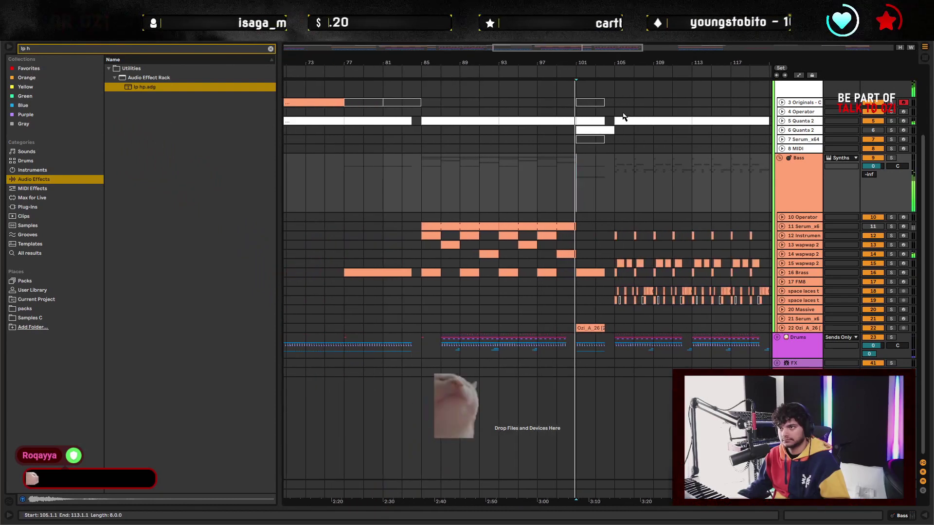
pyautogui.scroll(3, 694, 281)
pyautogui.scroll(1, 694, 281)
pyautogui.moveTo(578, 168); pyautogui.dragTo(613, 232)
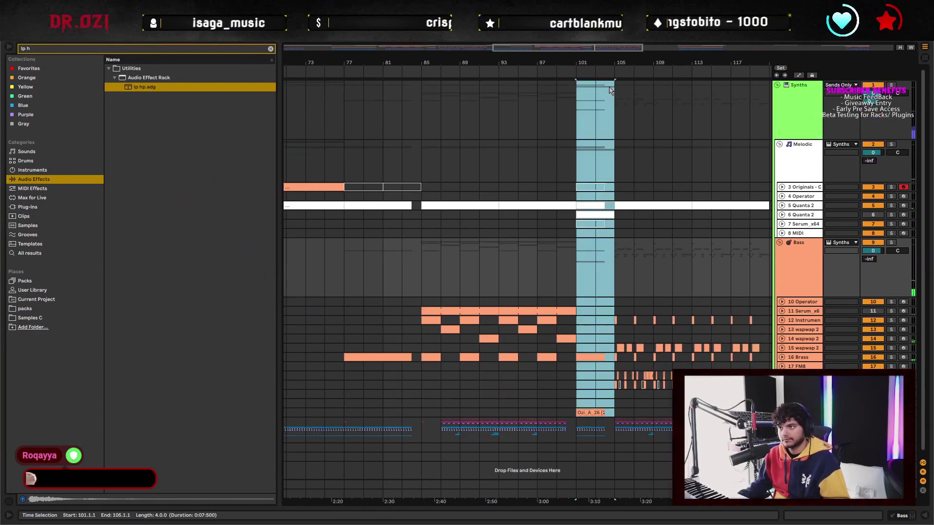
pyautogui.press('Delete')
pyautogui.click(580, 427)
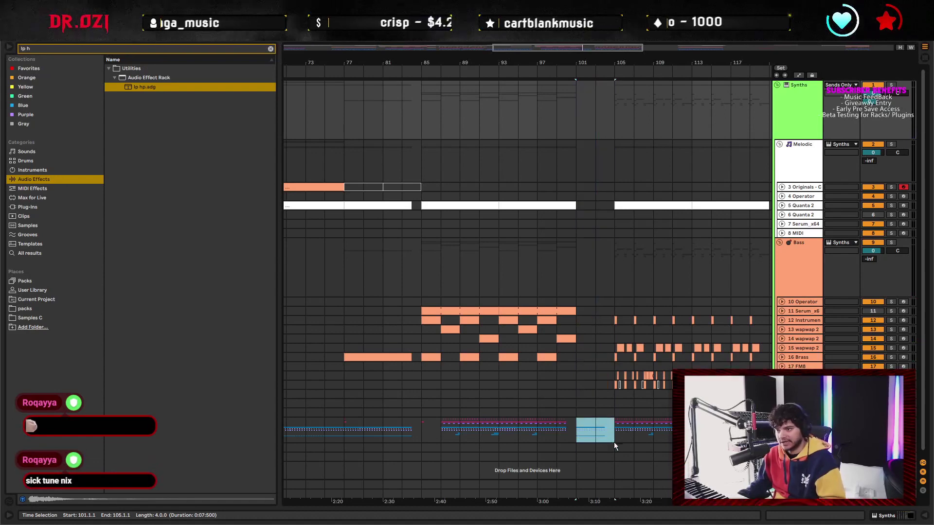
# Move bars 105–121 of the Synths and Drums groups earlier to start at bar 101
pyautogui.click(617, 98)
pyautogui.hscroll(4, 627, 264)
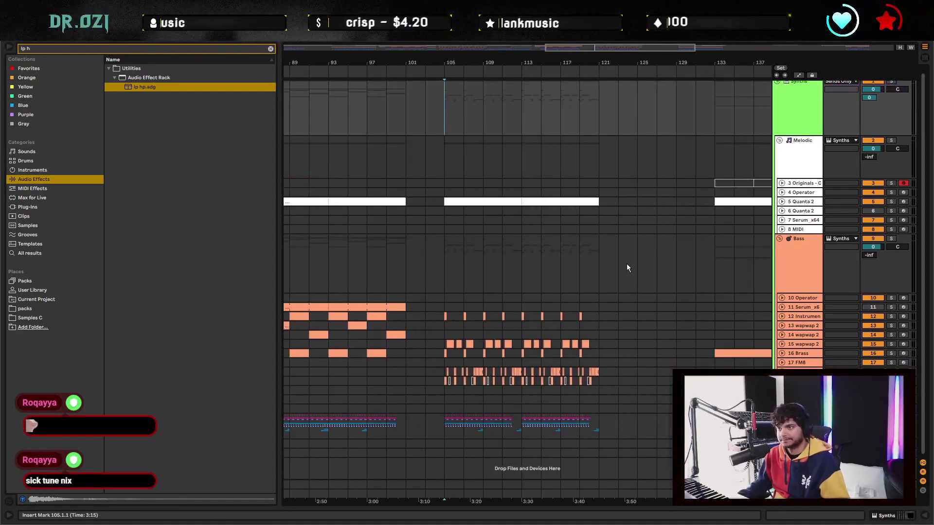
pyautogui.keyDown('shift'); pyautogui.click(599, 432); pyautogui.keyUp('shift')
pyautogui.press('Left')
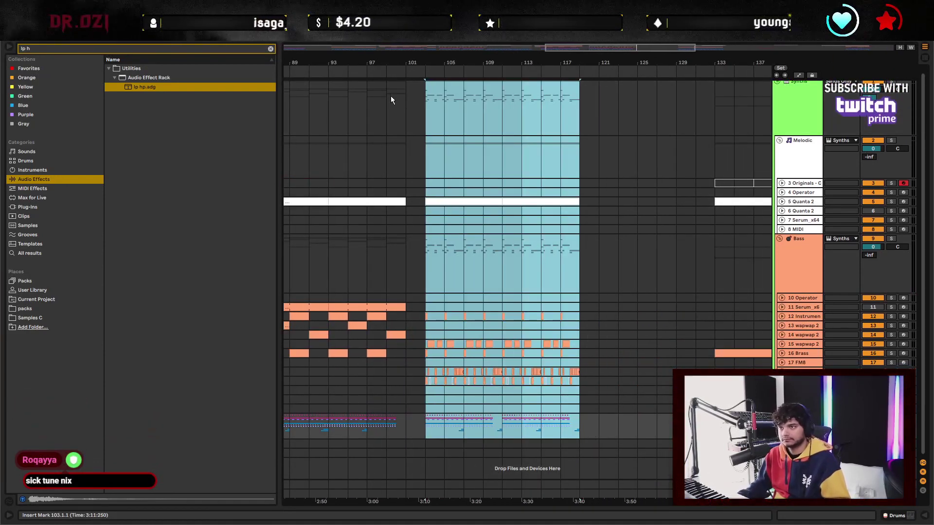
# Play from bar 99 to check the transition into the section starting at bar 101
pyautogui.click(397, 101)
pyautogui.press('space')
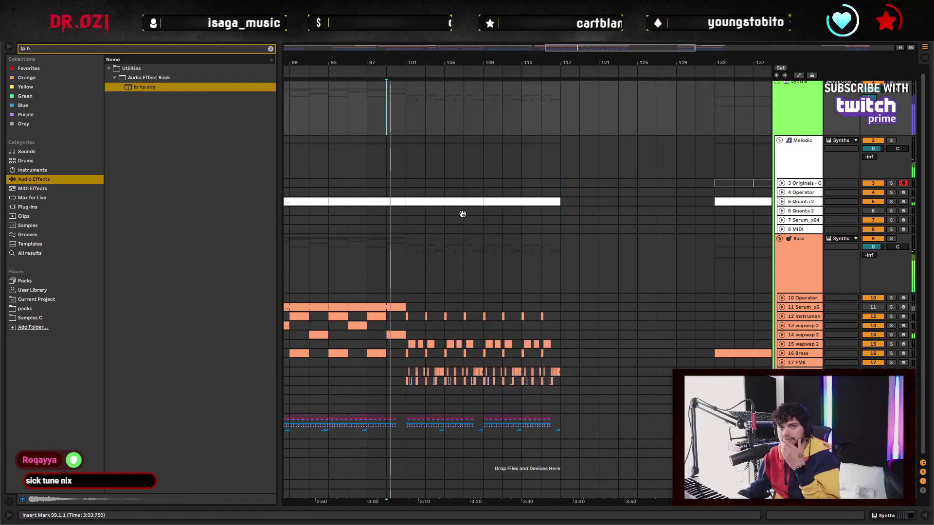
pyautogui.hscroll(-3, 582, 226)
pyautogui.hscroll(2, 504, 291)
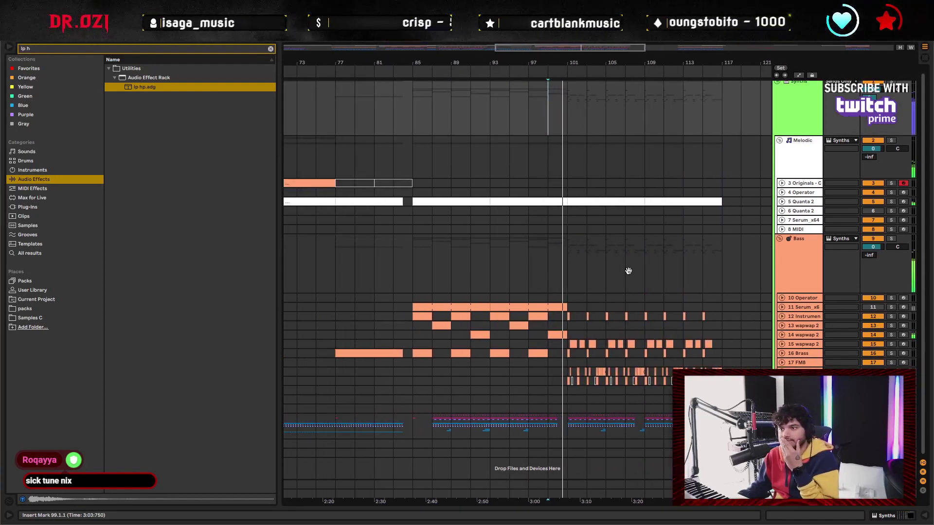
pyautogui.hscroll(5, 396, 250)
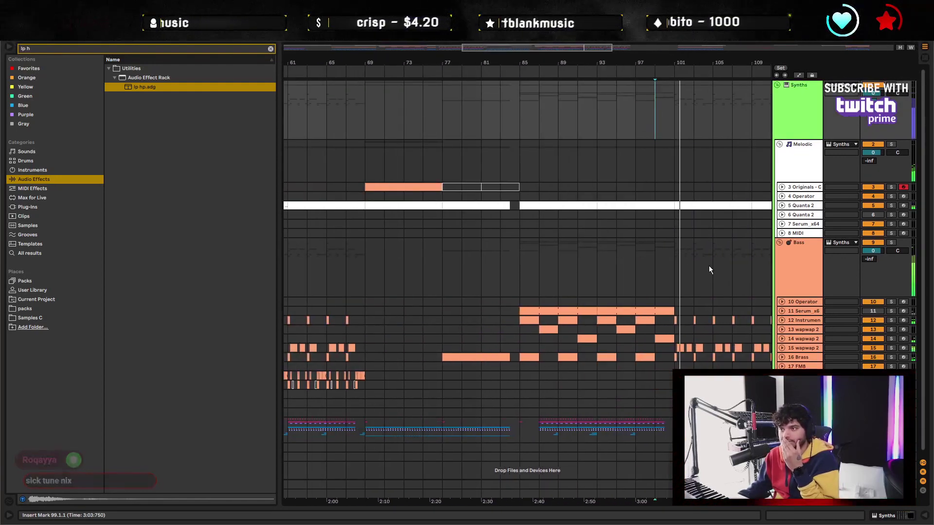
pyautogui.hscroll(-5, 708, 266)
pyautogui.scroll(-4, 612, 152)
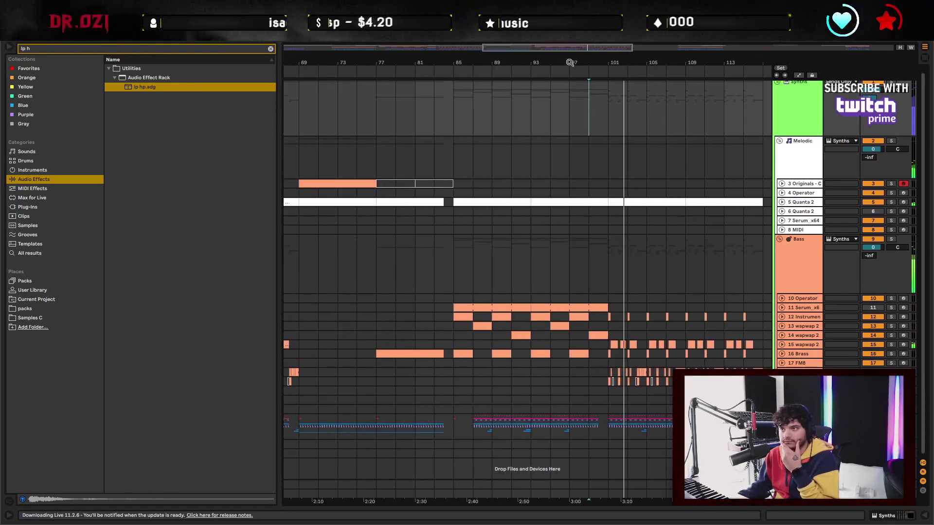
pyautogui.hscroll(6, 584, 434)
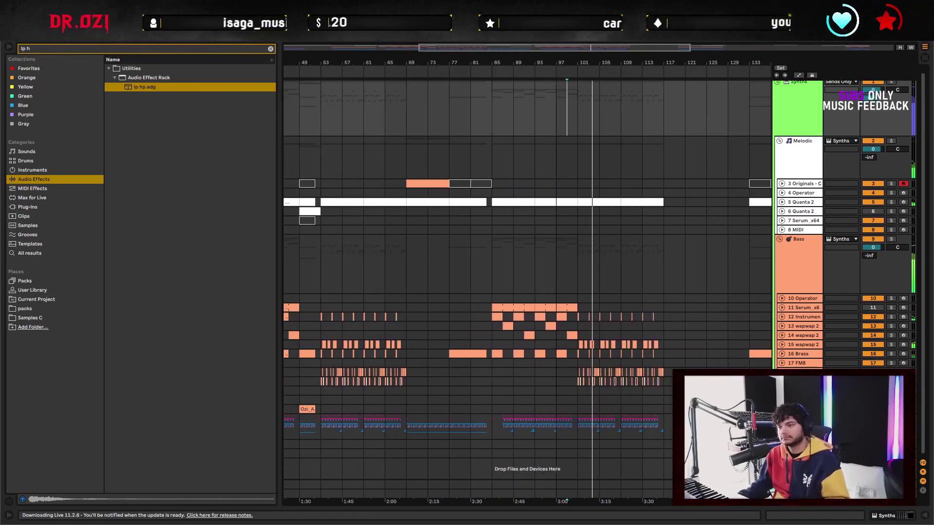
# Try clearing the Drums group from bars 101–117, then restore its clips there
pyautogui.moveTo(585, 435); pyautogui.dragTo(671, 430)
pyautogui.hscroll(5, 544, 411)
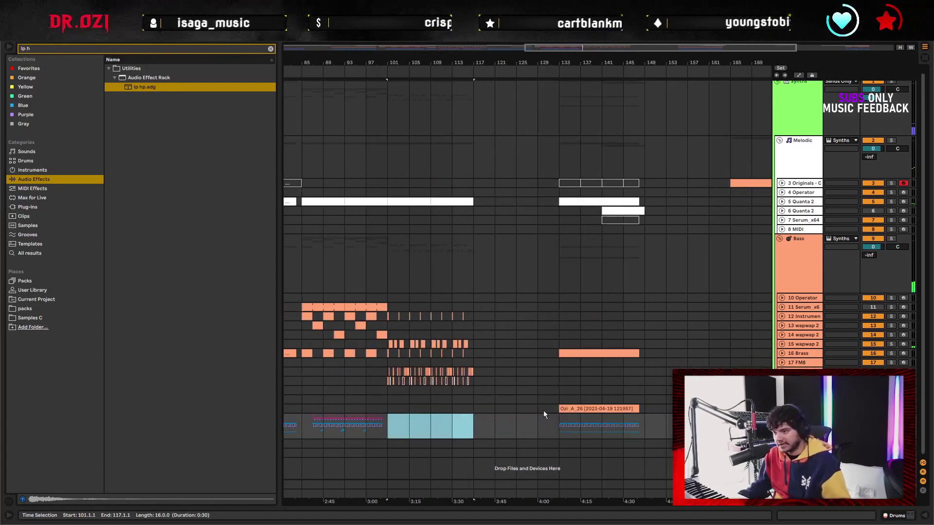
pyautogui.click(559, 436)
pyautogui.click(715, 428)
pyautogui.hscroll(1, 647, 435)
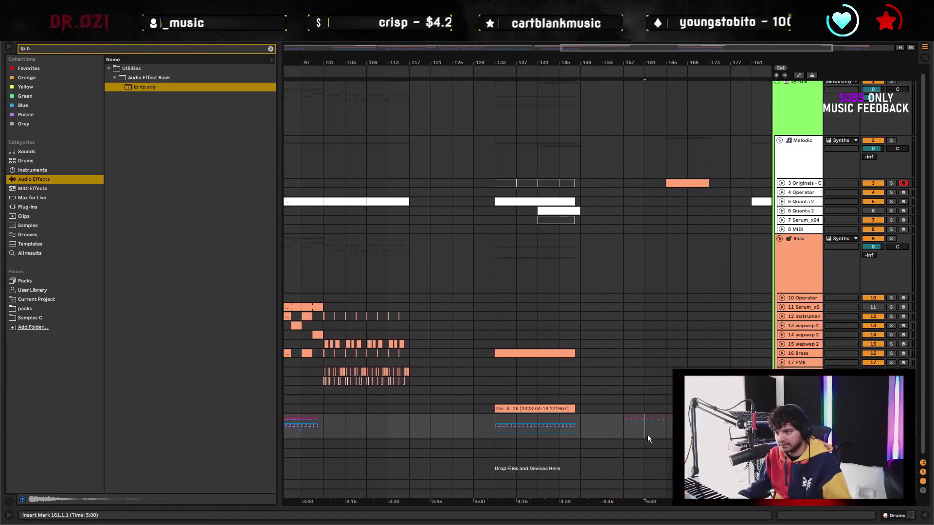
pyautogui.hscroll(-3, 453, 424)
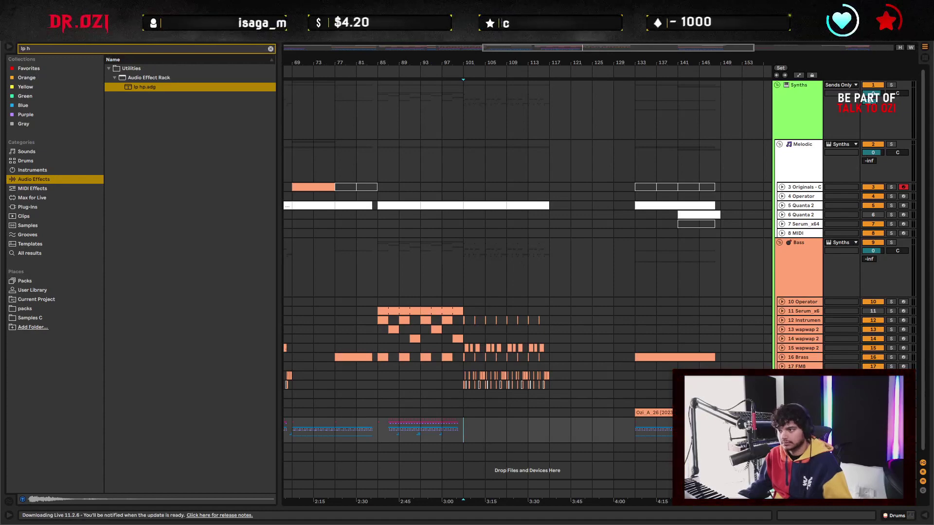
pyautogui.scroll(-5, 492, 393)
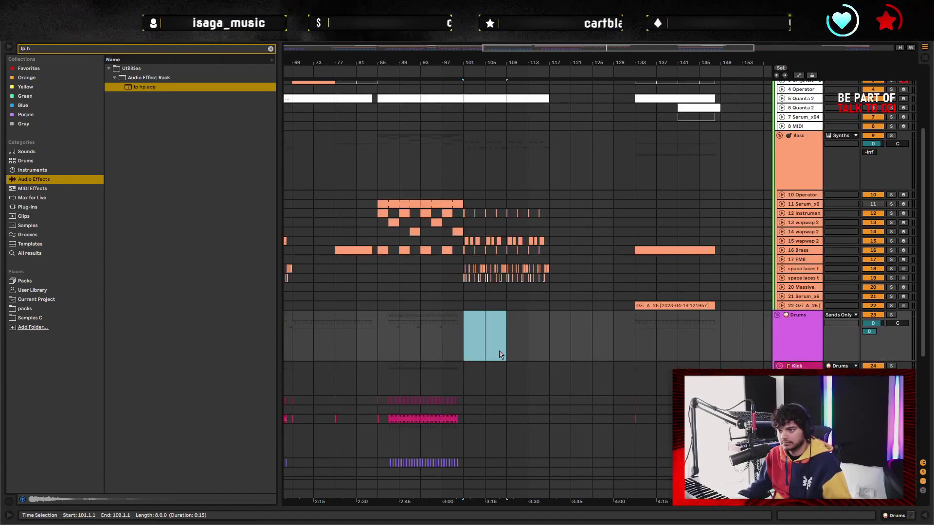
pyautogui.click(461, 337)
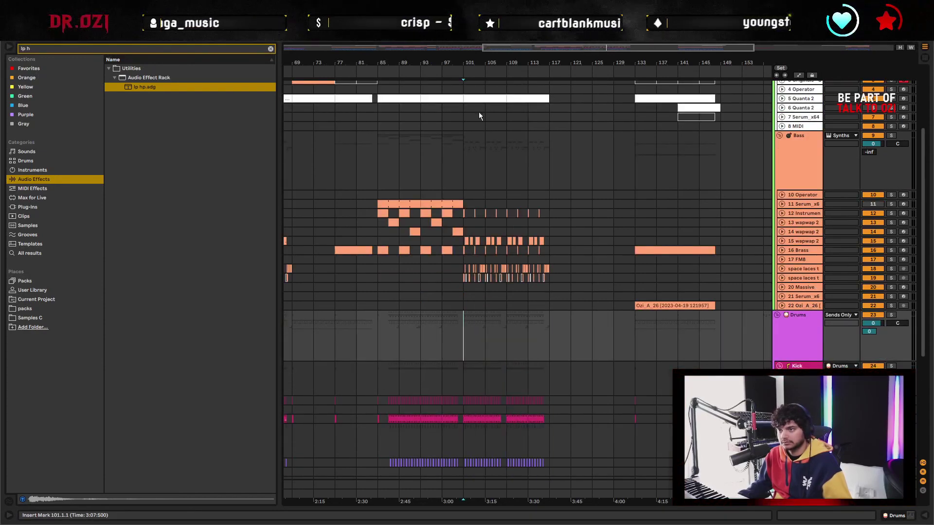
# Delete the T Kick hits from beat 101.2 up to bar 108
pyautogui.moveTo(479, 66); pyautogui.dragTo(495, 321)
pyautogui.scroll(-8, 495, 322)
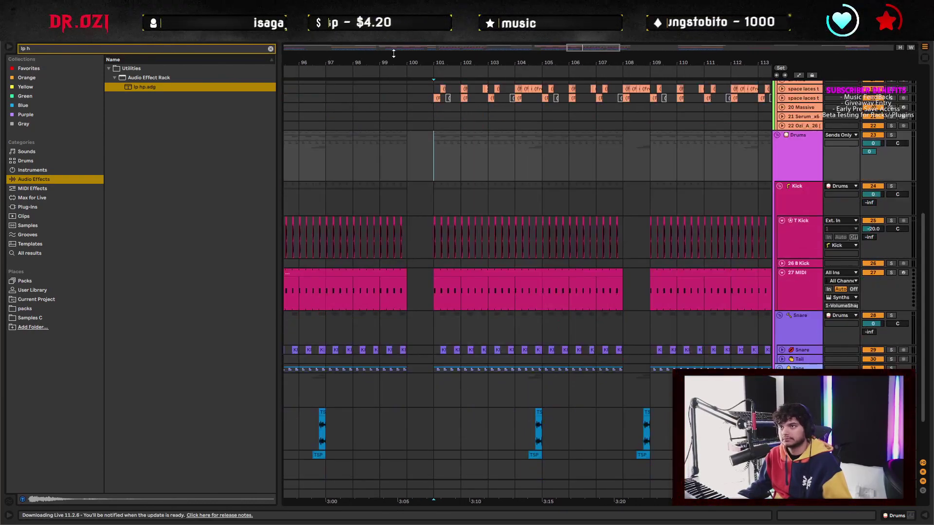
pyautogui.moveTo(393, 53); pyautogui.dragTo(410, 175)
pyautogui.click(397, 197)
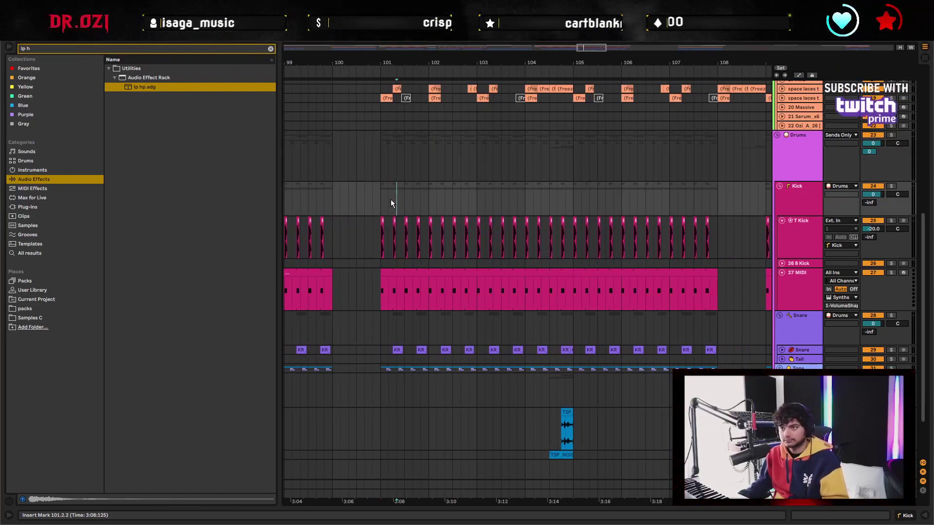
pyautogui.moveTo(392, 204); pyautogui.dragTo(722, 231)
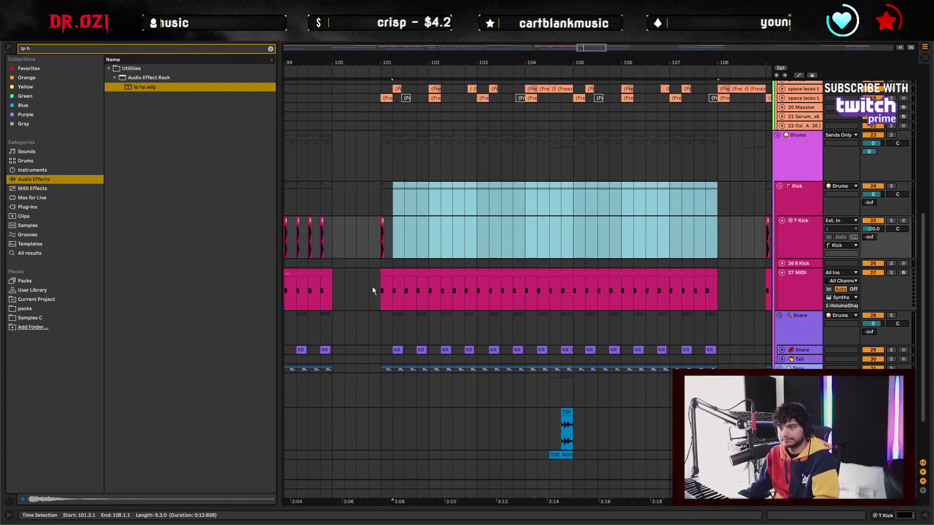
# Duplicate the half-bar with the remaining T Kick hit from bar 101, repeating the kick every two beats up to 108.1
pyautogui.moveTo(411, 237); pyautogui.dragTo(380, 239)
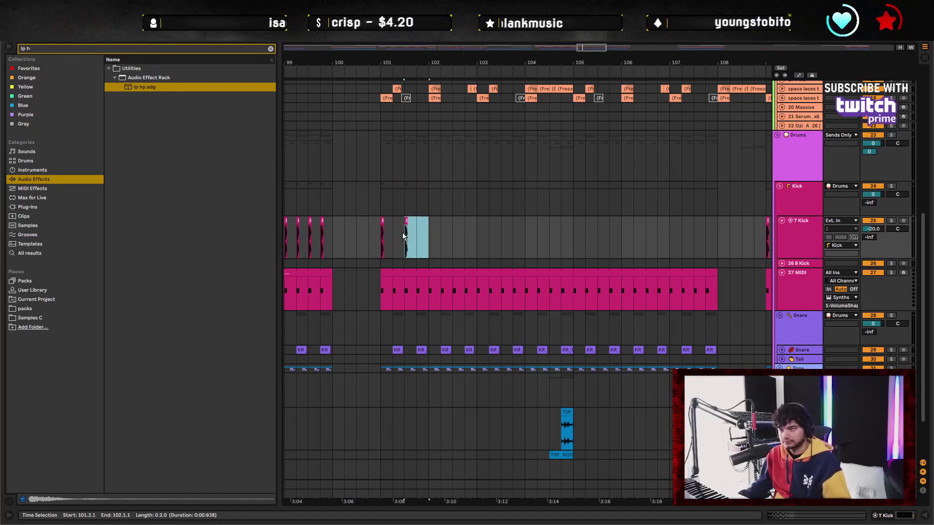
pyautogui.hotkey('ctrl', 'd')
pyautogui.hotkey('ctrl', 'd')
pyautogui.hotkey('ctrl', 'd')
pyautogui.hotkey('ctrl', 'd')
pyautogui.hotkey('ctrl', 'd')
pyautogui.hotkey('ctrl', 'd')
pyautogui.hotkey('ctrl', 'd')
pyautogui.hotkey('ctrl', 'd')
pyautogui.hotkey('ctrl', 'd')
pyautogui.hotkey('ctrl', 'd')
pyautogui.hotkey('ctrl', 'd')
pyautogui.hotkey('ctrl', 'd')
pyautogui.hotkey('ctrl', 'd')
pyautogui.hotkey('ctrl', 'd')
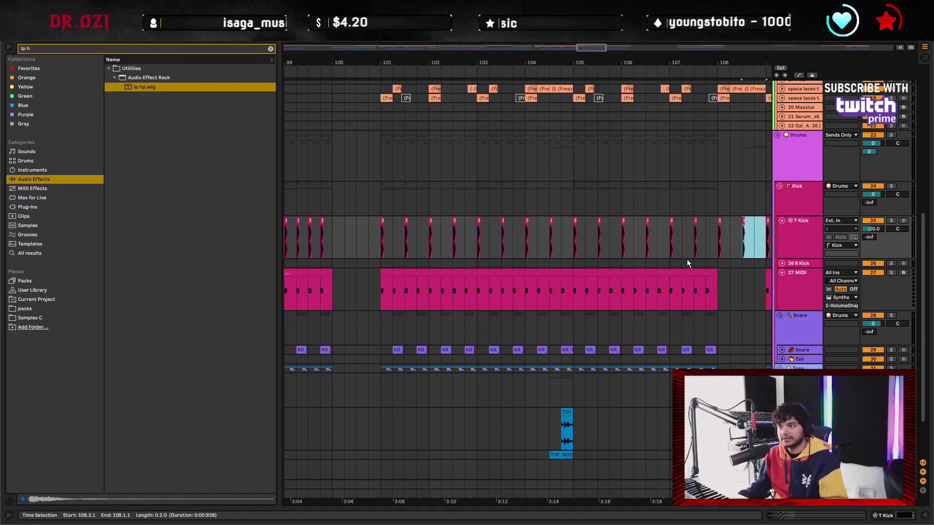
pyautogui.hotkey('ctrl', 'z')
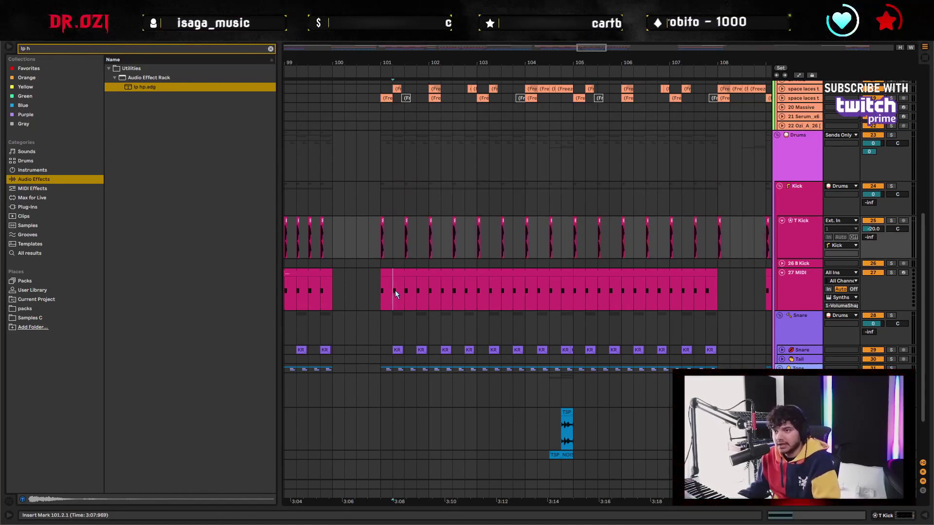
# Clear the 27 MIDI clip from beat 101.2 to bar 108 and repeat its remaining first half-bar every two beats up to 108.1
pyautogui.moveTo(395, 292); pyautogui.dragTo(730, 292)
pyautogui.press('Delete')
pyautogui.moveTo(406, 294); pyautogui.dragTo(381, 294)
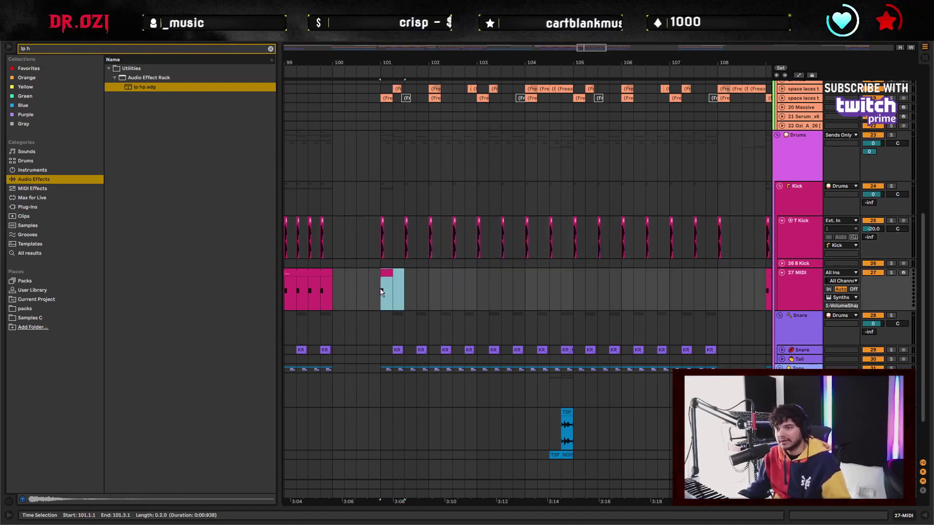
pyautogui.hotkey('ctrl', 'd')
pyautogui.hotkey('ctrl', 'd')
pyautogui.hotkey('ctrl', 'd')
pyautogui.hotkey('ctrl', 'd')
pyautogui.hotkey('ctrl', 'd')
pyautogui.hotkey('ctrl', 'd')
pyautogui.hotkey('ctrl', 'd')
pyautogui.hotkey('ctrl', 'd')
pyautogui.hotkey('ctrl', 'd')
pyautogui.hotkey('ctrl', 'd')
pyautogui.hotkey('ctrl', 'd')
pyautogui.hotkey('ctrl', 'd')
pyautogui.hotkey('ctrl', 'd')
pyautogui.hotkey('ctrl', 'd')
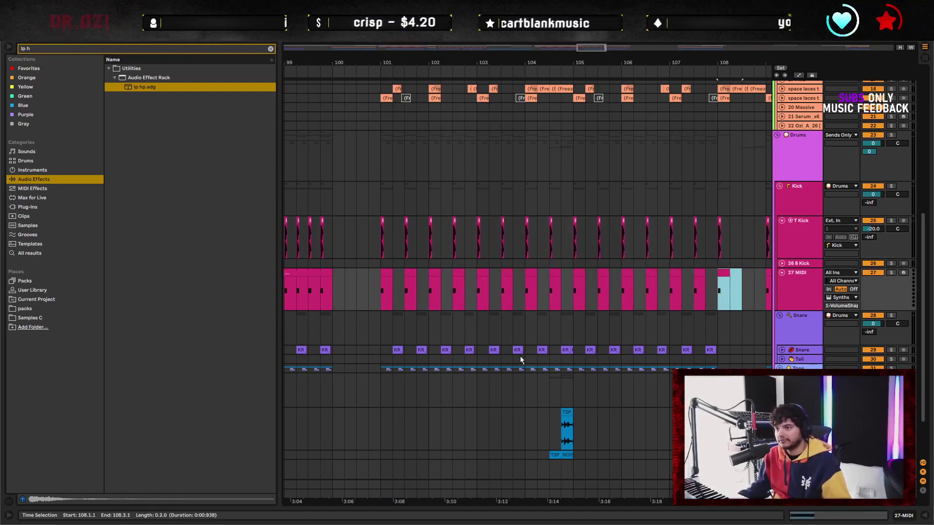
# Delete the Snare hits from beat 101.3 to 108.2 and move the remaining hit from 101.2 to 101.3
pyautogui.click(777, 352)
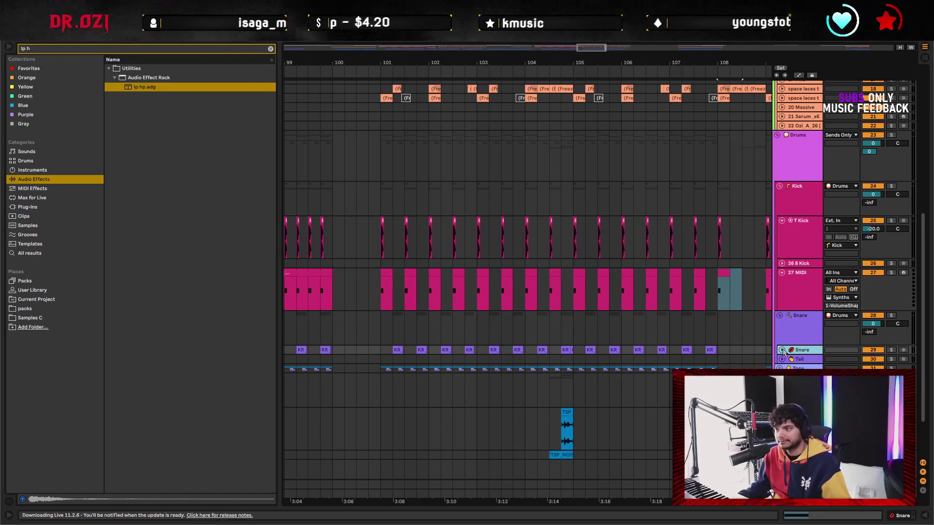
pyautogui.click(782, 351)
pyautogui.scroll(-2, 528, 364)
pyautogui.moveTo(404, 330); pyautogui.dragTo(730, 311)
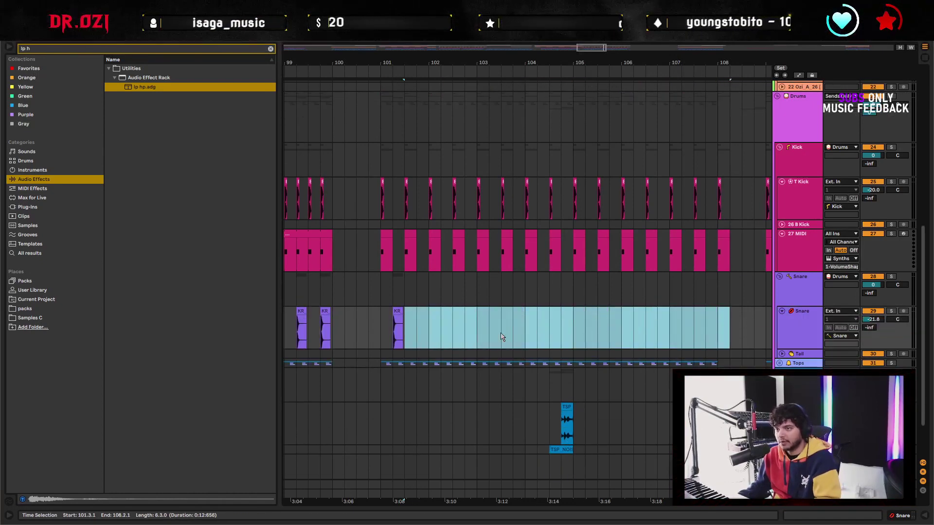
pyautogui.press('Delete')
pyautogui.click(420, 319)
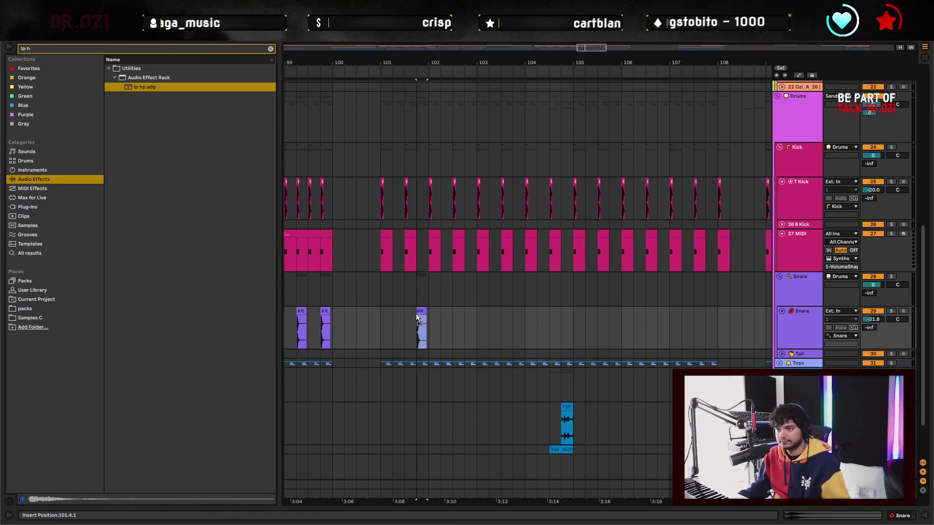
pyautogui.moveTo(421, 319); pyautogui.dragTo(409, 319)
# Repeat the bar 101 snare hit once per bar through bar 107, leaving bar 108 without a snare
pyautogui.hscroll(-3, 409, 320)
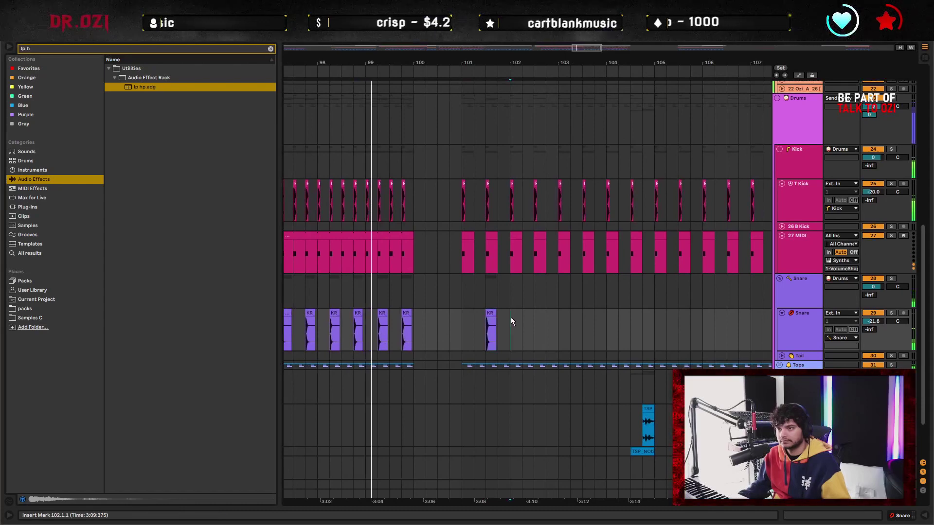
pyautogui.moveTo(510, 318); pyautogui.dragTo(462, 325)
pyautogui.hotkey('ctrl', 'd')
pyautogui.hotkey('ctrl', 'd')
pyautogui.hotkey('ctrl', 'd')
pyautogui.hotkey('ctrl', 'd')
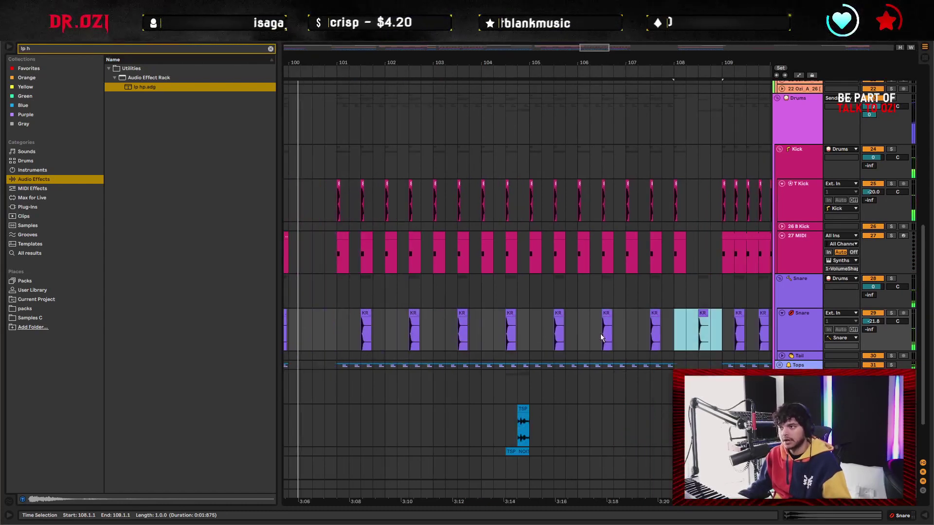
pyautogui.click(662, 330)
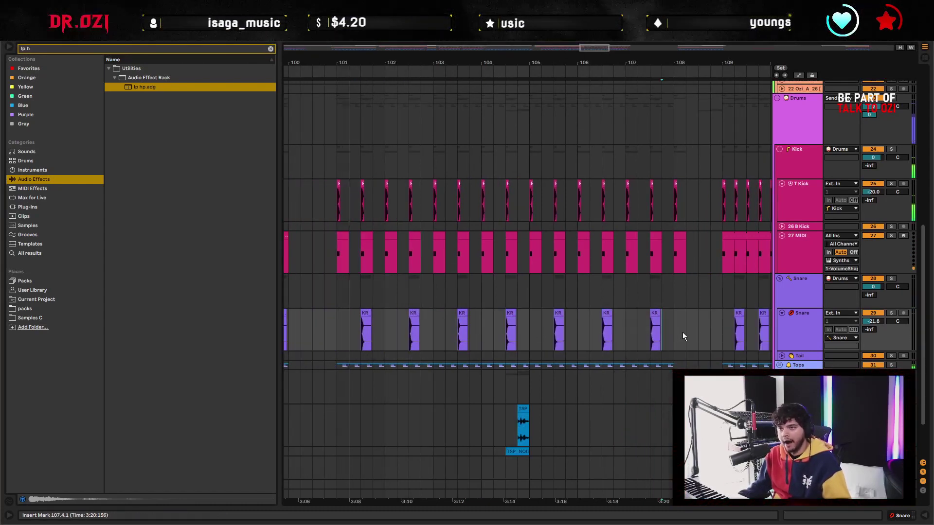
# Delete the kick, 27 MIDI and snare clips from bar 109 to bar 116
pyautogui.scroll(3, 703, 327)
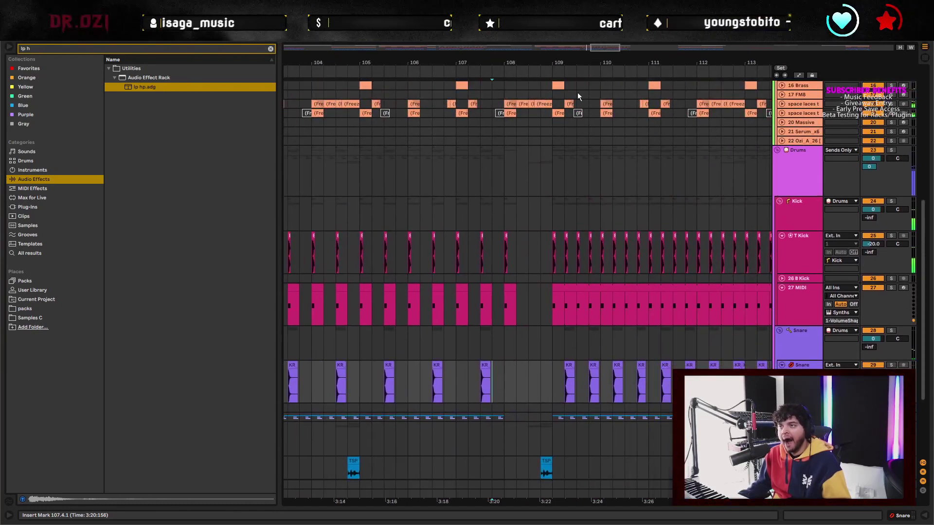
pyautogui.scroll(-5, 598, 204)
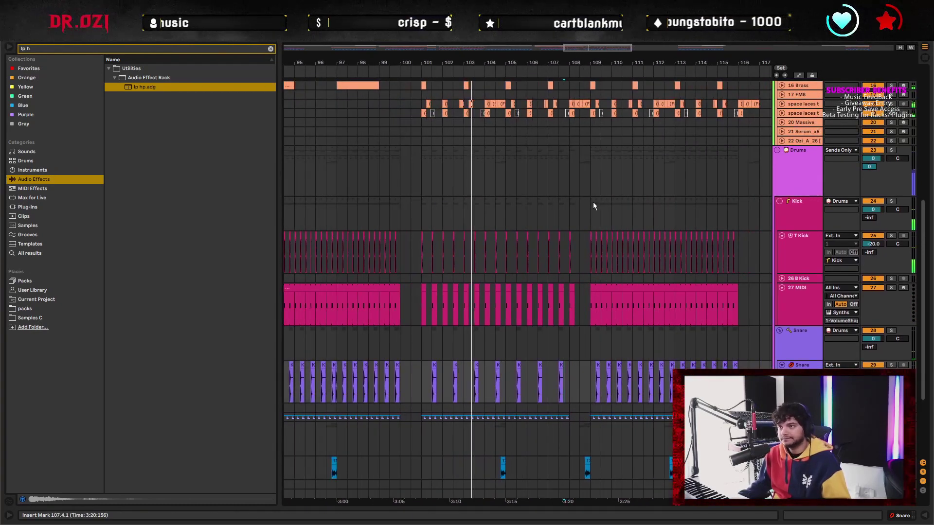
pyautogui.moveTo(594, 203); pyautogui.dragTo(738, 389)
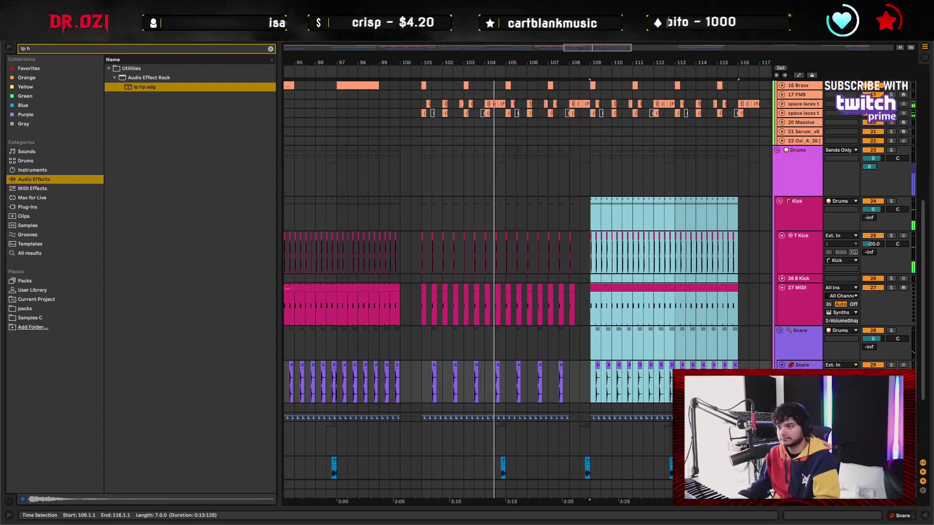
pyautogui.click(528, 261)
# Duplicate the half-time kick, 27 MIDI and snare clips of bars 101–109 into bars 109–117
pyautogui.click(421, 210)
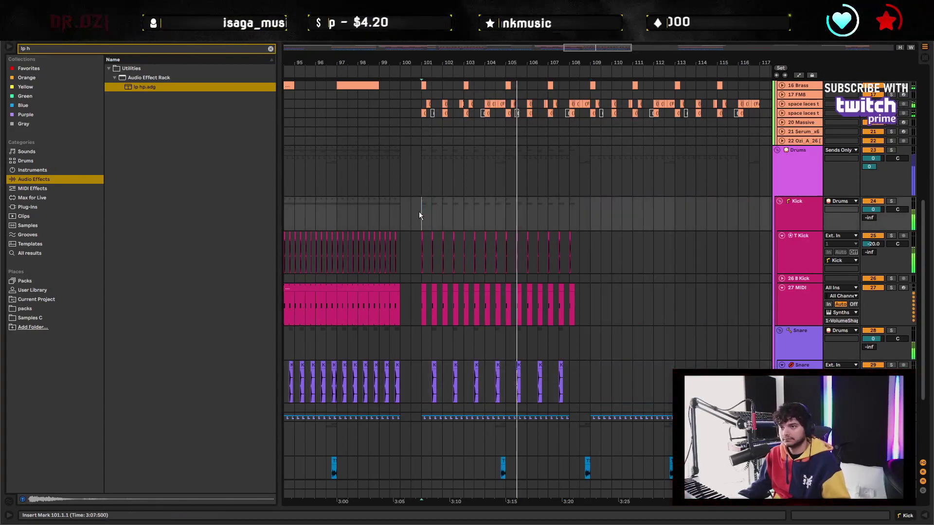
pyautogui.keyDown('shift'); pyautogui.click(590, 386); pyautogui.keyUp('shift')
pyautogui.hotkey('ctrl', 'd')
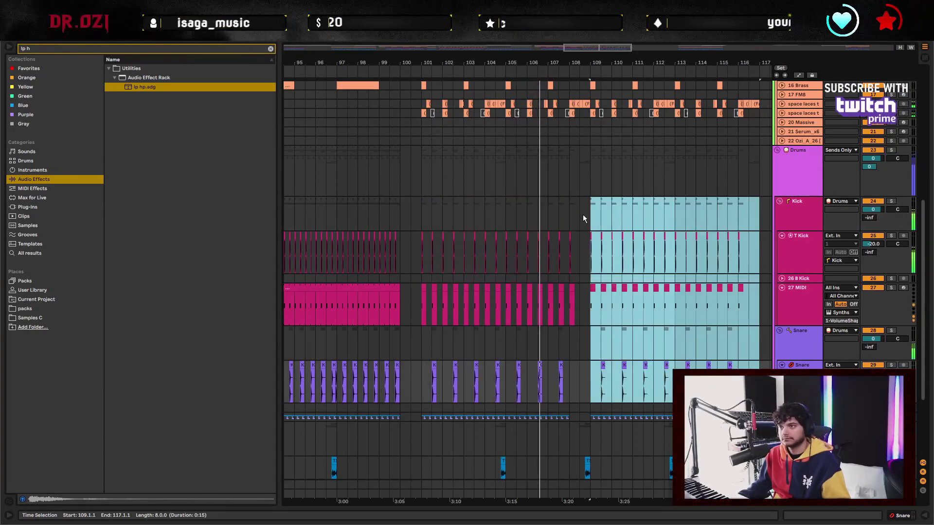
# Play from bar 109 and collapse the 27 MIDI, T Kick and Snare tracks
pyautogui.click(599, 214)
pyautogui.scroll(2, 634, 278)
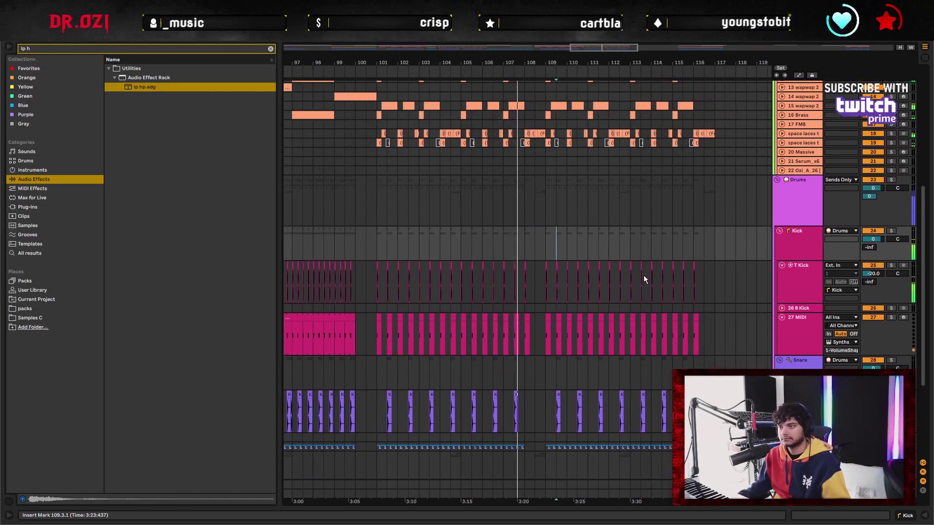
pyautogui.click(556, 245)
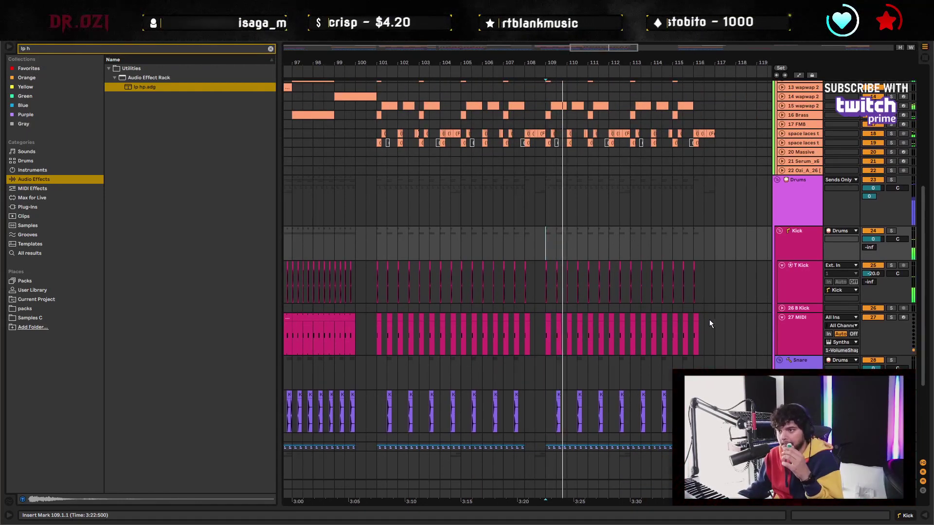
pyautogui.click(781, 317)
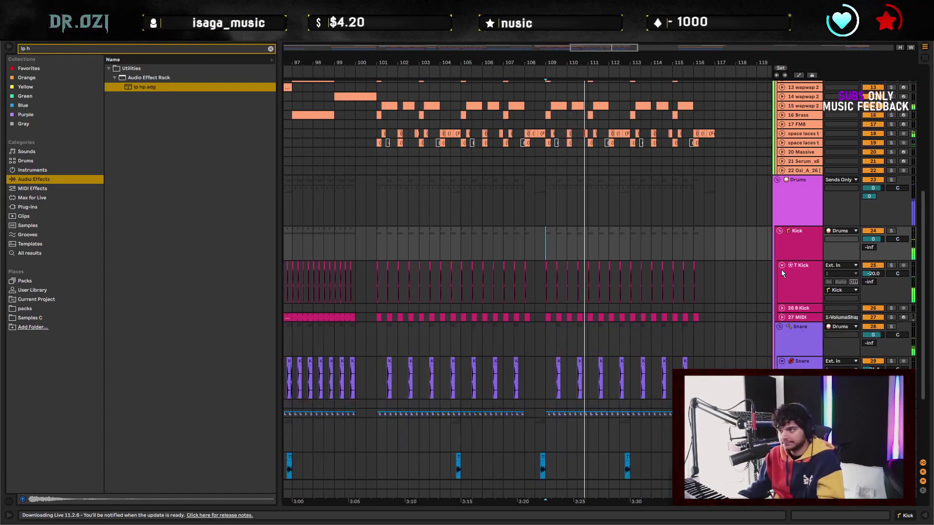
pyautogui.click(782, 266)
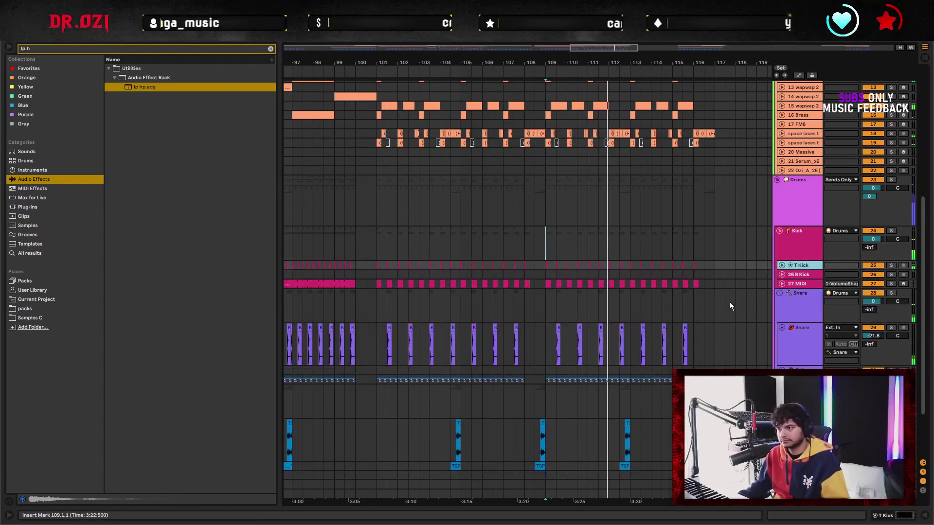
pyautogui.scroll(-3, 730, 306)
pyautogui.click(782, 278)
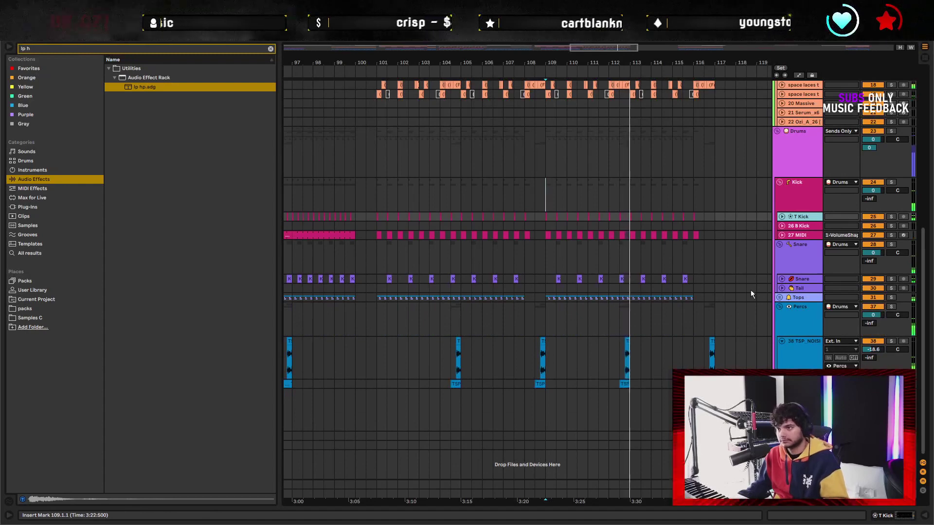
# Expand and solo the Snare track in the first drop and play it from its first hit at beat 35.2
pyautogui.hscroll(-10, 535, 282)
pyautogui.scroll(1, 481, 308)
pyautogui.click(527, 238)
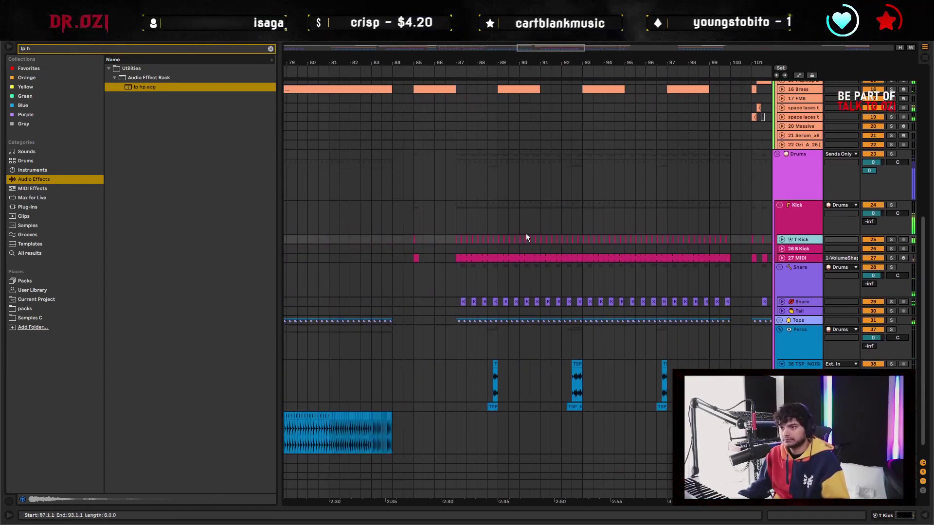
pyautogui.scroll(-8, 613, 110)
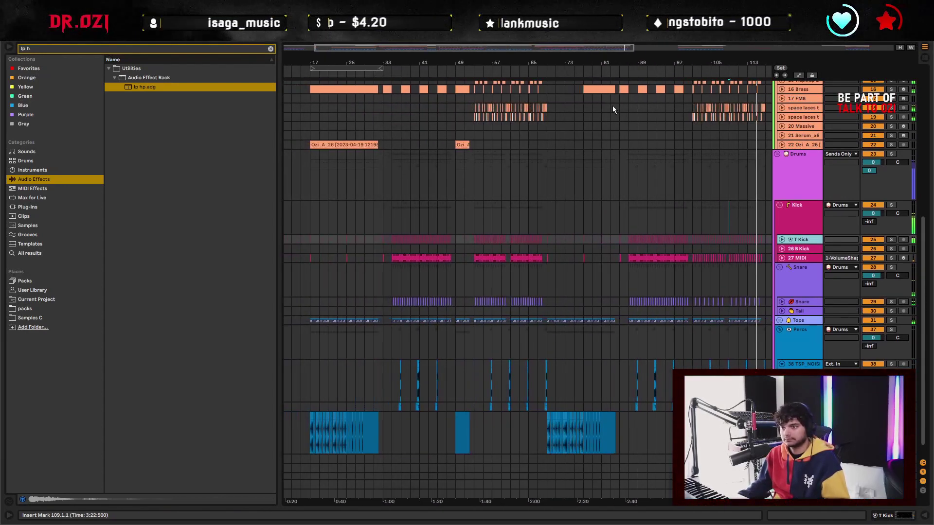
pyautogui.moveTo(726, 61); pyautogui.dragTo(437, 127)
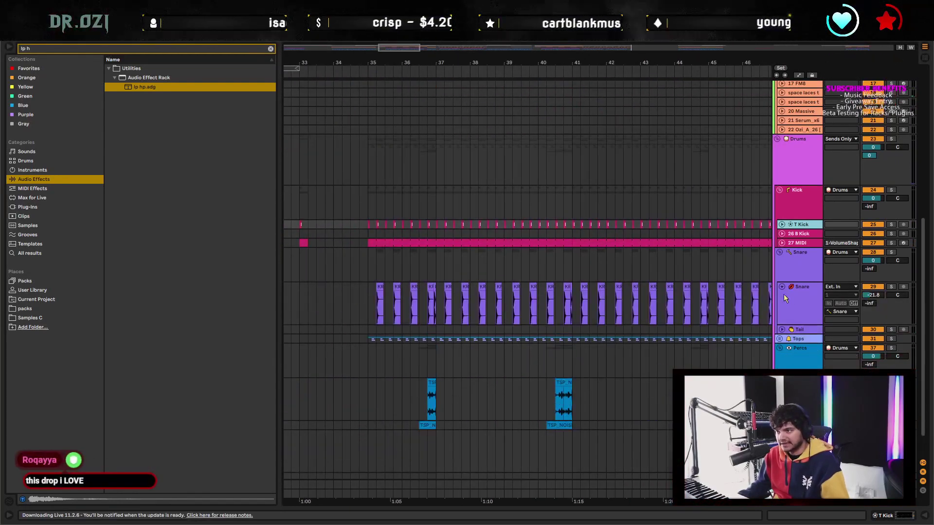
pyautogui.click(380, 304)
pyautogui.click(895, 287)
pyautogui.press('space')
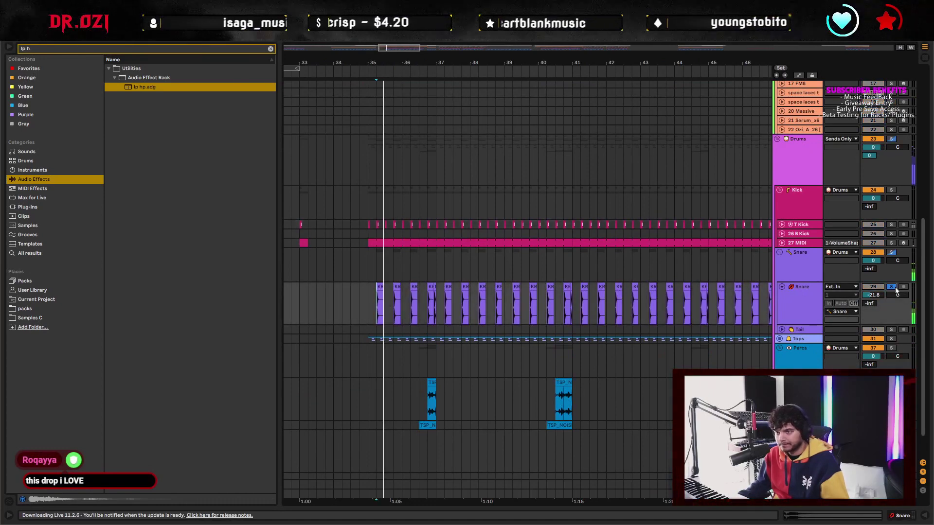
# Show the Snare track's effect chain and expand its EQ Eight for inspection while the soloed snare plays
pyautogui.click(777, 304)
pyautogui.click(777, 304)
pyautogui.hotkey('shift', 'Tab')
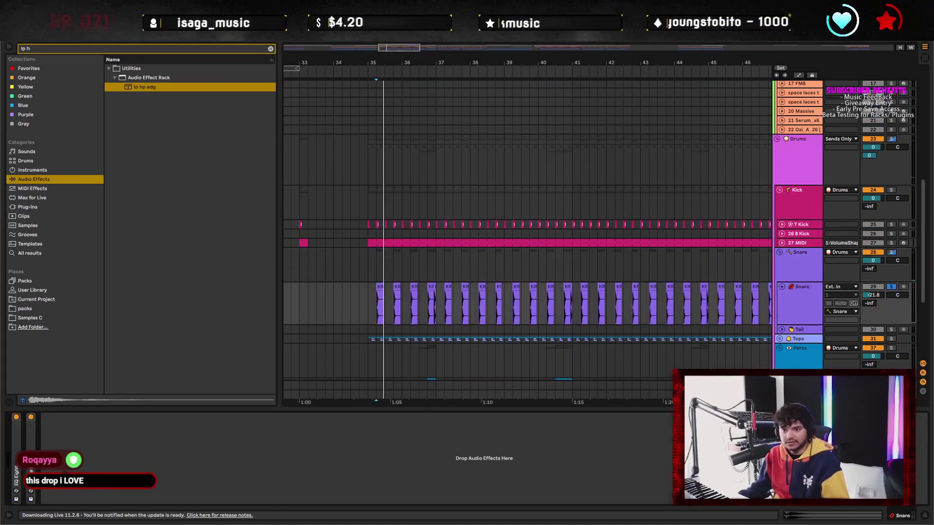
pyautogui.doubleClick(18, 461)
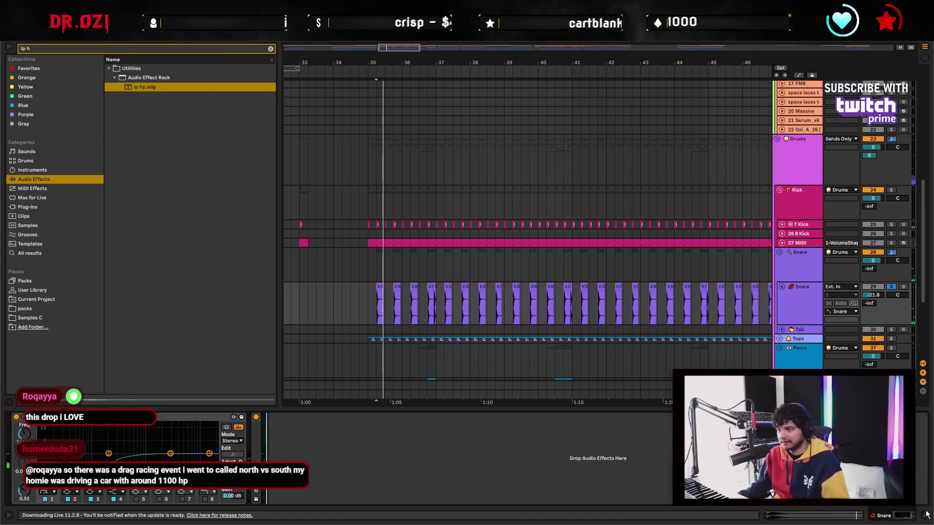
pyautogui.click(226, 427)
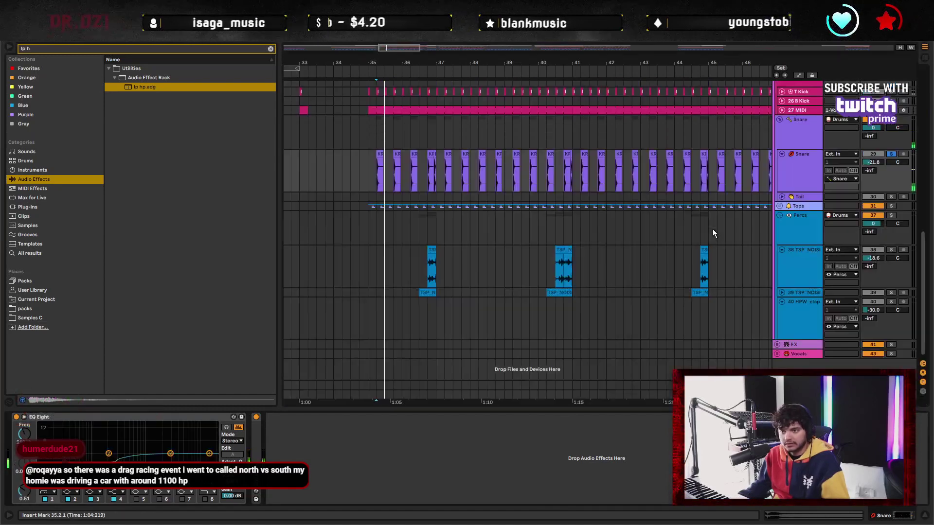
pyautogui.press('Escape')
# Expand the Tail track and set the insert position on it at beat 35.3
pyautogui.click(784, 200)
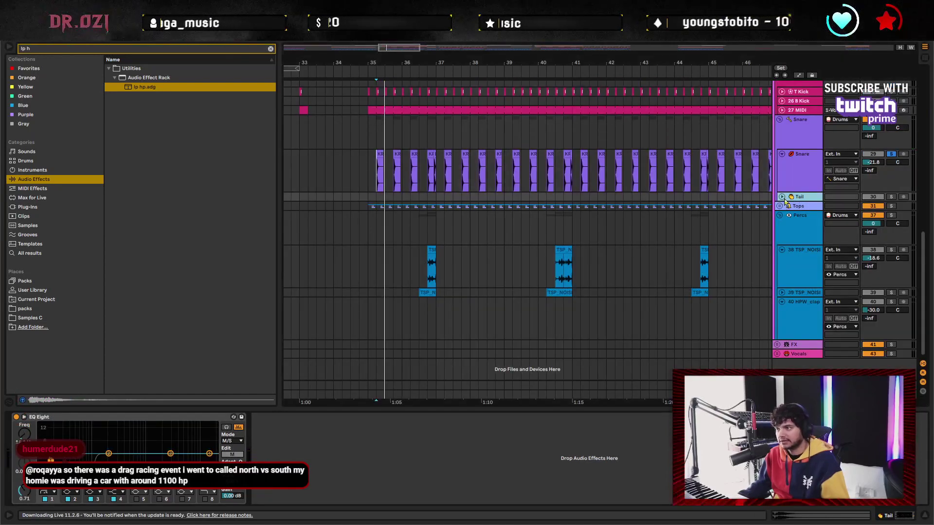
pyautogui.click(782, 197)
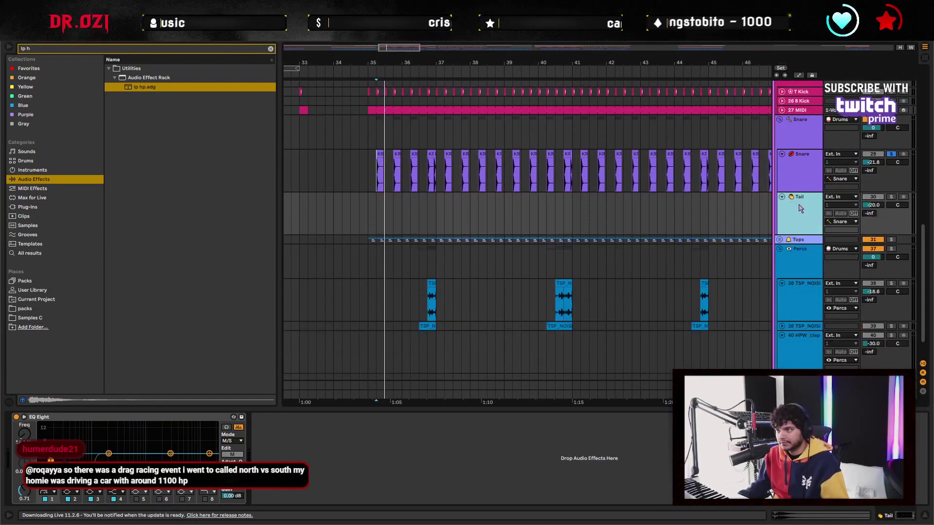
pyautogui.click(369, 212)
pyautogui.click(382, 198)
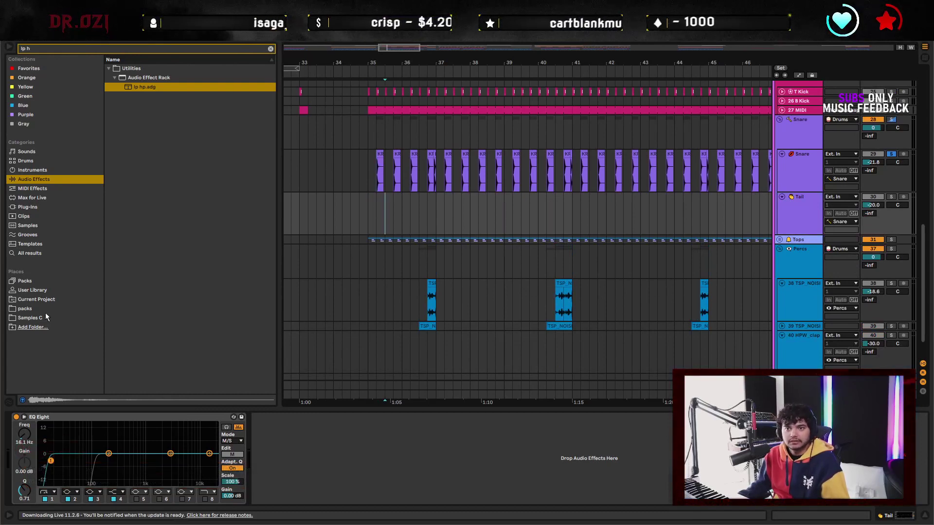
# Search the packs folder for "clap" samples
pyautogui.click(24, 308)
pyautogui.click(271, 49)
pyautogui.write('cla')
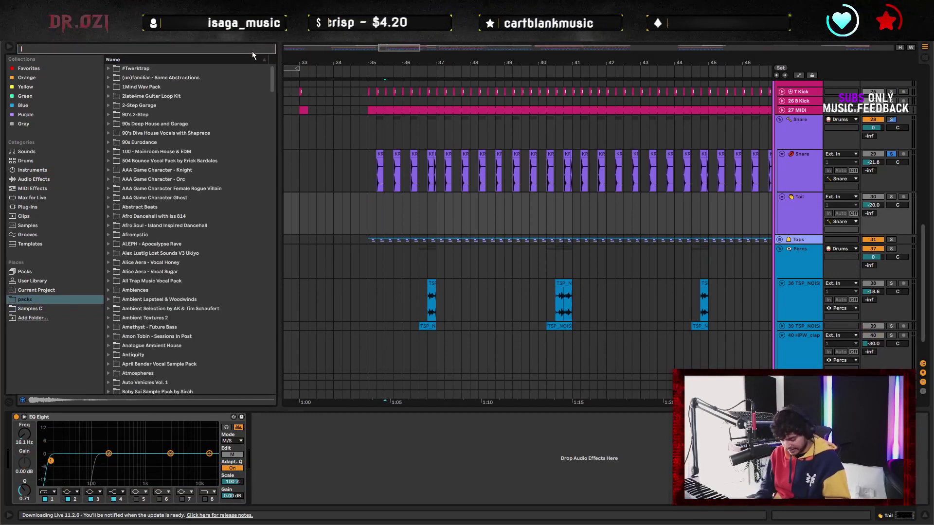
pyautogui.write('p')
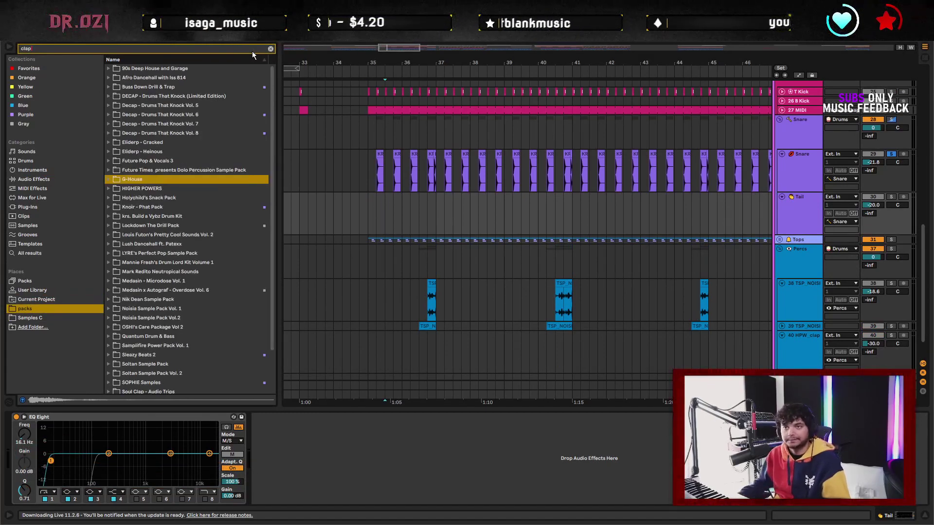
# Browse the clap results in the HIGHER POWERS, Holychild's Snack Pack and Lockdown The Drill Pack folders and preview the rim samples
pyautogui.click(183, 244)
pyautogui.click(142, 188)
pyautogui.click(176, 238)
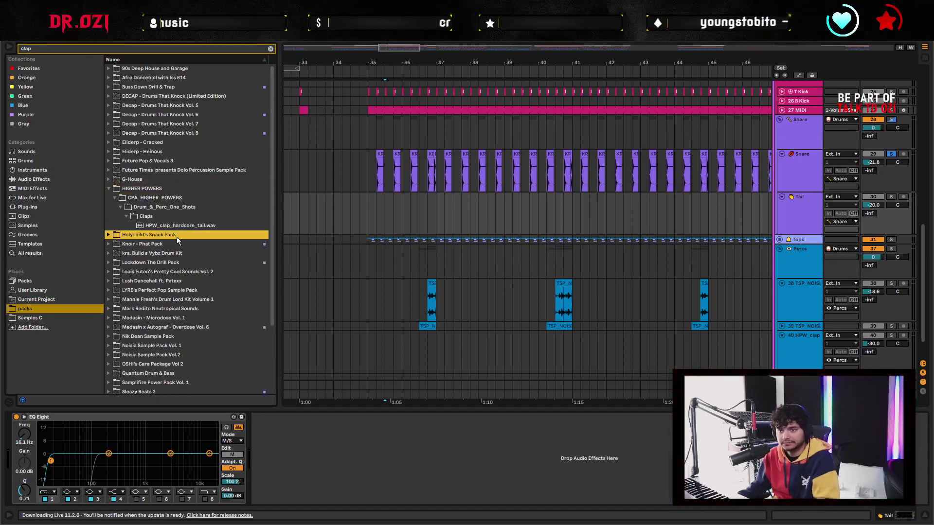
pyautogui.click(199, 259)
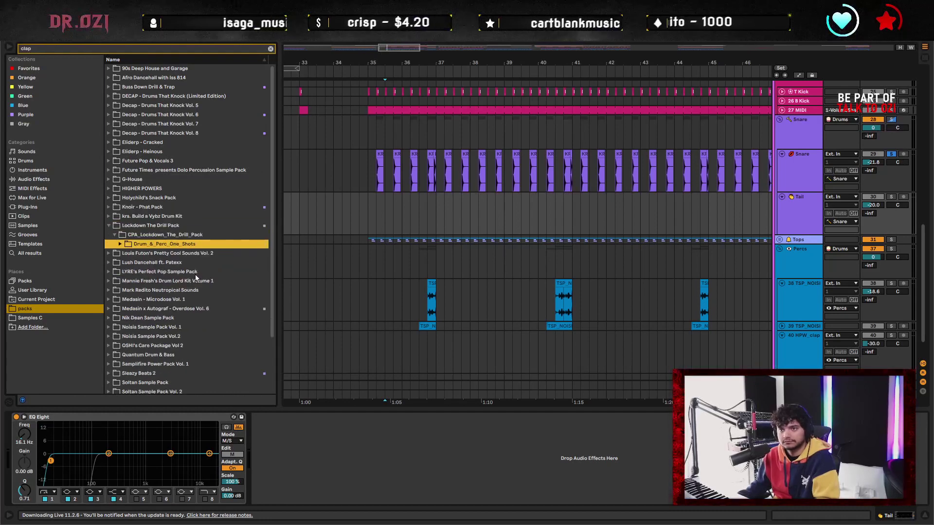
pyautogui.press('Down')
pyautogui.press('Down')
pyautogui.press('Down')
pyautogui.press('Down')
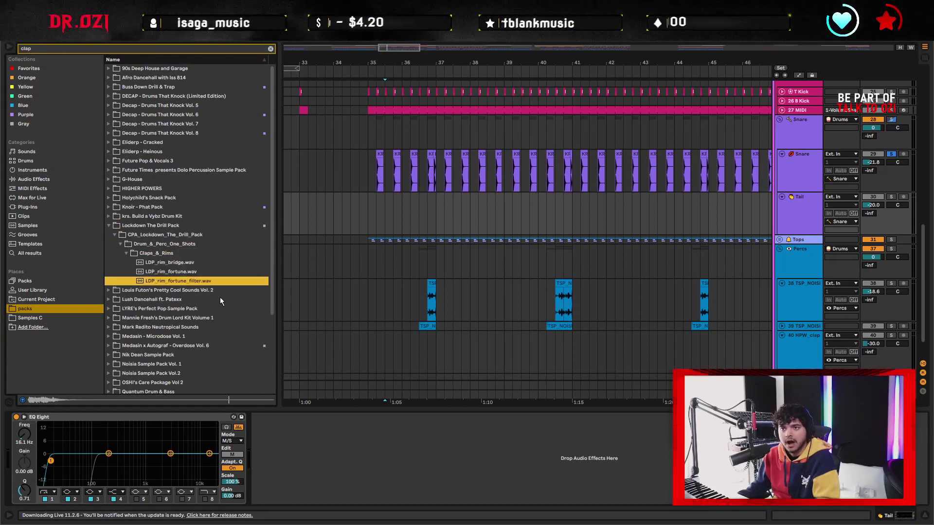
pyautogui.click(220, 298)
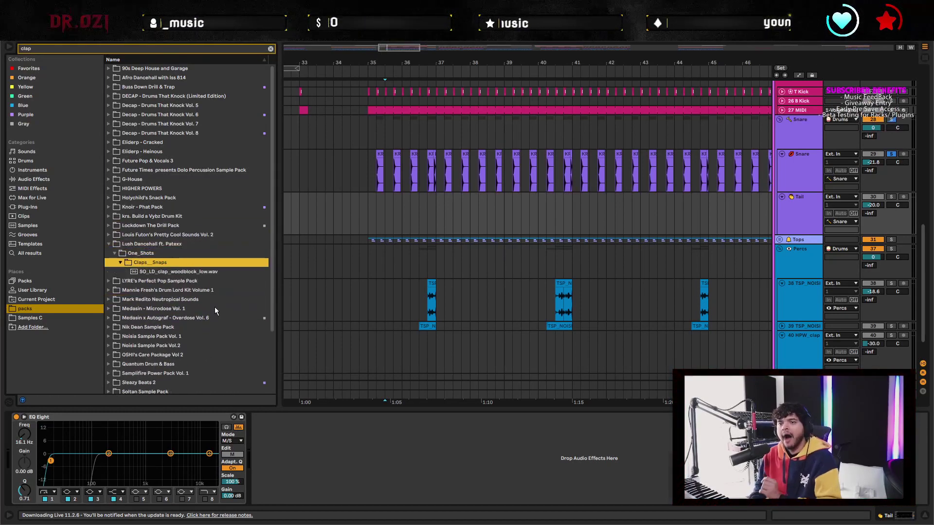
# Look through the clap samples in the Lush Dancehall and LYRE's Perfect Pop packs
pyautogui.press('Down')
pyautogui.press('Down')
pyautogui.press('Down')
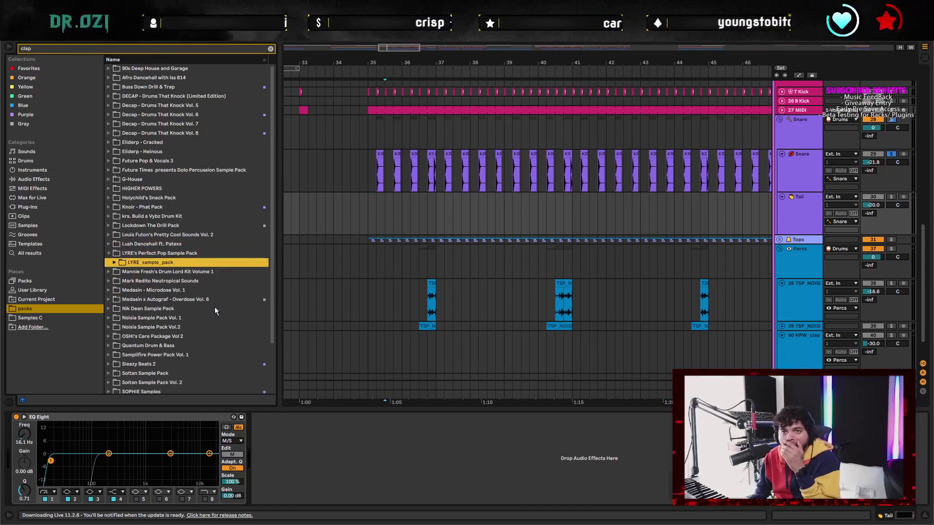
pyautogui.press('Right')
pyautogui.press('Down')
pyautogui.press('Right')
pyautogui.press('Down')
pyautogui.press('Right')
pyautogui.press('Down')
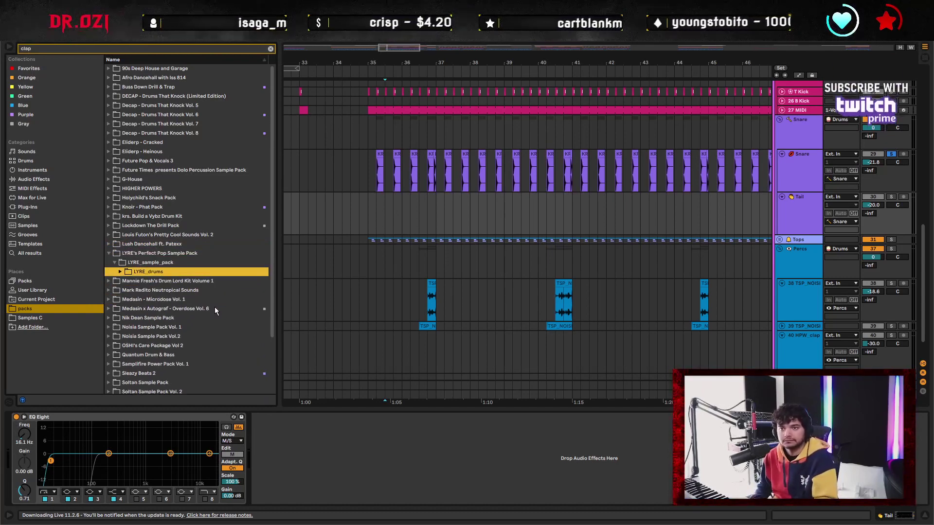
pyautogui.click(194, 318)
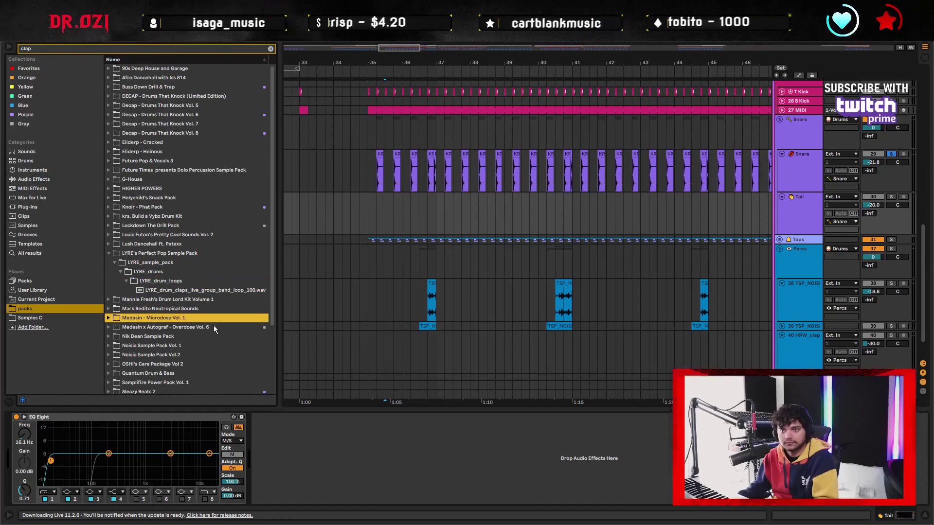
# Go through the remaining packs to Sleazy Beats 2 and check its claps folder
pyautogui.press('Down')
pyautogui.press('Down')
pyautogui.press('Down')
pyautogui.press('Down')
pyautogui.press('Down')
pyautogui.press('Down')
pyautogui.press('Down')
pyautogui.press('Down')
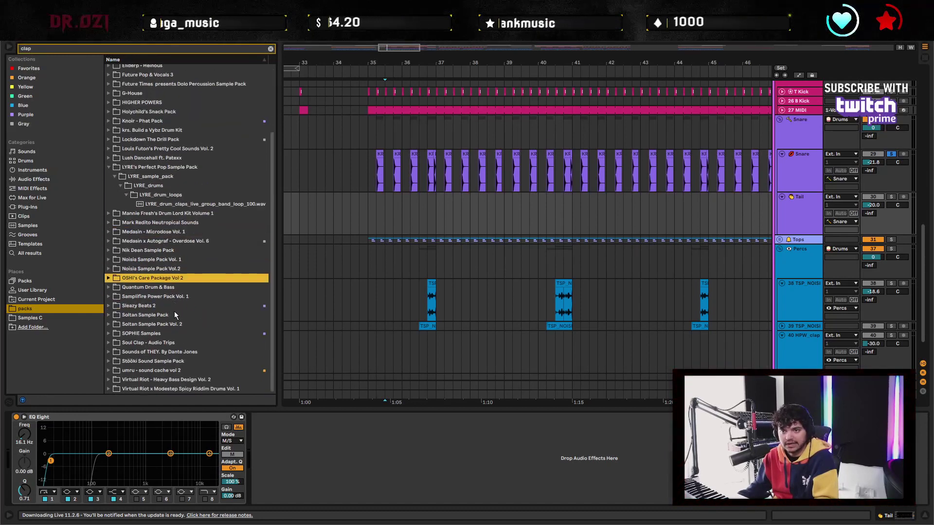
pyautogui.press('Right')
pyautogui.press('Down')
pyautogui.press('Right')
pyautogui.press('Down')
pyautogui.press('Right')
pyautogui.press('Down')
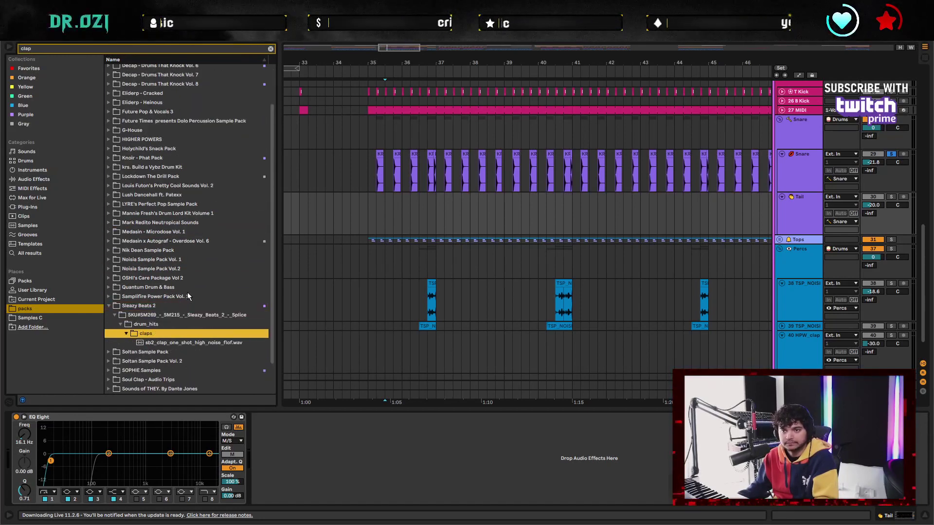
# Open the claps folder of the Soltan Sample Pack and audition SOLTAN_clap_03.wav
pyautogui.press('Down')
pyautogui.press('Right')
pyautogui.press('Down')
pyautogui.press('Right')
pyautogui.press('Down')
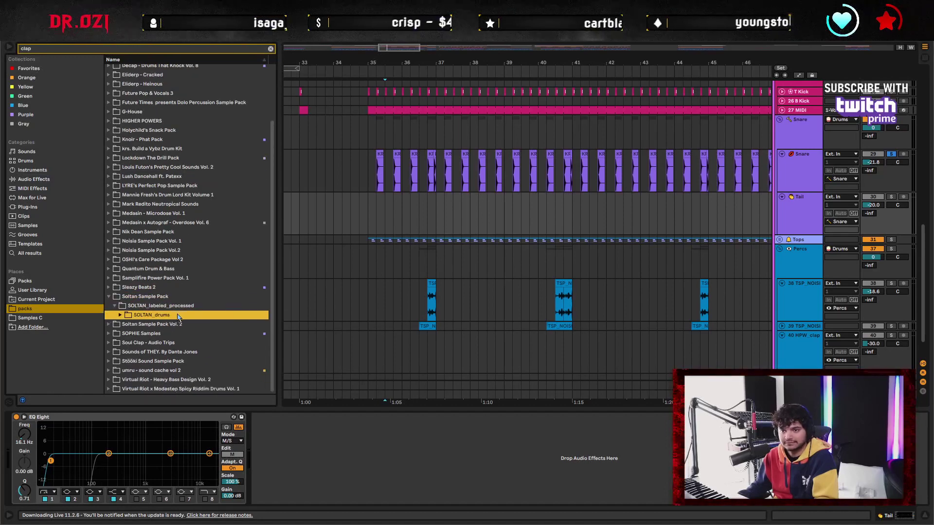
pyautogui.press('Right')
pyautogui.press('Down')
pyautogui.press('Right')
pyautogui.press('Down')
pyautogui.press('Left')
pyautogui.press('Left')
pyautogui.press('Left')
pyautogui.press('Left')
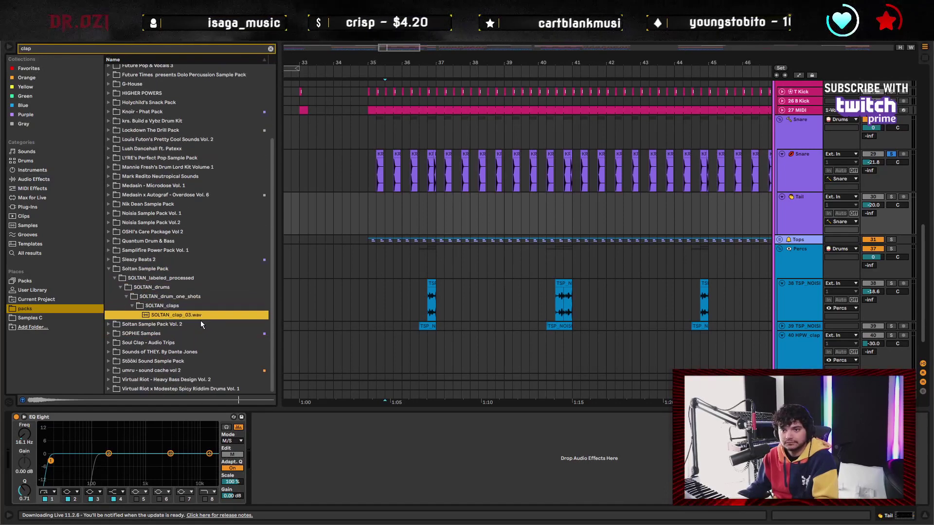
# Find SOLTAN_clap_04_slap.wav in Soltan Sample Pack Vol. 2 and place it on the Tail track at beat 35.2
pyautogui.press('Down')
pyautogui.press('Right')
pyautogui.press('Down')
pyautogui.press('Right')
pyautogui.press('Down')
pyautogui.press('Right')
pyautogui.press('Down')
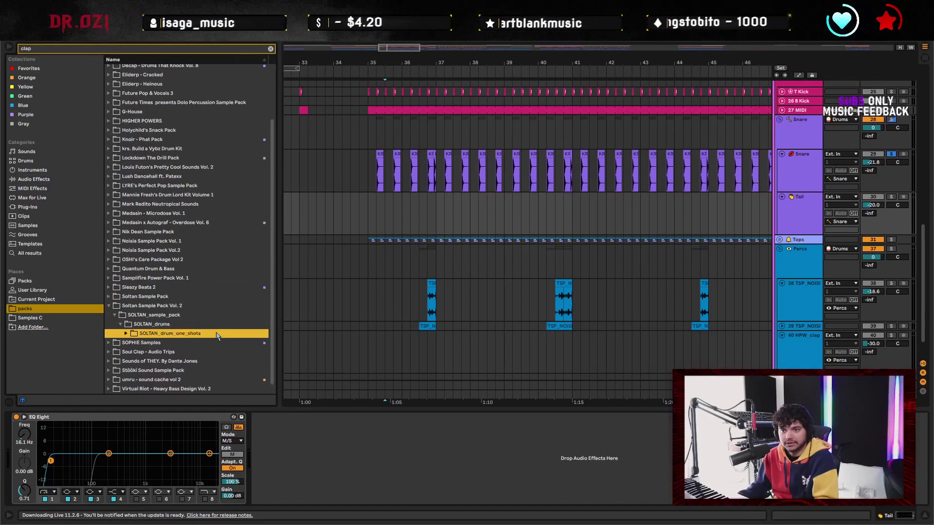
pyautogui.press('Right')
pyautogui.press('Down')
pyautogui.press('Right')
pyautogui.press('Down')
pyautogui.scroll(-1, 225, 338)
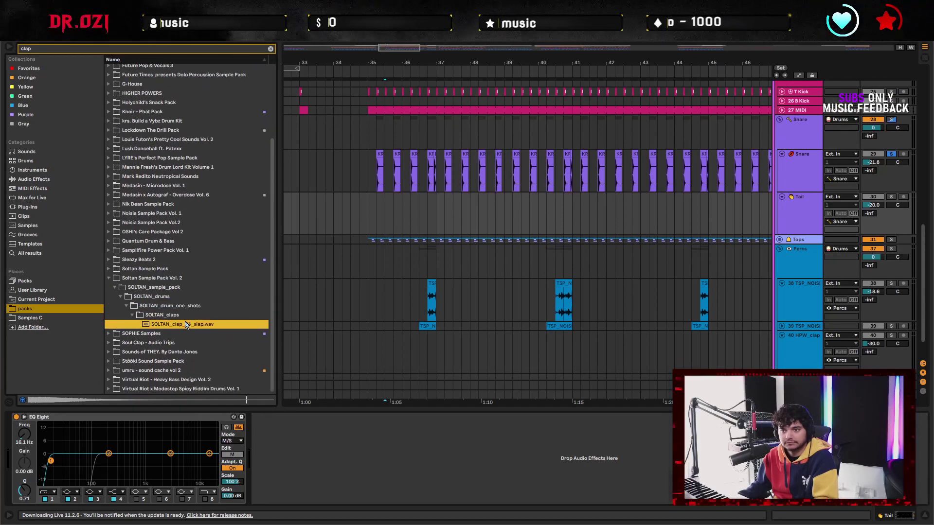
pyautogui.moveTo(377, 225); pyautogui.dragTo(378, 225)
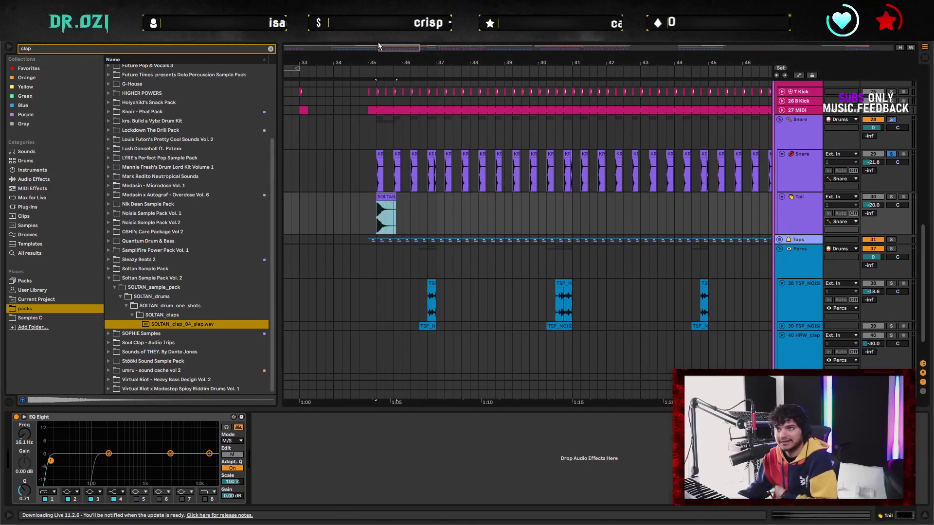
# Shorten the Tail clap clip to end at 35.2.3 and play it together with the snare
pyautogui.moveTo(377, 58); pyautogui.dragTo(530, 217)
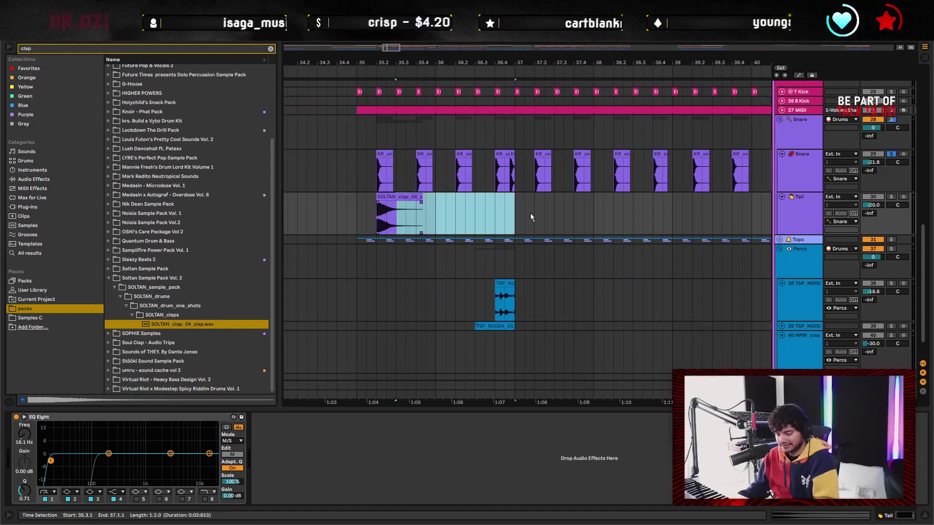
pyautogui.click(396, 213)
pyautogui.click(393, 197)
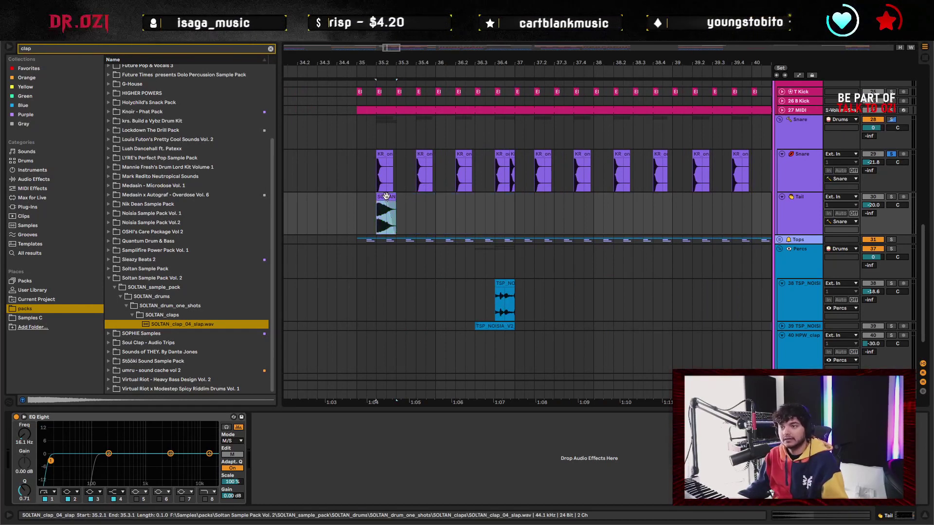
pyautogui.press('space')
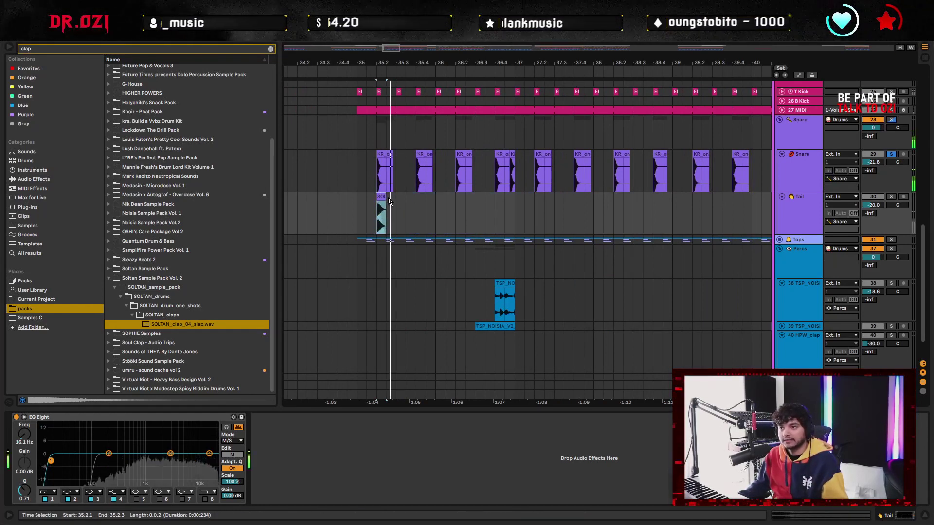
# Add a curved fade-out to the shortened Tail clap and set the Tail track's volume to -30.4 dB
pyautogui.click(405, 220)
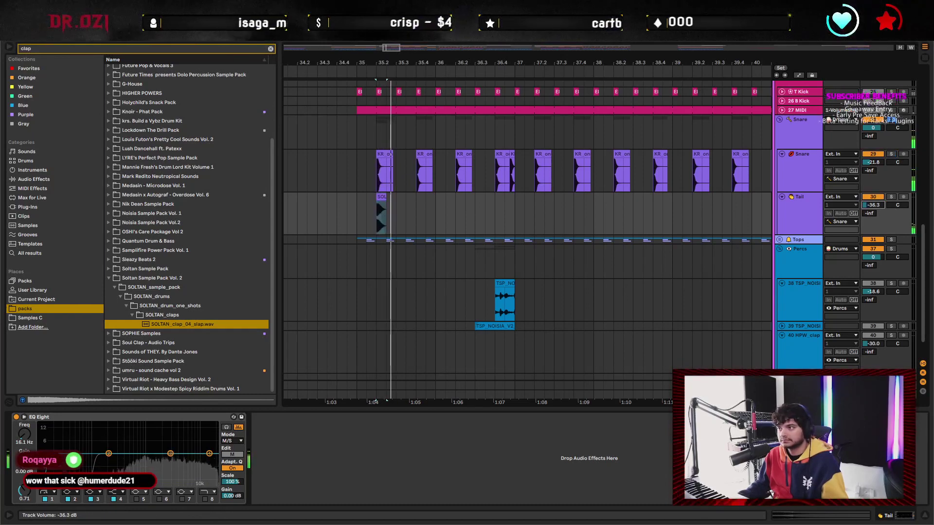
pyautogui.moveTo(377, 72); pyautogui.dragTo(379, 112)
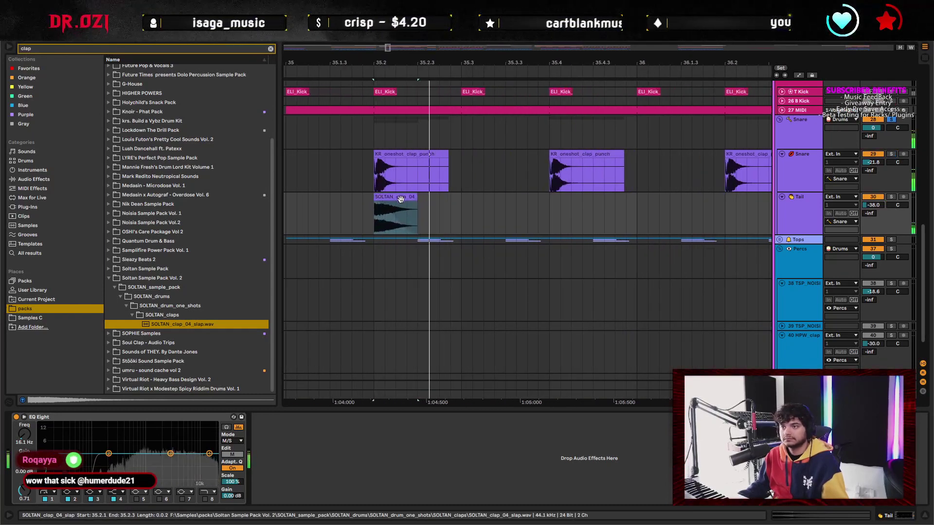
pyautogui.click(397, 222)
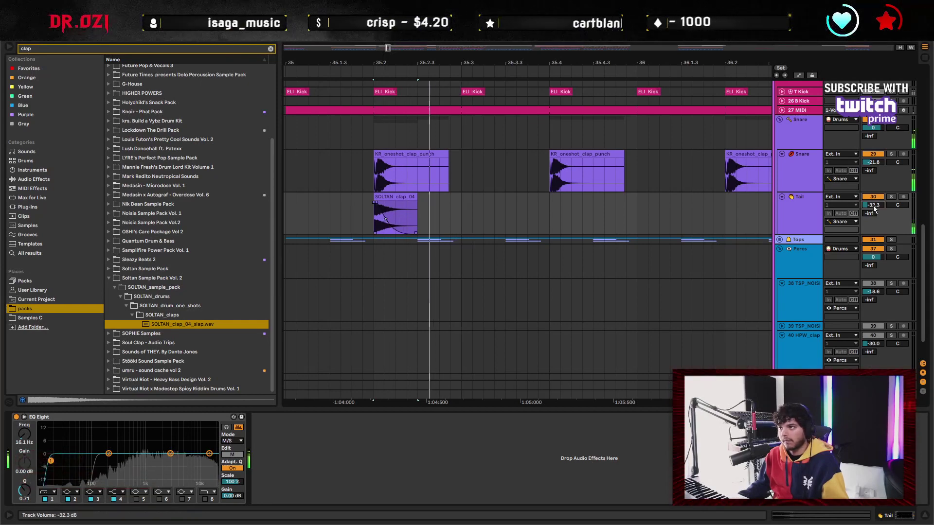
# Duplicate the Tail section from 35.1.1 to 35.3.1 repeatedly so the clap layers every snare hit through the end of the first drop
pyautogui.moveTo(434, 63); pyautogui.dragTo(433, 47)
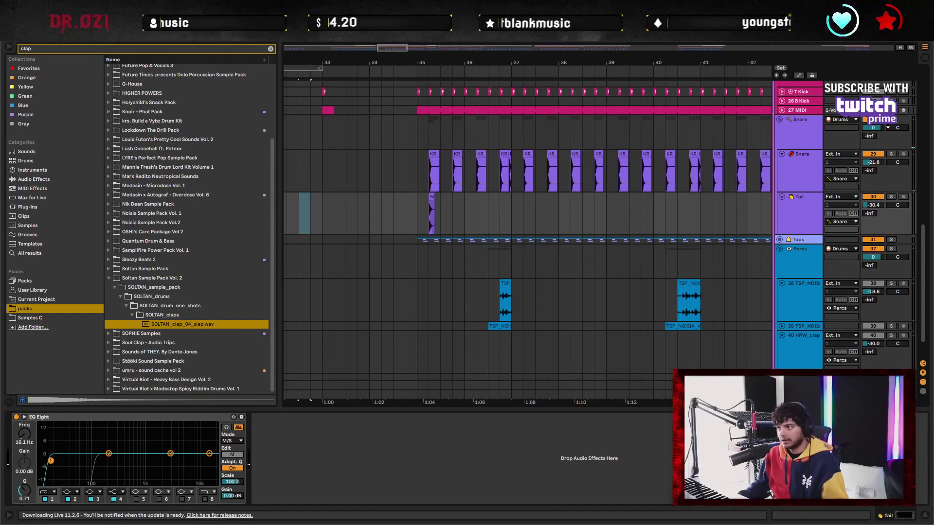
pyautogui.moveTo(438, 210); pyautogui.dragTo(419, 212)
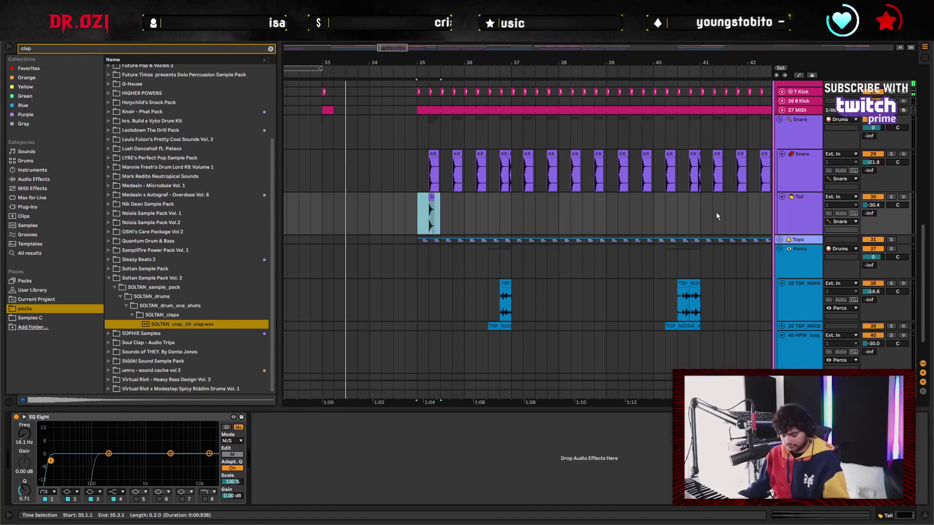
pyautogui.hotkey('ctrl', 'd')
pyautogui.hotkey('ctrl', 'd')
pyautogui.hotkey('ctrl', 'd')
pyautogui.hotkey('ctrl', 'd')
pyautogui.hotkey('ctrl', 'd')
pyautogui.hotkey('ctrl', 'd')
pyautogui.hotkey('ctrl', 'd')
pyautogui.hotkey('ctrl', 'd')
pyautogui.hotkey('ctrl', 'd')
pyautogui.hotkey('ctrl', 'd')
pyautogui.hotkey('ctrl', 'd')
pyautogui.hotkey('ctrl', 'd')
pyautogui.hotkey('ctrl', 'd')
pyautogui.hotkey('ctrl', 'd')
pyautogui.hotkey('ctrl', 'd')
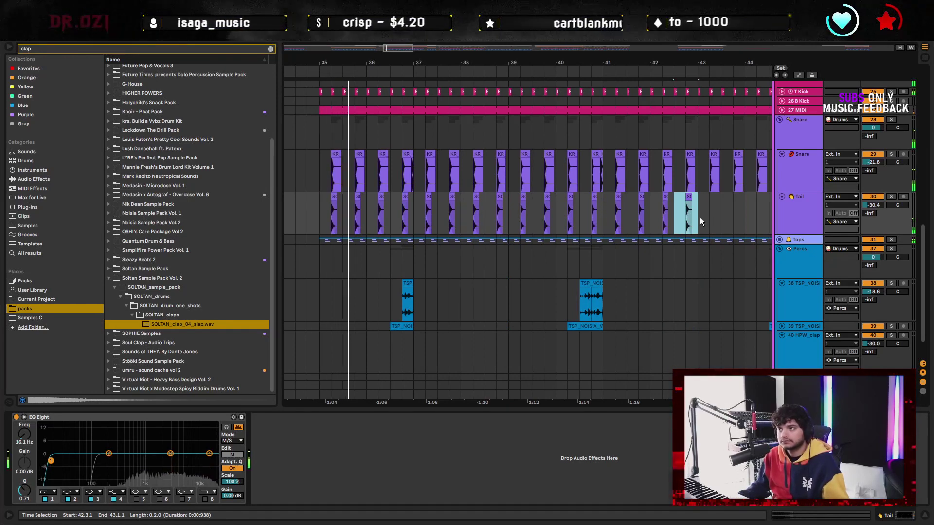
pyautogui.hotkey('ctrl', 'd')
pyautogui.hotkey('ctrl', 'd')
pyautogui.hotkey('ctrl', 'd')
pyautogui.hotkey('ctrl', 'd')
pyautogui.hotkey('ctrl', 'd')
pyautogui.hotkey('ctrl', 'd')
pyautogui.hotkey('ctrl', 'd')
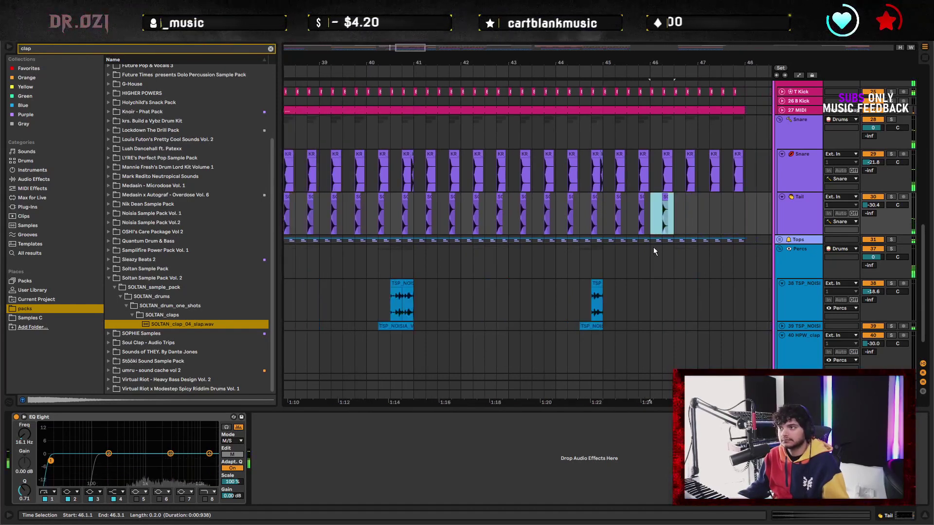
pyautogui.hotkey('ctrl', 'd')
pyautogui.hotkey('ctrl', 'd')
# Set the Tail track's volume to -29.1 dB and check the layered claps while the first drop plays
pyautogui.click(661, 249)
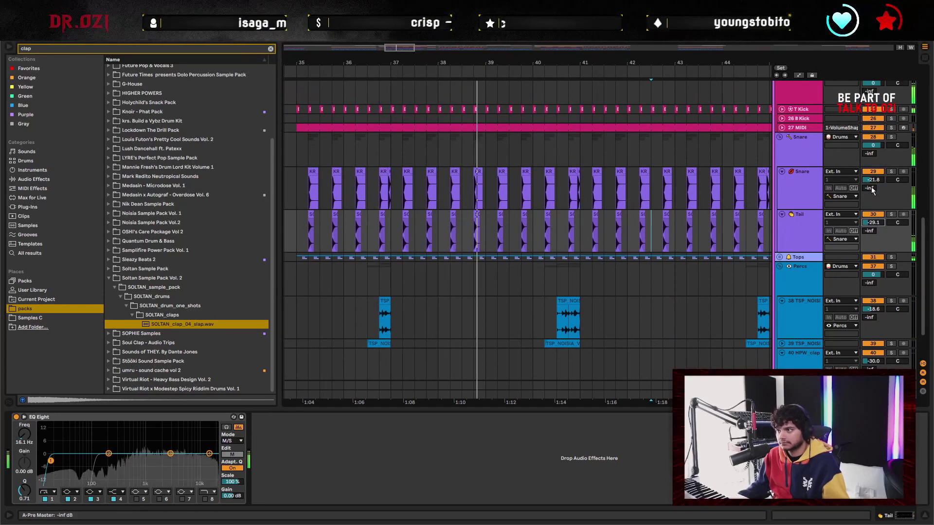
pyautogui.click(874, 183)
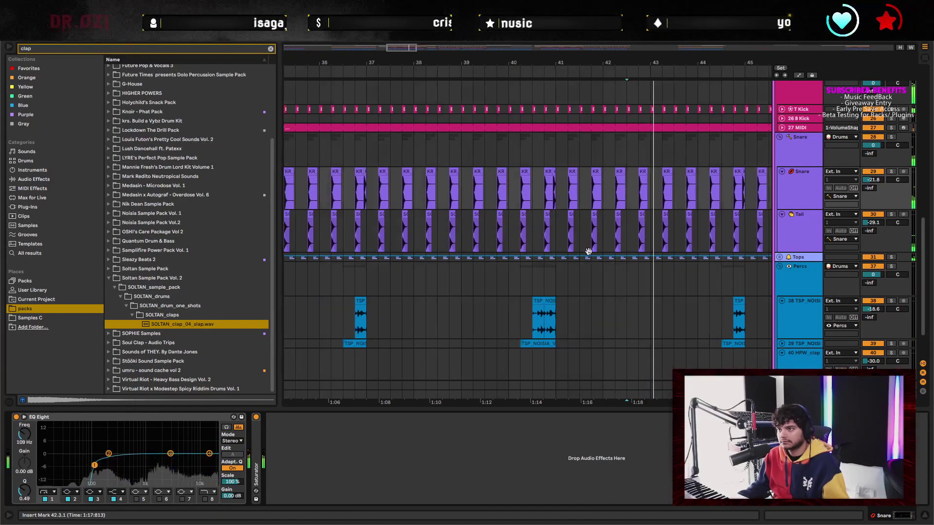
pyautogui.hscroll(5, 545, 252)
pyautogui.scroll(-5, 688, 203)
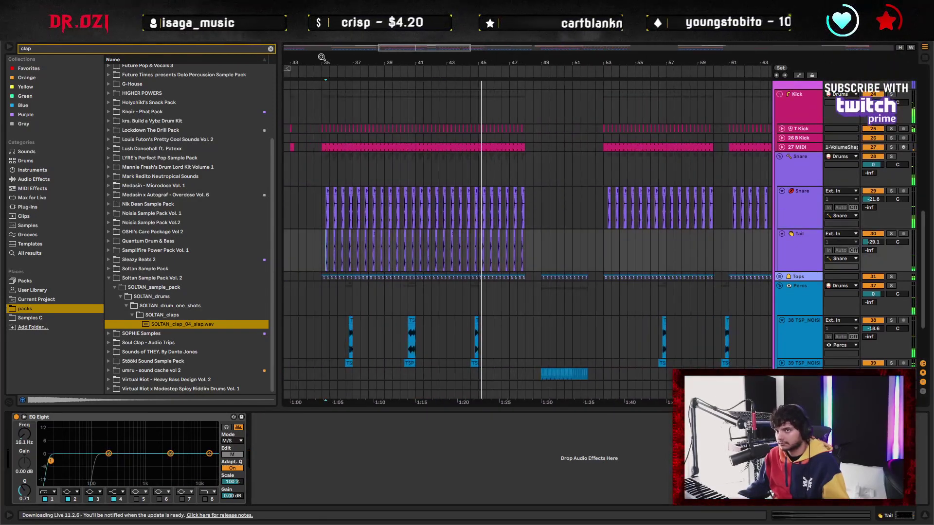
# Select the first Tail clap at beat 35.2 and solo the Snare group to hear the layers alone
pyautogui.scroll(8, 327, 246)
pyautogui.click(342, 236)
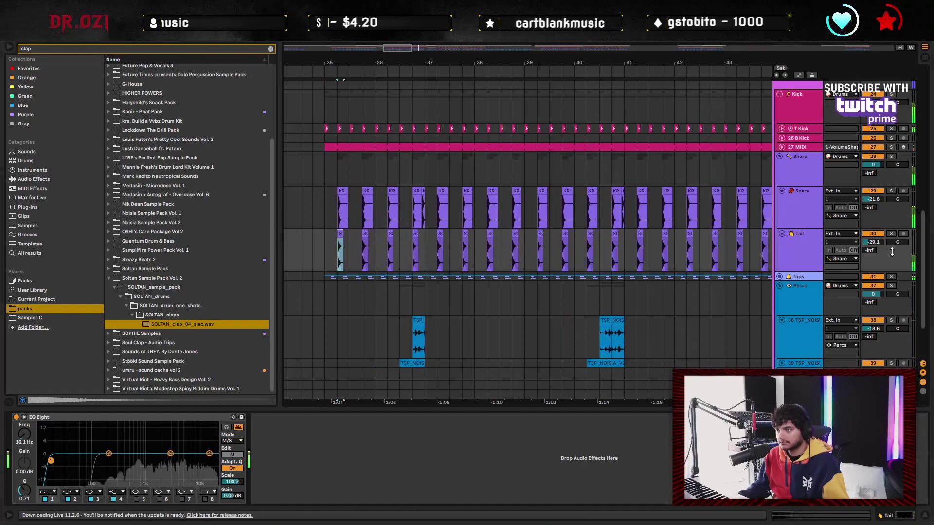
pyautogui.click(891, 234)
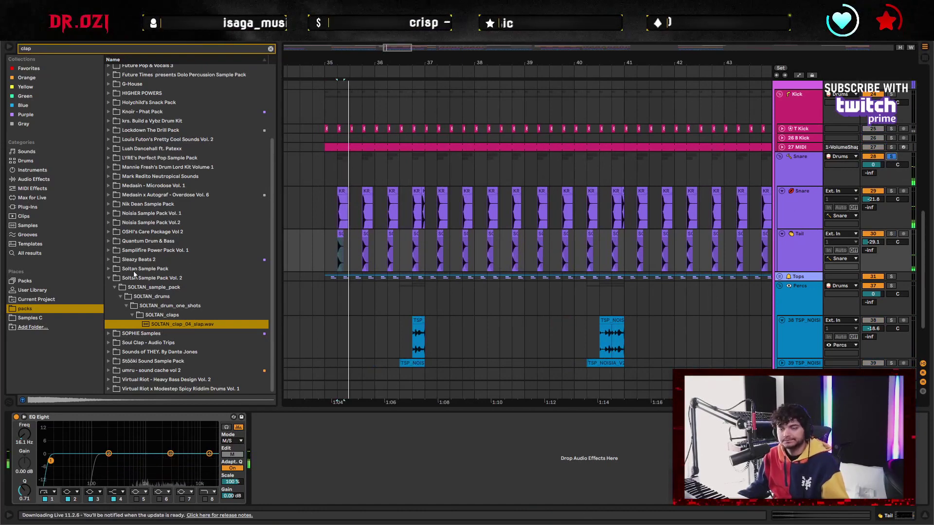
# Open the SOPHIE_claps folder in SOPHIE Samples and audition its claps up to SOPHIE_clap_06.wav
pyautogui.press('Down')
pyautogui.press('Right')
pyautogui.press('Down')
pyautogui.press('Right')
pyautogui.press('Down')
pyautogui.press('Right')
pyautogui.press('Down')
pyautogui.press('Right')
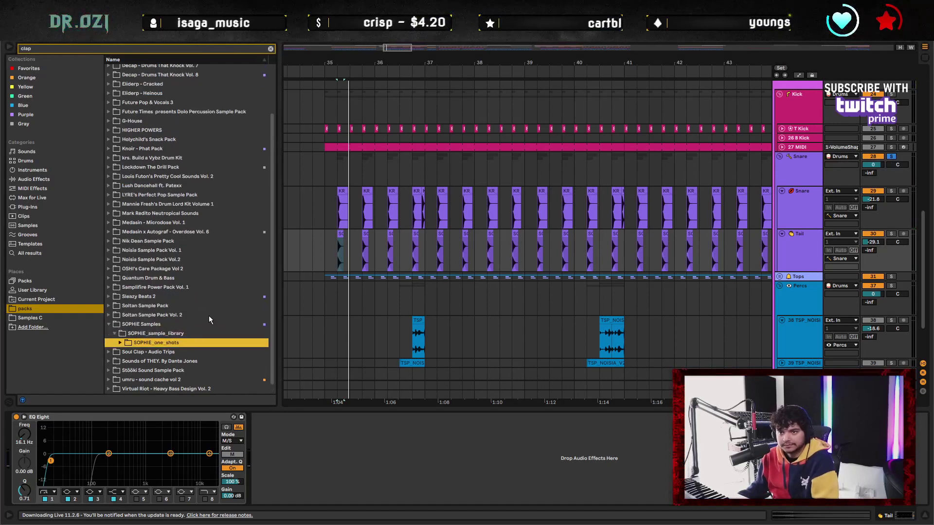
pyautogui.press('Down')
pyautogui.press('Right')
pyautogui.press('Down')
pyautogui.press('Down')
pyautogui.press('Down')
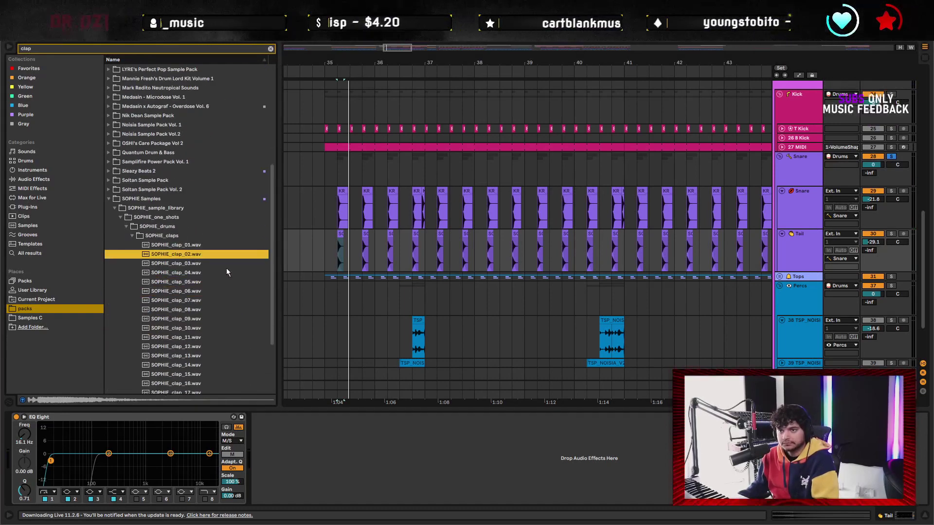
pyautogui.press('Down')
pyautogui.press('Down')
pyautogui.press('Down')
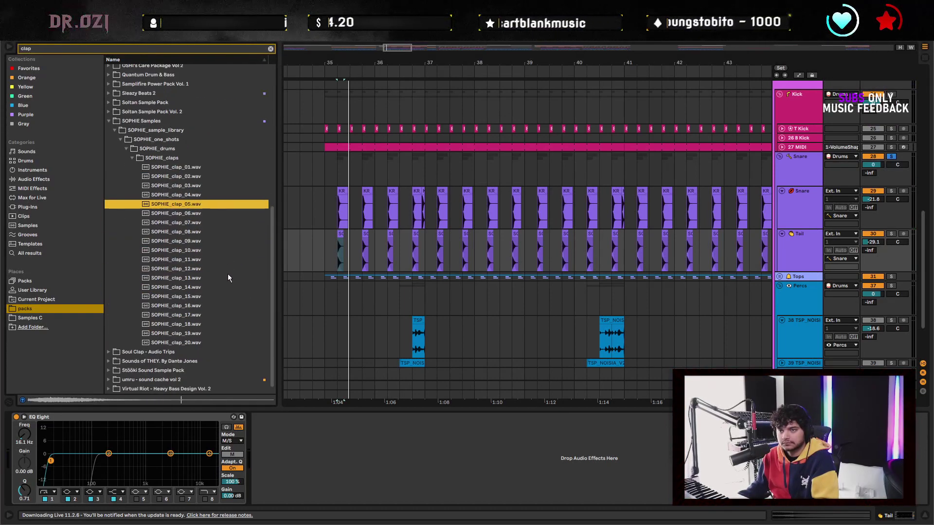
# Replace the first Tail clap at beat 35.2 with a short SOPHIE_clap_06.wav clip and raise the Tail volume to -18.4 dB
pyautogui.moveTo(314, 256); pyautogui.dragTo(374, 258)
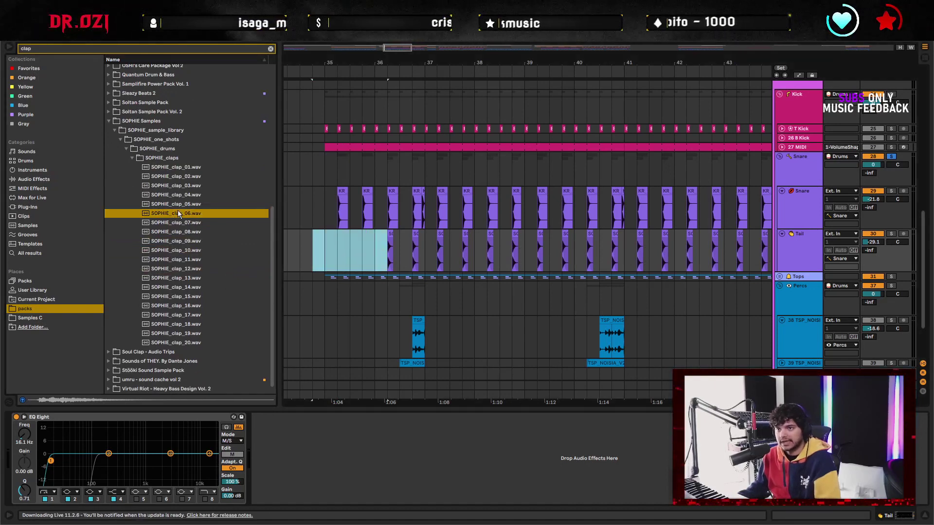
pyautogui.click(338, 251)
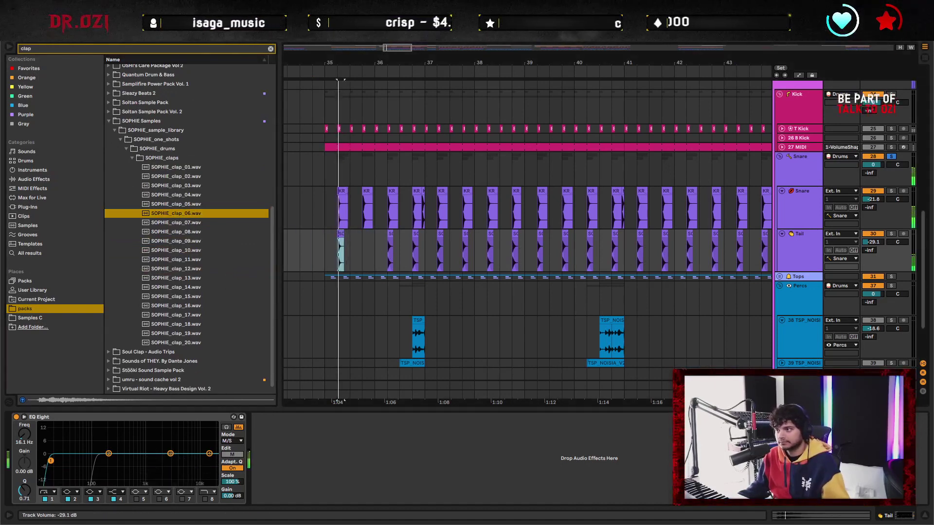
pyautogui.moveTo(874, 242); pyautogui.dragTo(887, 207)
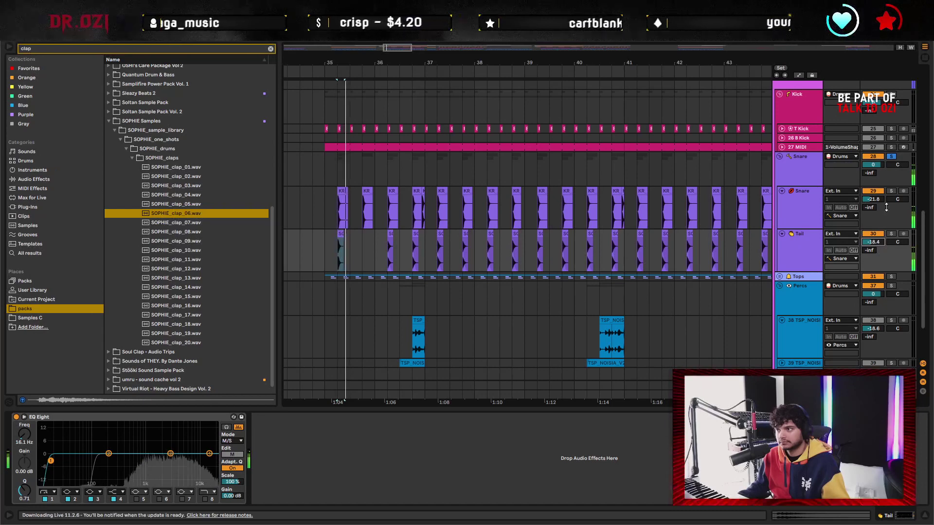
# Clear the old Tail claps from 35.4 to 42.1 and duplicate the first clap every two beats up to bar 39
pyautogui.click(363, 246)
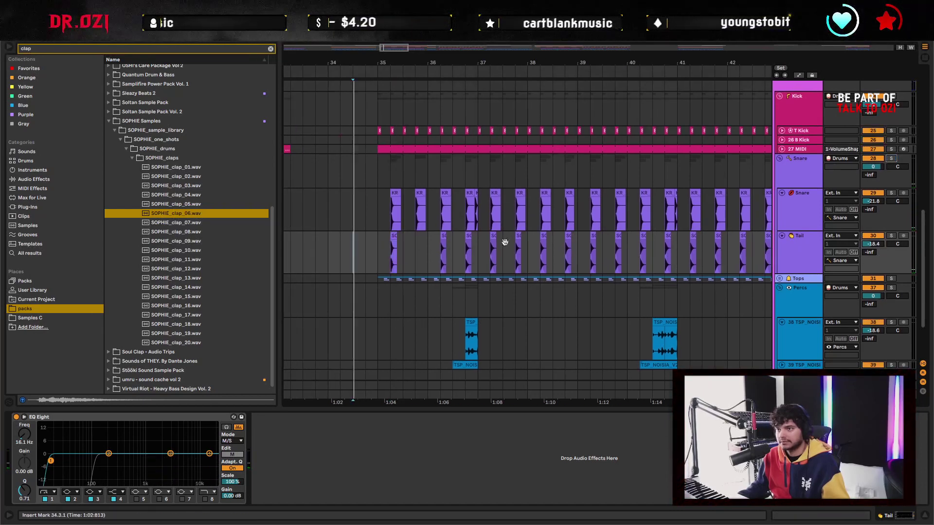
pyautogui.moveTo(416, 244); pyautogui.dragTo(727, 248)
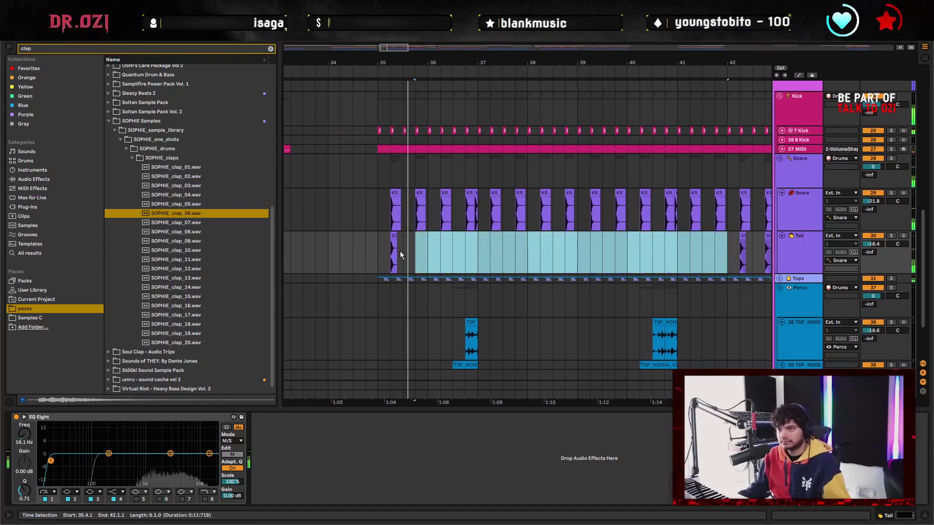
pyautogui.moveTo(401, 250); pyautogui.dragTo(374, 249)
pyautogui.hotkey('ctrl', 'd')
pyautogui.hotkey('ctrl', 'd')
pyautogui.hotkey('ctrl', 'd')
pyautogui.hotkey('ctrl', 'd')
pyautogui.hotkey('ctrl', 'd')
pyautogui.hotkey('ctrl', 'd')
pyautogui.hotkey('ctrl', 'd')
pyautogui.hscroll(-5, 485, 287)
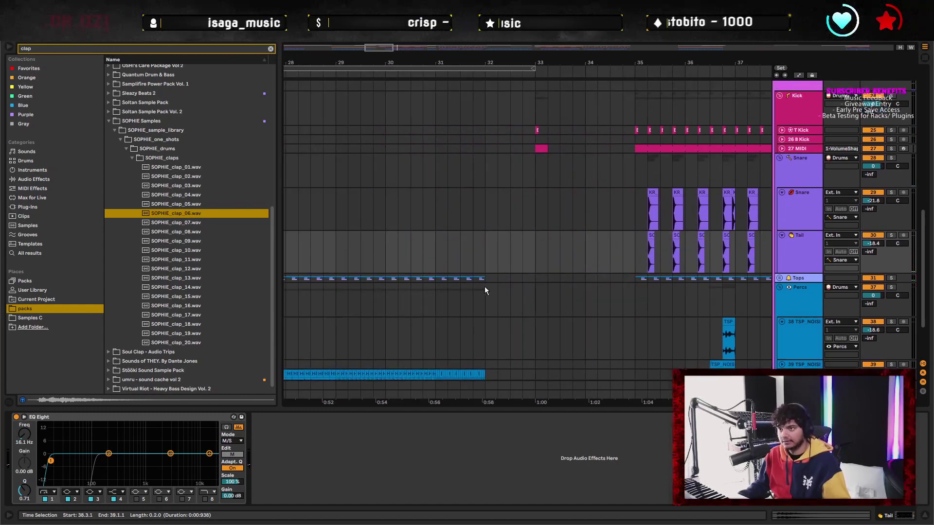
# Continue duplicating the two-beat Tail clap up to beat 42.3
pyautogui.click(535, 258)
pyautogui.hscroll(5, 418, 234)
pyautogui.moveTo(452, 226); pyautogui.dragTo(430, 227)
pyautogui.hotkey('ctrl', 'd')
pyautogui.hotkey('ctrl', 'd')
pyautogui.hotkey('ctrl', 'd')
pyautogui.hotkey('ctrl', 'd')
pyautogui.hotkey('ctrl', 'd')
pyautogui.hotkey('ctrl', 'd')
pyautogui.hotkey('ctrl', 'd')
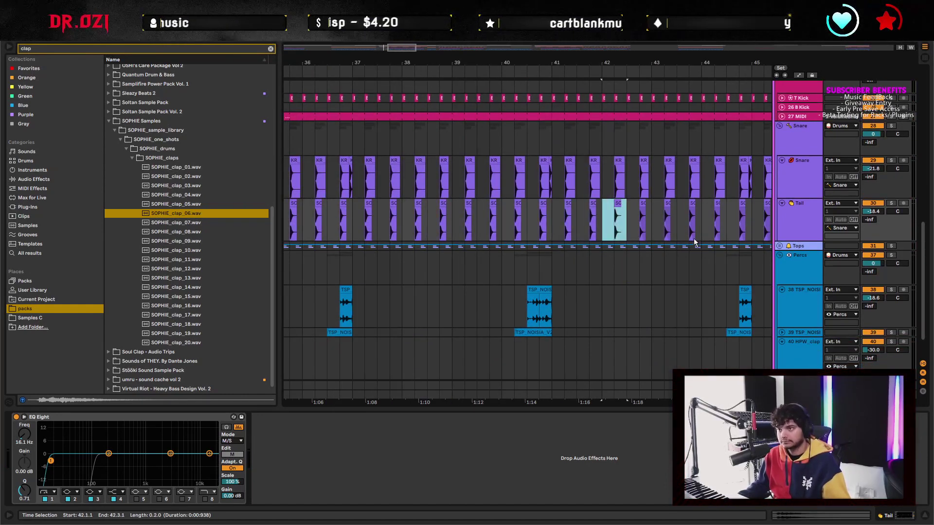
# Clear the Tail from 42.1 to 48.4 and repeat the preceding two-beat clap up to bar 48
pyautogui.keyDown('shift'); pyautogui.click(681, 209); pyautogui.keyUp('shift')
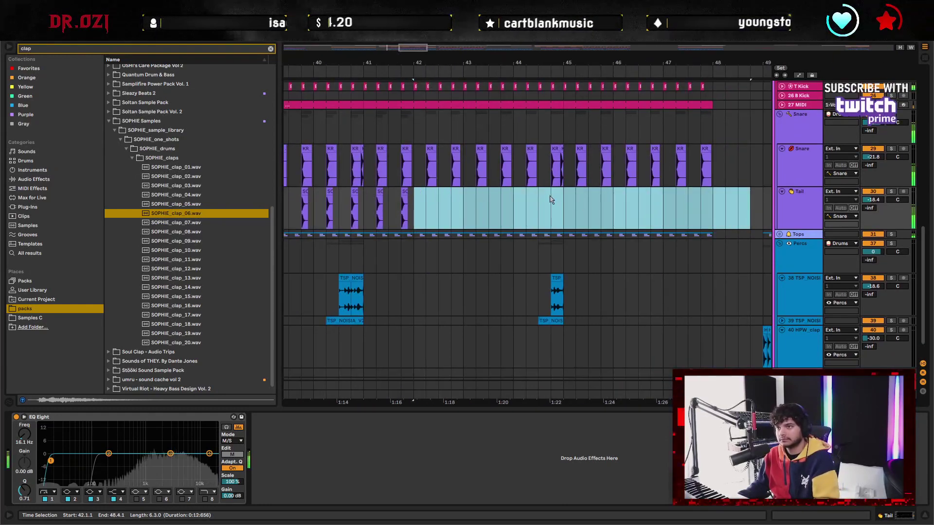
pyautogui.press('Delete')
pyautogui.click(393, 209)
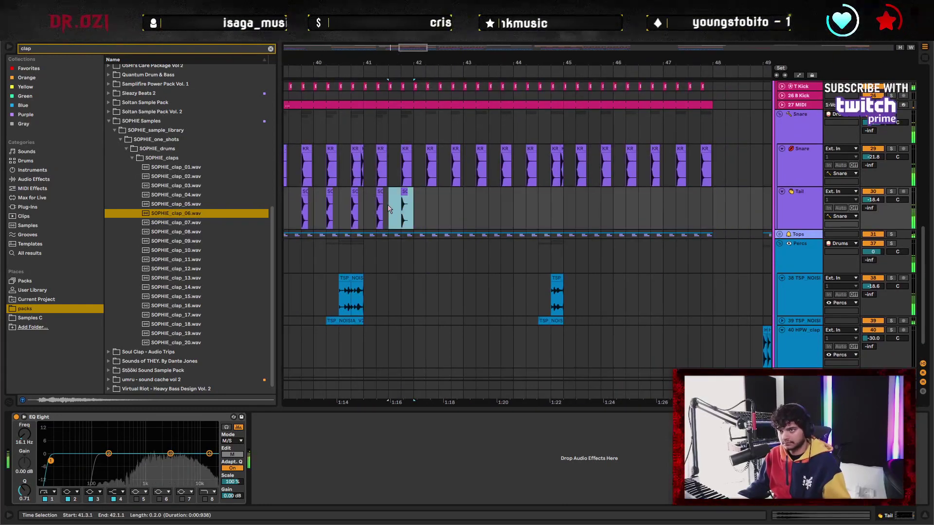
pyautogui.hotkey('ctrl', 'd')
pyautogui.hotkey('ctrl', 'd')
pyautogui.hotkey('ctrl', 'd')
pyautogui.hotkey('ctrl', 'd')
pyautogui.hotkey('ctrl', 'd')
pyautogui.hotkey('ctrl', 'd')
pyautogui.hotkey('ctrl', 'd')
pyautogui.hotkey('ctrl', 'd')
pyautogui.hotkey('ctrl', 'd')
pyautogui.hotkey('ctrl', 'd')
pyautogui.hotkey('ctrl', 'd')
pyautogui.hotkey('ctrl', 'd')
pyautogui.hscroll(2, 554, 216)
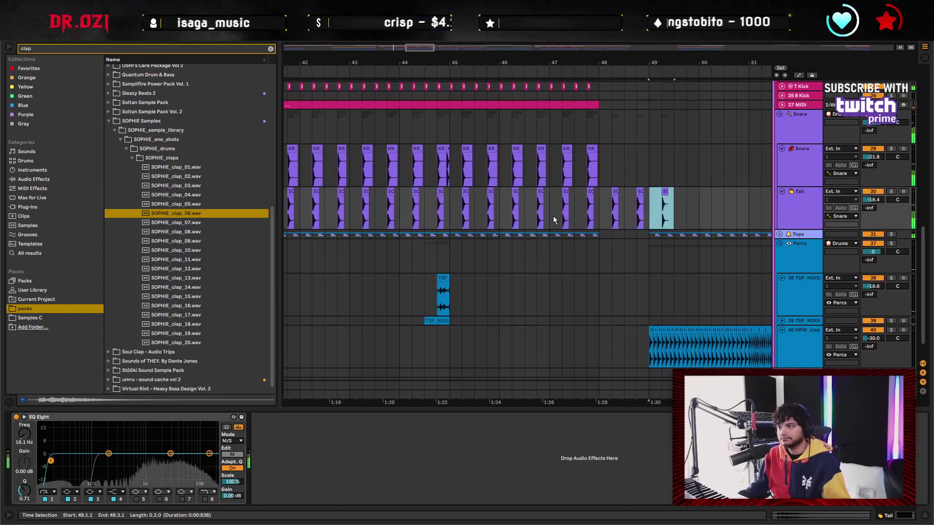
# Duplicate the Tail section from bar 33 to 49 directly after itself and clear the copied claps from 49.1 to 53.1
pyautogui.press('-')
pyautogui.press('-')
pyautogui.press('-')
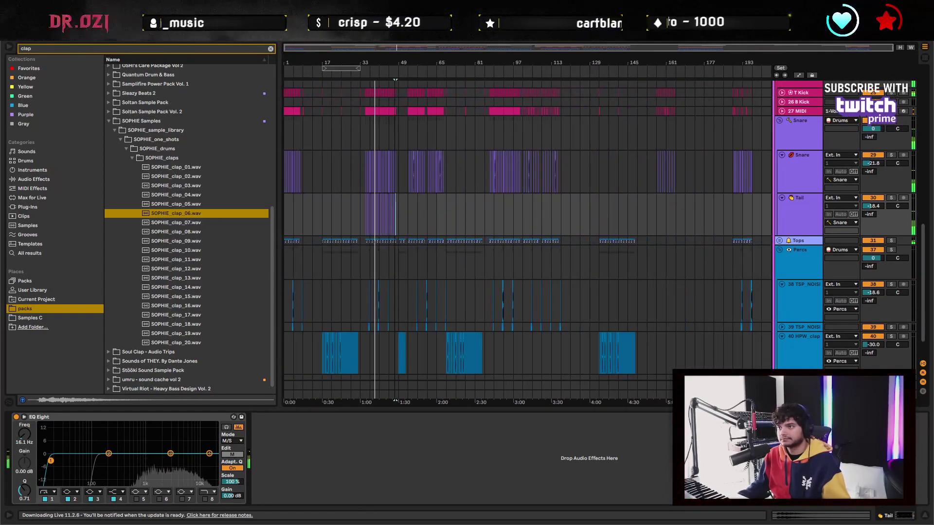
pyautogui.hscroll(-2, 558, 223)
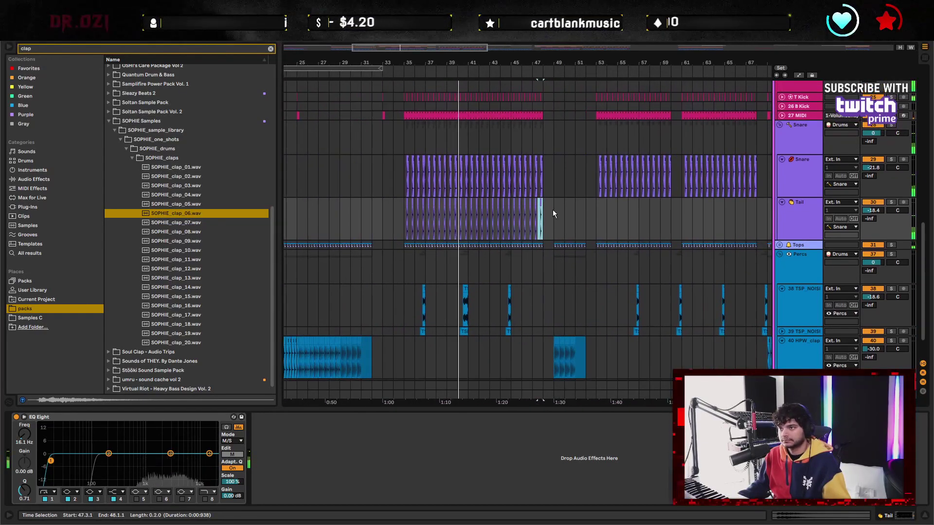
pyautogui.click(545, 220)
pyautogui.moveTo(548, 226); pyautogui.dragTo(383, 219)
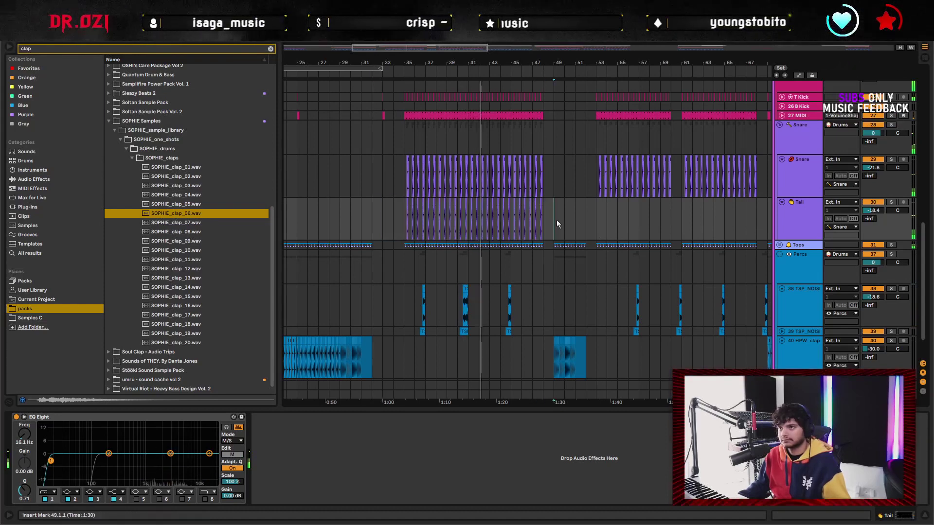
pyautogui.hotkey('ctrl', 'd')
pyautogui.moveTo(555, 219); pyautogui.dragTo(597, 224)
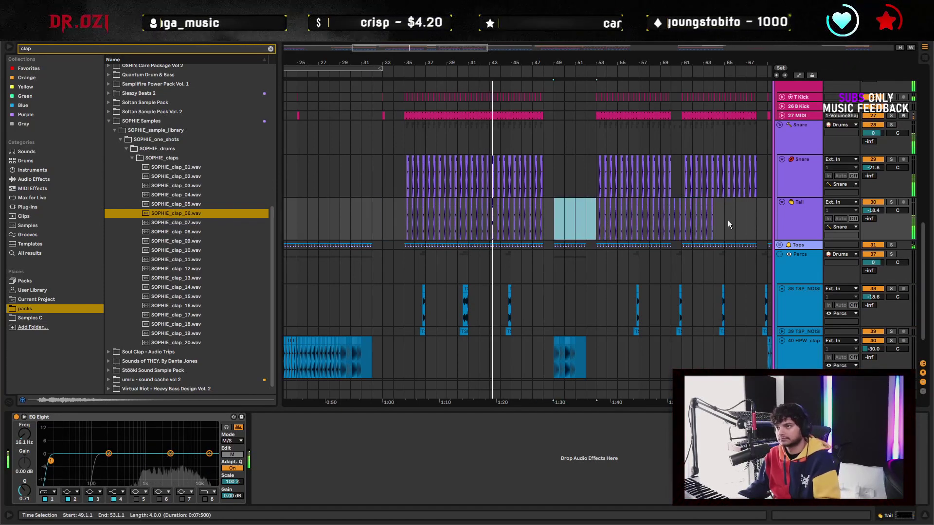
pyautogui.press('Delete')
# Clear the Tail break starting at 60.1 and duplicate the claps from bar 61 up to beat 64.3
pyautogui.moveTo(671, 219); pyautogui.dragTo(686, 222)
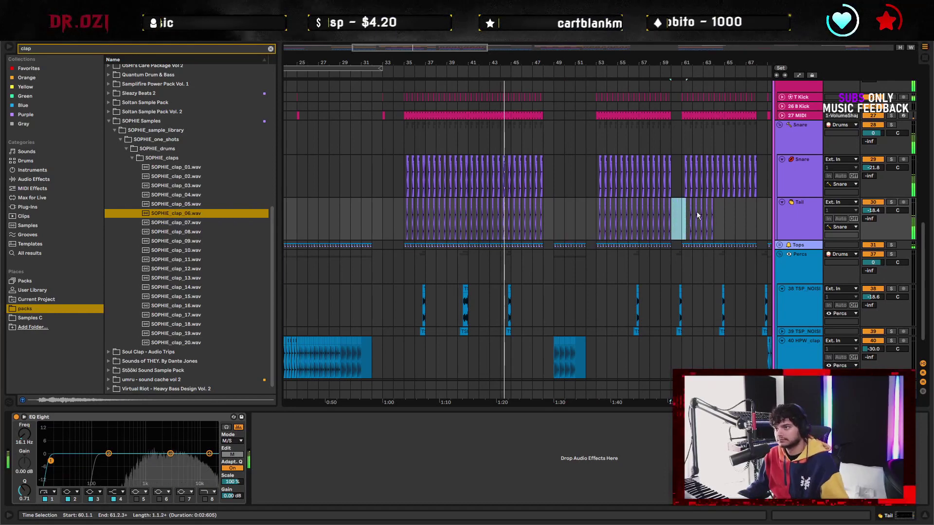
pyautogui.press('+')
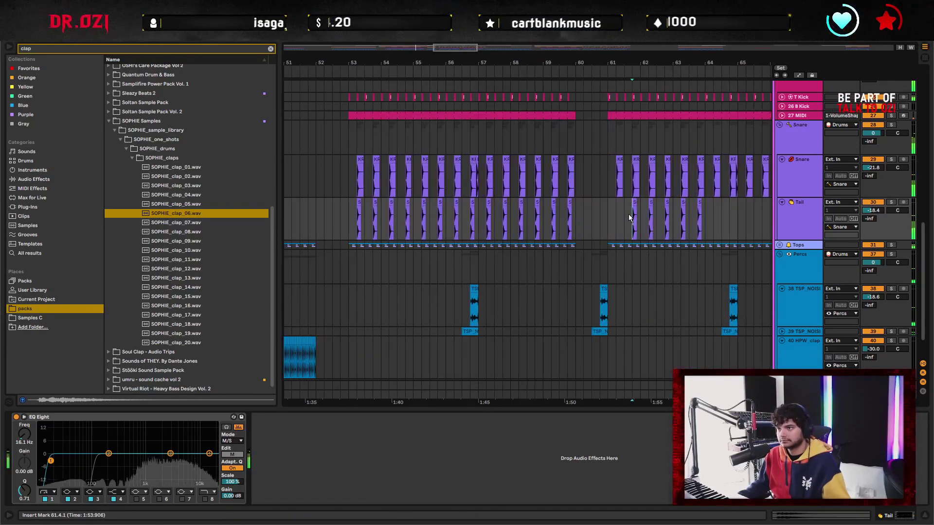
pyautogui.moveTo(640, 218); pyautogui.dragTo(624, 222)
pyautogui.hotkey('ctrl', 'd')
pyautogui.hotkey('ctrl', 'd')
pyautogui.hotkey('ctrl', 'd')
pyautogui.hotkey('ctrl', 'd')
pyautogui.hotkey('ctrl', 'd')
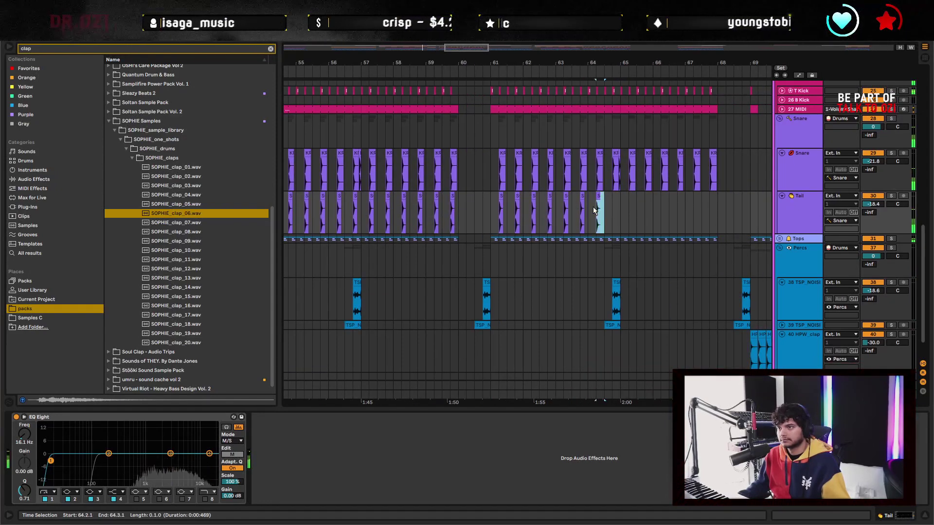
# Continue the Tail claps every two beats up to bar 68 and raise the Tail volume to -16.8 dB
pyautogui.hotkey('ctrl', 'd')
pyautogui.hotkey('ctrl', 'd')
pyautogui.hotkey('ctrl', 'd')
pyautogui.hotkey('ctrl', 'd')
pyautogui.hotkey('ctrl', 'd')
pyautogui.hotkey('ctrl', 'd')
pyautogui.hotkey('ctrl', 'd')
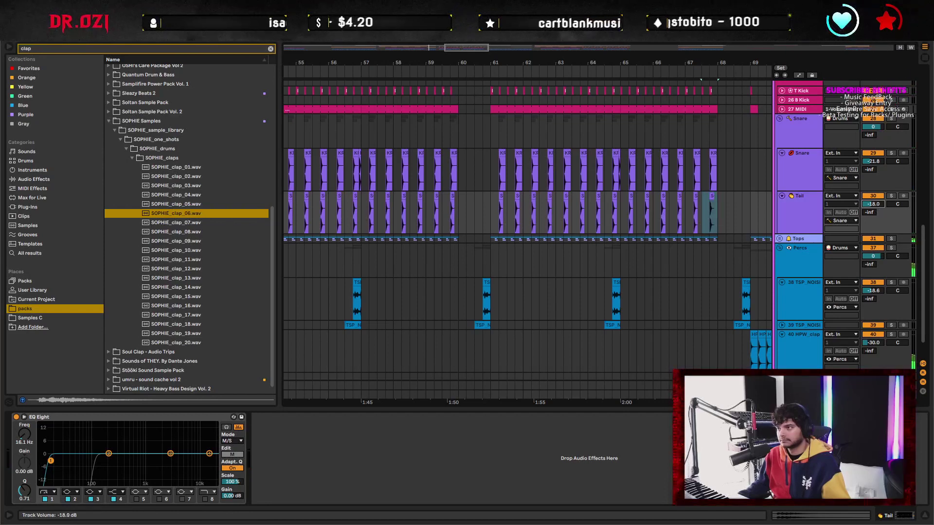
pyautogui.click(742, 209)
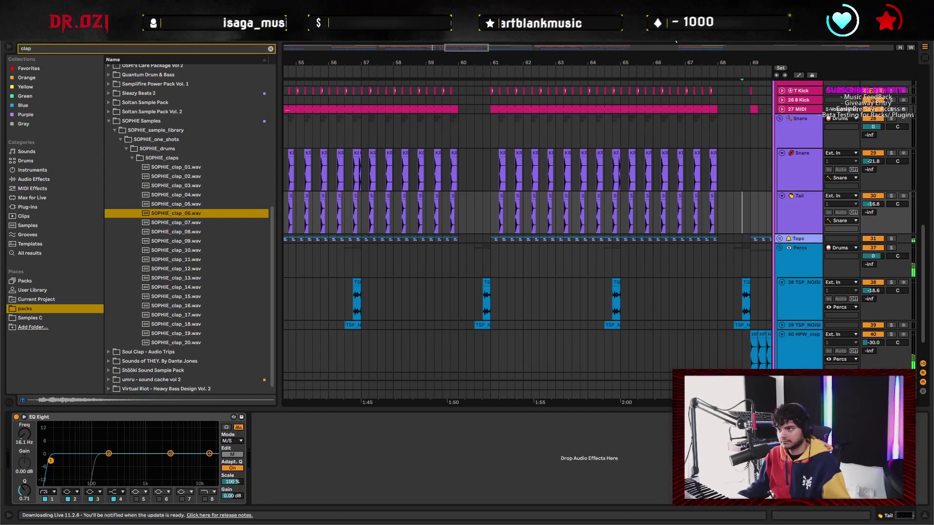
# Copy the Tail claps from 53.1 to 69.1 and paste them at bar 87
pyautogui.press('-')
pyautogui.press('-')
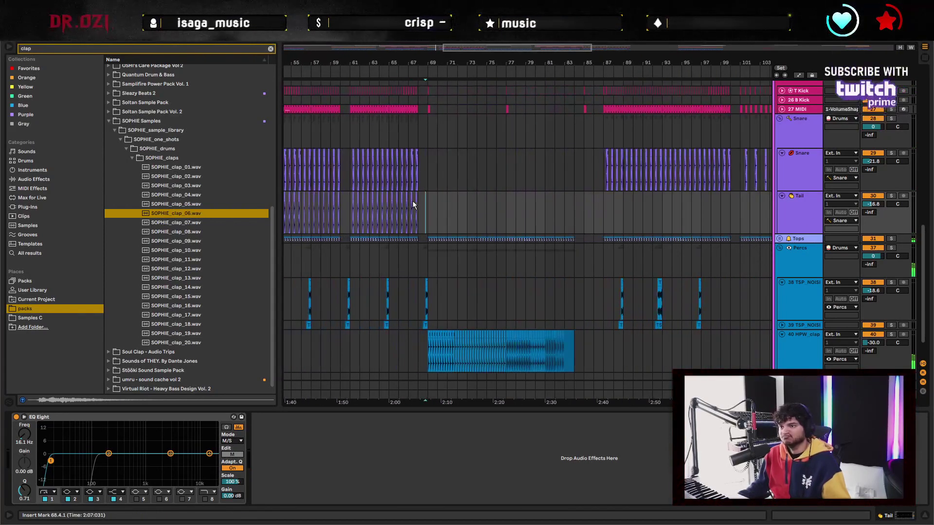
pyautogui.moveTo(484, 217); pyautogui.dragTo(328, 224)
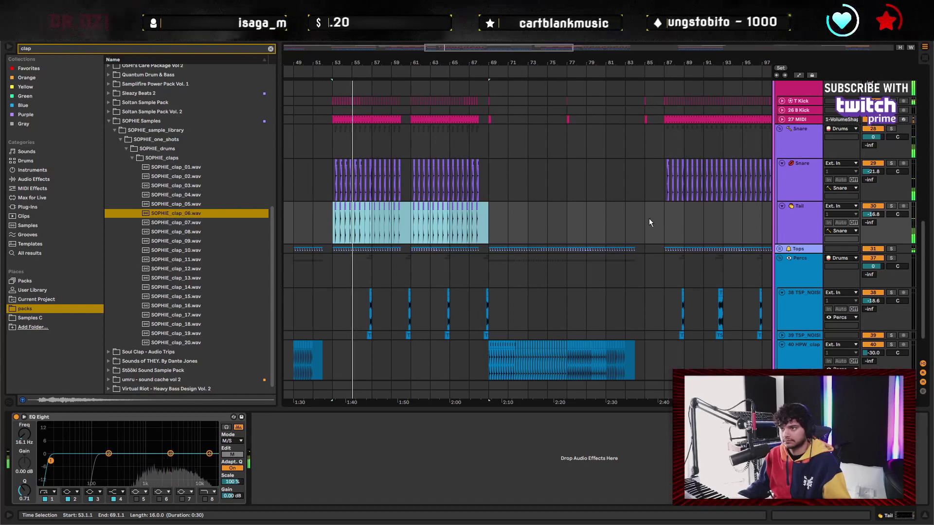
pyautogui.click(664, 221)
pyautogui.hotkey('ctrl', 'v')
pyautogui.hscroll(5, 529, 222)
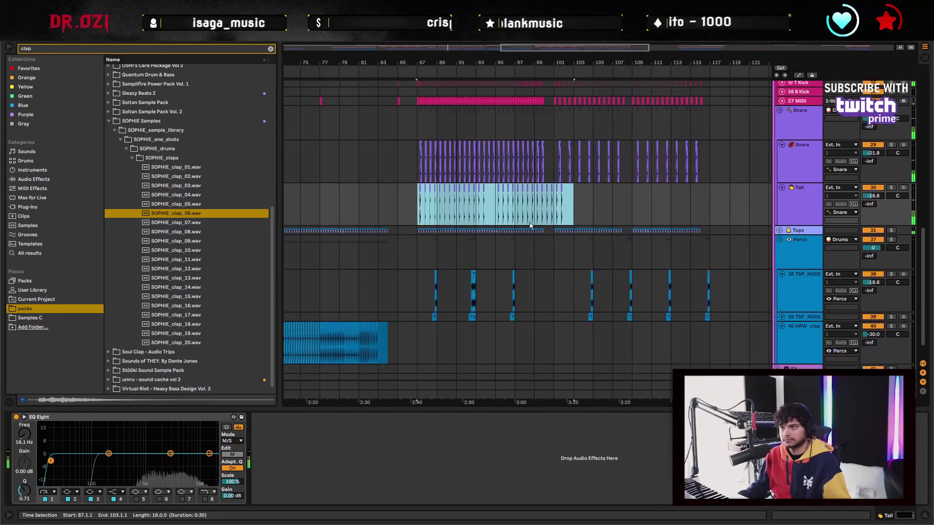
# Fill the Tail's gap from 94.1 to 95.1 with claps and clear the excess claps from 100.1 to 104.1
pyautogui.click(501, 204)
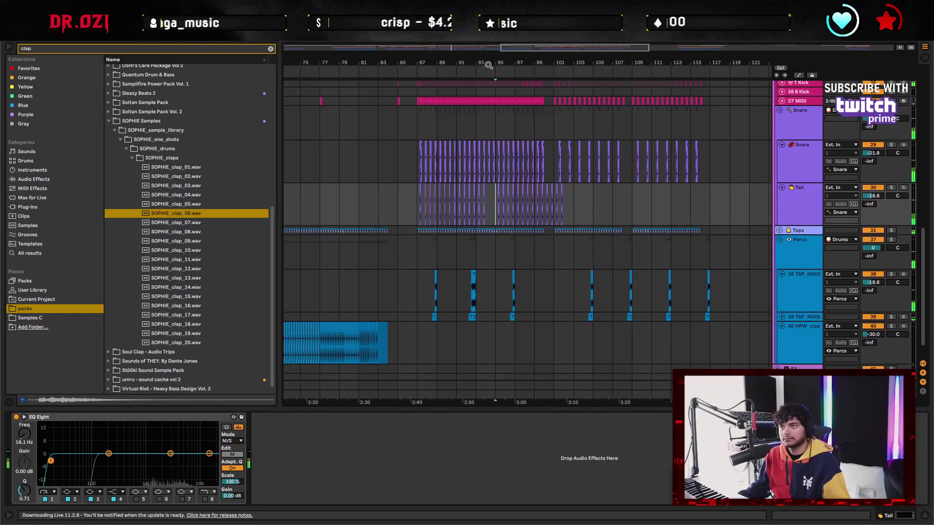
pyautogui.press('+')
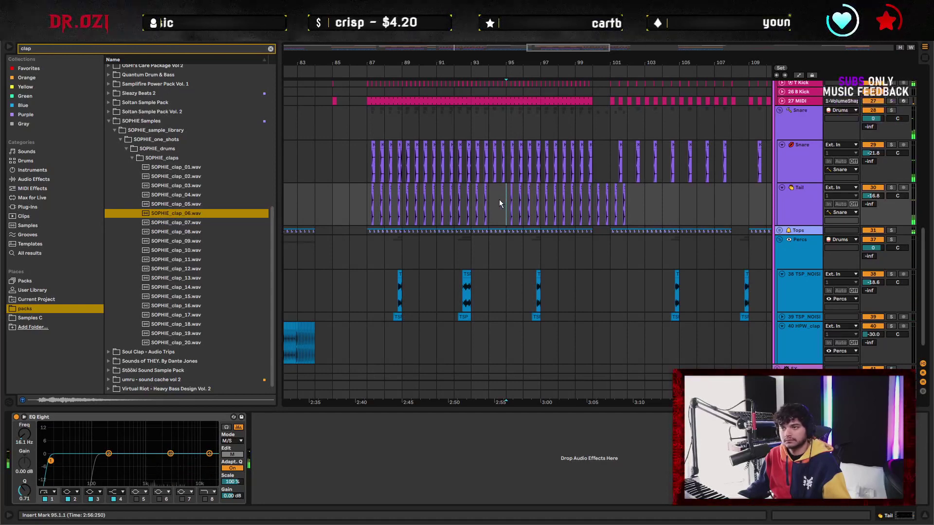
pyautogui.moveTo(489, 204)
pyautogui.mouseDown()
pyautogui.moveTo(471, 204)
pyautogui.moveTo(503, 207)
pyautogui.mouseUp()
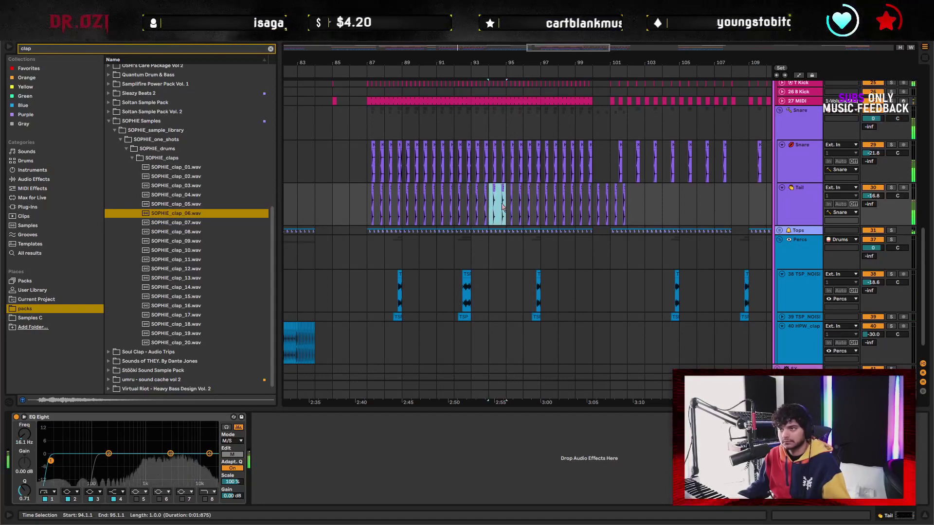
pyautogui.moveTo(594, 201); pyautogui.dragTo(663, 204)
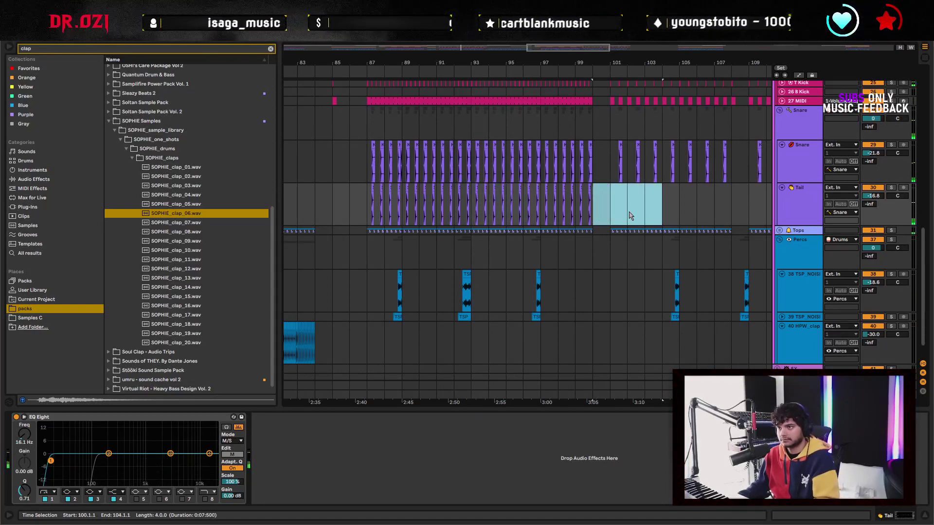
pyautogui.press('Delete')
# Duplicate the Tail section from bar 85 to 101 into bars 101 to 117, keeping only one clap in bar 101
pyautogui.click(608, 206)
pyautogui.scroll(2, 608, 208)
pyautogui.moveTo(608, 243); pyautogui.dragTo(336, 244)
pyautogui.hotkey('ctrl', 'd')
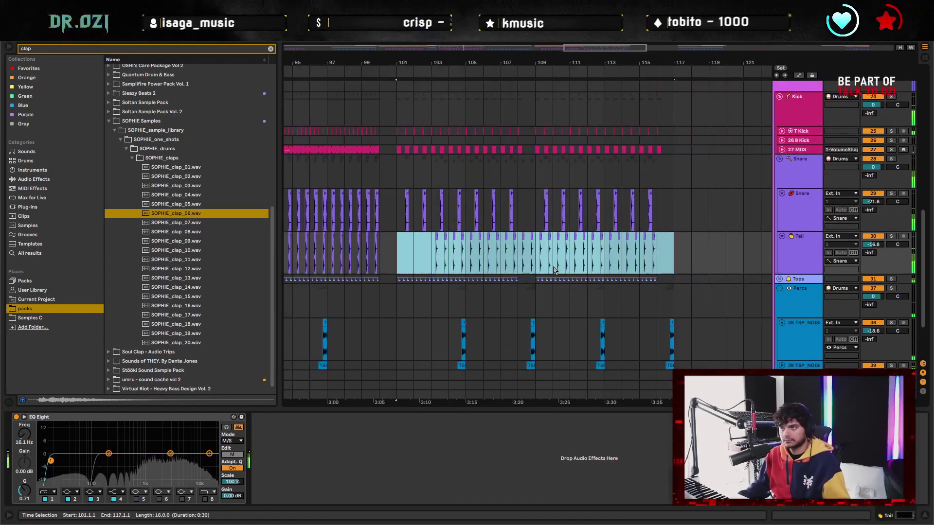
pyautogui.moveTo(432, 251); pyautogui.dragTo(407, 241)
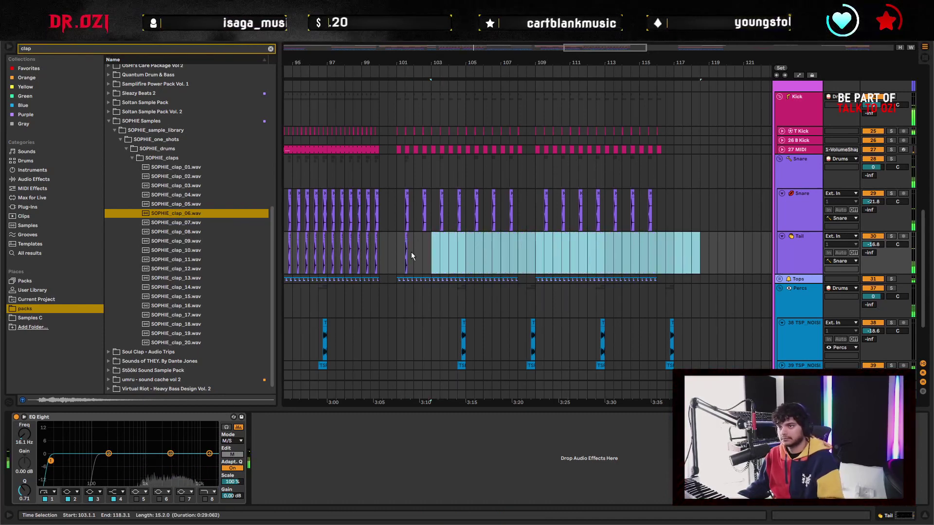
# Duplicate the one-bar Tail clap from bar 101 through bar 115 and delete the clap in bar 108
pyautogui.click(408, 251)
pyautogui.hotkey('ctrl', 'd')
pyautogui.hotkey('ctrl', 'd')
pyautogui.hotkey('ctrl', 'd')
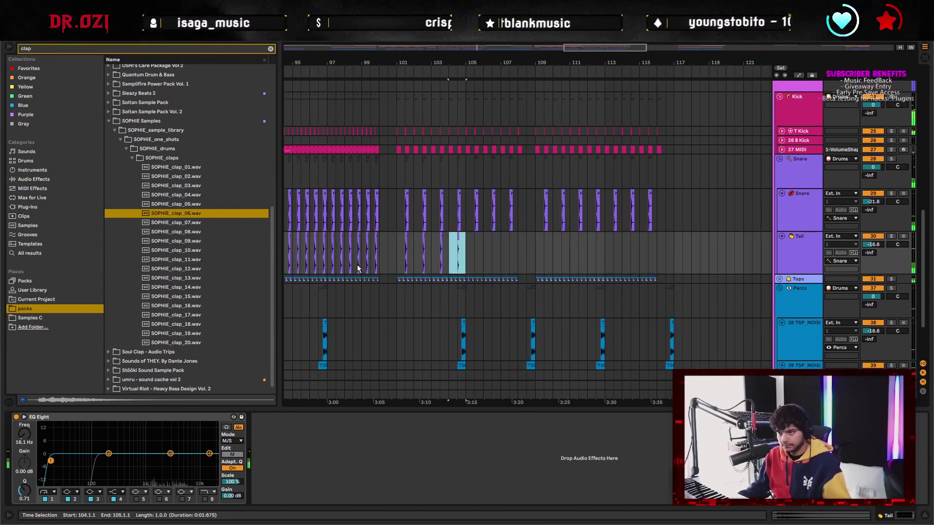
pyautogui.hotkey('ctrl', 'd')
pyautogui.hotkey('ctrl', 'd')
pyautogui.hotkey('ctrl', 'd')
pyautogui.hotkey('ctrl', 'd')
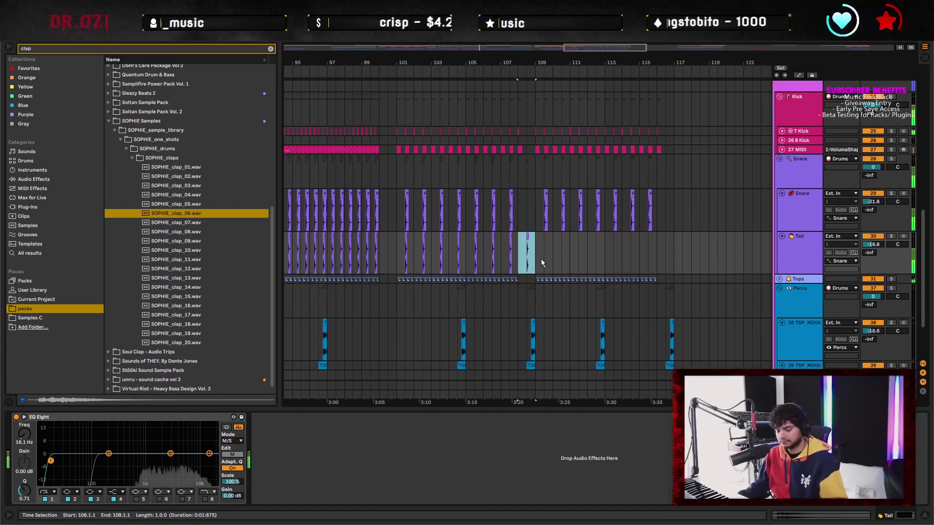
pyautogui.hotkey('ctrl', 'd')
pyautogui.hotkey('ctrl', 'd')
pyautogui.hotkey('ctrl', 'd')
pyautogui.hotkey('ctrl', 'd')
pyautogui.hotkey('ctrl', 'd')
pyautogui.hotkey('ctrl', 'd')
pyautogui.hotkey('ctrl', 'd')
pyautogui.click(520, 253)
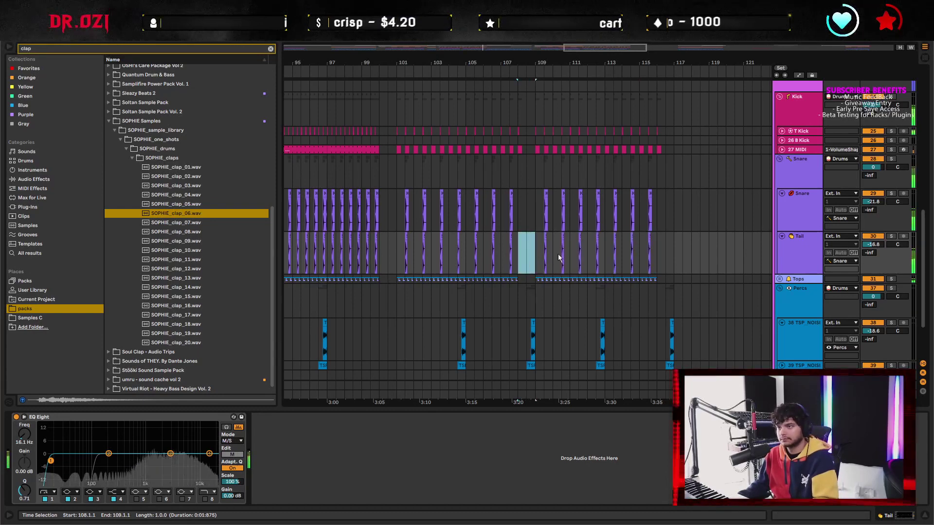
# Fold the Snare and Tail audio tracks inside the Snare group
pyautogui.hscroll(-5, 558, 255)
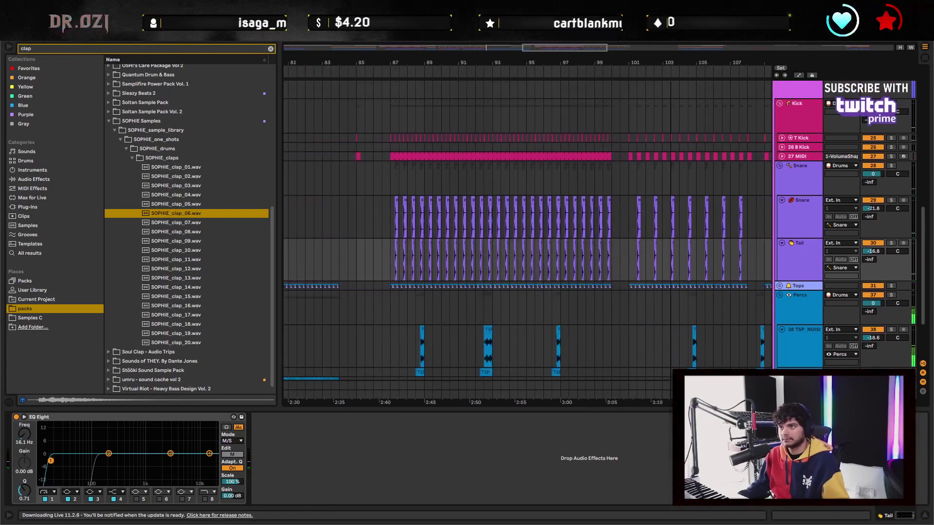
pyautogui.scroll(-4, 780, 206)
pyautogui.click(772, 200)
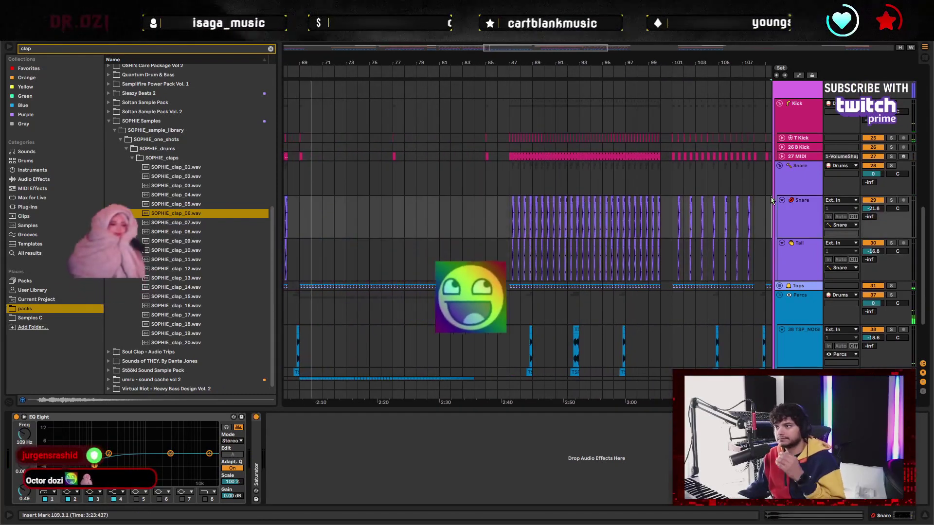
pyautogui.click(782, 200)
pyautogui.click(782, 210)
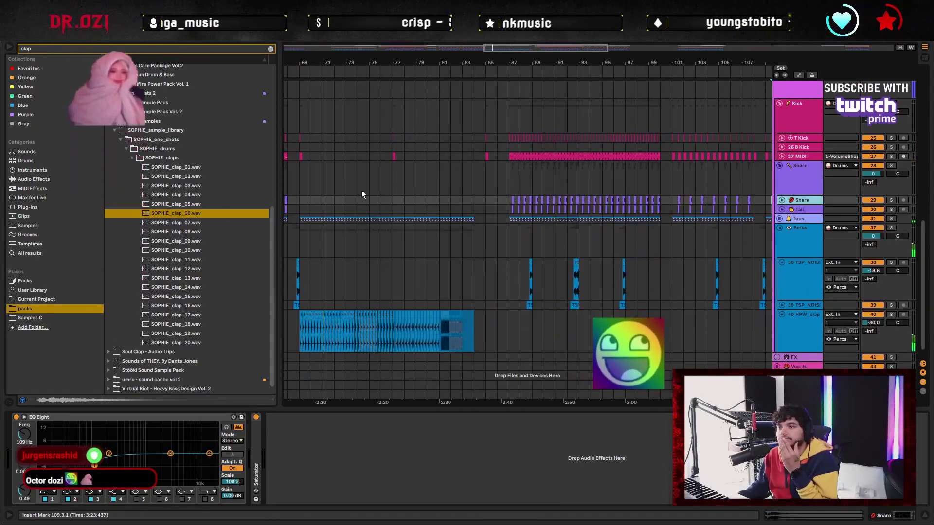
# Fold the unfolded TSP_NOISI track and the HPW_clap track in the Percs group
pyautogui.click(361, 190)
pyautogui.hscroll(-2, 361, 191)
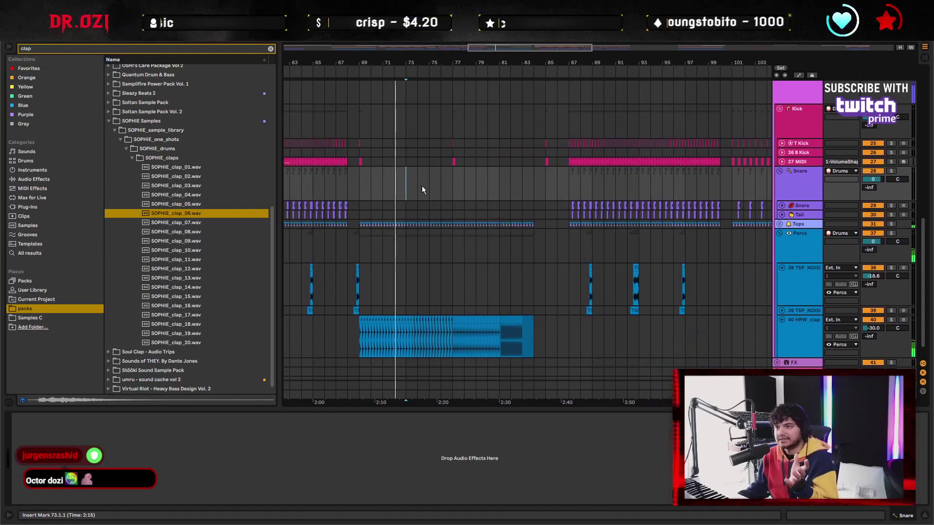
pyautogui.scroll(3, 790, 319)
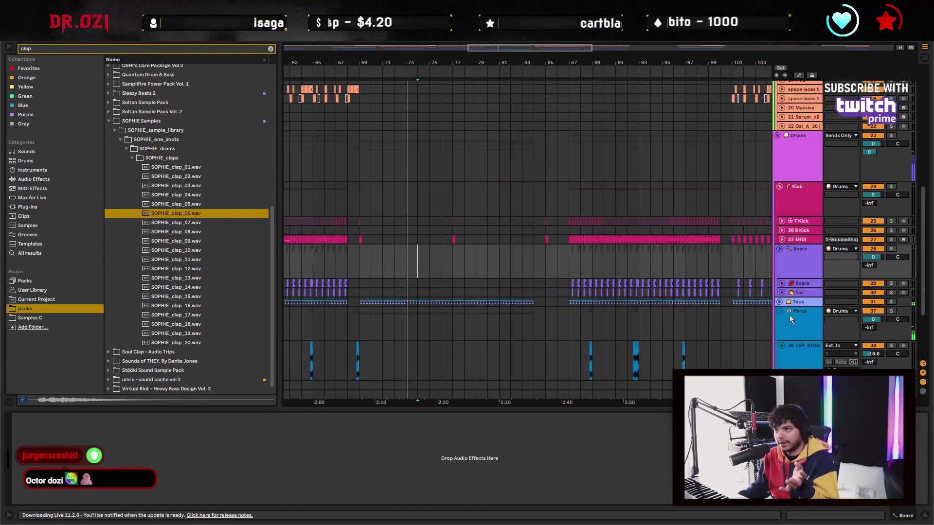
pyautogui.scroll(-2, 763, 302)
pyautogui.click(781, 297)
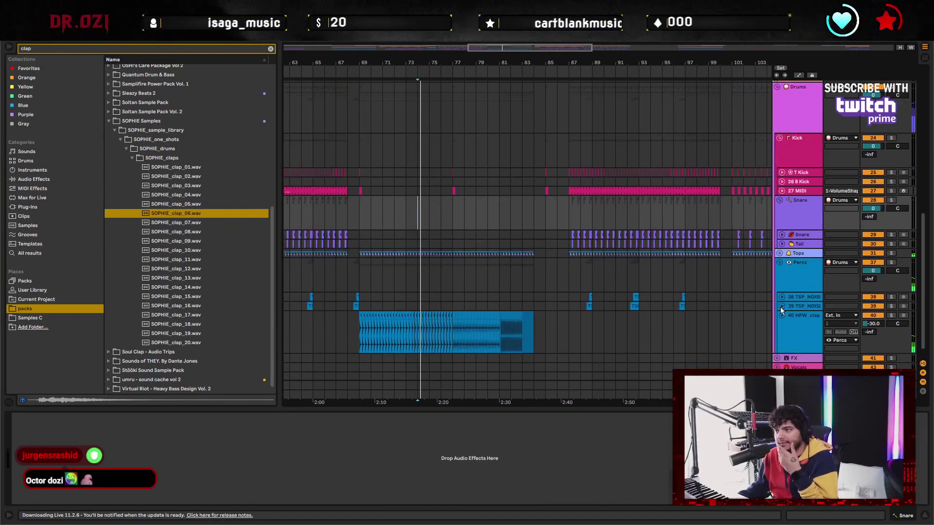
pyautogui.click(782, 315)
pyautogui.click(555, 225)
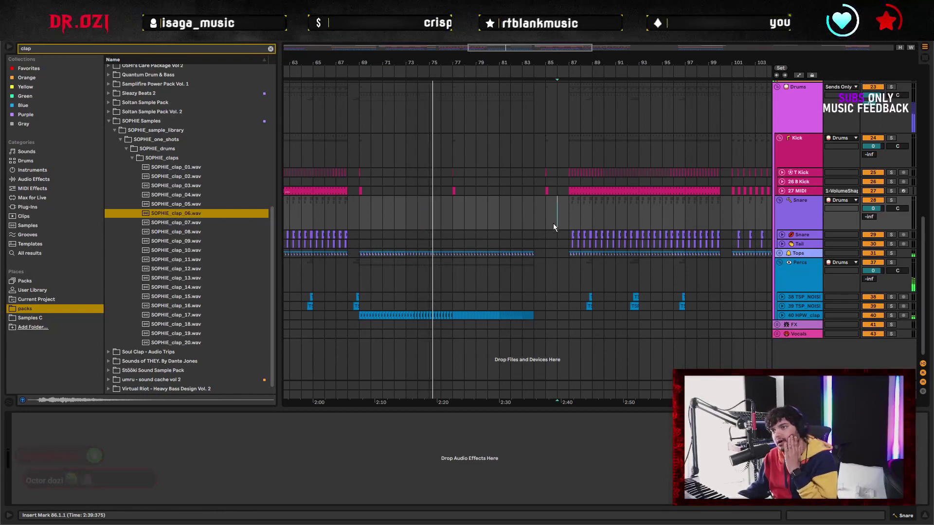
# Play back the second build-up and drop from bars 85 and 87, and place the insert marker at bar 101
pyautogui.click(547, 221)
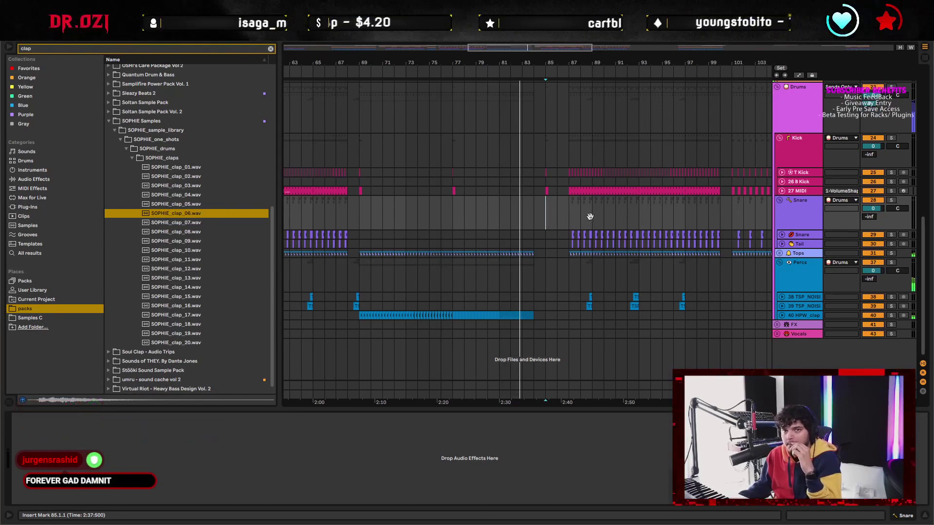
pyautogui.moveTo(591, 216); pyautogui.dragTo(474, 254)
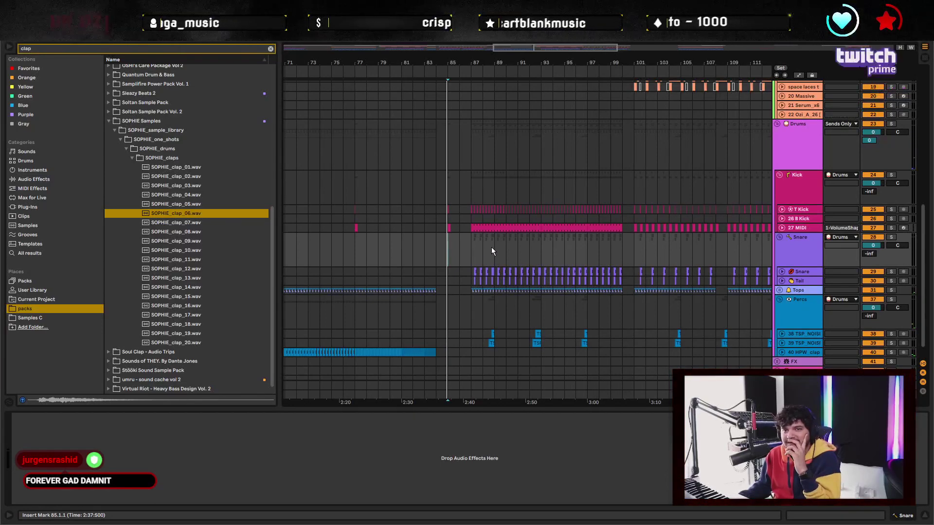
pyautogui.moveTo(458, 265); pyautogui.dragTo(360, 277)
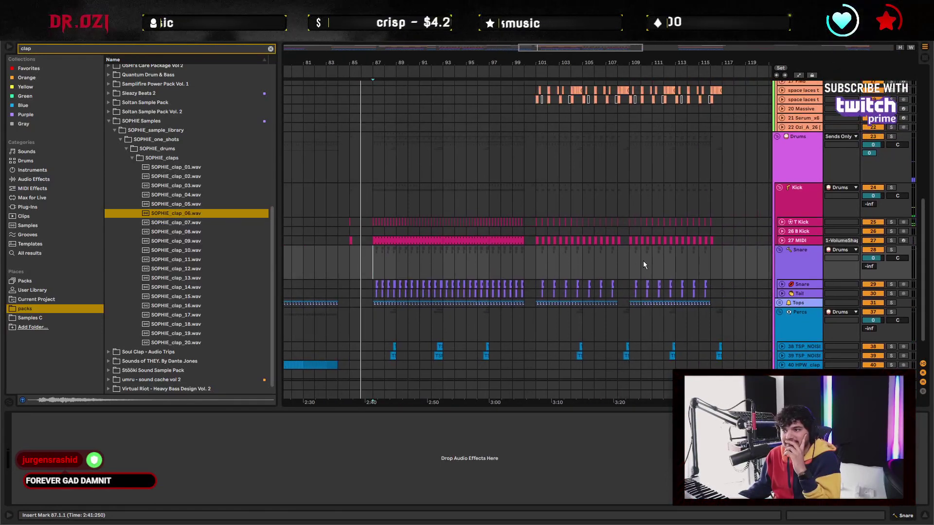
pyautogui.moveTo(530, 240); pyautogui.dragTo(567, 211)
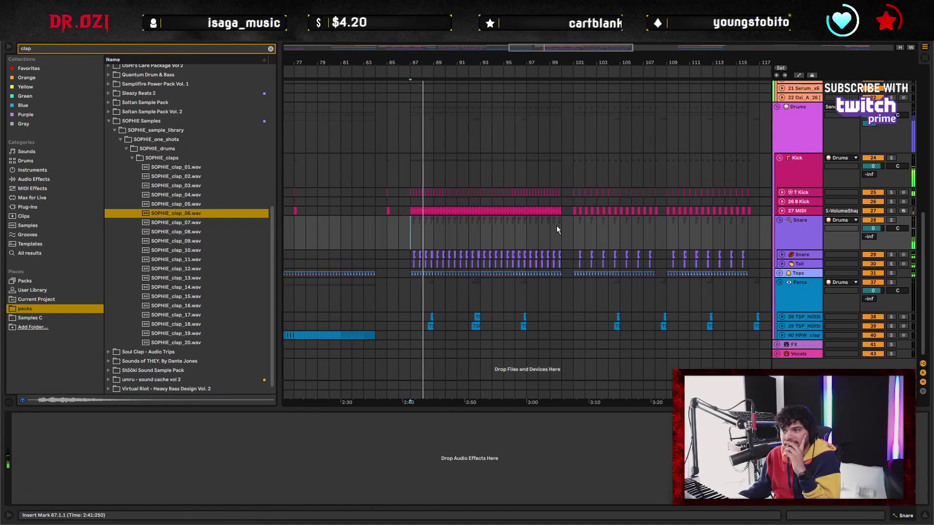
pyautogui.click(570, 226)
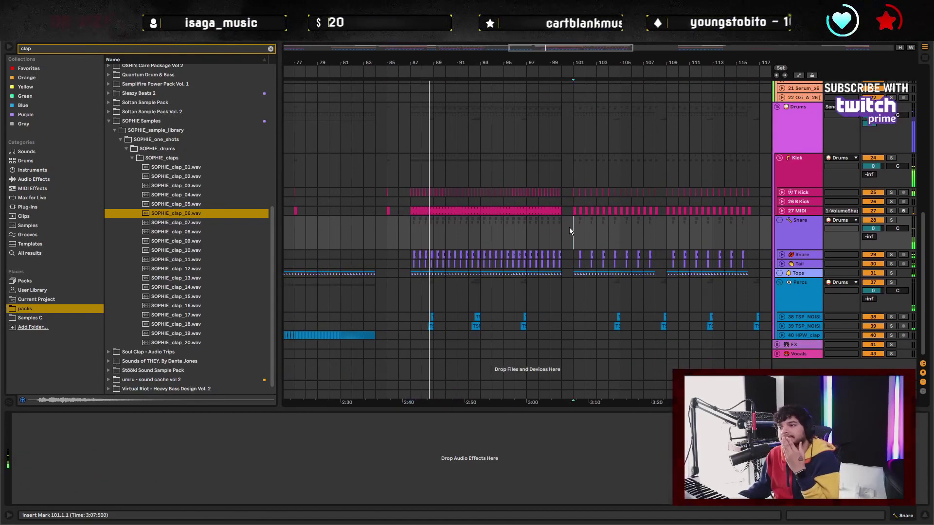
# Fold the Snare and Percs groups inside the Drums group
pyautogui.click(780, 219)
pyautogui.moveTo(599, 279); pyautogui.dragTo(777, 310)
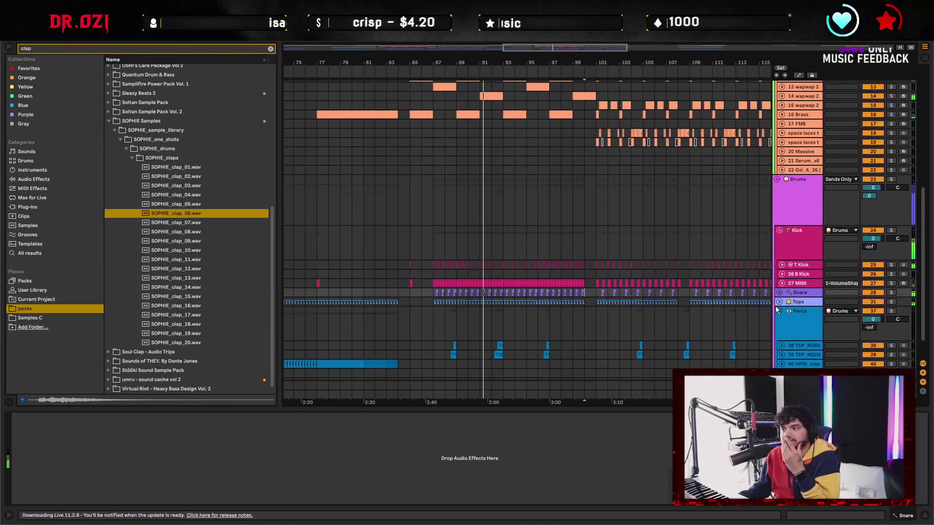
pyautogui.click(779, 311)
# Fold the Kick group inside Drums and the Bass group, with the insert marker at bar 101 on Drums
pyautogui.click(594, 224)
pyautogui.moveTo(671, 200); pyautogui.dragTo(588, 242)
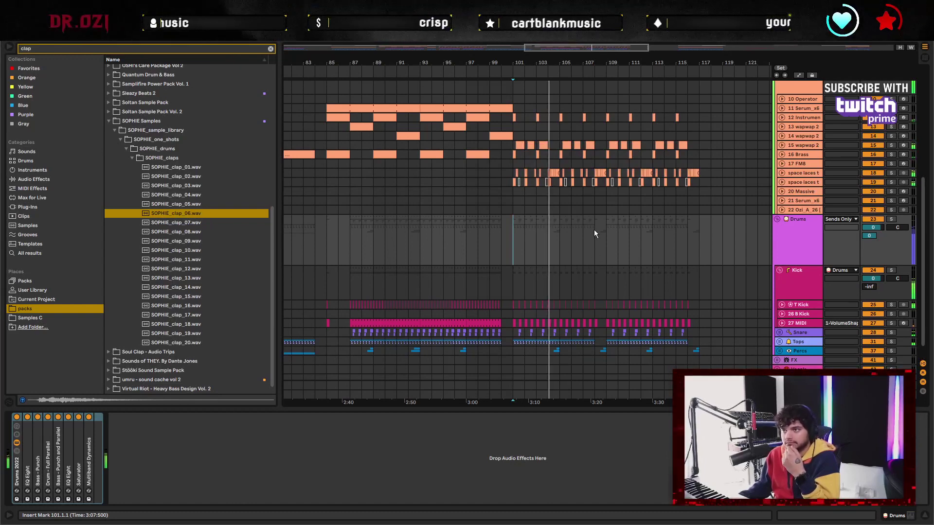
pyautogui.hscroll(3, 594, 233)
pyautogui.scroll(-1, 594, 233)
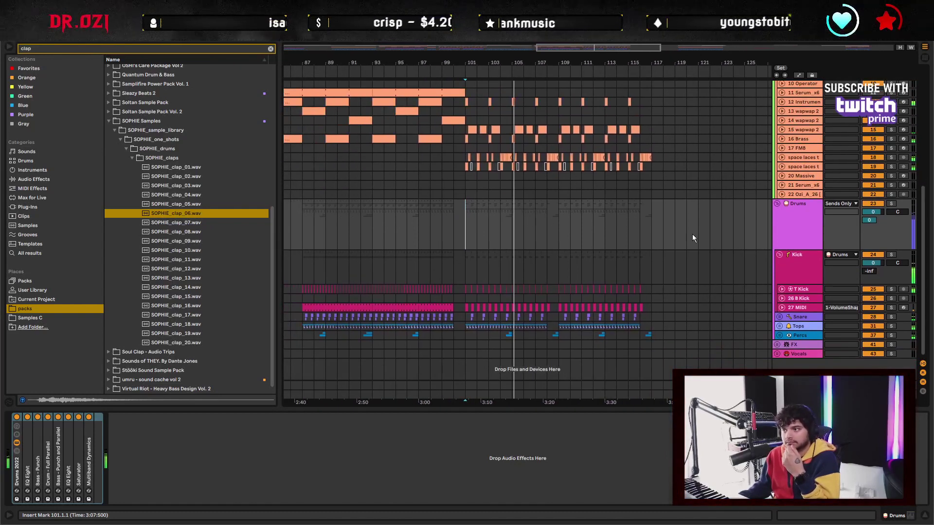
pyautogui.click(779, 254)
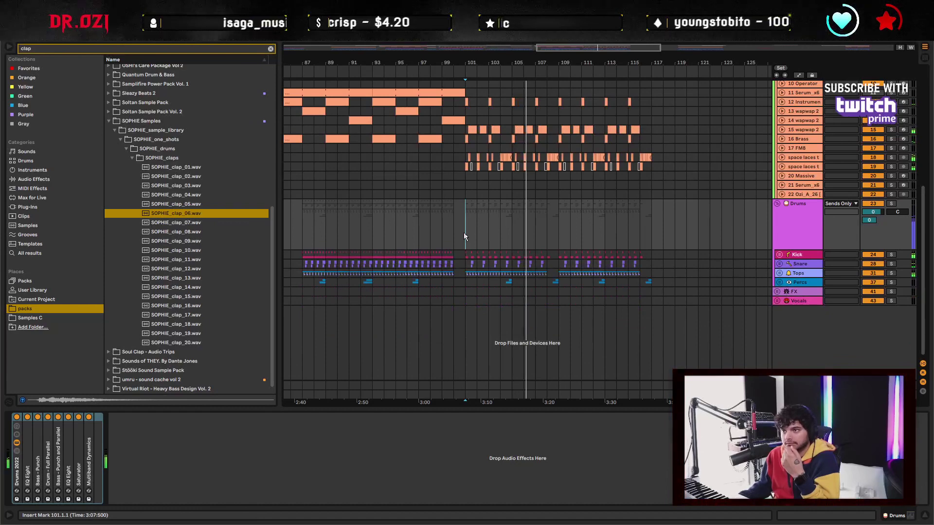
pyautogui.press('-')
pyautogui.press('-')
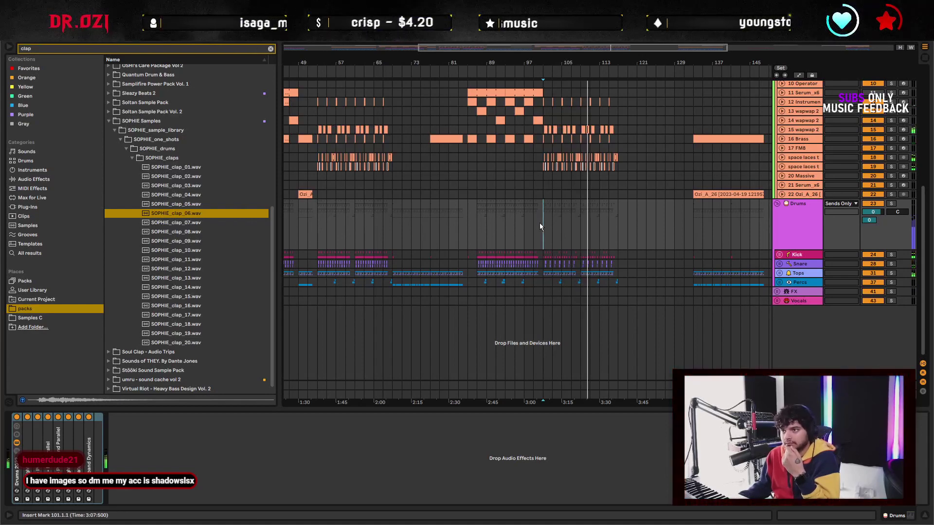
pyautogui.scroll(5, 539, 223)
pyautogui.hscroll(-3, 539, 223)
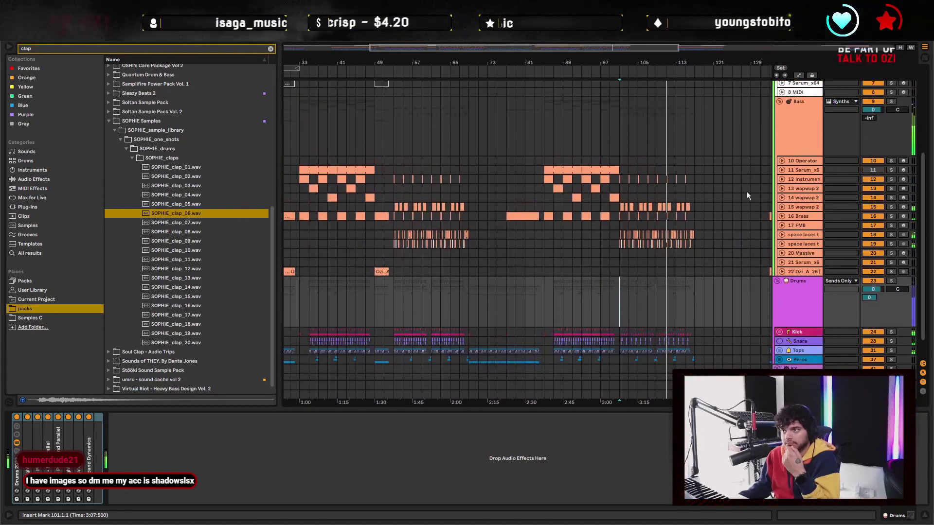
pyautogui.click(779, 102)
# Replay the drop from bar 101 to bar 117 and save the Live set
pyautogui.click(695, 135)
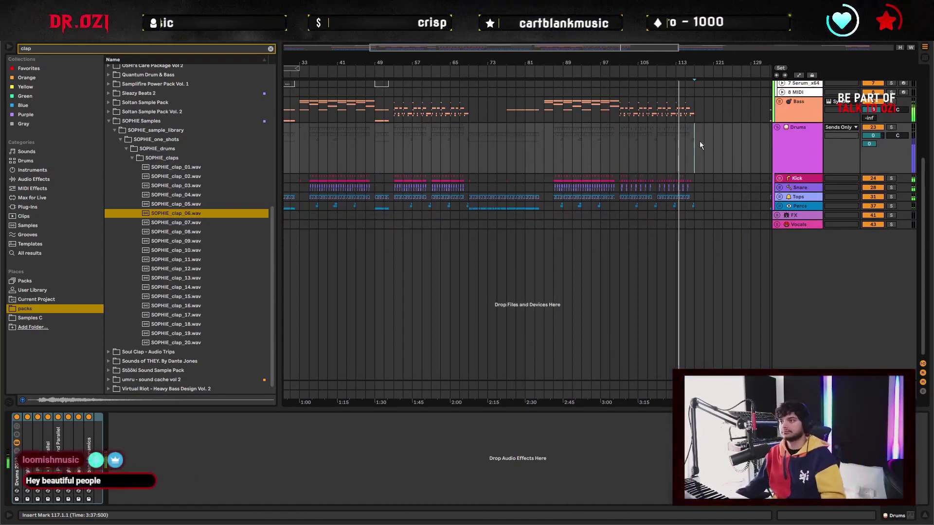
pyautogui.click(619, 141)
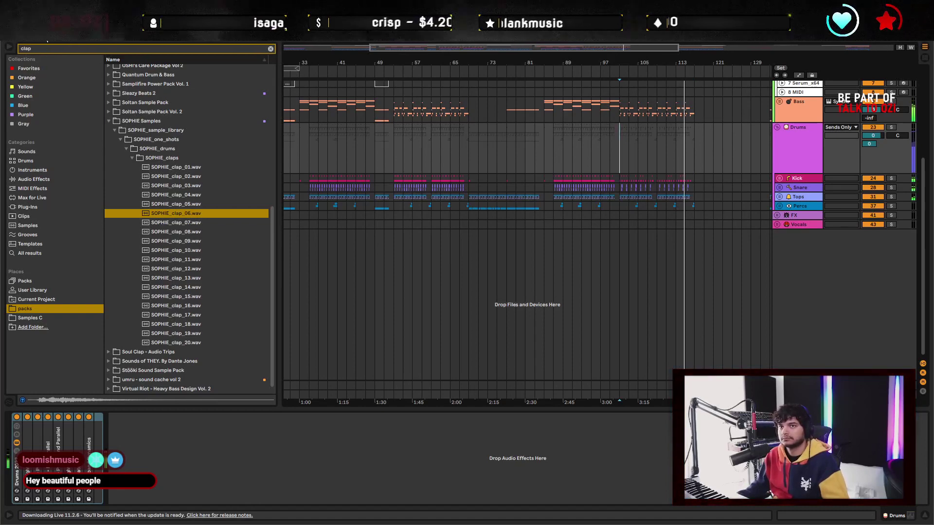
pyautogui.press('space')
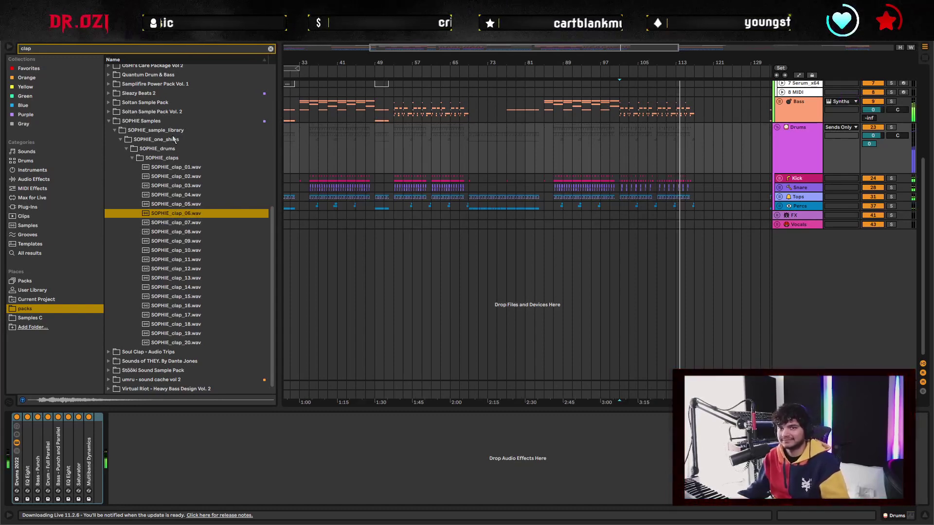
pyautogui.click(620, 148)
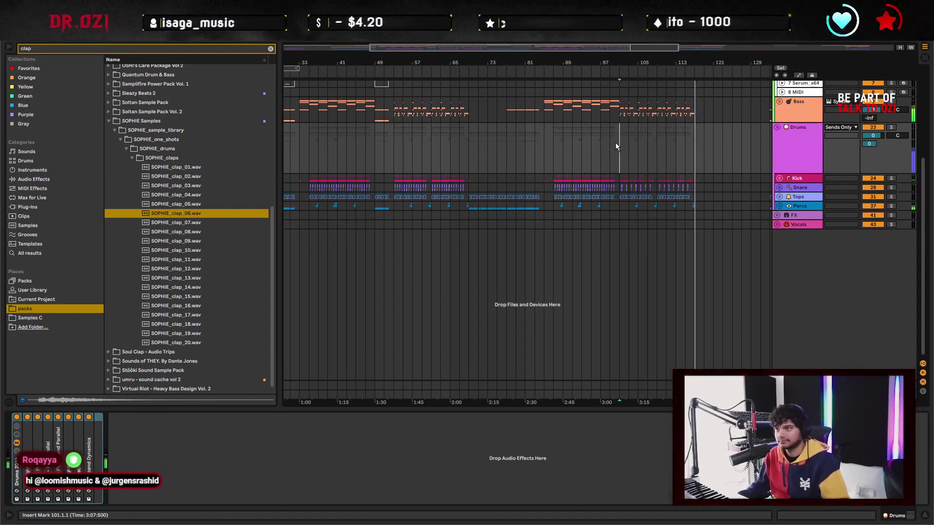
pyautogui.hotkey('ctrl', 's')
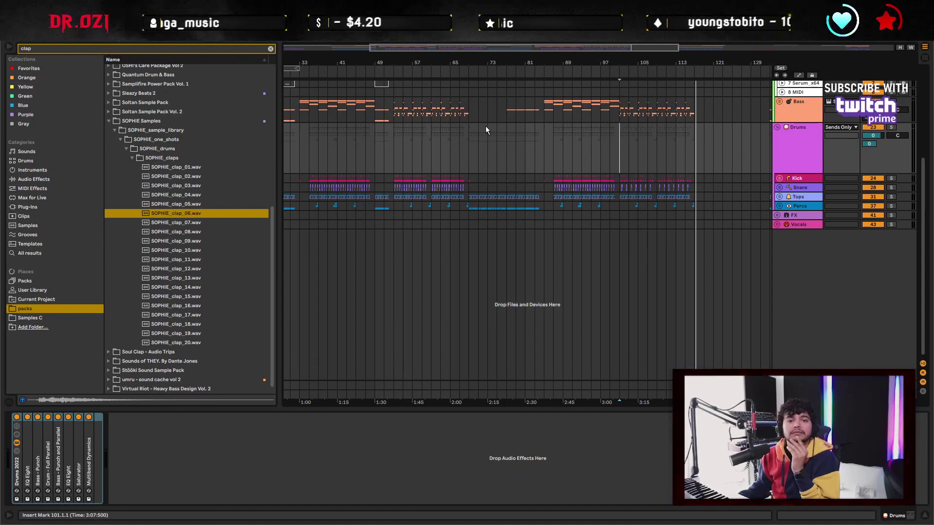
# Show the whole arrangement from bar 1 to beyond bar 193 to review its sections
pyautogui.hscroll(-10, 489, 138)
pyautogui.scroll(2, 489, 138)
pyautogui.click(420, 90)
pyautogui.press('-')
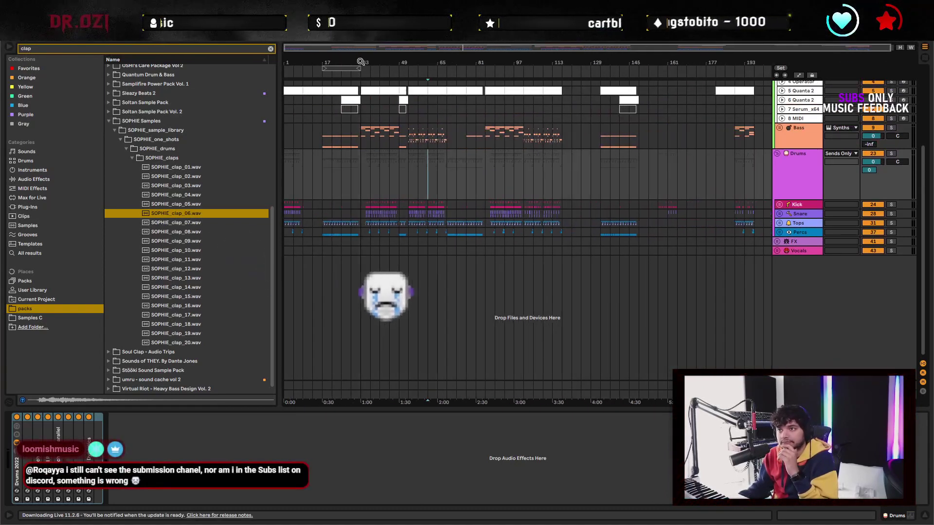